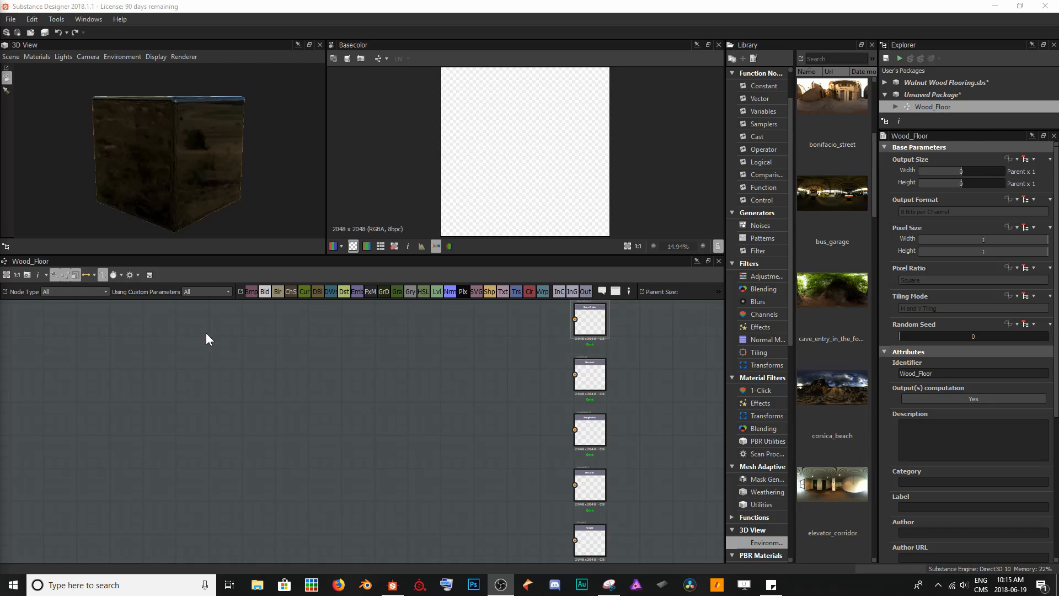
pyautogui.click(11, 22)
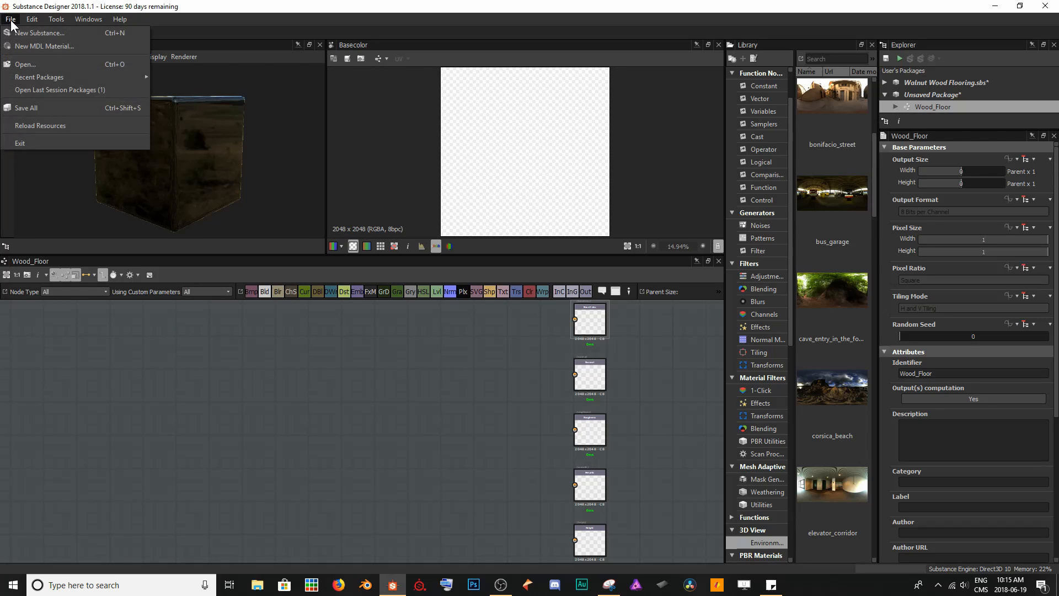
pyautogui.click(42, 34)
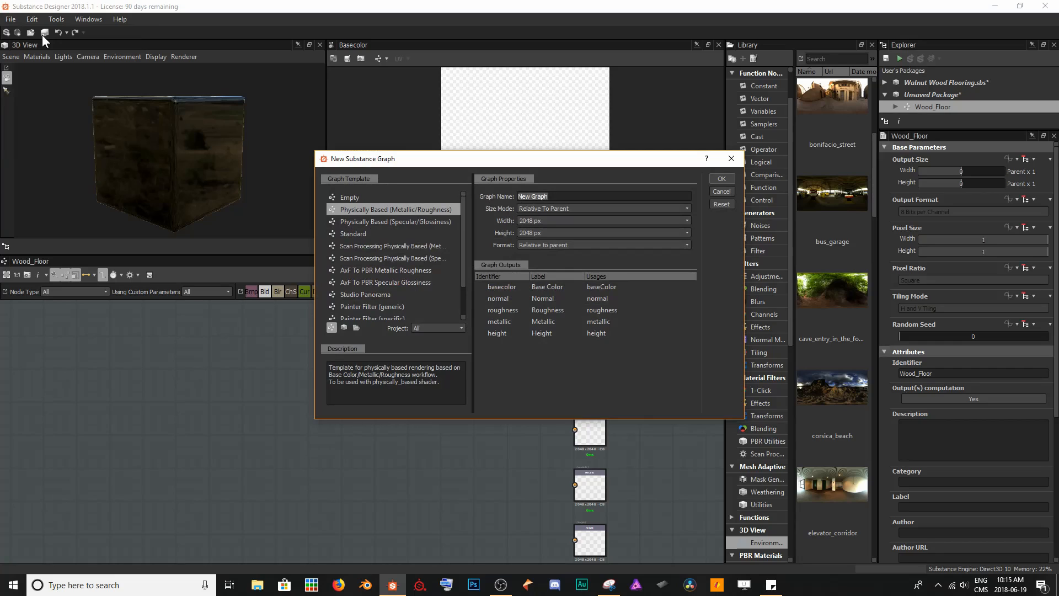
pyautogui.click(395, 210)
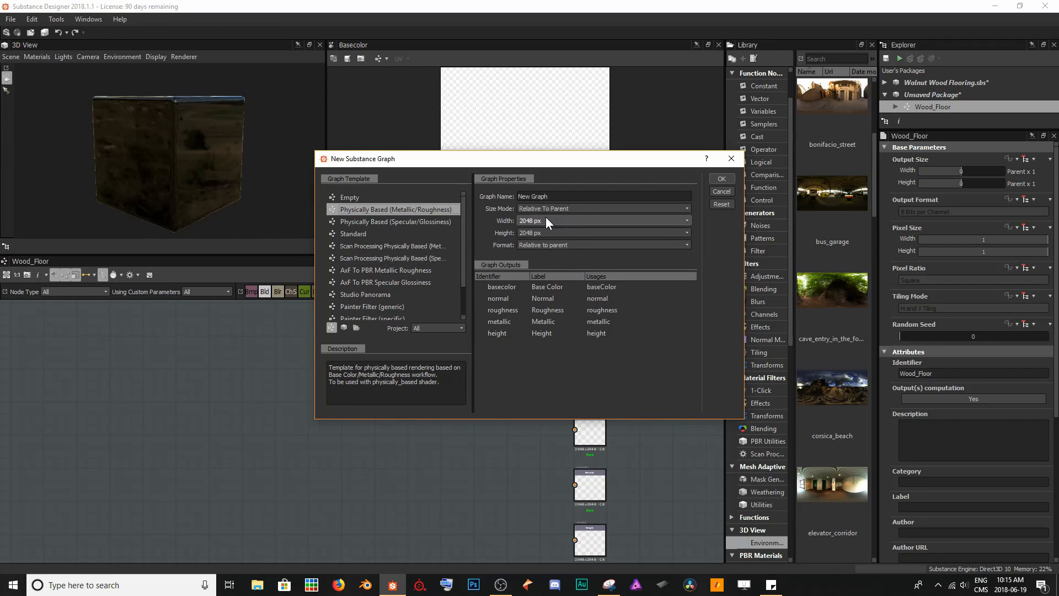
pyautogui.moveTo(548, 197); pyautogui.dragTo(512, 193)
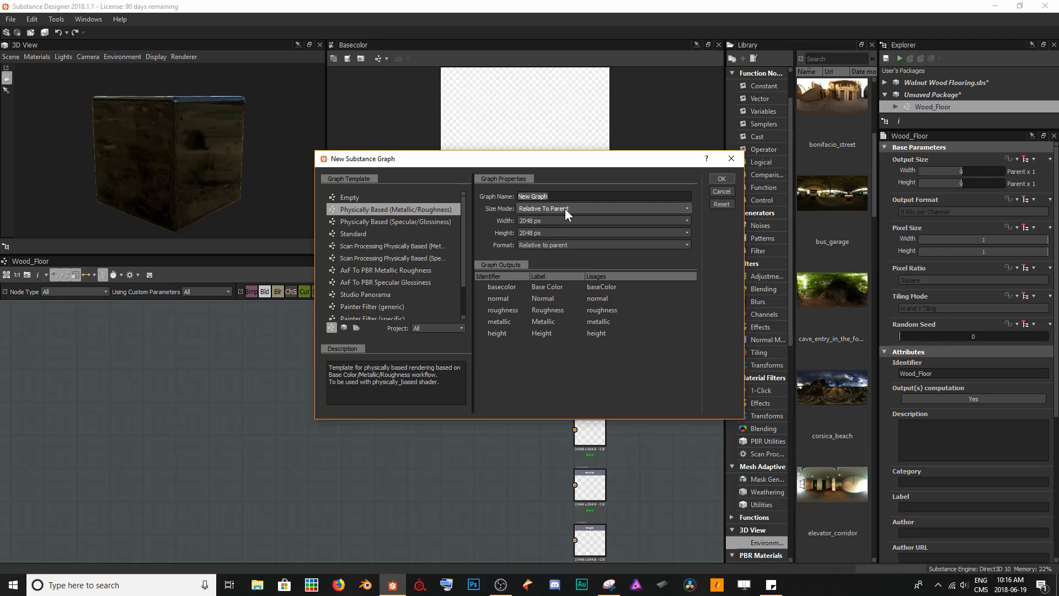
pyautogui.moveTo(566, 210)
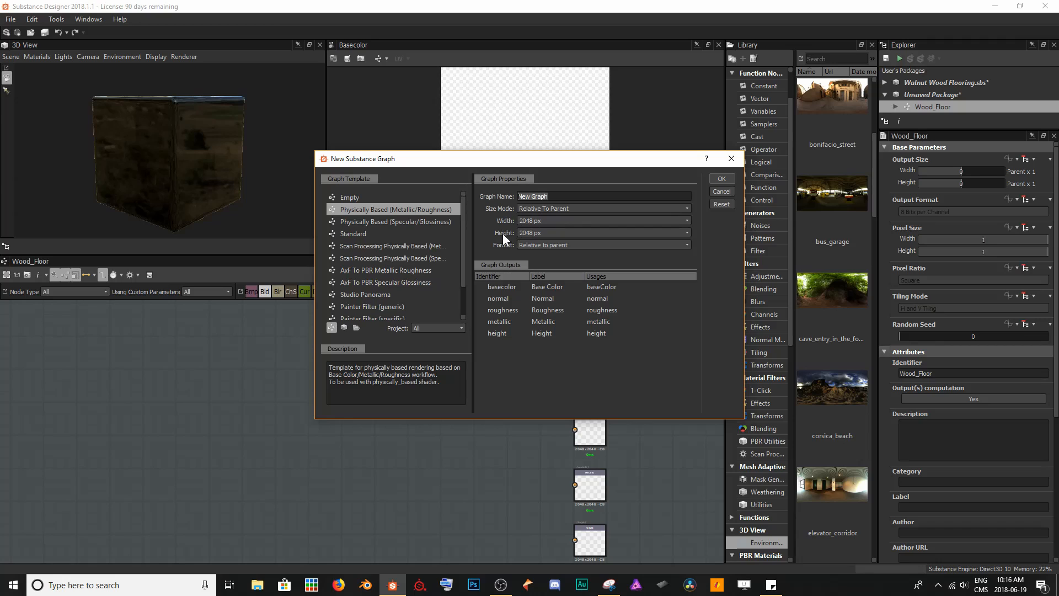
pyautogui.click(721, 192)
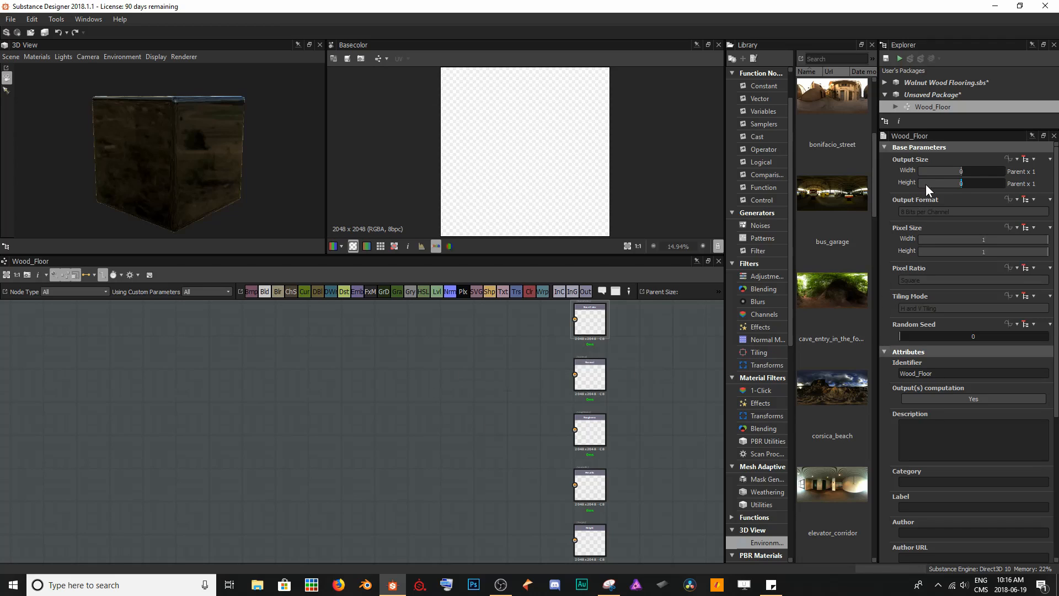
pyautogui.click(1027, 164)
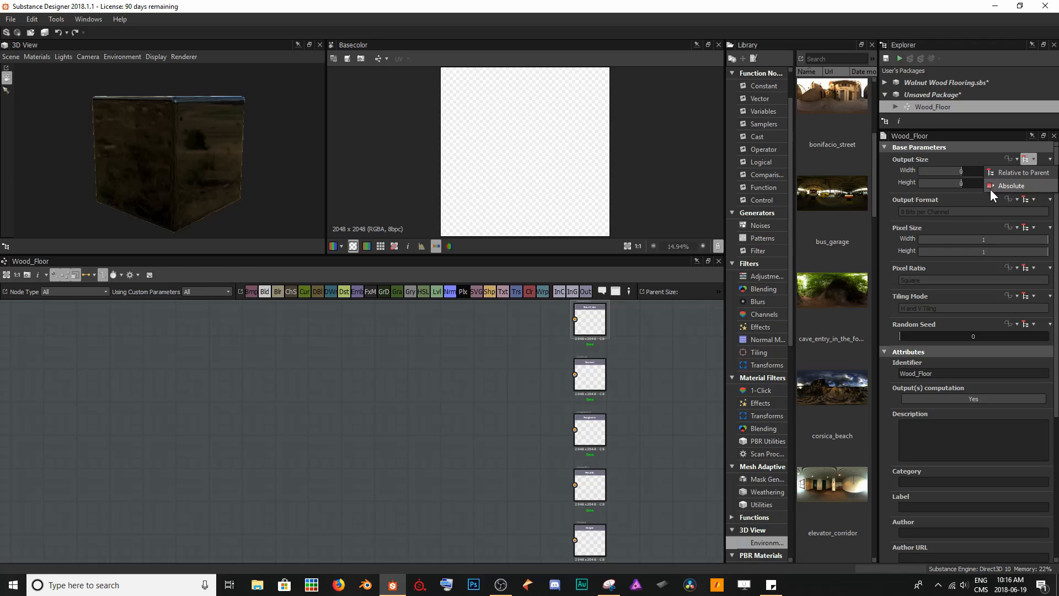
pyautogui.click(1027, 173)
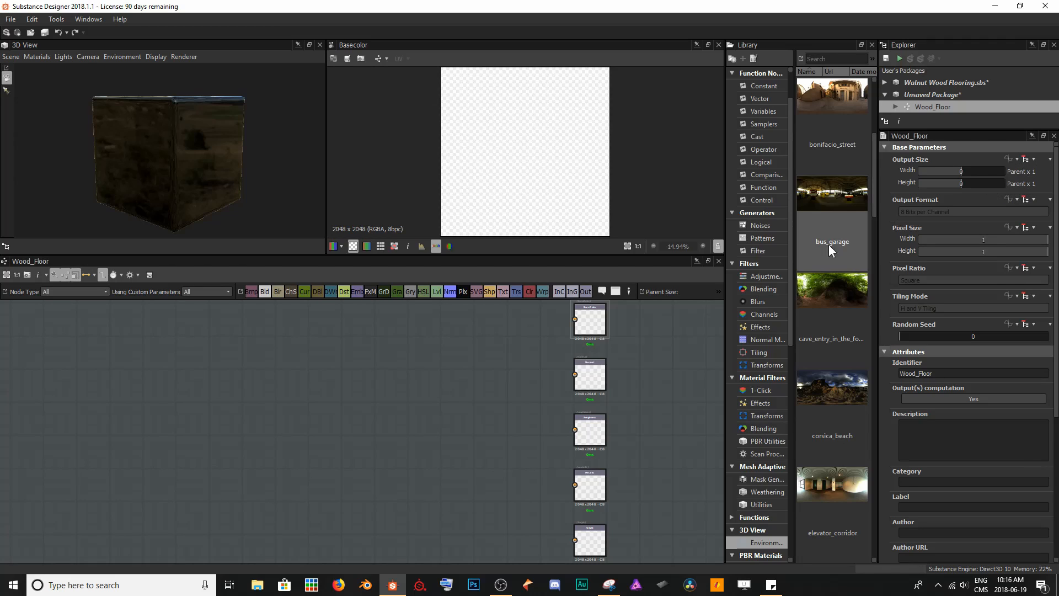
pyautogui.click(719, 291)
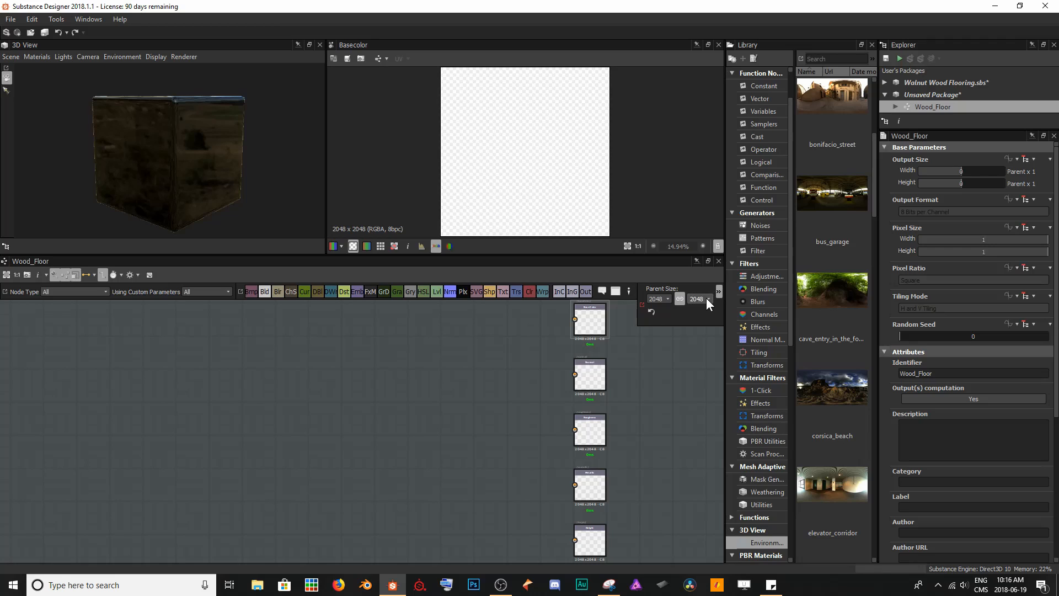
pyautogui.click(704, 299)
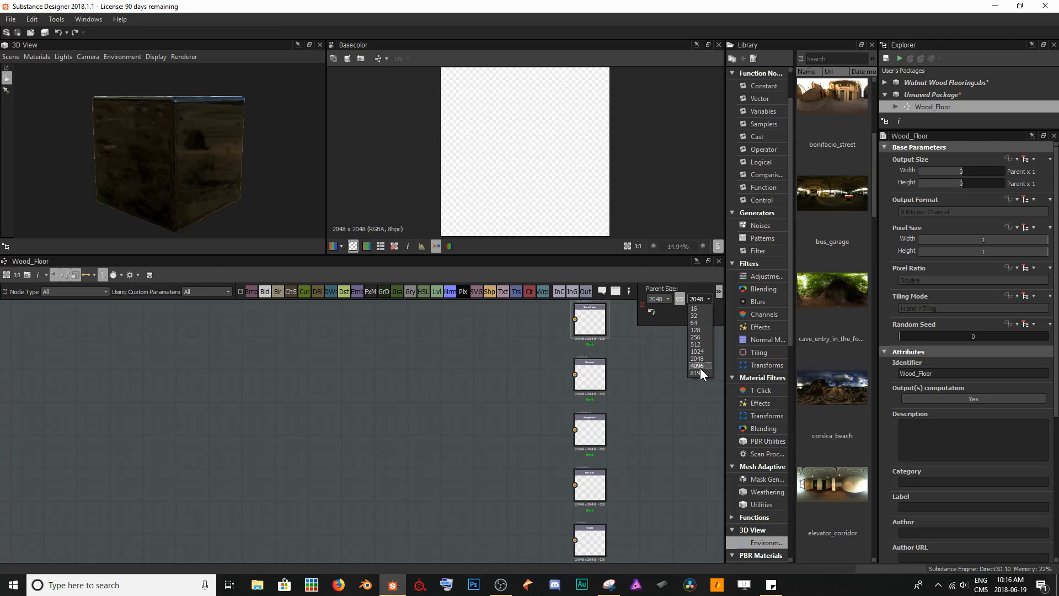
pyautogui.click(452, 411)
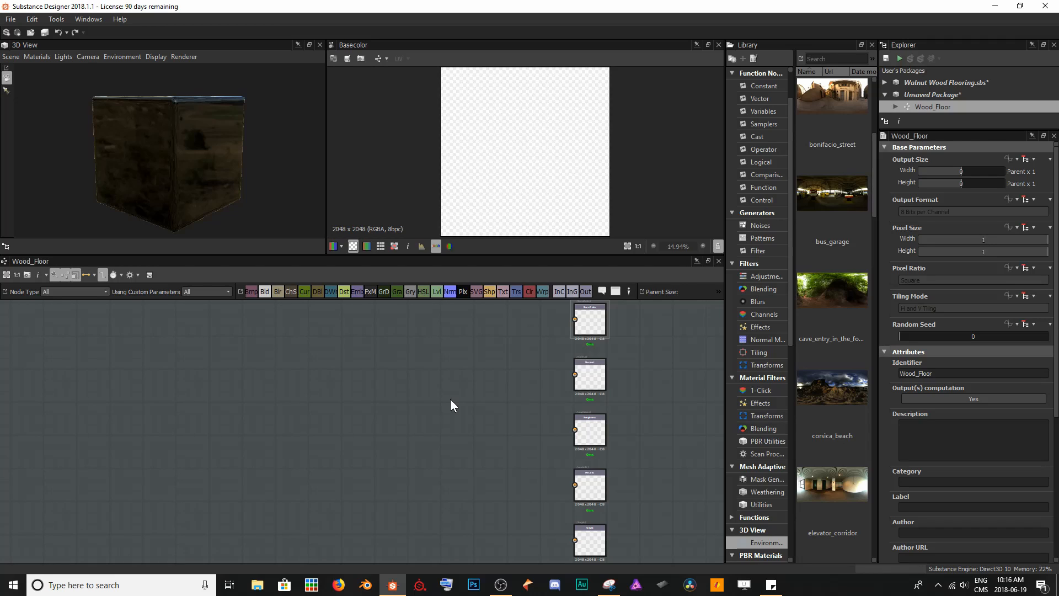
# Add a Base Material node to the empty graph area and show its output in the 2D view
pyautogui.press('space')
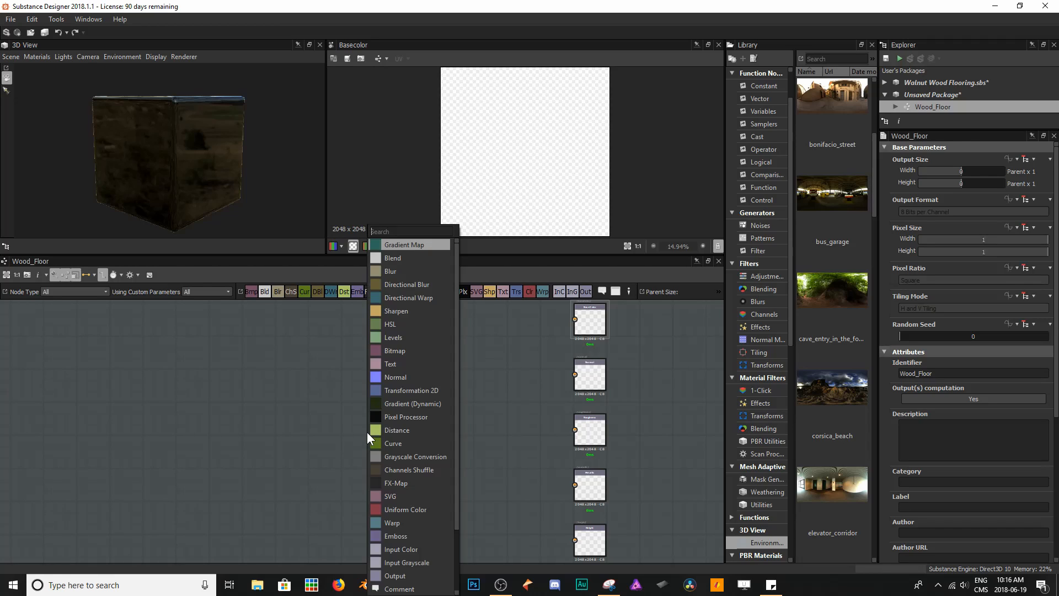
pyautogui.write('base mat')
pyautogui.press('Return')
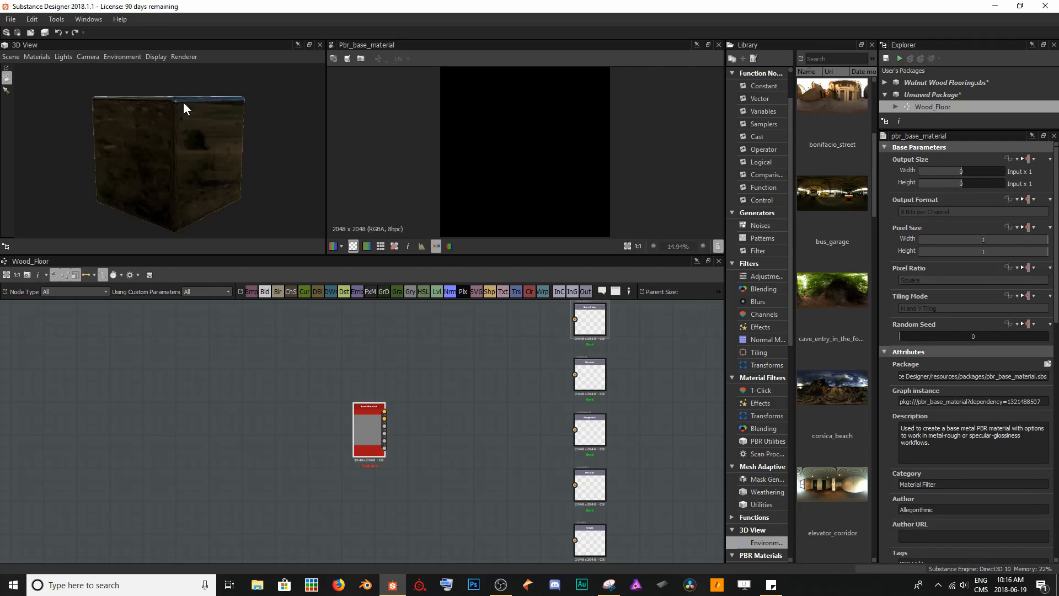
pyautogui.press('f')
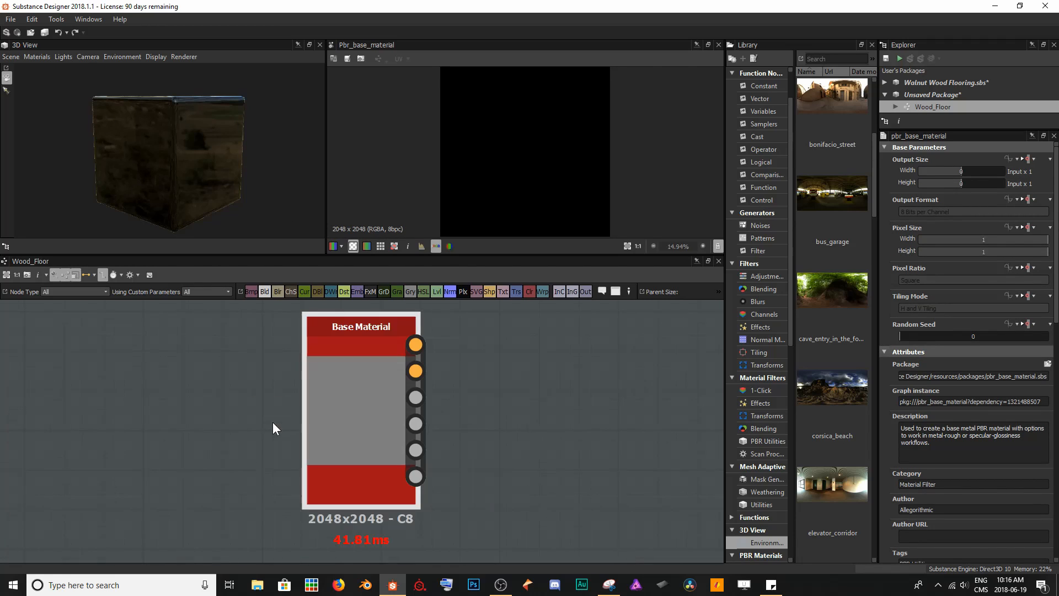
pyautogui.doubleClick(343, 382)
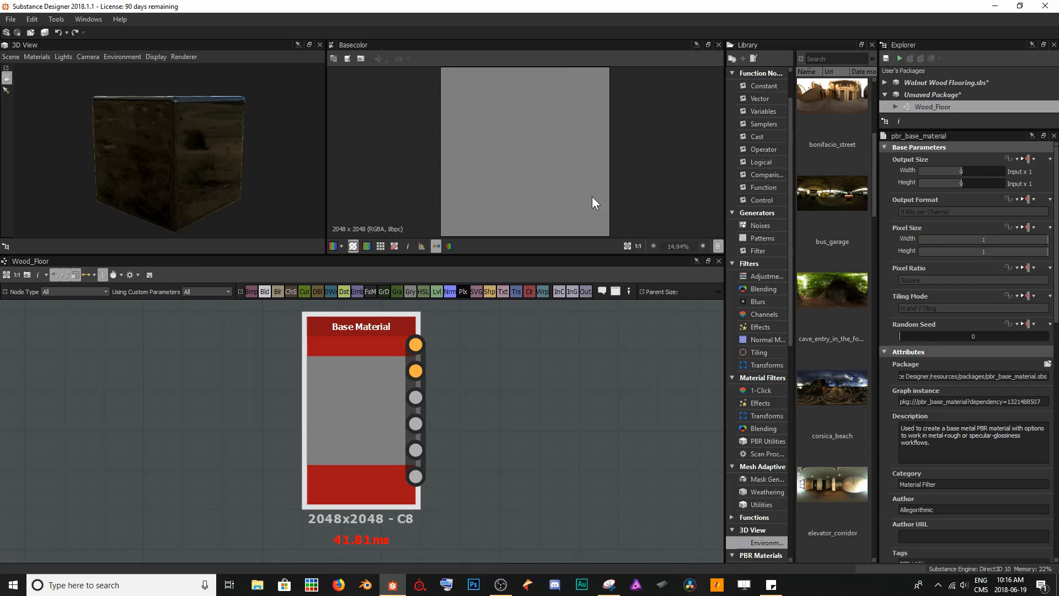
# Set the Base Material's preset to Dielectric and enable its user-defined Normal and Height maps
pyautogui.scroll(-10, 988, 309)
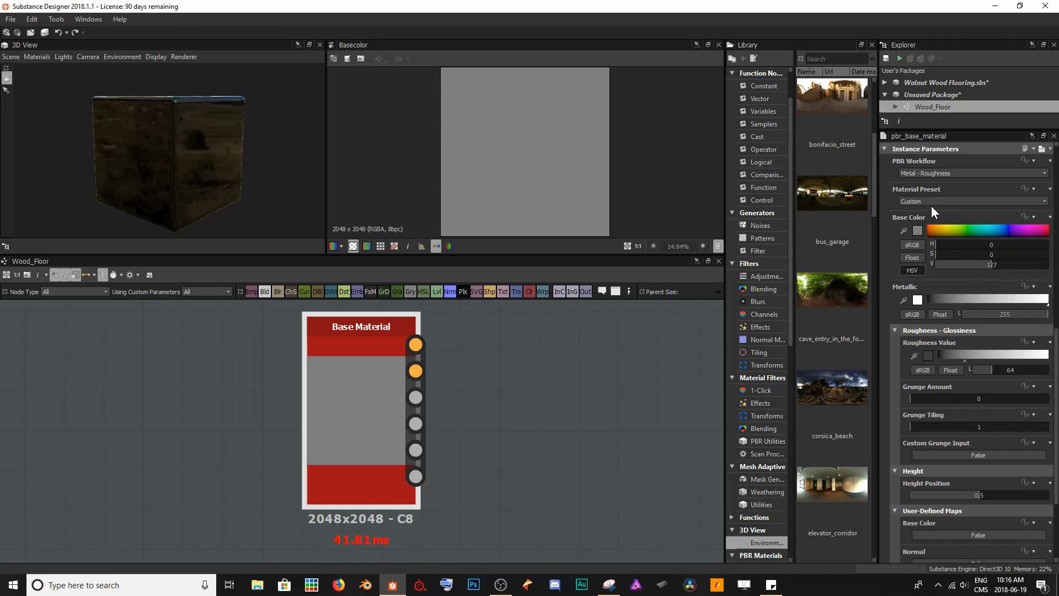
pyautogui.click(909, 204)
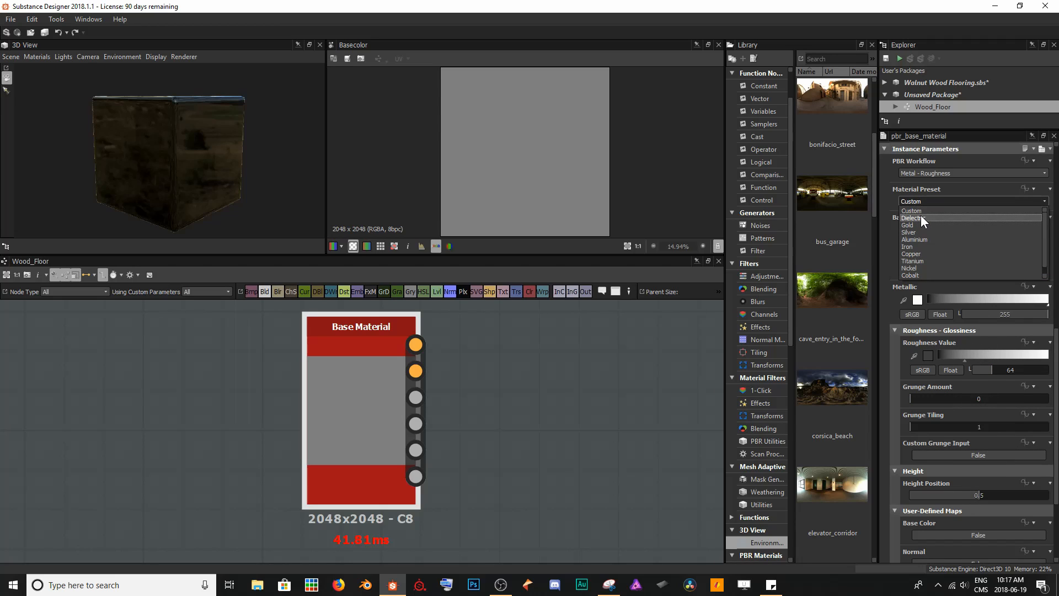
pyautogui.click(921, 217)
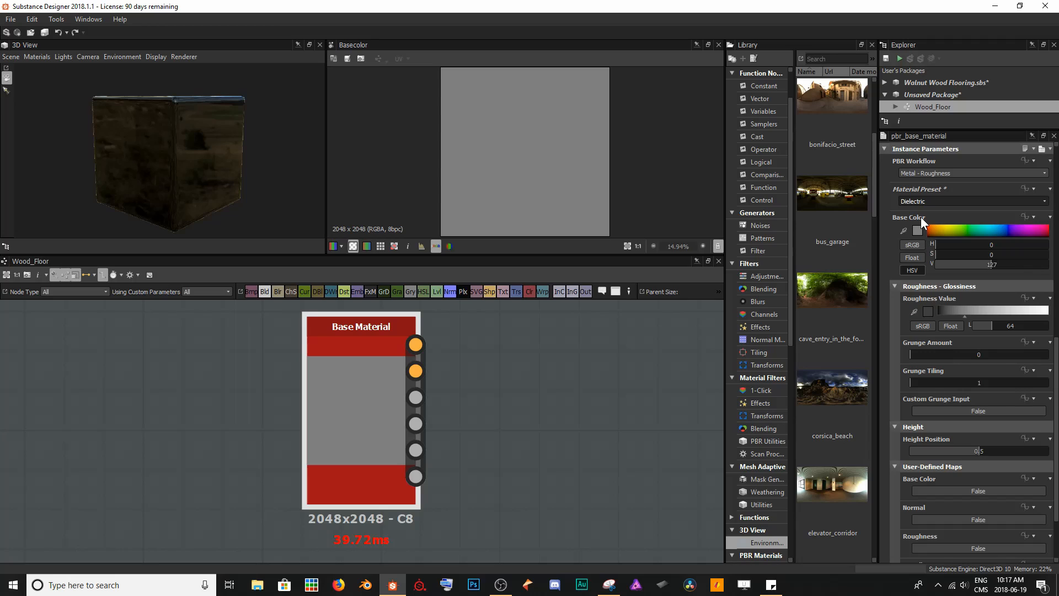
pyautogui.scroll(-3, 921, 216)
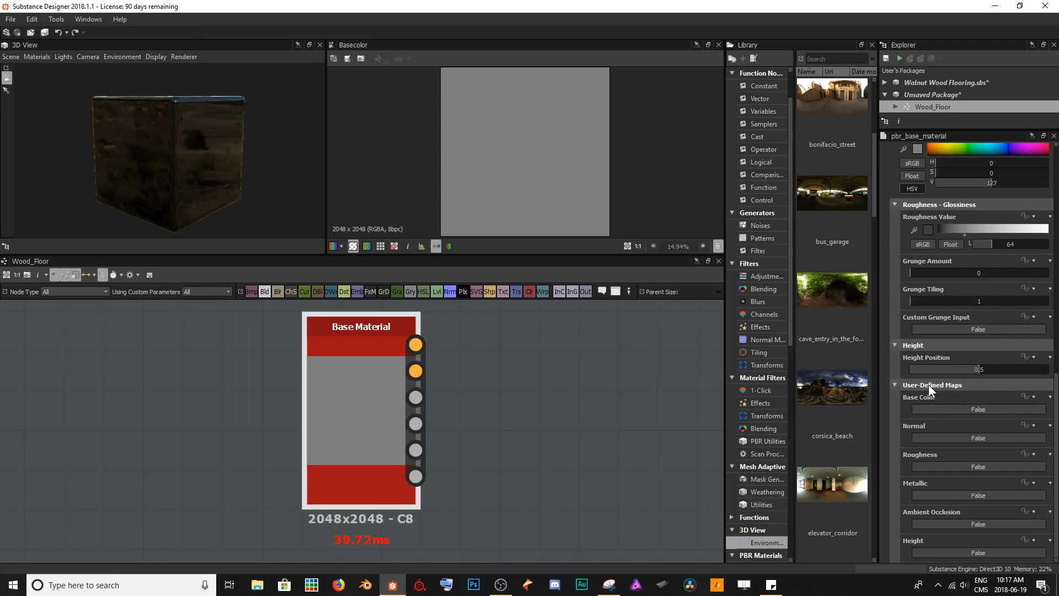
pyautogui.click(928, 437)
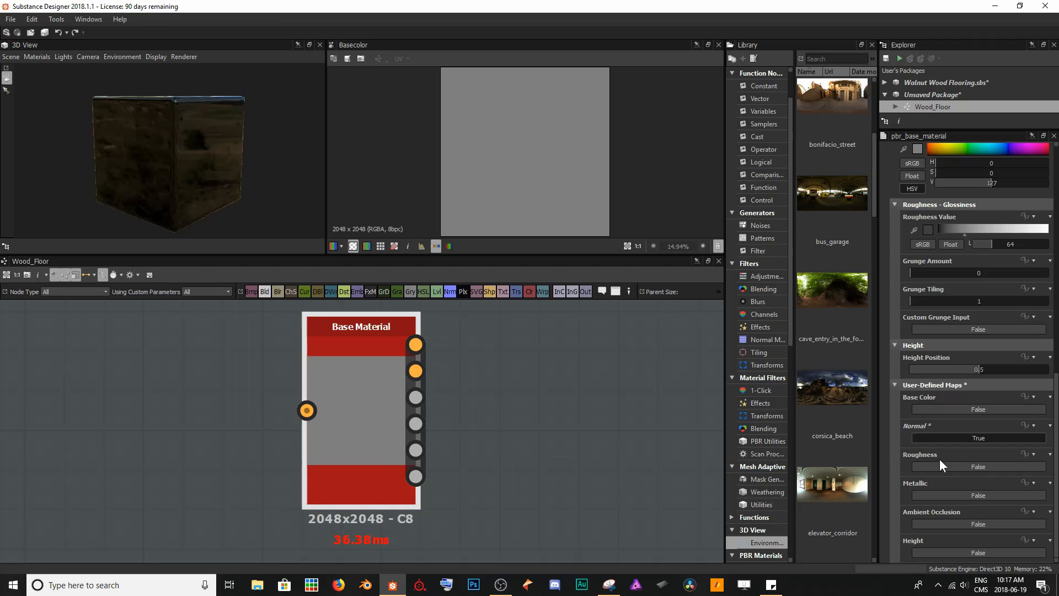
pyautogui.click(954, 549)
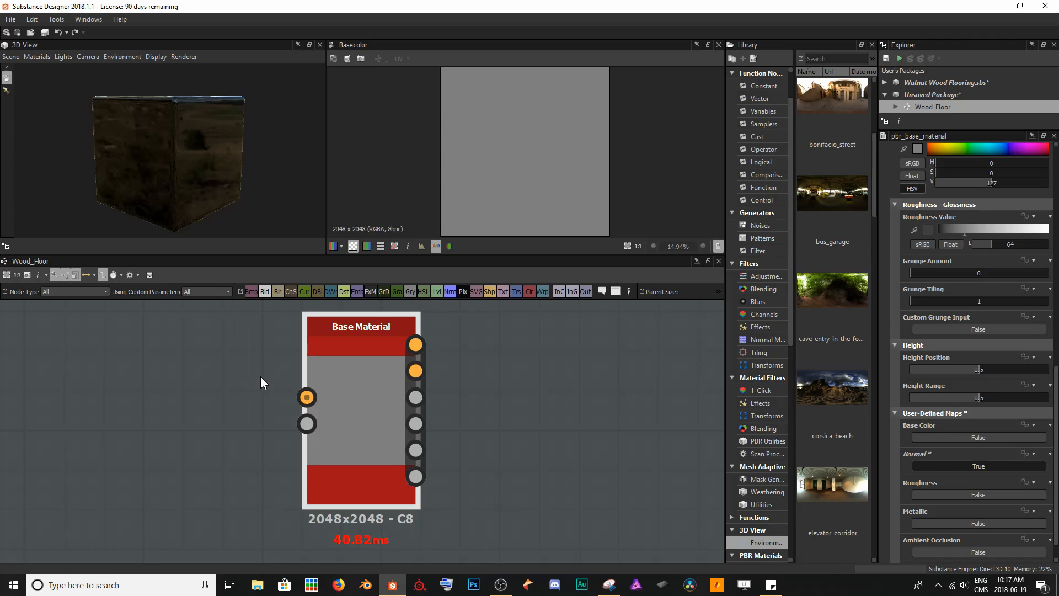
# Add a Normal node beside the Base Material and connect its output to the Base Material's Normal input
pyautogui.moveTo(307, 379); pyautogui.dragTo(459, 384)
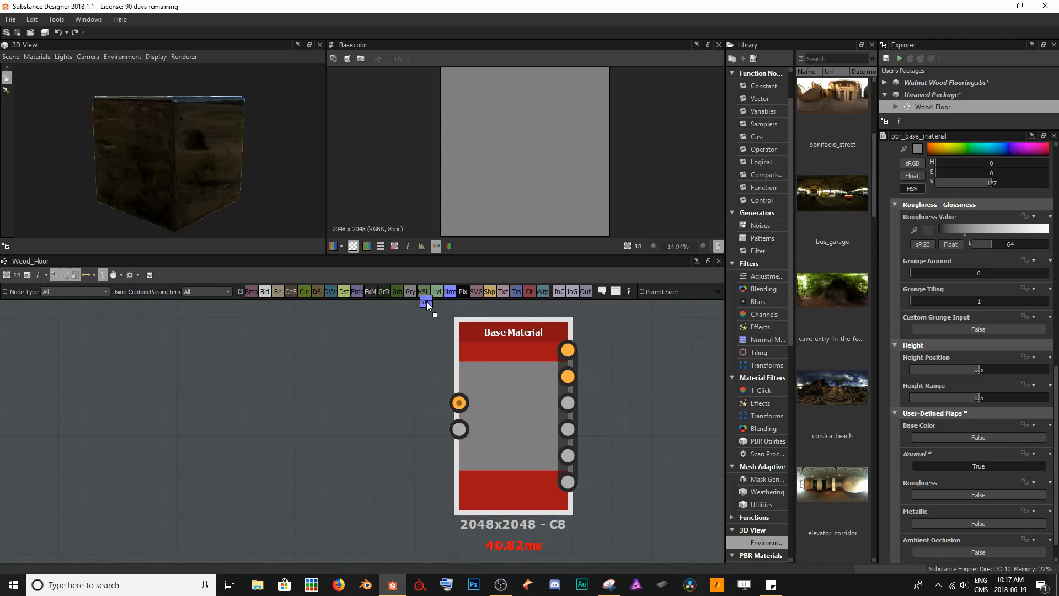
pyautogui.moveTo(427, 305); pyautogui.dragTo(459, 403)
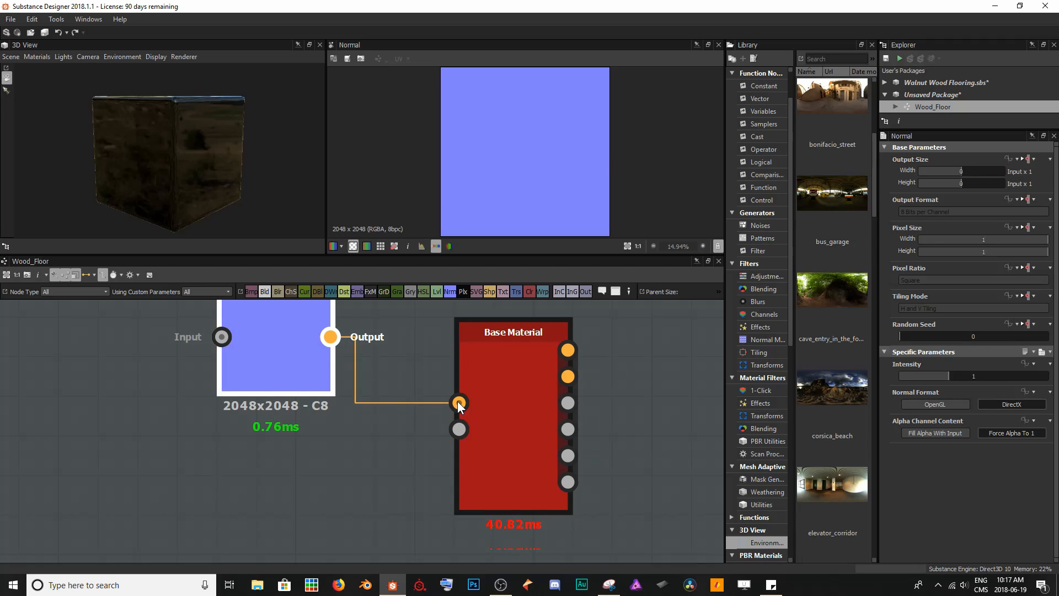
pyautogui.doubleClick(506, 419)
pyautogui.moveTo(539, 384); pyautogui.dragTo(528, 403, button='middle')
pyautogui.scroll(-1, 527, 404)
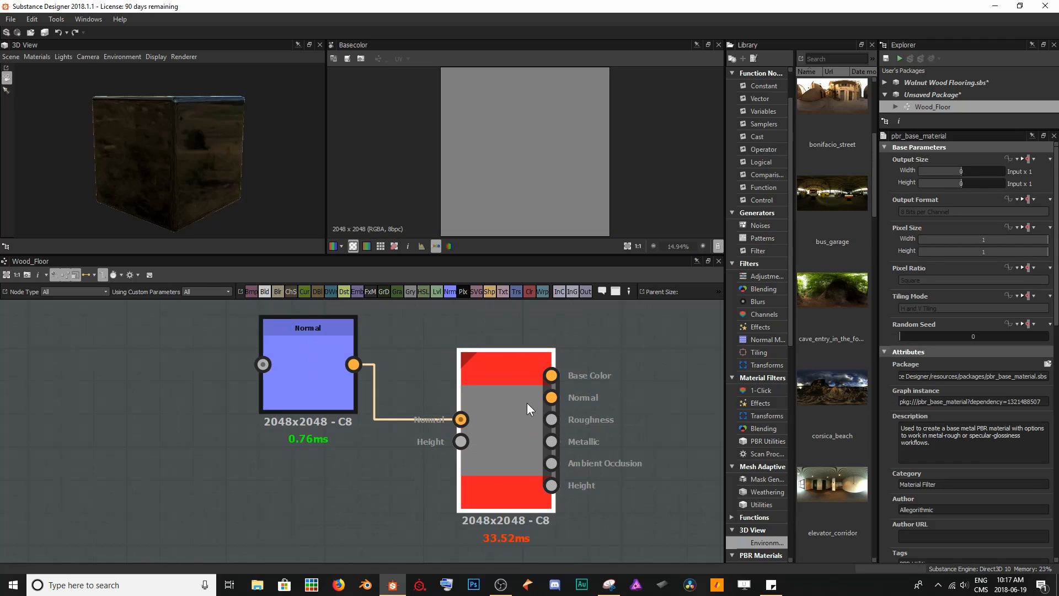
pyautogui.scroll(-2, 376, 355)
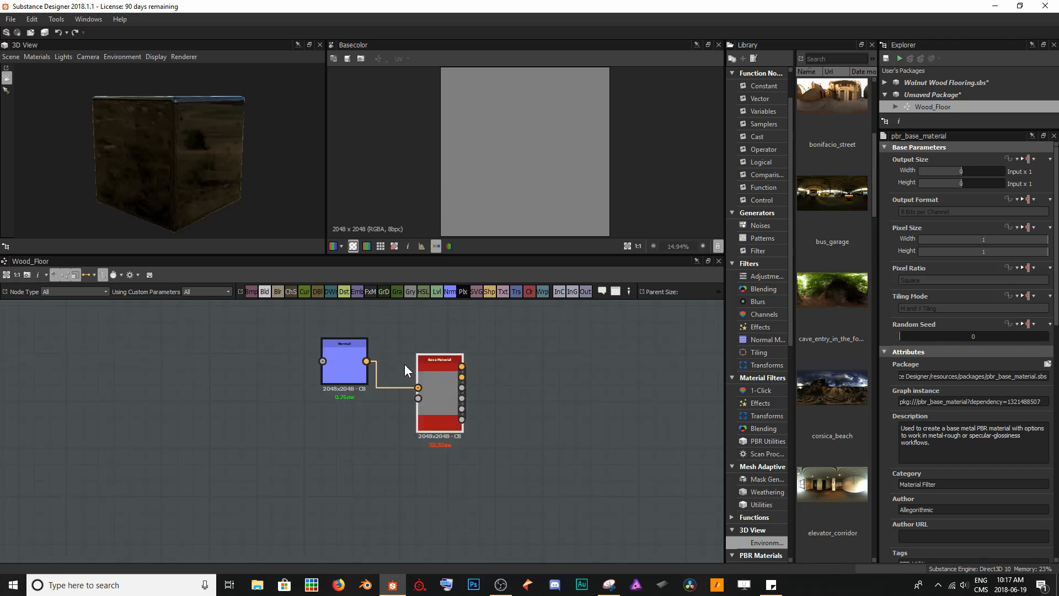
pyautogui.scroll(-1, 485, 374)
pyautogui.moveTo(485, 374); pyautogui.dragTo(296, 383, button='middle')
pyautogui.scroll(-3, 297, 382)
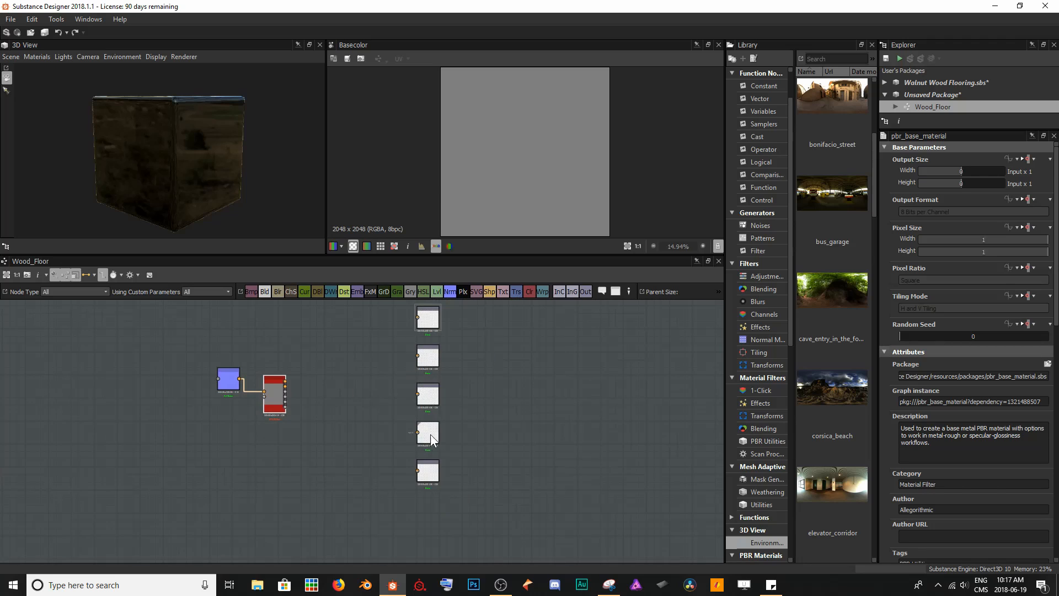
pyautogui.moveTo(455, 434)
pyautogui.mouseDown(button='middle')
pyautogui.moveTo(447, 459)
pyautogui.moveTo(452, 446)
pyautogui.mouseUp(button='middle')
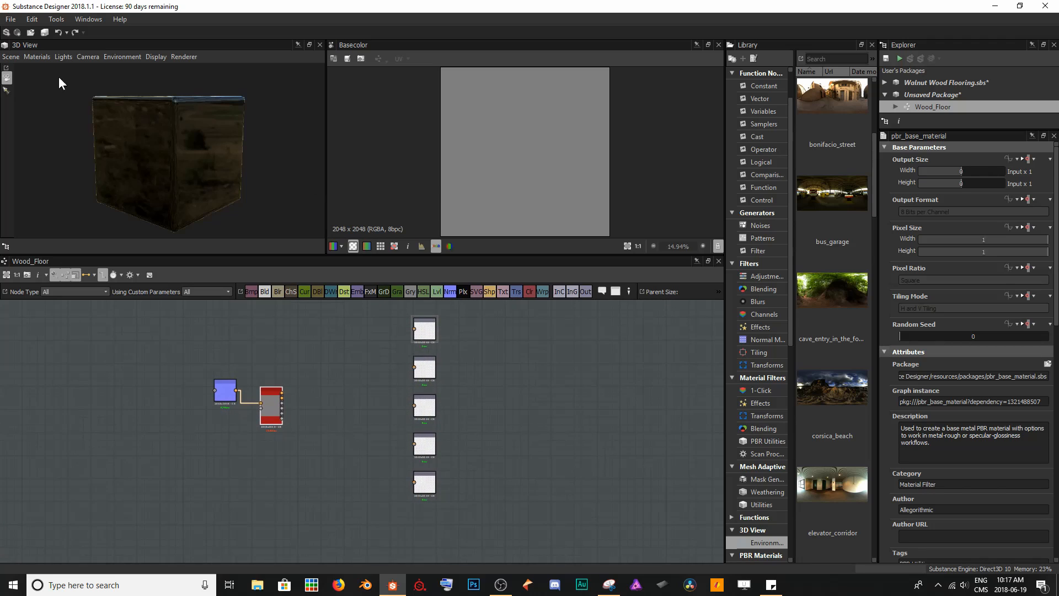
# Add a Grunge Map 001 node and feed it into the Normal node and the Base Material's Height input
pyautogui.moveTo(231, 191); pyautogui.dragTo(202, 176)
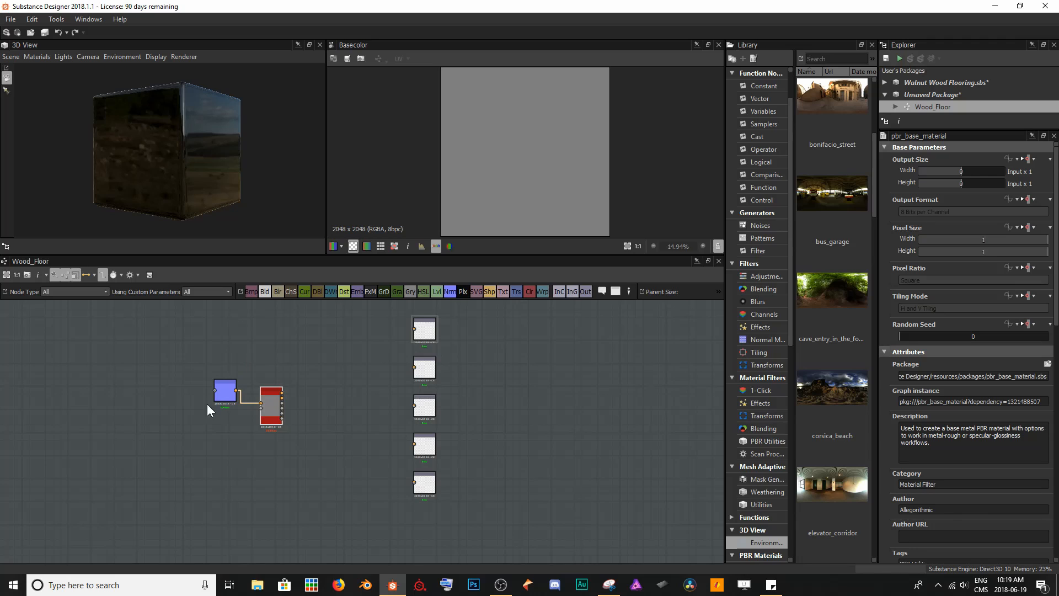
pyautogui.press('space')
pyautogui.write('grung')
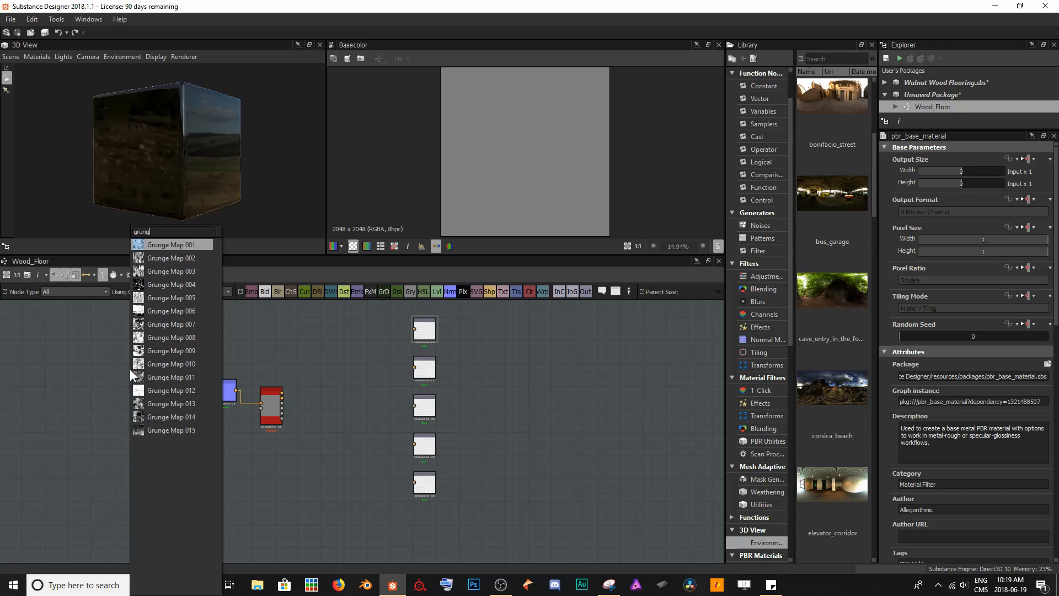
pyautogui.press('Return')
pyautogui.scroll(5, 130, 369)
pyautogui.moveTo(124, 362); pyautogui.dragTo(316, 410)
pyautogui.moveTo(177, 411); pyautogui.dragTo(430, 455)
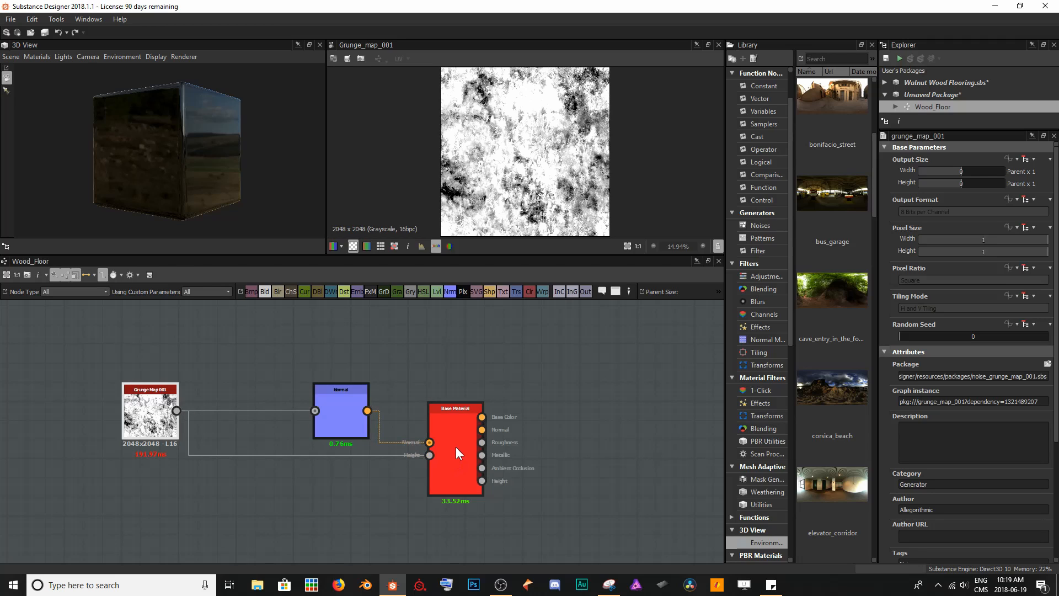
# Show the Base Material in the 3D view and inspect the cube's surface relief up close
pyautogui.rightClick(455, 448)
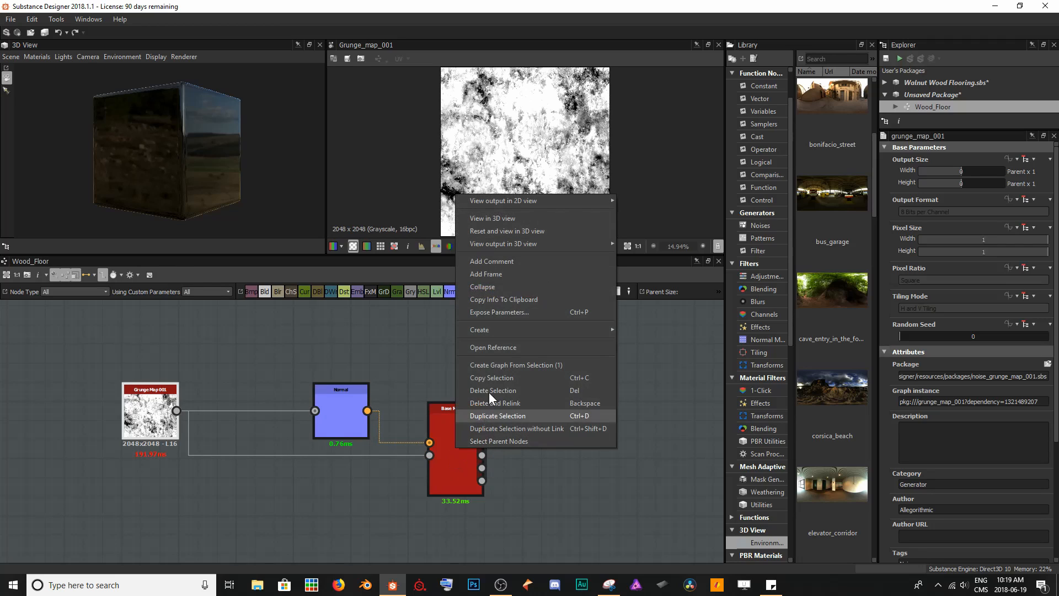
pyautogui.click(494, 219)
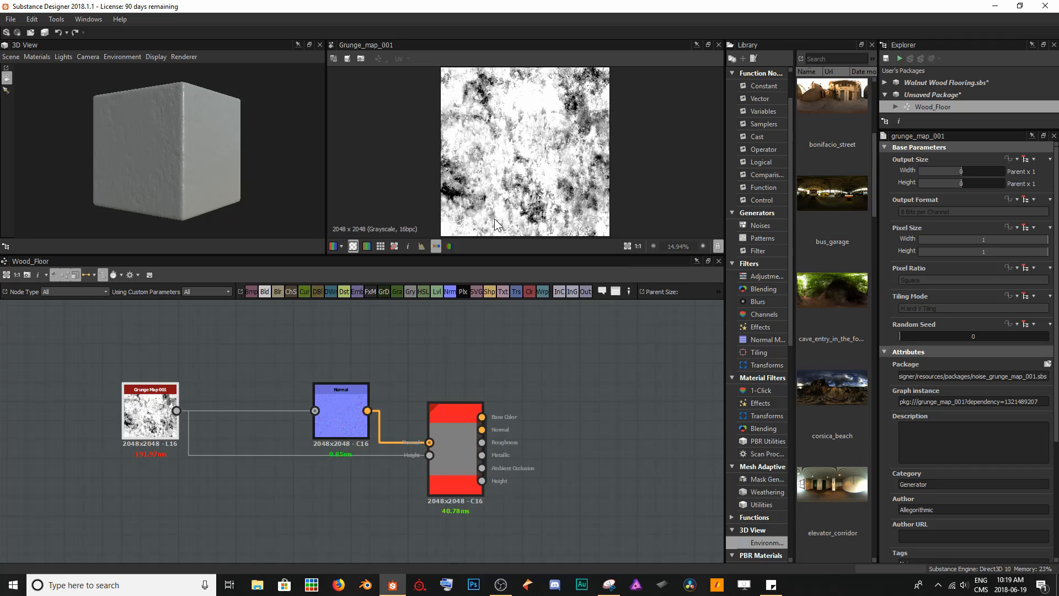
pyautogui.moveTo(217, 166); pyautogui.dragTo(99, 150)
pyautogui.scroll(5, 168, 174)
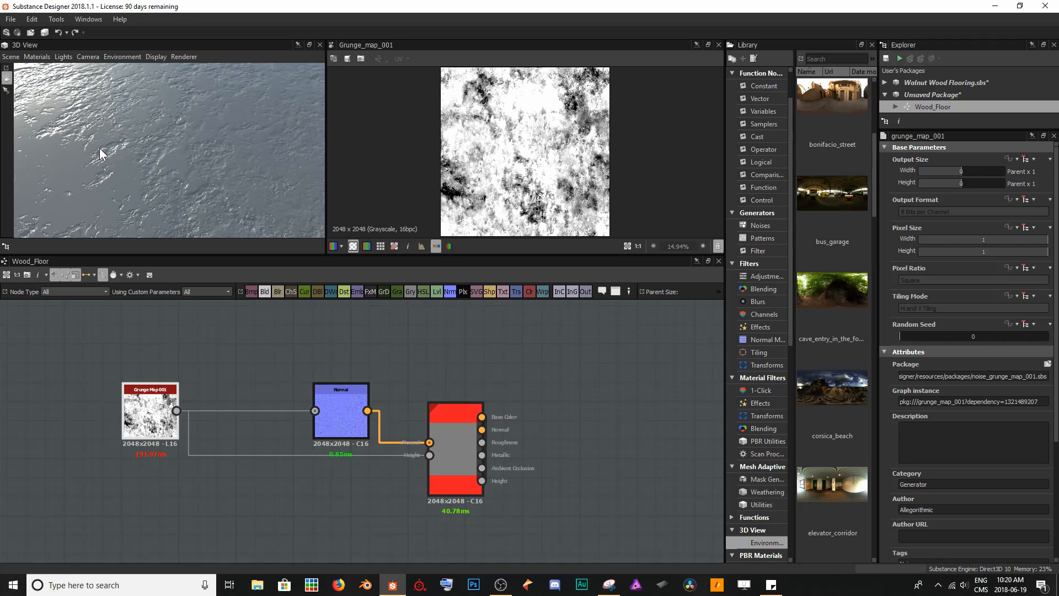
# Set the default 3D material's height scale to 10 and check the displacement on the whole cube
pyautogui.click(33, 60)
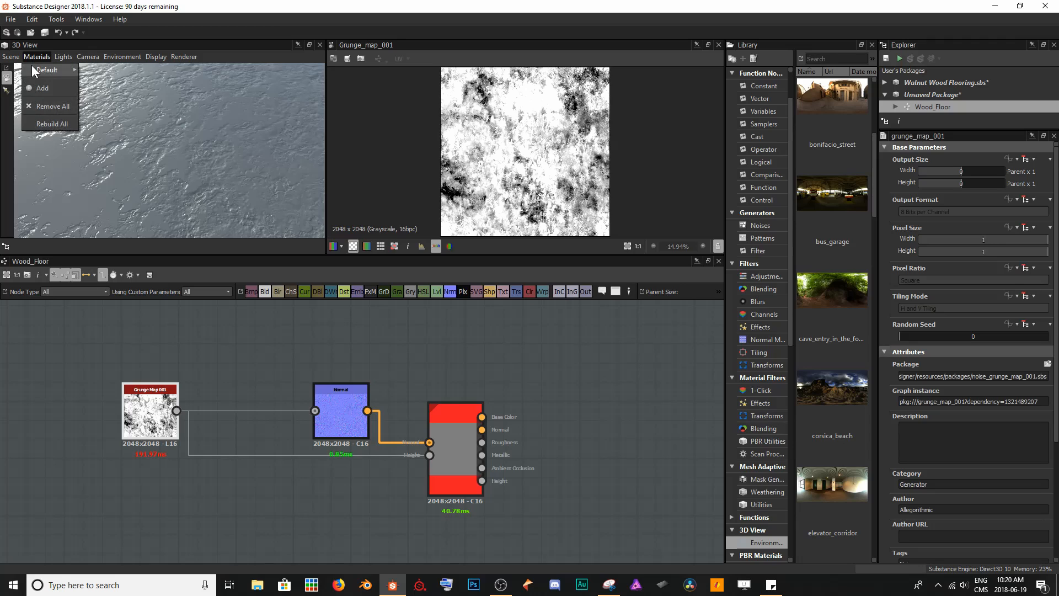
pyautogui.moveTo(32, 66)
pyautogui.click(98, 72)
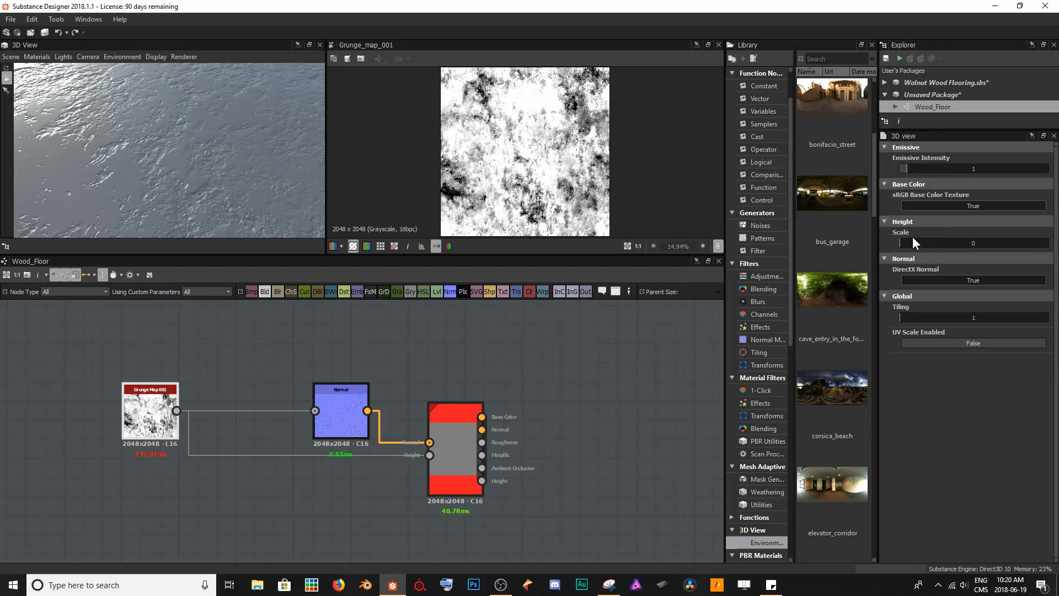
pyautogui.moveTo(902, 243); pyautogui.dragTo(1057, 243)
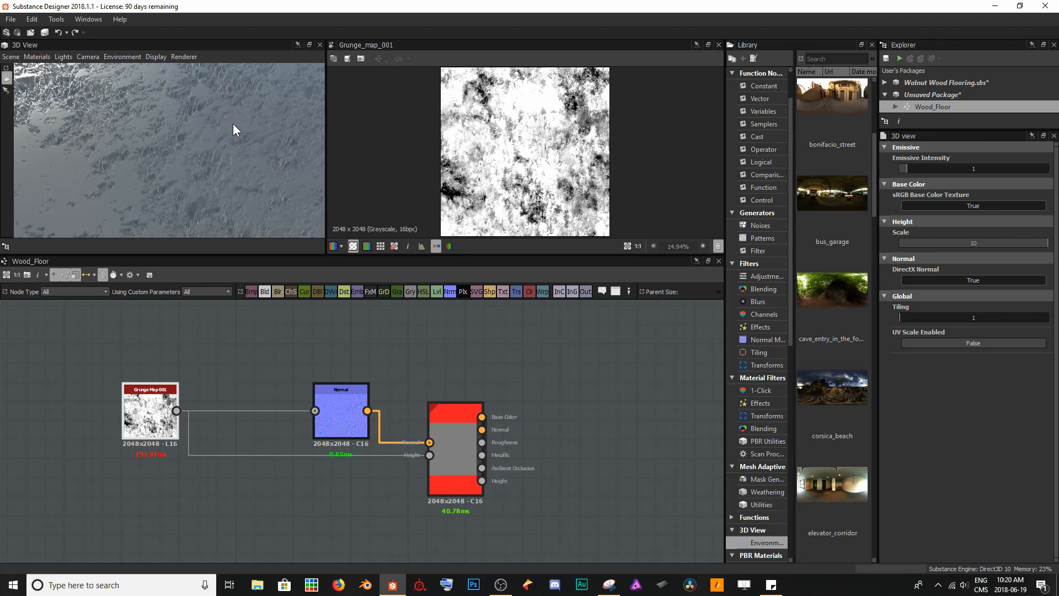
pyautogui.moveTo(233, 130); pyautogui.dragTo(124, 251)
pyautogui.moveTo(138, 123); pyautogui.dragTo(214, 184)
# Delete the Grunge Map 001 node and add a Brick Generator node to the graph
pyautogui.click(158, 432)
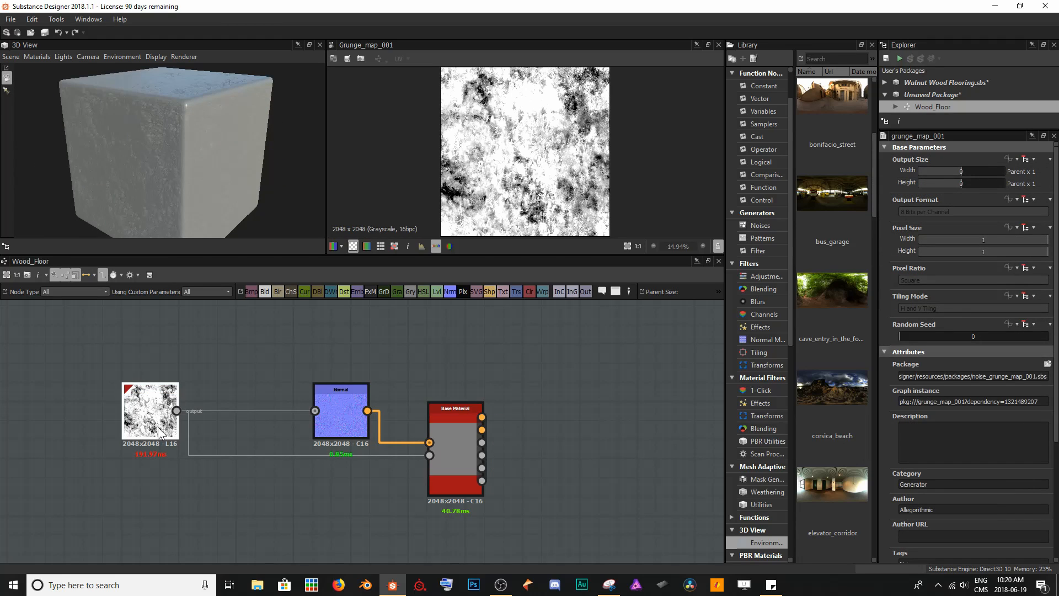
pyautogui.press('Delete')
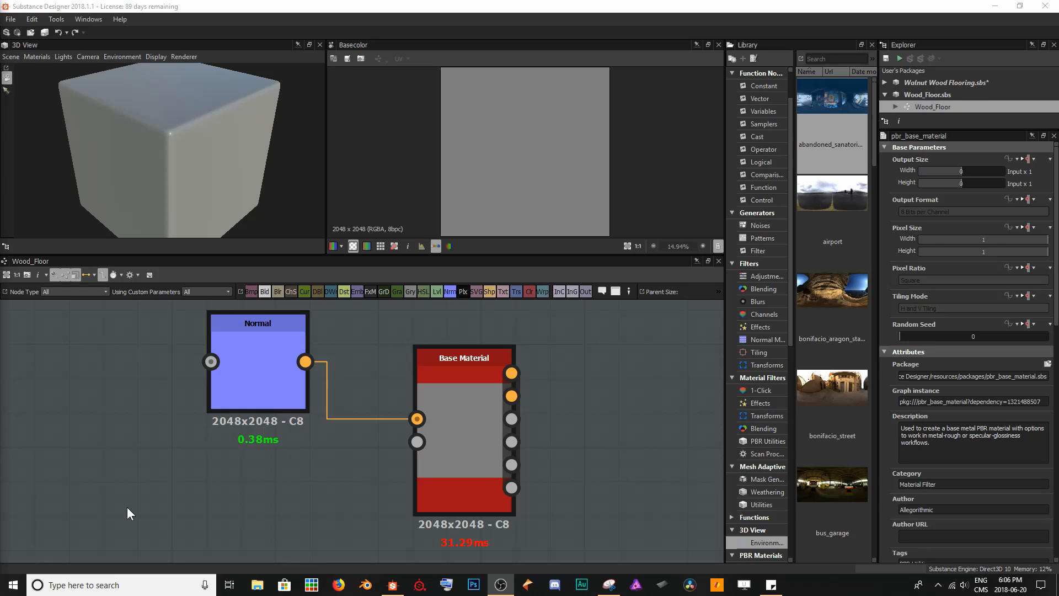
pyautogui.press('space')
pyautogui.write('brick')
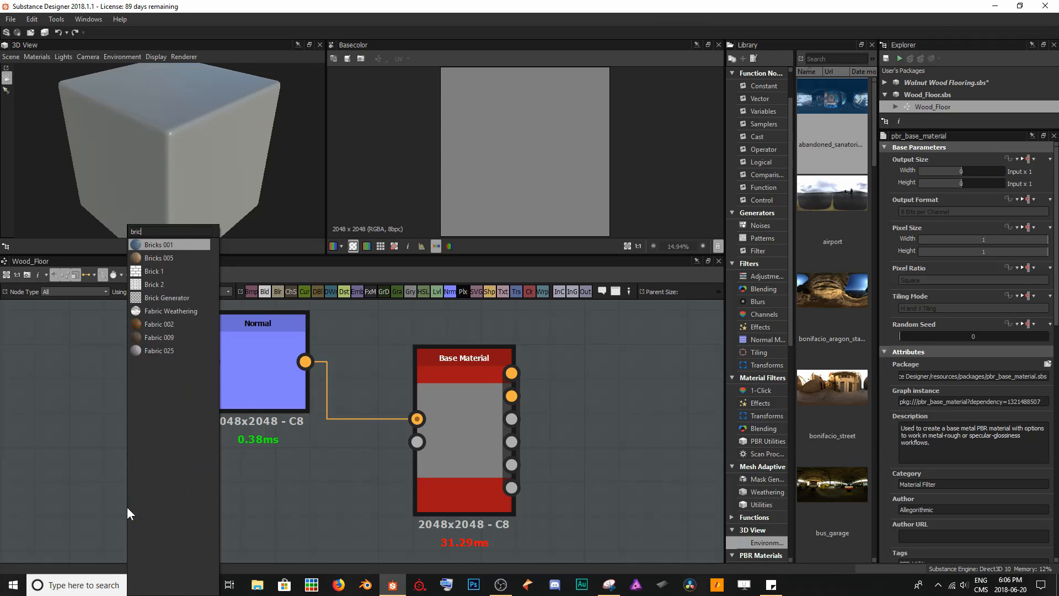
pyautogui.press('Down')
pyautogui.press('Down')
pyautogui.press('Down')
pyautogui.press('Down')
pyautogui.press('Return')
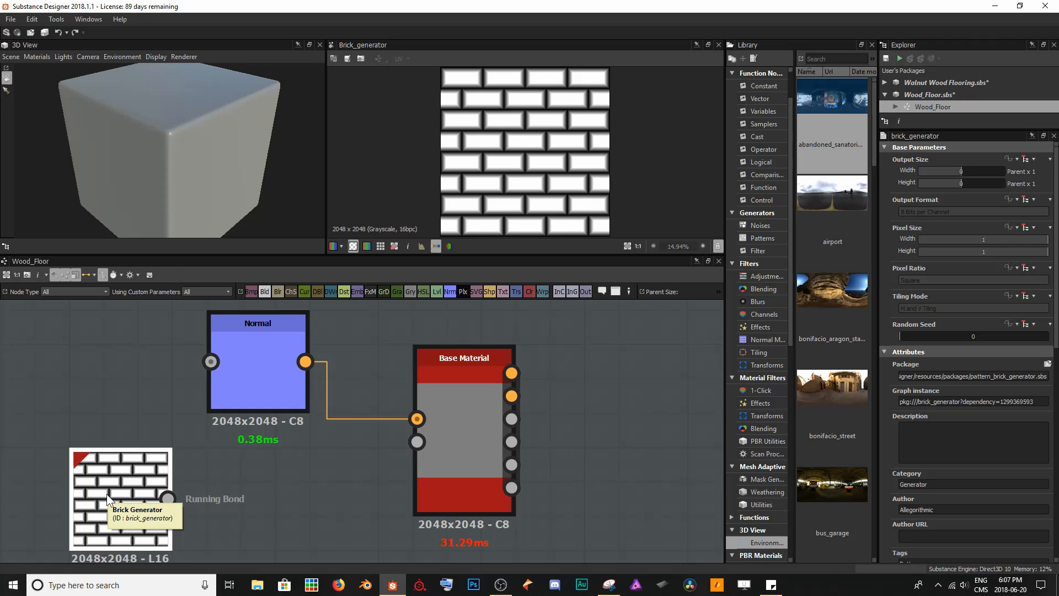
# Connect the Brick Generator's output to the Normal node's input and the Base Material's Height input
pyautogui.click(168, 499)
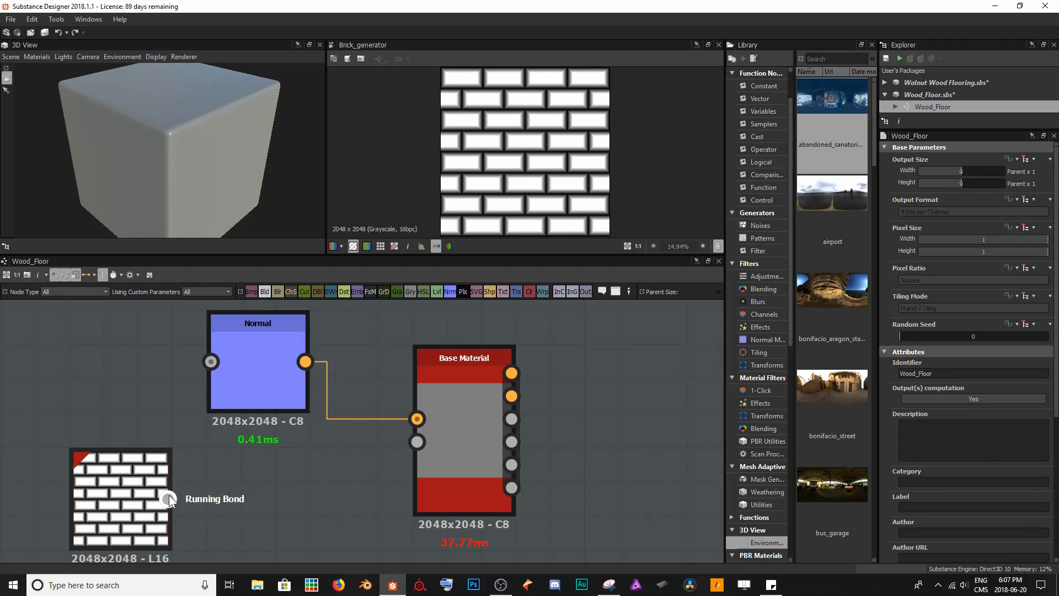
pyautogui.moveTo(168, 495); pyautogui.dragTo(211, 362)
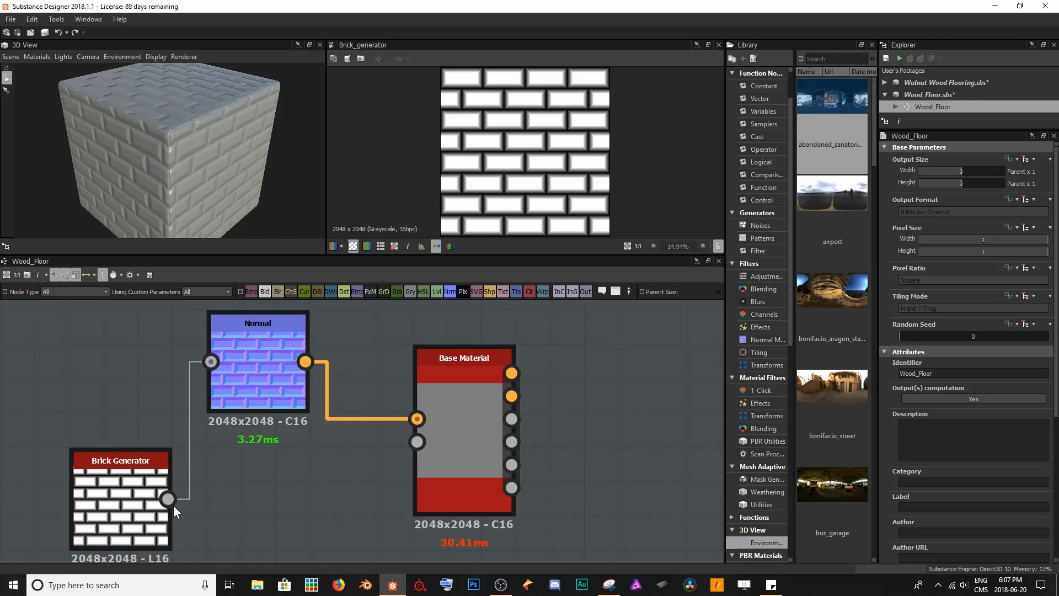
pyautogui.moveTo(168, 498); pyautogui.dragTo(442, 438)
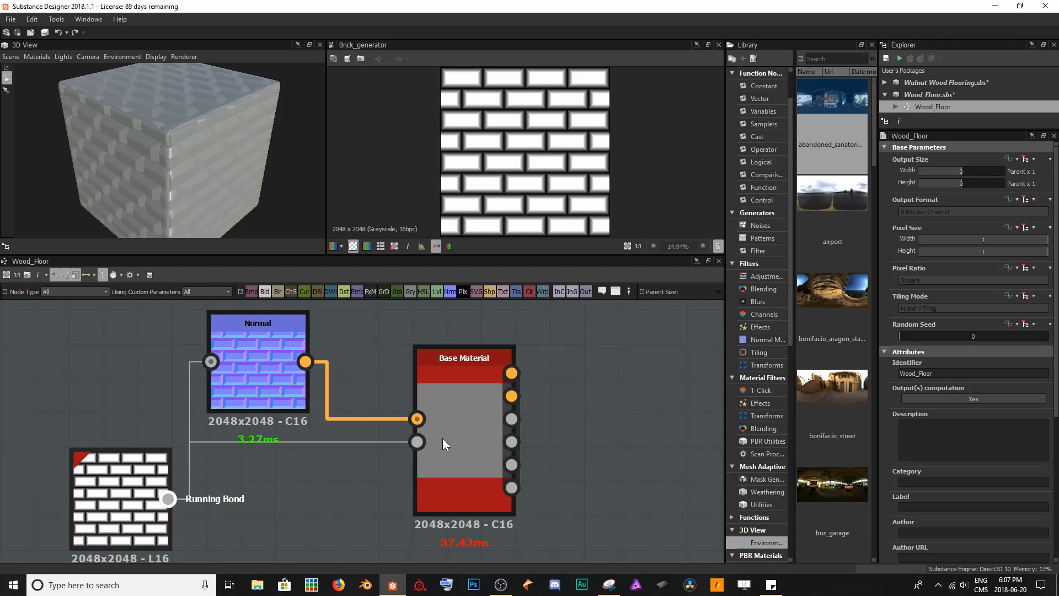
pyautogui.scroll(4, 269, 190)
pyautogui.moveTo(220, 130); pyautogui.dragTo(229, 107)
# Move the Brick Generator node farther away from the Normal node, before the rest of the chain
pyautogui.click(260, 400)
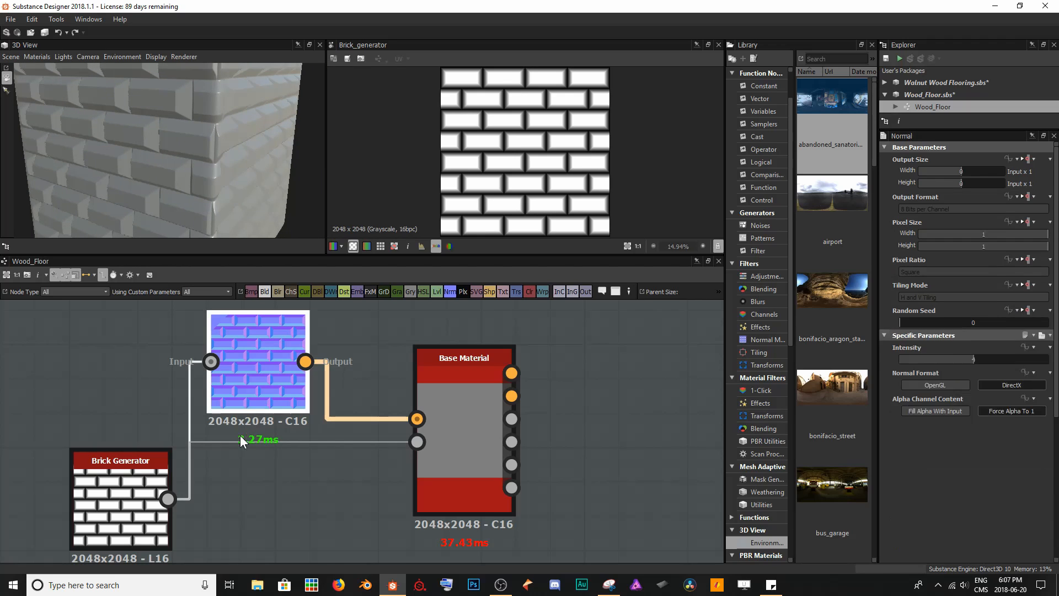
pyautogui.moveTo(127, 464); pyautogui.dragTo(64, 404)
pyautogui.moveTo(122, 397); pyautogui.dragTo(280, 388, button='middle')
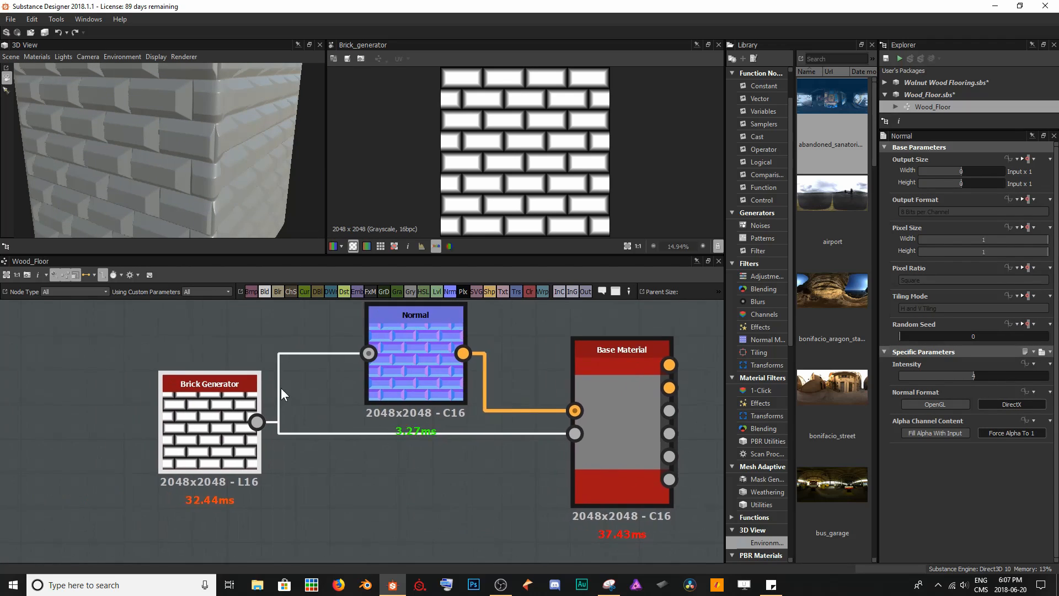
pyautogui.scroll(-3, 280, 388)
pyautogui.moveTo(211, 423); pyautogui.dragTo(41, 422)
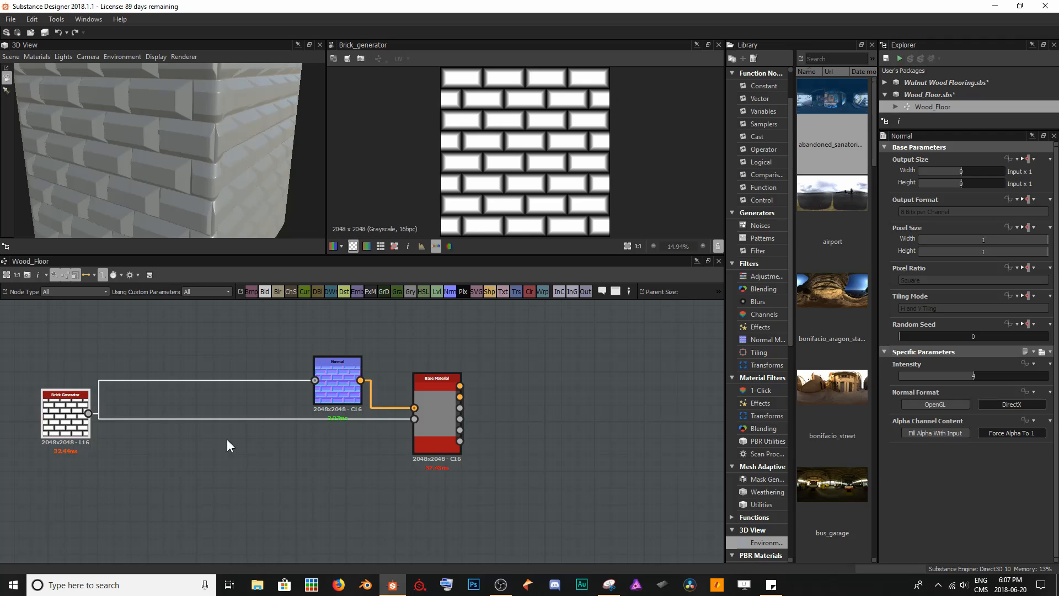
pyautogui.moveTo(198, 411); pyautogui.dragTo(316, 425, button='middle')
pyautogui.press('f')
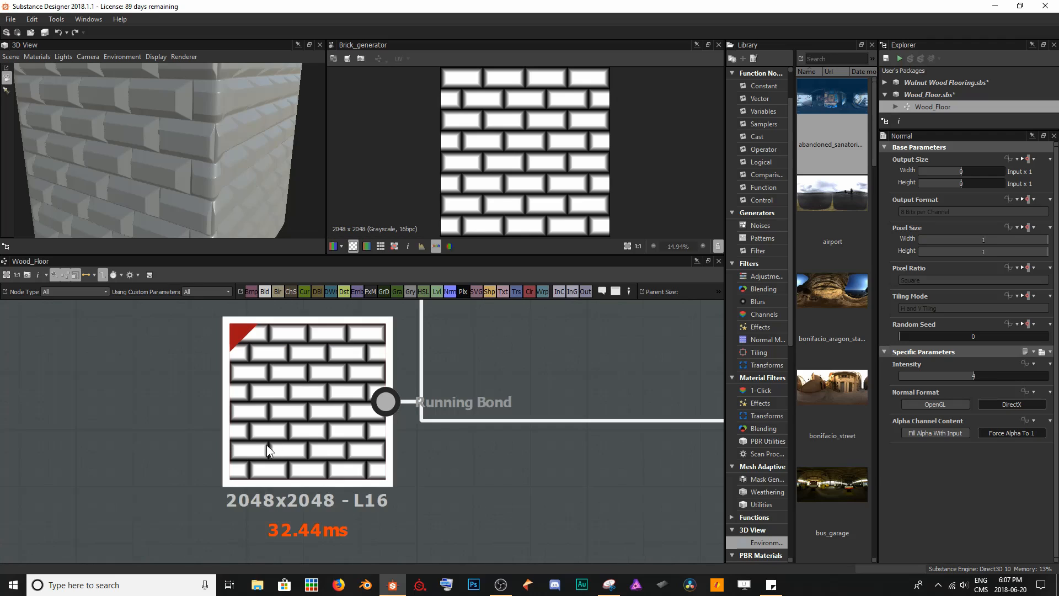
# Set the Brick Generator's Bricks X count to 1 for long planks
pyautogui.click(314, 415)
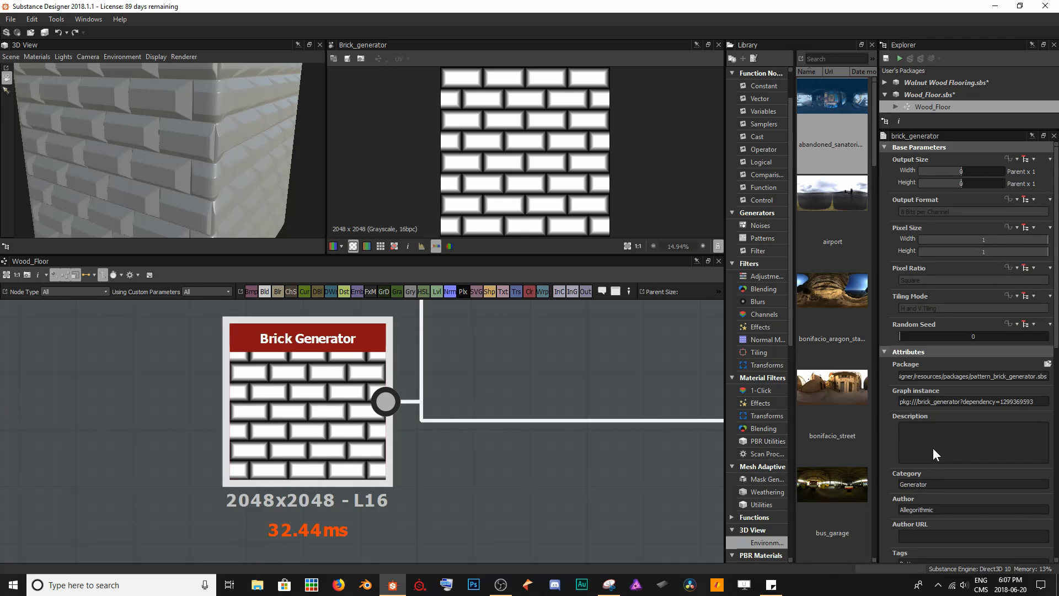
pyautogui.scroll(-3, 960, 354)
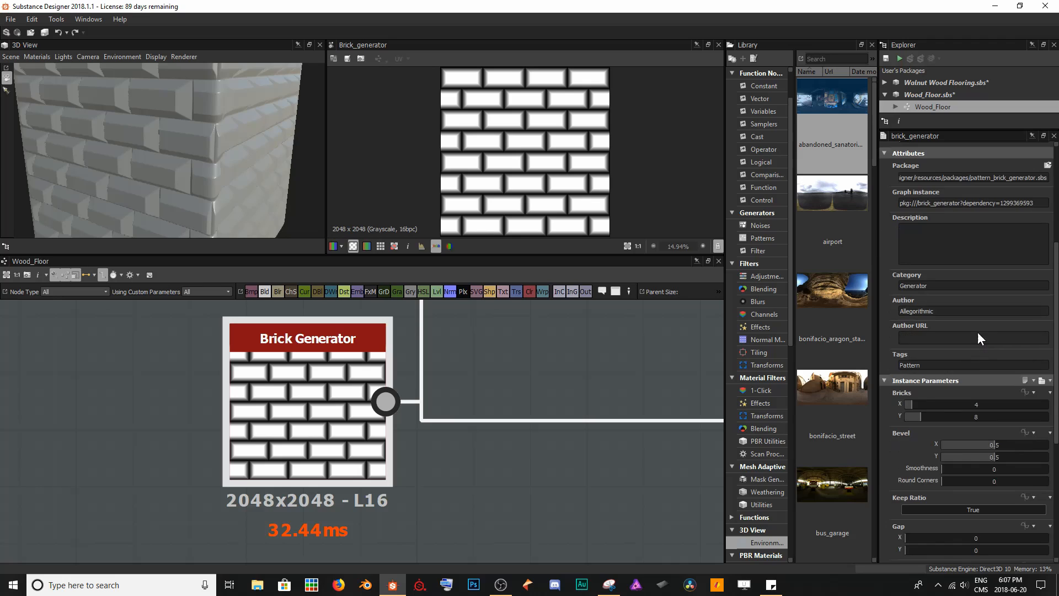
pyautogui.scroll(-4, 974, 359)
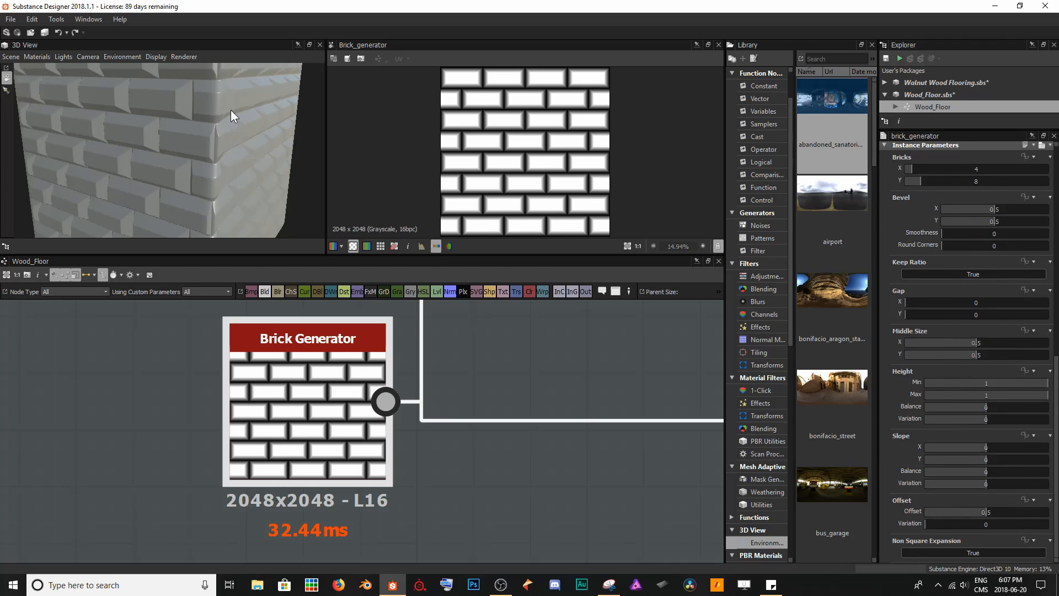
pyautogui.moveTo(231, 111); pyautogui.dragTo(179, 129)
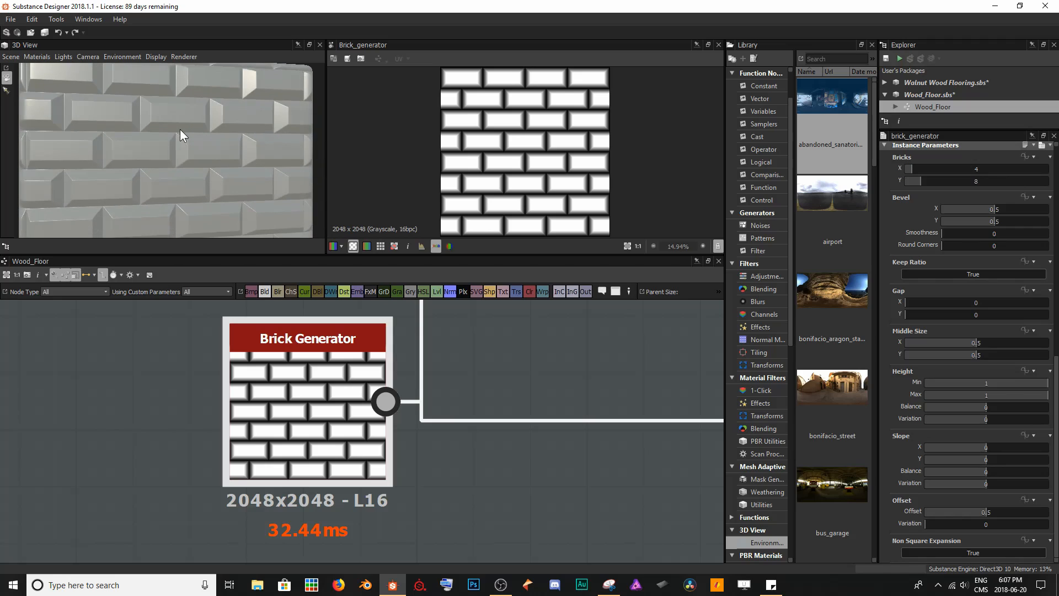
pyautogui.scroll(1, 911, 228)
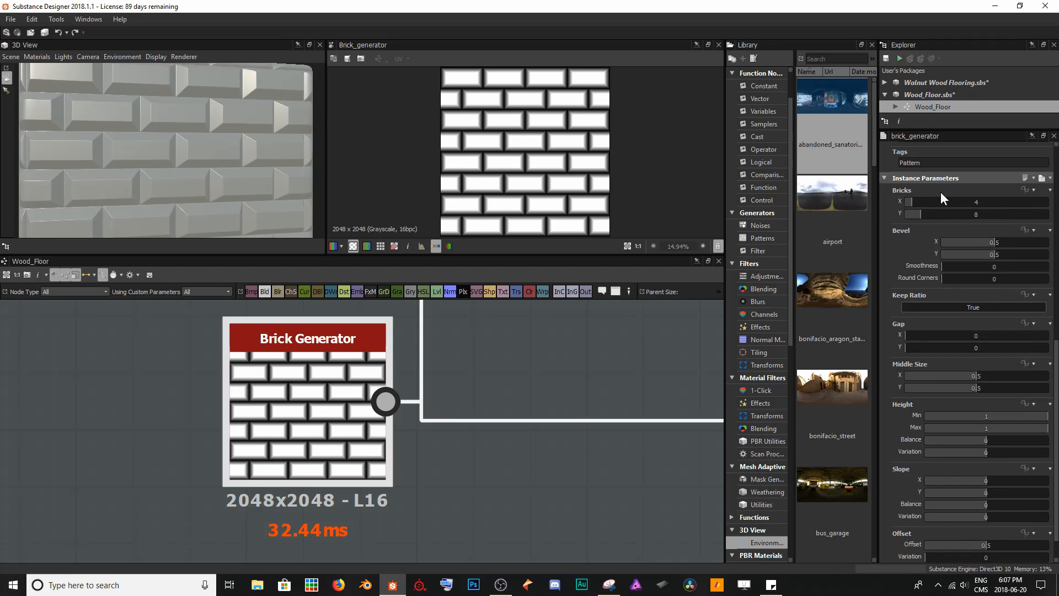
pyautogui.click(909, 201)
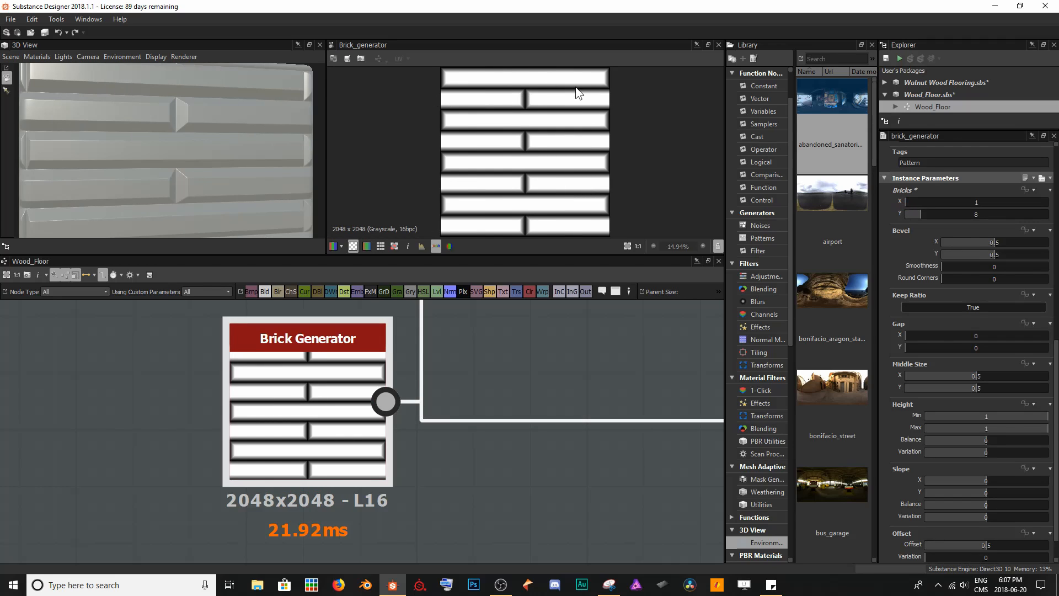
# Preview the brick pattern tiled in the 2D view, examine the seam up close, and turn tiling off
pyautogui.scroll(-1, 574, 90)
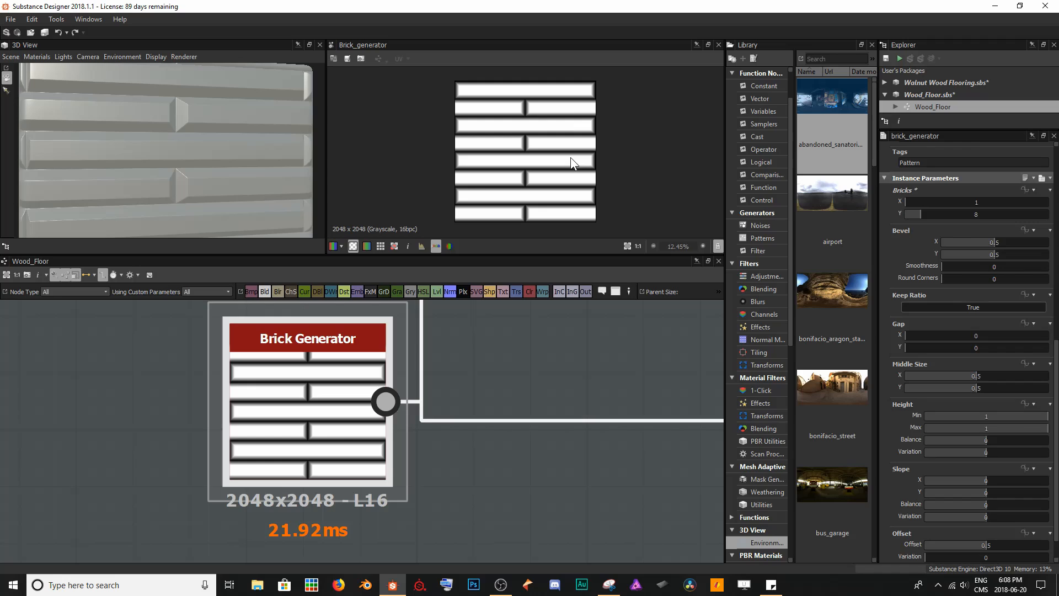
pyautogui.press('t')
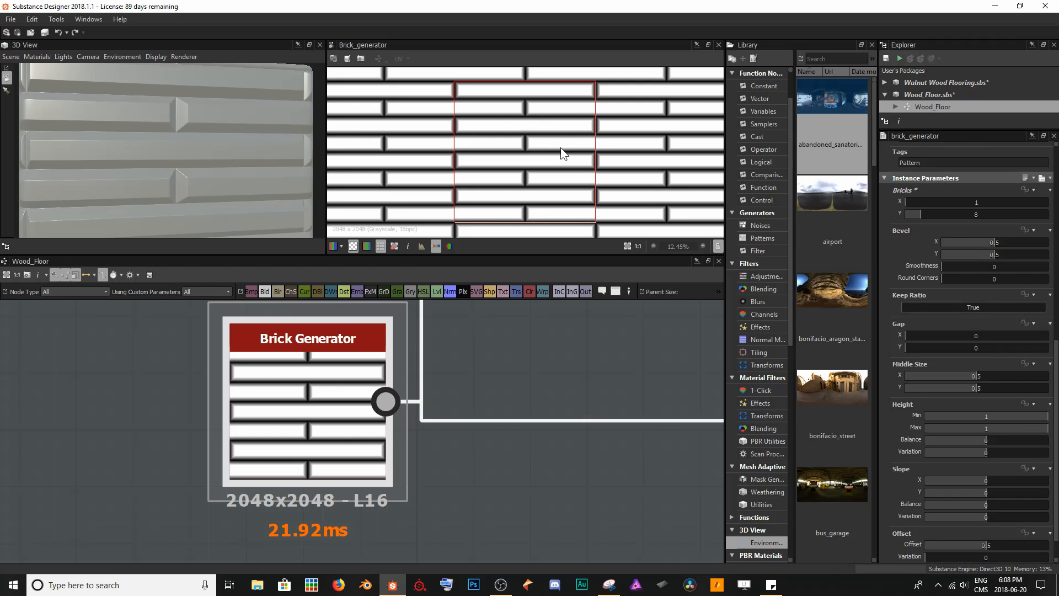
pyautogui.scroll(10, 634, 138)
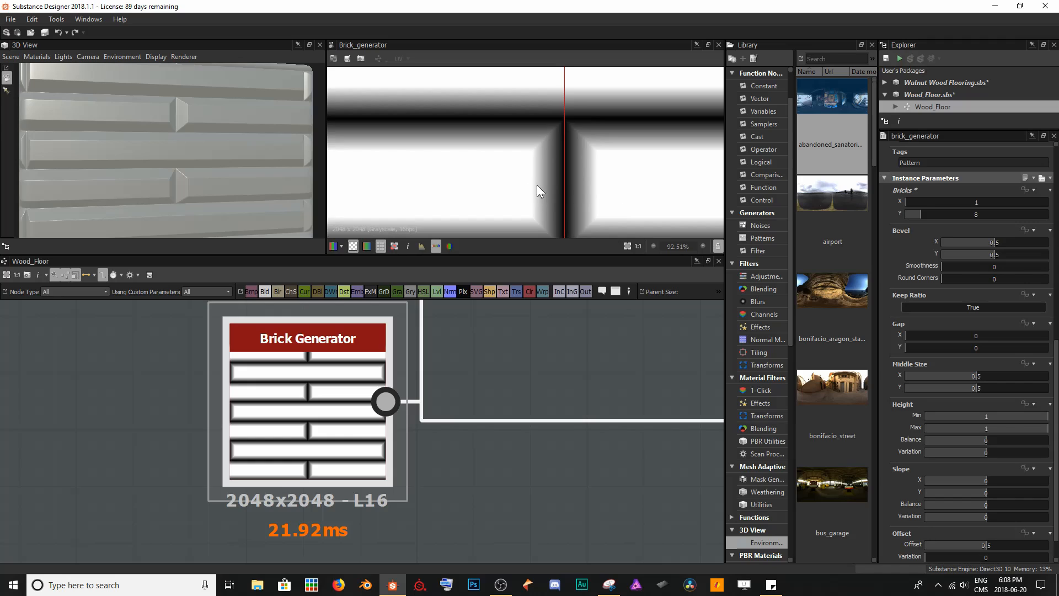
pyautogui.scroll(-10, 580, 182)
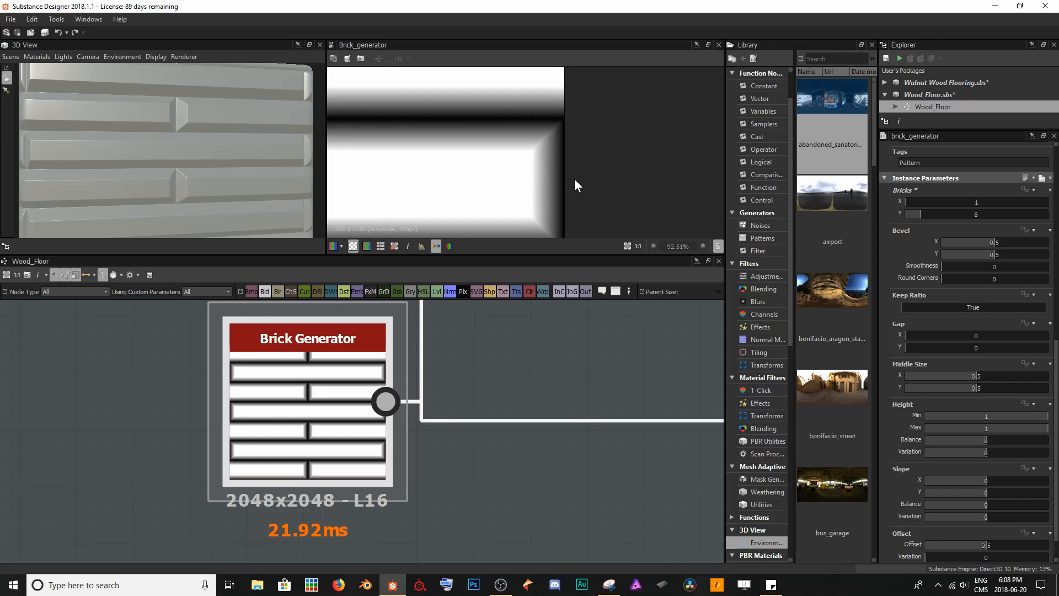
pyautogui.scroll(1, 581, 126)
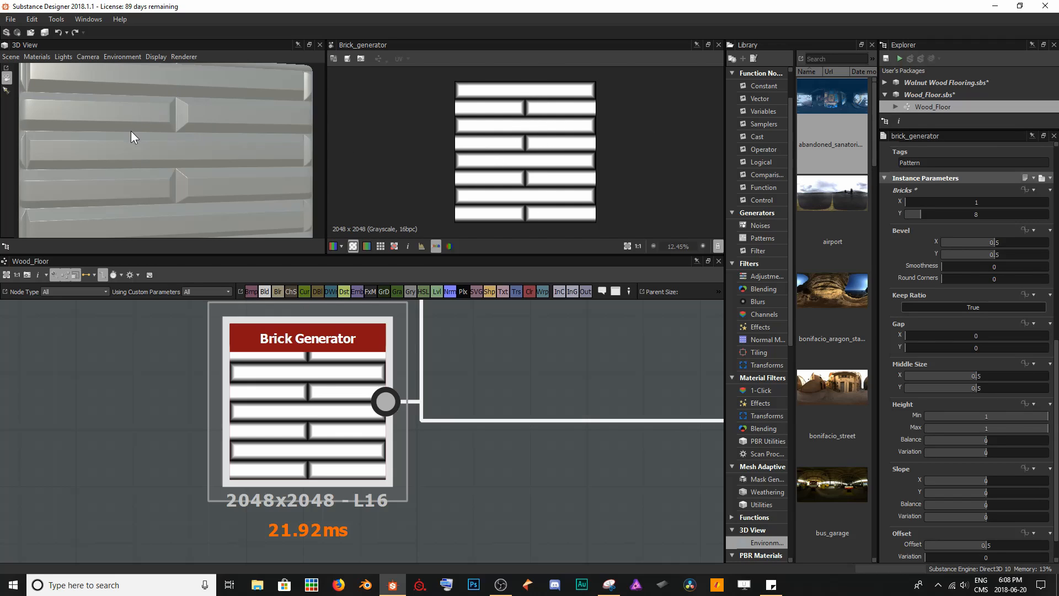
# Set the Brick Generator's Bricks Y count to 10 and check the planks on the cube's top face
pyautogui.doubleClick(942, 214)
pyautogui.write('10')
pyautogui.press('Return')
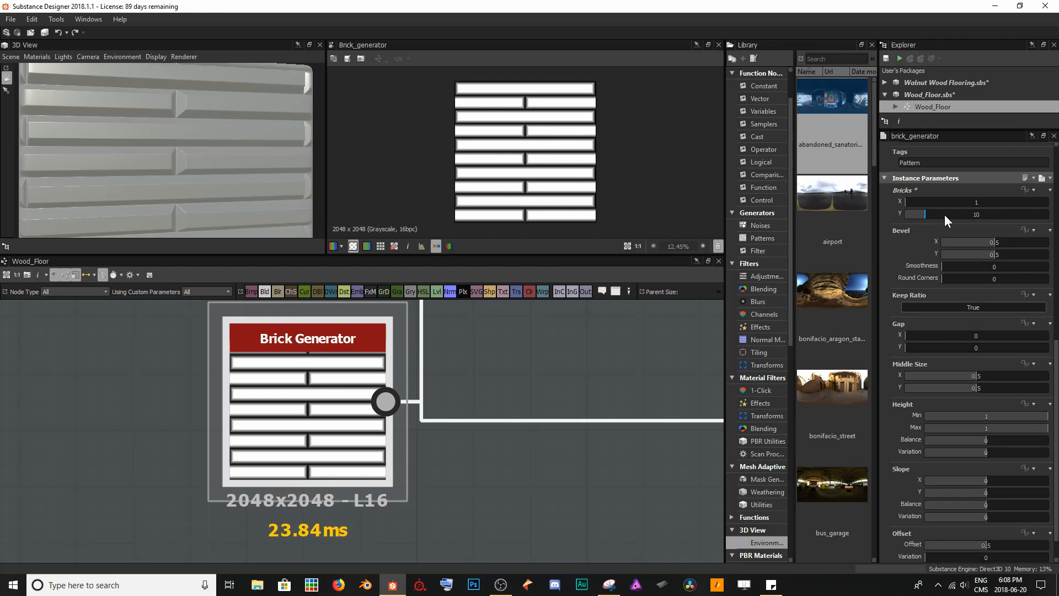
pyautogui.moveTo(194, 133); pyautogui.dragTo(38, 105)
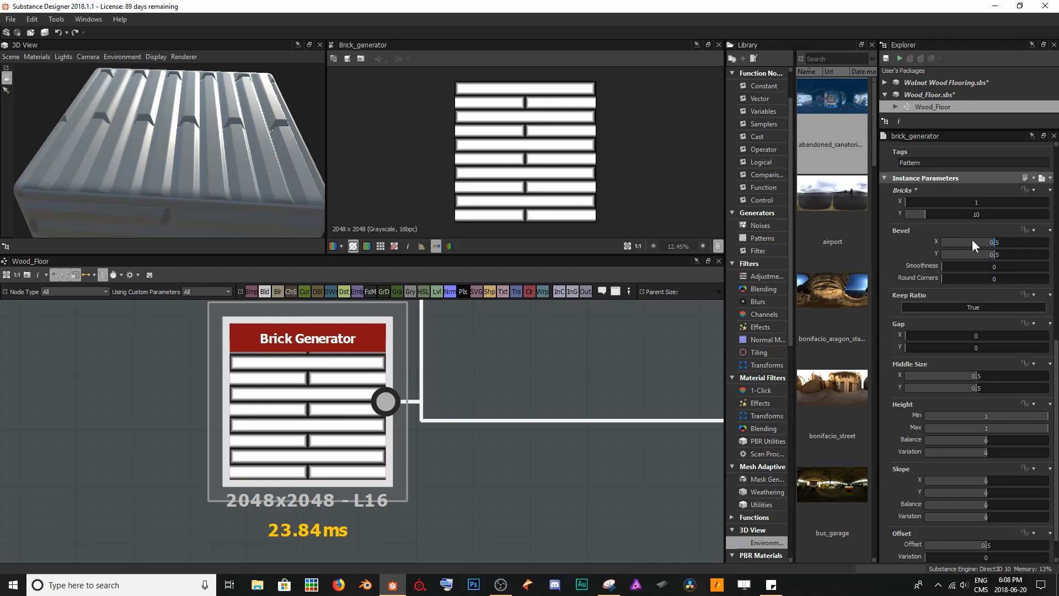
# Set the Brick Generator's Bevel X to 0.03 to narrow the bevel at the plank ends
pyautogui.scroll(10, 560, 124)
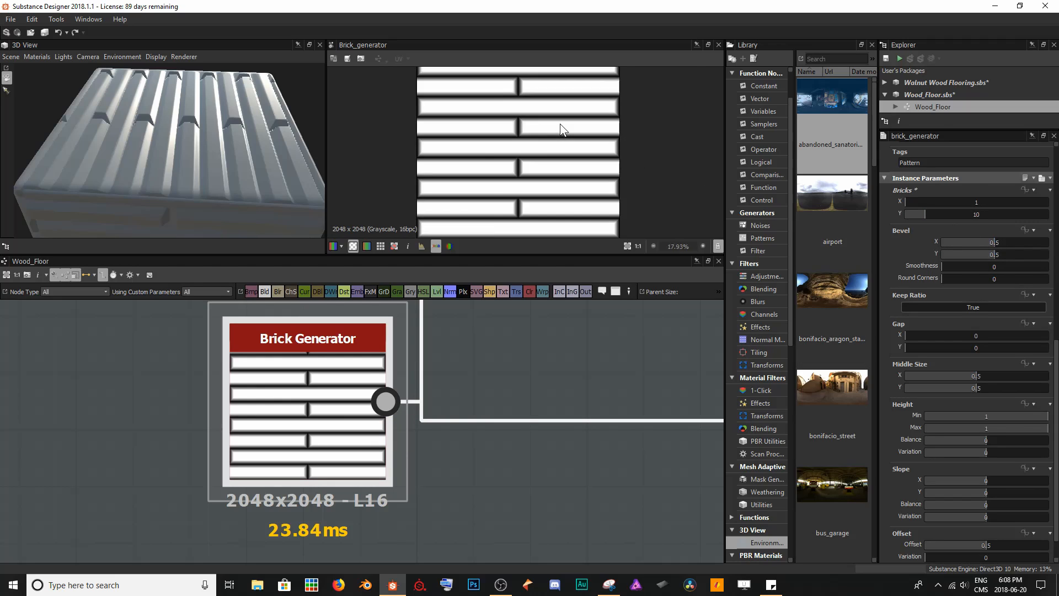
pyautogui.scroll(2, 222, 163)
pyautogui.scroll(3, 223, 162)
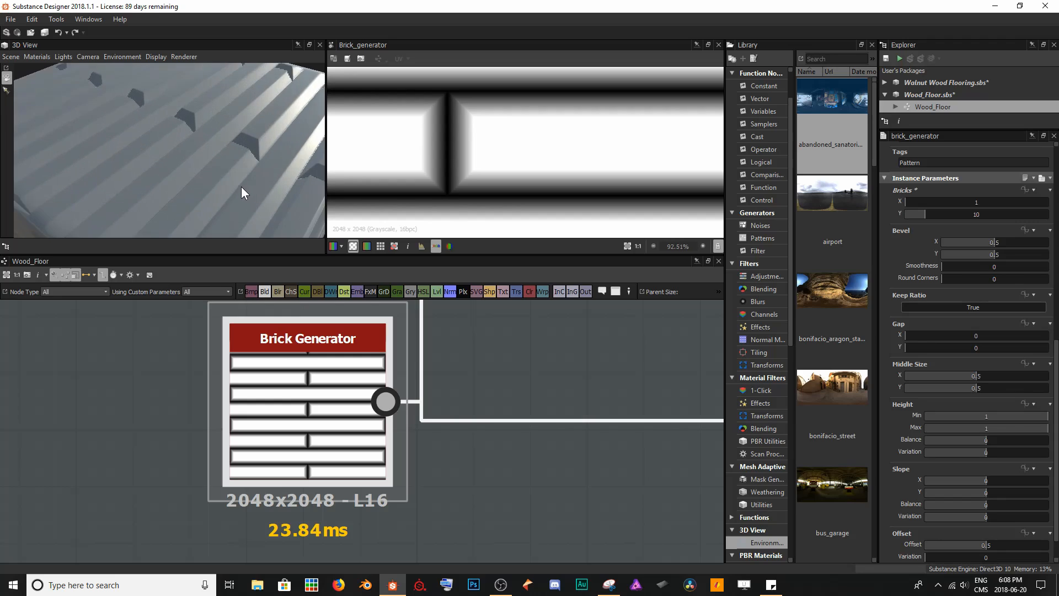
pyautogui.moveTo(241, 186); pyautogui.dragTo(255, 147)
pyautogui.scroll(2, 220, 134)
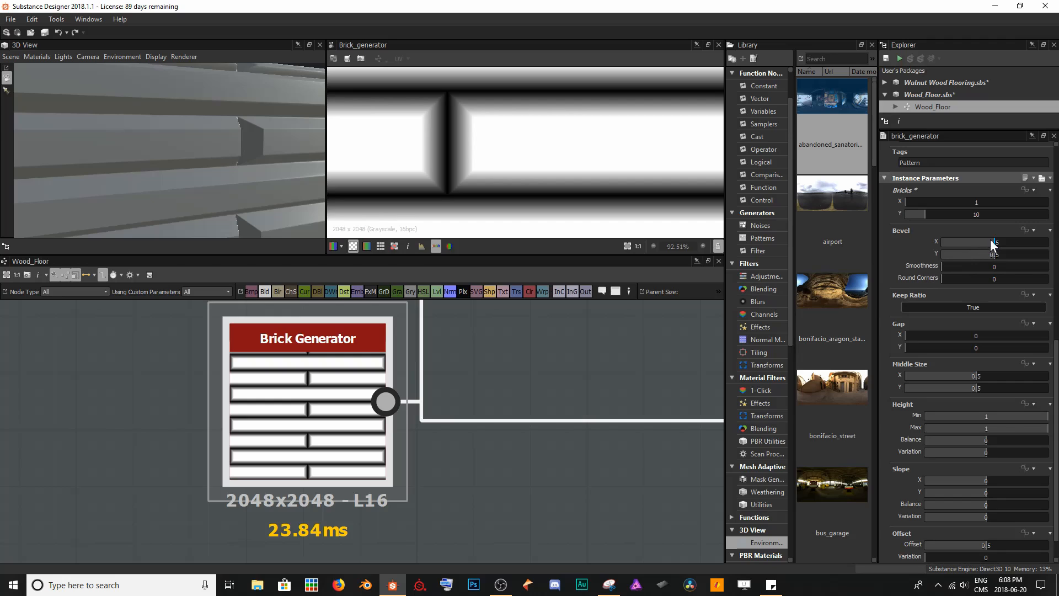
pyautogui.moveTo(992, 240); pyautogui.dragTo(952, 245)
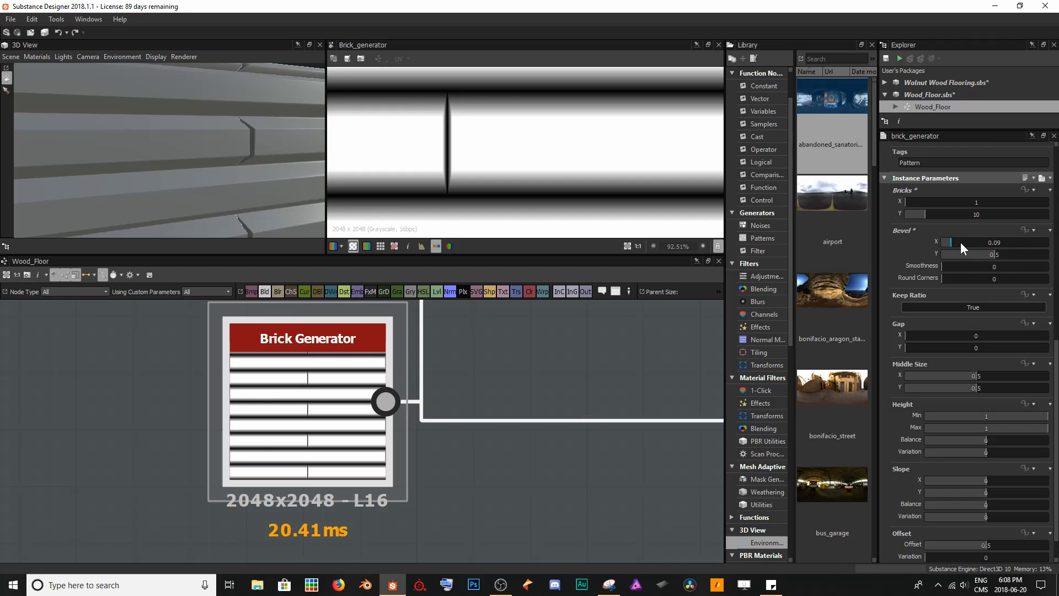
pyautogui.click(962, 241)
pyautogui.write('.03')
pyautogui.press('Return')
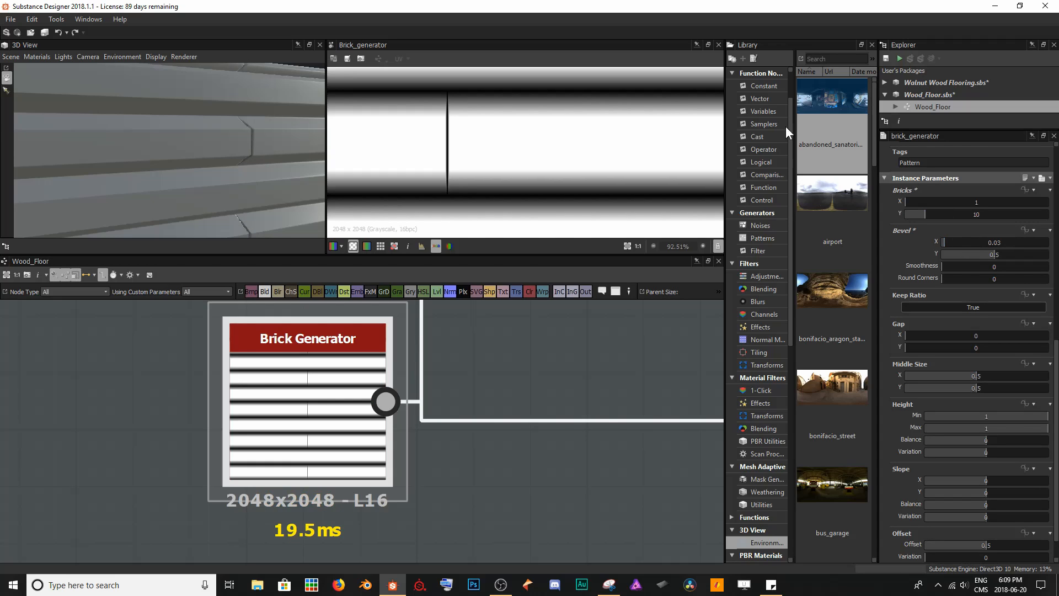
# Examine the gap between plank ends up close in the 2D and 3D views
pyautogui.scroll(10, 470, 146)
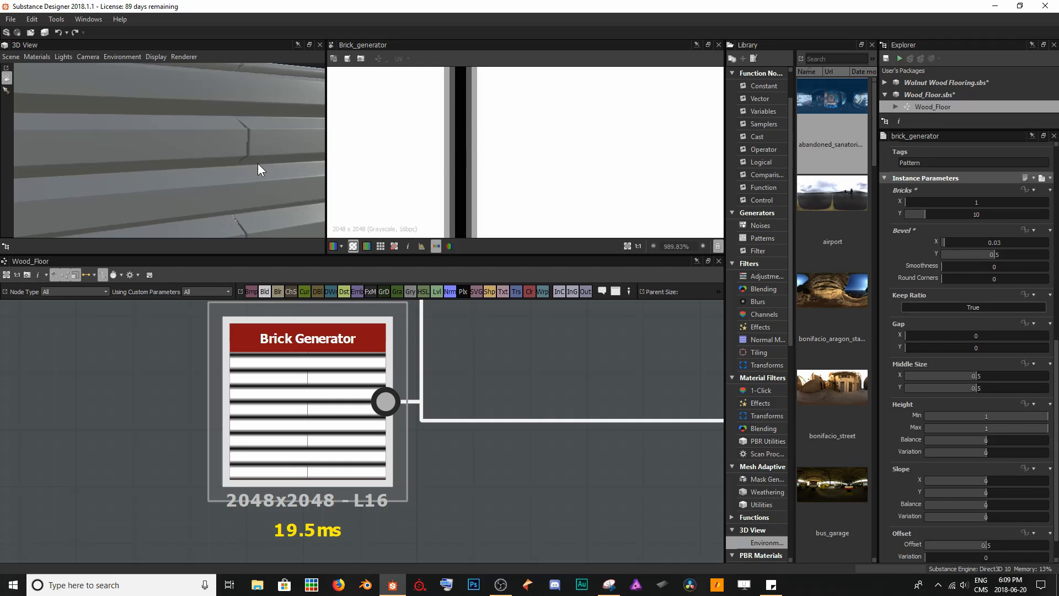
pyautogui.scroll(5, 196, 161)
pyautogui.scroll(1, 193, 160)
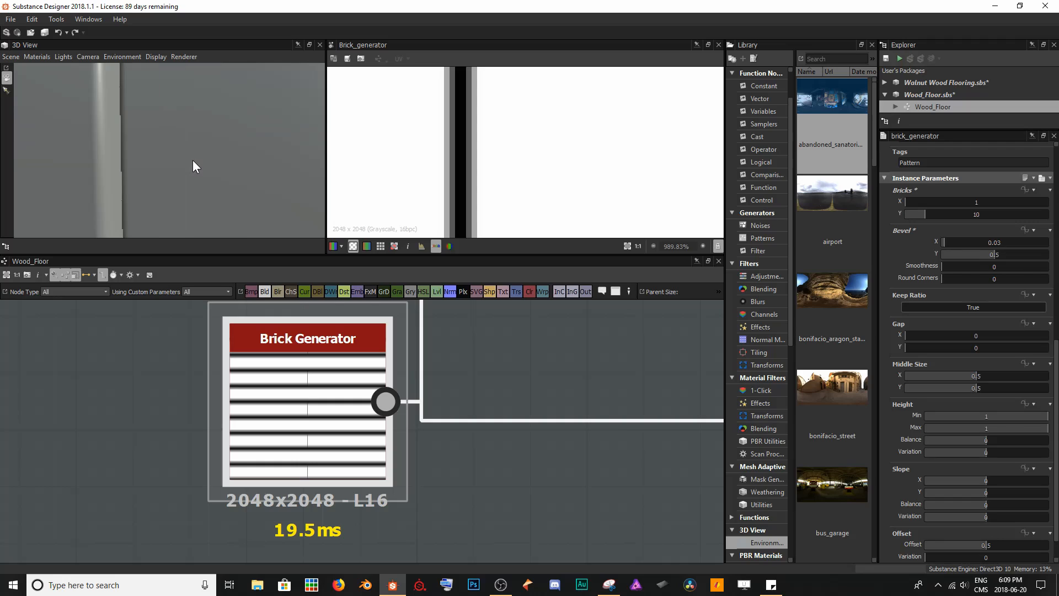
pyautogui.scroll(-4, 194, 160)
pyautogui.scroll(3, 171, 147)
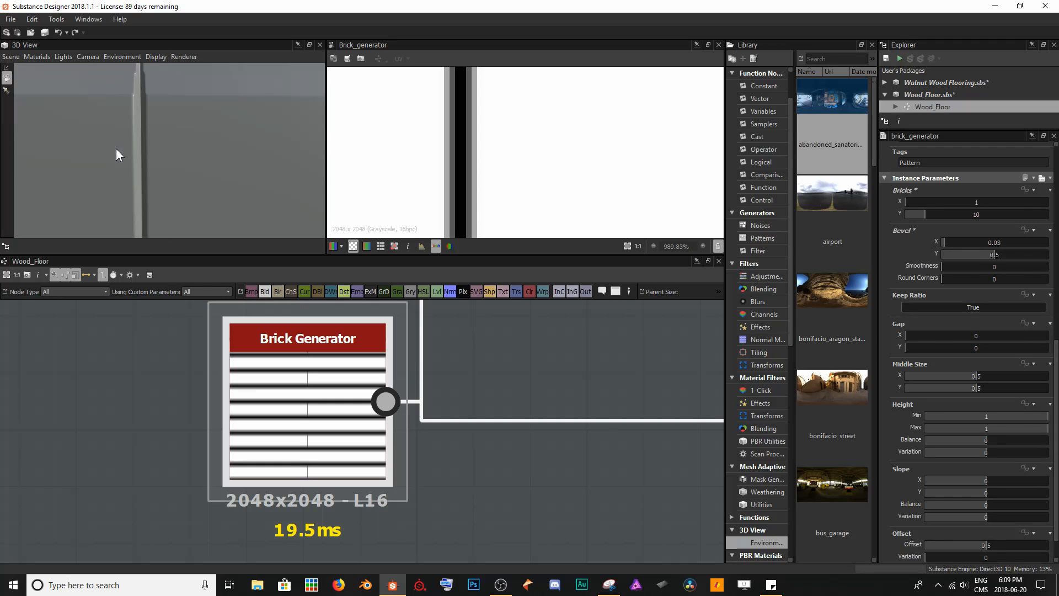
# Set the Brick Generator's Bevel Y to 0.03 to narrow the bevel between the plank rows
pyautogui.scroll(-3, 221, 173)
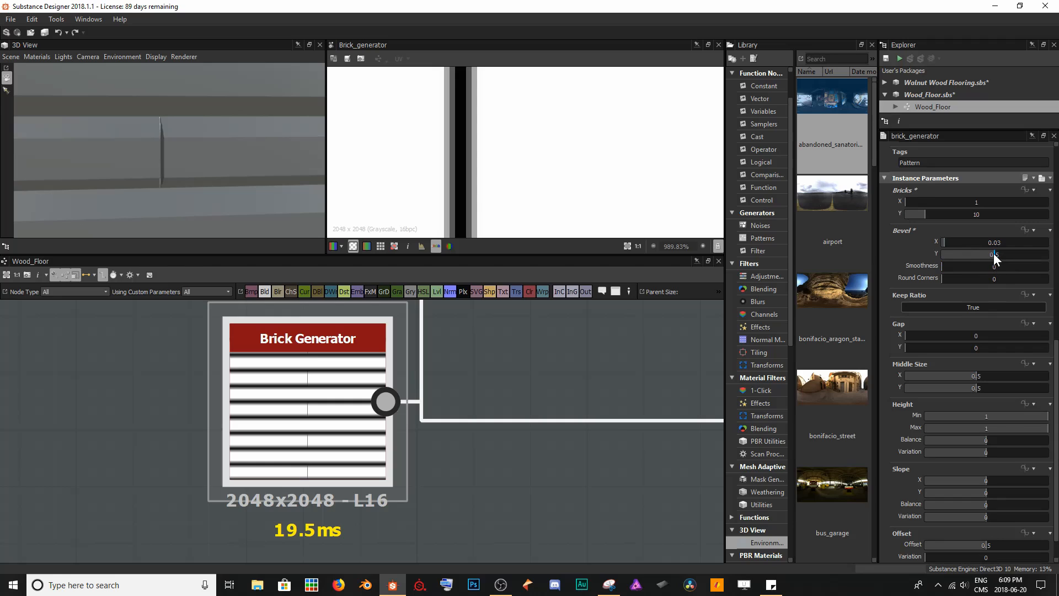
pyautogui.moveTo(994, 254); pyautogui.dragTo(989, 255)
pyautogui.scroll(-3, 580, 208)
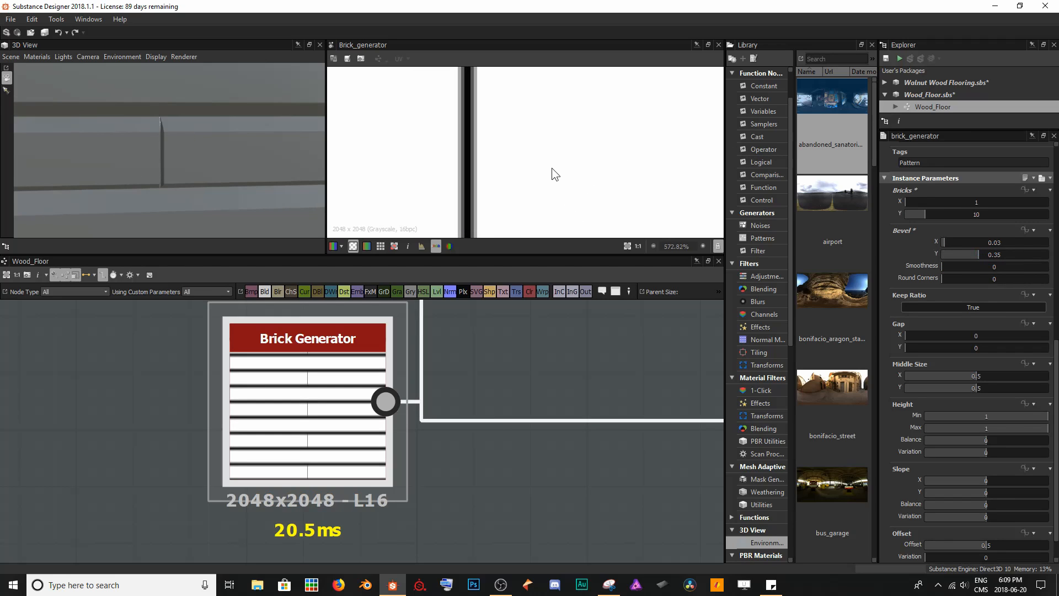
pyautogui.scroll(-8, 552, 168)
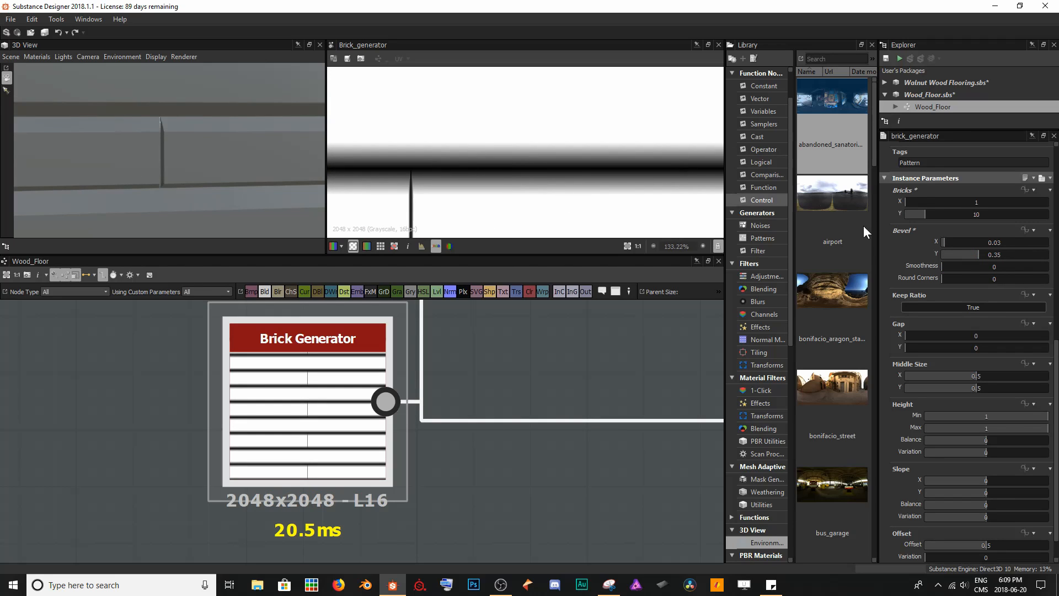
pyautogui.write('0.03')
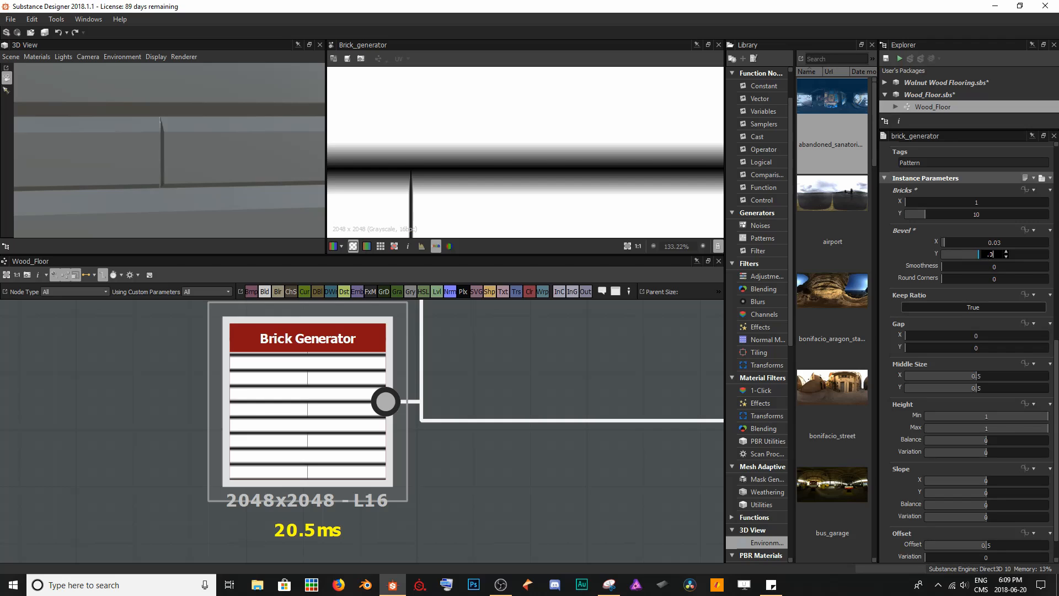
pyautogui.press('Return')
pyautogui.scroll(-6, 602, 171)
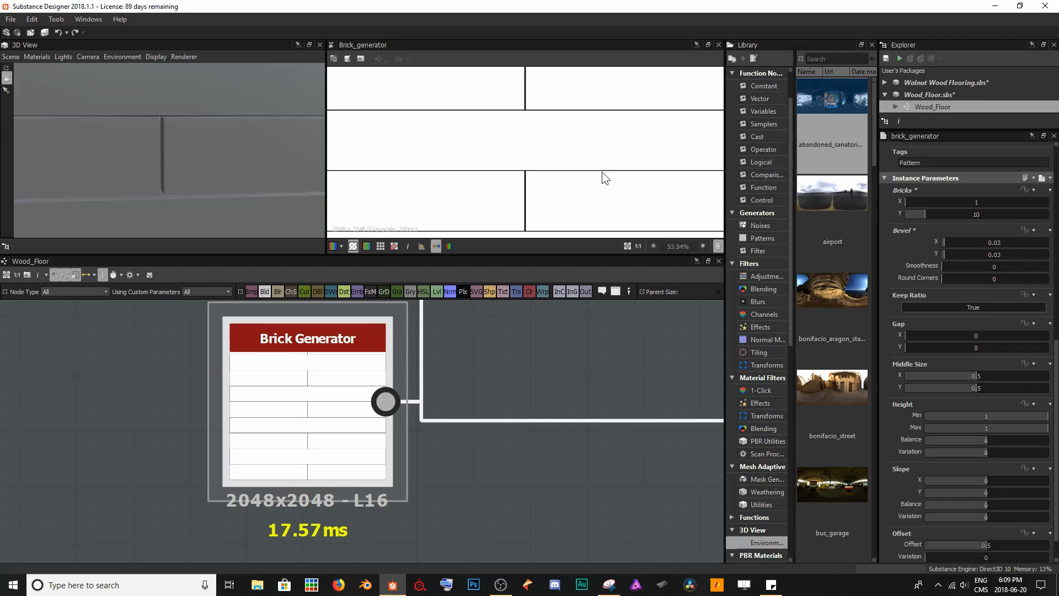
pyautogui.scroll(1, 507, 125)
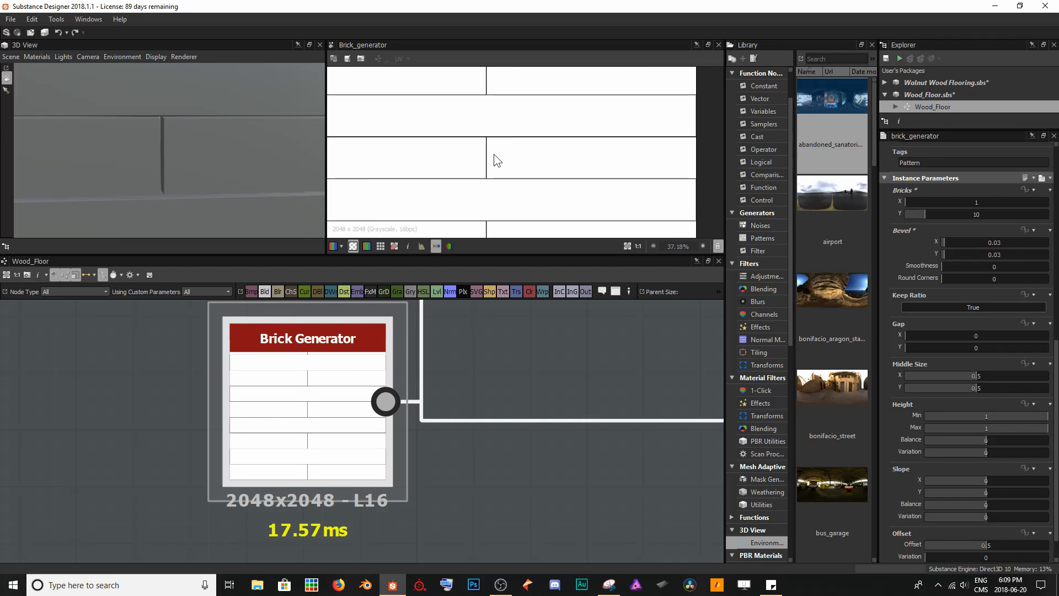
# Light the 3D preview with the bus_garage environment and inspect the plank gaps on the cube
pyautogui.moveTo(141, 161); pyautogui.dragTo(340, 157)
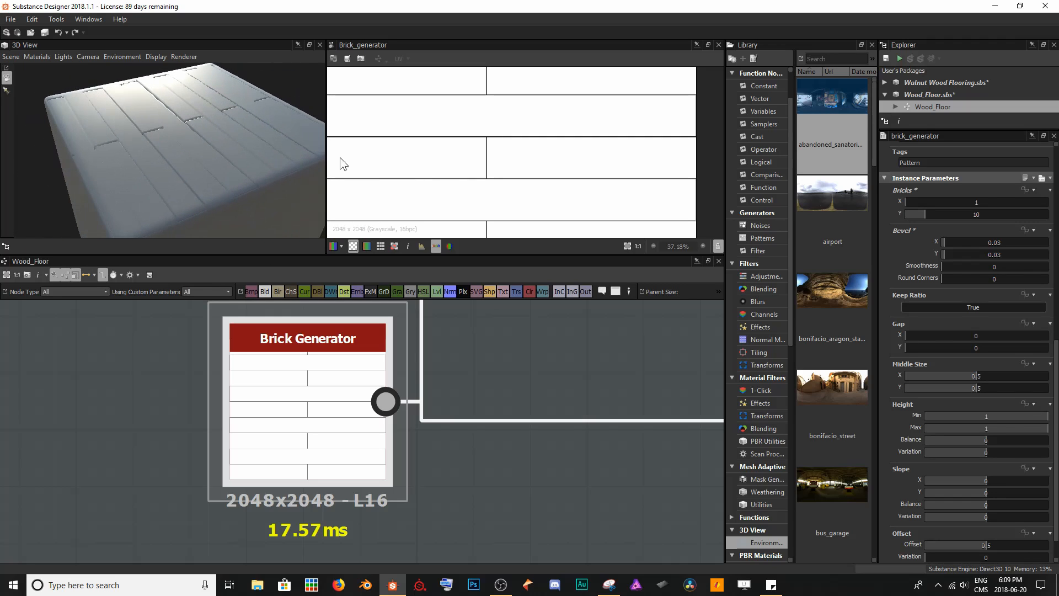
pyautogui.moveTo(843, 486); pyautogui.dragTo(162, 124)
pyautogui.moveTo(195, 156); pyautogui.dragTo(229, 121)
pyautogui.scroll(-5, 205, 160)
pyautogui.scroll(-3, 221, 138)
pyautogui.scroll(3, 221, 113)
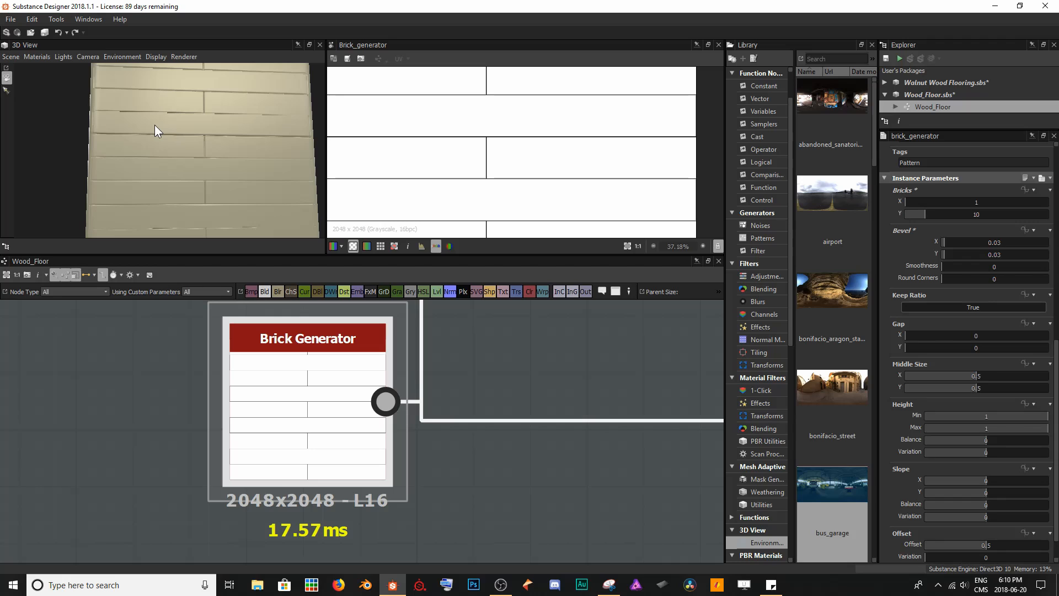
pyautogui.moveTo(218, 114); pyautogui.dragTo(282, 113)
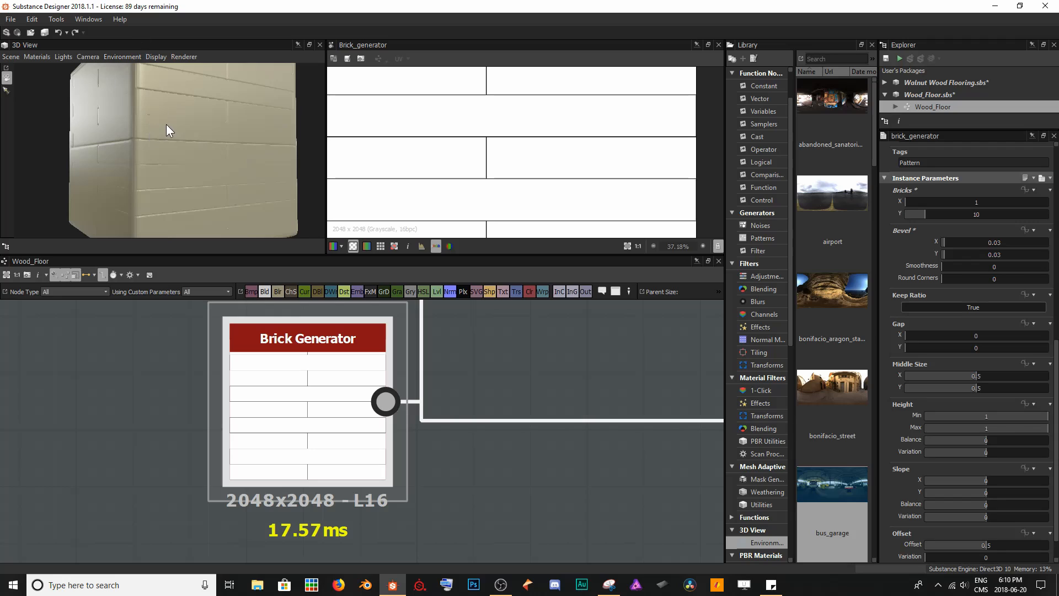
pyautogui.moveTo(167, 130); pyautogui.dragTo(86, 143)
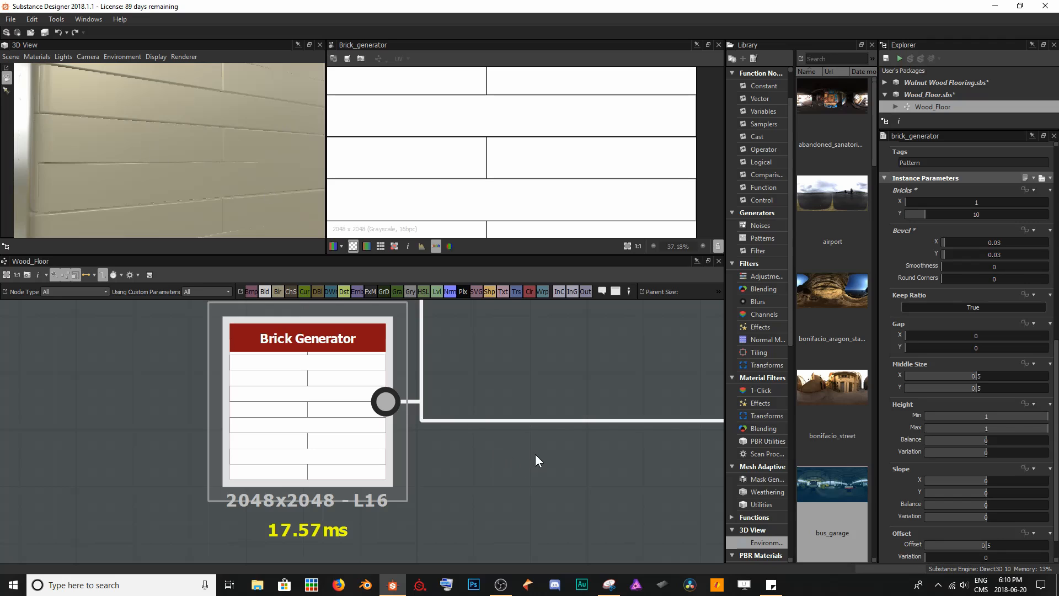
# Insert a Slope Blur Grayscale node after the Brick Generator and space the two nodes apart
pyautogui.moveTo(510, 455); pyautogui.dragTo(297, 450, button='middle')
pyautogui.scroll(-2, 363, 442)
pyautogui.scroll(1, 364, 439)
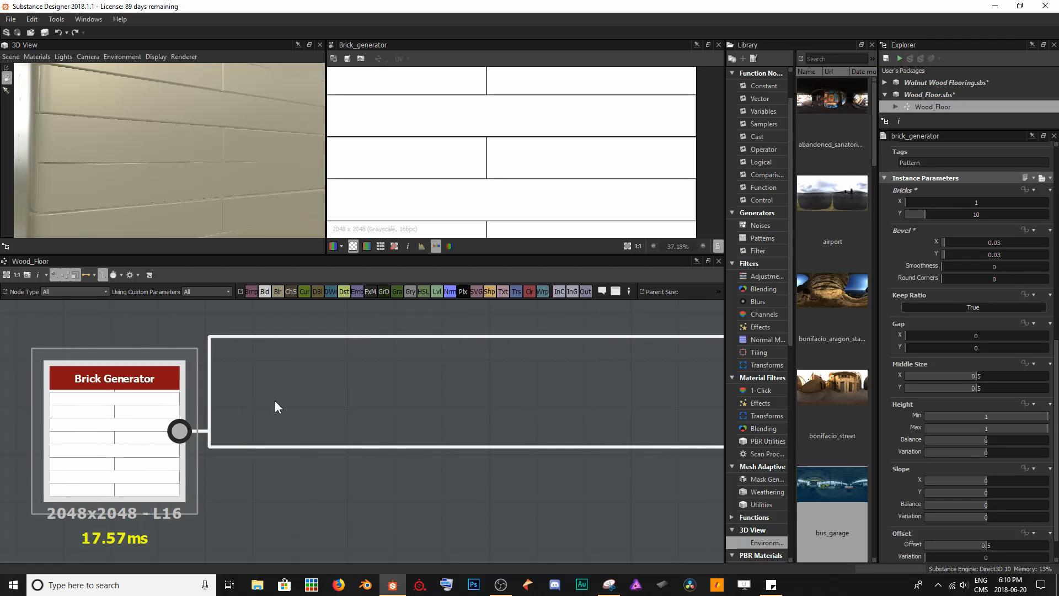
pyautogui.press('space')
pyautogui.write('slop')
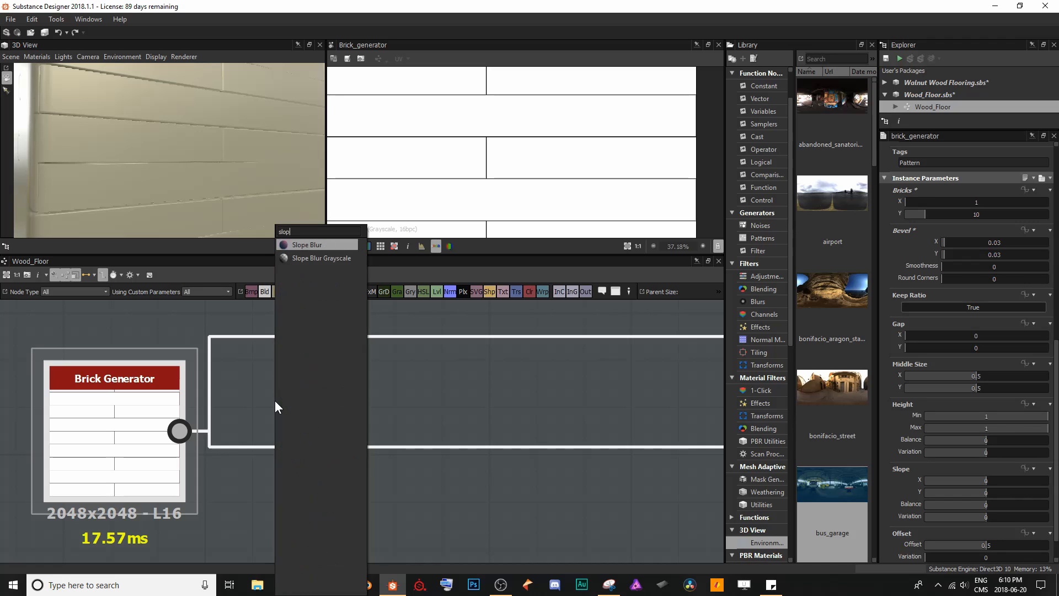
pyautogui.press('Down')
pyautogui.press('Return')
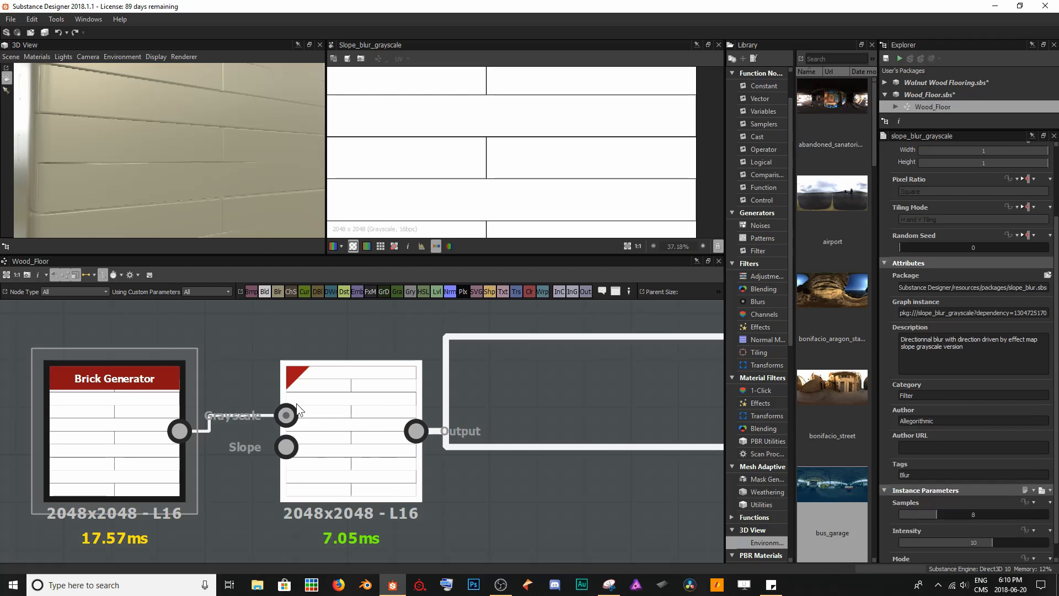
pyautogui.moveTo(349, 428); pyautogui.dragTo(458, 419)
pyautogui.moveTo(108, 445); pyautogui.dragTo(128, 444)
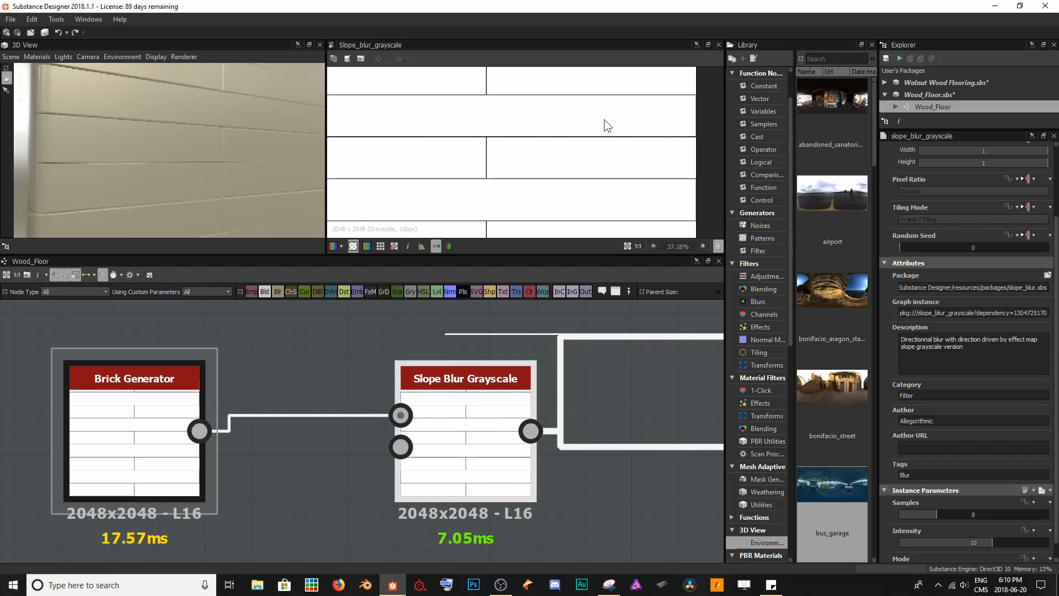
pyautogui.scroll(4, 496, 149)
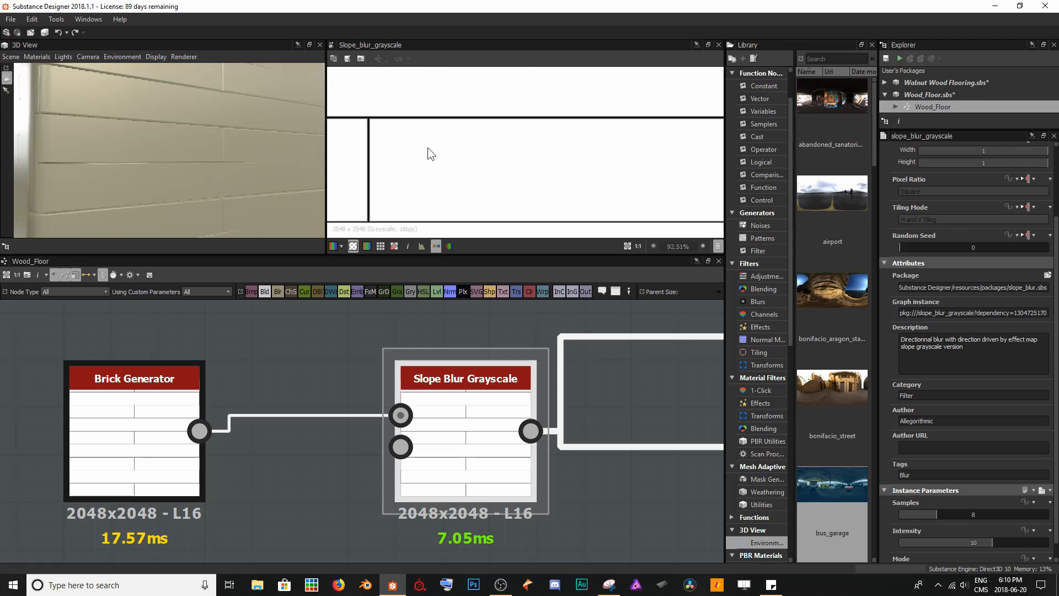
pyautogui.scroll(-1, 425, 145)
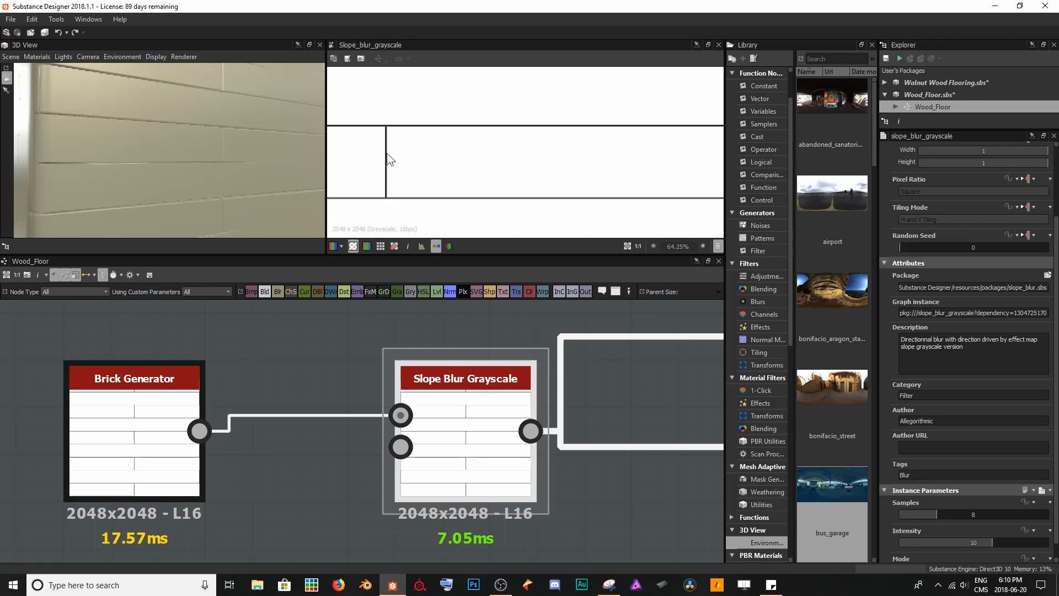
# Add a Gaussian Noise node and place it below the Brick Generator
pyautogui.moveTo(485, 489); pyautogui.dragTo(524, 438, button='middle')
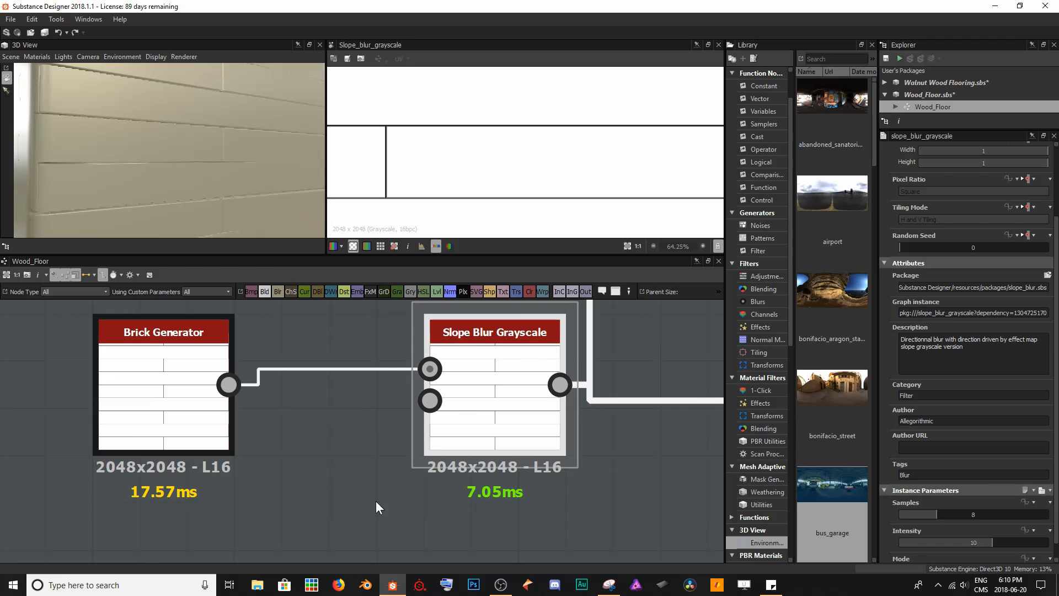
pyautogui.moveTo(329, 494); pyautogui.dragTo(332, 473, button='middle')
pyautogui.press('space')
pyautogui.write('gauss')
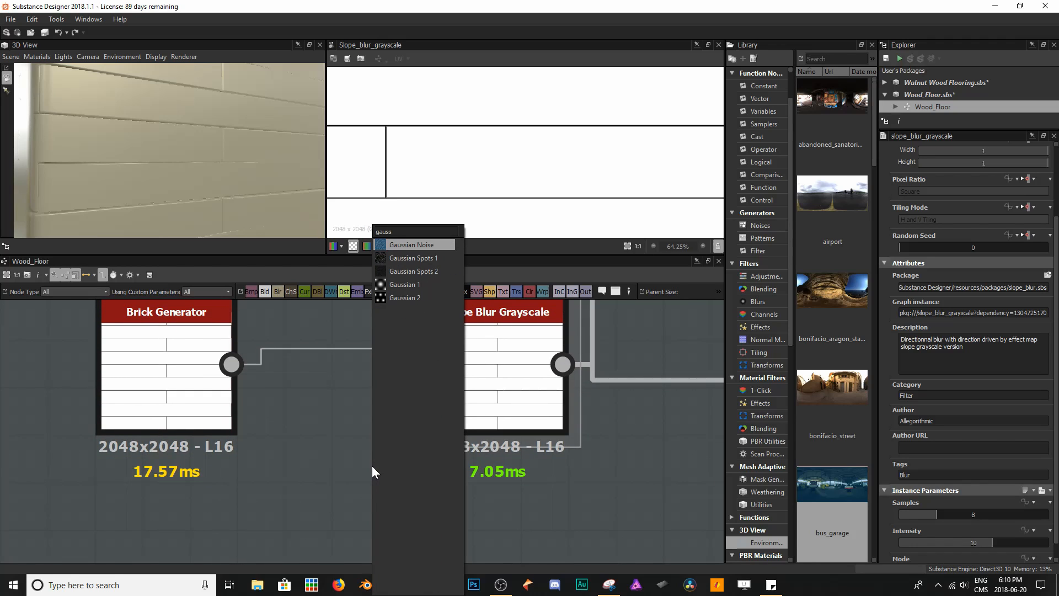
pyautogui.press('Return')
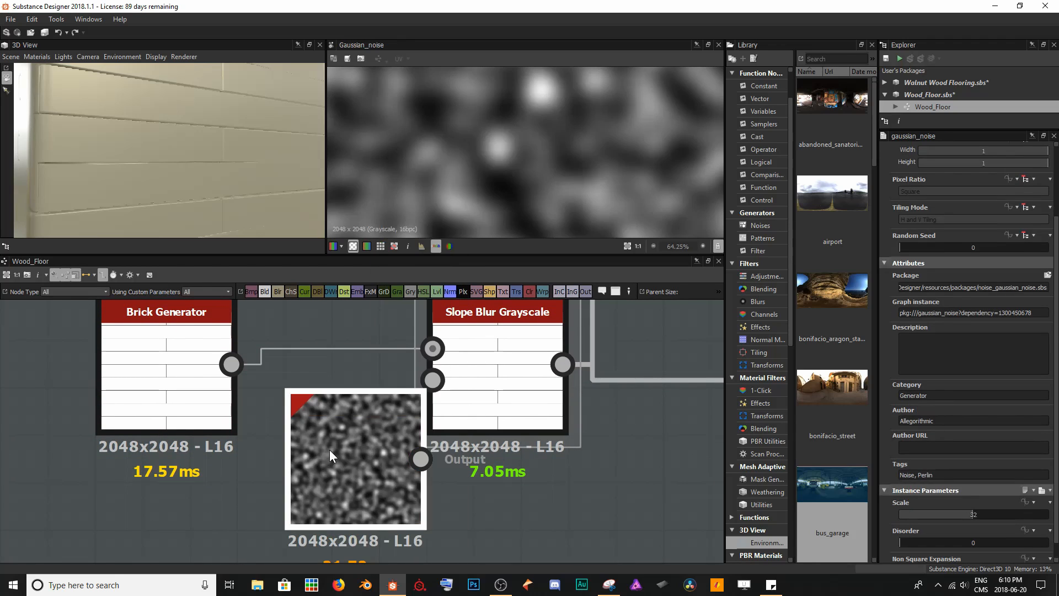
pyautogui.scroll(-2, 423, 455)
pyautogui.moveTo(423, 456); pyautogui.dragTo(403, 404, button='middle')
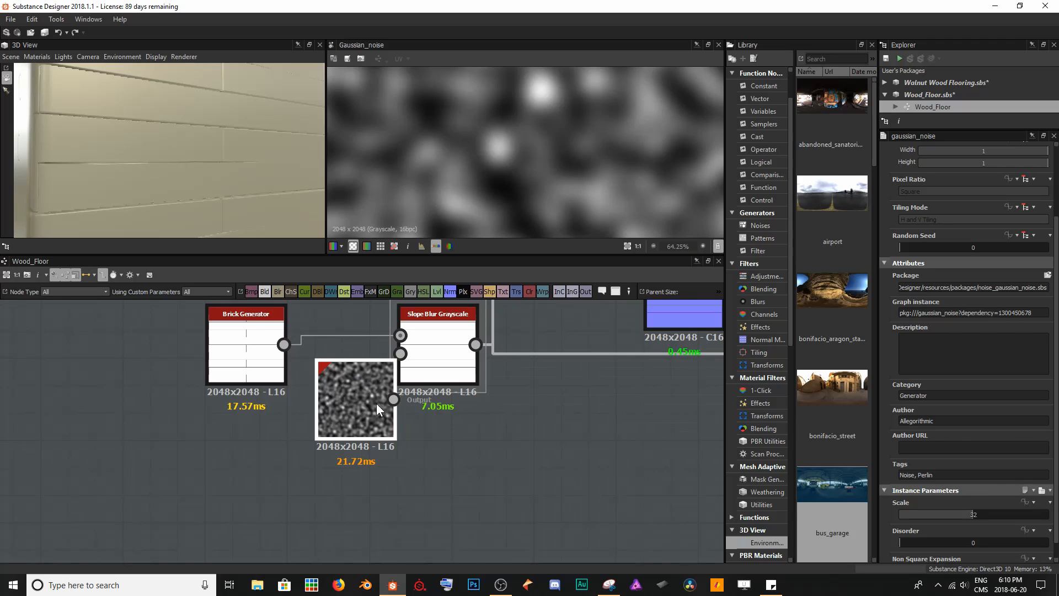
pyautogui.moveTo(376, 403); pyautogui.dragTo(266, 465)
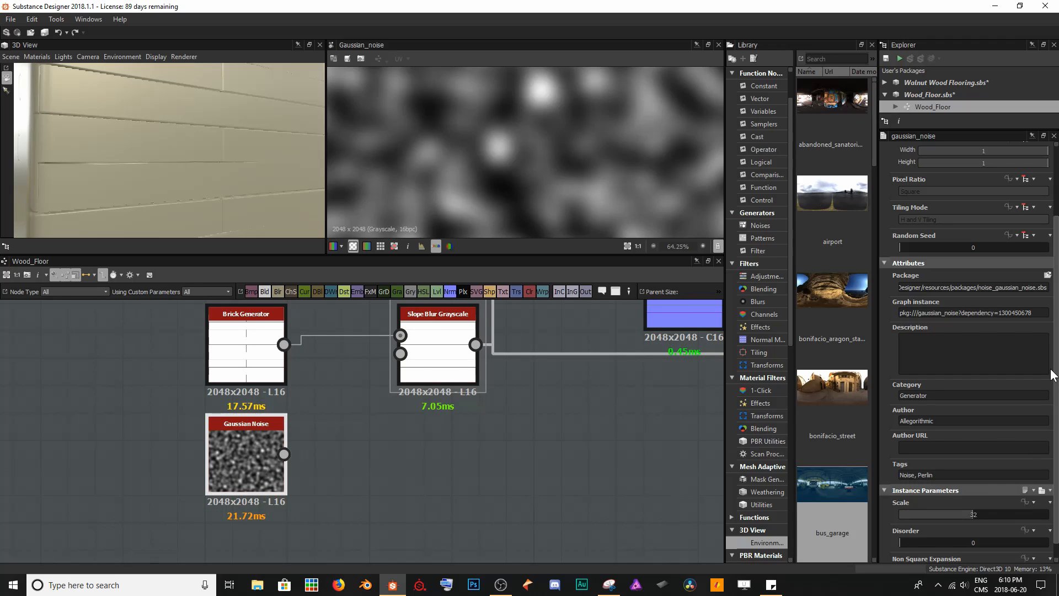
# Set the Gaussian Noise's Scale to 36 and check the whole noise pattern in the 2D view
pyautogui.scroll(-1, 1015, 389)
pyautogui.moveTo(985, 492)
pyautogui.mouseDown()
pyautogui.moveTo(925, 497)
pyautogui.moveTo(980, 497)
pyautogui.mouseUp()
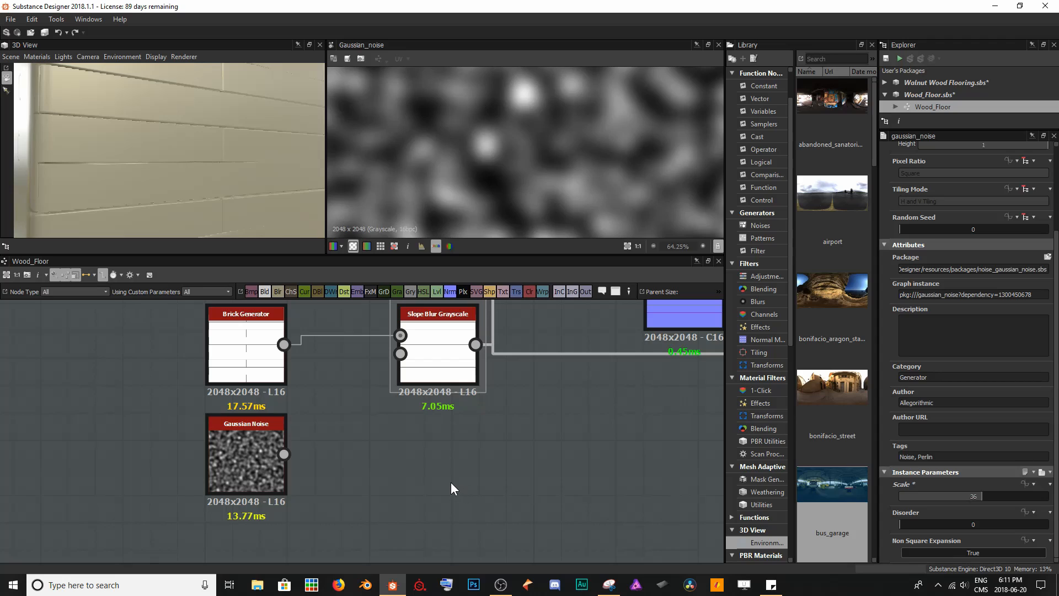
pyautogui.scroll(-6, 476, 162)
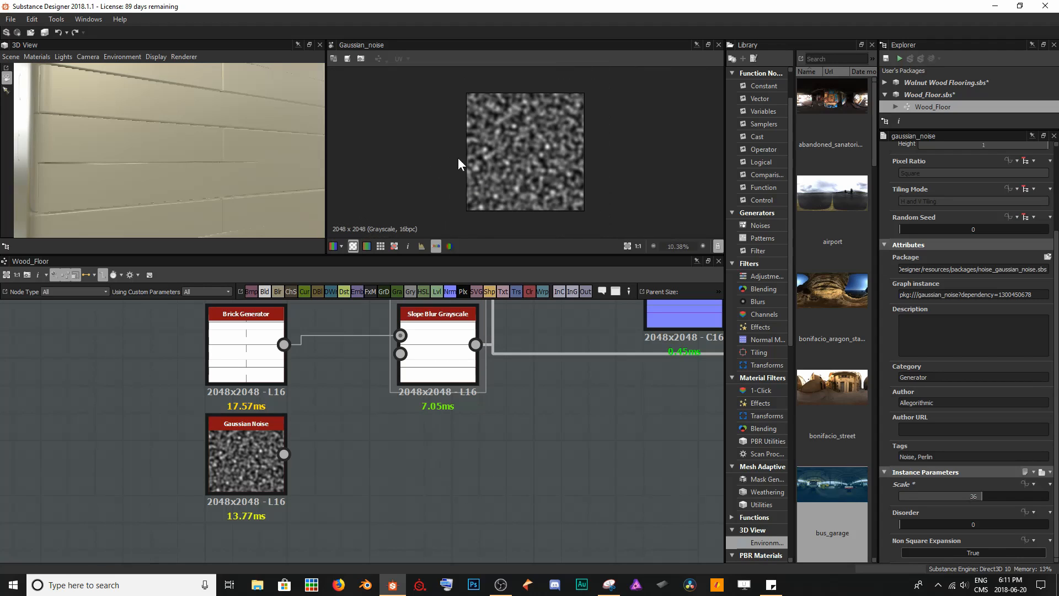
pyautogui.scroll(2, 458, 158)
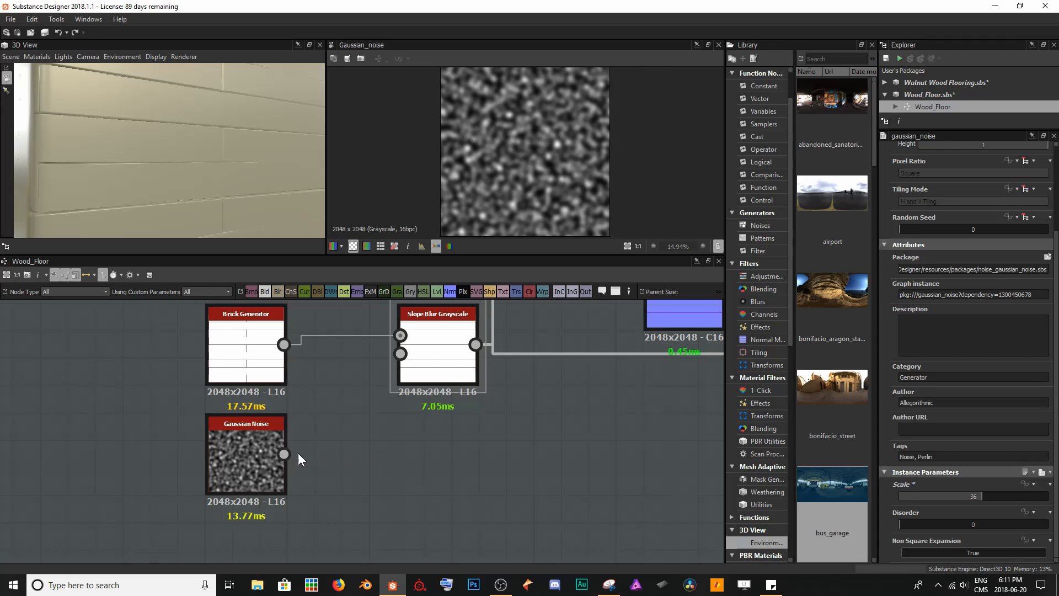
# Connect the Gaussian Noise to the Slope Blur Grayscale's Slope input and preview the blur's output in the 2D view
pyautogui.moveTo(373, 421); pyautogui.dragTo(401, 354)
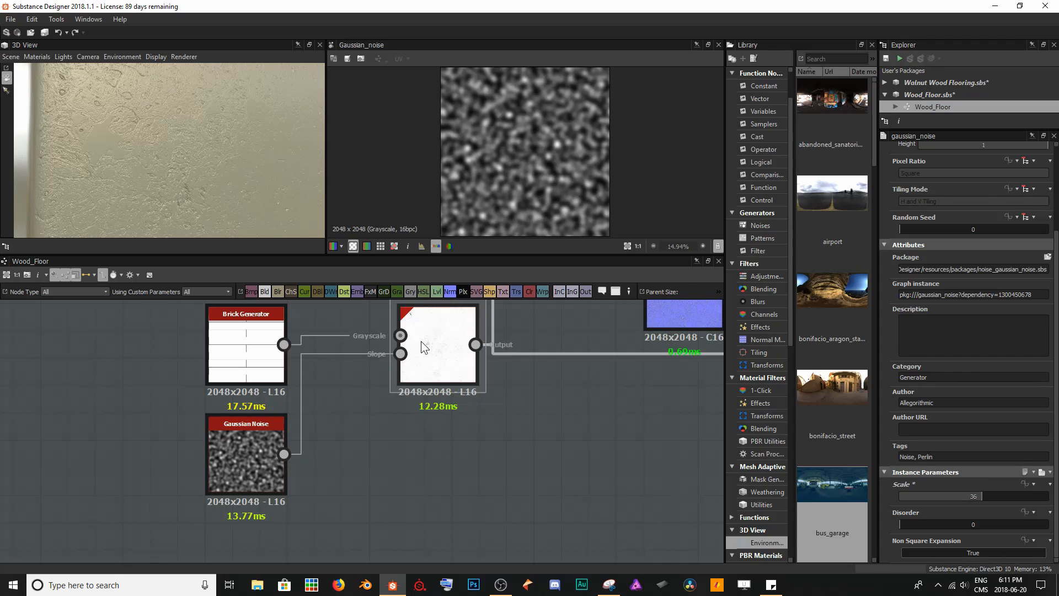
pyautogui.scroll(5, 422, 364)
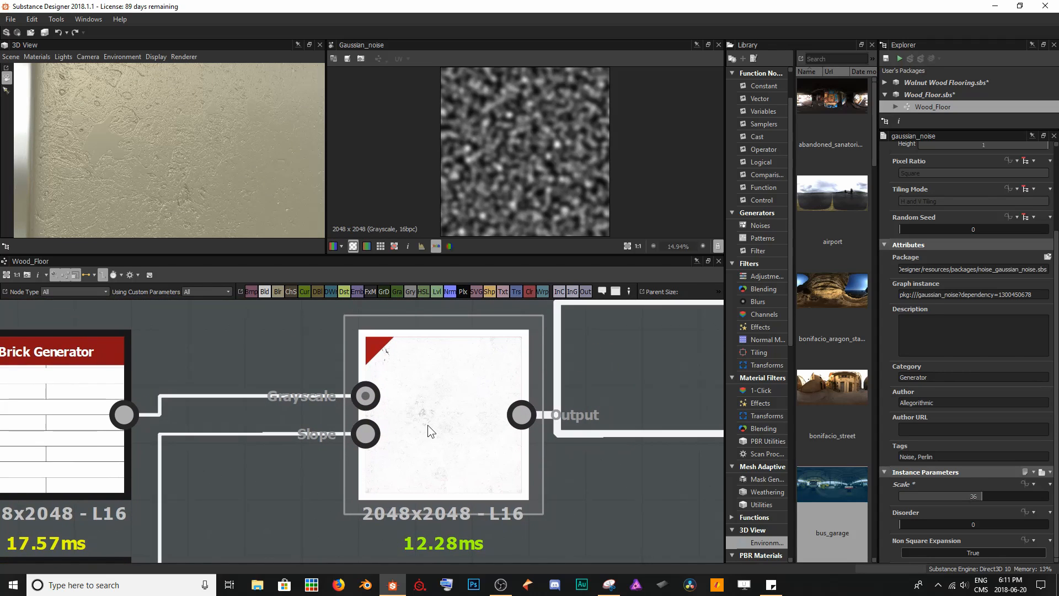
pyautogui.doubleClick(428, 424)
pyautogui.scroll(8, 528, 164)
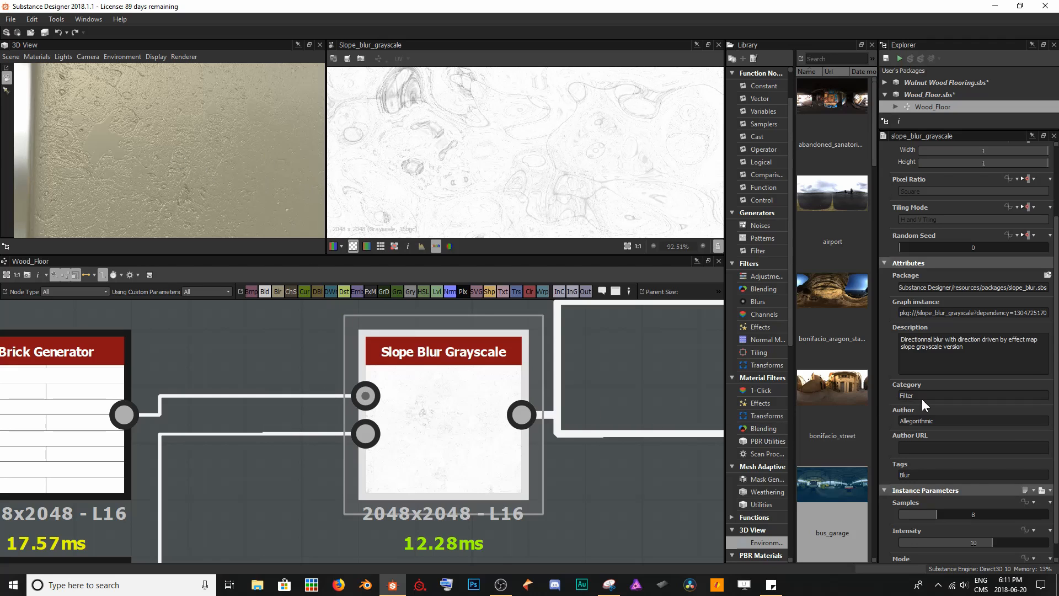
# Set the Slope Blur Grayscale's Samples to 29 and its Intensity to 0.12
pyautogui.scroll(-1, 953, 436)
pyautogui.moveTo(938, 498); pyautogui.dragTo(1035, 500)
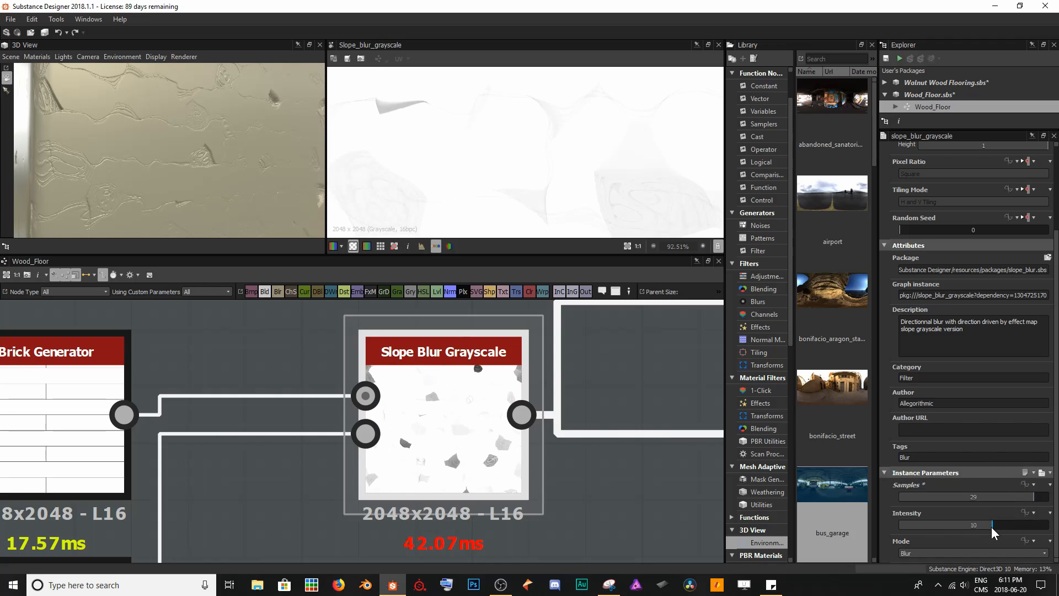
pyautogui.moveTo(992, 527); pyautogui.dragTo(900, 524)
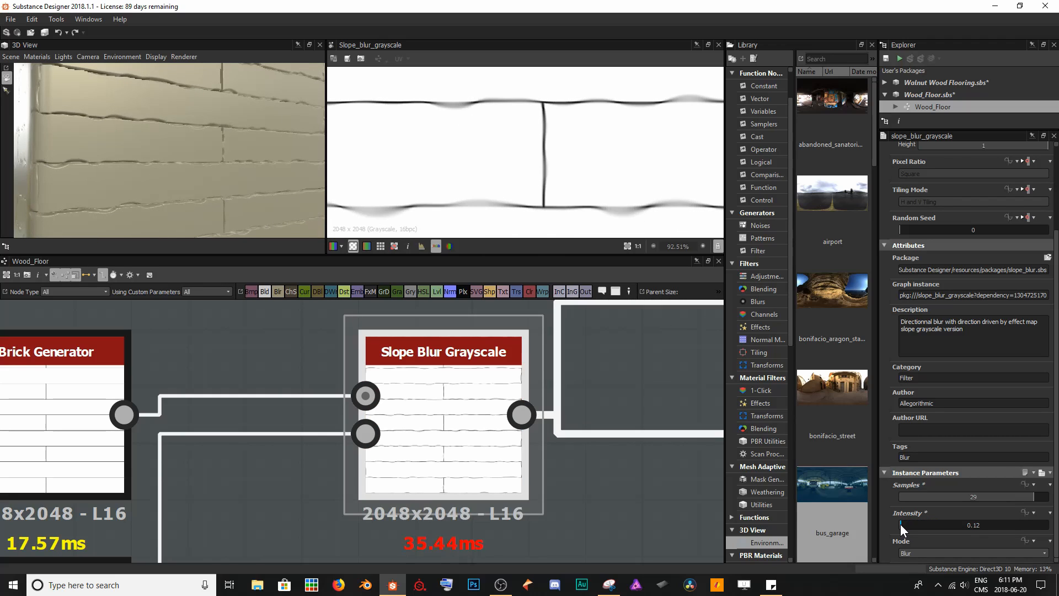
pyautogui.scroll(-5, 429, 163)
# Compare the Slope Blur Grayscale's Min and Max modes on the plank edges in close-up, ending on Max
pyautogui.moveTo(186, 128); pyautogui.dragTo(209, 141)
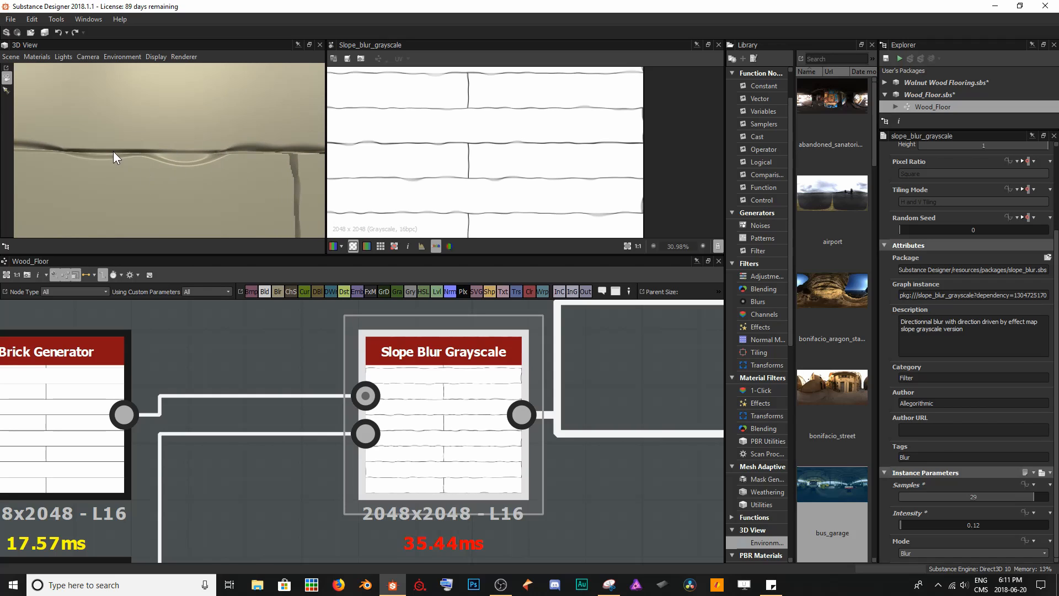
pyautogui.moveTo(114, 153); pyautogui.dragTo(227, 169)
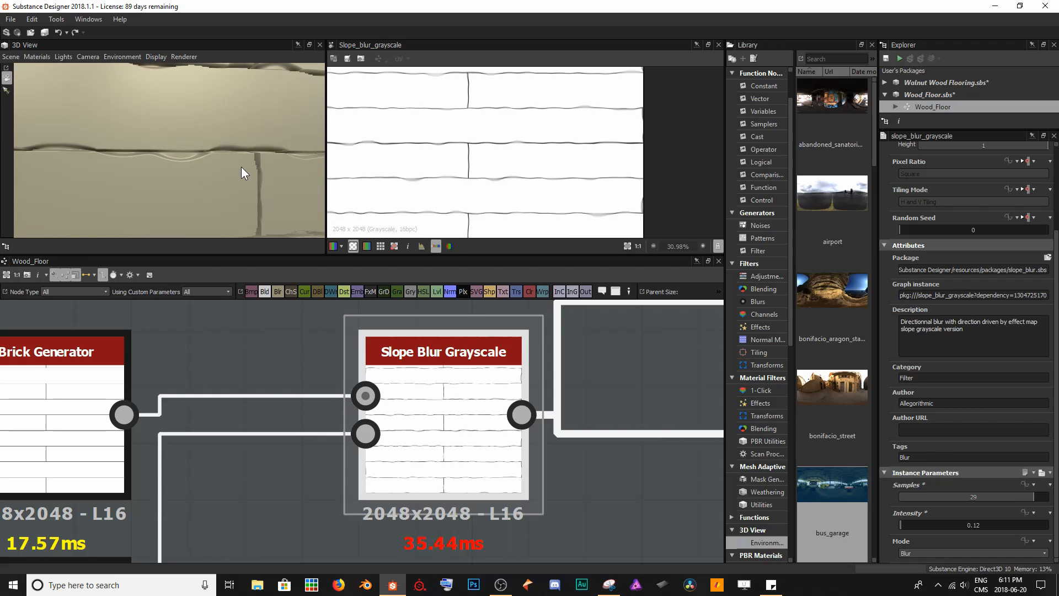
pyautogui.scroll(-3, 324, 440)
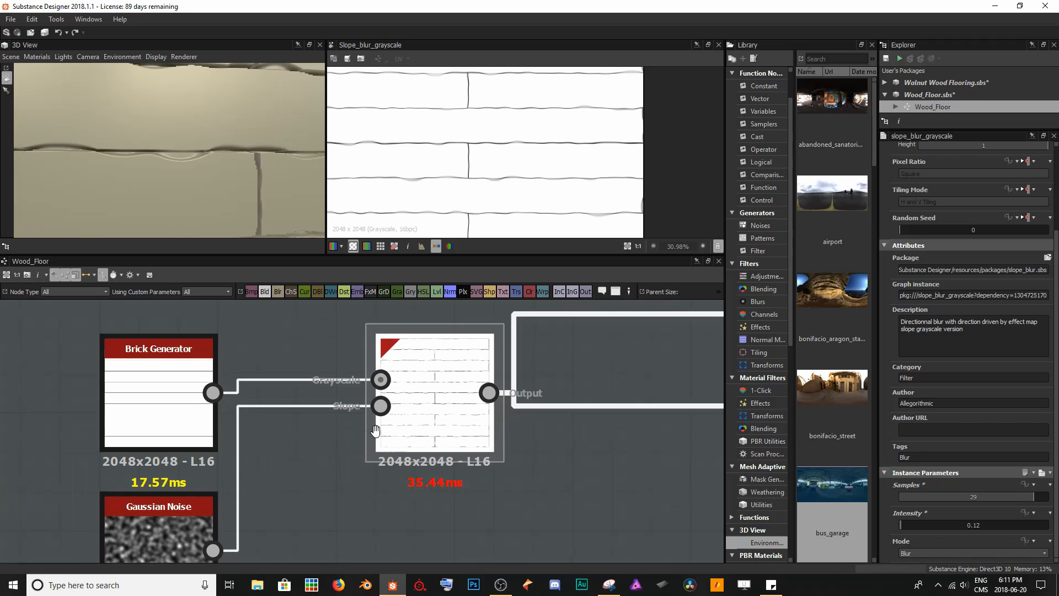
pyautogui.moveTo(376, 430); pyautogui.dragTo(317, 407, button='middle')
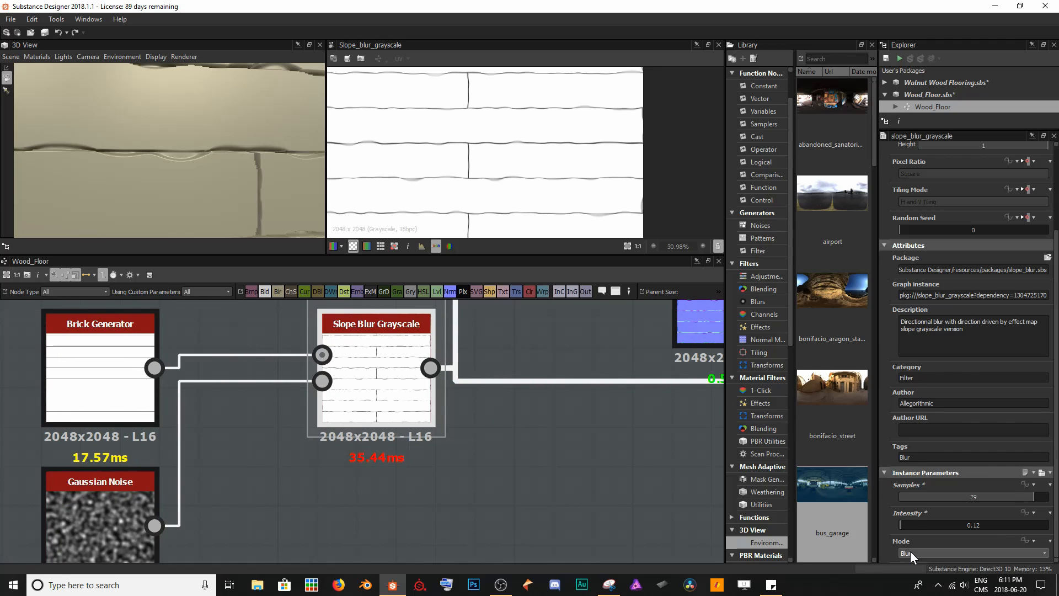
pyautogui.scroll(-1, 910, 552)
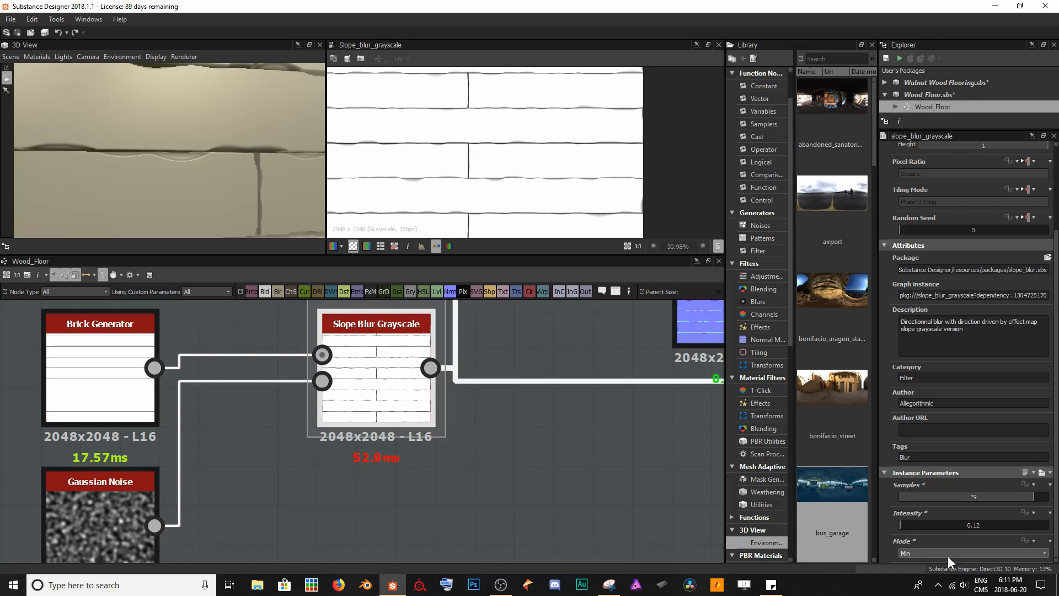
pyautogui.scroll(-1, 923, 555)
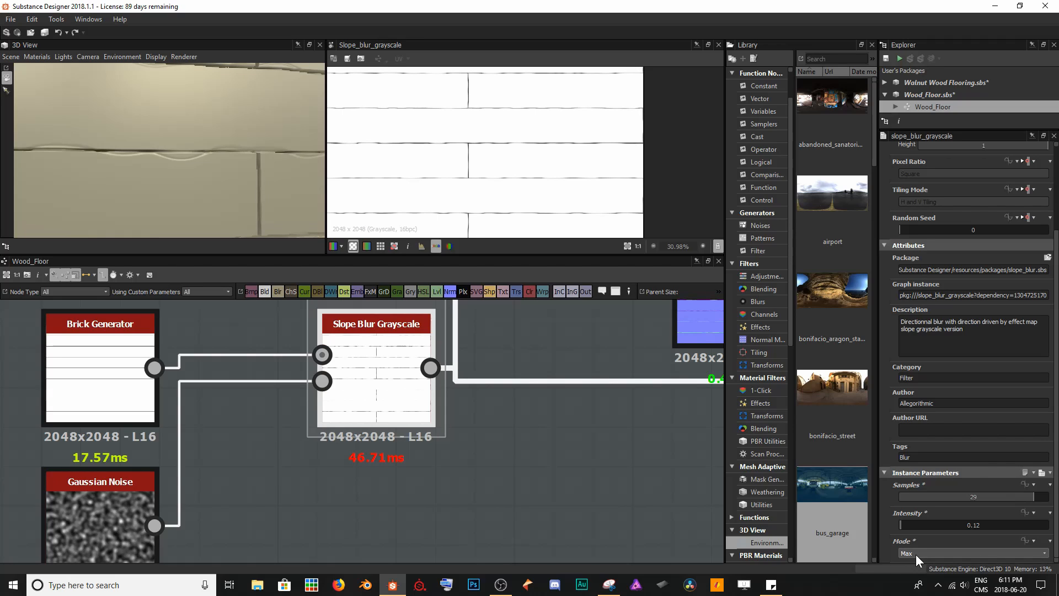
# Compare the Slope Blur Grayscale's Blur, Max and Min modes on the plank edges in the 3D view, ending on Min
pyautogui.scroll(2, 916, 555)
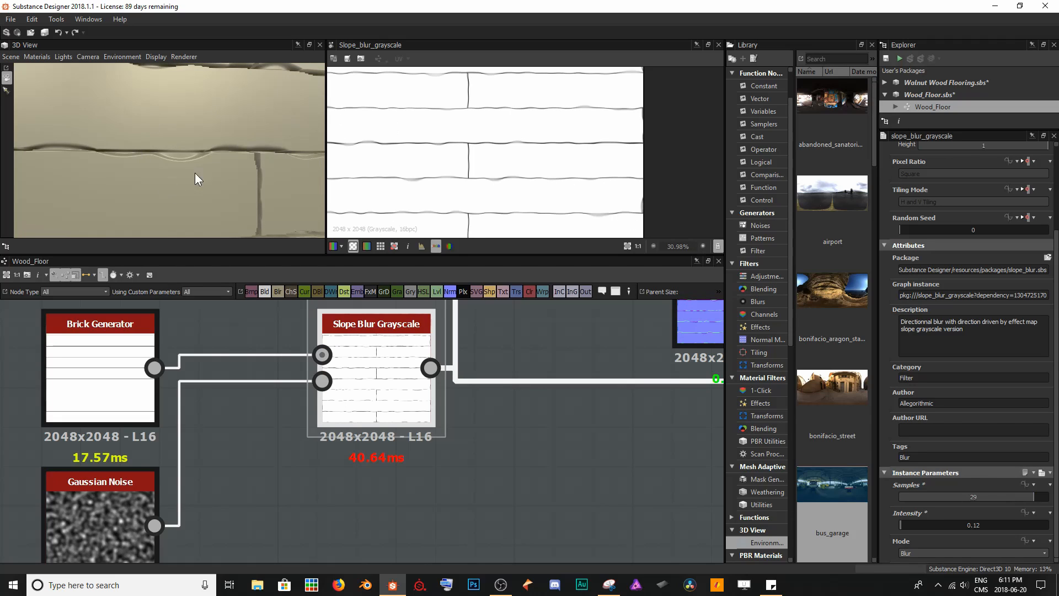
pyautogui.scroll(-2, 927, 554)
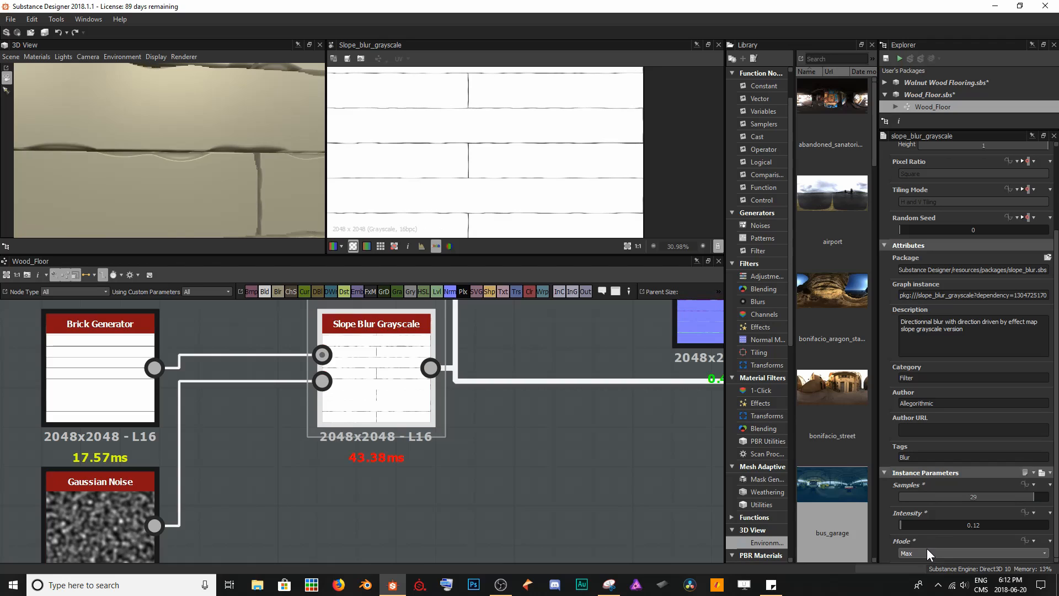
pyautogui.scroll(1, 927, 552)
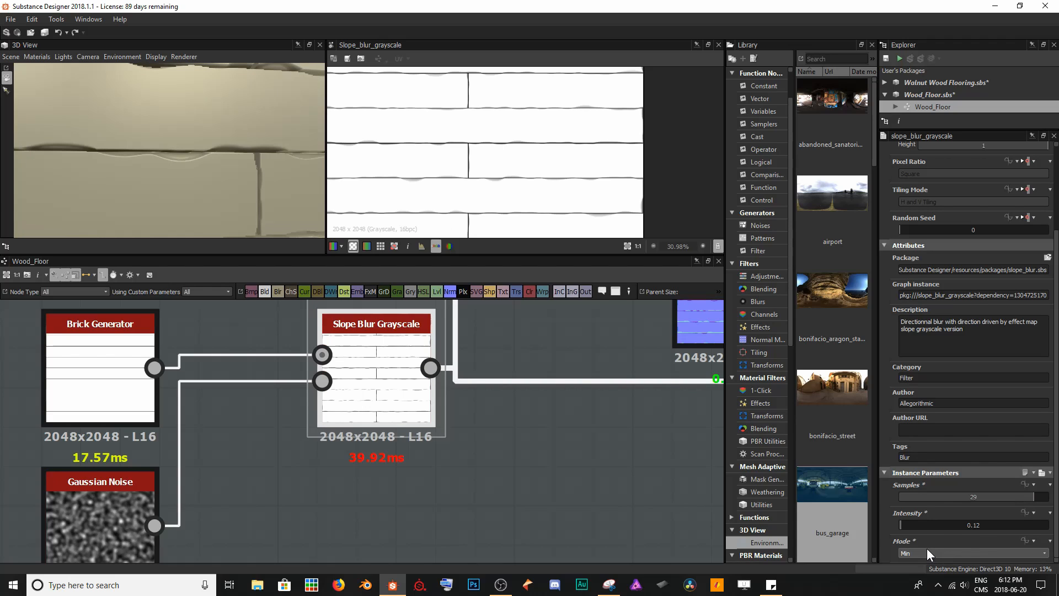
pyautogui.scroll(-4, 254, 182)
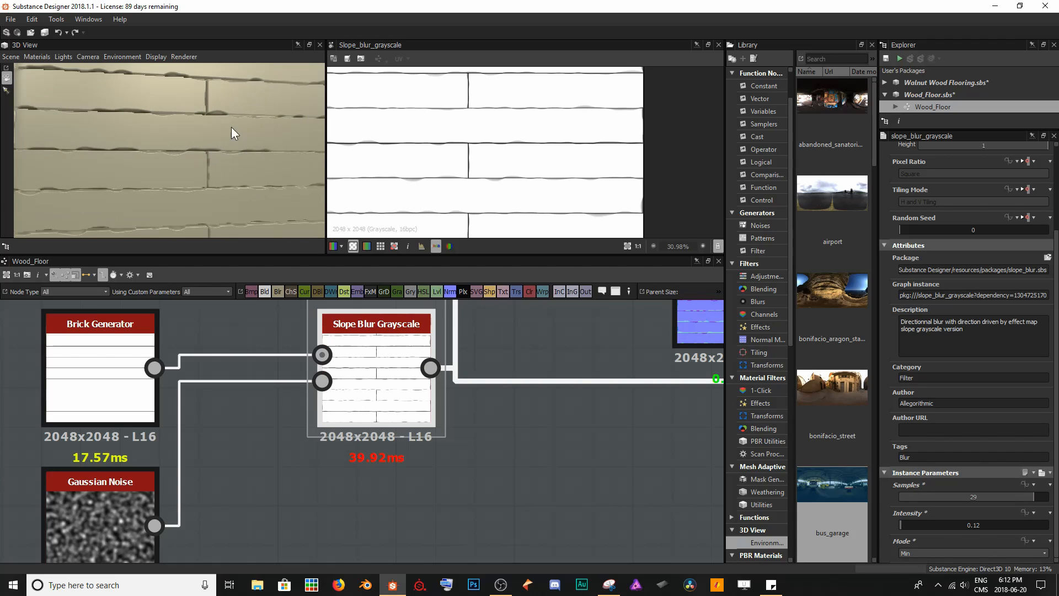
pyautogui.moveTo(228, 113); pyautogui.dragTo(214, 132, button='middle')
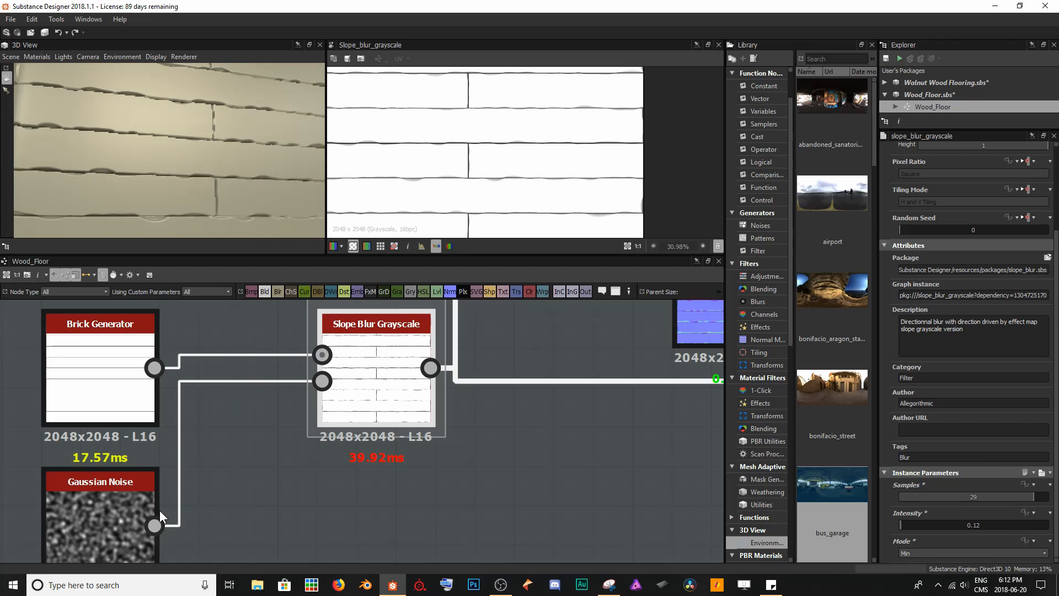
# Set the Gaussian Noise's Scale to 21 and preview its whole pattern in the 2D view
pyautogui.click(86, 507)
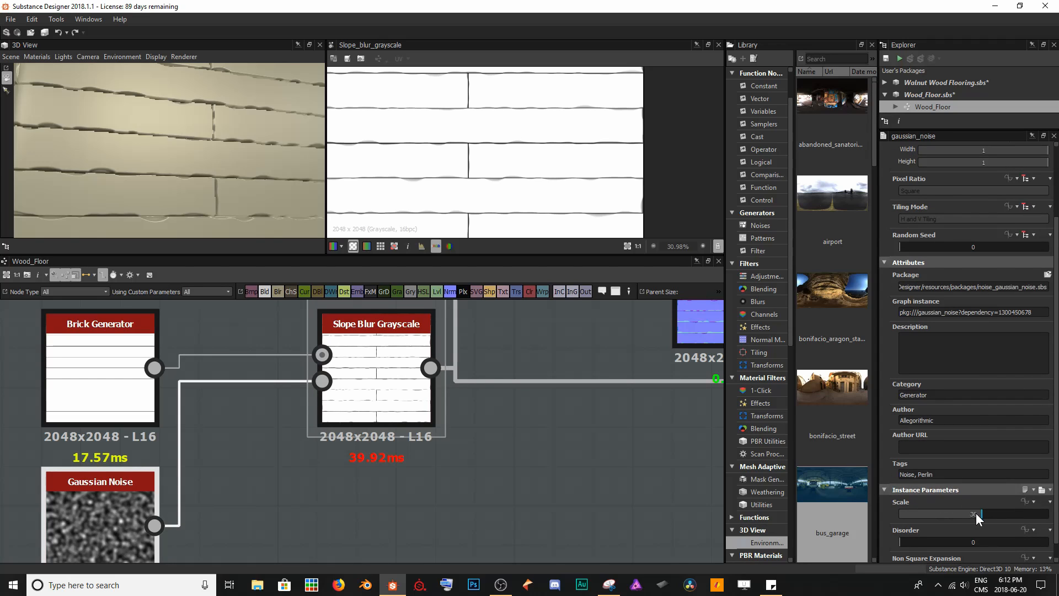
pyautogui.moveTo(975, 514); pyautogui.dragTo(947, 520)
pyautogui.doubleClick(132, 519)
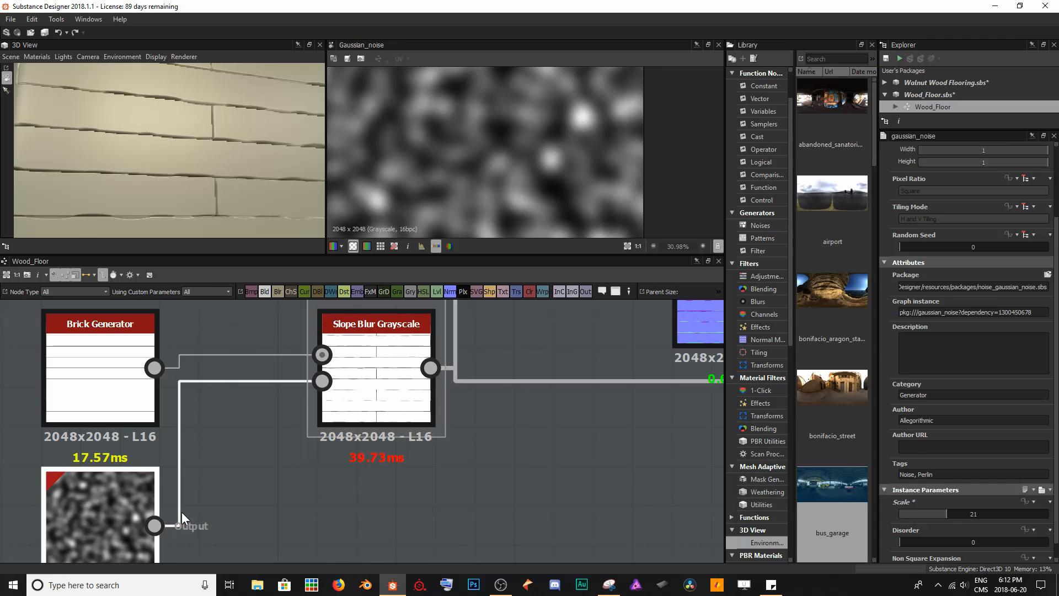
pyautogui.scroll(-5, 489, 184)
pyautogui.scroll(1, 491, 182)
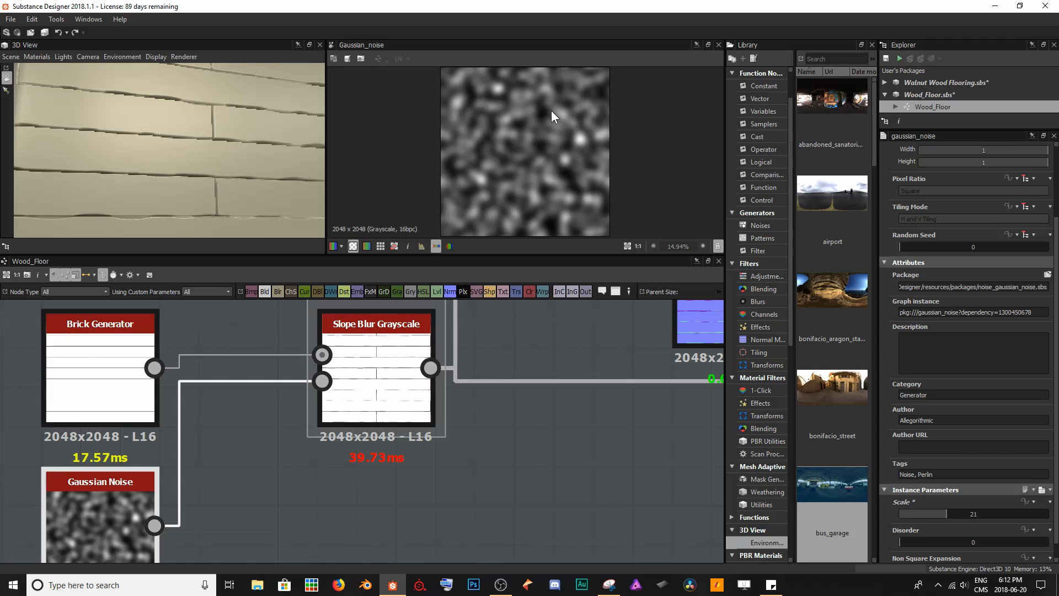
# Set the Gaussian Noise's Scale to 14 and check the plank edges in the 3D view
pyautogui.moveTo(933, 515)
pyautogui.mouseDown()
pyautogui.moveTo(919, 515)
pyautogui.moveTo(938, 511)
pyautogui.mouseUp()
pyautogui.moveTo(197, 159); pyautogui.dragTo(200, 115)
pyautogui.scroll(5, 184, 118)
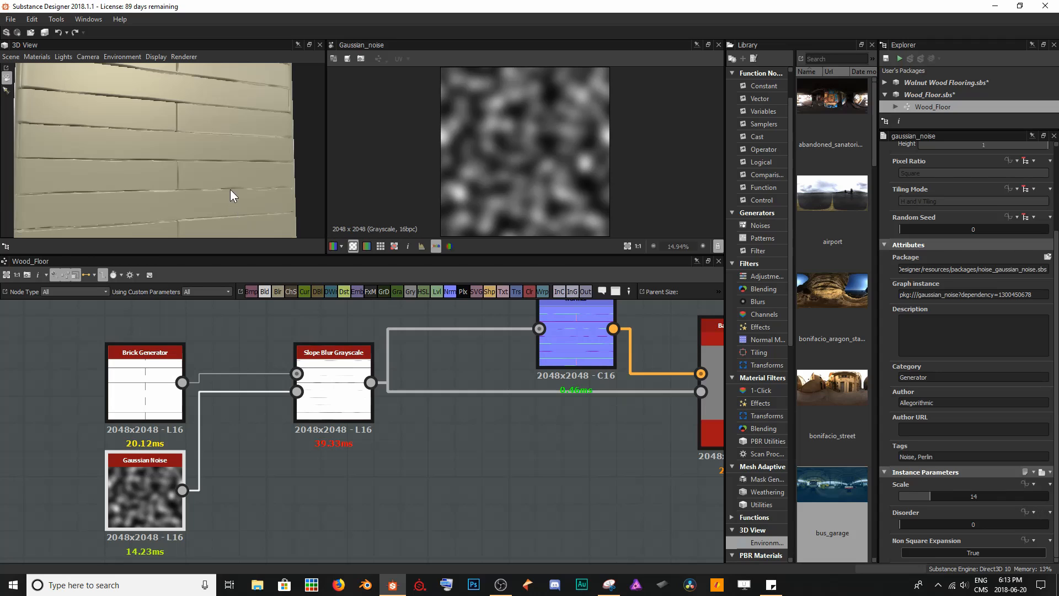
pyautogui.moveTo(236, 163)
pyautogui.mouseDown()
pyautogui.moveTo(218, 158)
pyautogui.moveTo(243, 160)
pyautogui.mouseUp()
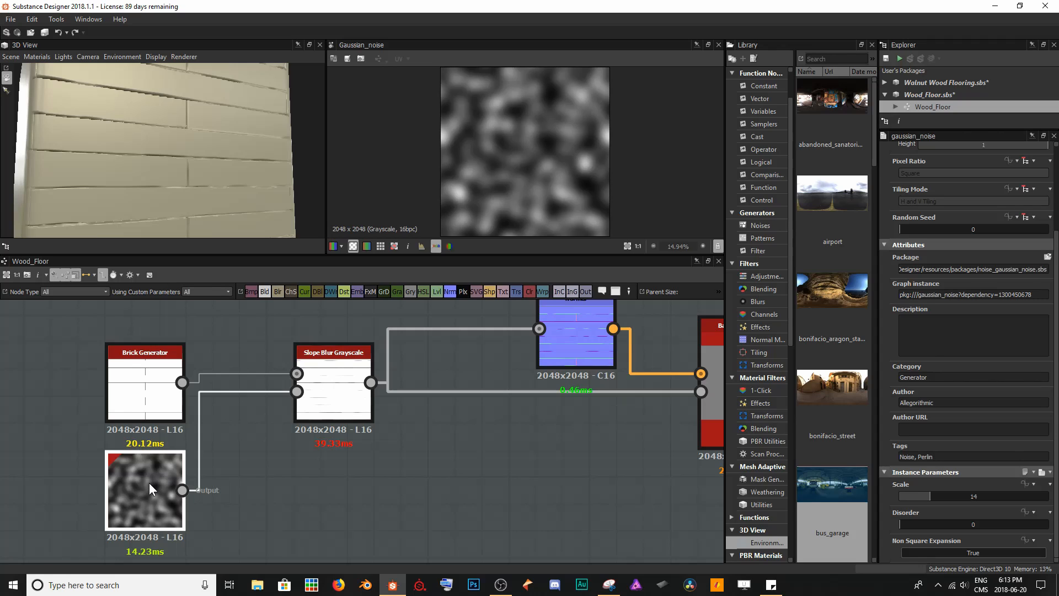
# Insert a Directional Warp node between the Gaussian Noise and the Slope Blur Grayscale's Slope input
pyautogui.press('space')
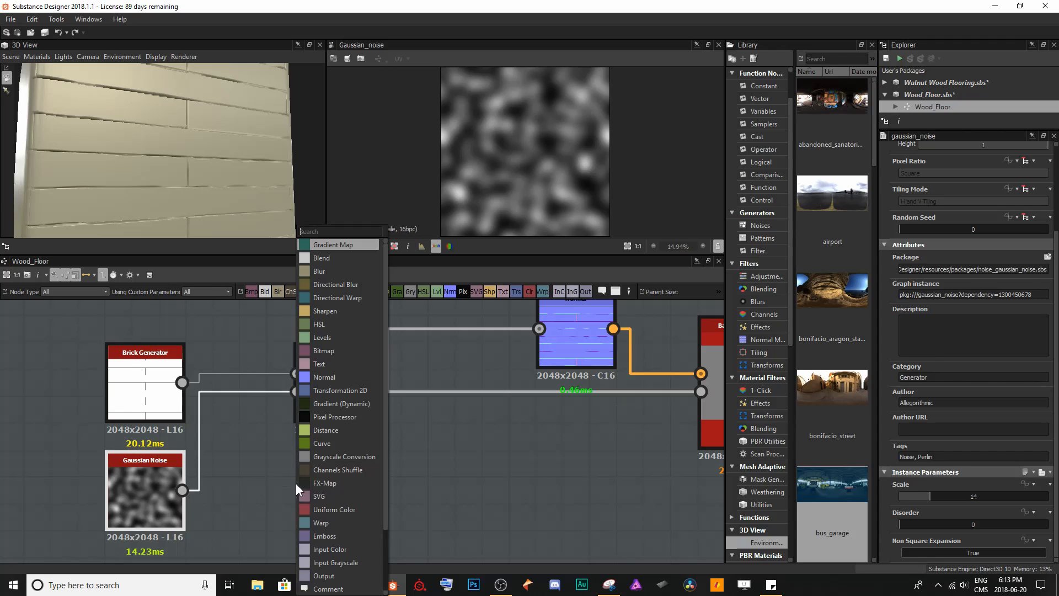
pyautogui.write('dire')
pyautogui.press('Down')
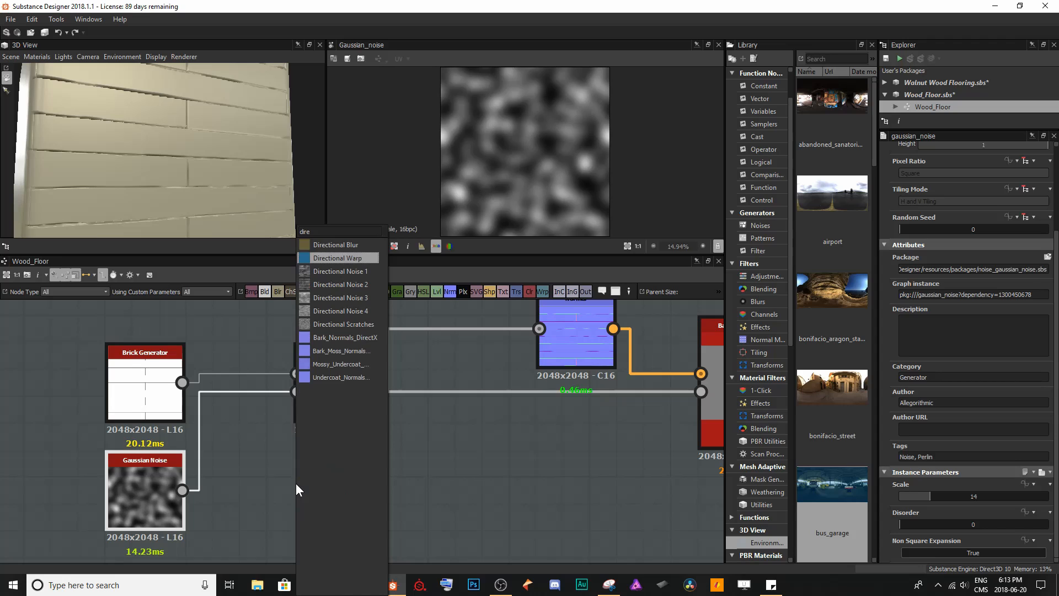
pyautogui.press('Return')
pyautogui.scroll(-1, 296, 483)
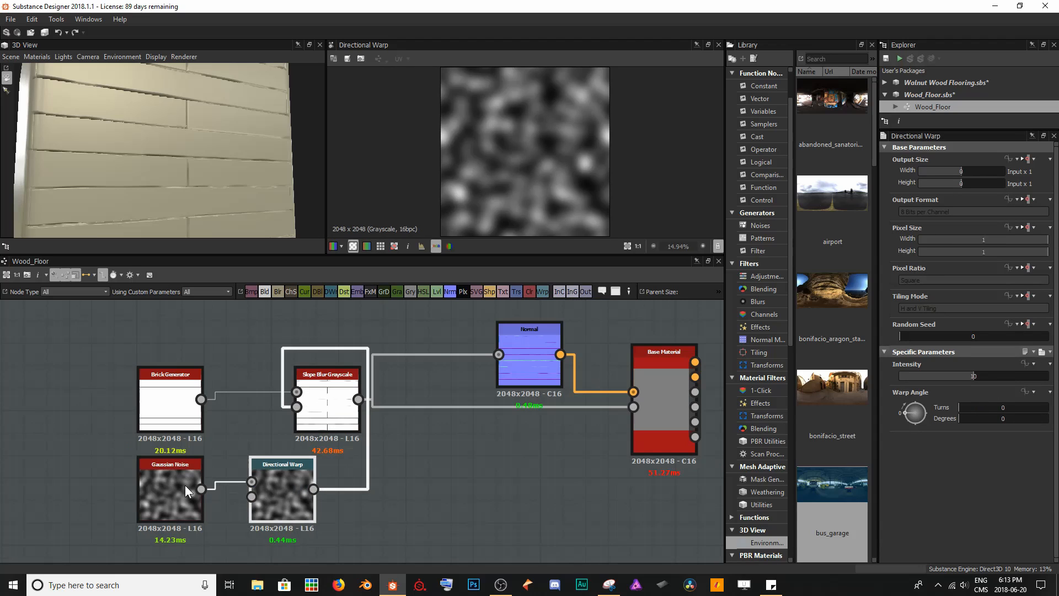
# Connect the Gaussian Noise's output to the Directional Warp's Intensity Input as well, and select the warp node
pyautogui.moveTo(67, 492); pyautogui.dragTo(223, 491)
pyautogui.moveTo(205, 471); pyautogui.dragTo(221, 441, button='middle')
pyautogui.scroll(3, 221, 442)
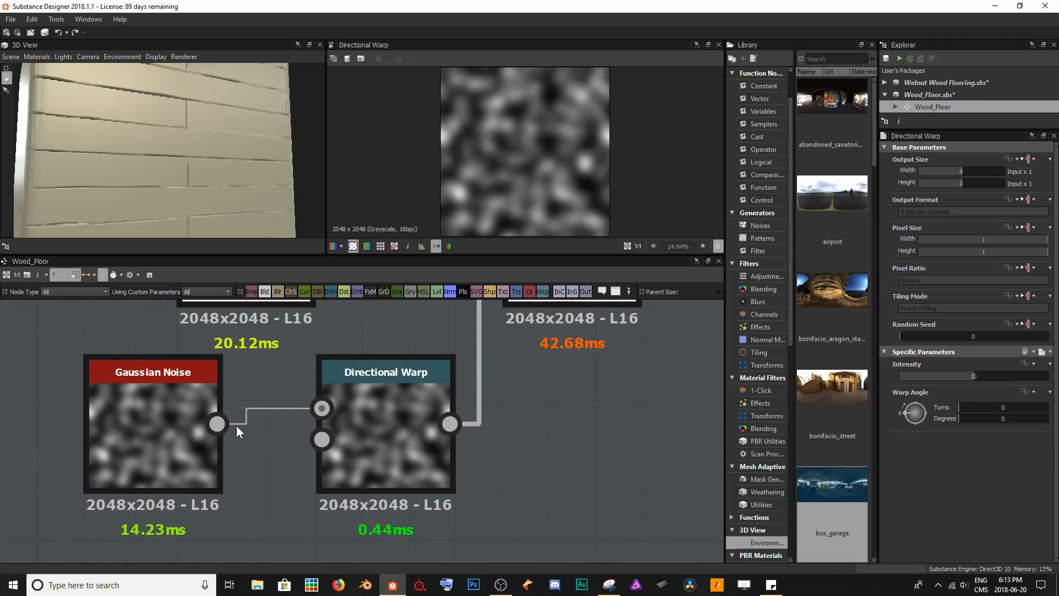
pyautogui.moveTo(216, 424); pyautogui.dragTo(323, 440)
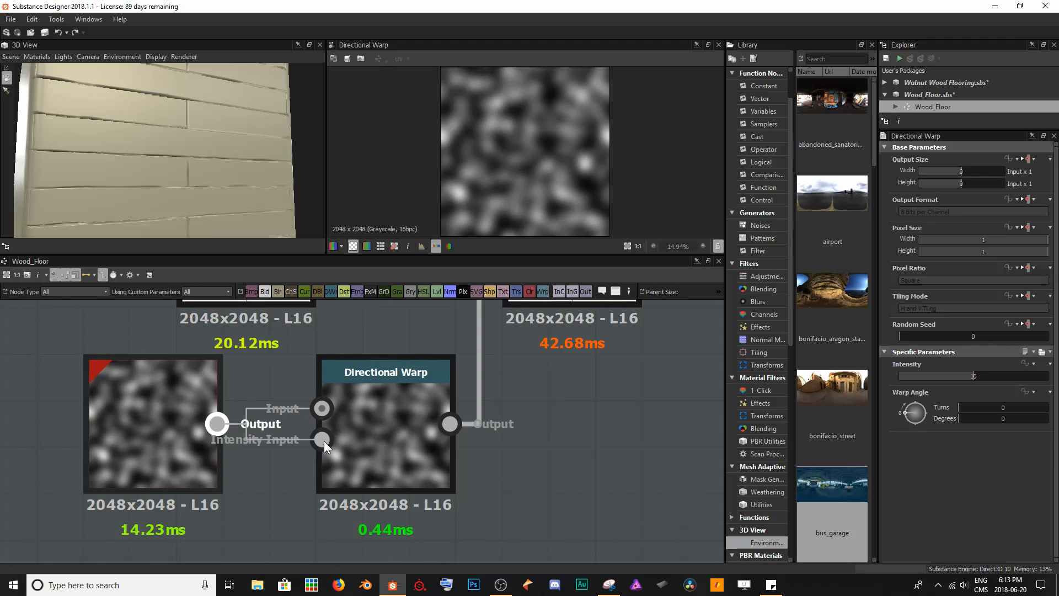
pyautogui.click(399, 447)
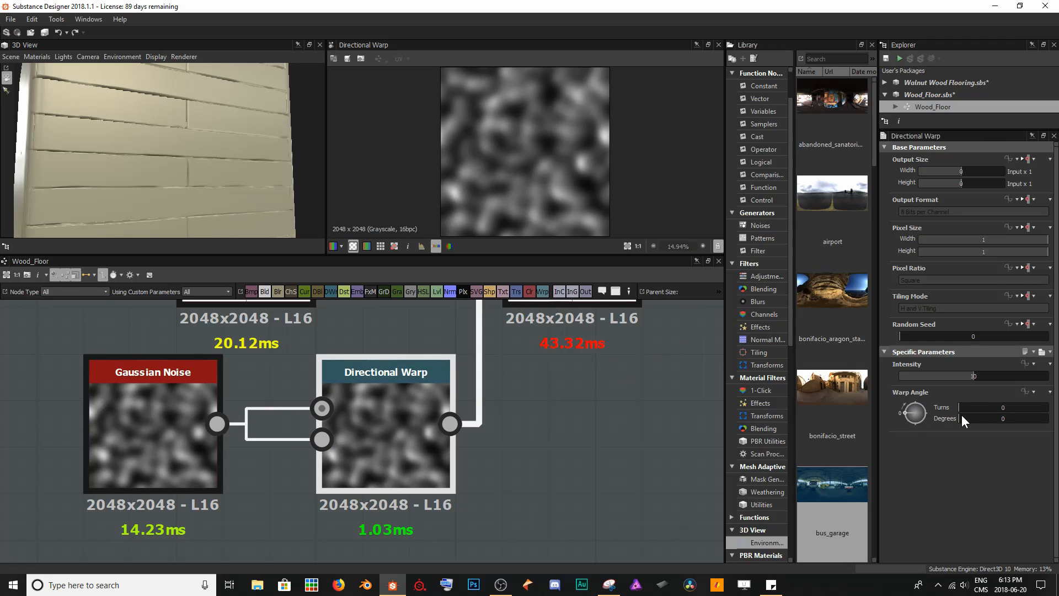
# Set the Directional Warp's Intensity to 40, keeping its Warp Angle at 0 degrees
pyautogui.moveTo(966, 417)
pyautogui.mouseDown()
pyautogui.moveTo(1049, 419)
pyautogui.moveTo(955, 415)
pyautogui.mouseUp()
pyautogui.write('4')
pyautogui.press('Return')
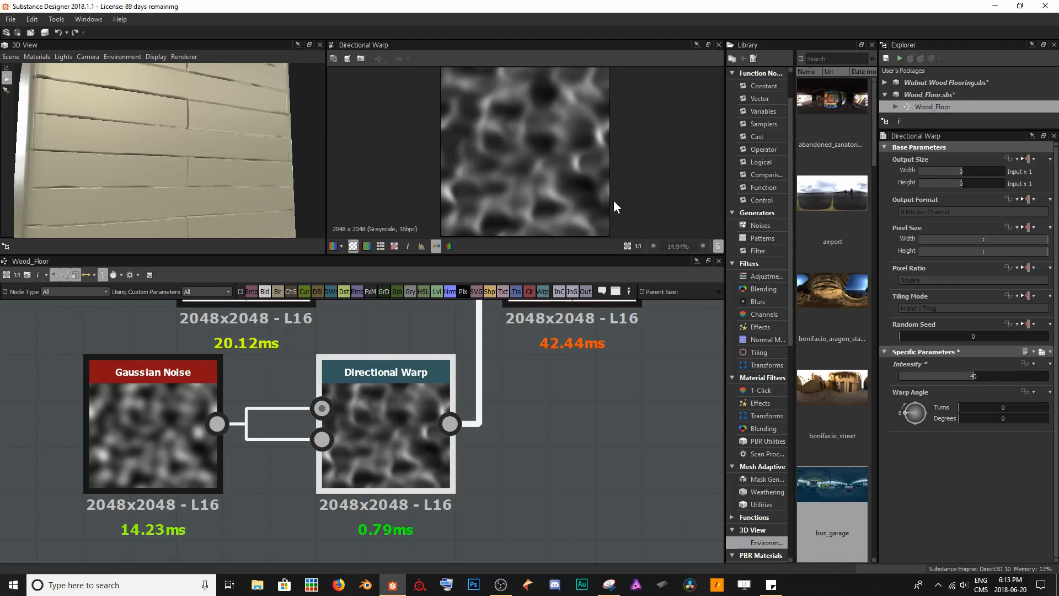
# Tune the Directional Warp's Warp Angle against the plank edges in the 3D view, trying 36 degrees and settling on 98 degrees
pyautogui.moveTo(988, 419); pyautogui.dragTo(967, 422)
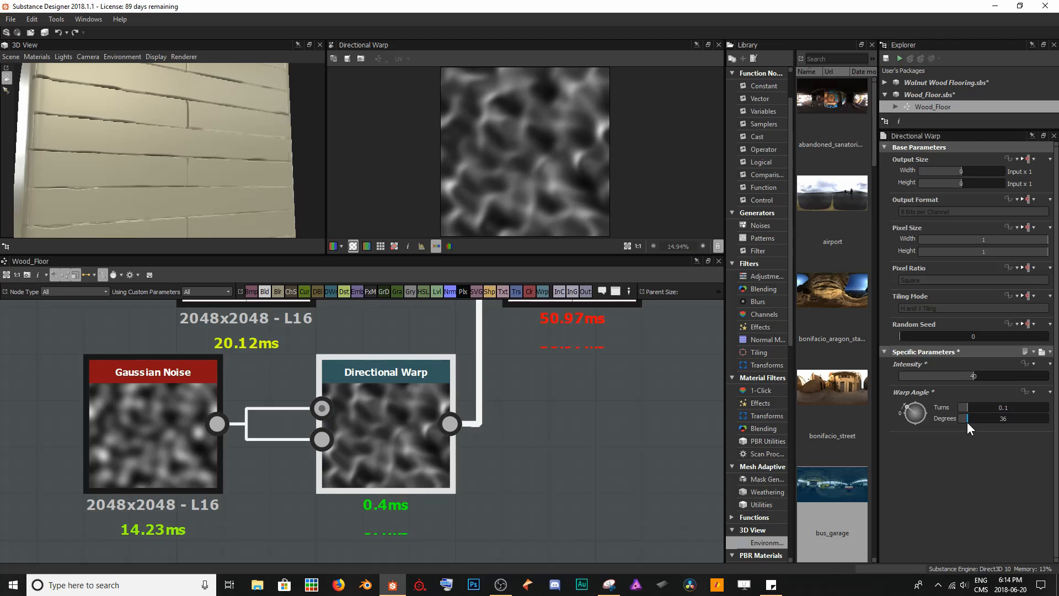
pyautogui.scroll(4, 122, 171)
pyautogui.moveTo(119, 162); pyautogui.dragTo(128, 150, button='middle')
pyautogui.moveTo(128, 150)
pyautogui.mouseDown()
pyautogui.moveTo(170, 147)
pyautogui.moveTo(136, 164)
pyautogui.mouseUp()
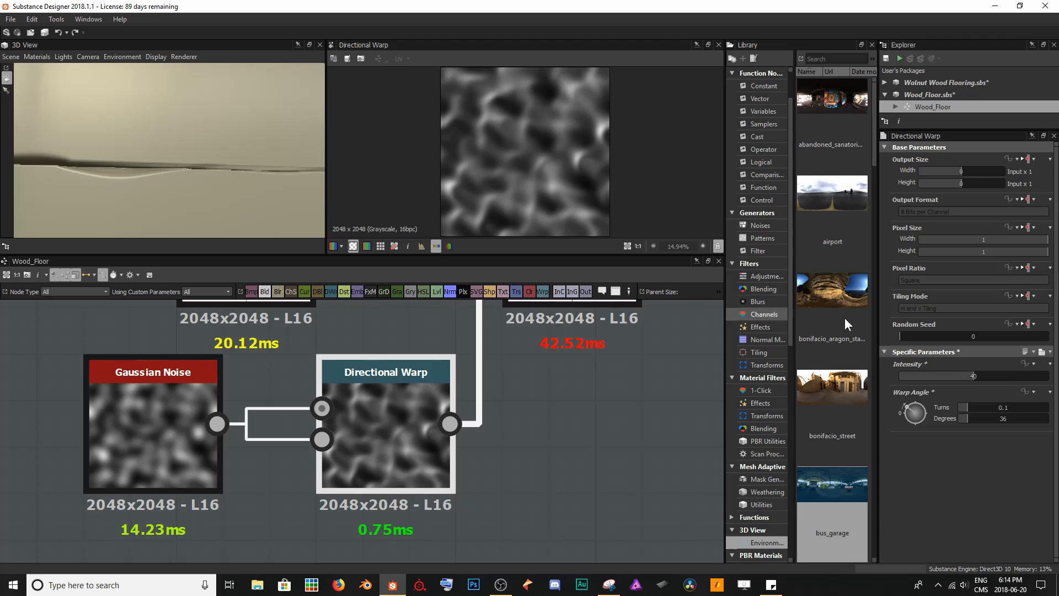
pyautogui.moveTo(969, 419); pyautogui.dragTo(984, 421)
pyautogui.scroll(-5, 87, 160)
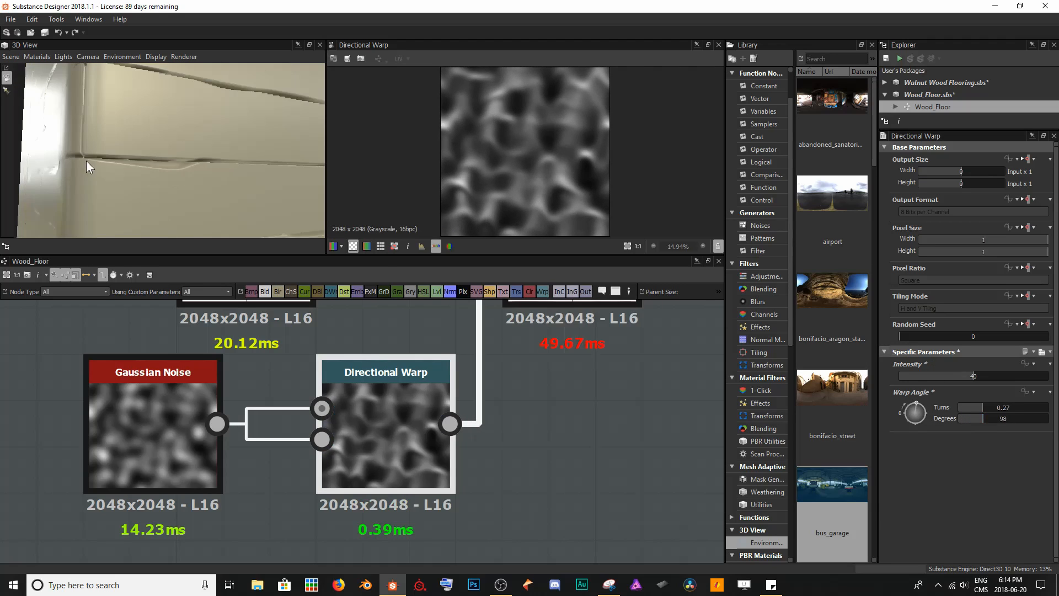
pyautogui.moveTo(204, 180); pyautogui.dragTo(170, 184)
pyautogui.moveTo(194, 138); pyautogui.dragTo(240, 156)
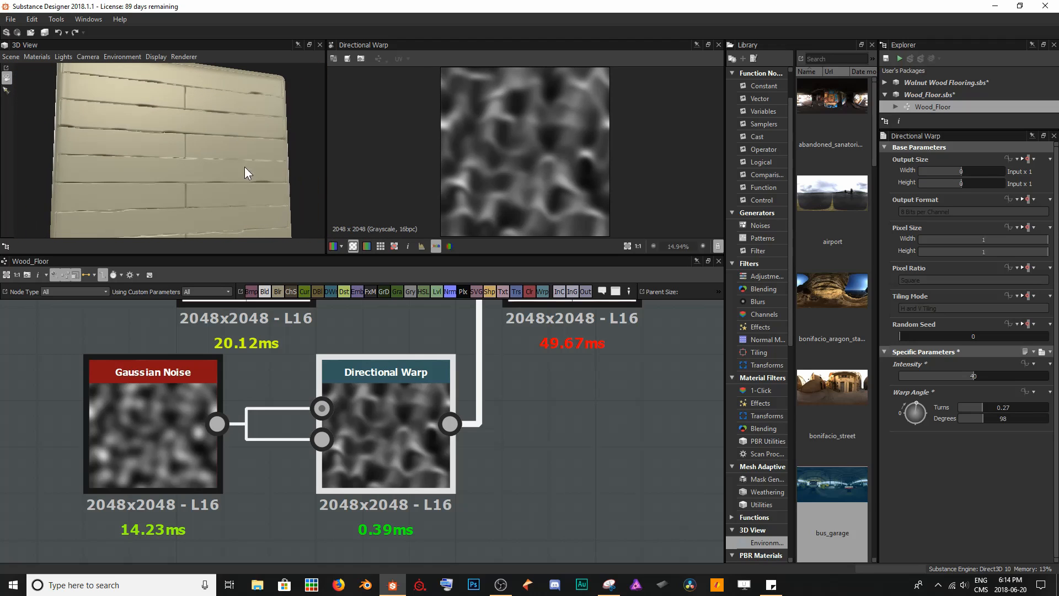
# Preview the Brick Generator's output in the 2D view and review its instance parameters
pyautogui.moveTo(417, 345); pyautogui.dragTo(496, 537, button='middle')
pyautogui.doubleClick(350, 444)
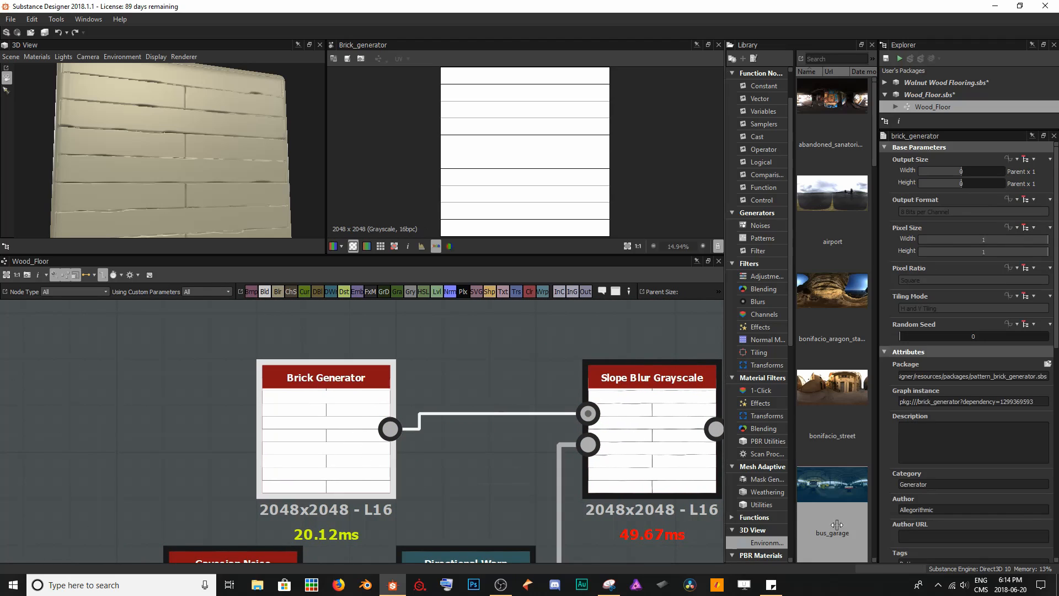
pyautogui.scroll(-10, 1026, 419)
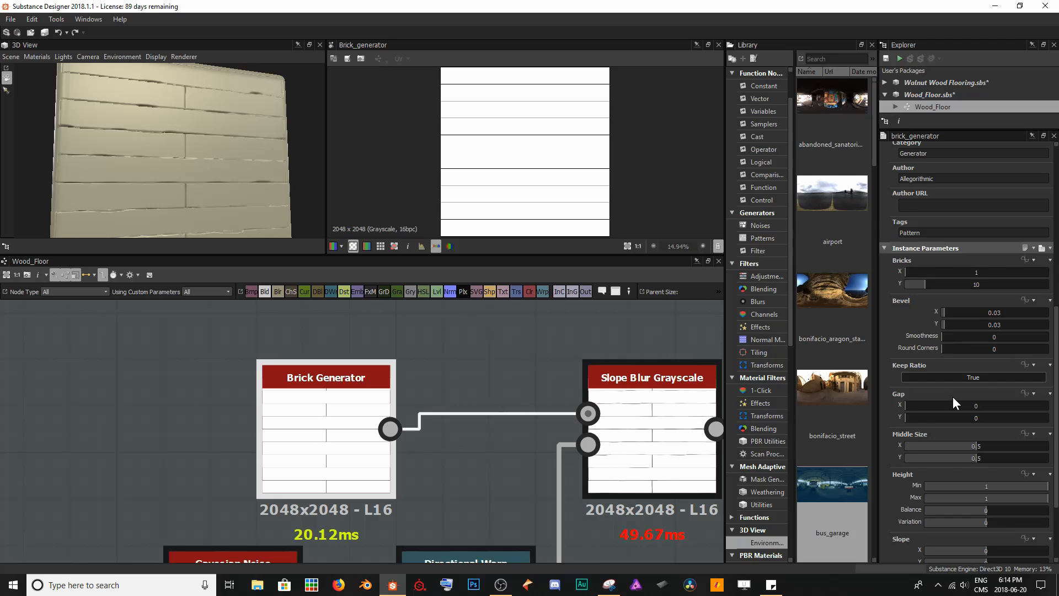
pyautogui.scroll(-2, 952, 396)
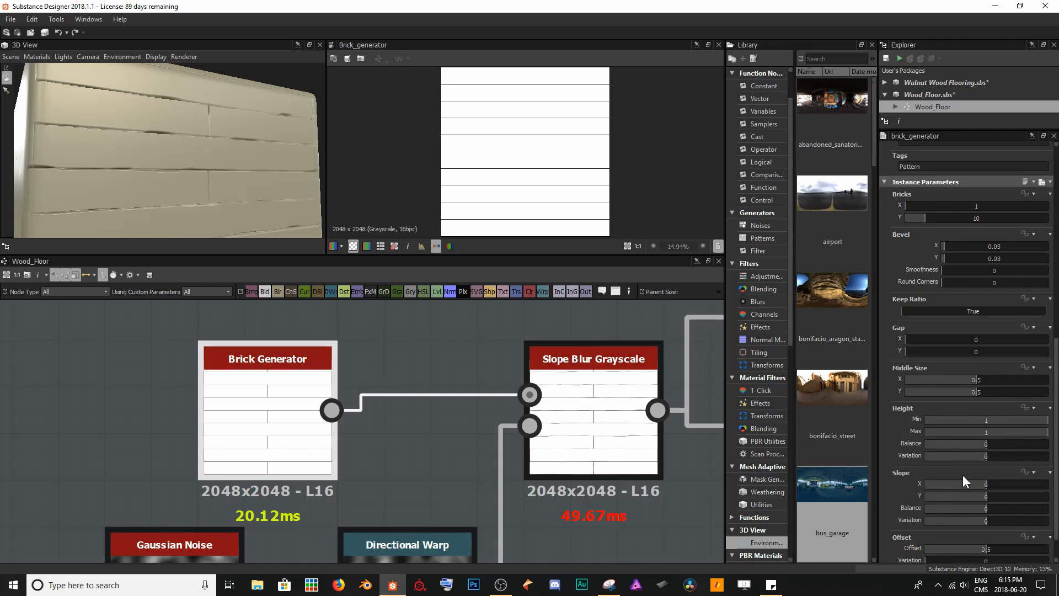
pyautogui.scroll(-2, 956, 431)
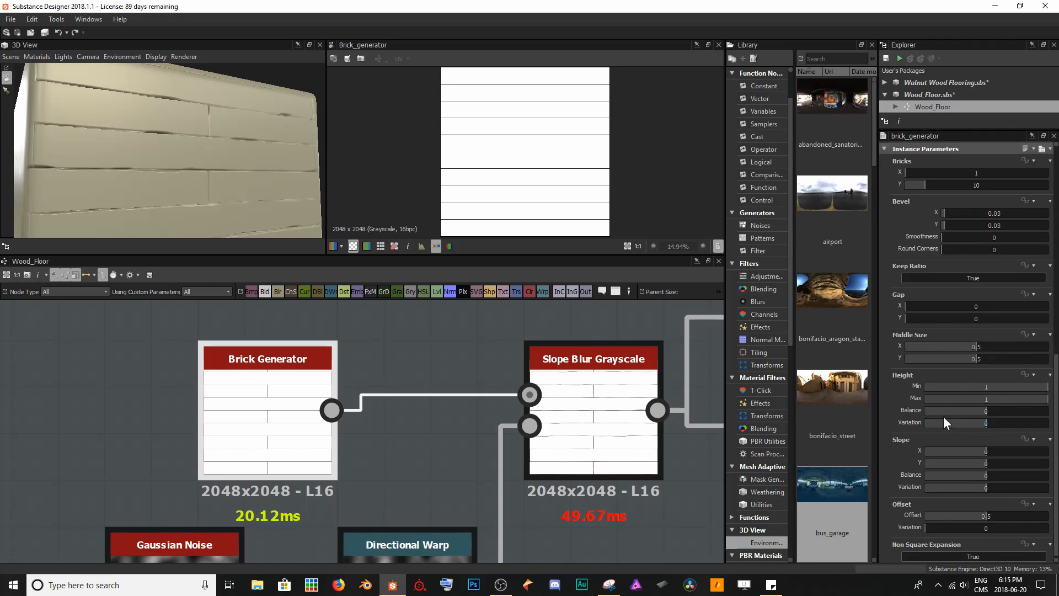
# Try wider plank gaps on the Brick Generator with Gap X at 0.01 and Gap Y at 0.01, checking them in the 2D view
pyautogui.moveTo(907, 307); pyautogui.dragTo(866, 323)
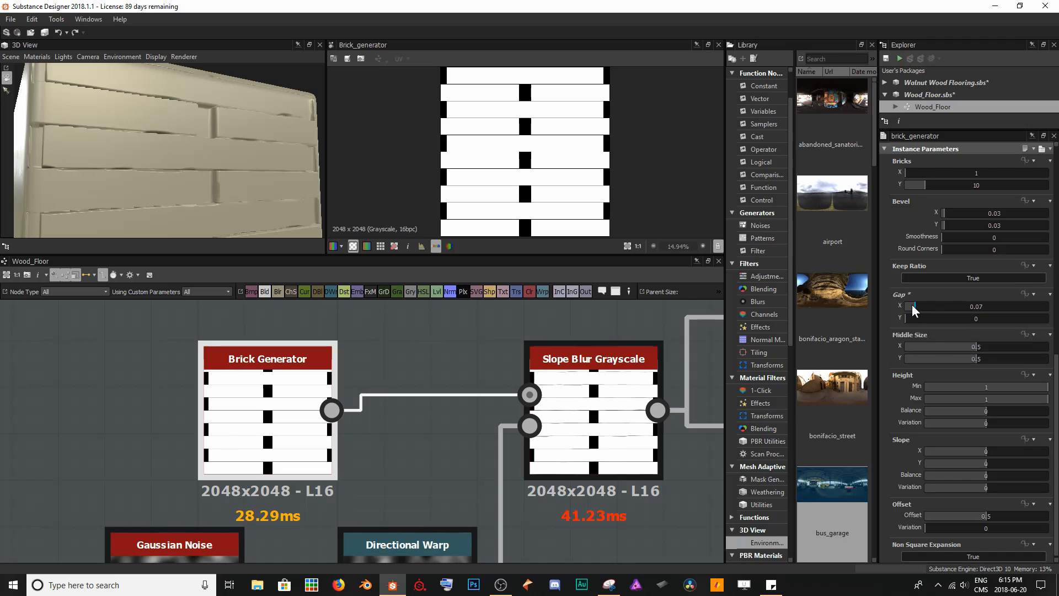
pyautogui.moveTo(913, 306); pyautogui.dragTo(906, 306)
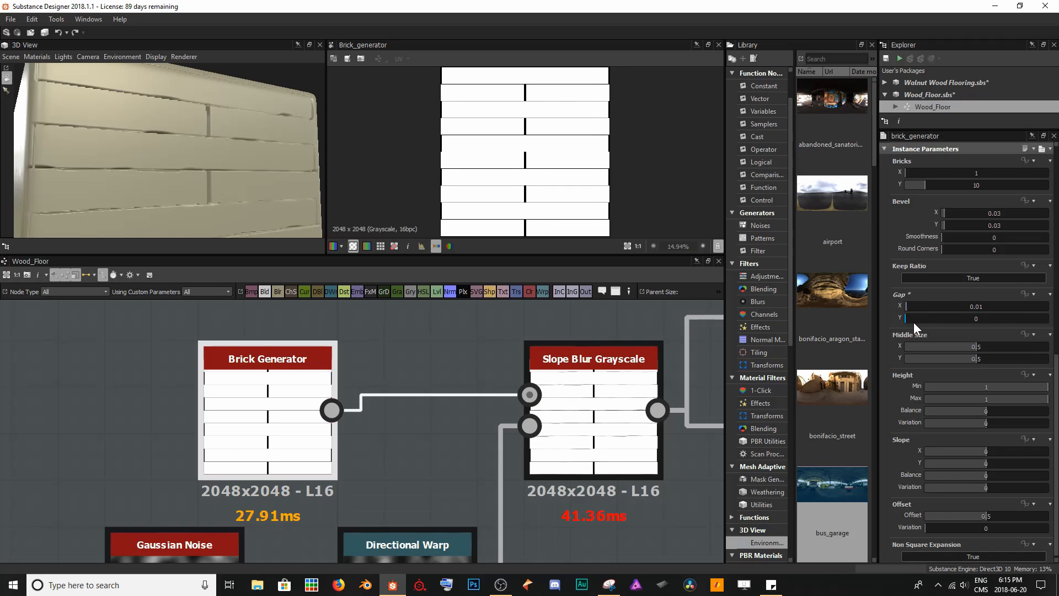
pyautogui.doubleClick(913, 322)
pyautogui.write('0.01')
pyautogui.press('Return')
pyautogui.scroll(5, 552, 149)
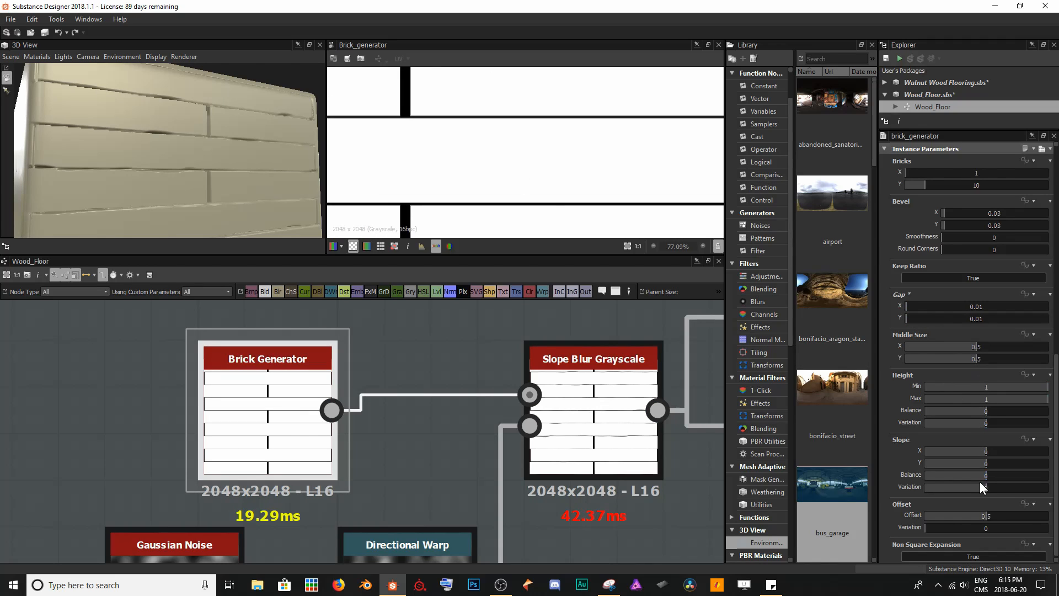
# Set the Brick Generator's Gap X to 0 and examine the plank joints in close-up in the 2D and 3D views
pyautogui.moveTo(909, 306); pyautogui.dragTo(898, 308)
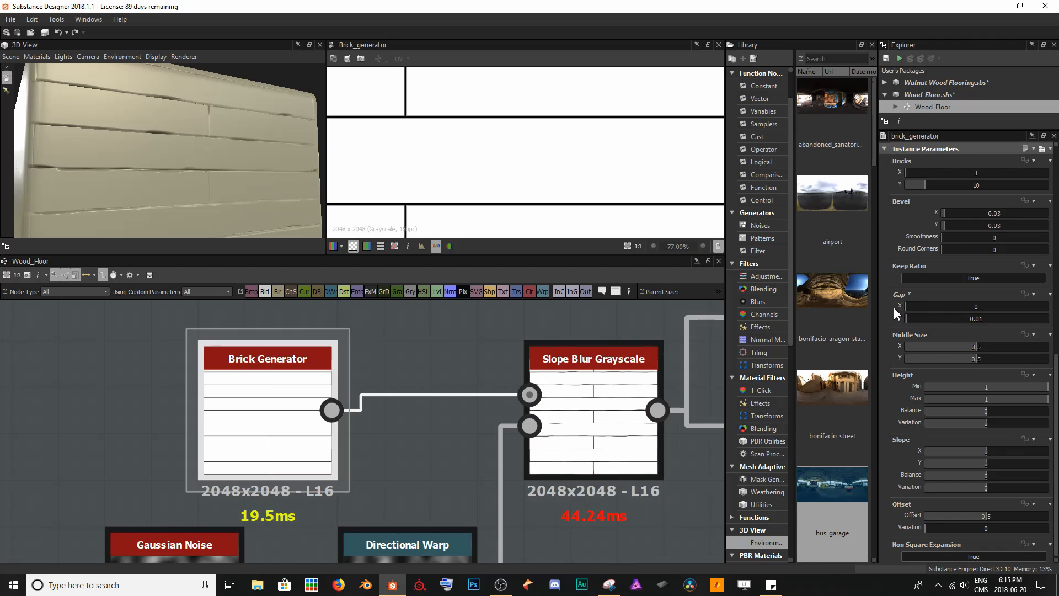
pyautogui.scroll(5, 411, 162)
pyautogui.moveTo(412, 159); pyautogui.dragTo(431, 219, button='middle')
pyautogui.moveTo(421, 141); pyautogui.dragTo(441, 201, button='middle')
pyautogui.scroll(1, 438, 164)
pyautogui.scroll(5, 439, 168)
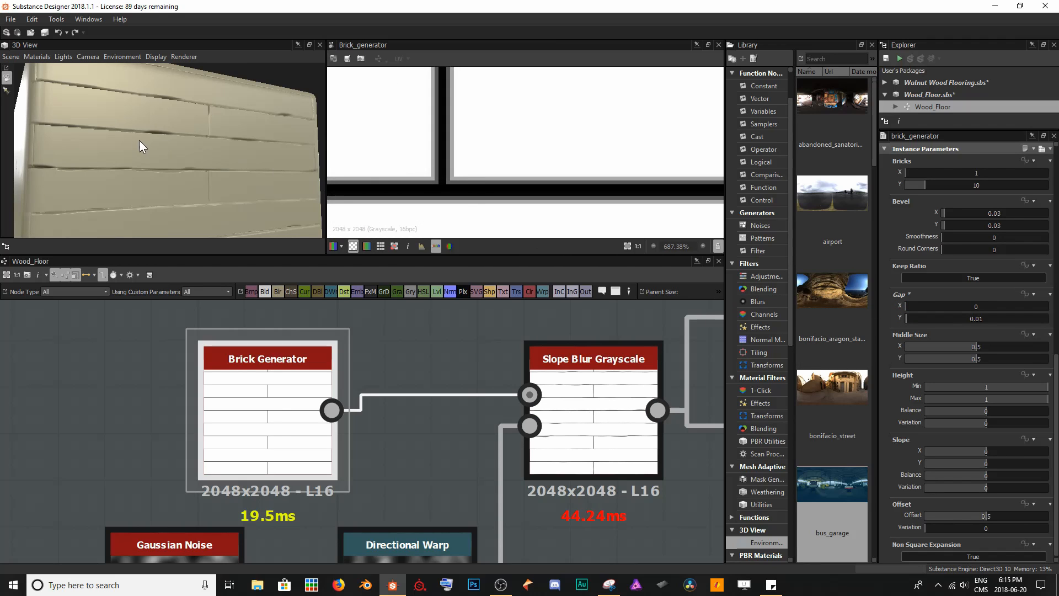
pyautogui.scroll(3, 154, 188)
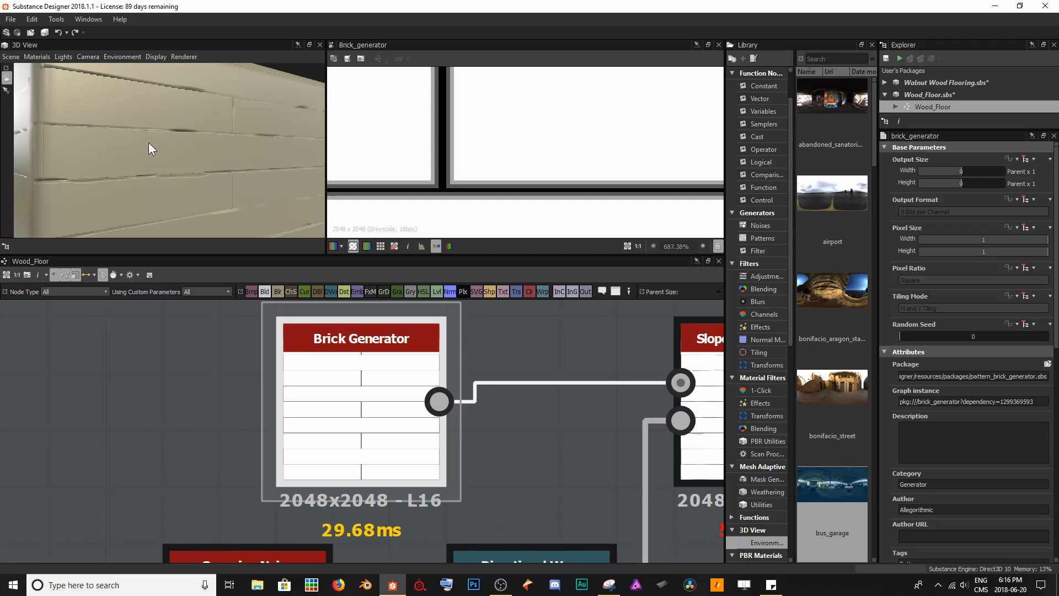
# Test the Brick Generator's Gap X and Gap Y again against the 2D preview, leaving both at 0
pyautogui.scroll(-6, 983, 443)
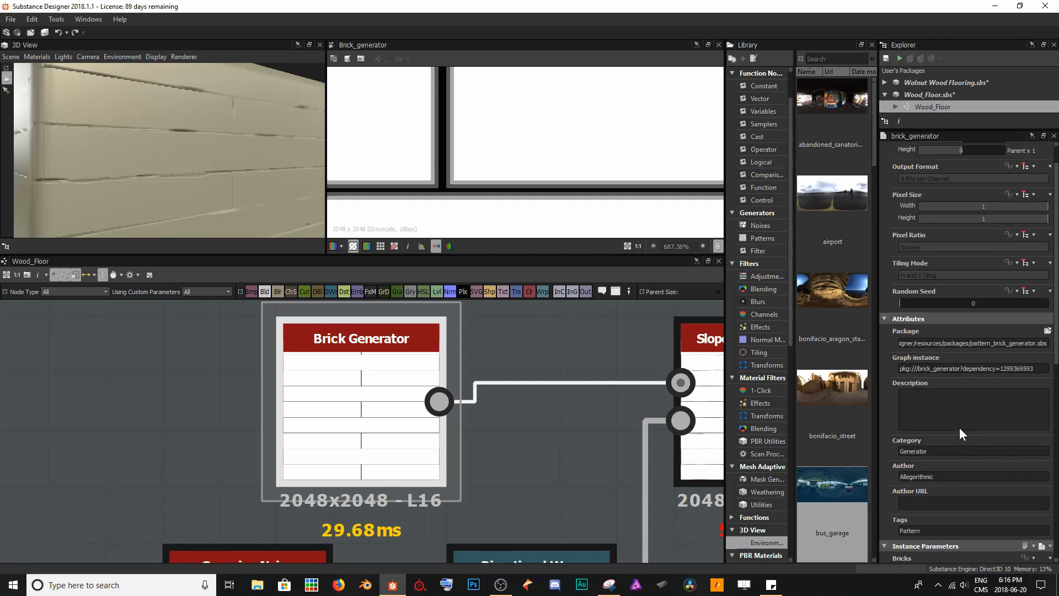
pyautogui.scroll(-5, 959, 415)
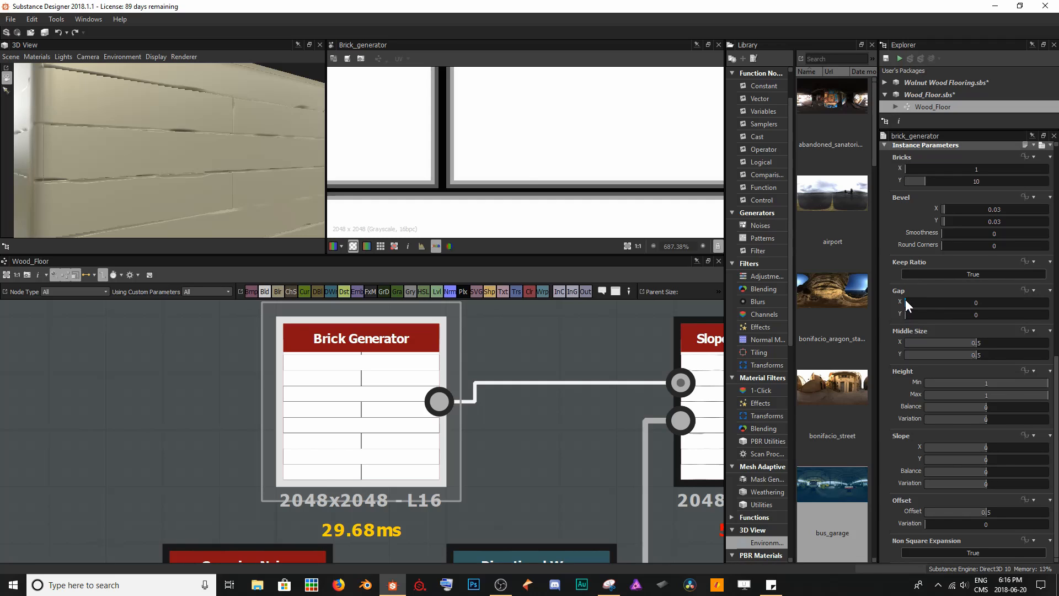
pyautogui.moveTo(906, 299)
pyautogui.mouseDown()
pyautogui.moveTo(915, 300)
pyautogui.moveTo(904, 297)
pyautogui.mouseUp()
pyautogui.scroll(-5, 465, 140)
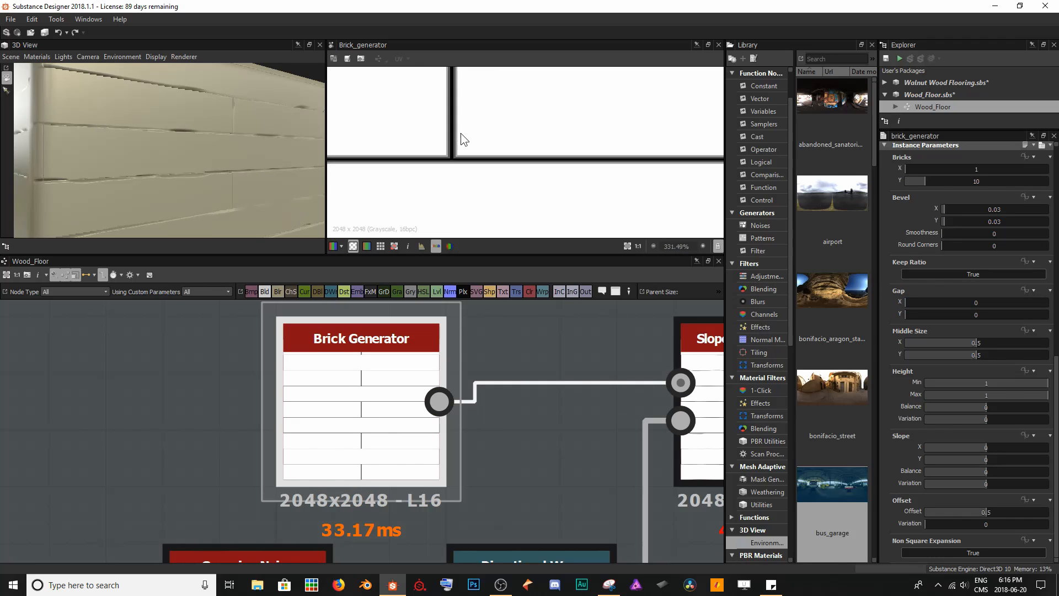
pyautogui.moveTo(912, 315); pyautogui.dragTo(906, 316)
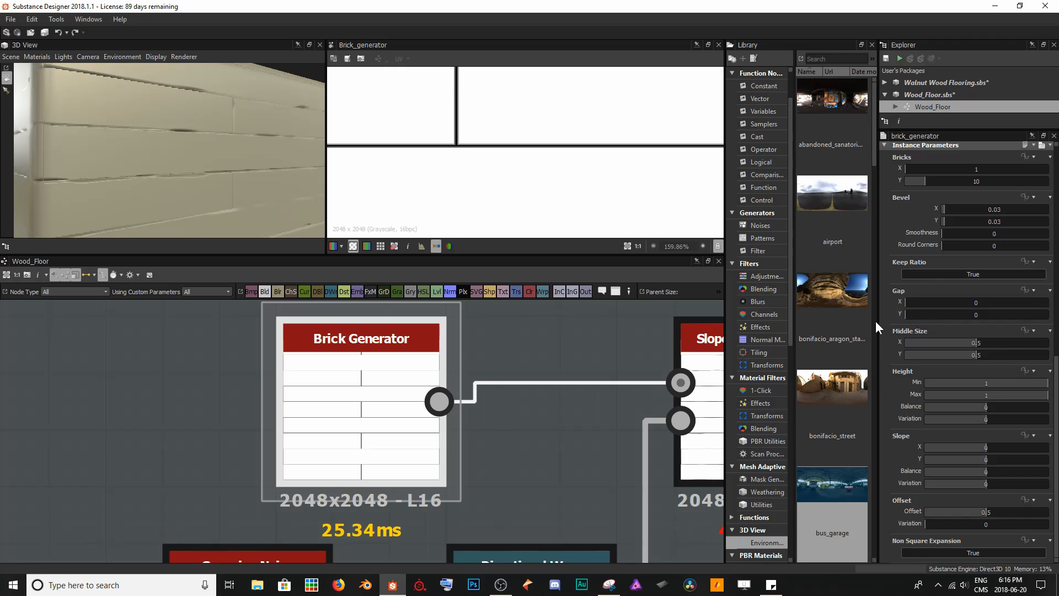
# Try lowering the Brick Generator's Height Min to about 0.23, checking the planks in the 2D and 3D views
pyautogui.scroll(-5, 528, 188)
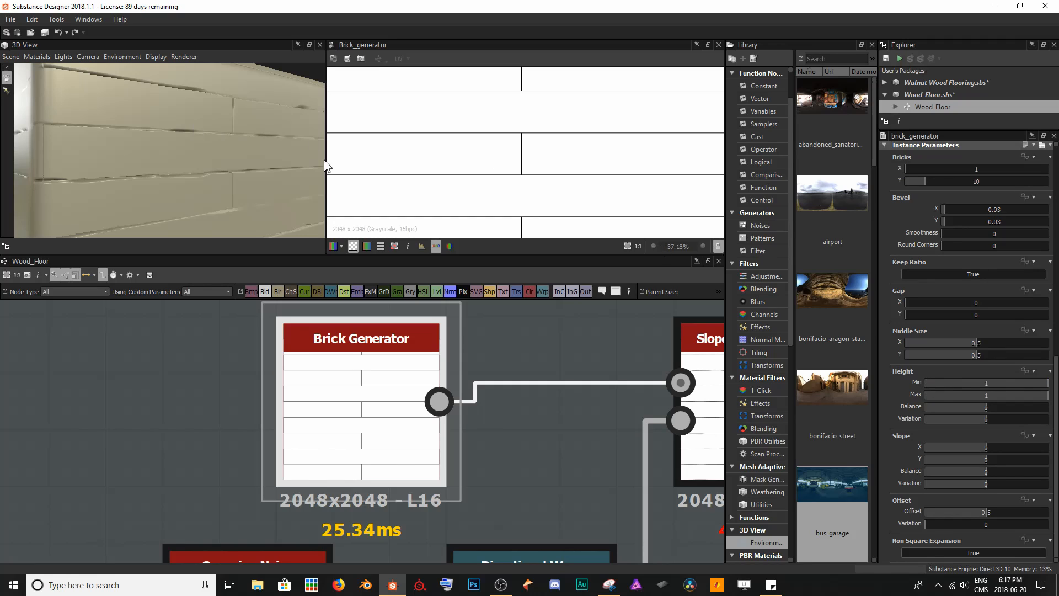
pyautogui.press('f')
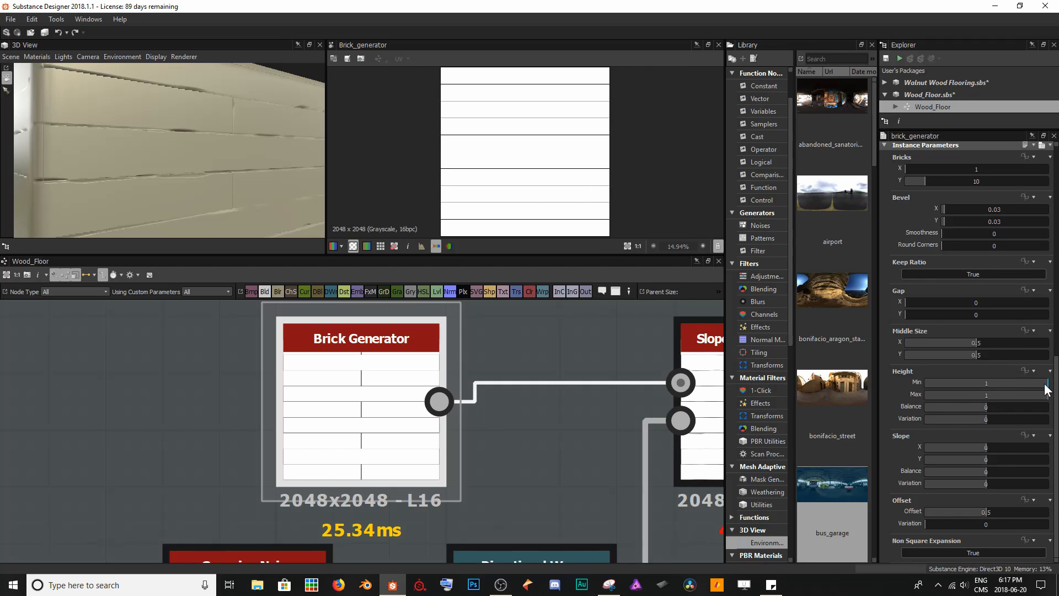
pyautogui.moveTo(1046, 383); pyautogui.dragTo(1000, 381)
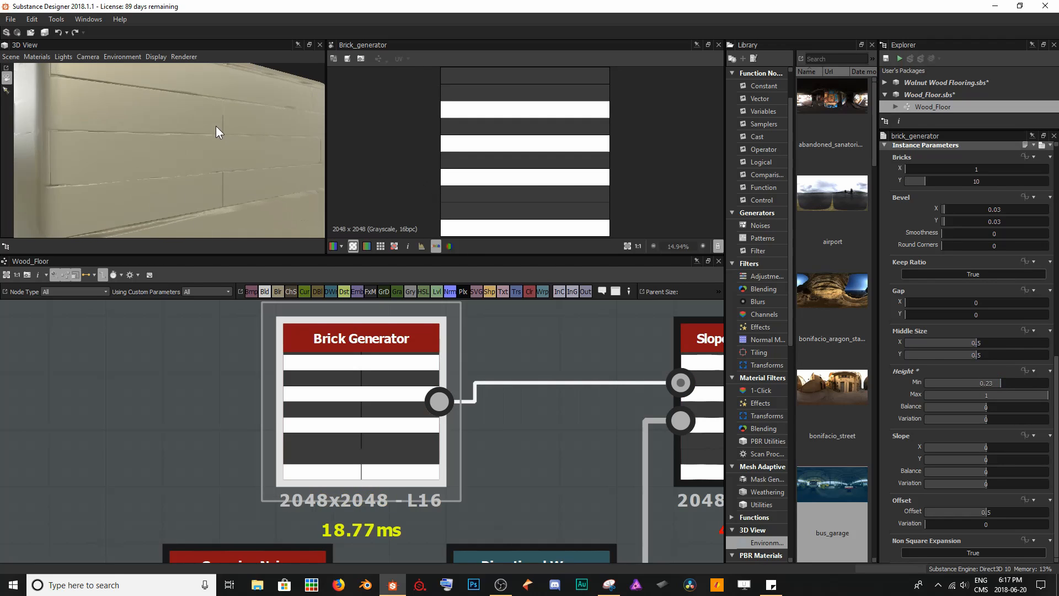
pyautogui.moveTo(216, 127); pyautogui.dragTo(259, 132)
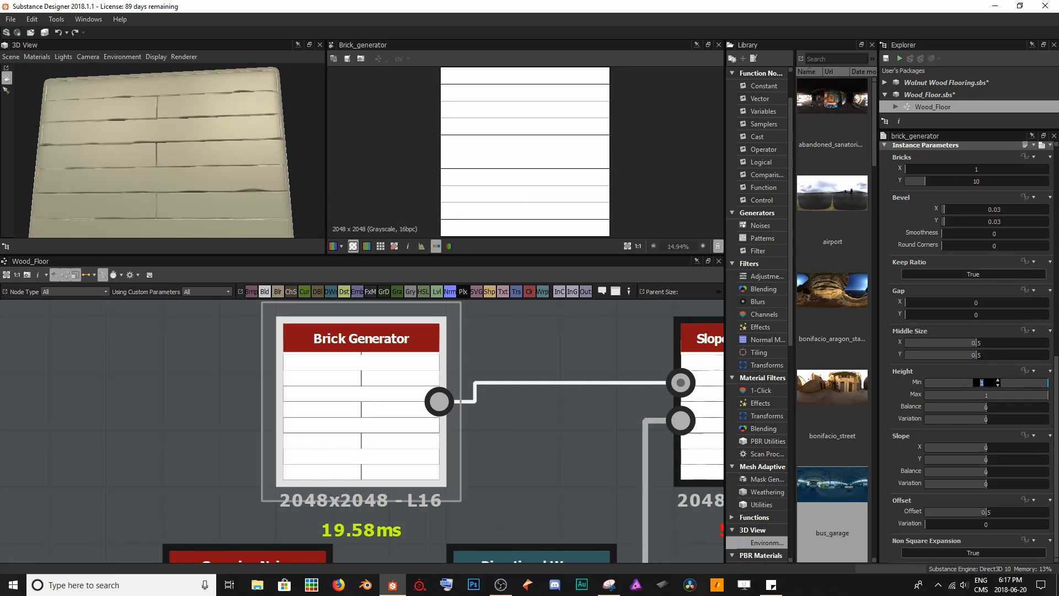
# Set the Brick Generator's Height Min to 0.95 and inspect the plank height differences in the 3D view
pyautogui.write('95')
pyautogui.press('Return')
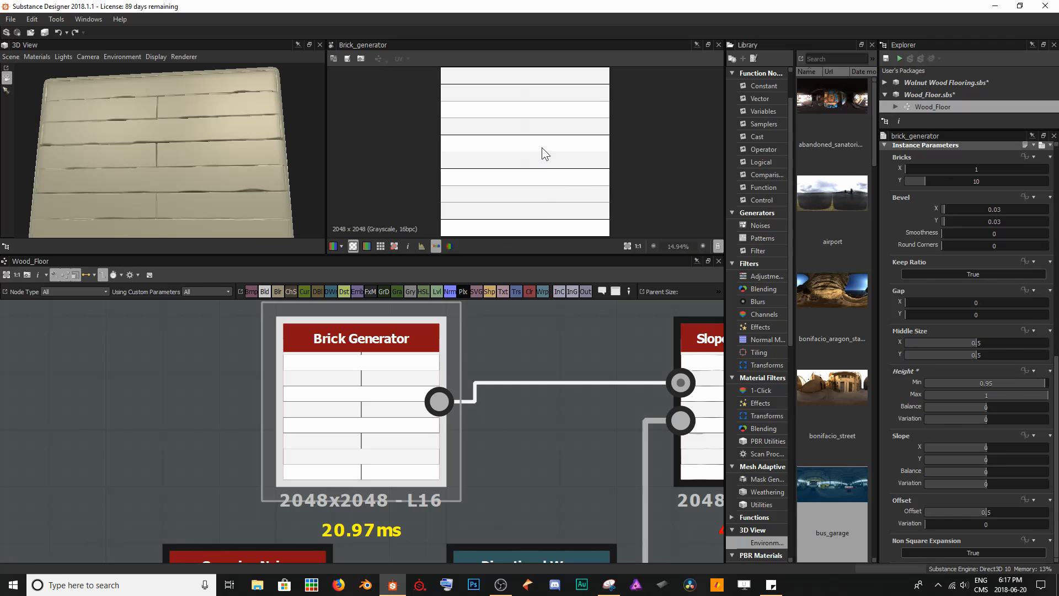
pyautogui.moveTo(270, 164); pyautogui.dragTo(168, 127)
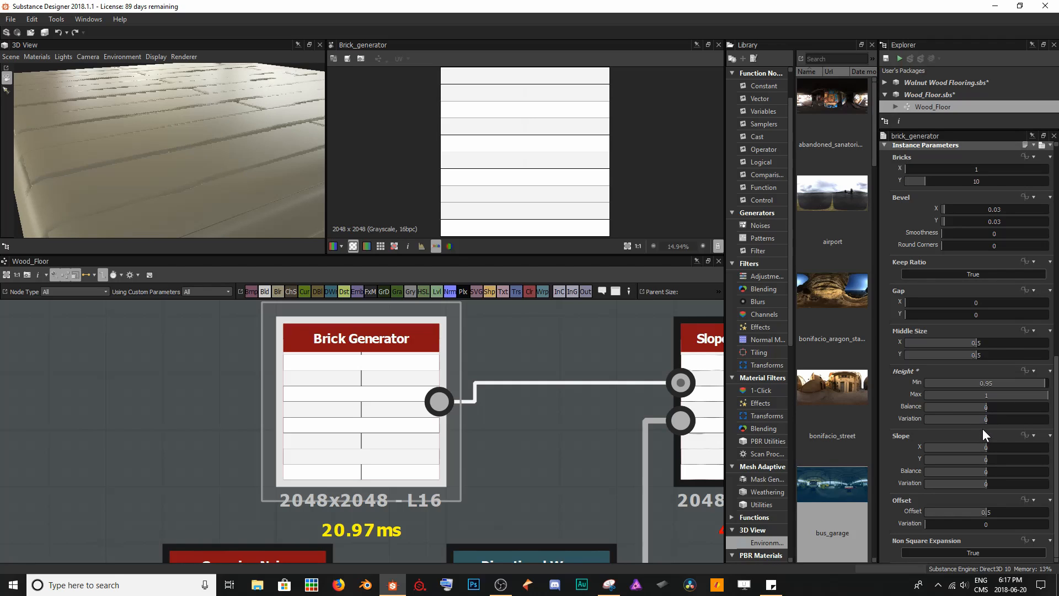
# Set the Brick Generator's Height Variation to 0.15, checking the planks in the 2D and 3D views
pyautogui.moveTo(987, 420); pyautogui.dragTo(996, 420)
pyautogui.scroll(3, 568, 161)
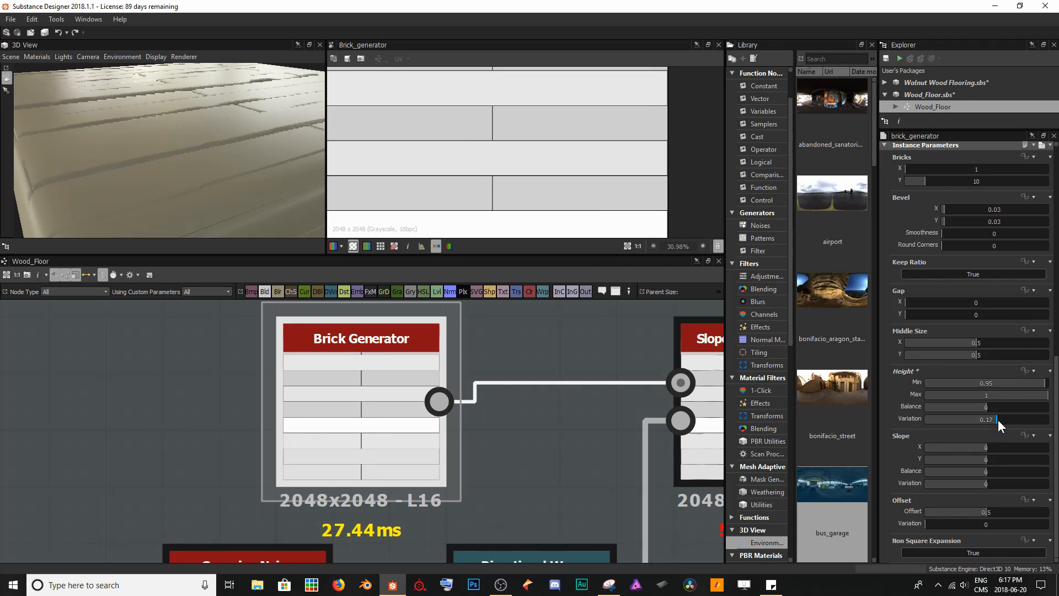
pyautogui.moveTo(998, 419)
pyautogui.mouseDown()
pyautogui.moveTo(952, 418)
pyautogui.moveTo(996, 413)
pyautogui.mouseUp()
pyautogui.scroll(-3, 570, 151)
pyautogui.moveTo(121, 157); pyautogui.dragTo(161, 128)
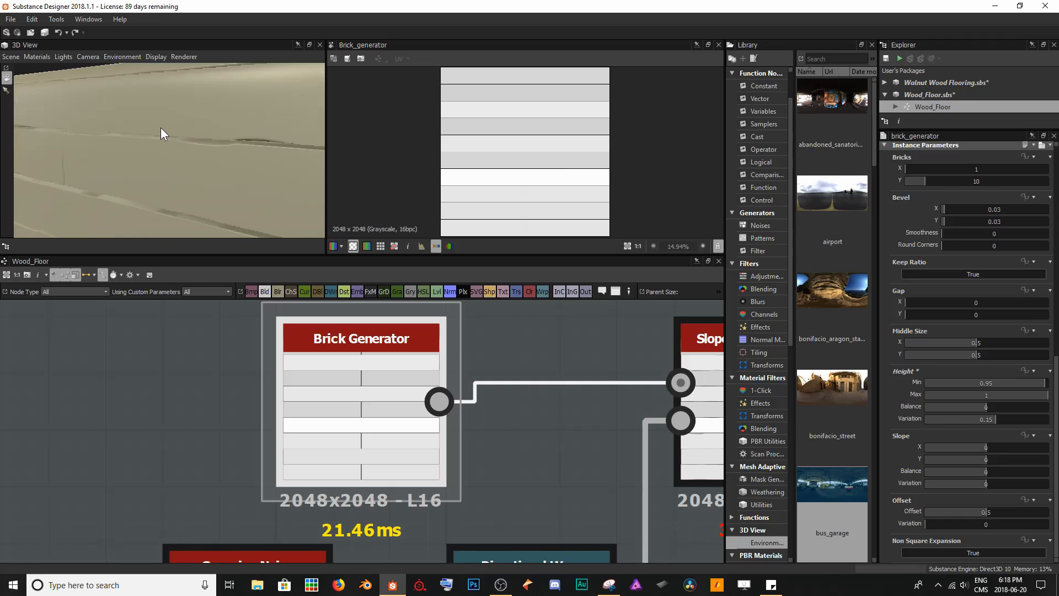
# Light the 3D view with the Gdansk shipyard environment map from the library
pyautogui.scroll(-5, 169, 167)
pyautogui.moveTo(171, 174); pyautogui.dragTo(237, 201)
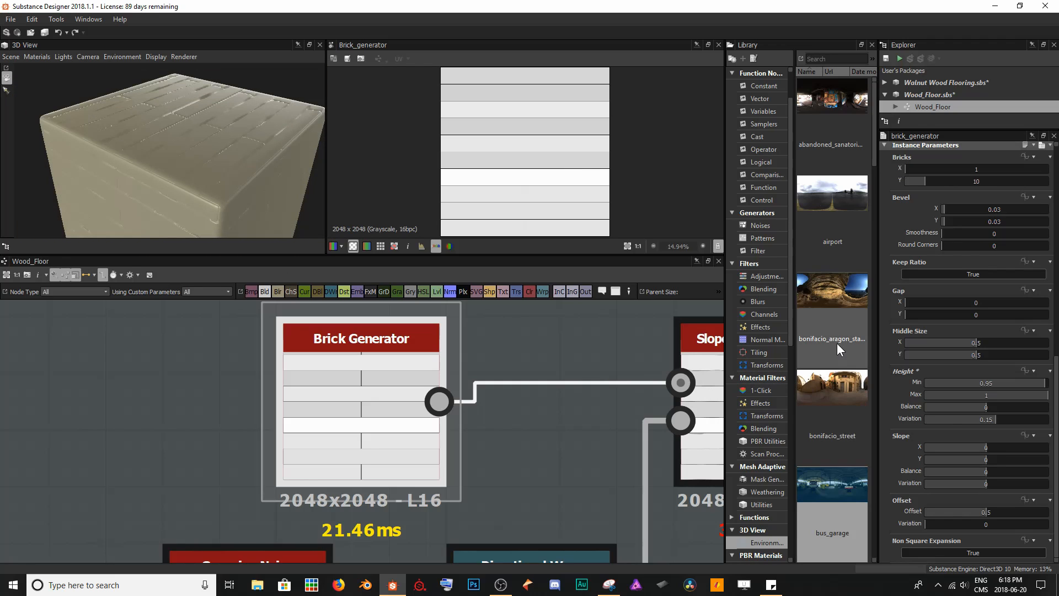
pyautogui.scroll(-5, 837, 343)
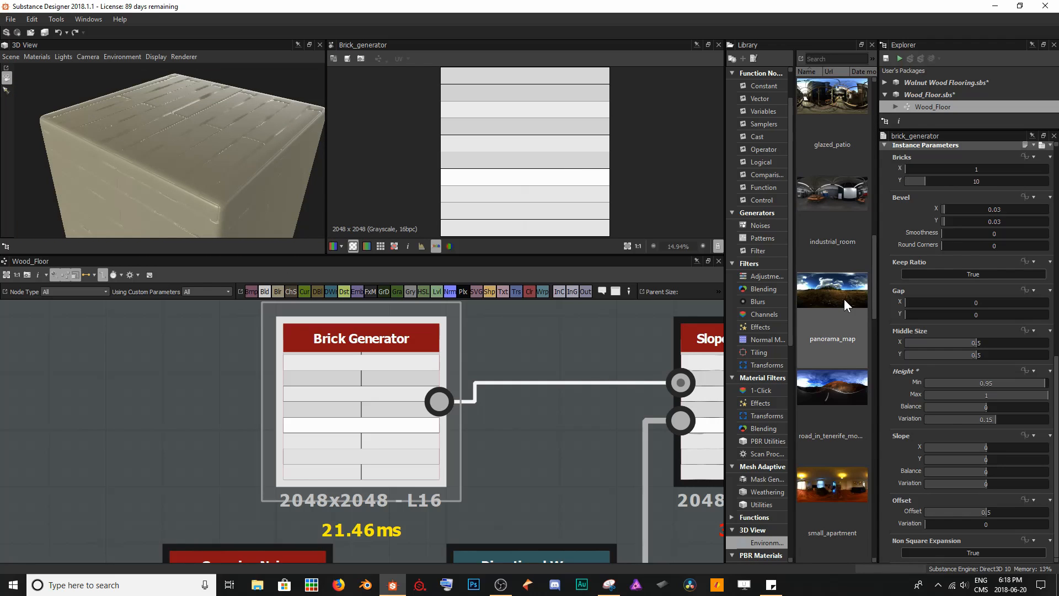
pyautogui.scroll(3, 844, 299)
pyautogui.moveTo(839, 320); pyautogui.dragTo(276, 114)
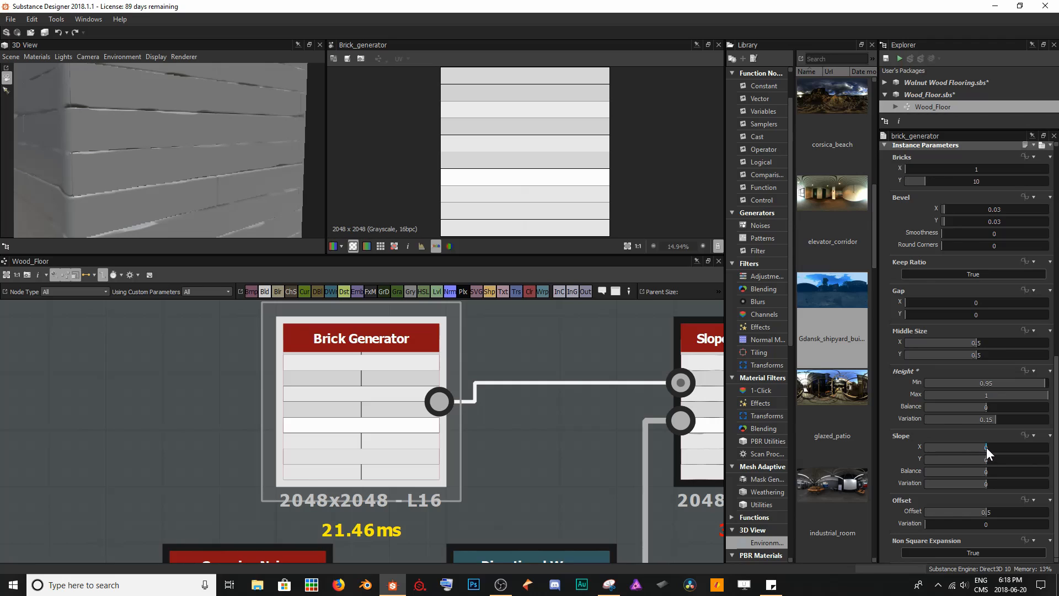
# Try strong plank tilts on the Brick Generator with Slope X at 0.69 and Slope Y at 0.66, inspecting the 3D view
pyautogui.moveTo(988, 447); pyautogui.dragTo(1028, 446)
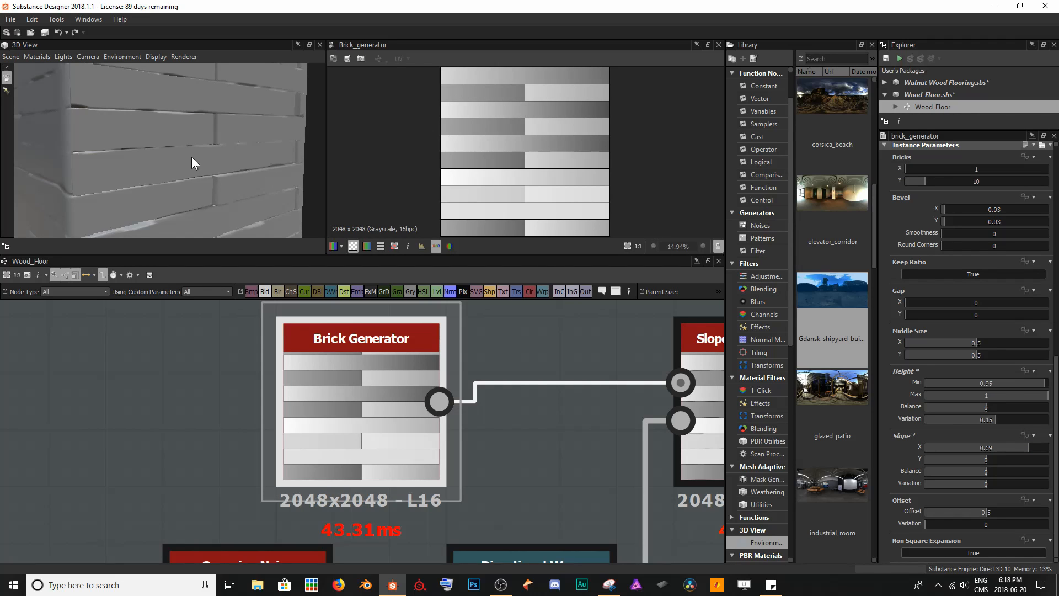
pyautogui.moveTo(191, 157)
pyautogui.mouseDown()
pyautogui.moveTo(158, 70)
pyautogui.moveTo(191, 144)
pyautogui.moveTo(207, 154)
pyautogui.mouseUp()
pyautogui.moveTo(167, 115); pyautogui.dragTo(192, 184)
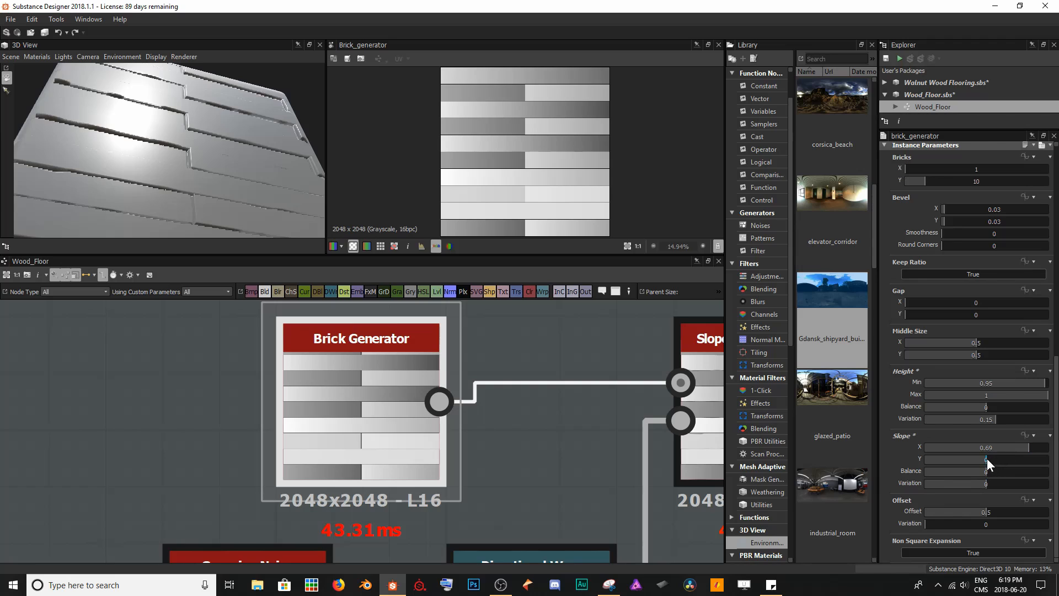
pyautogui.moveTo(987, 460); pyautogui.dragTo(1027, 450)
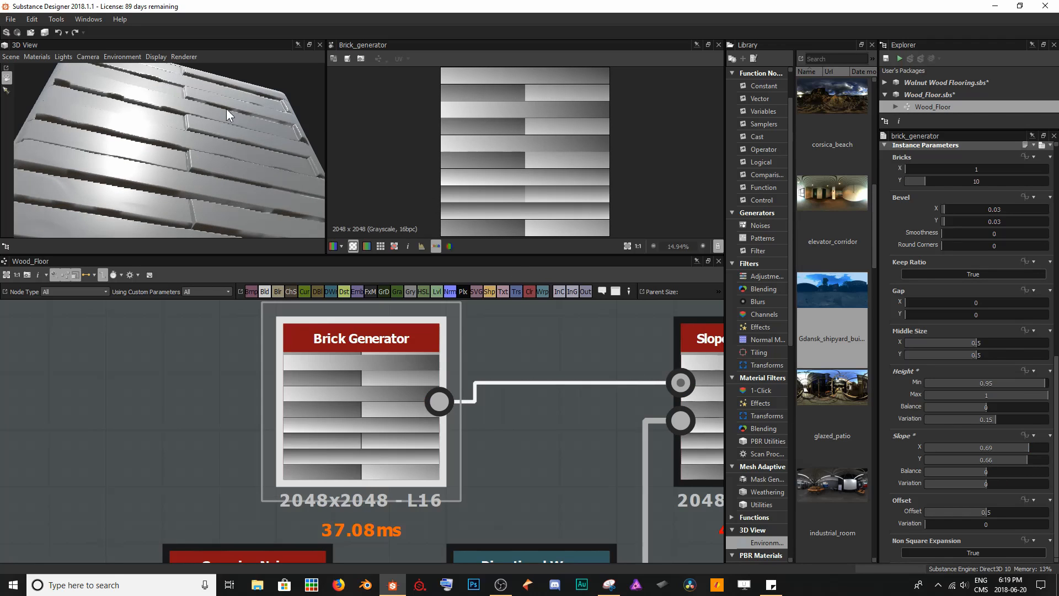
pyautogui.moveTo(226, 110); pyautogui.dragTo(191, 144)
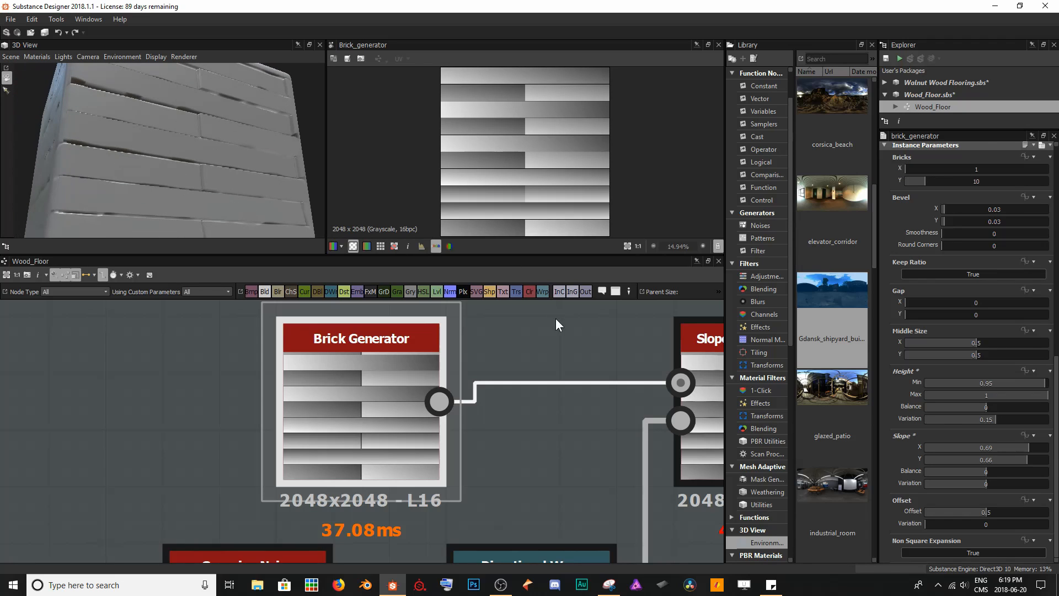
# Set the Brick Generator's Slope X to 0.19, Slope Y to 0.08 and Slope Variation to 0.17
pyautogui.moveTo(1017, 449)
pyautogui.mouseDown()
pyautogui.moveTo(998, 449)
pyautogui.moveTo(997, 483)
pyautogui.mouseUp()
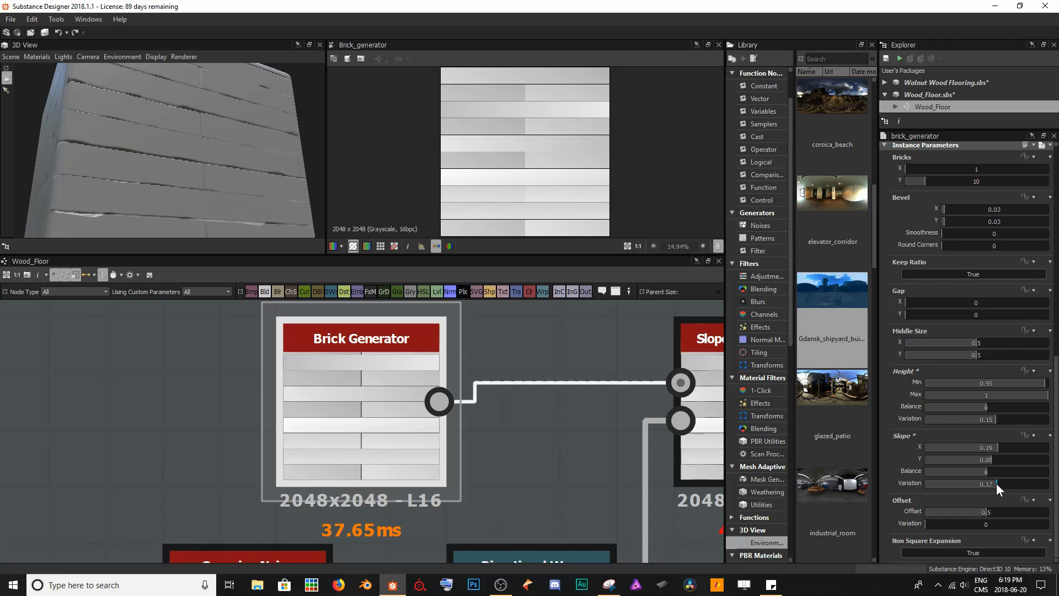
pyautogui.moveTo(249, 119); pyautogui.dragTo(164, 193)
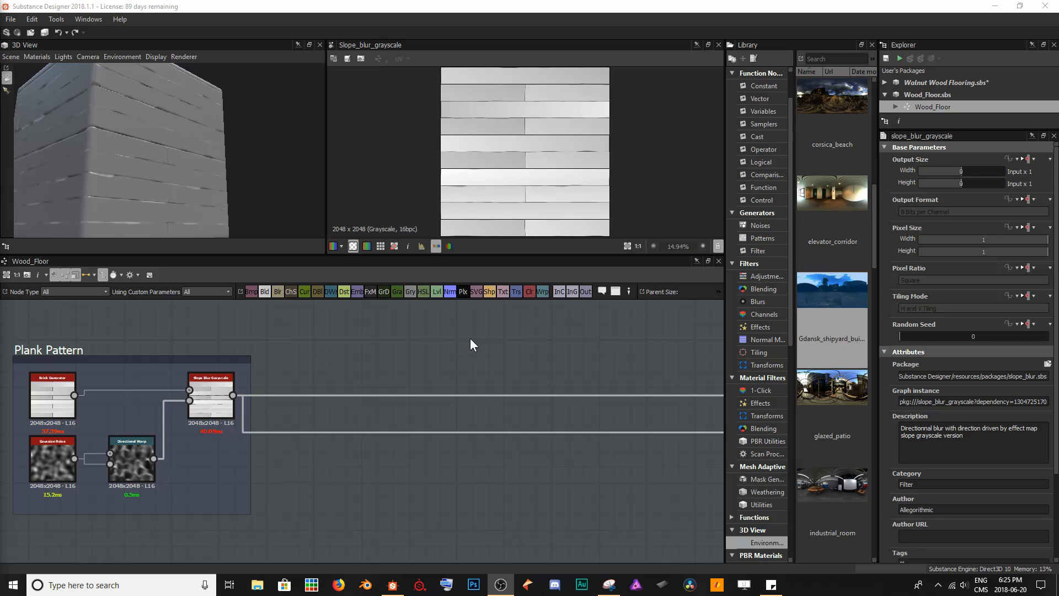
# Add a Directional Noise 1 node in the empty graph area beyond the Plank Pattern frame
pyautogui.moveTo(449, 329); pyautogui.dragTo(300, 420, button='middle')
pyautogui.press('space')
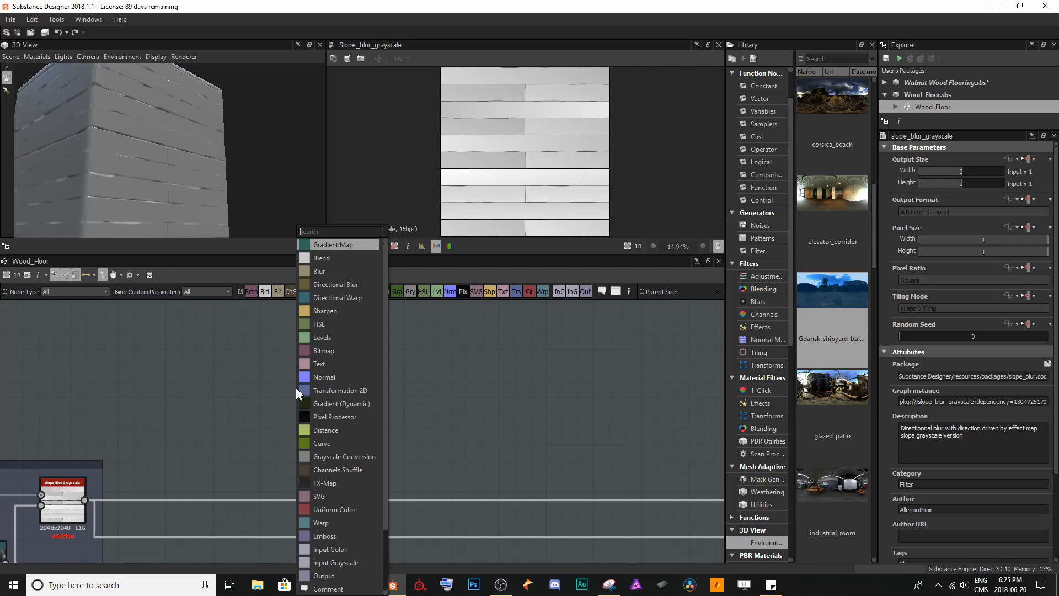
pyautogui.write('dire')
pyautogui.press('Down')
pyautogui.press('Down')
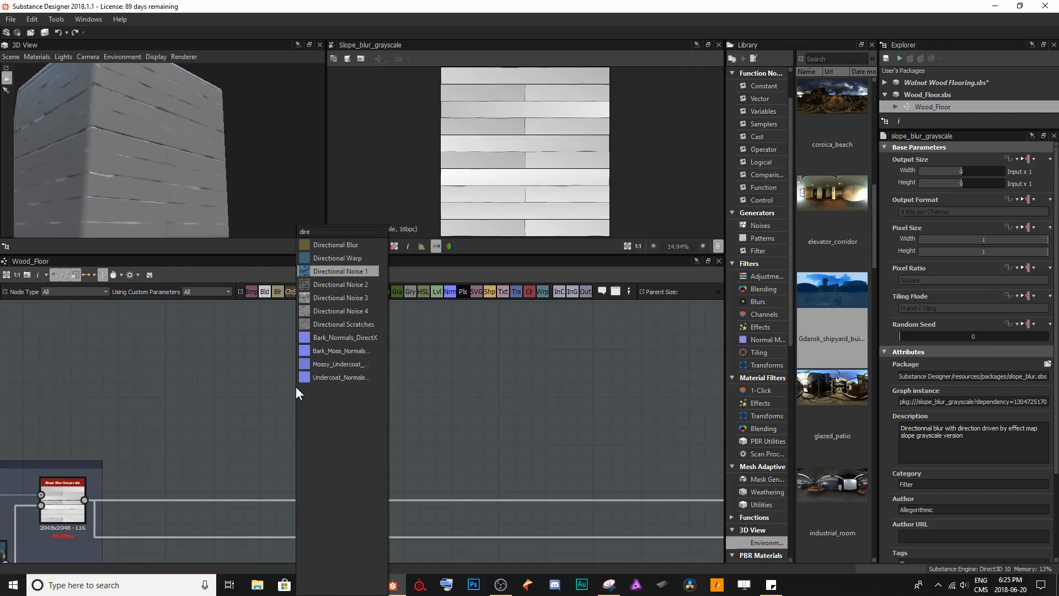
pyautogui.press('Return')
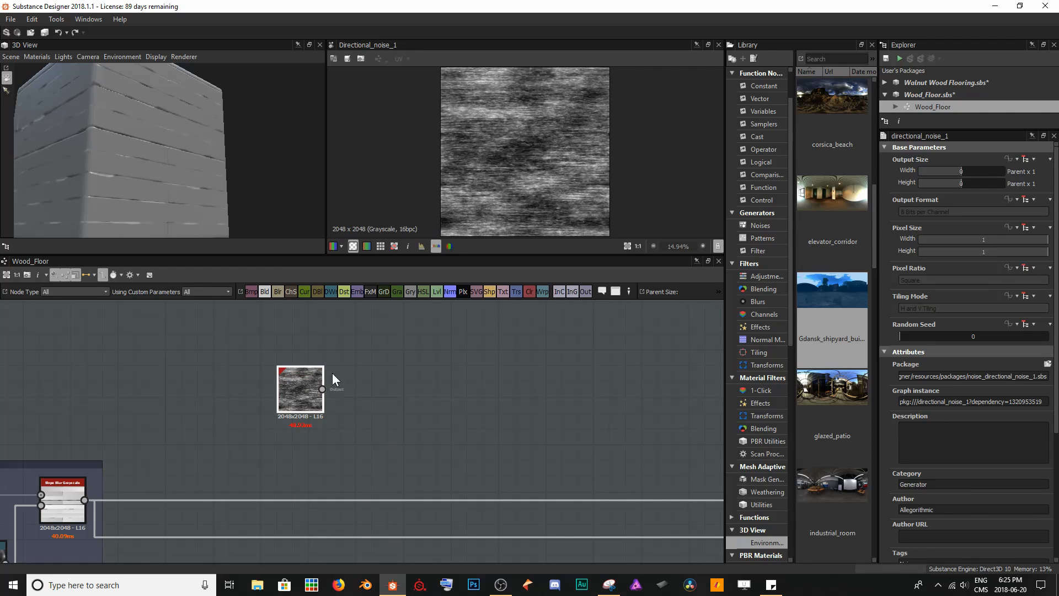
# Examine the Directional Noise 1 streaks in close-up in the 2D view and reposition its node to make room
pyautogui.scroll(3, 513, 139)
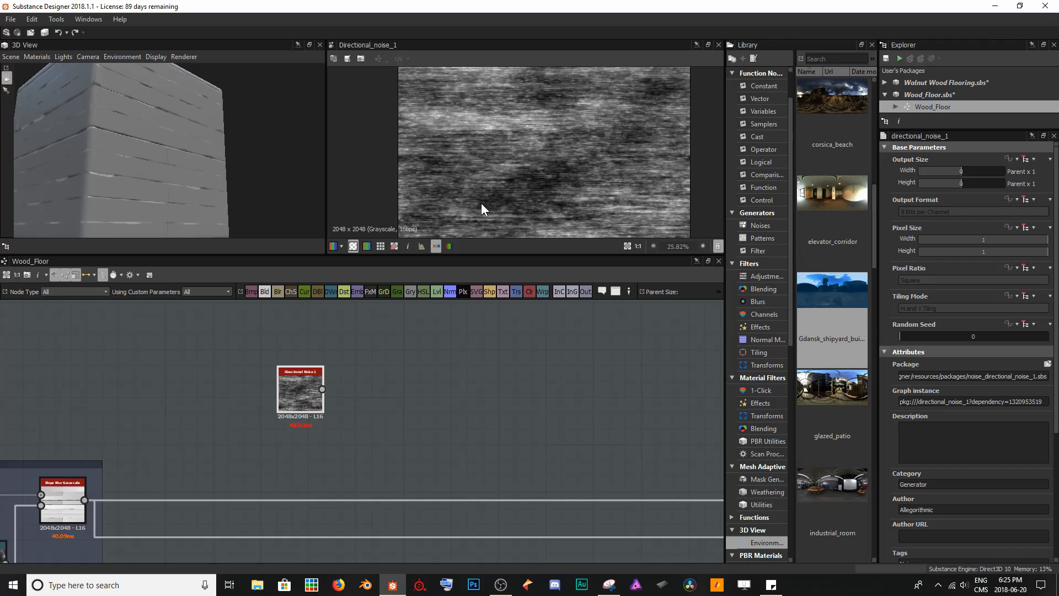
pyautogui.scroll(7, 490, 170)
pyautogui.scroll(-8, 558, 169)
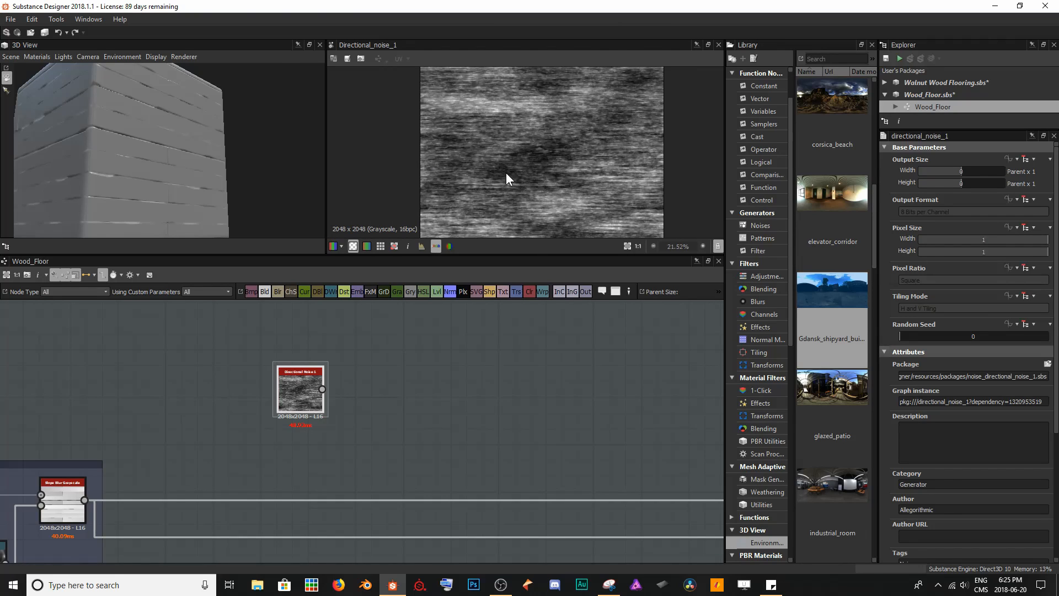
pyautogui.moveTo(293, 399); pyautogui.dragTo(223, 365)
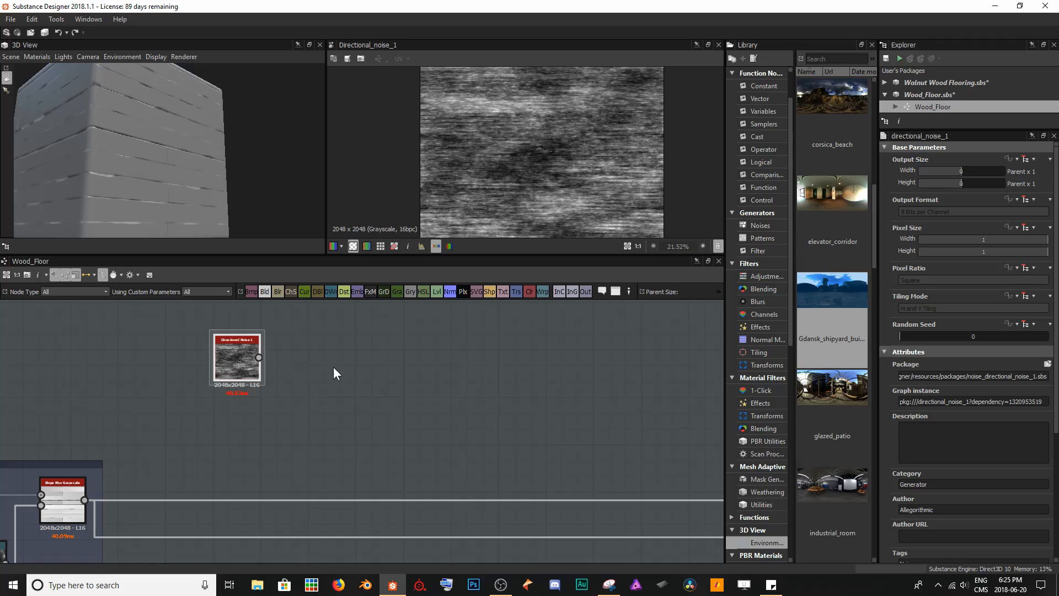
# Add a Directional Warp node fed by Directional Noise 1 and place it in line with the noise node
pyautogui.press('space')
pyautogui.write('dir')
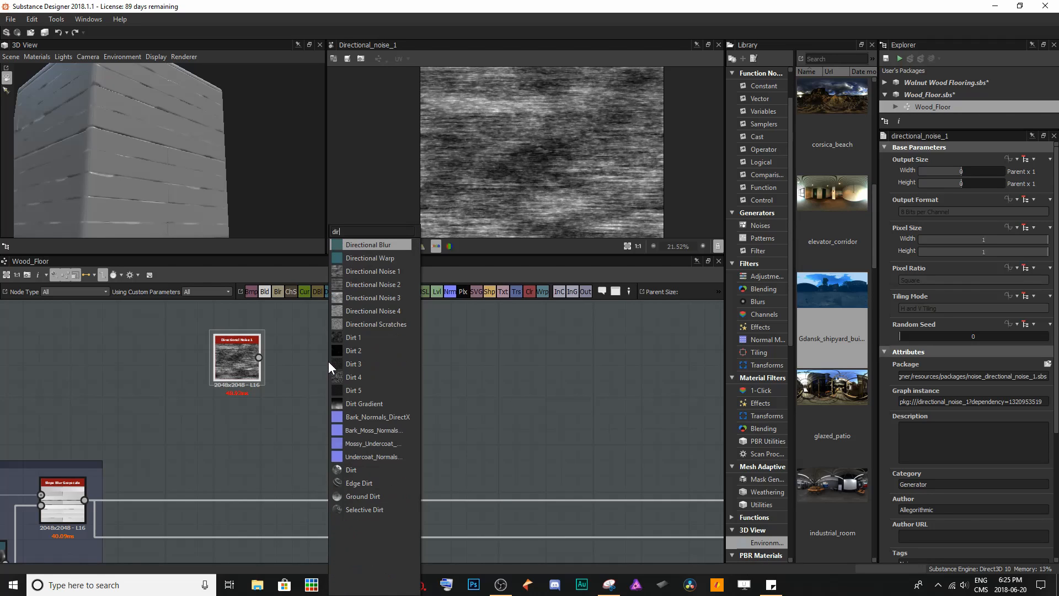
pyautogui.press('Down')
pyautogui.press('Return')
pyautogui.moveTo(329, 362); pyautogui.dragTo(395, 353)
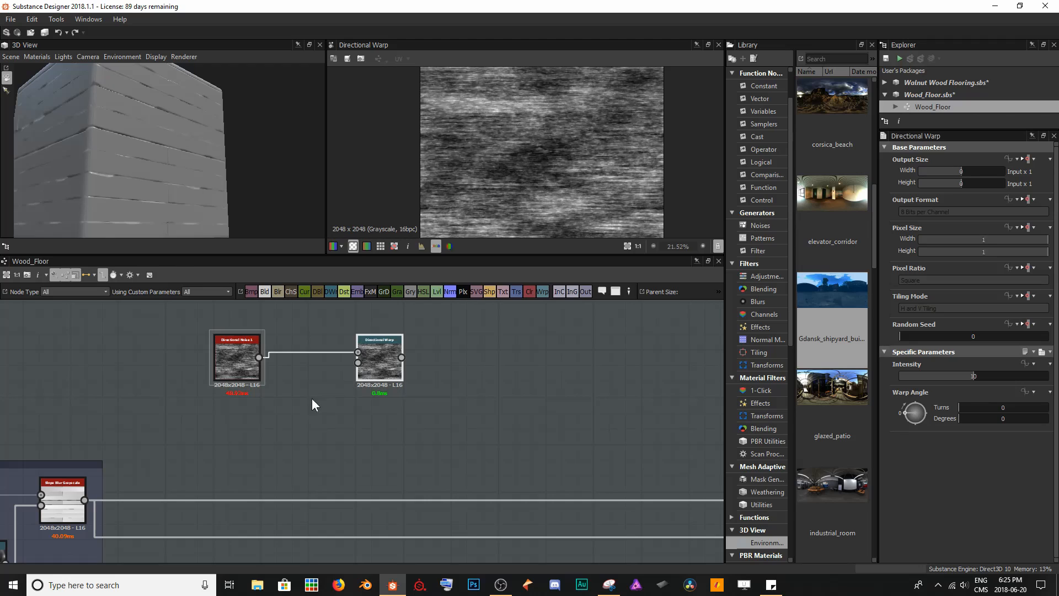
# Add a Gaussian Noise node below Directional Noise 1 and connect it to the Directional Warp's second input
pyautogui.click(278, 412)
pyautogui.press('space')
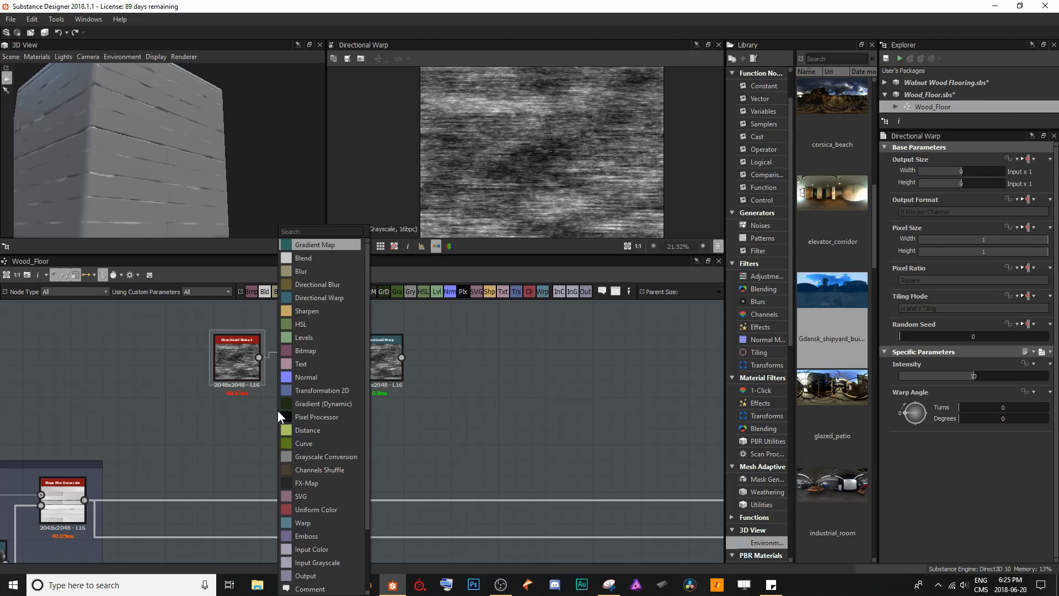
pyautogui.write('gauss')
pyautogui.press('Return')
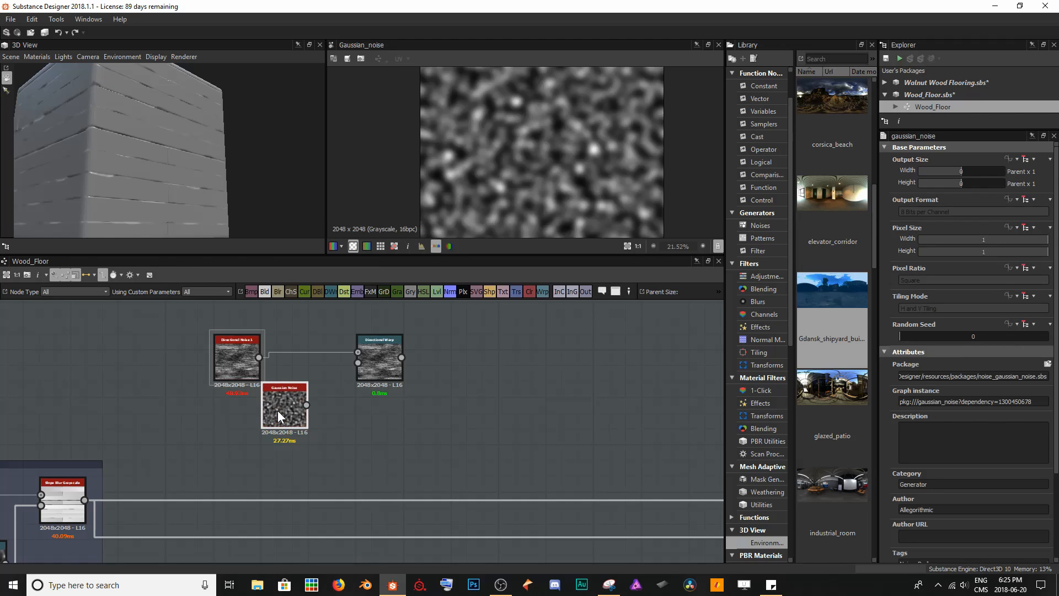
pyautogui.moveTo(277, 410); pyautogui.dragTo(378, 369)
# Try the Directional Warp's Intensity at 100 and compare the warped streaks with the Gaussian Noise in the 2D view
pyautogui.doubleClick(380, 362)
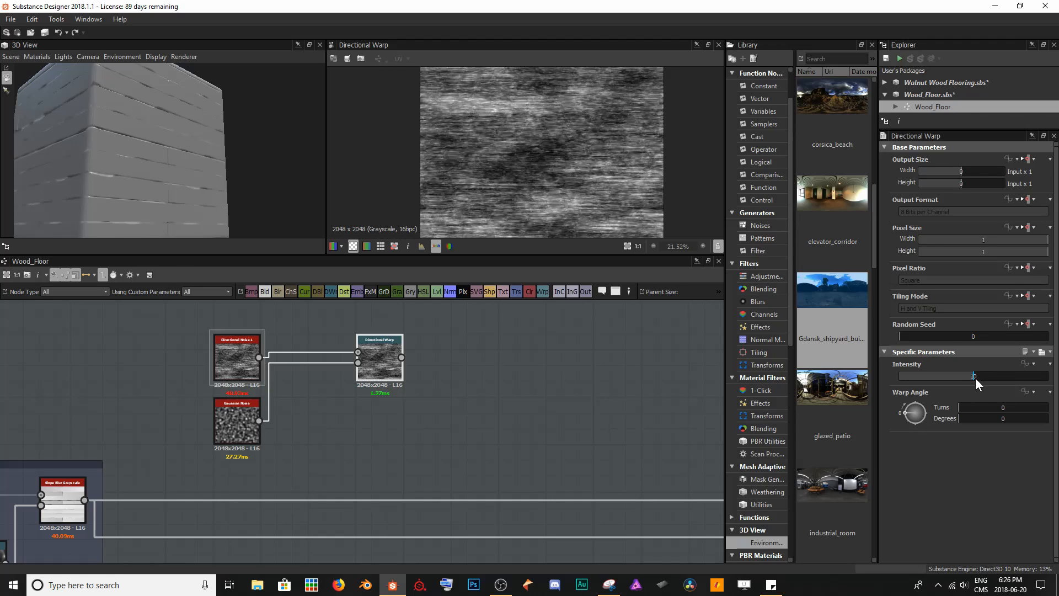
pyautogui.write('100')
pyautogui.press('Return')
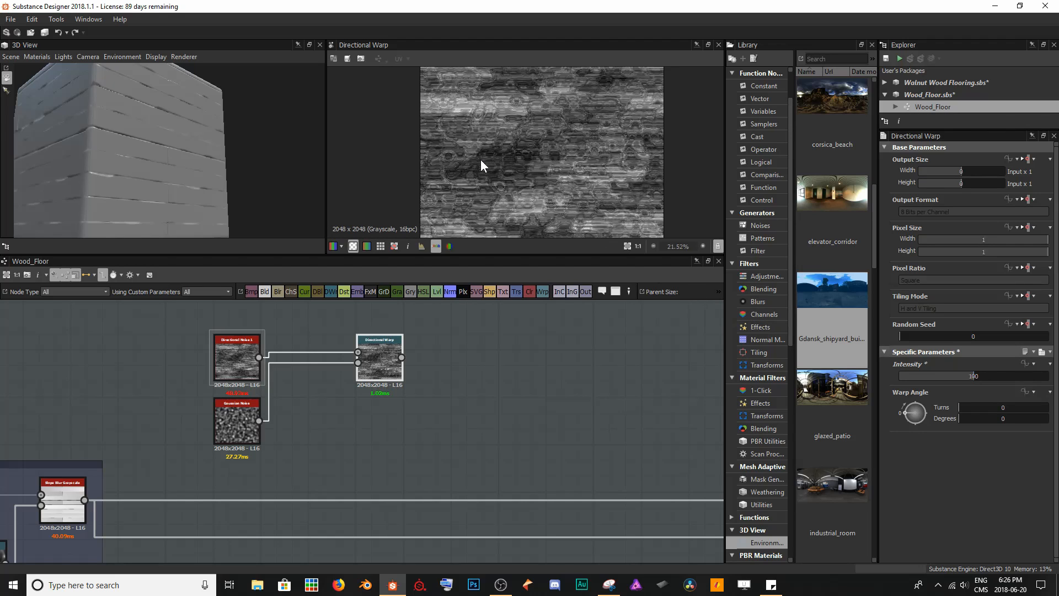
pyautogui.scroll(5, 513, 168)
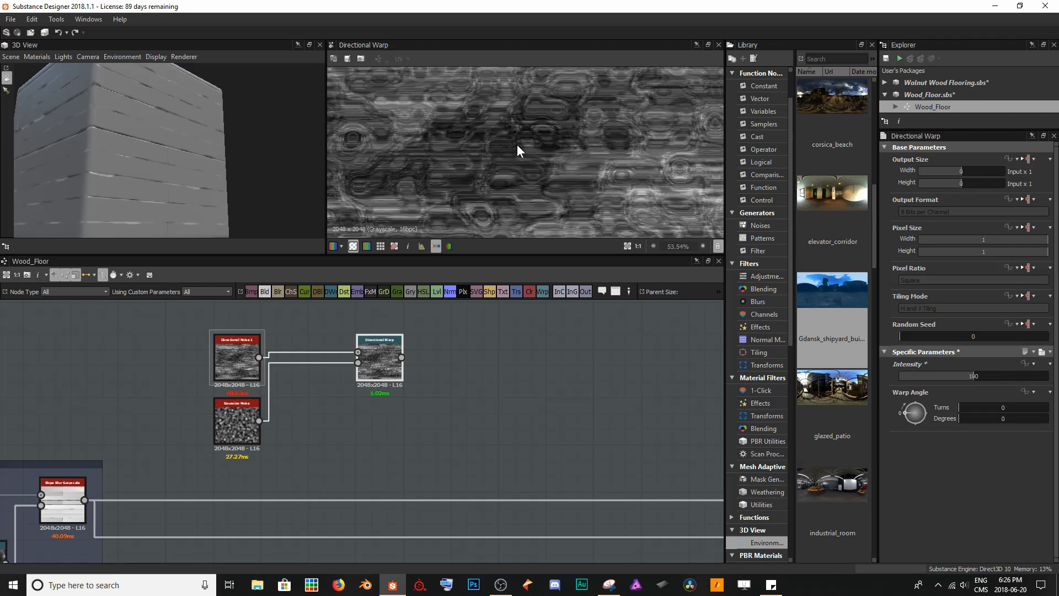
pyautogui.moveTo(517, 145); pyautogui.dragTo(522, 175, button='middle')
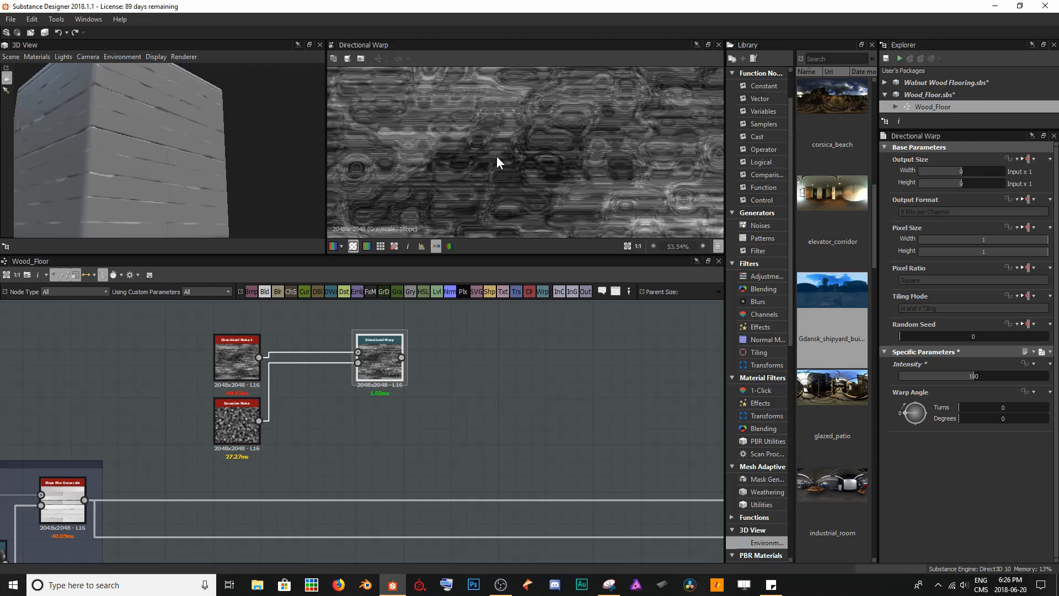
pyautogui.doubleClick(233, 418)
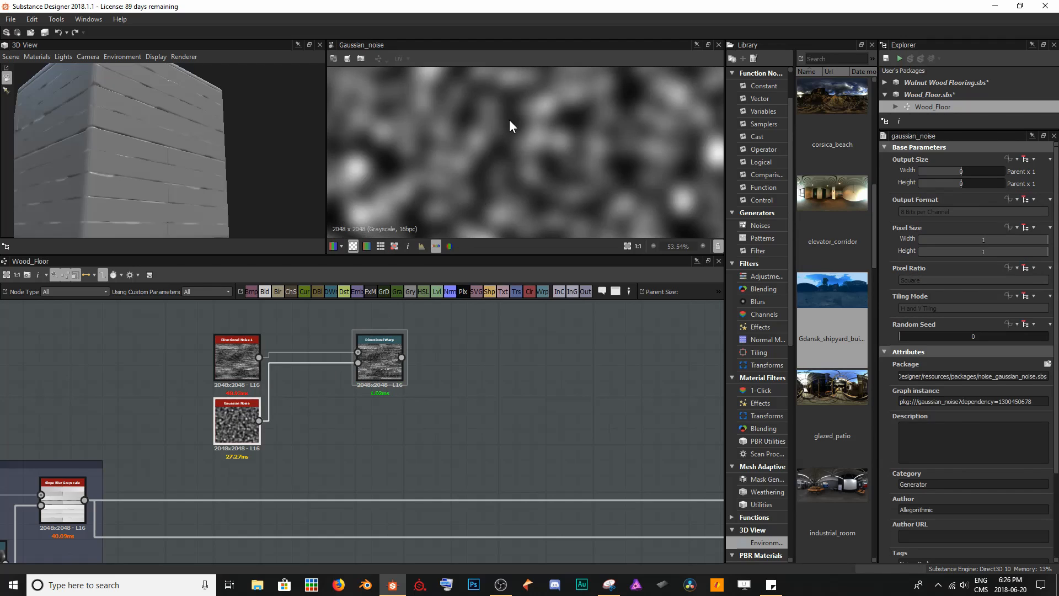
# Set the Directional Warp's Intensity to 38.66 and its Warp Angle to 38 degrees
pyautogui.doubleClick(391, 365)
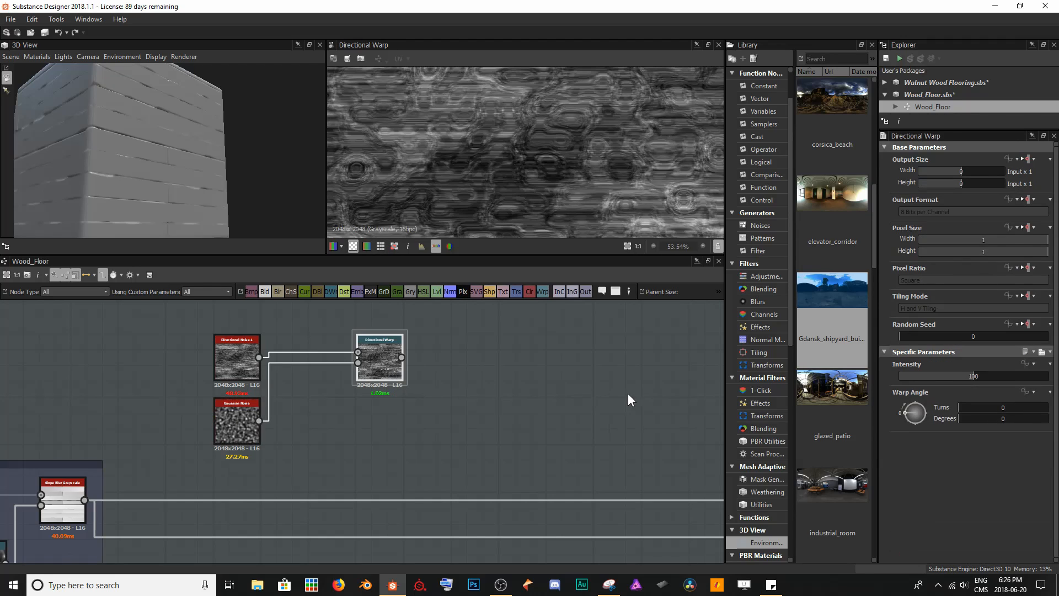
pyautogui.moveTo(958, 375); pyautogui.dragTo(928, 382)
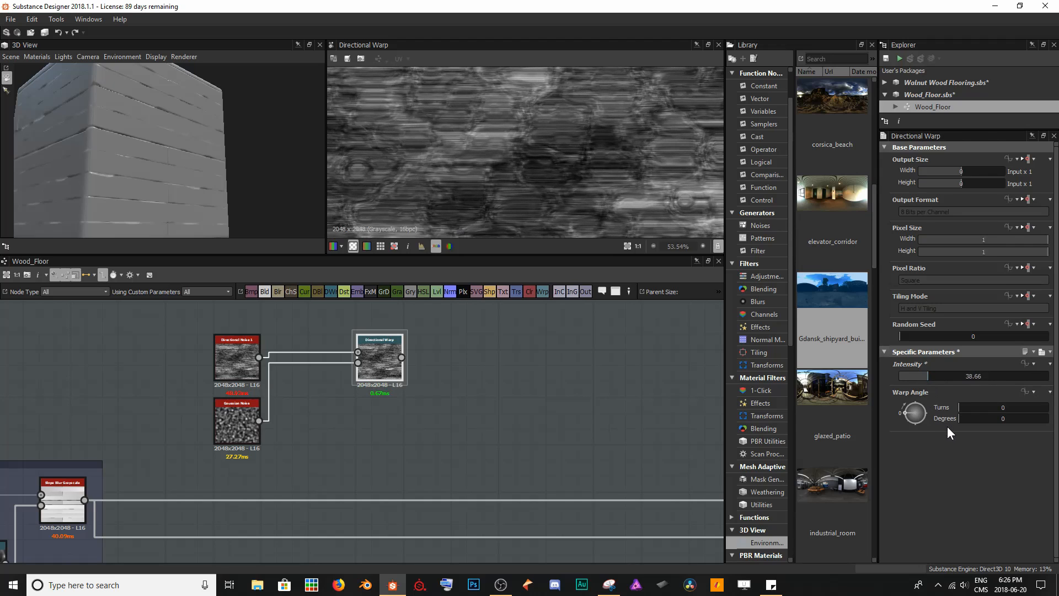
pyautogui.moveTo(962, 419); pyautogui.dragTo(968, 417)
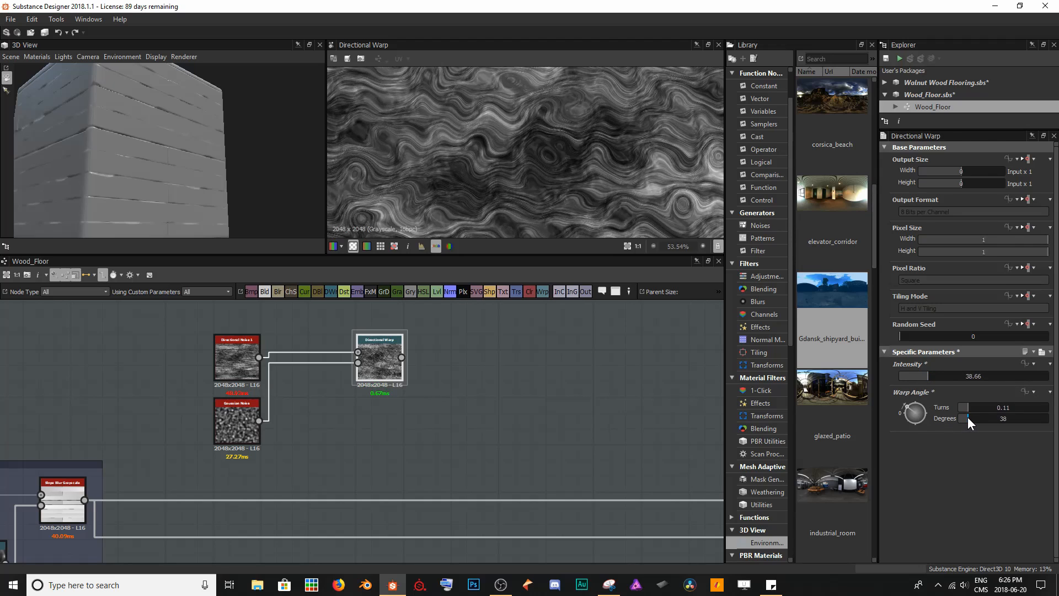
# Set the Directional Warp's Warp Angle to 90 degrees and lower its Intensity to about 13.38
pyautogui.click(967, 417)
pyautogui.write('90')
pyautogui.press('Return')
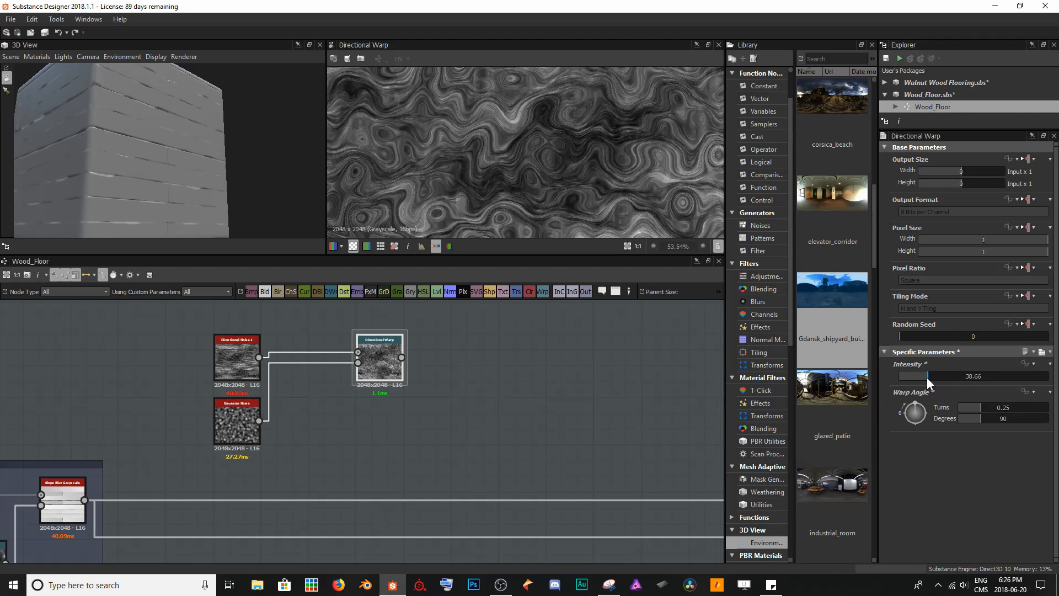
pyautogui.moveTo(927, 377); pyautogui.dragTo(909, 383)
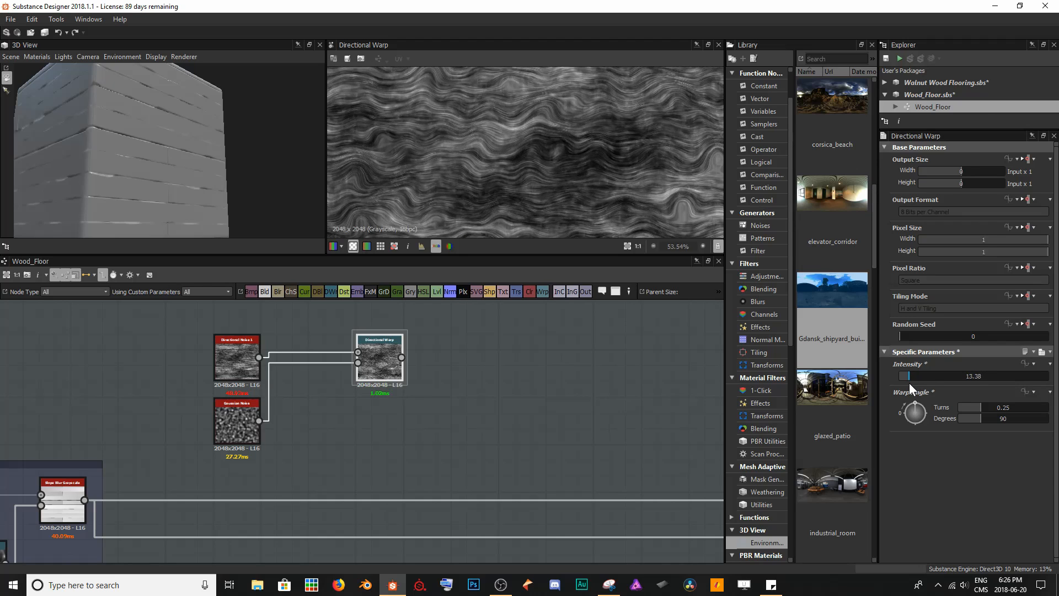
pyautogui.scroll(-2, 515, 134)
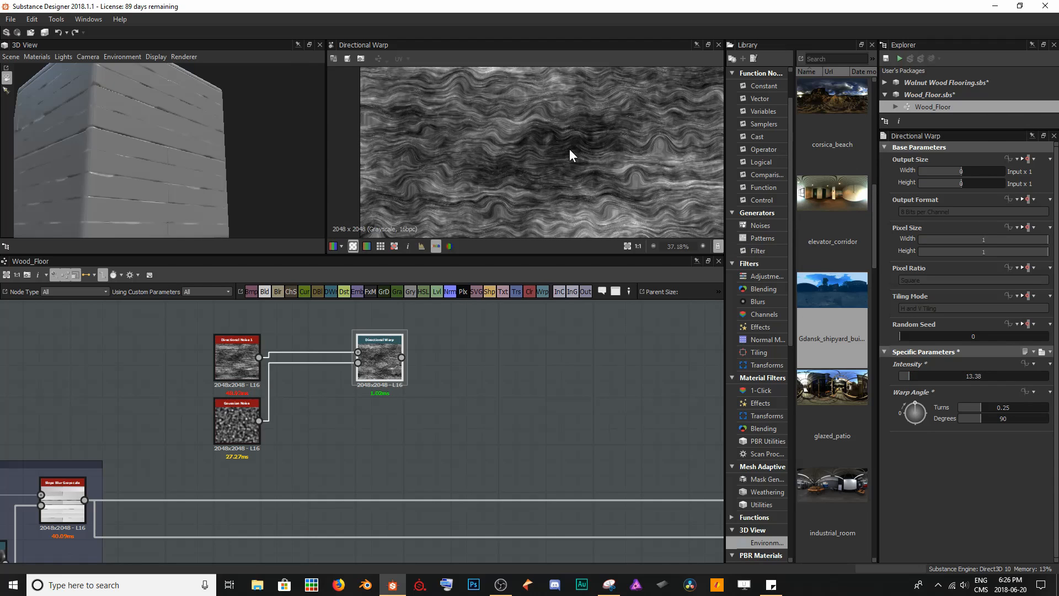
pyautogui.scroll(1, 559, 155)
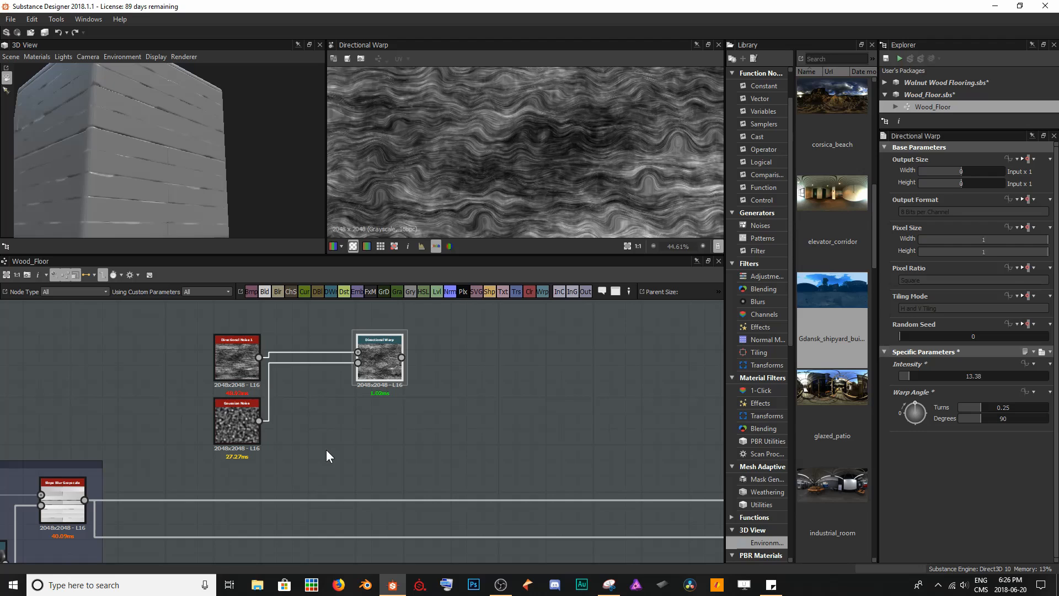
# Set the Gaussian Noise's Scale to 22 and check the warped streaks in the 2D view
pyautogui.click(218, 425)
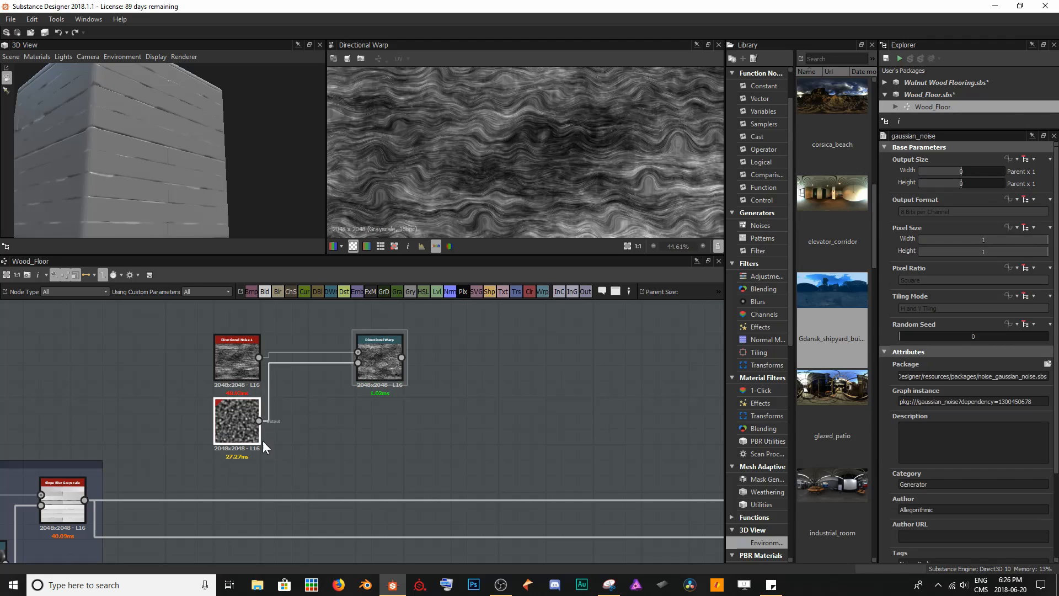
pyautogui.scroll(-3, 943, 413)
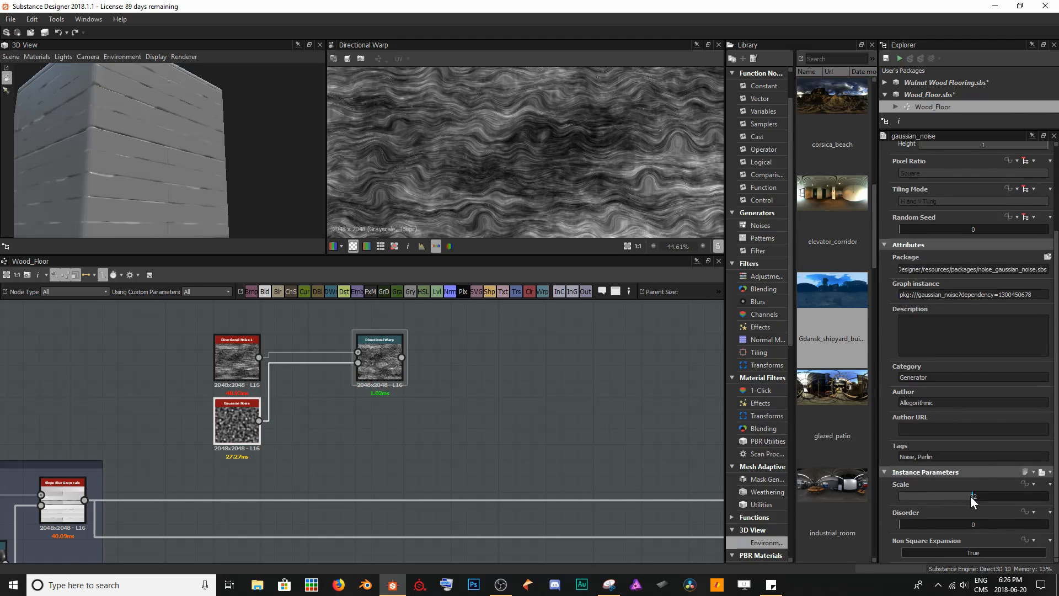
pyautogui.moveTo(971, 495); pyautogui.dragTo(948, 494)
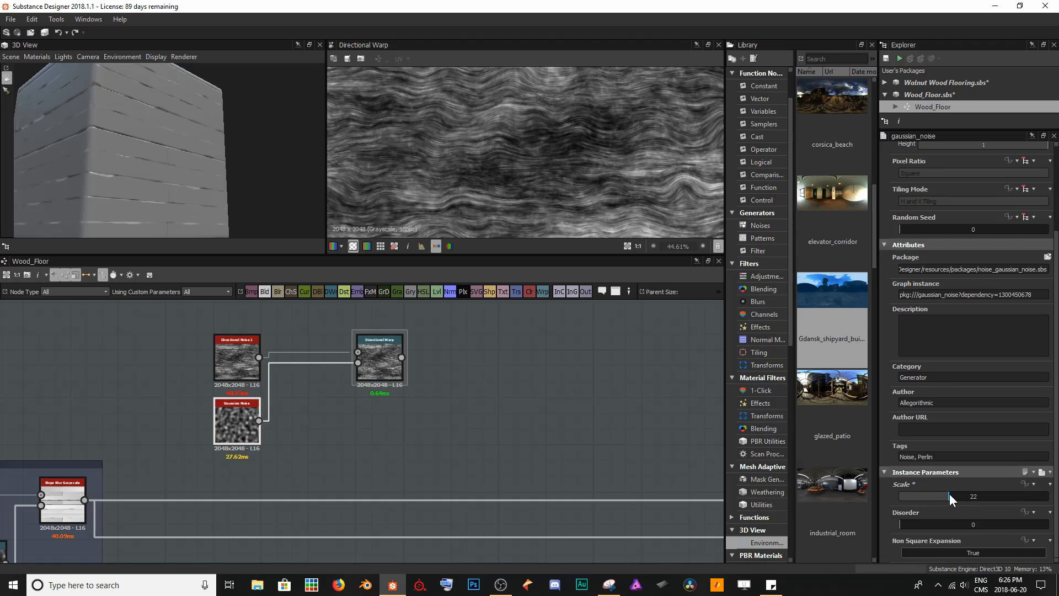
pyautogui.scroll(-3, 603, 154)
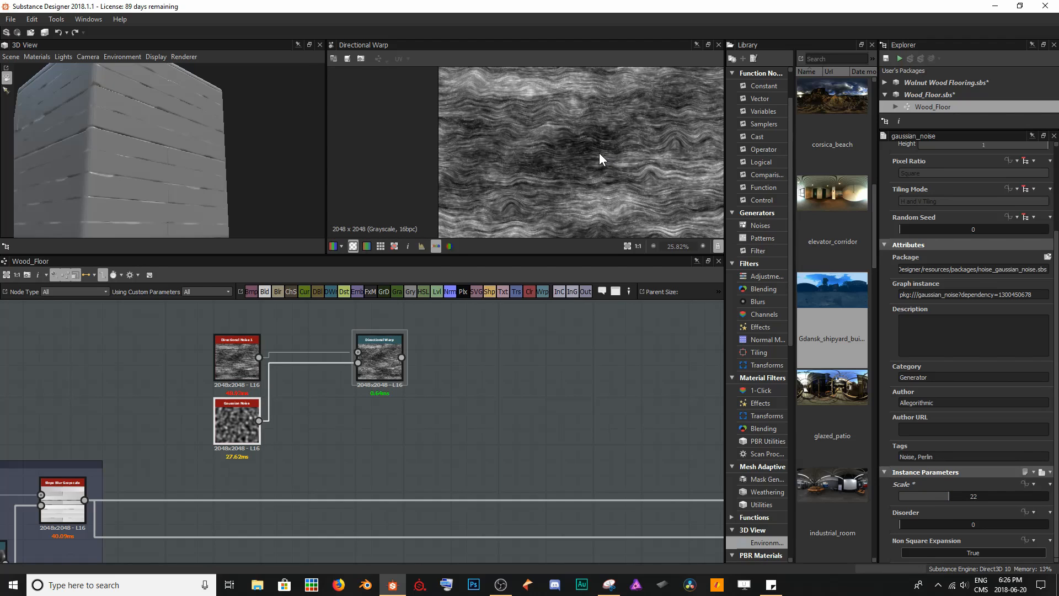
pyautogui.scroll(1, 599, 152)
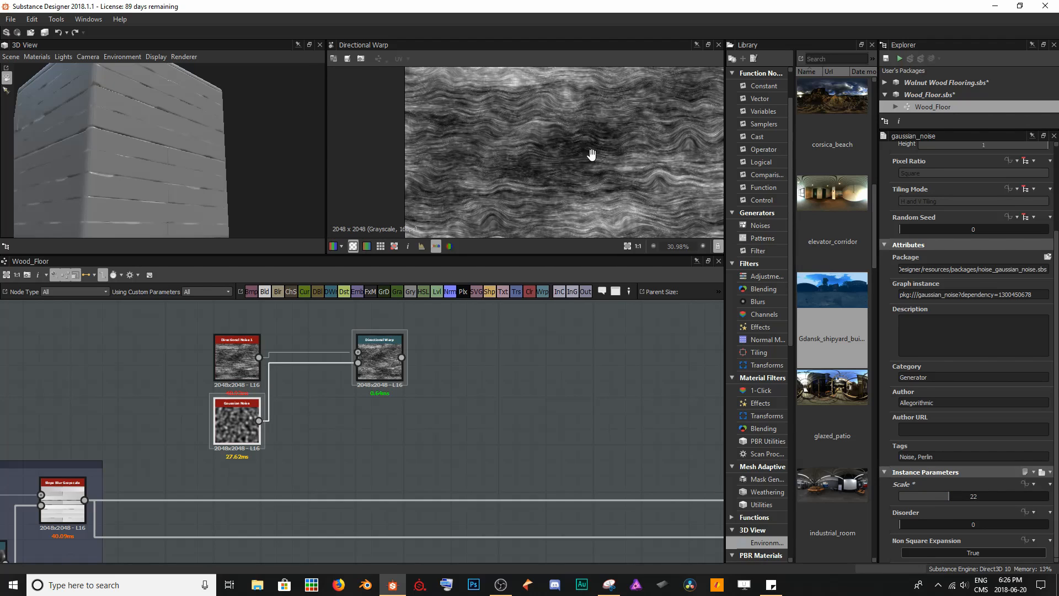
pyautogui.moveTo(599, 153); pyautogui.dragTo(553, 145, button='middle')
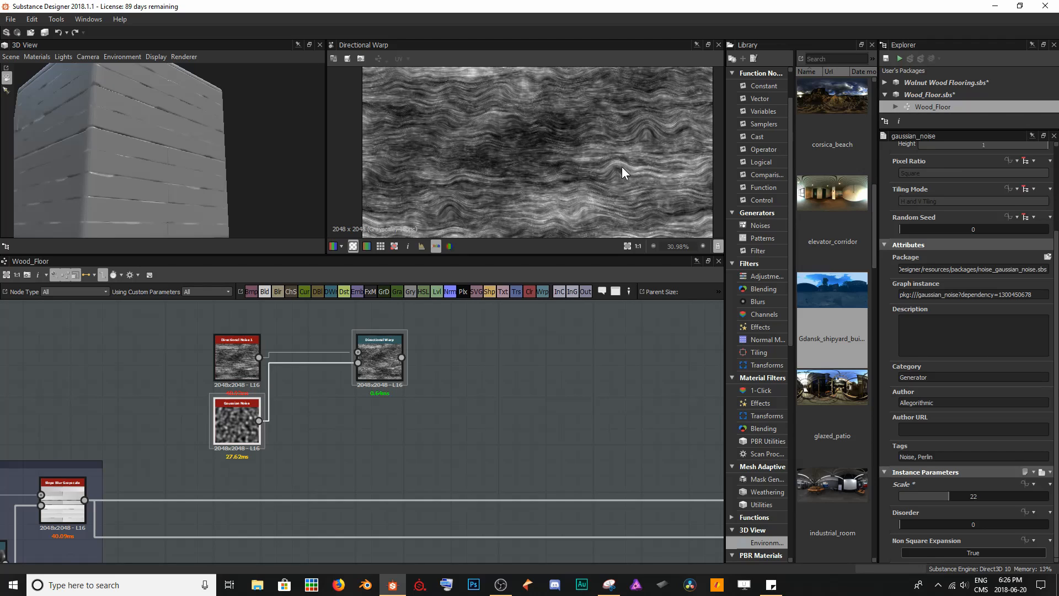
# Move the planks' Normal node closer to the Slope Blur node
pyautogui.moveTo(561, 427); pyautogui.dragTo(431, 409, button='middle')
pyautogui.scroll(-2, 447, 415)
pyautogui.moveTo(574, 468); pyautogui.dragTo(253, 469)
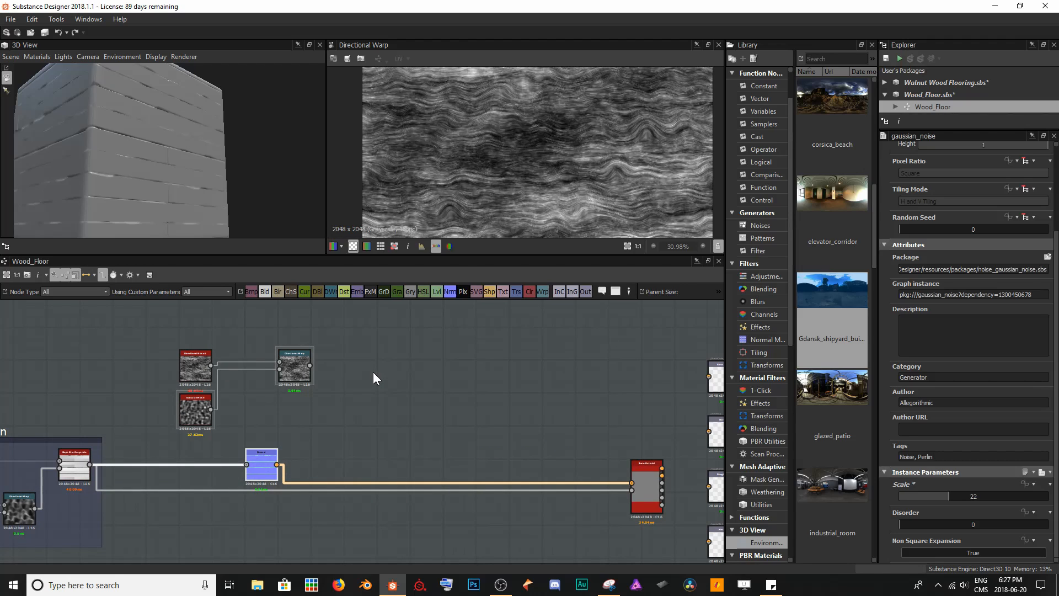
pyautogui.press('space')
pyautogui.write('norma')
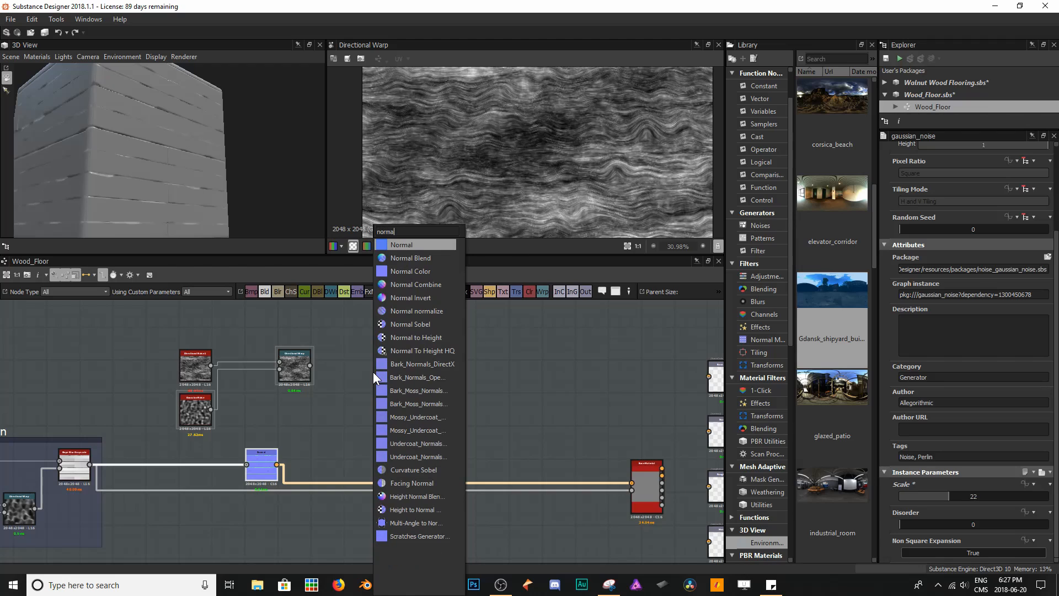
pyautogui.press('Return')
pyautogui.press('Delete')
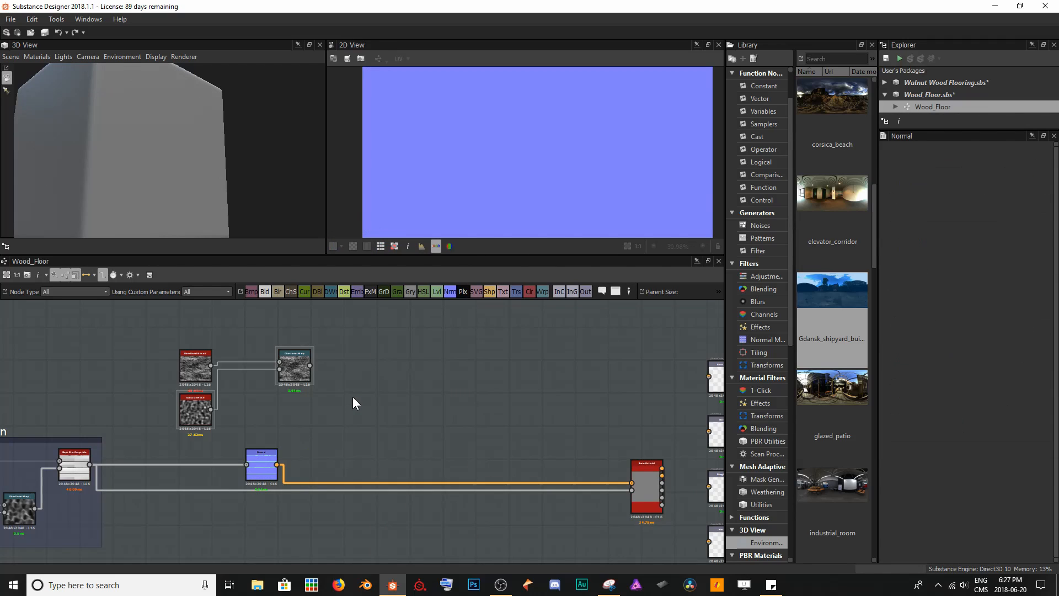
# Add a Normal node fed by the Directional Warp and compare its grain normals with the warped noise in the 2D view
pyautogui.press('space')
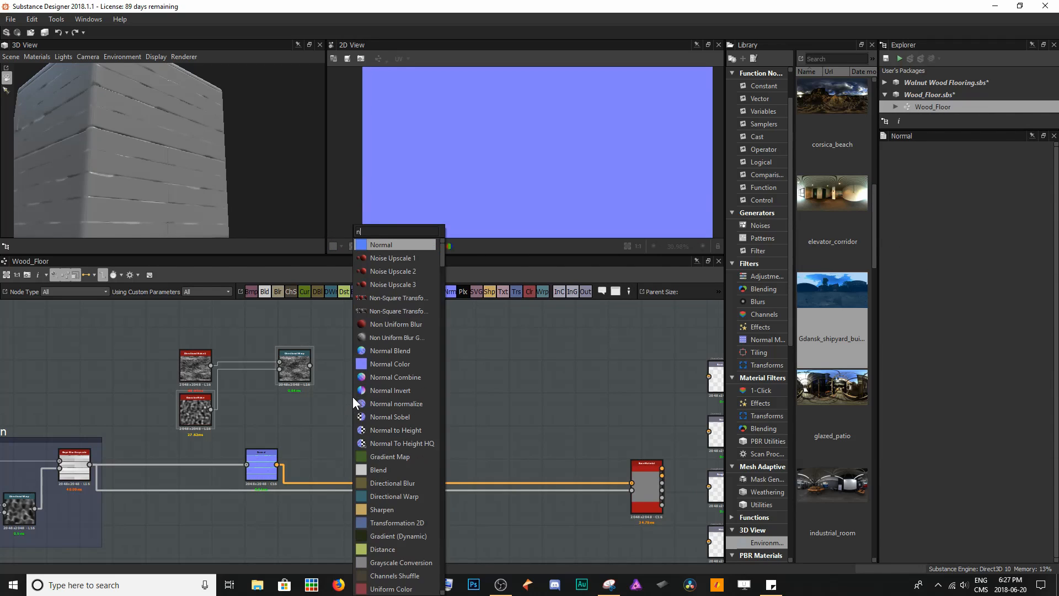
pyautogui.press('Escape')
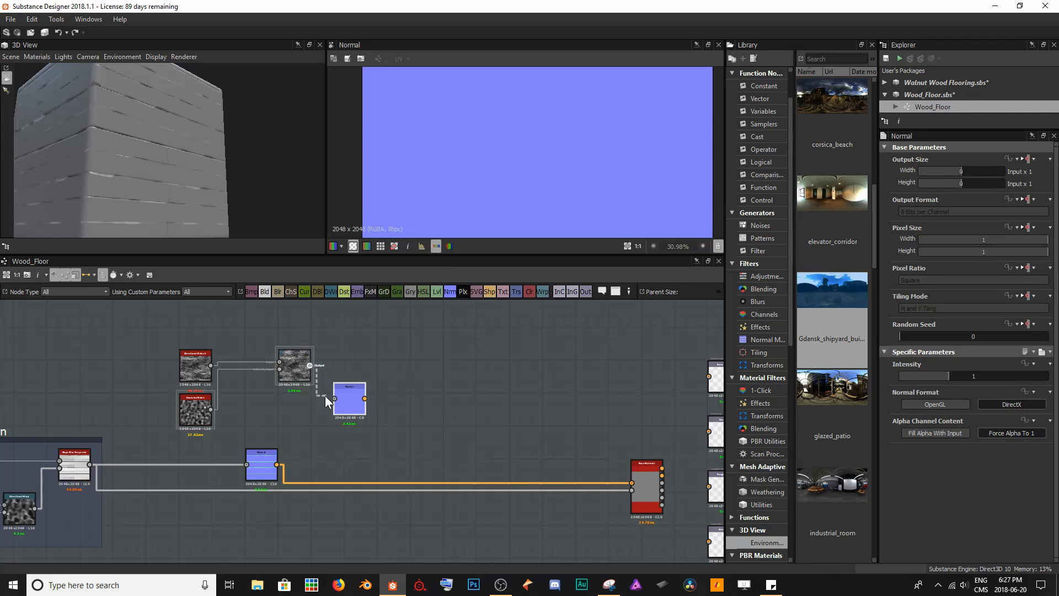
pyautogui.moveTo(341, 398); pyautogui.dragTo(341, 398)
pyautogui.scroll(5, 471, 184)
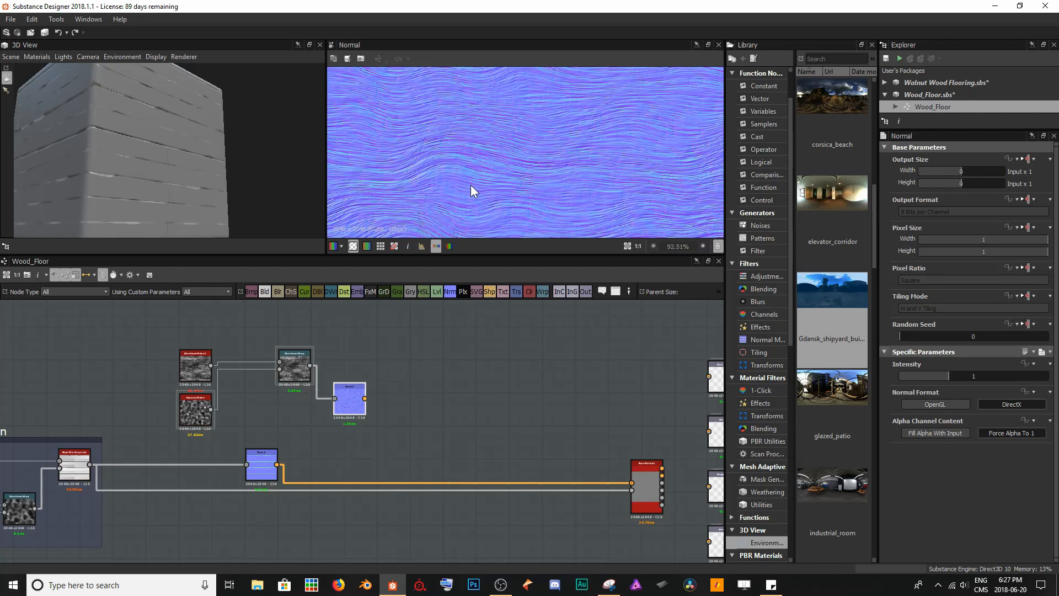
pyautogui.scroll(-2, 449, 184)
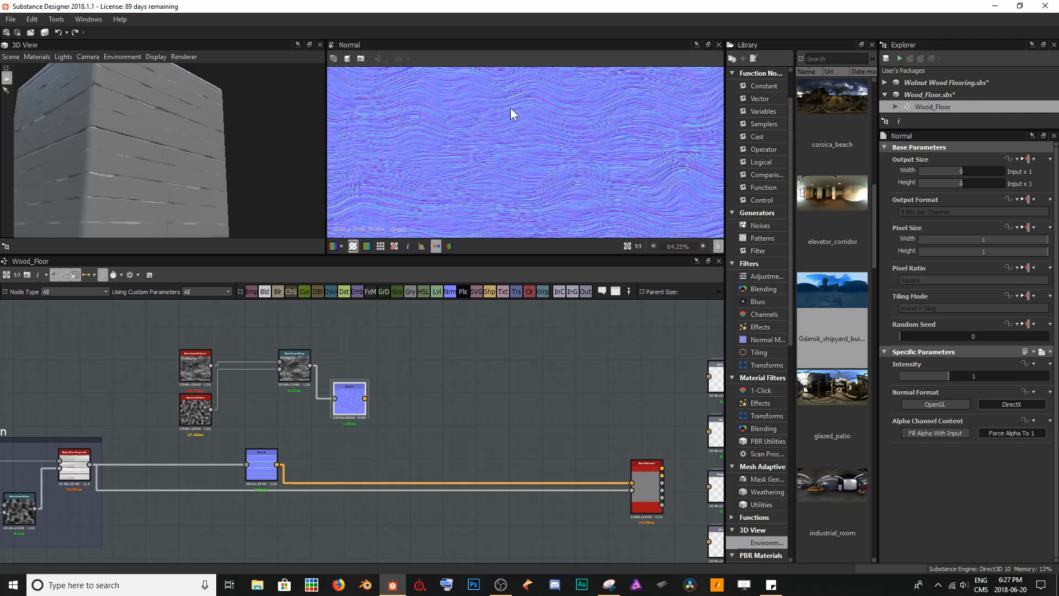
pyautogui.doubleClick(297, 369)
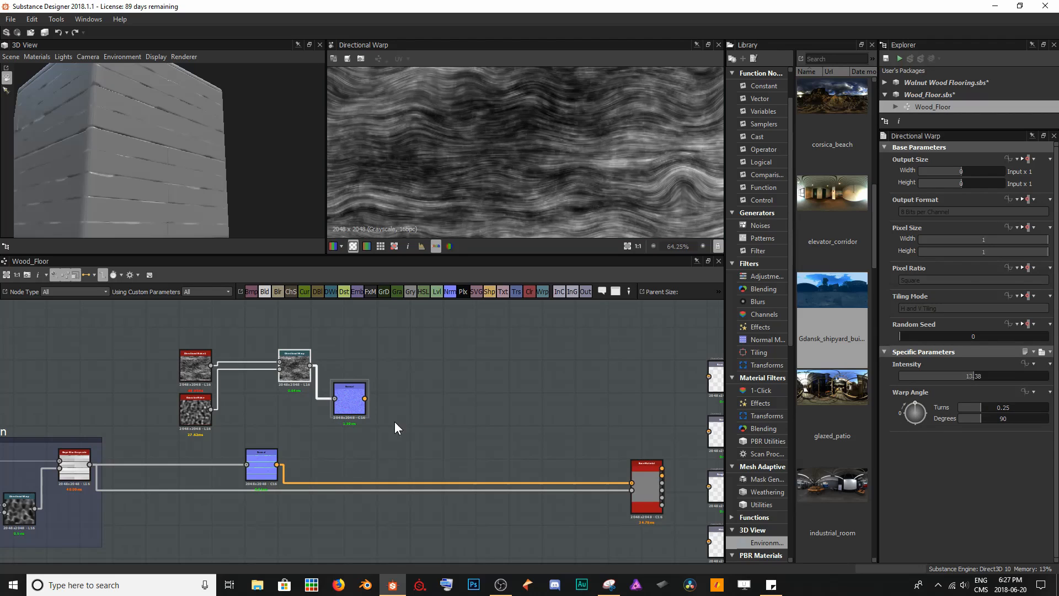
pyautogui.doubleClick(349, 400)
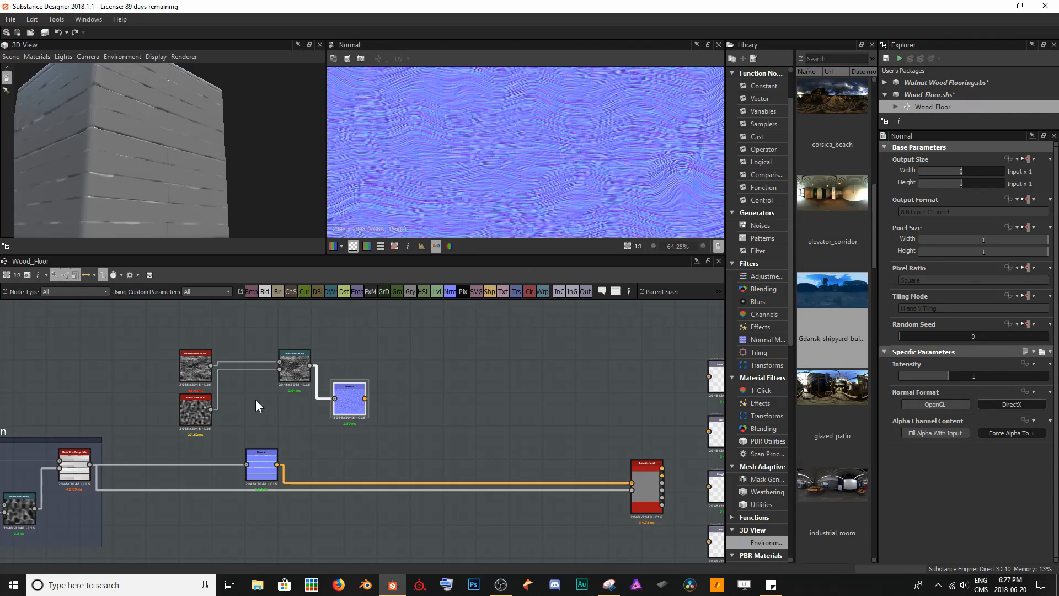
# Align the planks' Normal node beneath the grain's Normal node and preview both normal maps
pyautogui.moveTo(263, 463); pyautogui.dragTo(358, 468)
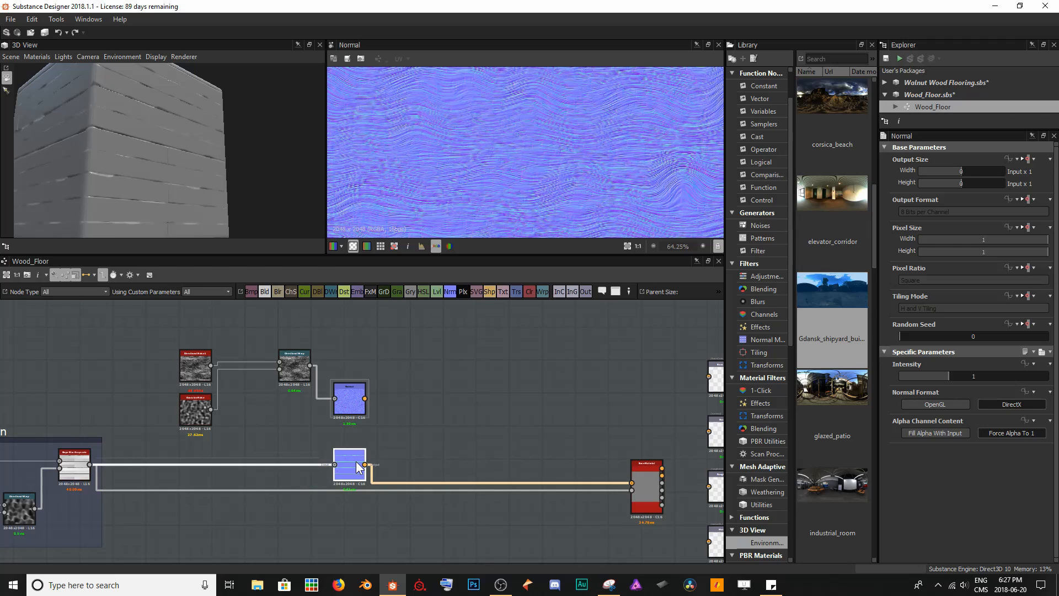
pyautogui.doubleClick(350, 461)
pyautogui.doubleClick(350, 398)
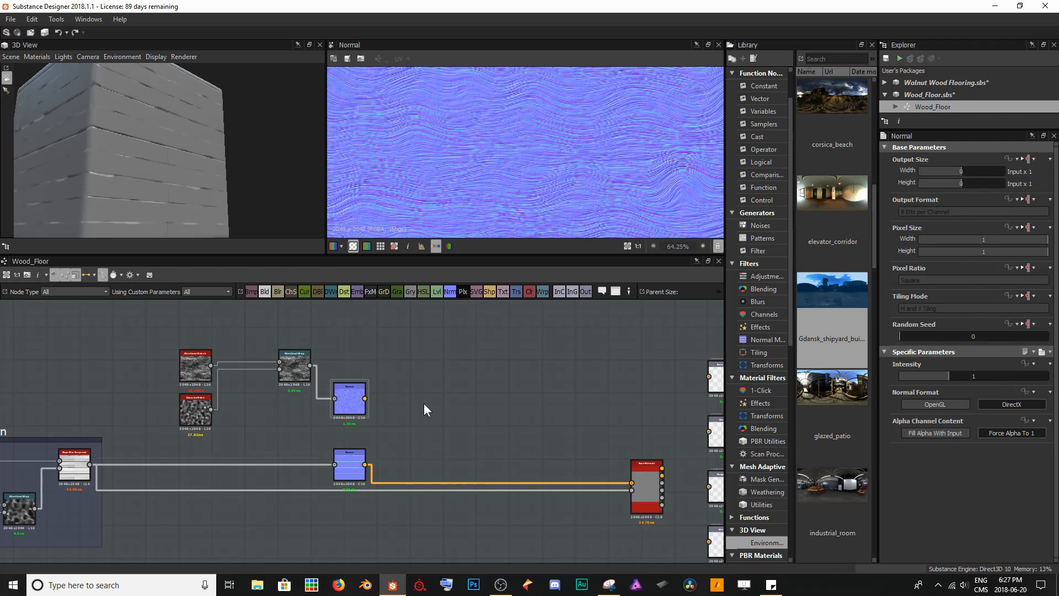
# Add a Normal Combine node between the two Normal nodes and connect the grain's Normal to its upper input
pyautogui.press('space')
pyautogui.write('norma')
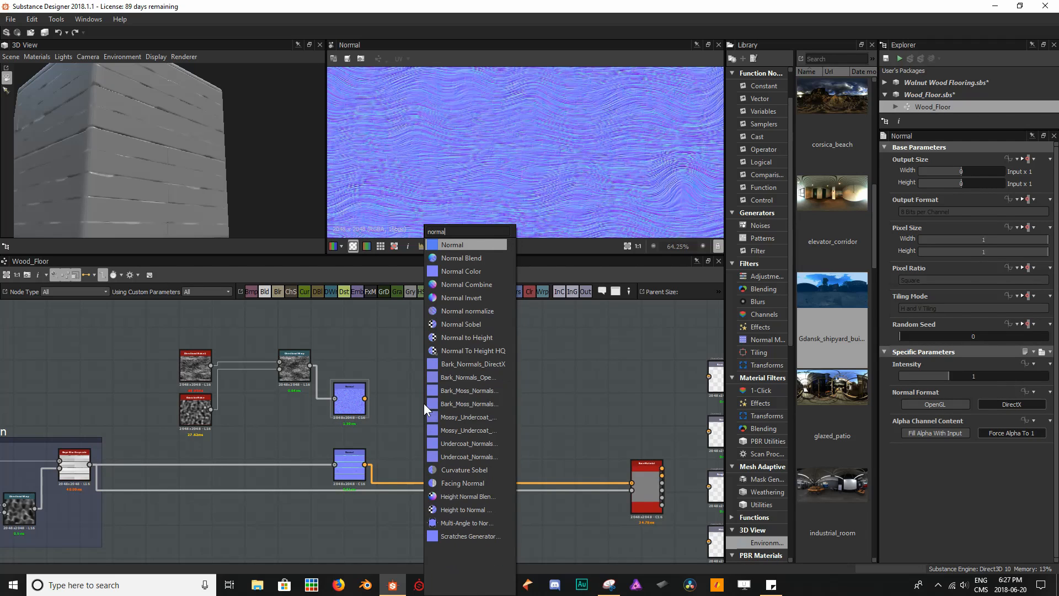
pyautogui.press('Down')
pyautogui.press('Down')
pyautogui.press('Down')
pyautogui.press('Return')
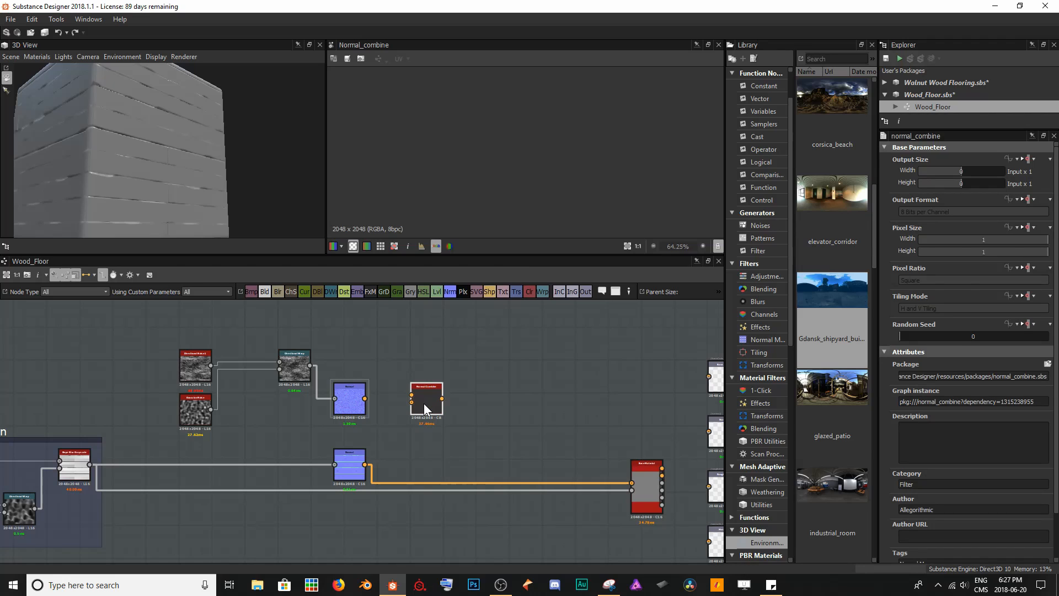
pyautogui.moveTo(426, 410); pyautogui.dragTo(405, 437)
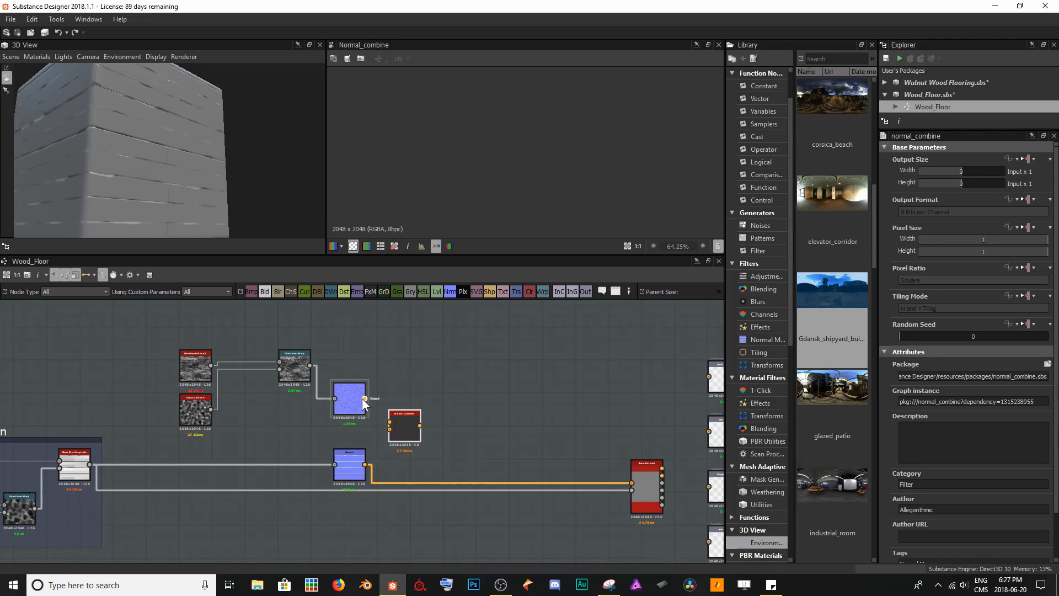
pyautogui.moveTo(393, 345); pyautogui.dragTo(389, 423)
# Connect the planks' Normal node to the Normal Combine's Normal 1 input and inspect the combined map in the 2D view
pyautogui.scroll(5, 396, 458)
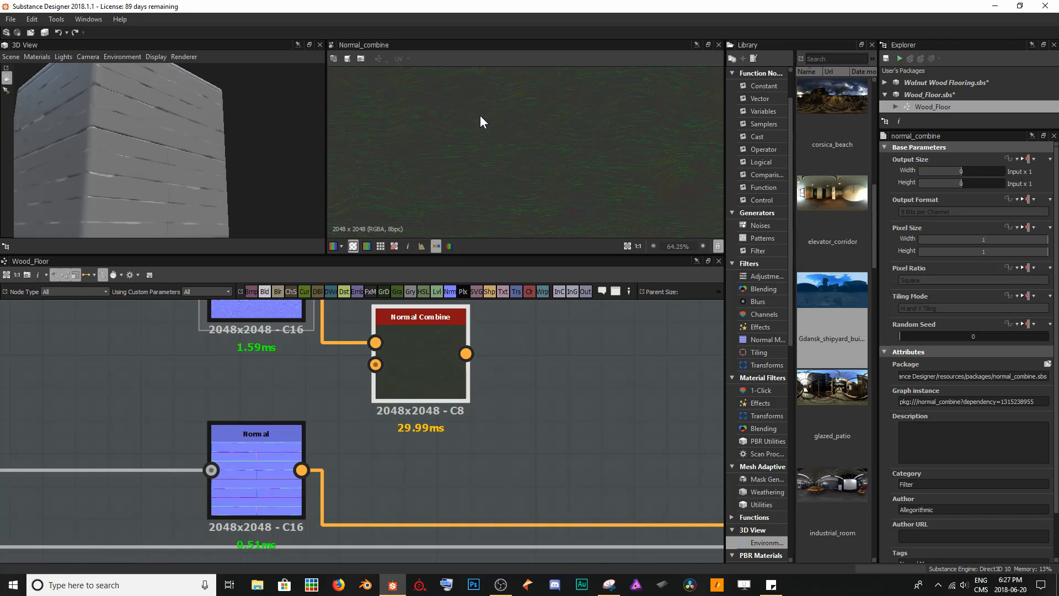
pyautogui.doubleClick(258, 468)
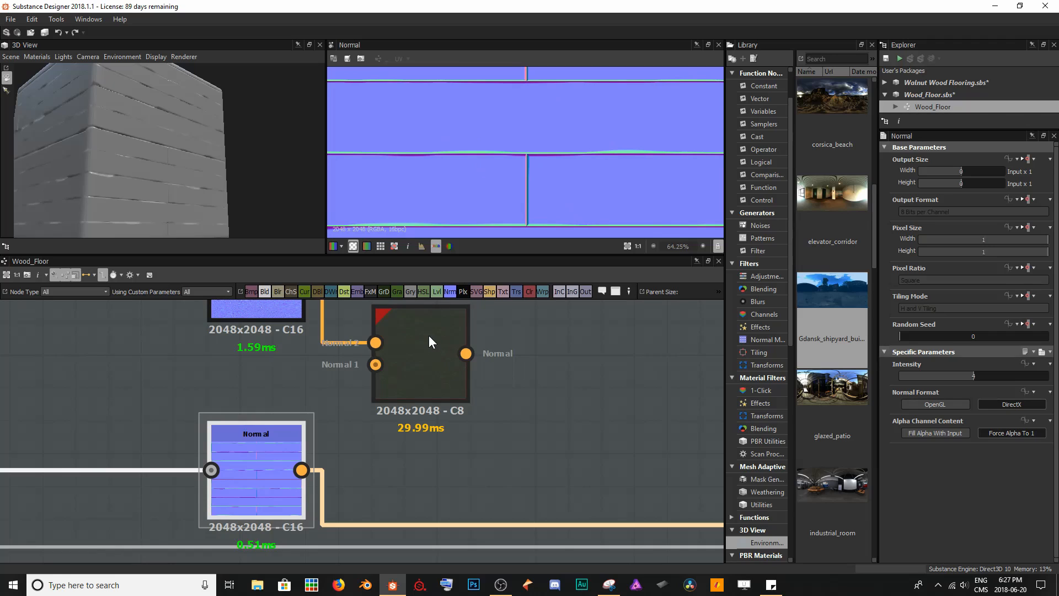
pyautogui.moveTo(438, 348); pyautogui.dragTo(448, 388, button='middle')
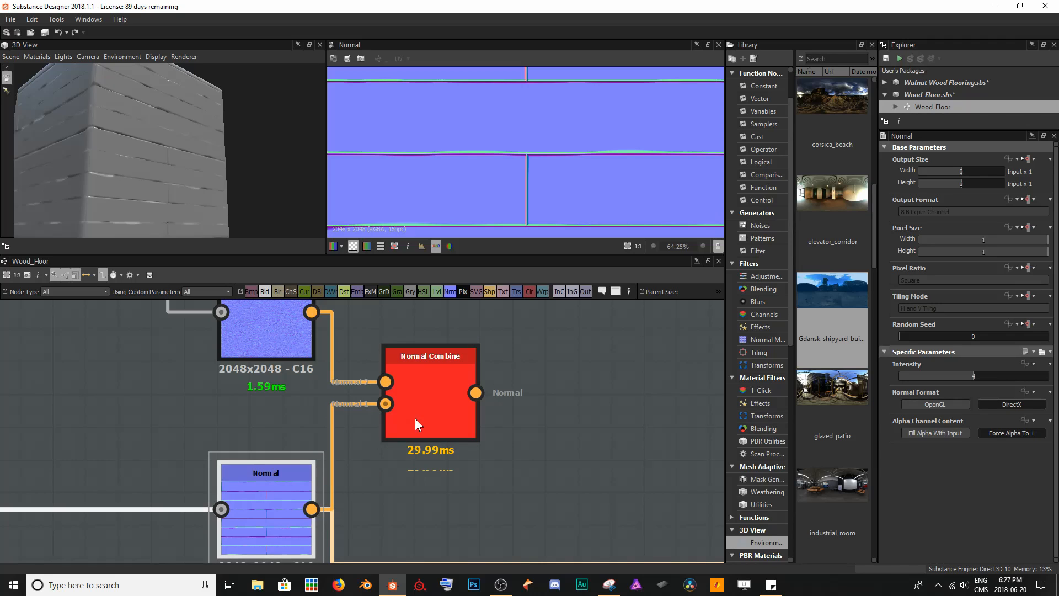
pyautogui.doubleClick(435, 400)
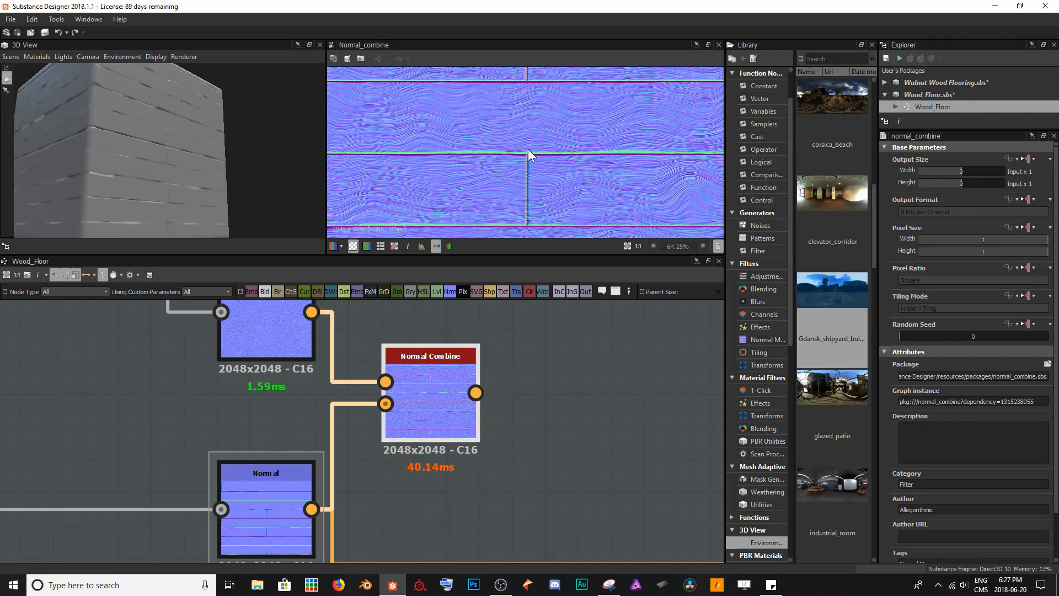
pyautogui.scroll(4, 488, 180)
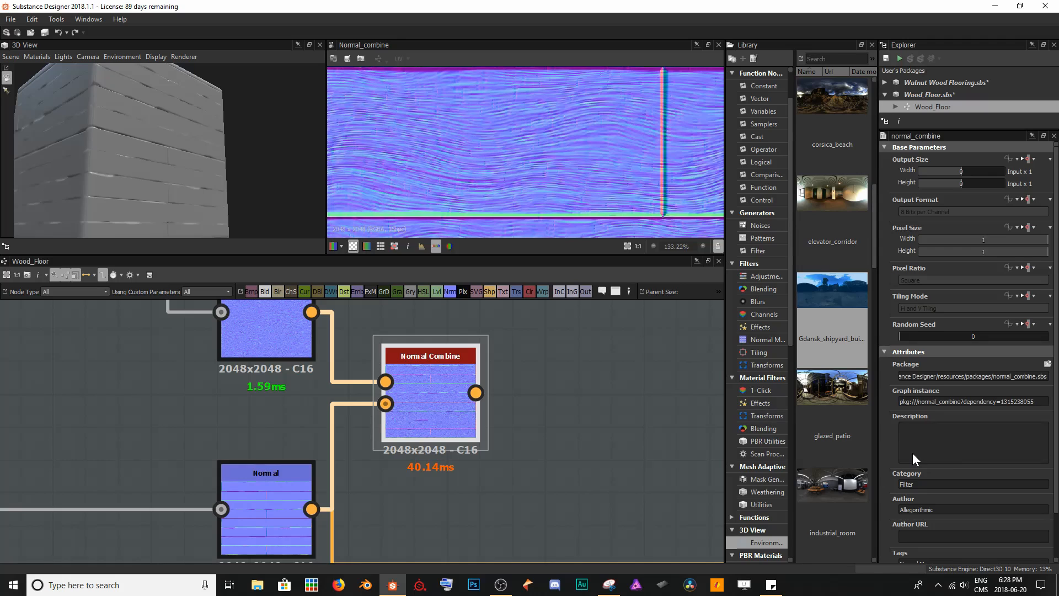
# Set the Normal Combine's Technique to Detail Oriented (High Quality)
pyautogui.scroll(-2, 913, 453)
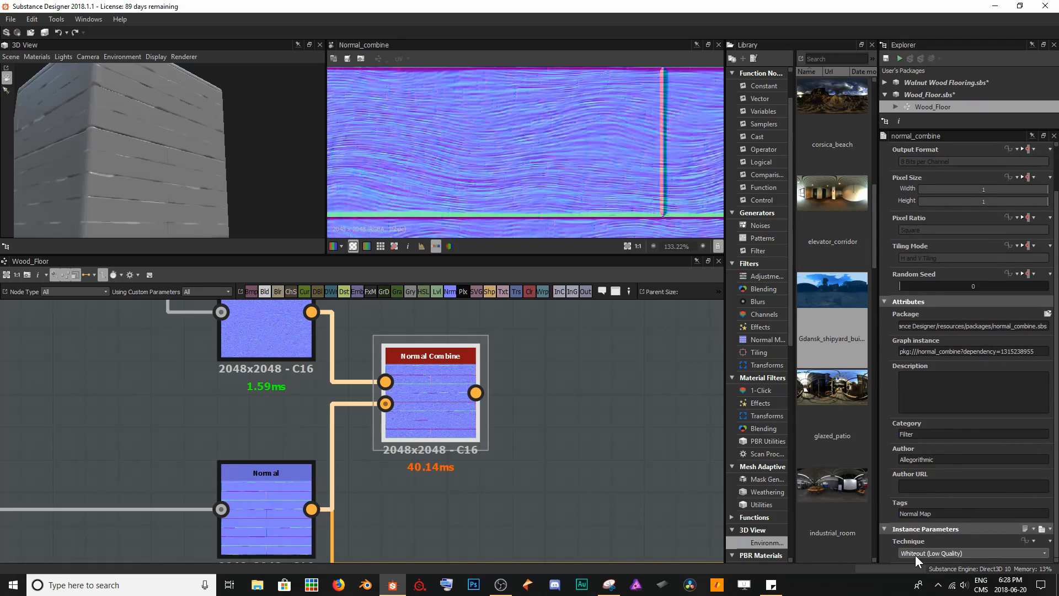
pyautogui.click(952, 554)
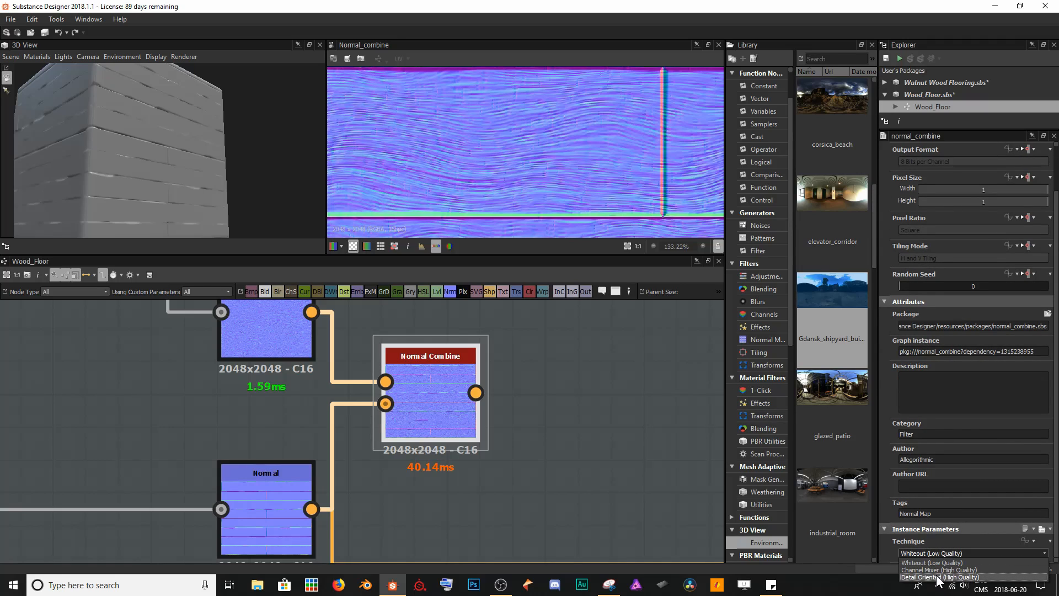
pyautogui.click(937, 577)
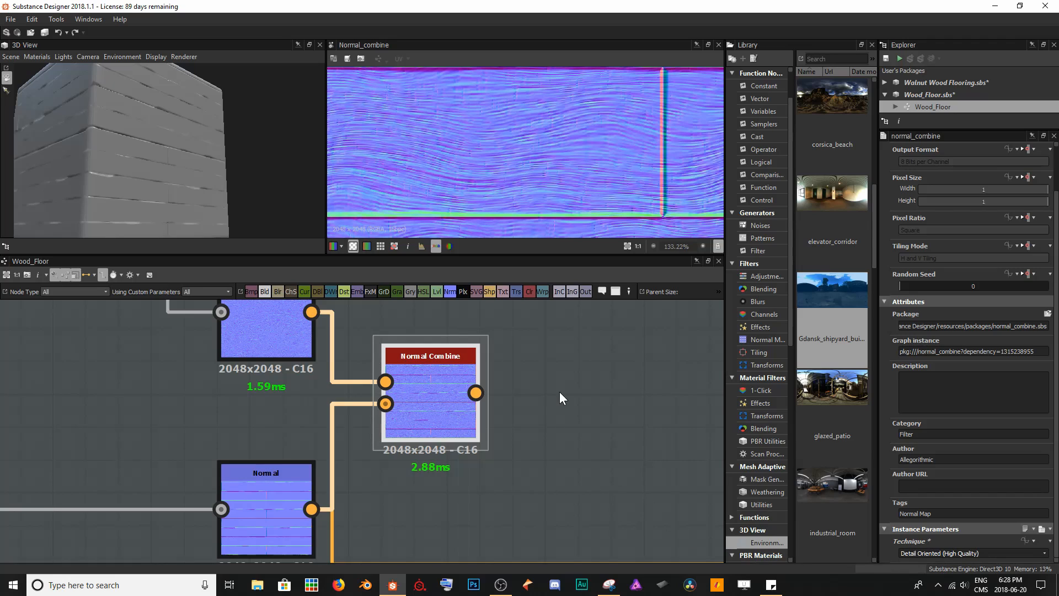
# Connect the Normal Combine output to the Base Material's Normal input and inspect the grain on the 3D model
pyautogui.scroll(-3, 499, 386)
pyautogui.moveTo(555, 403); pyautogui.dragTo(244, 392, button='middle')
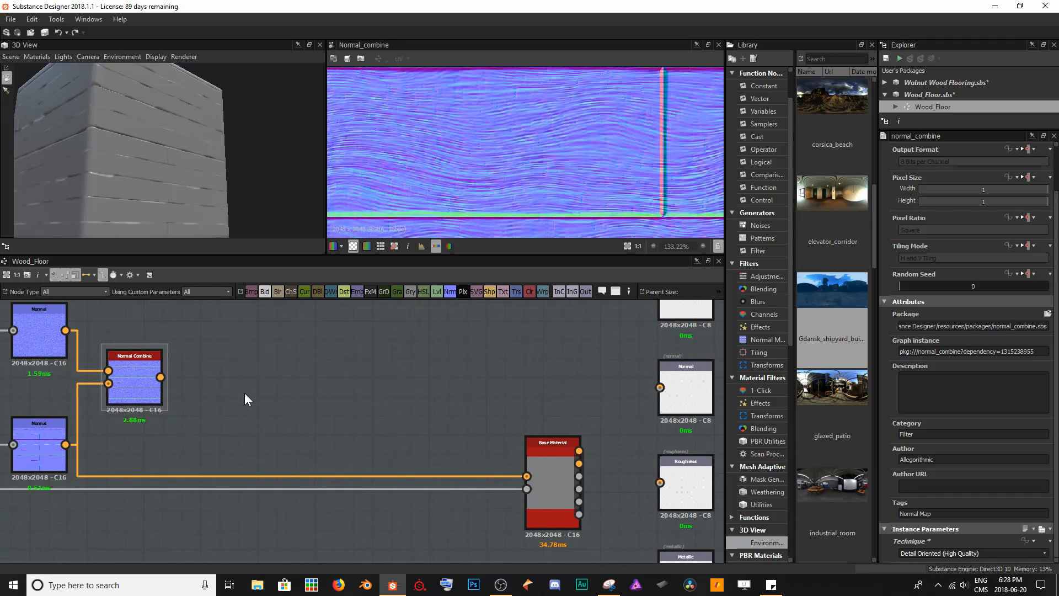
pyautogui.moveTo(161, 378); pyautogui.dragTo(535, 477)
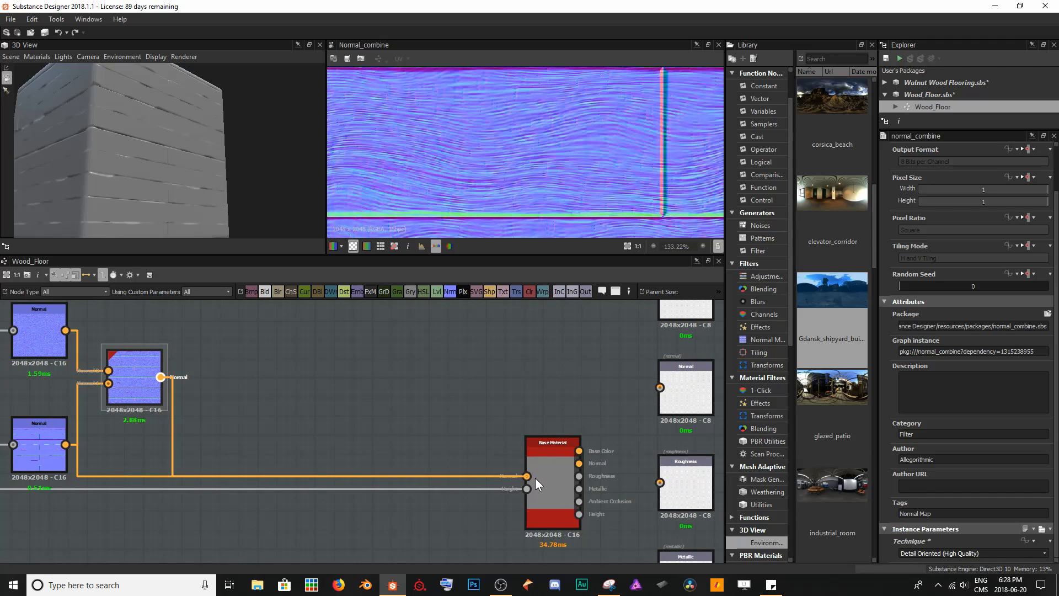
pyautogui.scroll(5, 117, 185)
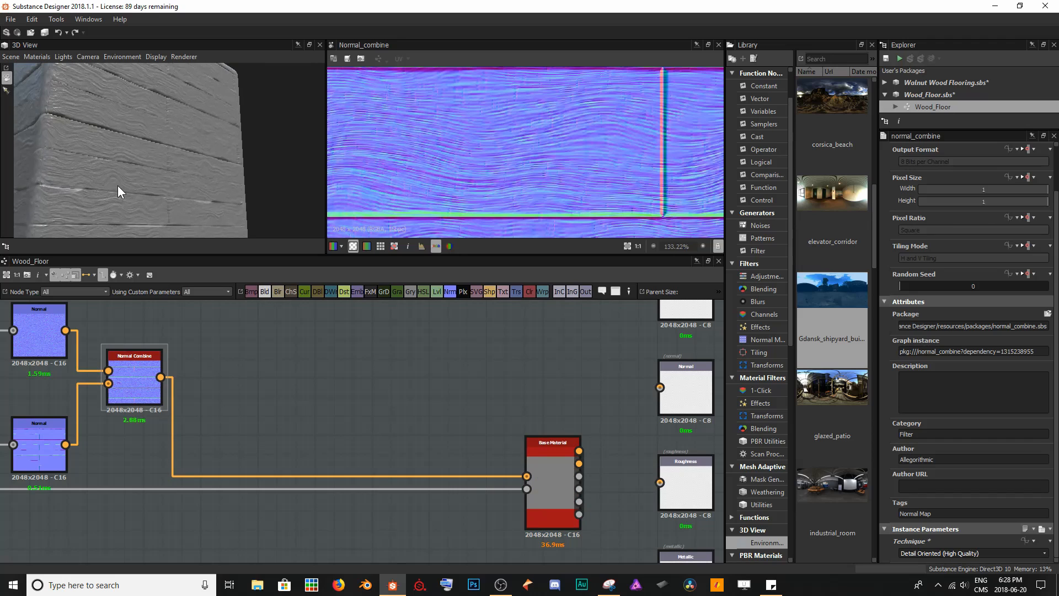
# Set the Intensity of the wood grain's Normal node to 0.2 and inspect the softened grain on the 3D model
pyautogui.moveTo(200, 162); pyautogui.dragTo(231, 205)
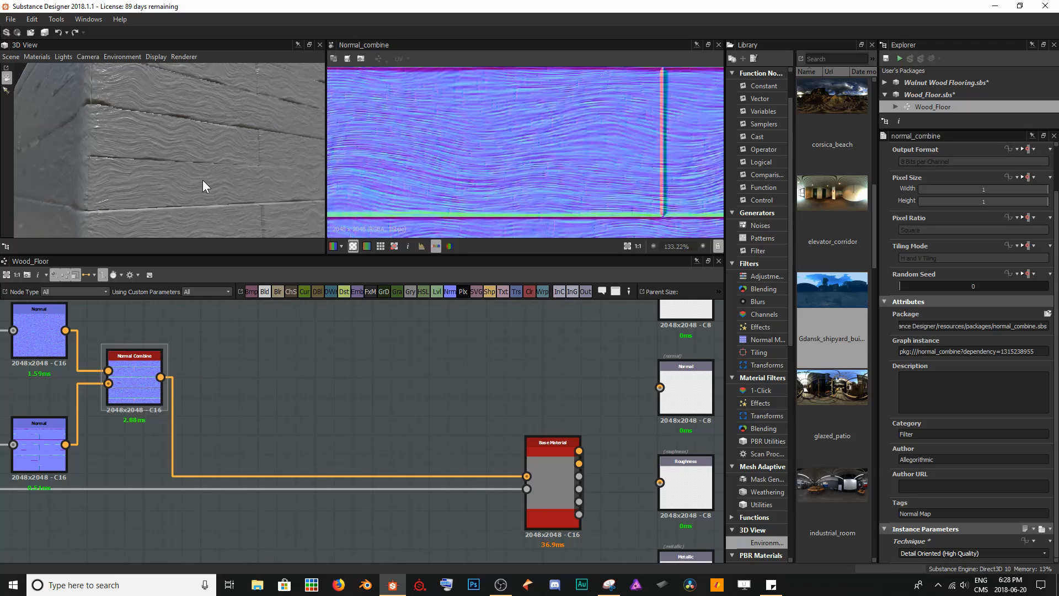
pyautogui.moveTo(203, 180)
pyautogui.mouseDown()
pyautogui.moveTo(155, 164)
pyautogui.moveTo(209, 184)
pyautogui.moveTo(197, 177)
pyautogui.mouseUp()
pyautogui.moveTo(169, 369); pyautogui.dragTo(550, 473, button='middle')
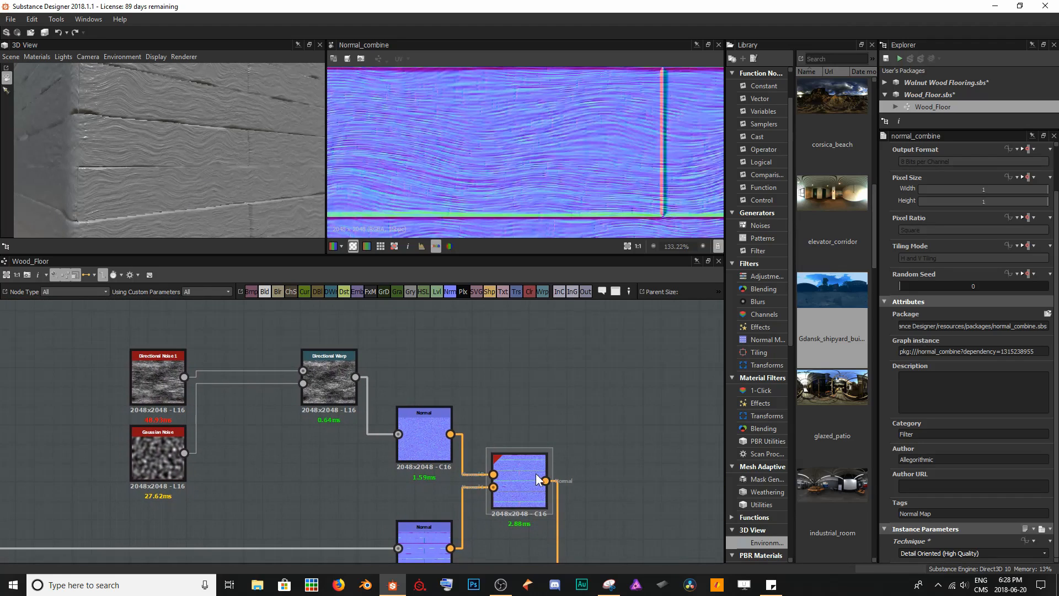
pyautogui.click(178, 389)
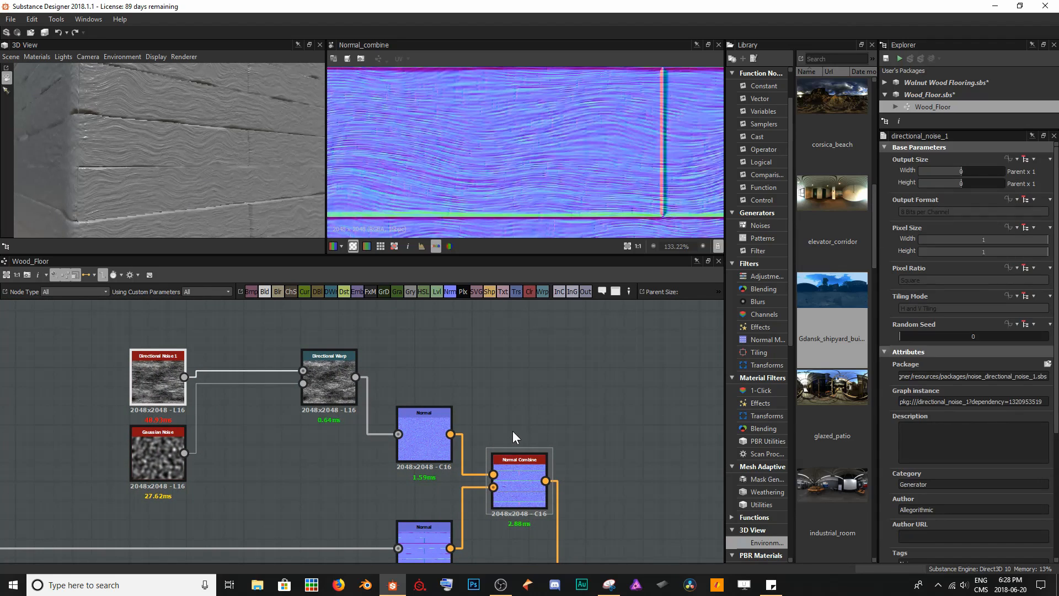
pyautogui.click(276, 419)
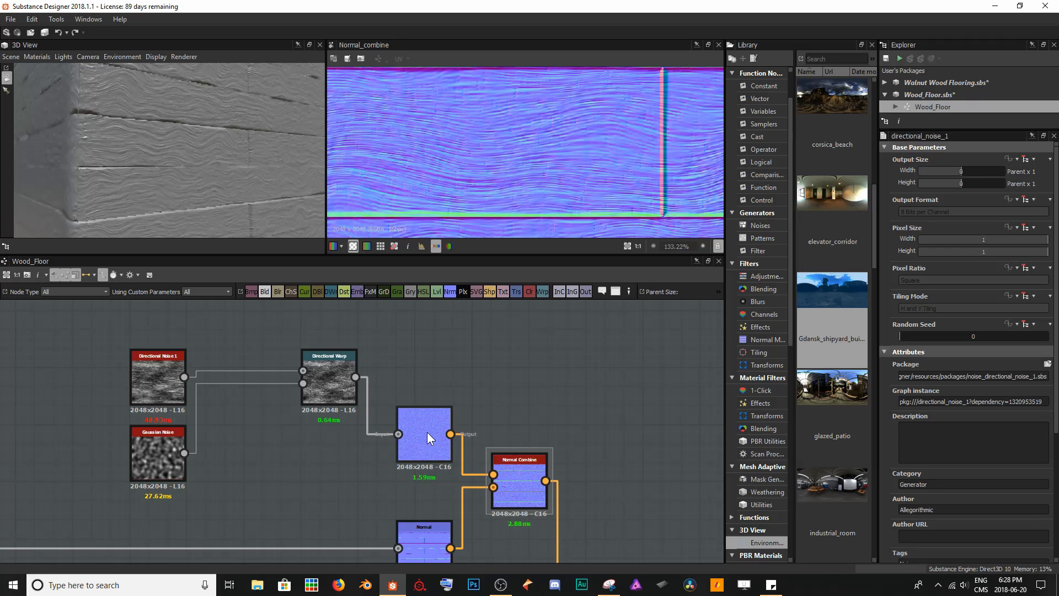
pyautogui.click(427, 432)
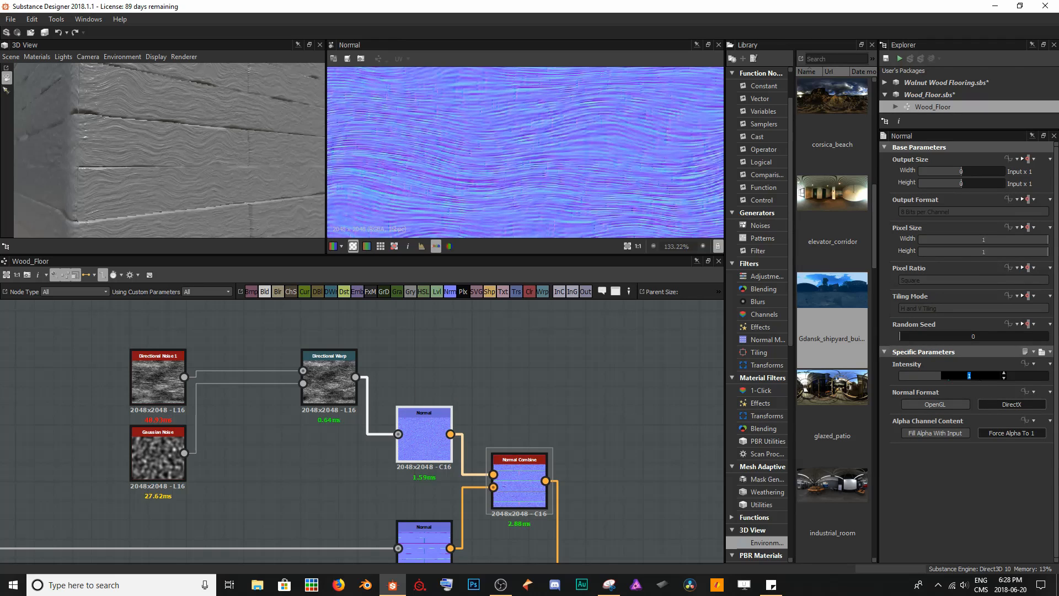
pyautogui.press('Return')
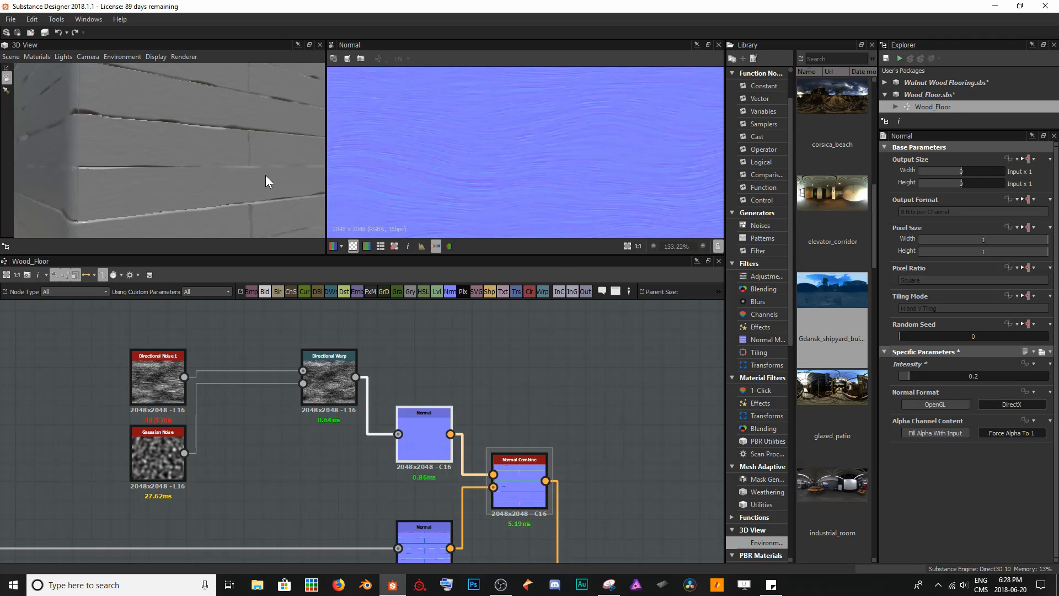
pyautogui.moveTo(266, 176); pyautogui.dragTo(129, 207)
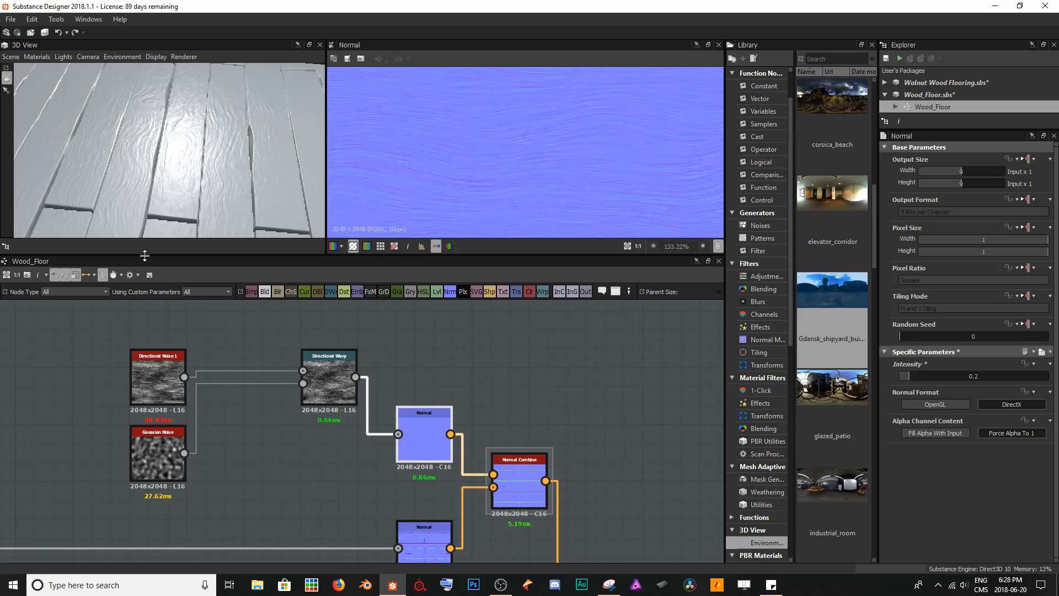
# Set the Directional Warp's Intensity to 17.81, judging the grain's waviness on the 3D planks
pyautogui.click(329, 387)
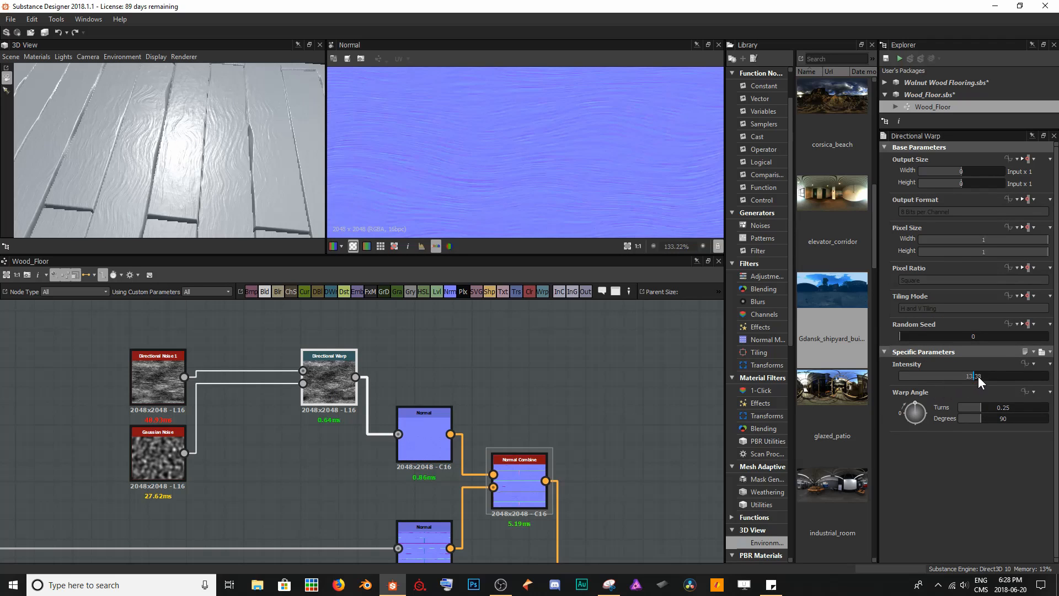
pyautogui.moveTo(978, 376); pyautogui.dragTo(1022, 378)
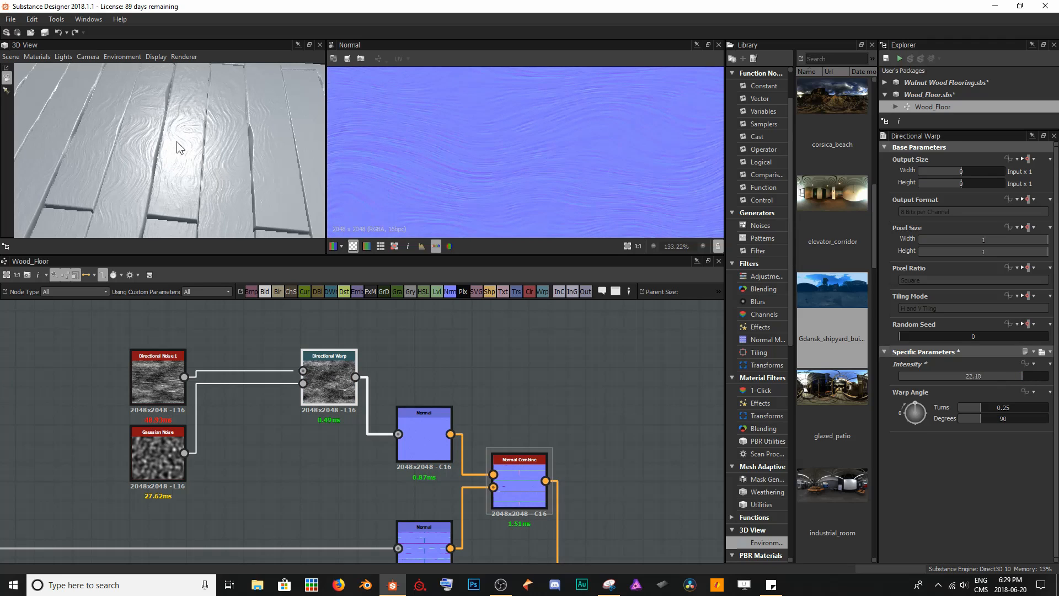
pyautogui.moveTo(176, 141); pyautogui.dragTo(239, 124)
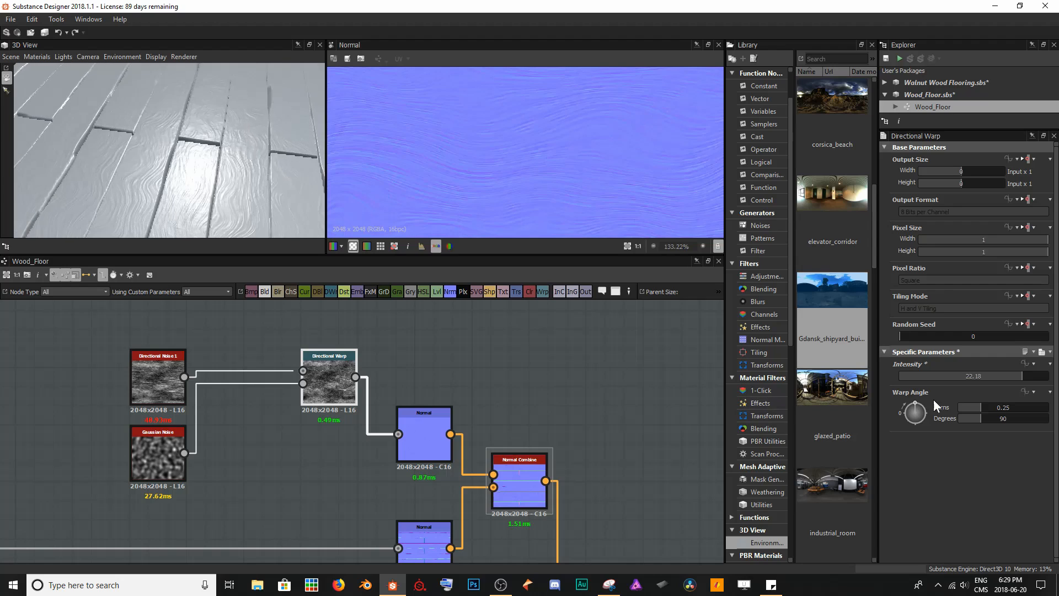
pyautogui.moveTo(1011, 375); pyautogui.dragTo(998, 376)
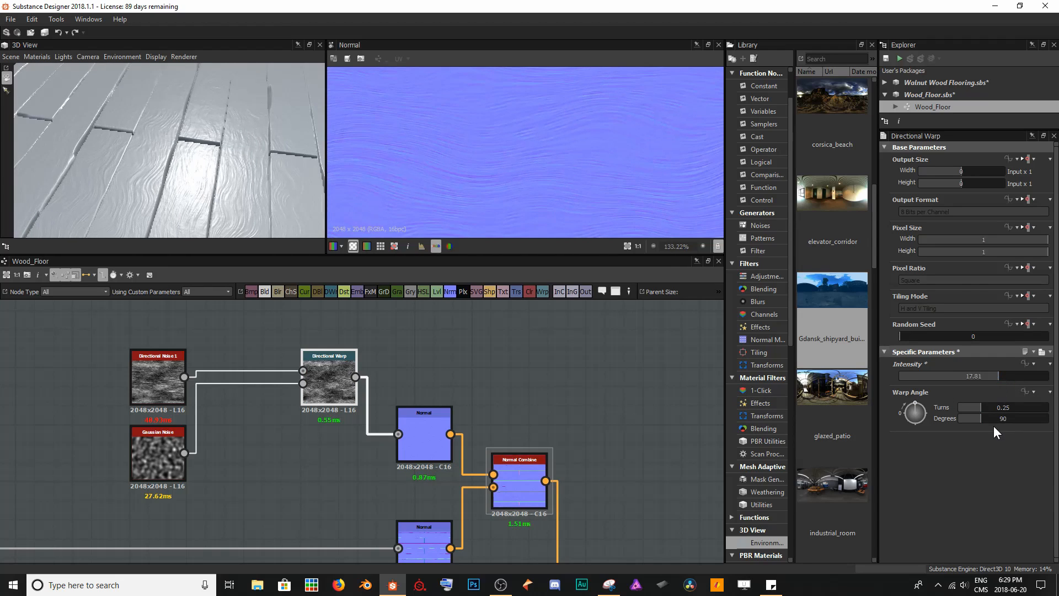
pyautogui.moveTo(982, 415); pyautogui.dragTo(983, 415)
pyautogui.moveTo(277, 210); pyautogui.dragTo(208, 180)
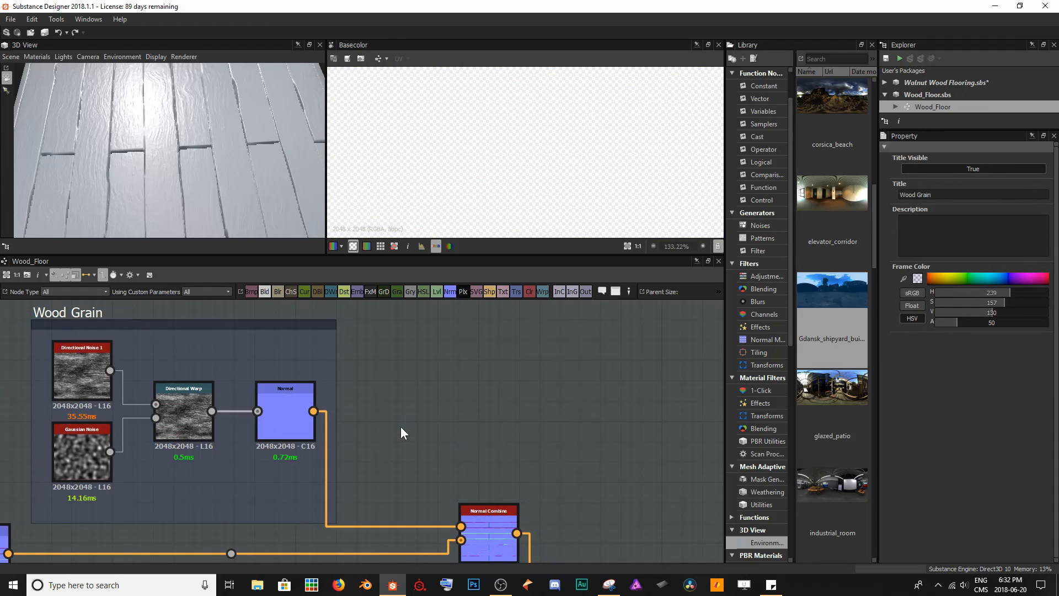
# Examine the Wood Grain Normal map and the Normal Combine map in the 2D view
pyautogui.doubleClick(282, 428)
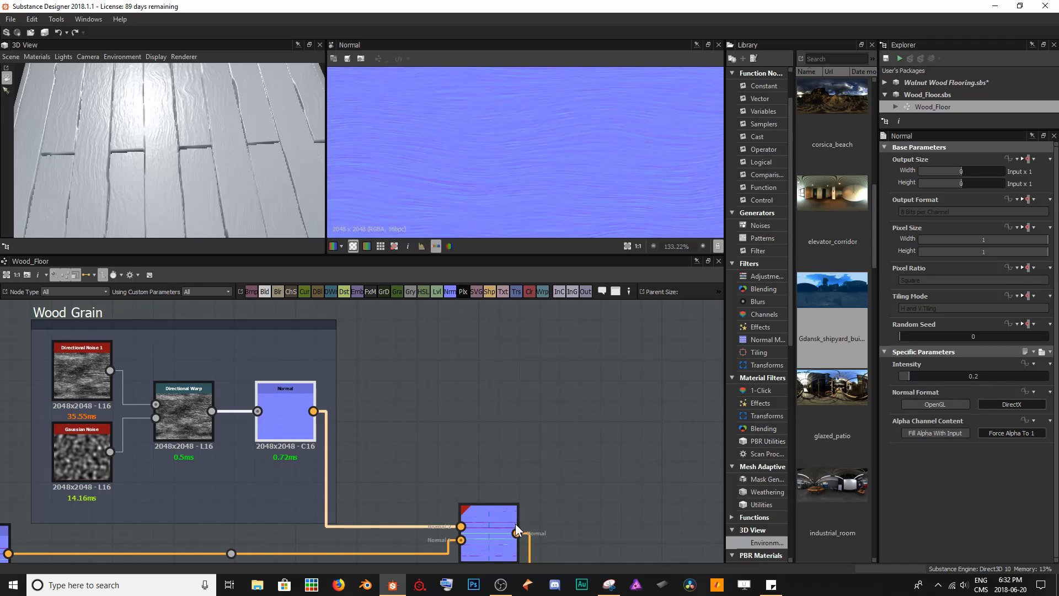
pyautogui.doubleClick(492, 534)
pyautogui.scroll(3, 553, 159)
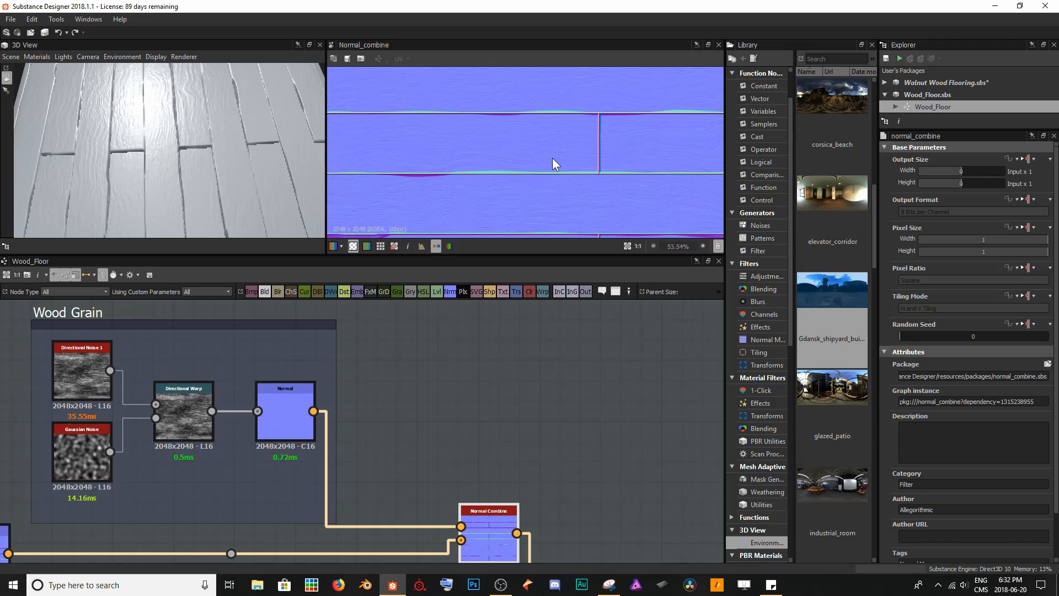
# Move the Base Material and all output nodes farther from the Normal Combine to free up space in the graph
pyautogui.moveTo(590, 473); pyautogui.dragTo(221, 435, button='middle')
pyautogui.scroll(-5, 403, 415)
pyautogui.scroll(-1, 465, 439)
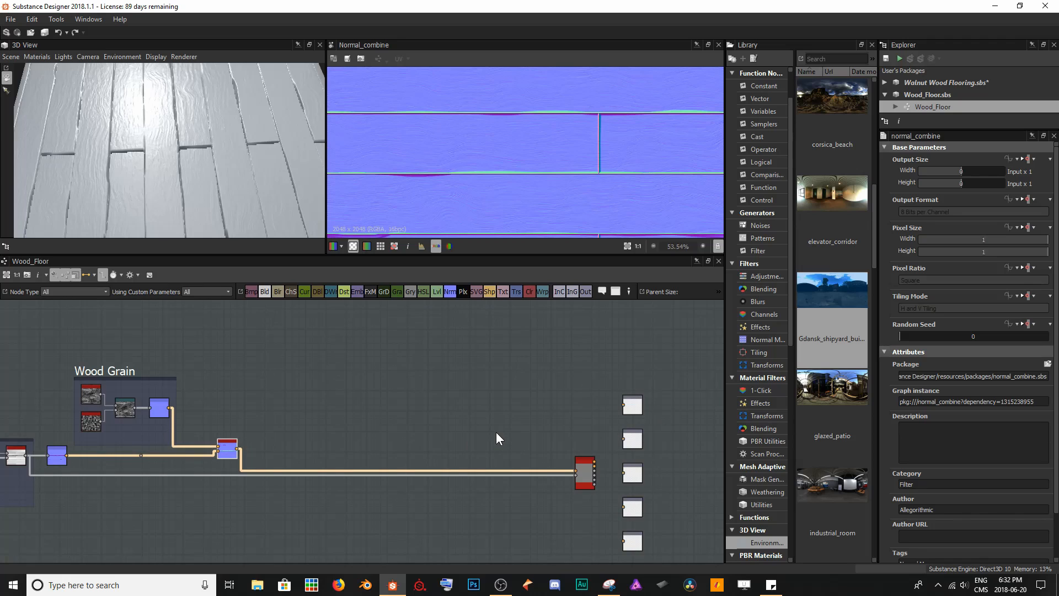
pyautogui.moveTo(518, 428); pyautogui.dragTo(369, 368, button='middle')
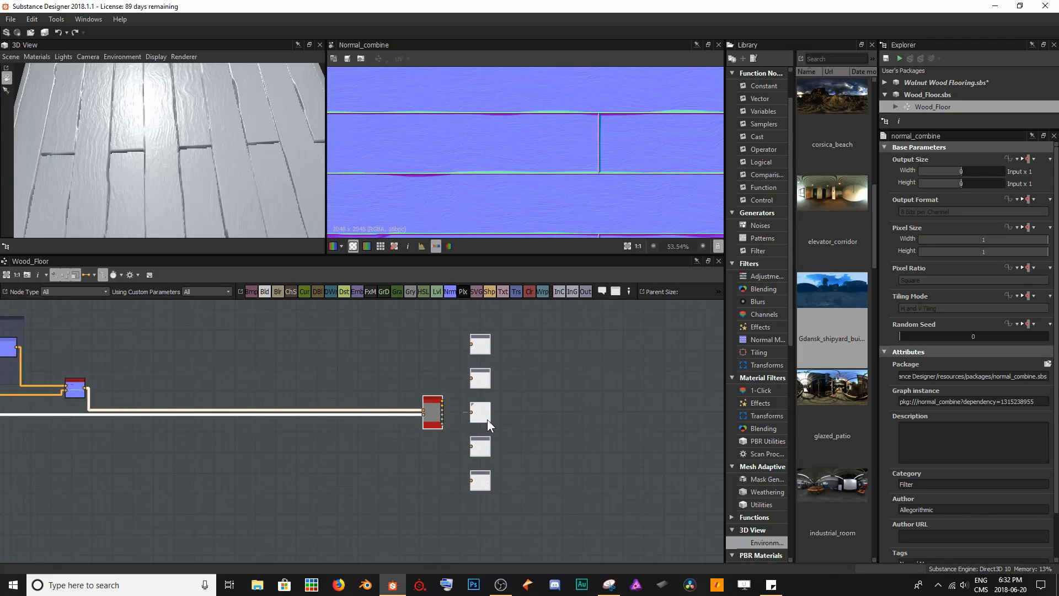
pyautogui.moveTo(488, 419); pyautogui.dragTo(680, 423)
pyautogui.click(310, 356)
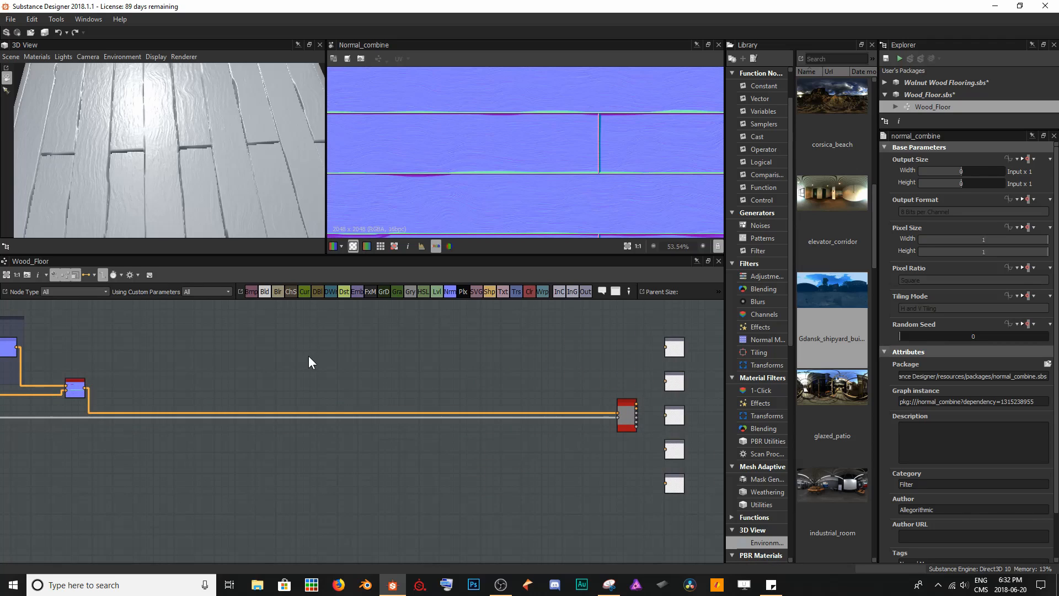
# Add a Gradient Linear 2 node in the empty graph area above and beyond the Normal Combine
pyautogui.scroll(4, 259, 375)
pyautogui.moveTo(256, 373); pyautogui.dragTo(516, 458, button='middle')
pyautogui.scroll(8, 203, 210)
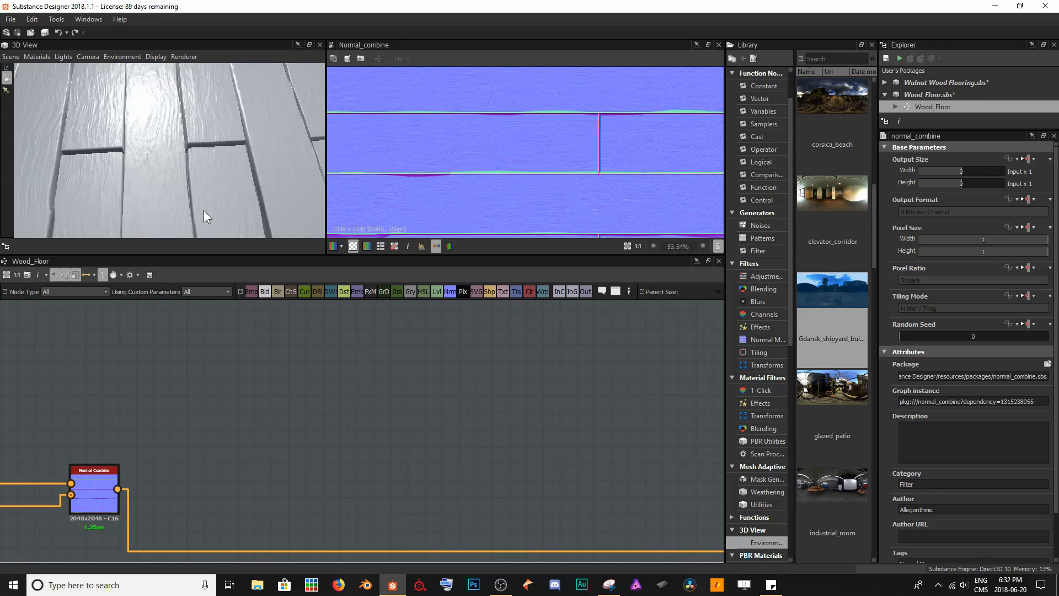
pyautogui.moveTo(98, 181); pyautogui.dragTo(204, 183)
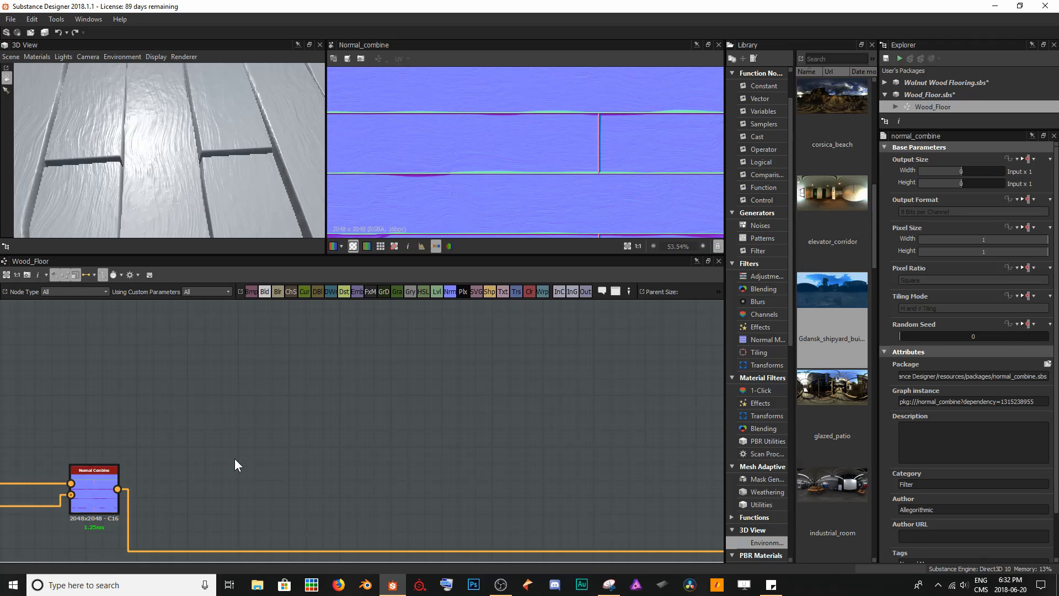
pyautogui.moveTo(324, 409); pyautogui.dragTo(308, 419, button='middle')
pyautogui.press('space')
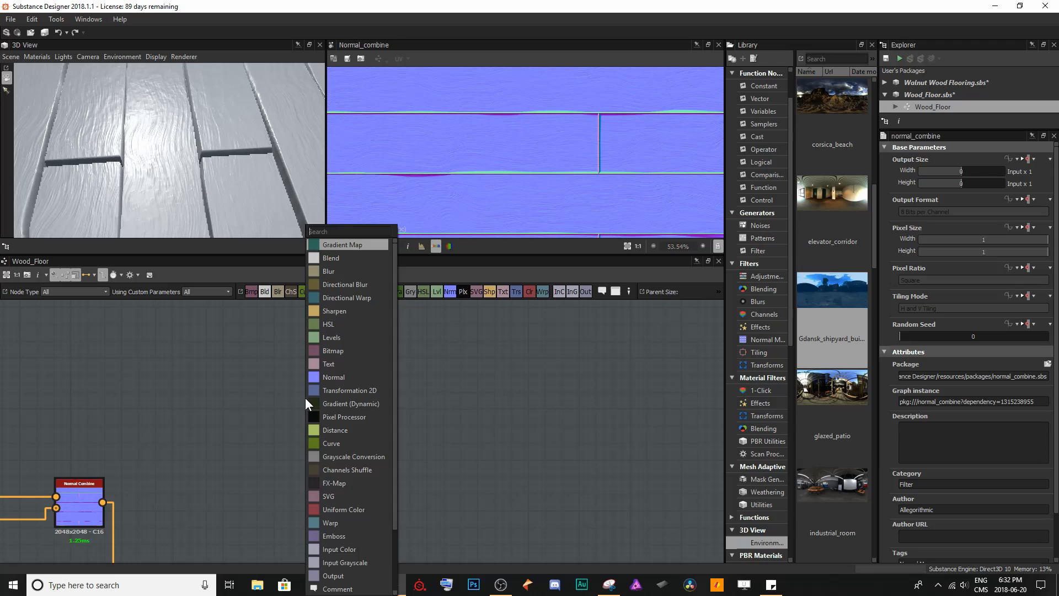
pyautogui.write('grad')
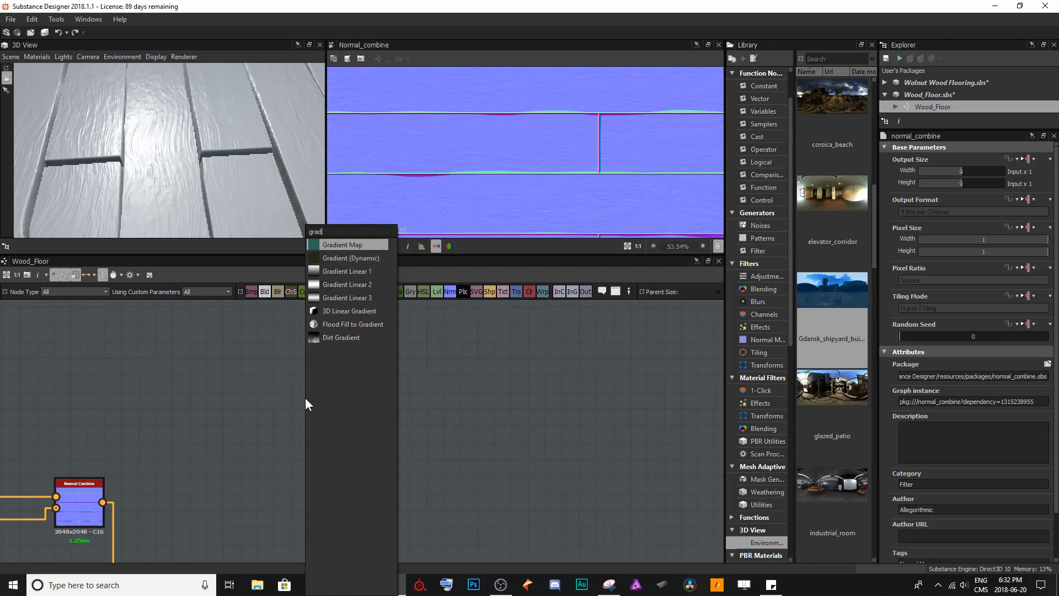
pyautogui.press('Down')
pyautogui.press('Down')
pyautogui.press('Down')
pyautogui.press('Return')
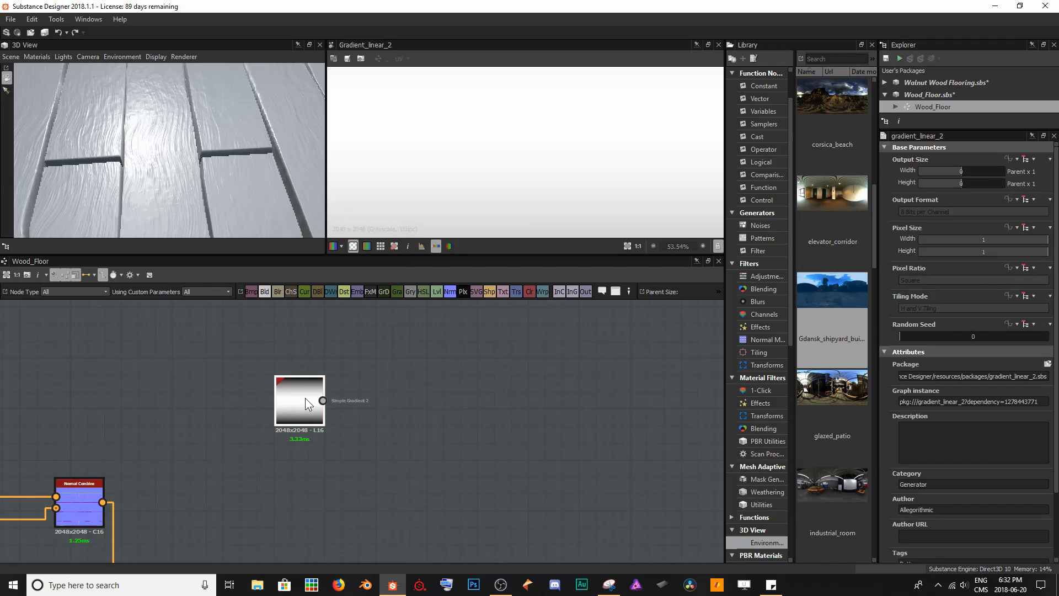
# Set the Gradient Linear 2 node's Tiling to 16
pyautogui.scroll(-8, 514, 177)
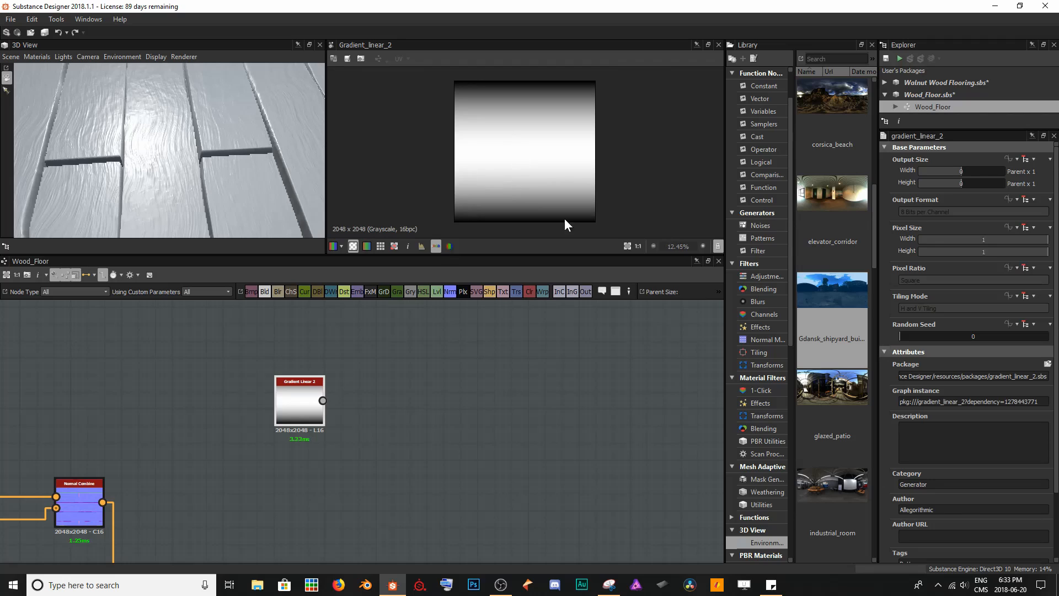
pyautogui.scroll(-3, 962, 422)
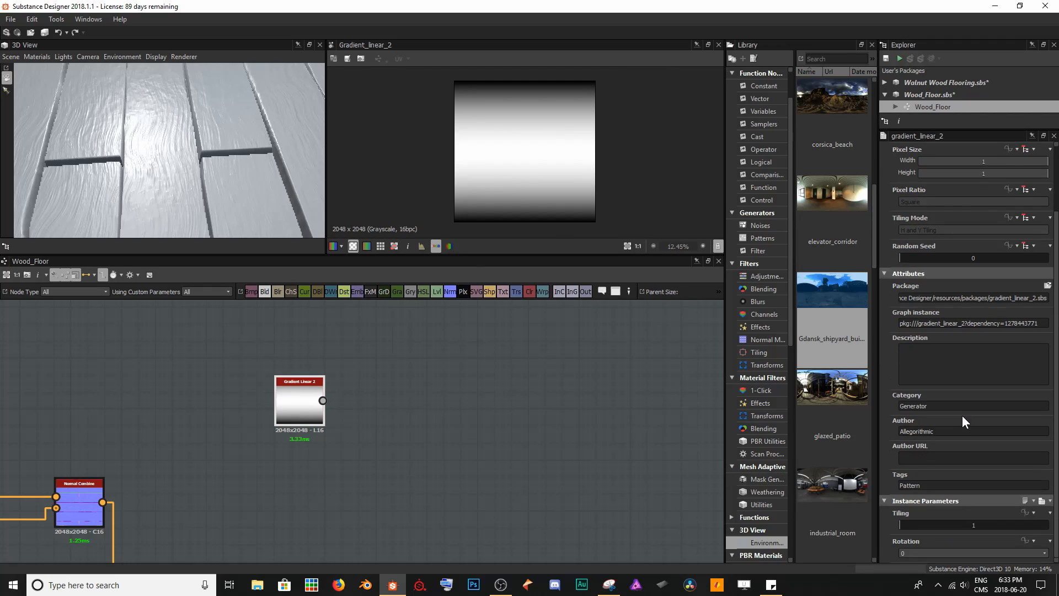
pyautogui.moveTo(912, 525); pyautogui.dragTo(1048, 525)
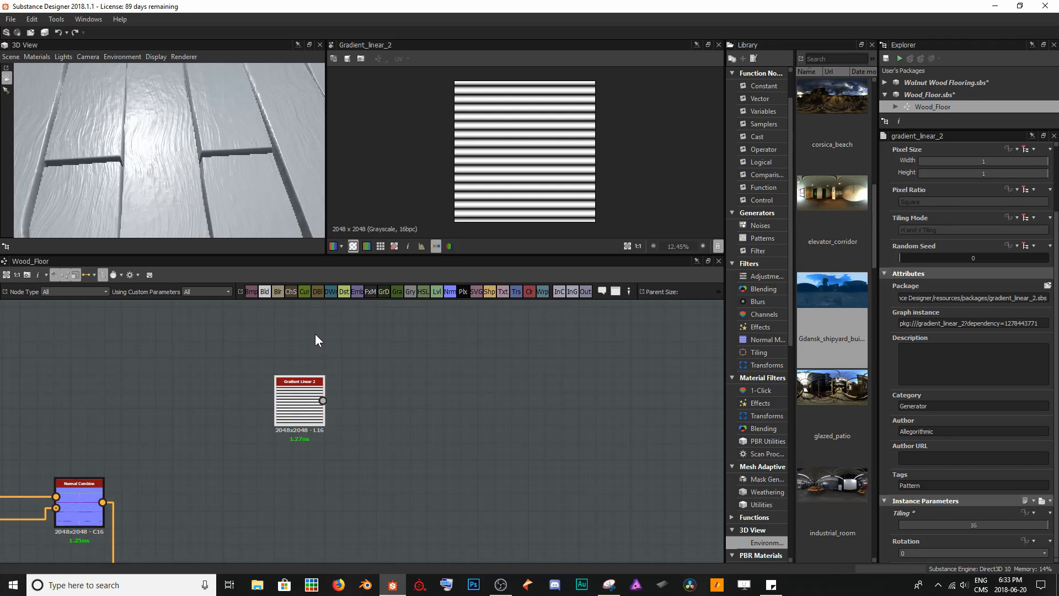
# Add a Warp node fed by the Gradient Linear 2 output
pyautogui.press('space')
pyautogui.write('warp')
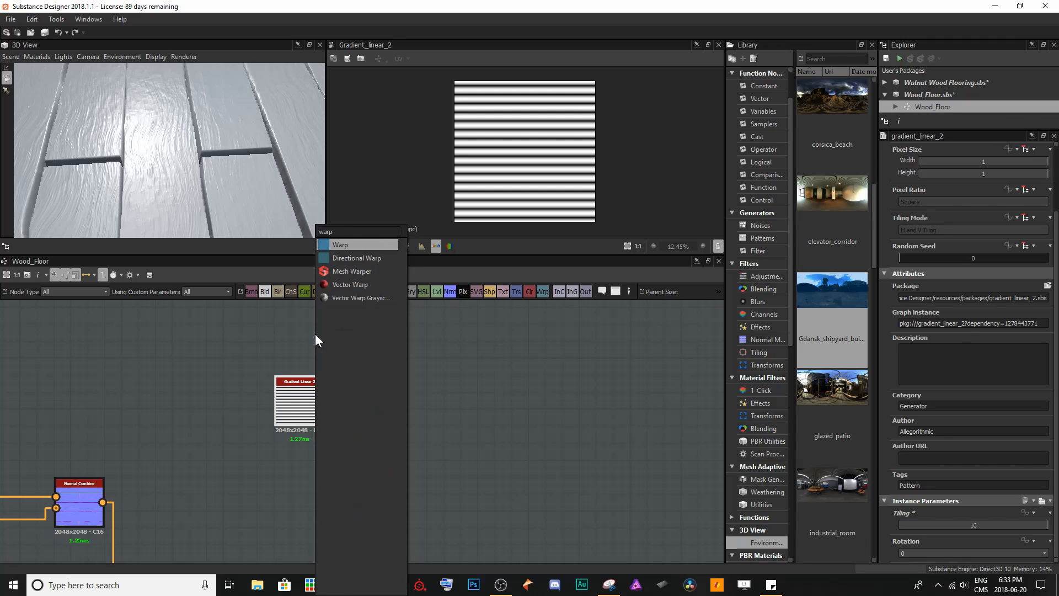
pyautogui.press('Return')
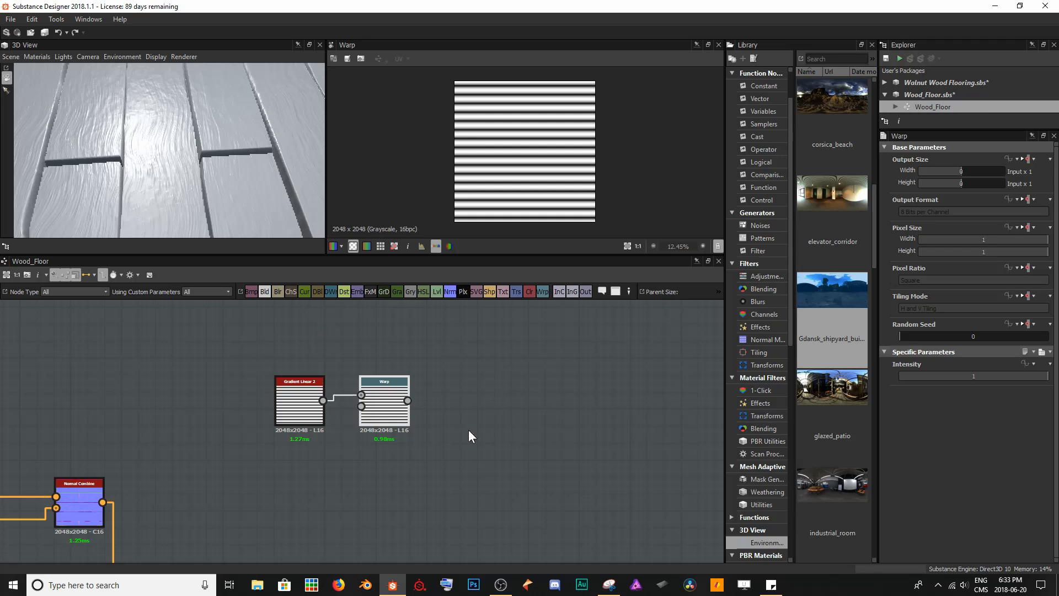
# Add a Gaussian Noise node below the Gradient Linear 2 and connect it to the Warp's gradient input
pyautogui.press('space')
pyautogui.write('gaussi')
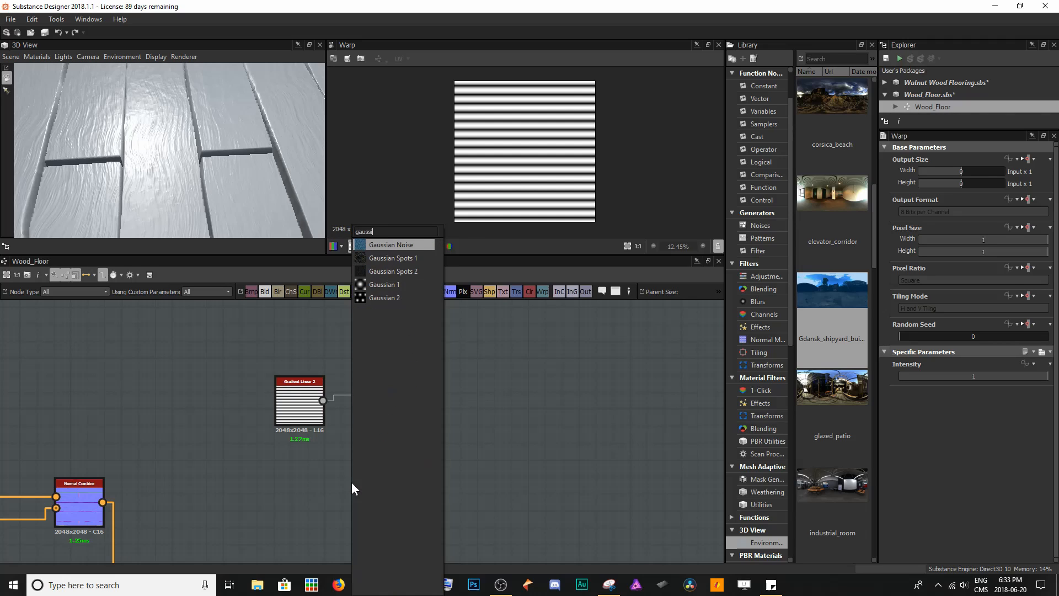
pyautogui.press('Return')
pyautogui.moveTo(343, 479); pyautogui.dragTo(361, 406)
# Preview the Warp in the 2D view and set its Intensity to 2.23
pyautogui.click(381, 400)
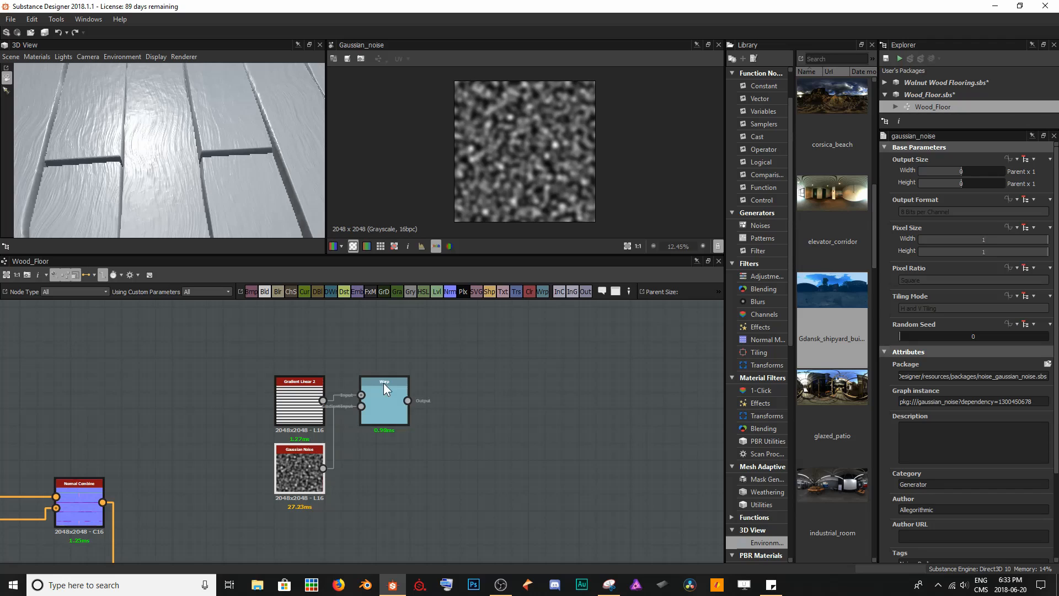
pyautogui.scroll(3, 436, 389)
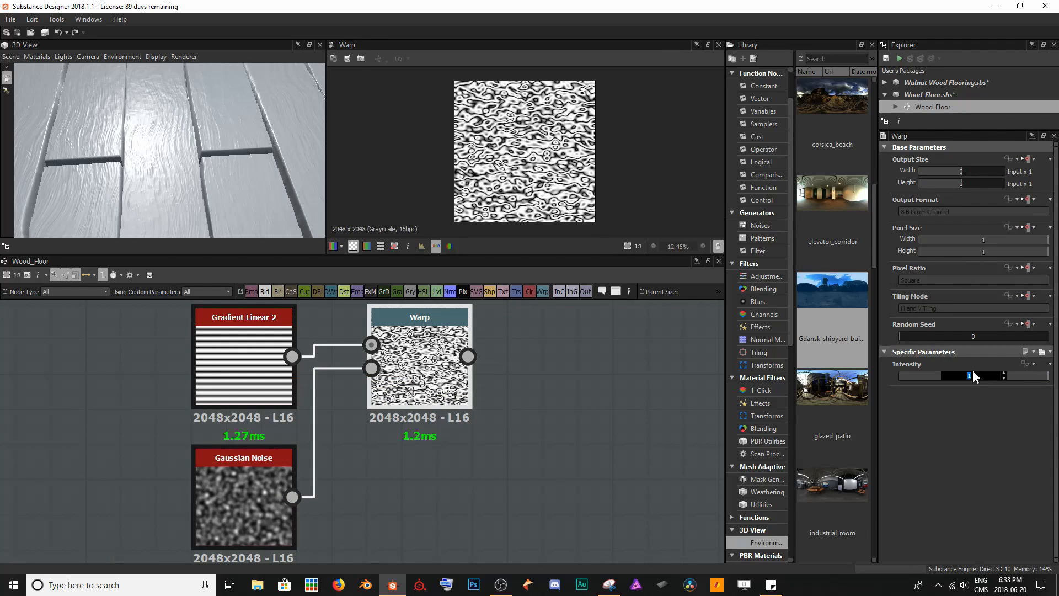
pyautogui.press('Return')
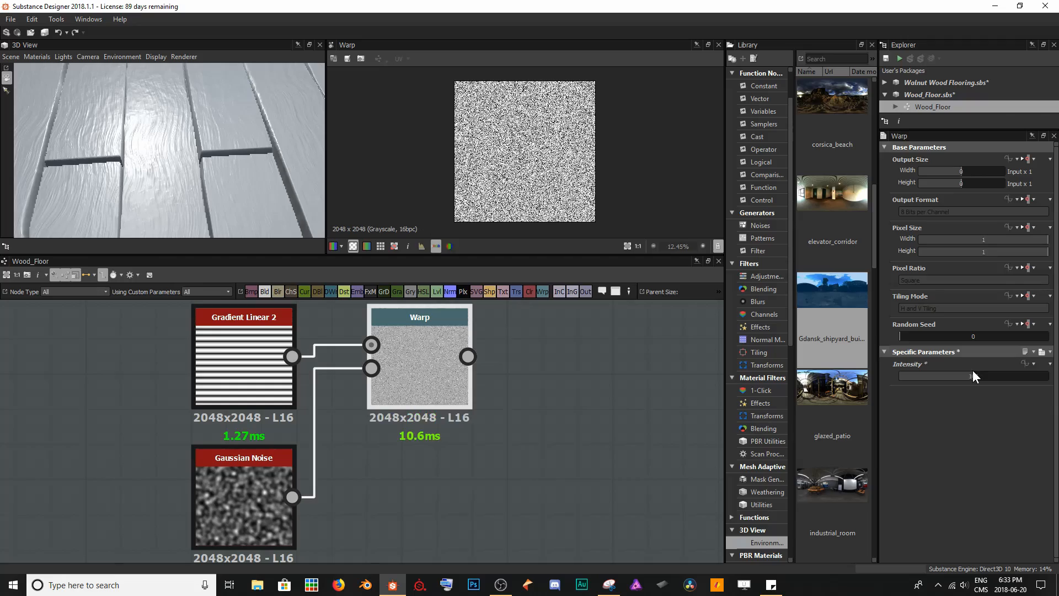
pyautogui.scroll(5, 513, 182)
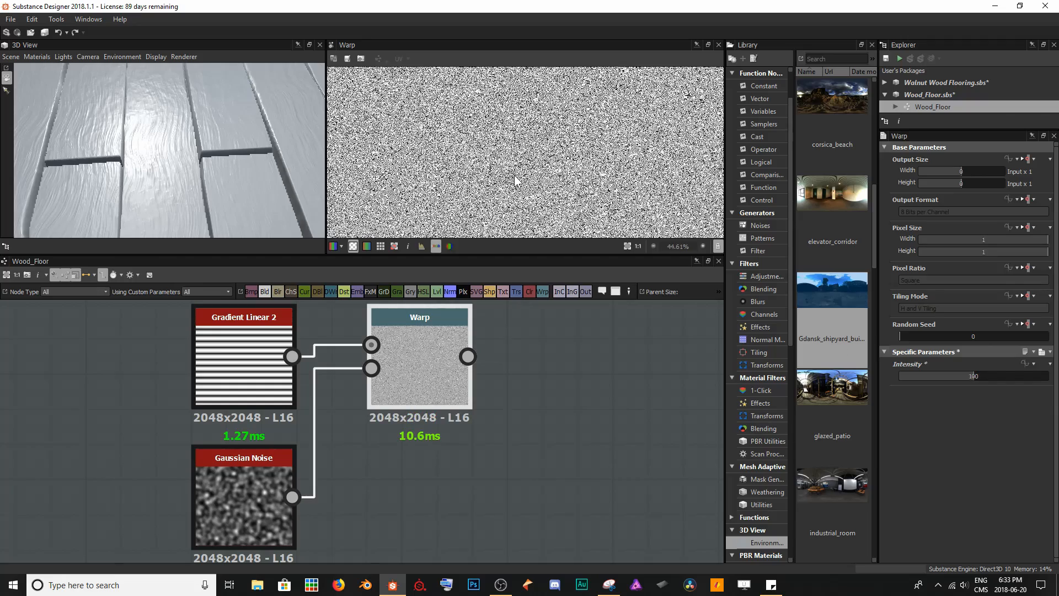
pyautogui.scroll(-4, 517, 177)
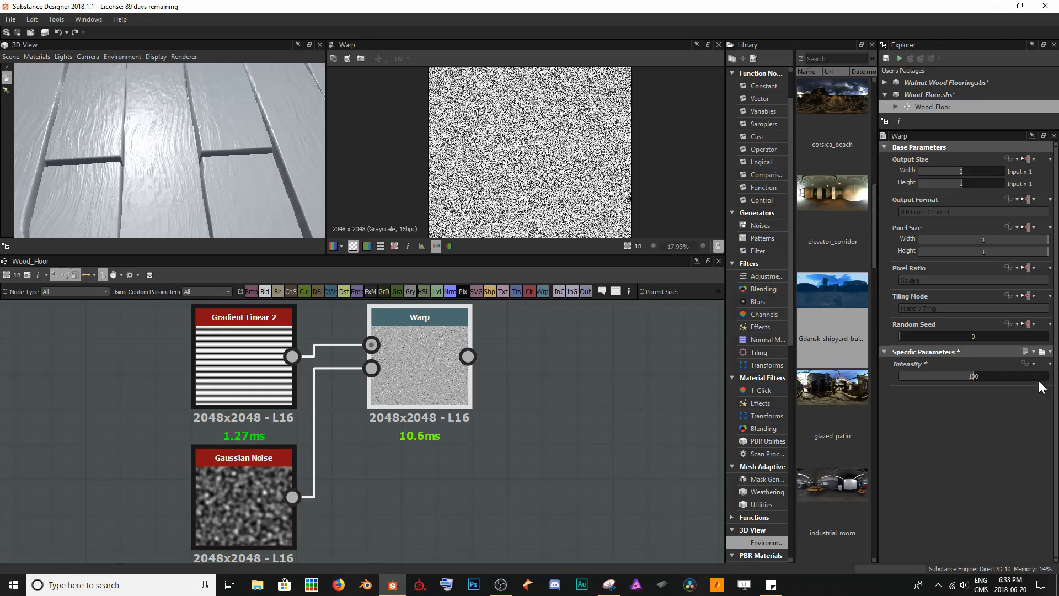
pyautogui.moveTo(974, 382); pyautogui.dragTo(903, 375)
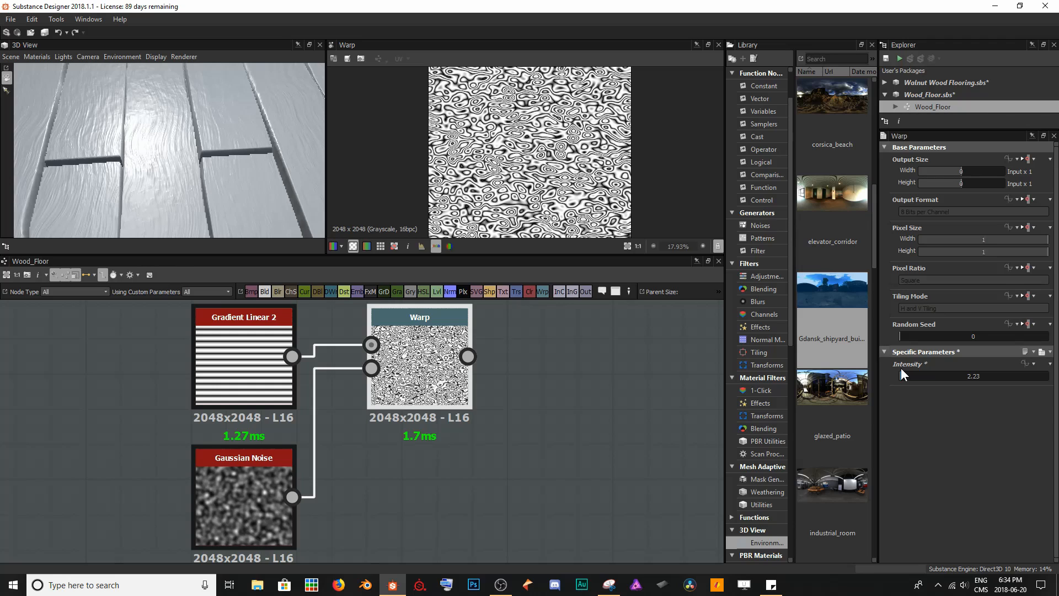
# Reduce the Scale of the Gaussian Noise node so the warp is driven by larger noise shapes
pyautogui.click(246, 496)
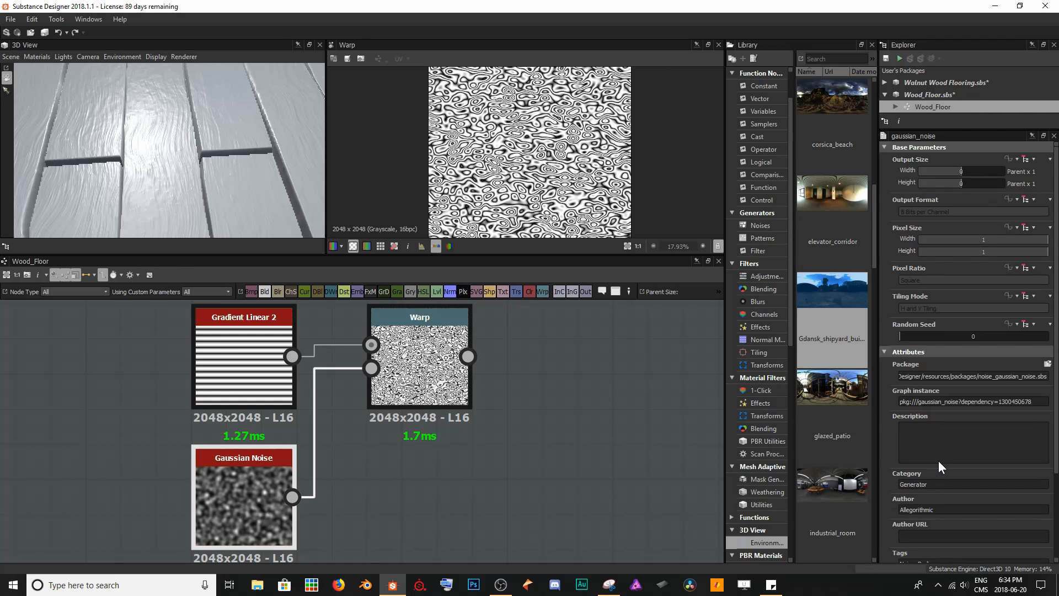
pyautogui.scroll(-3, 941, 469)
pyautogui.moveTo(970, 496); pyautogui.dragTo(948, 497)
# Set the Warp node's Intensity to 9 and check the pattern in the 2D view
pyautogui.click(432, 398)
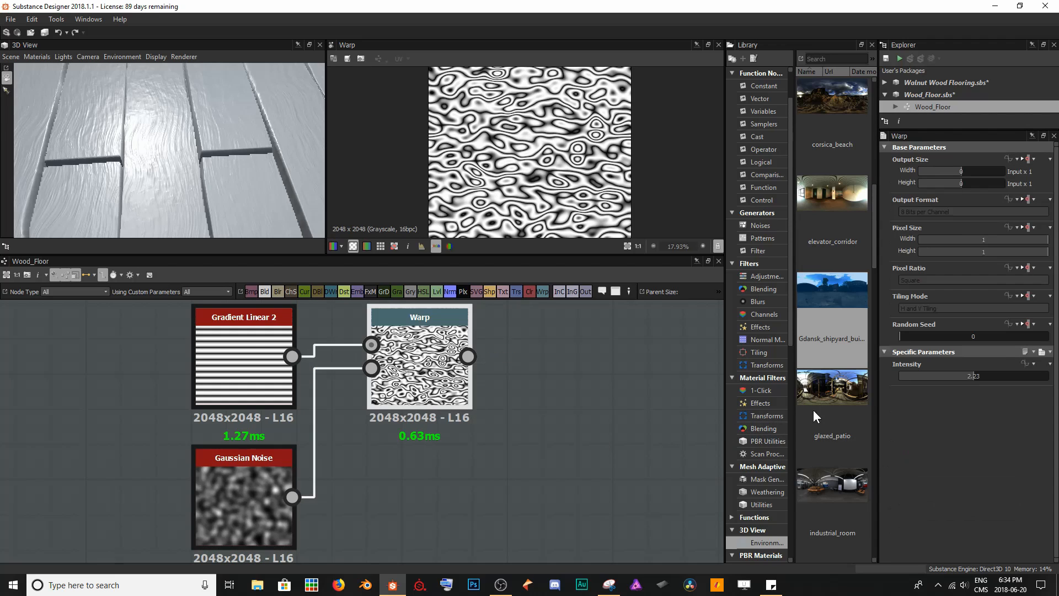
pyautogui.moveTo(973, 375); pyautogui.dragTo(1056, 379)
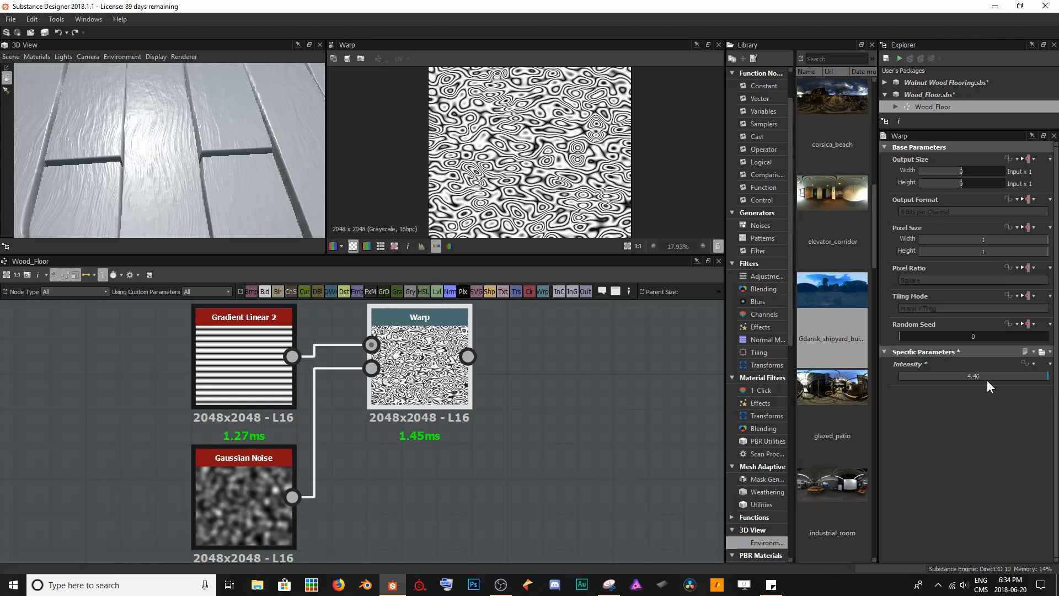
pyautogui.write('7')
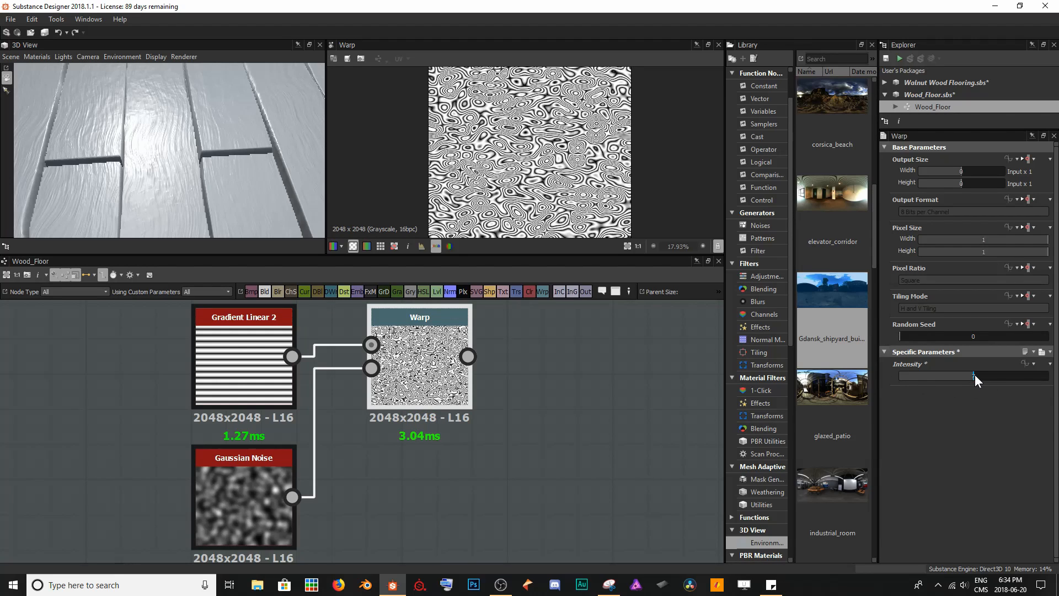
pyautogui.moveTo(975, 381); pyautogui.dragTo(992, 381)
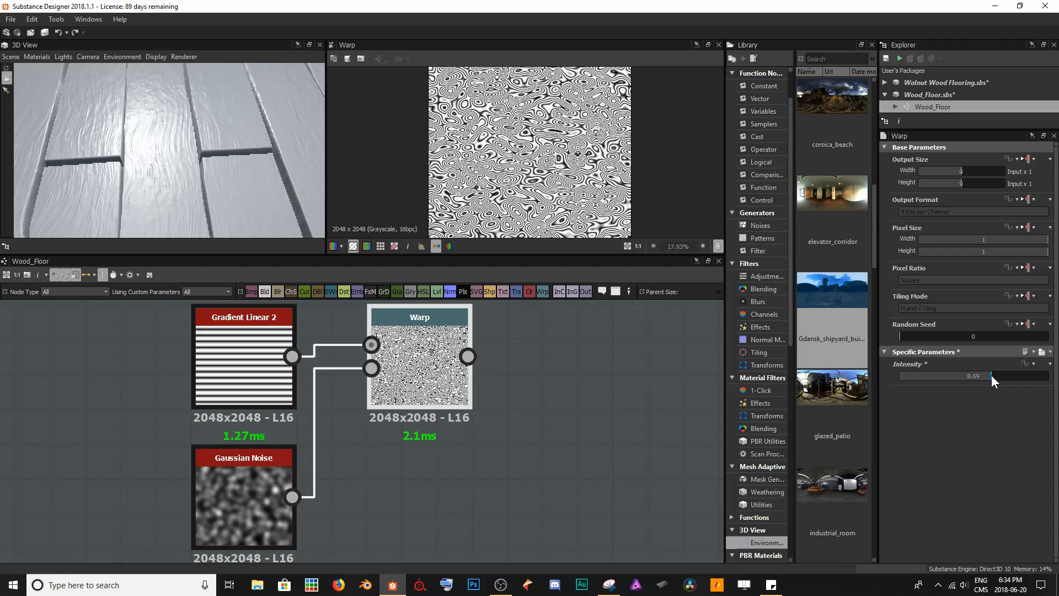
pyautogui.doubleClick(992, 379)
pyautogui.write('99')
pyautogui.press('Return')
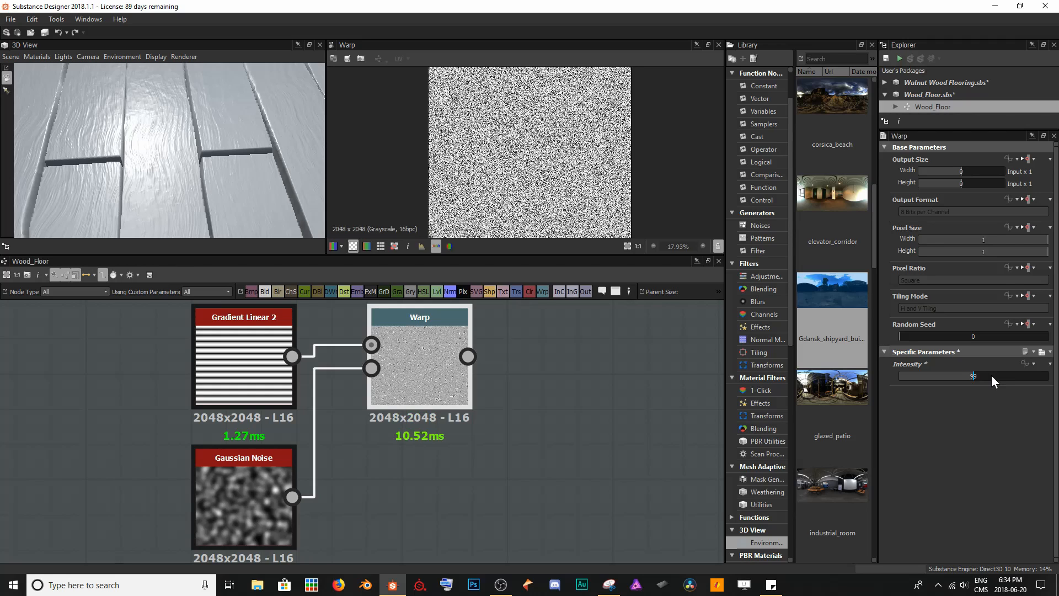
pyautogui.doubleClick(992, 376)
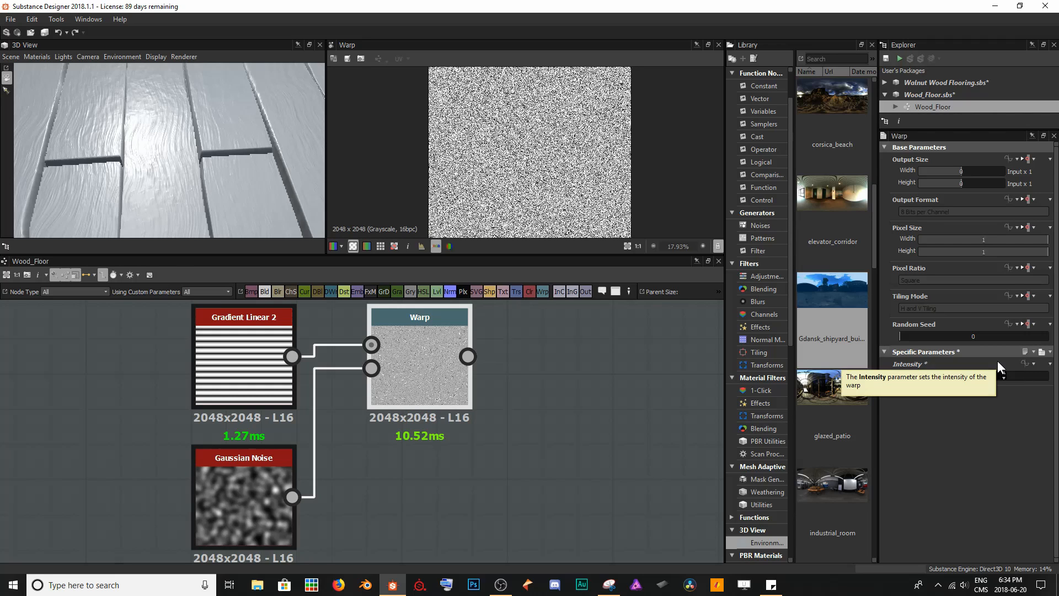
pyautogui.write('9')
pyautogui.press('Return')
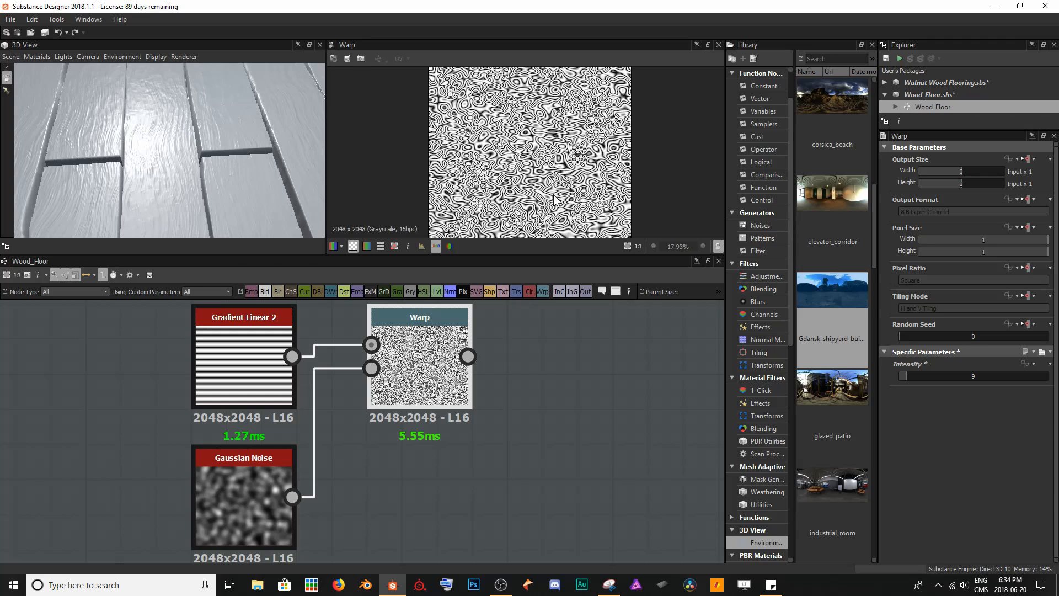
pyautogui.scroll(5, 562, 182)
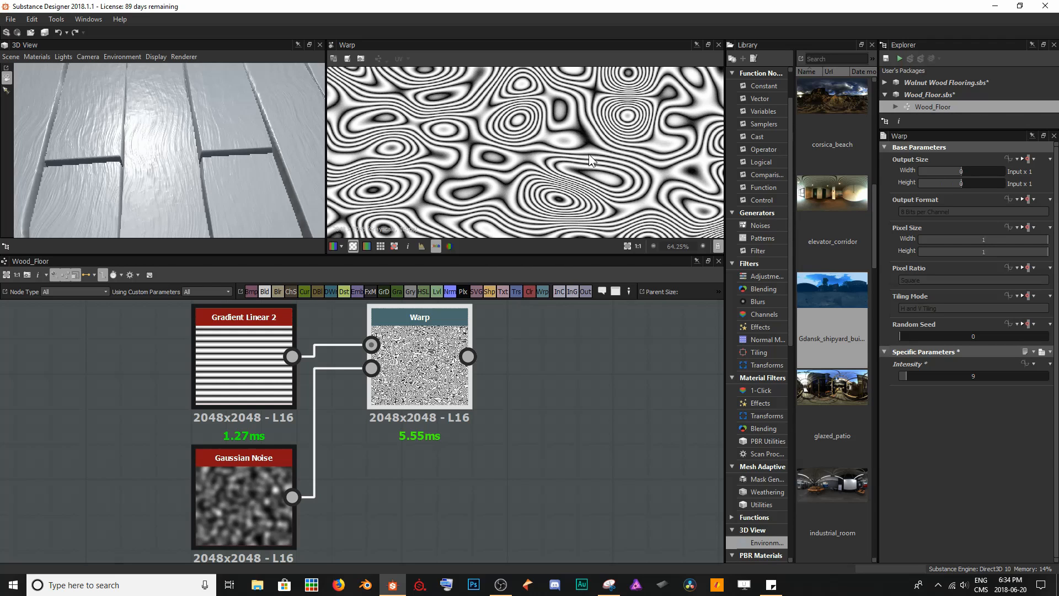
pyautogui.scroll(-4, 590, 160)
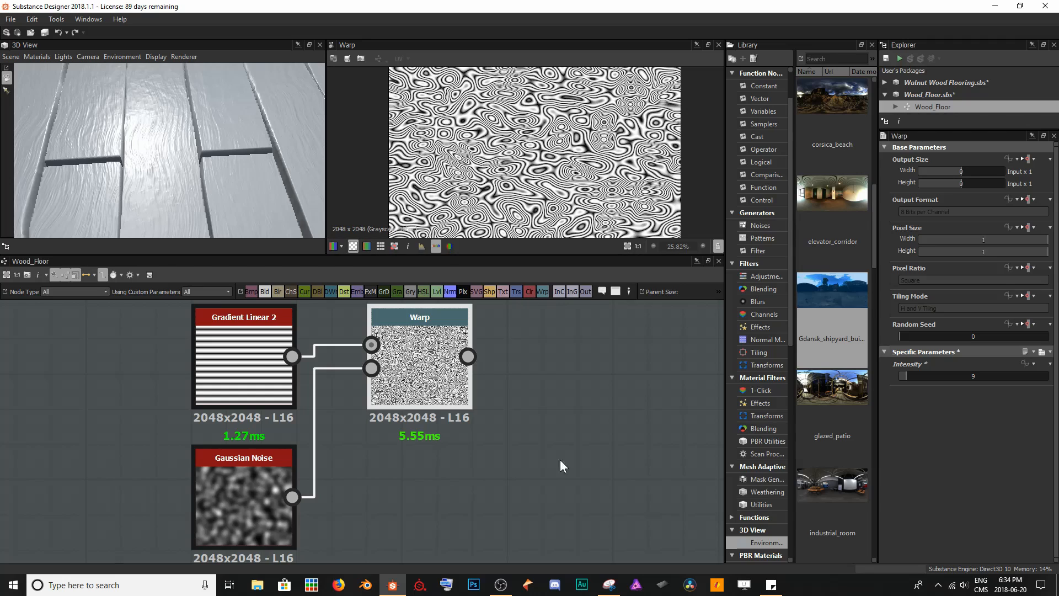
# Add a Directional Warp node fed by the Warp output and place it further along with space between the two
pyautogui.moveTo(574, 440); pyautogui.dragTo(366, 437, button='middle')
pyautogui.scroll(-2, 366, 430)
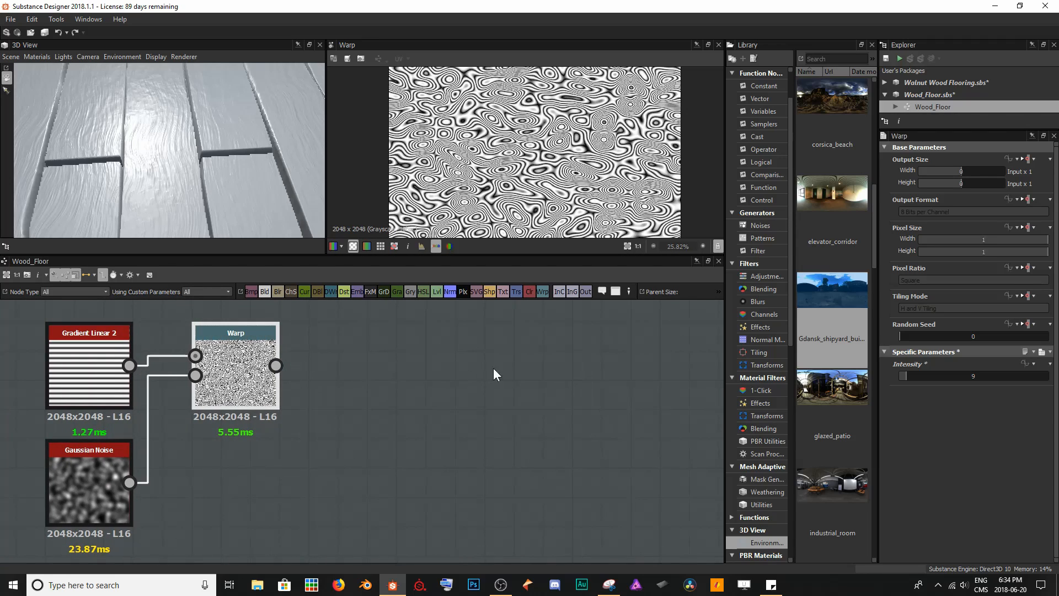
pyautogui.press('space')
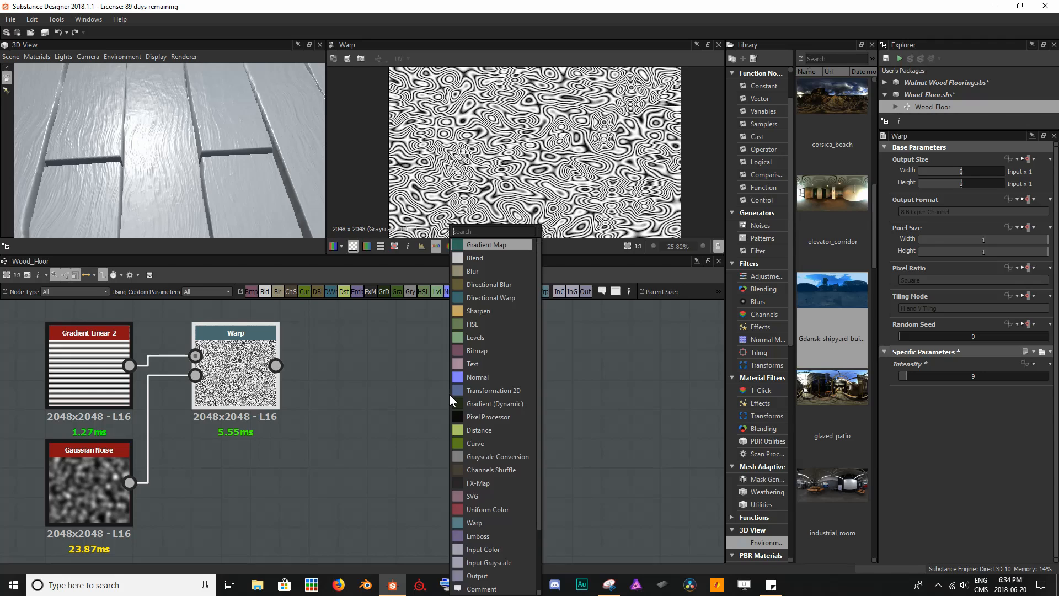
pyautogui.write('direc')
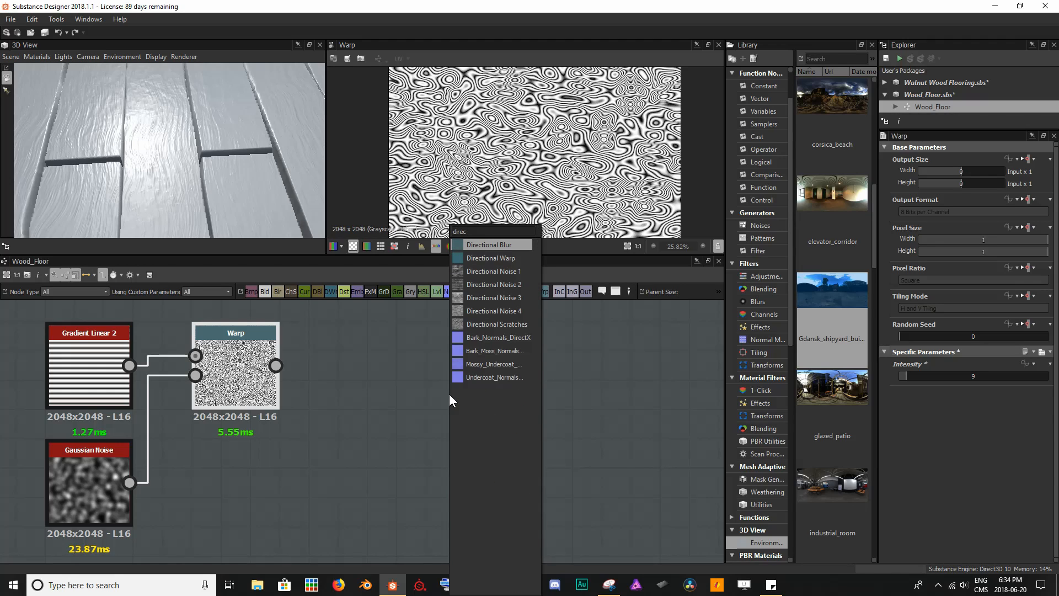
pyautogui.press('Down')
pyautogui.press('Down')
pyautogui.press('Up')
pyautogui.press('Return')
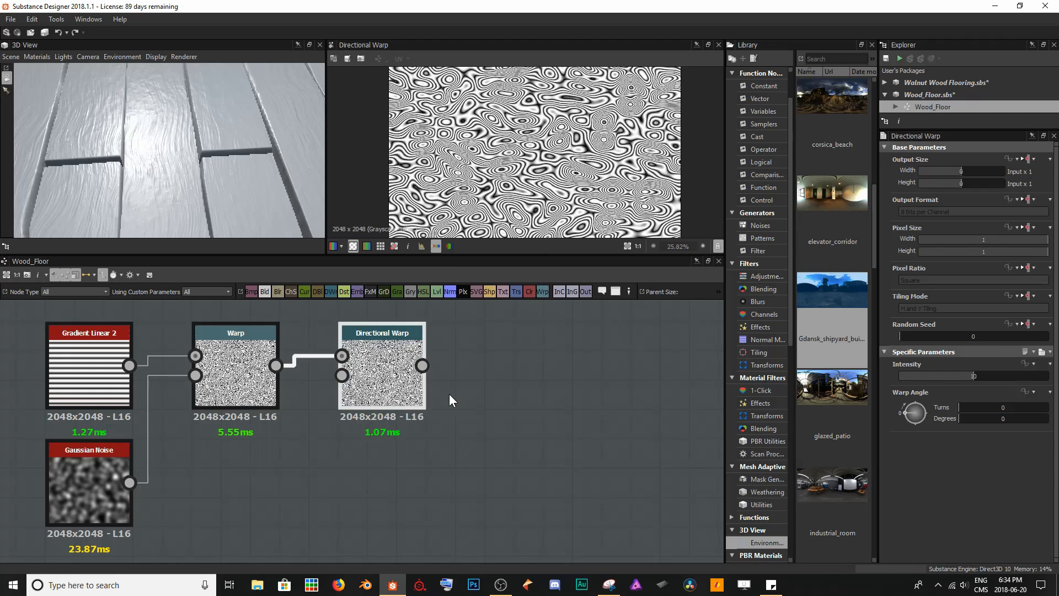
pyautogui.moveTo(407, 378); pyautogui.dragTo(478, 369)
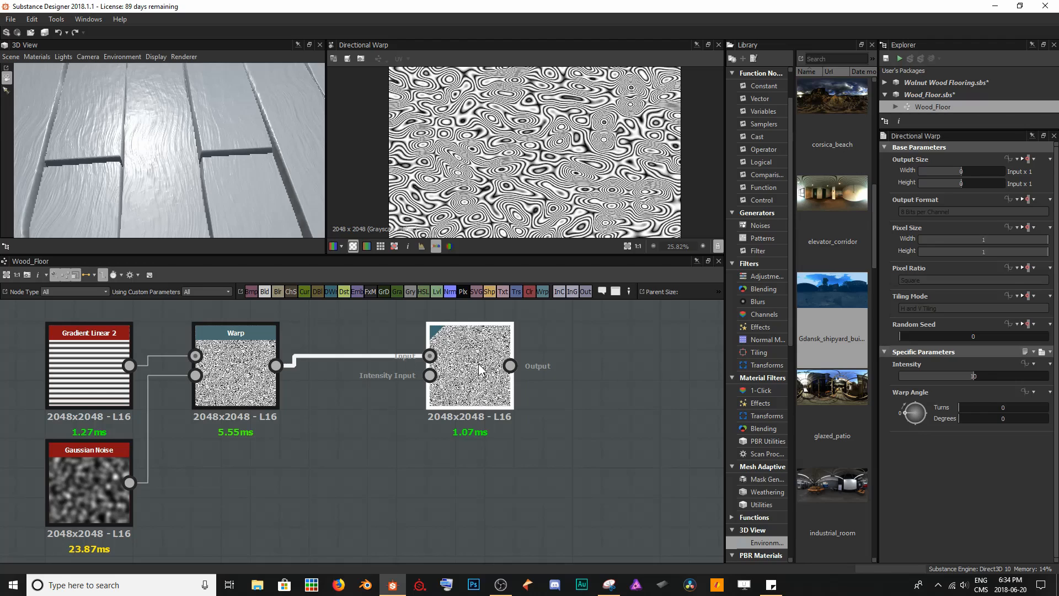
# Add a Directional Noise 2 node below the Warp nodes and connect it to the Directional Warp's Intensity Input
pyautogui.click(386, 452)
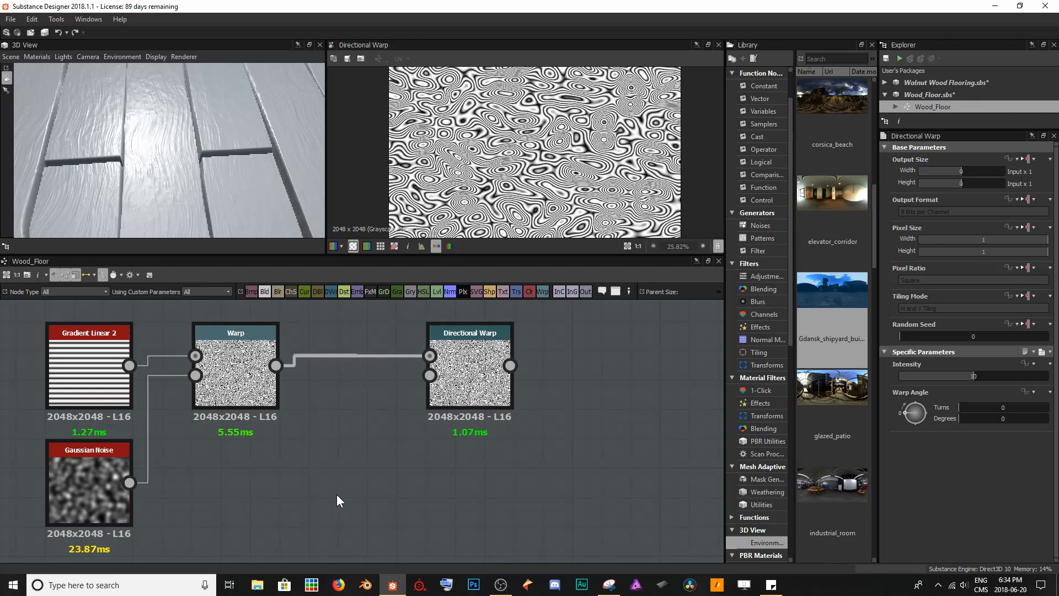
pyautogui.press('space')
pyautogui.write('dir')
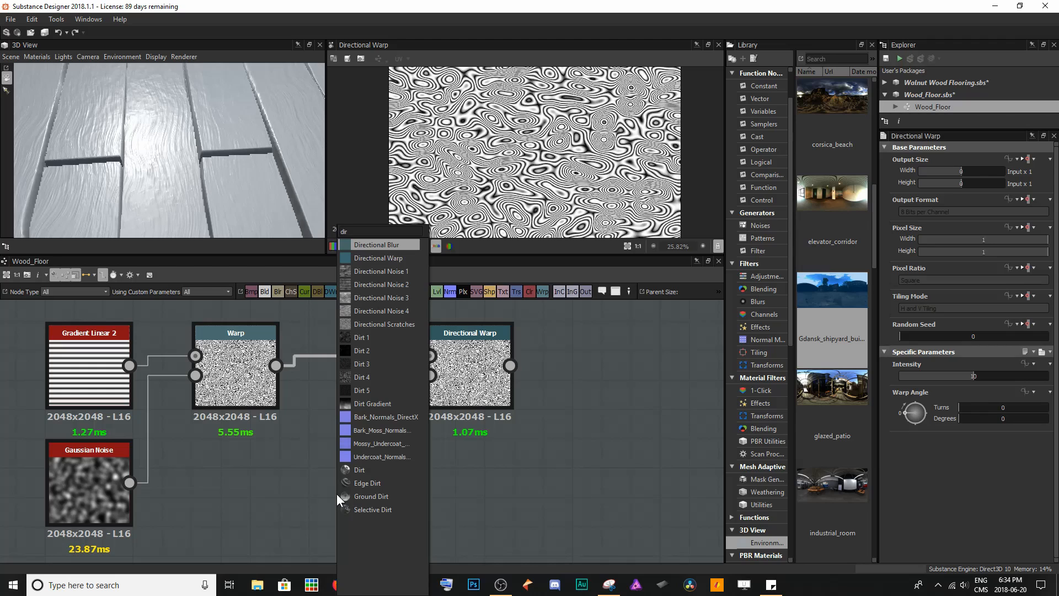
pyautogui.press('Down')
pyautogui.press('Down')
pyautogui.press('Down')
pyautogui.press('Return')
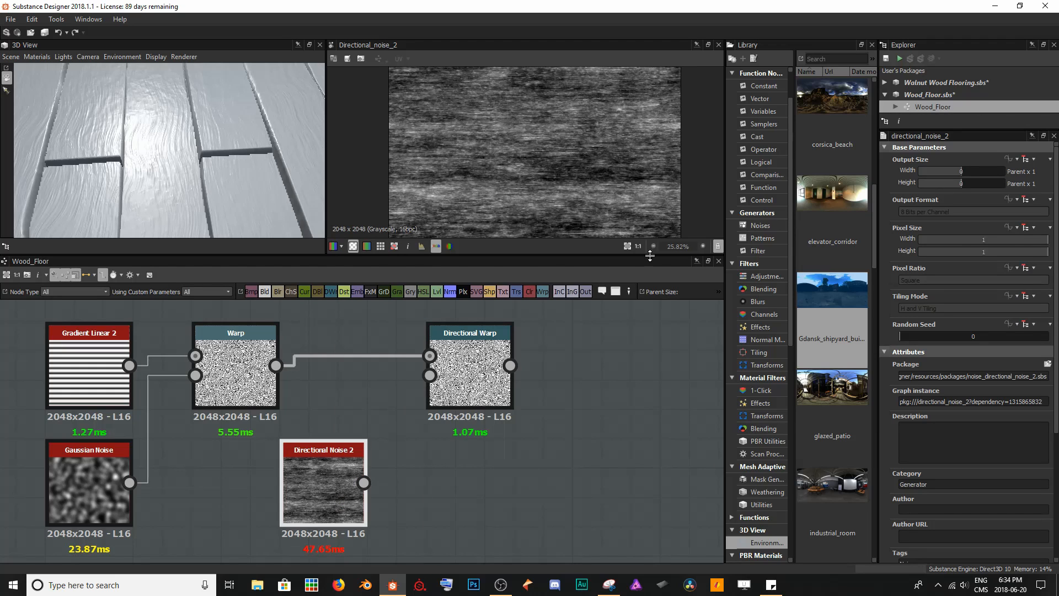
pyautogui.scroll(2, 555, 172)
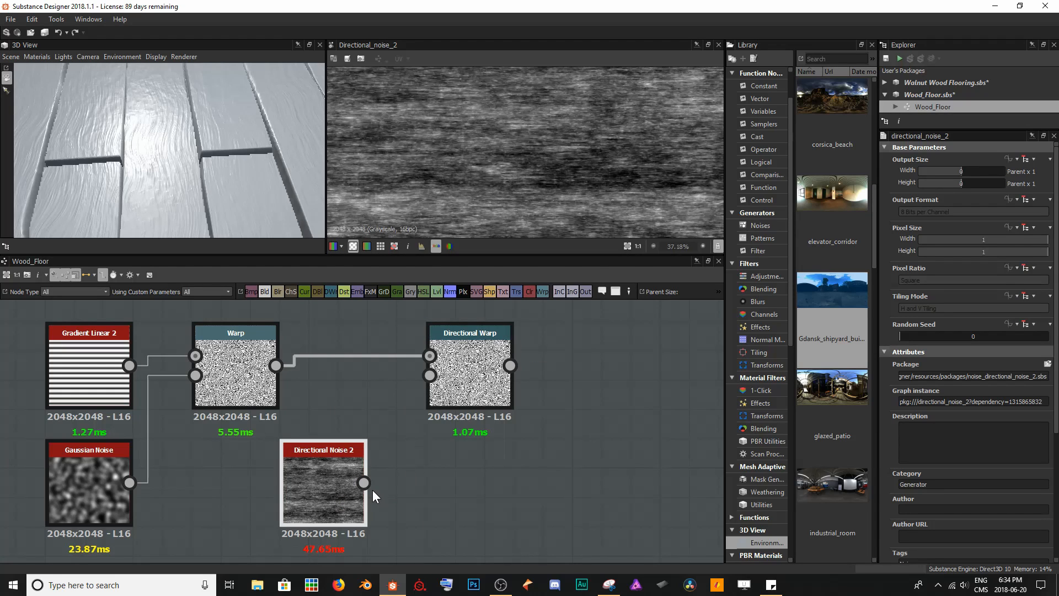
pyautogui.moveTo(364, 482); pyautogui.dragTo(430, 376)
# Preview the Directional Warp in the 2D view and examine its ring pattern up close and as a whole
pyautogui.click(467, 368)
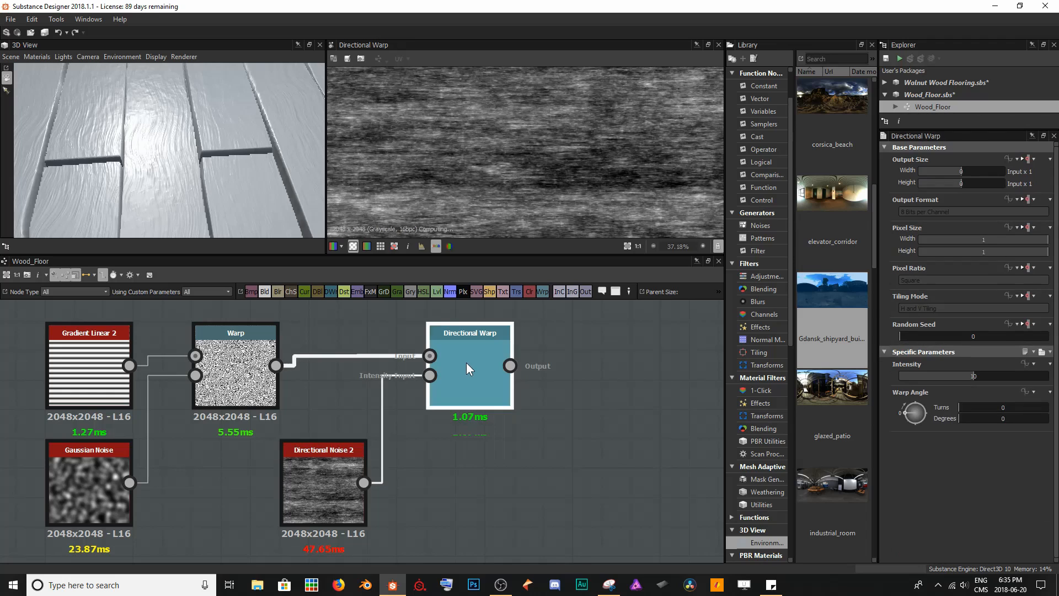
pyautogui.scroll(3, 549, 165)
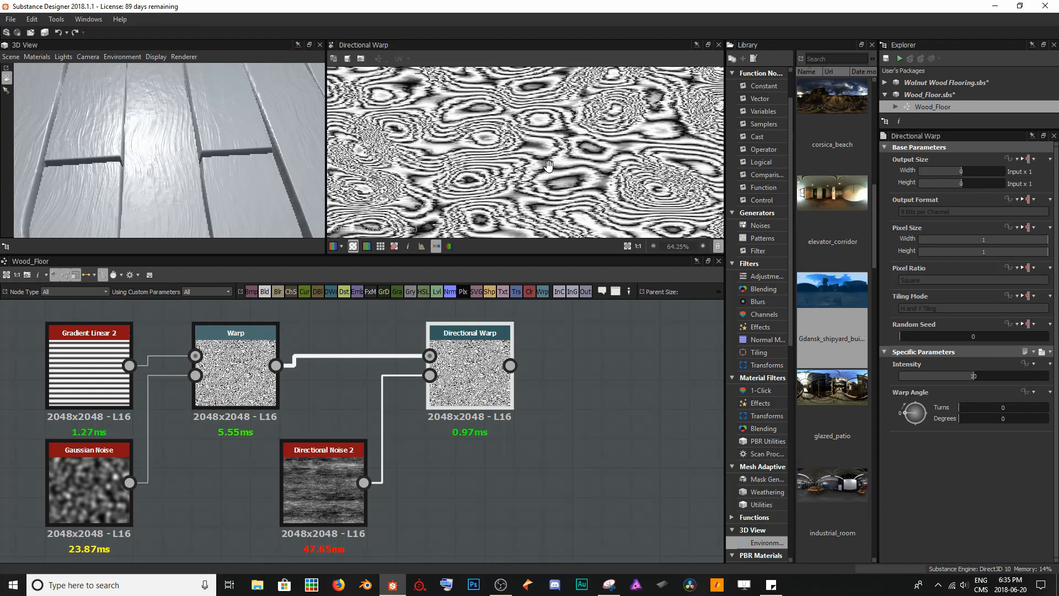
pyautogui.scroll(2, 549, 165)
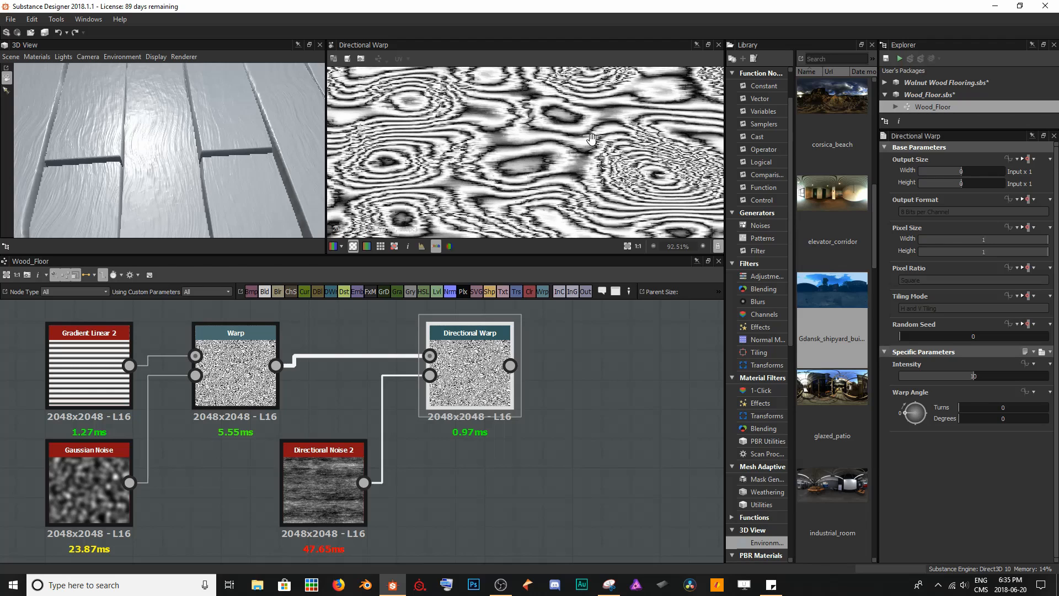
pyautogui.moveTo(592, 139); pyautogui.dragTo(453, 107, button='middle')
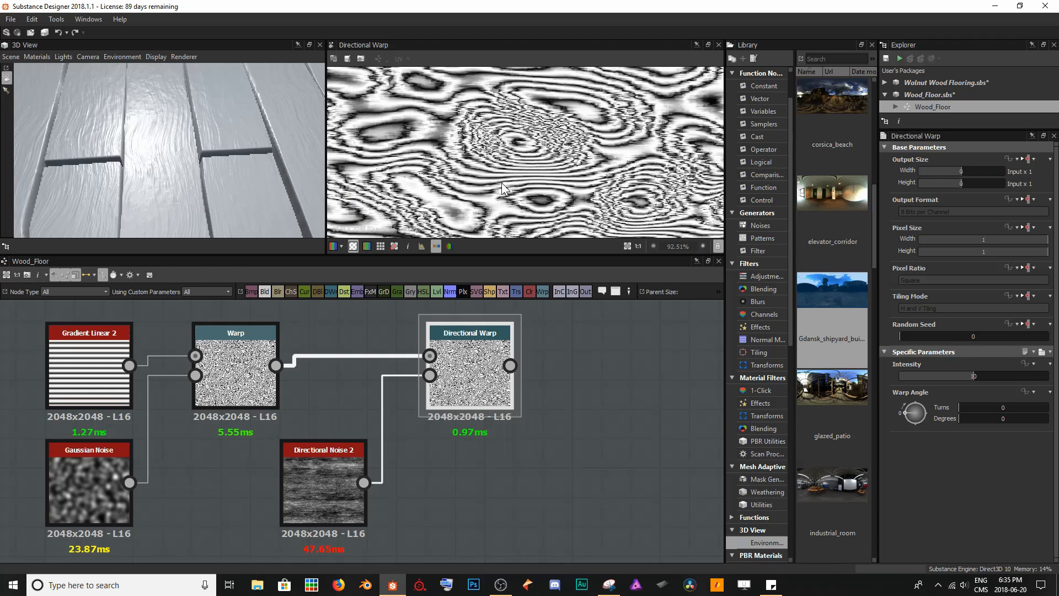
pyautogui.scroll(-3, 503, 189)
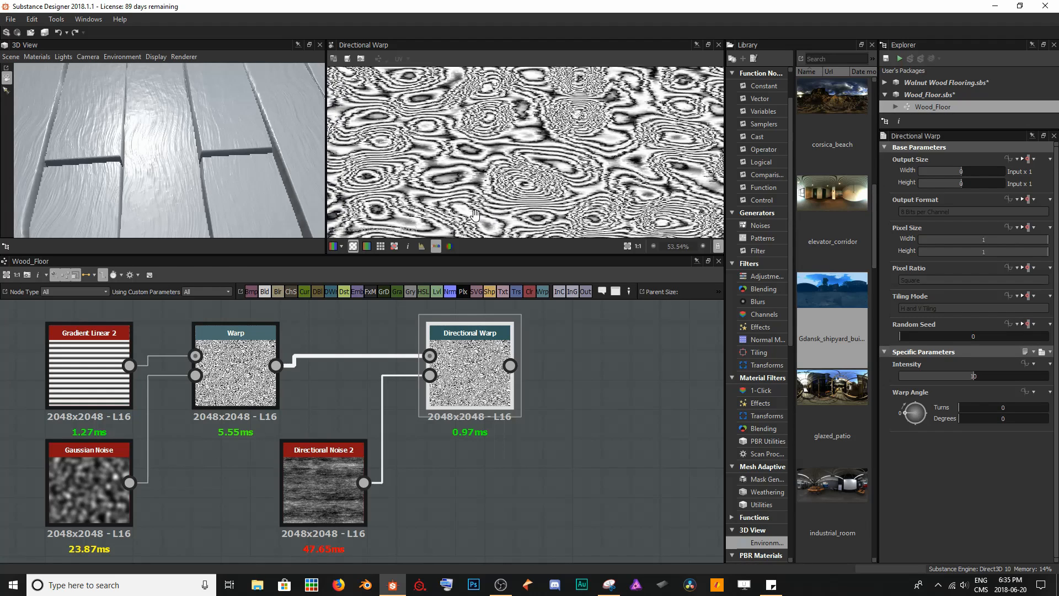
pyautogui.scroll(5, 524, 110)
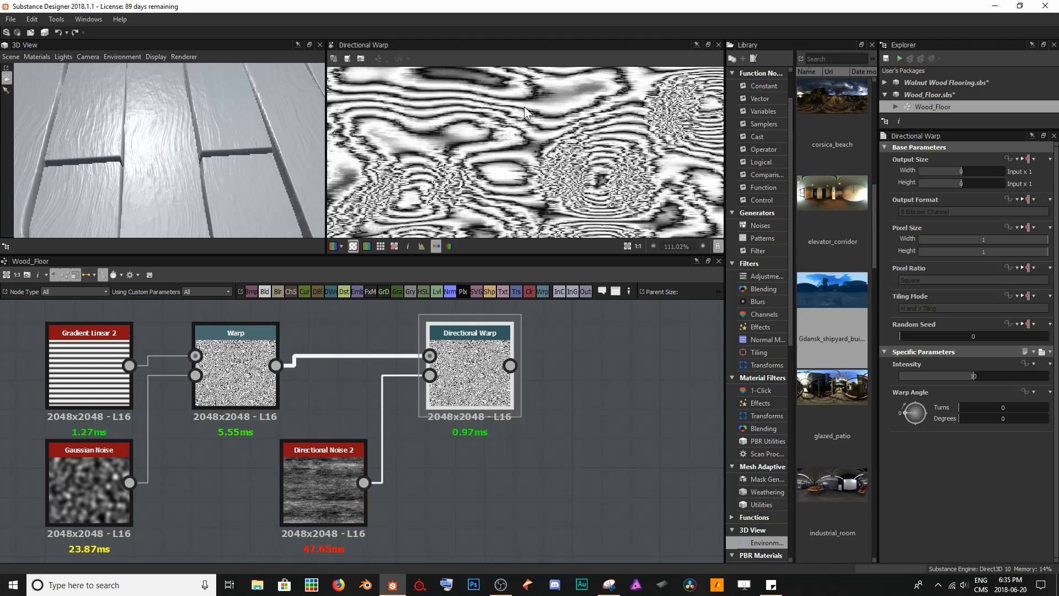
pyautogui.scroll(-5, 537, 165)
pyautogui.scroll(-5, 537, 165)
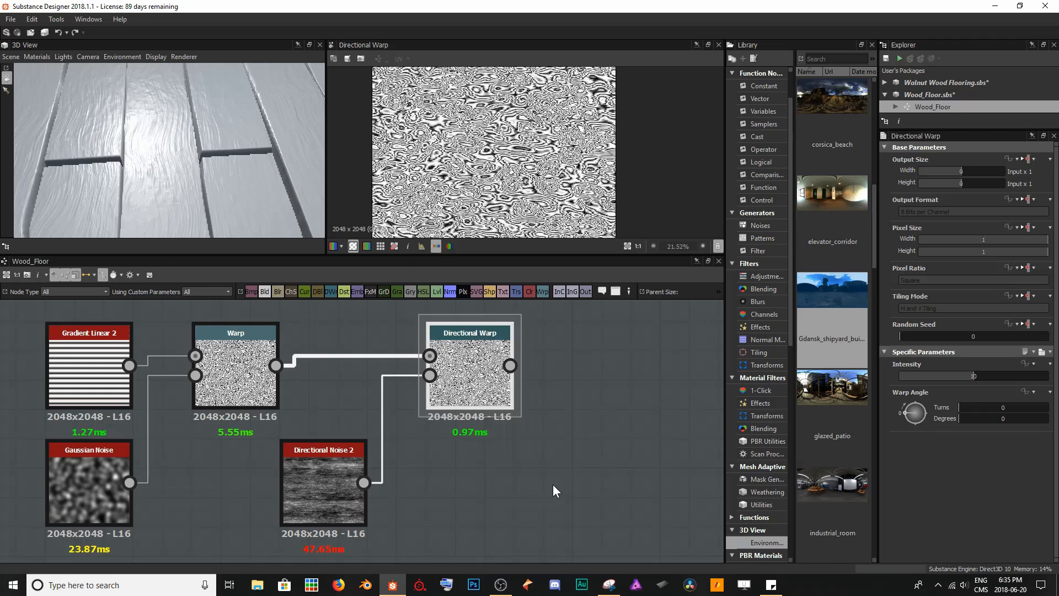
# Add a Normal node in line with the Directional Warp and connect the Directional Warp's output to it
pyautogui.scroll(-4, 314, 397)
pyautogui.press('space')
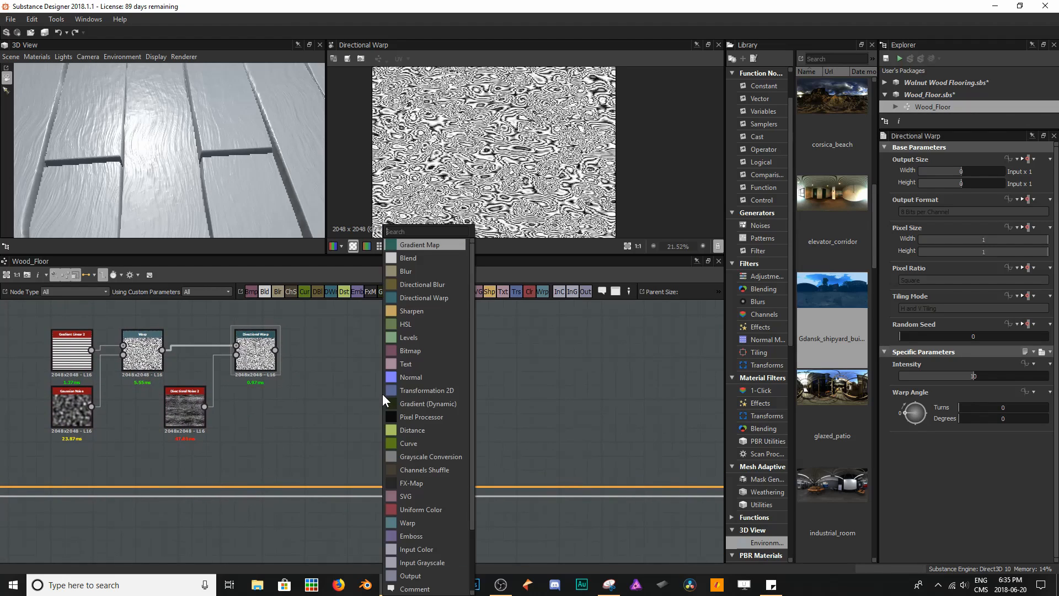
pyautogui.write('normal')
pyautogui.press('Return')
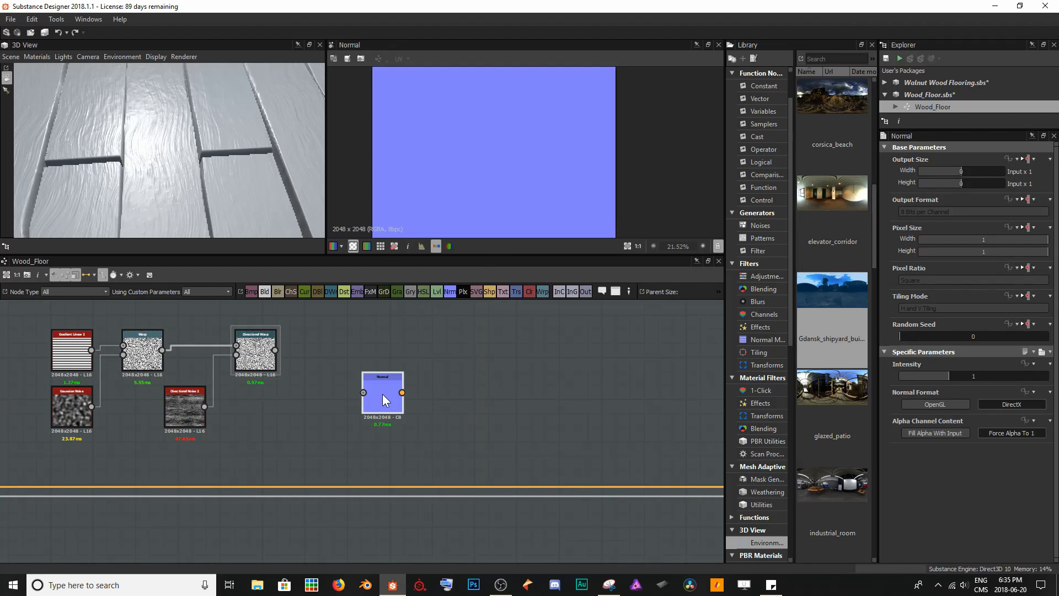
pyautogui.moveTo(382, 394); pyautogui.dragTo(385, 342)
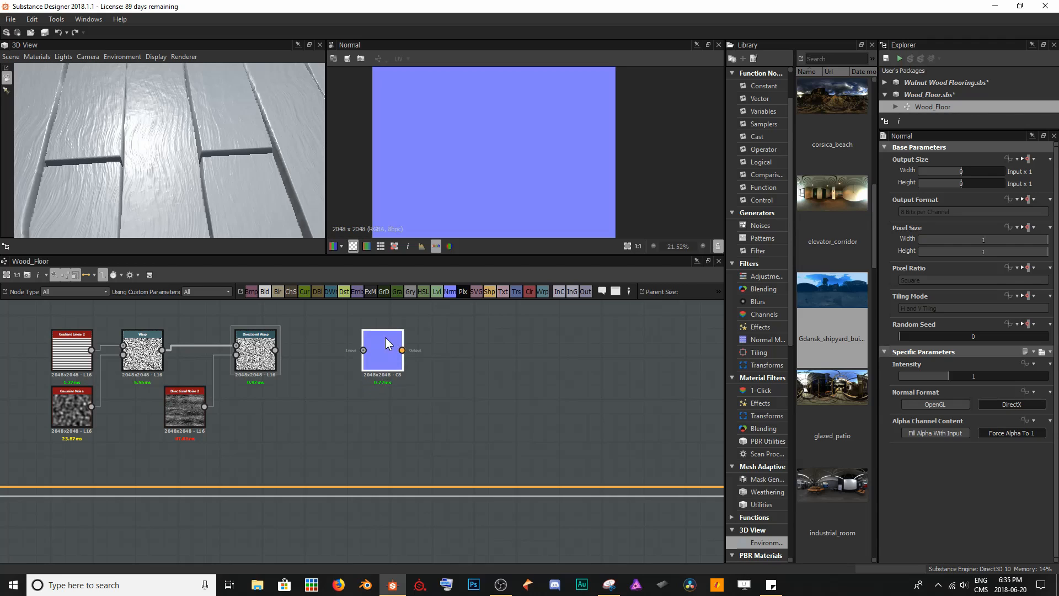
pyautogui.moveTo(244, 423); pyautogui.dragTo(296, 414, button='middle')
pyautogui.scroll(-3, 467, 459)
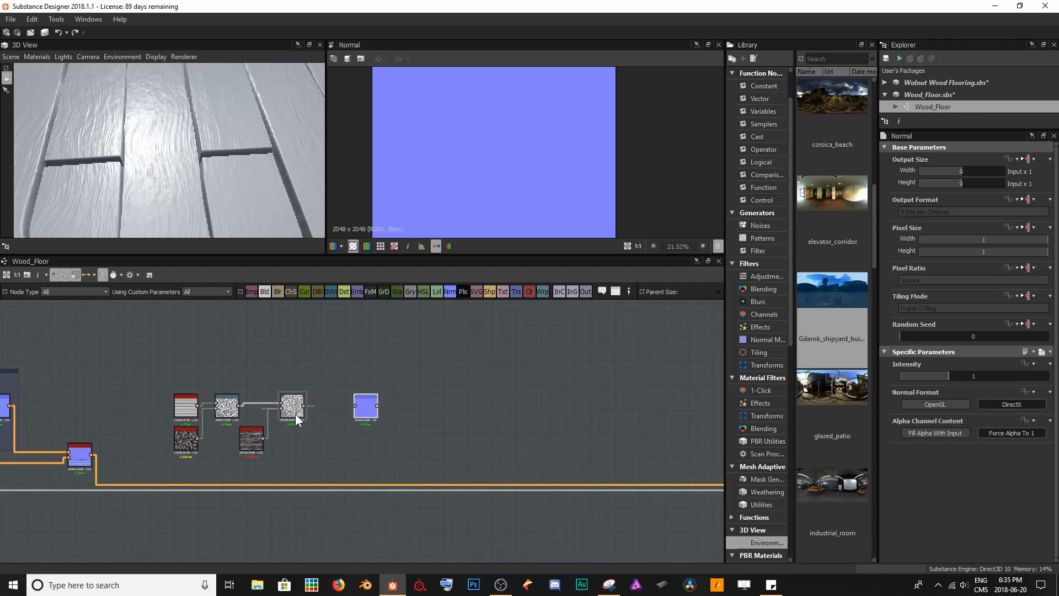
pyautogui.scroll(5, 296, 419)
pyautogui.moveTo(311, 396); pyautogui.dragTo(471, 396)
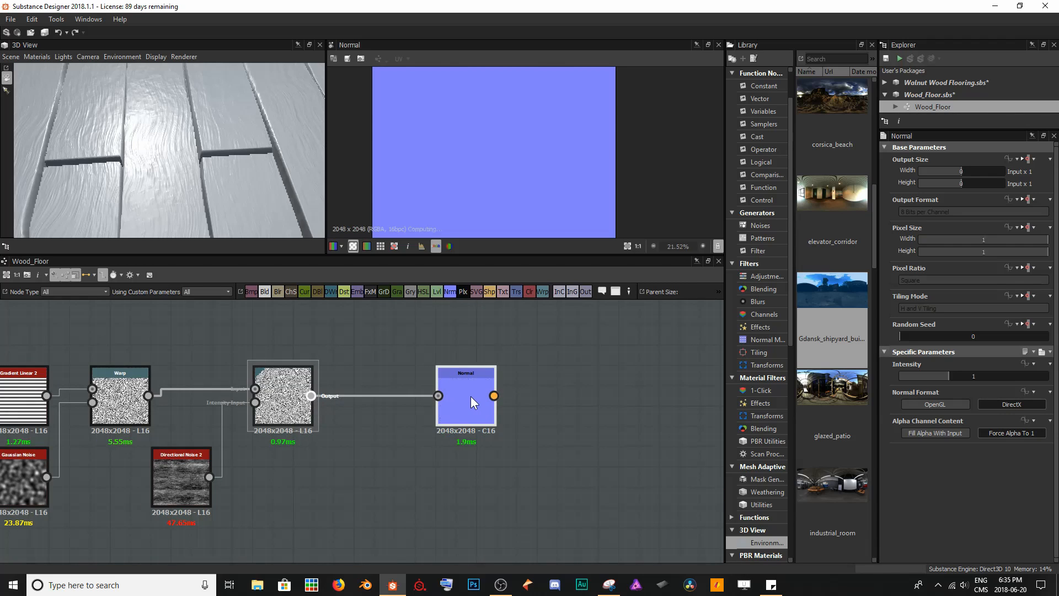
# Set the new Normal node's Intensity to 0.5 while checking its preview in the 2D view
pyautogui.moveTo(508, 468); pyautogui.dragTo(422, 396, button='middle')
pyautogui.scroll(1, 425, 166)
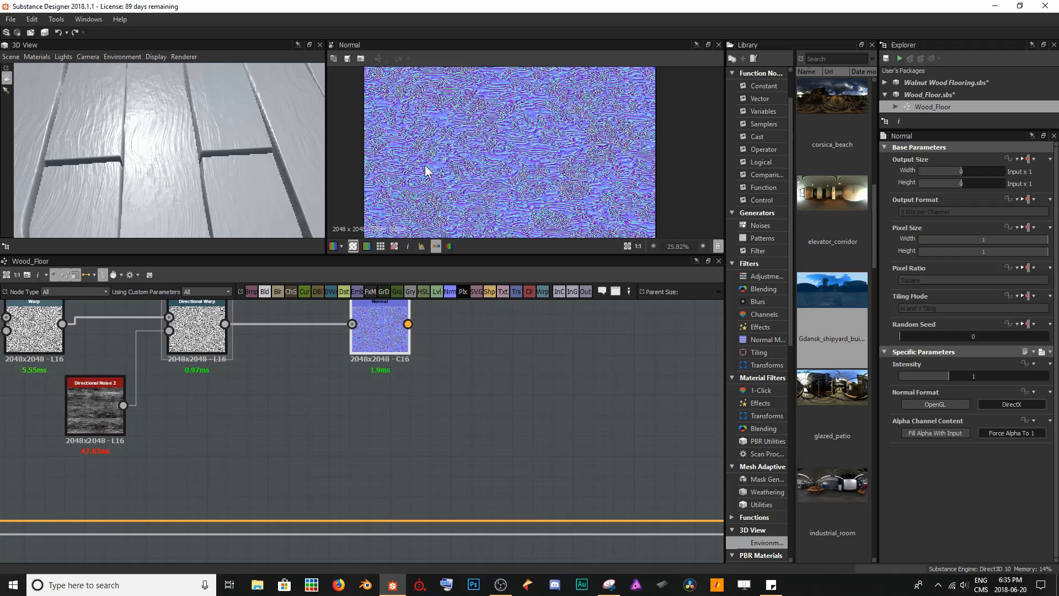
pyautogui.scroll(5, 425, 170)
pyautogui.doubleClick(974, 376)
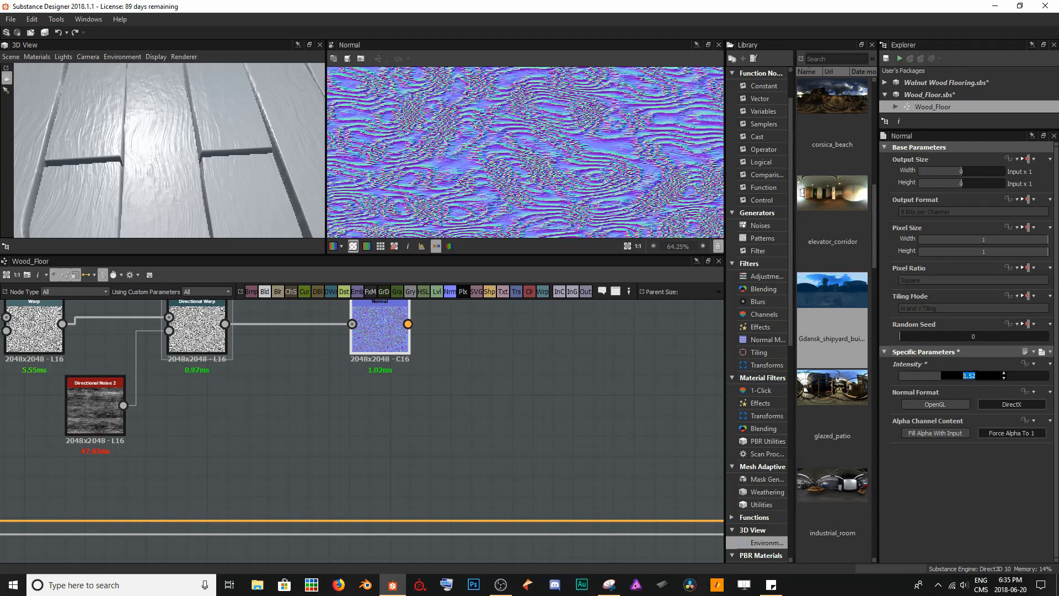
pyautogui.write('0.5')
pyautogui.press('Return')
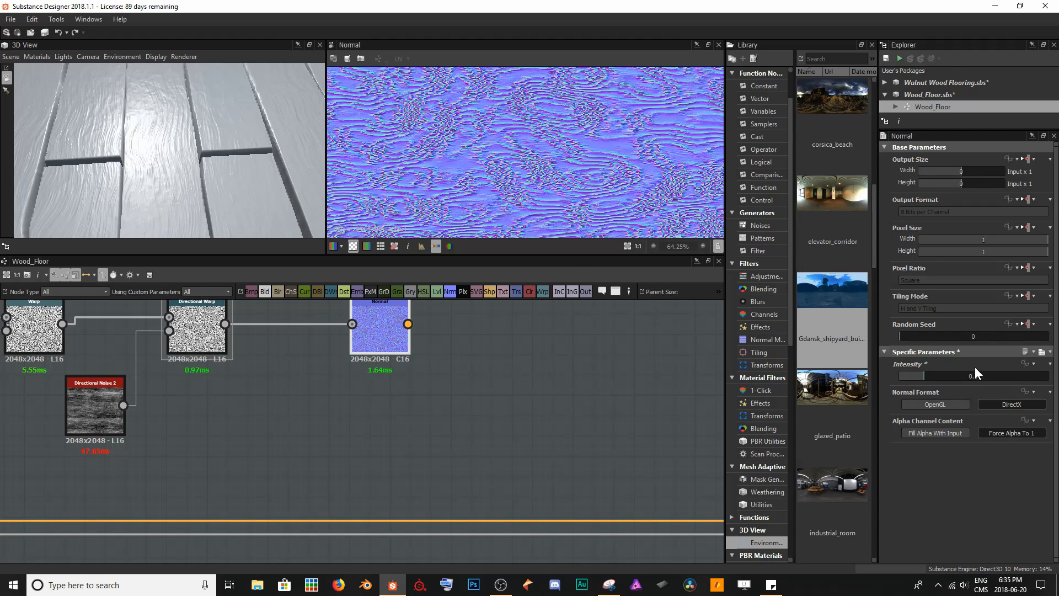
pyautogui.scroll(-5, 455, 466)
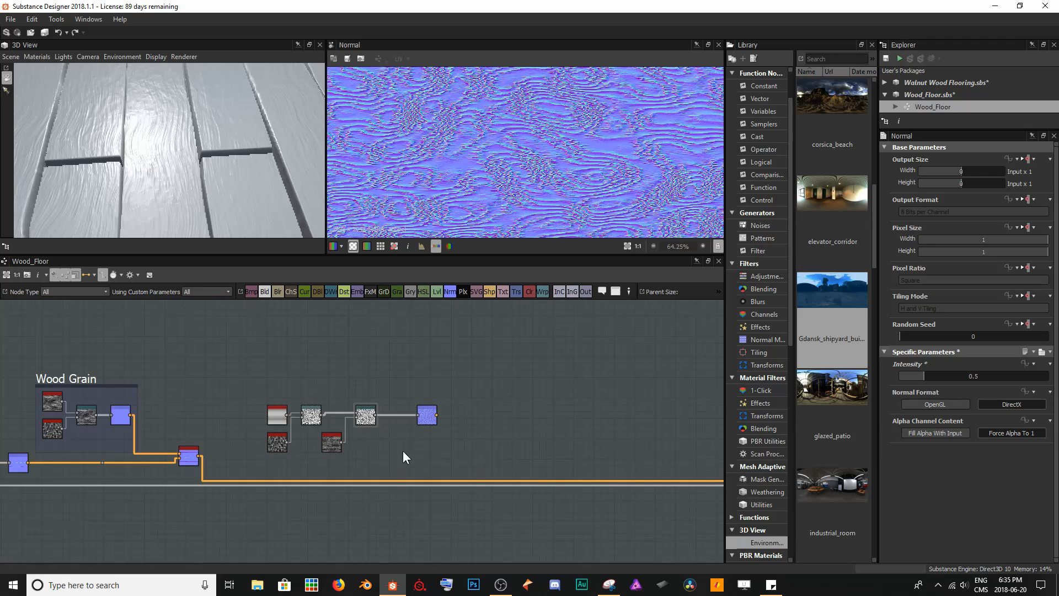
# Duplicate the Normal Combine node and place the copy to the lower right of the ring pattern's Normal node
pyautogui.doubleClick(190, 455)
pyautogui.hotkey('ctrl', 'c')
pyautogui.hotkey('ctrl', 'v')
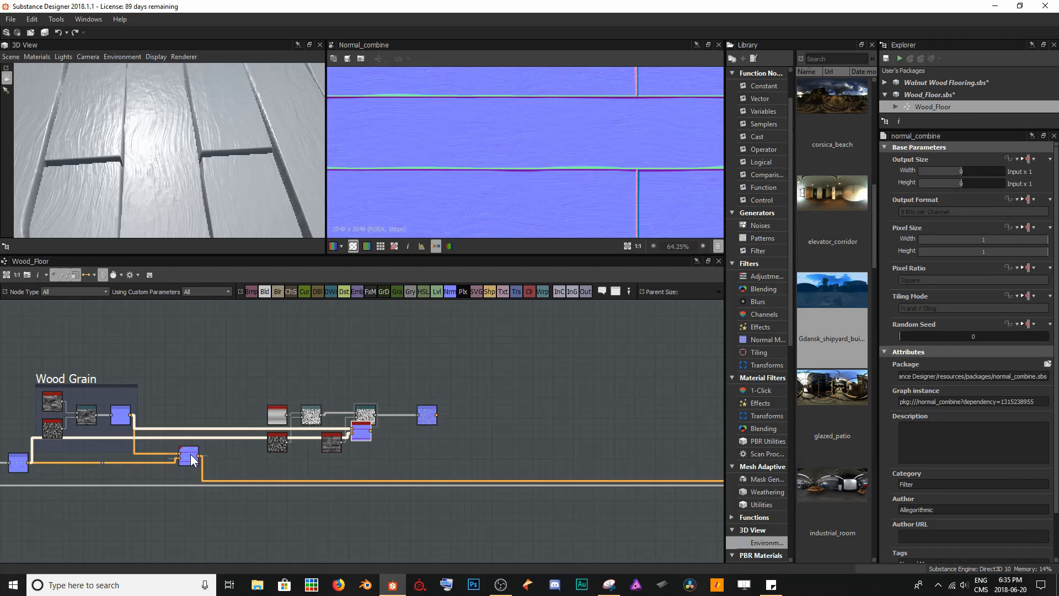
pyautogui.moveTo(361, 431); pyautogui.dragTo(490, 465)
pyautogui.scroll(5, 492, 465)
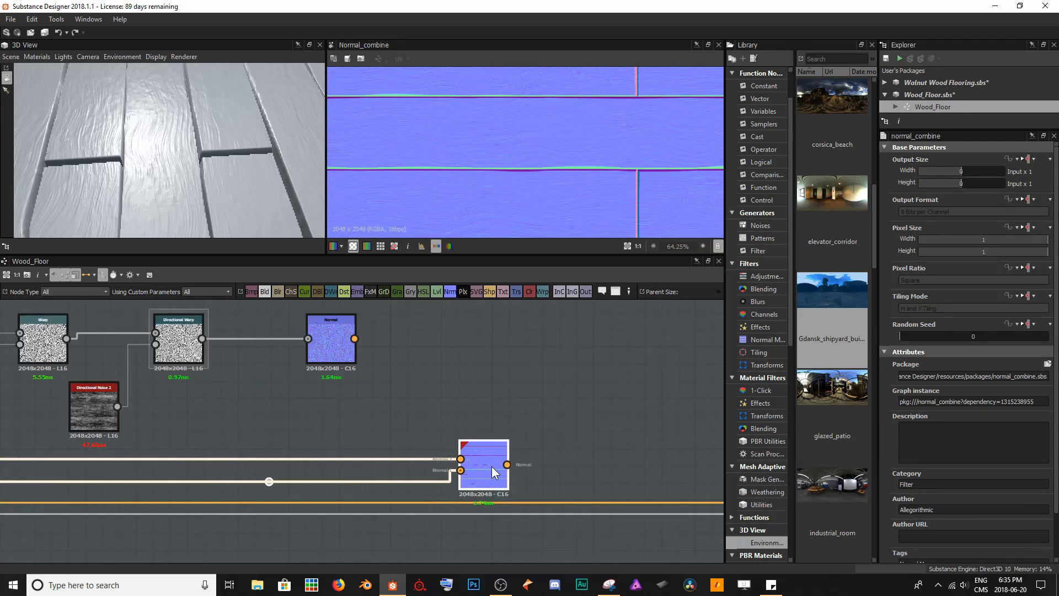
# Connect the ring pattern's Normal node to the new Normal Combine's first input and the original Normal Combine's output to its second
pyautogui.scroll(-5, 498, 461)
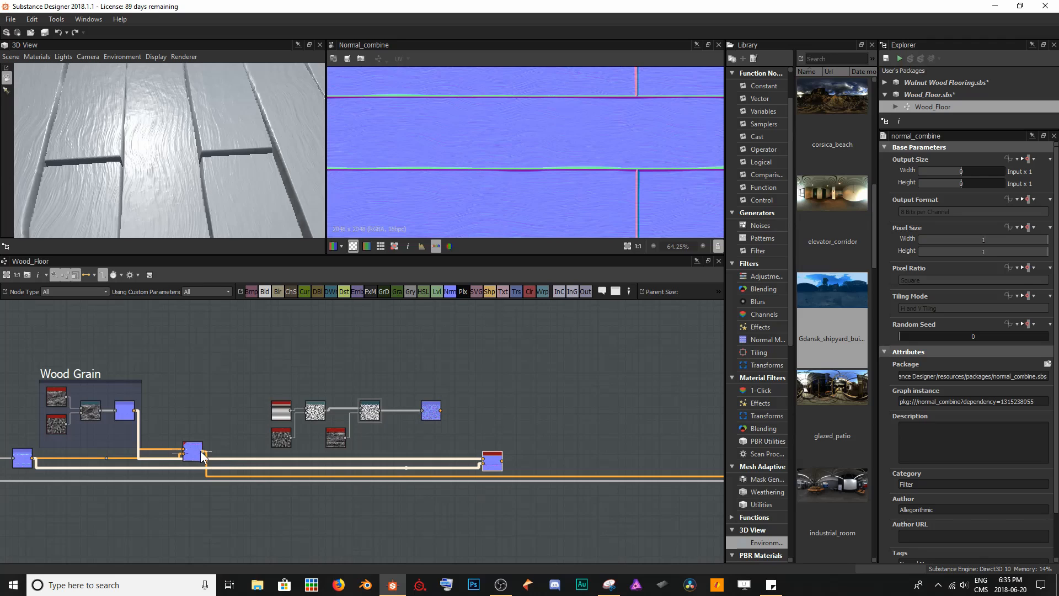
pyautogui.moveTo(247, 451); pyautogui.dragTo(484, 463)
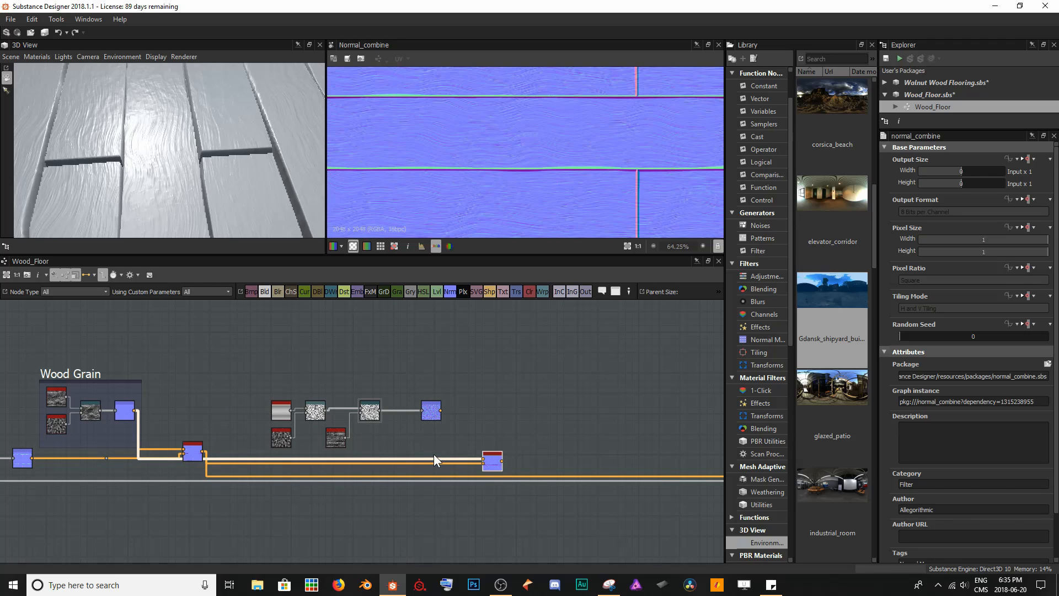
pyautogui.scroll(4, 239, 456)
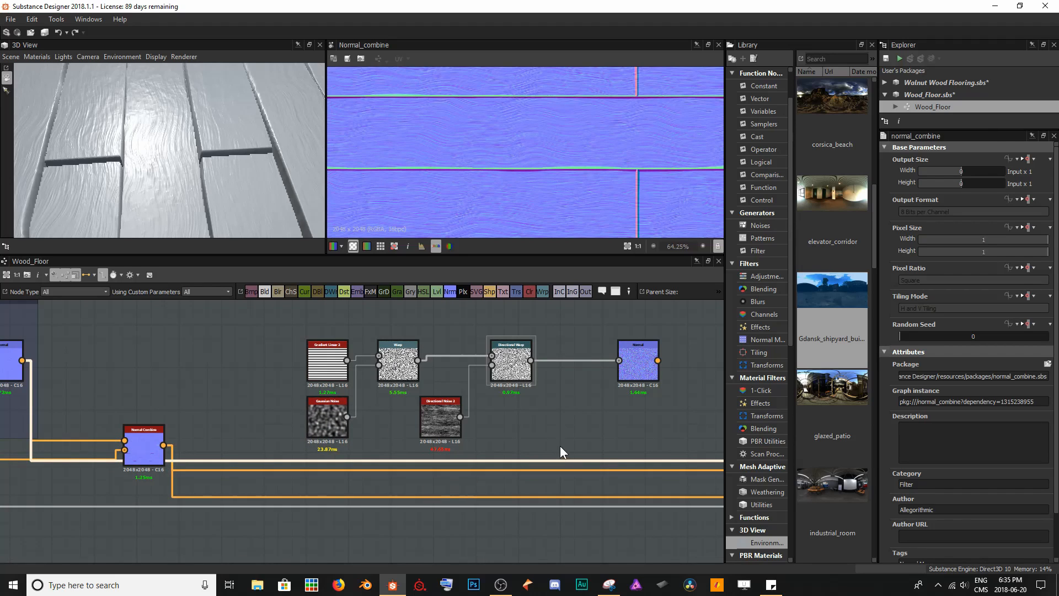
pyautogui.moveTo(561, 446); pyautogui.dragTo(312, 504, button='middle')
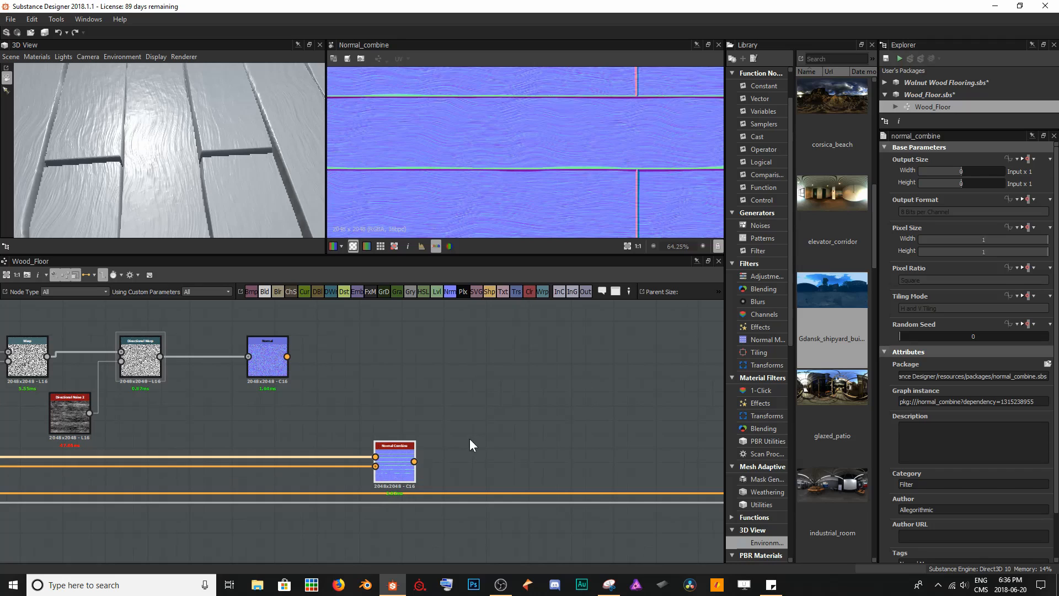
pyautogui.moveTo(321, 405); pyautogui.dragTo(378, 456)
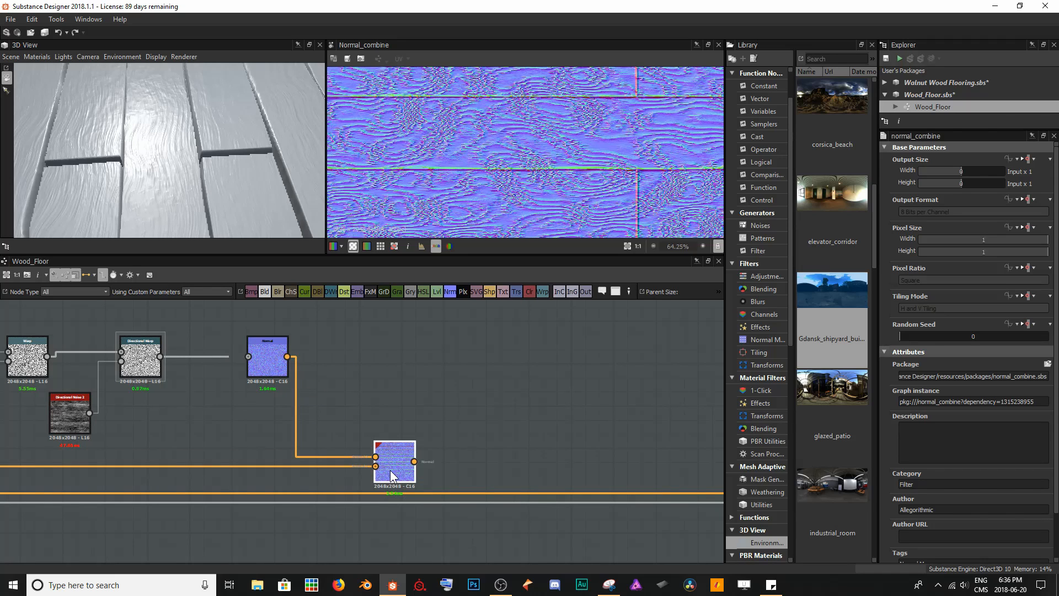
# Connect the new Normal Combine's output to the Base Material's normal input and inspect the planks from different angles in the 3D view
pyautogui.moveTo(390, 470); pyautogui.dragTo(177, 442, button='middle')
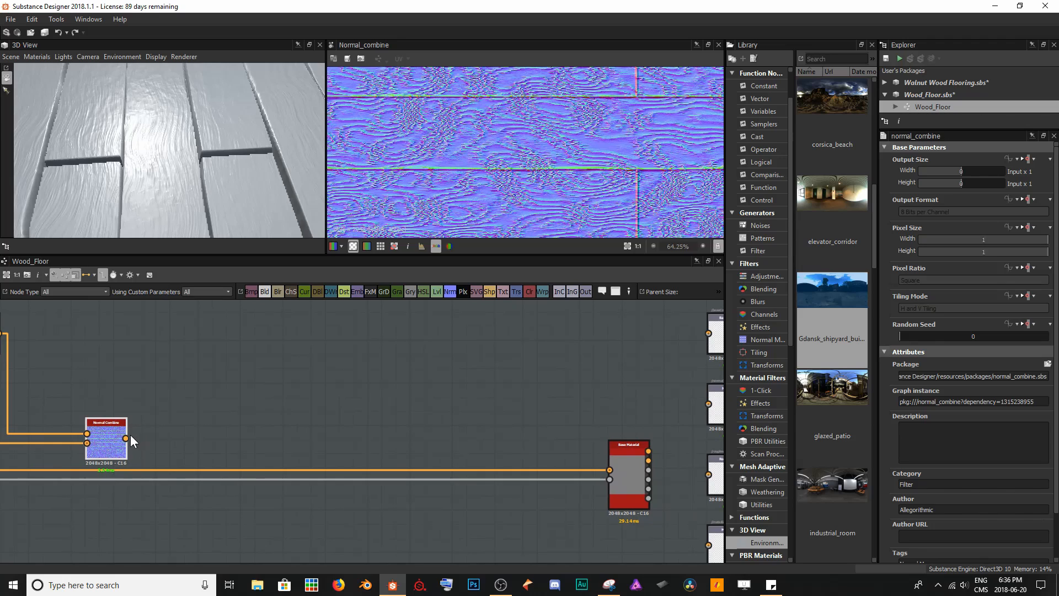
pyautogui.moveTo(126, 439); pyautogui.dragTo(609, 470)
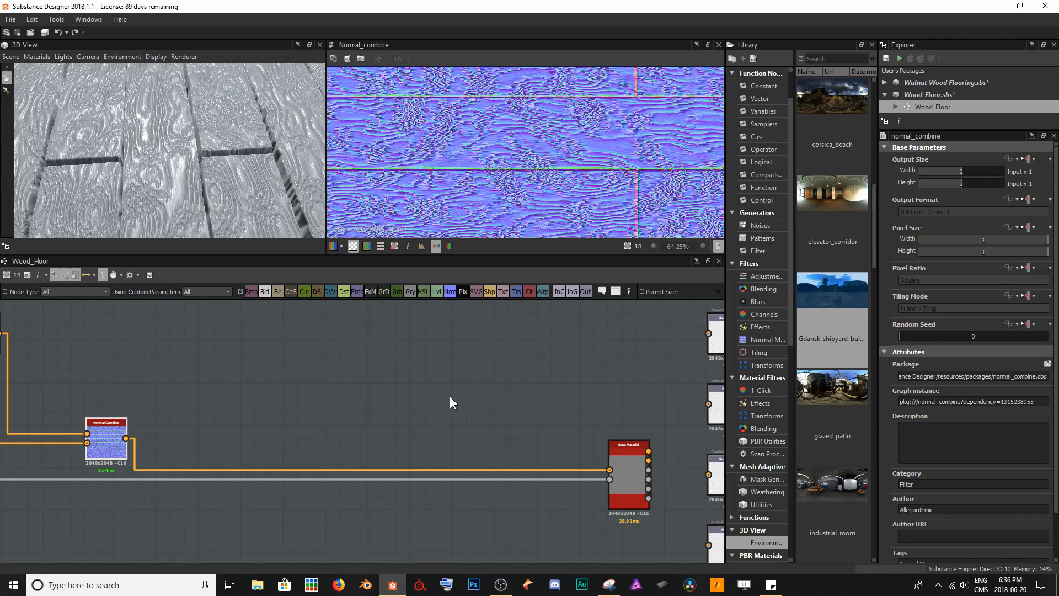
pyautogui.moveTo(231, 221); pyautogui.dragTo(174, 163)
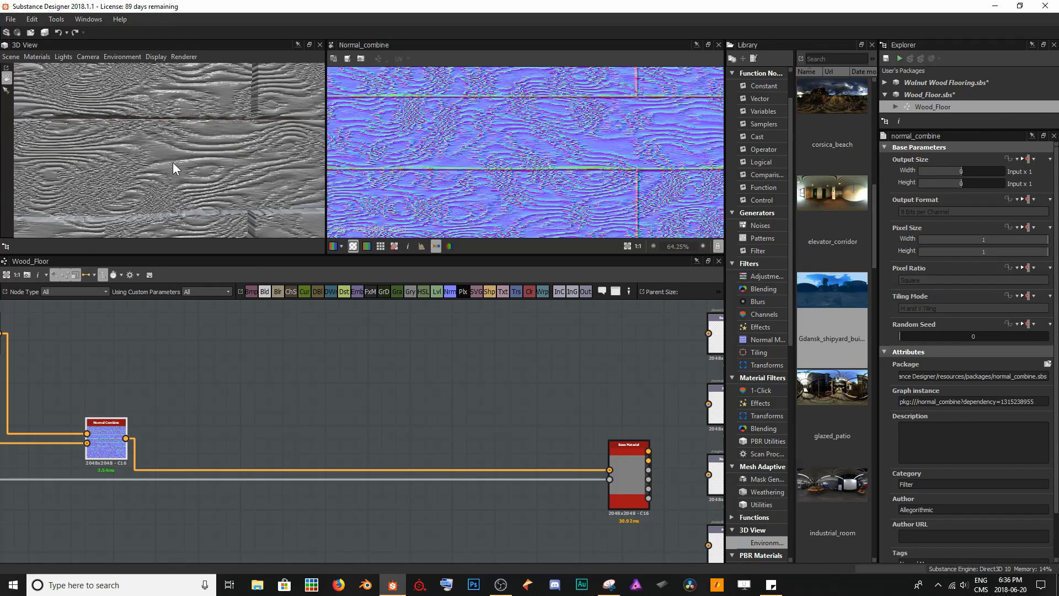
pyautogui.moveTo(183, 112); pyautogui.dragTo(204, 155)
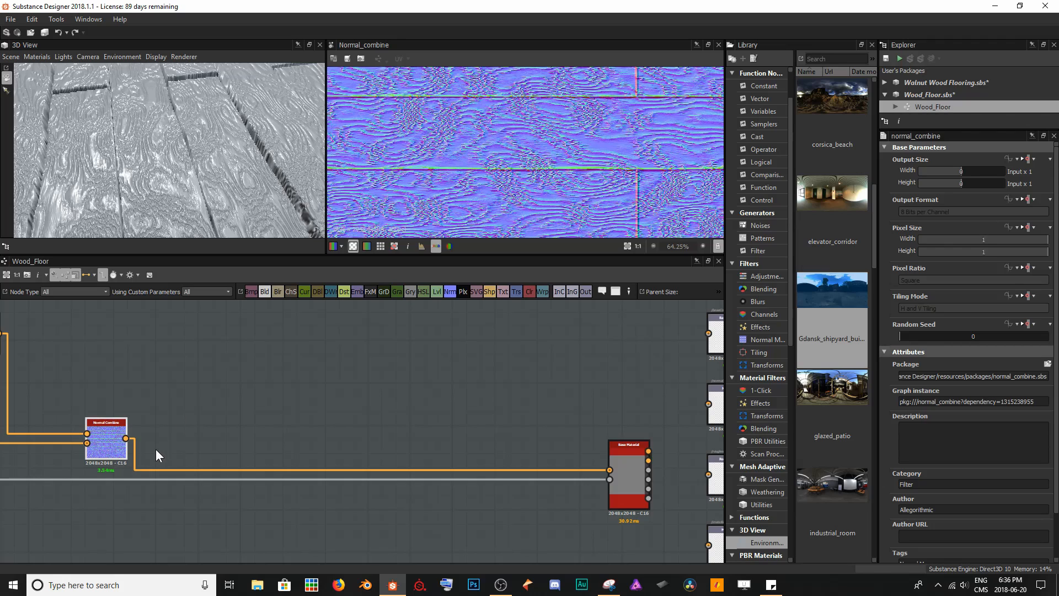
# Move the ring pattern's Normal node and the new Normal Combine farther right to make room after the Directional Warp
pyautogui.moveTo(157, 389); pyautogui.dragTo(456, 432, button='middle')
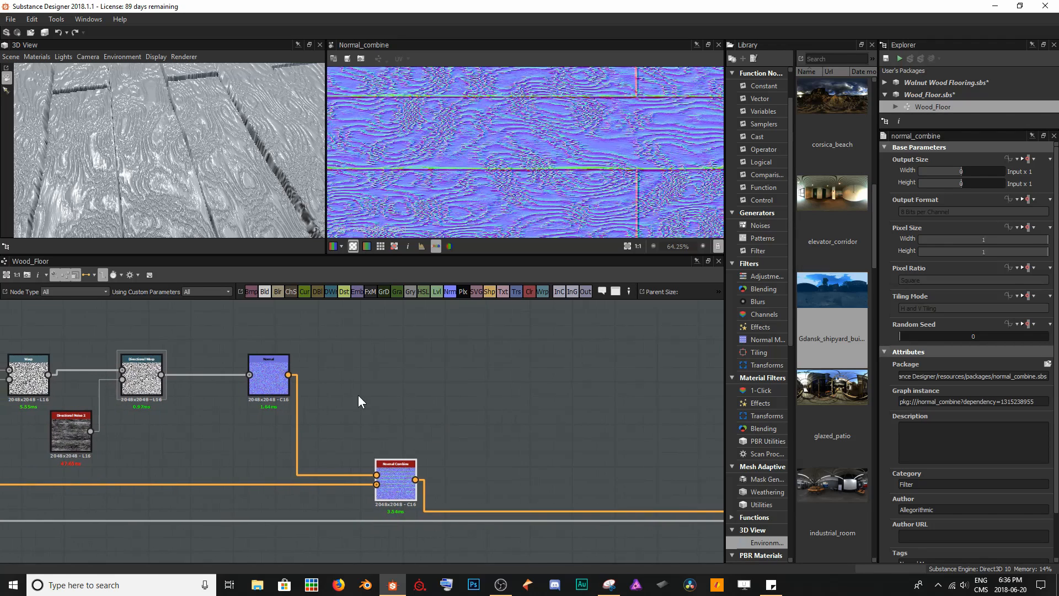
pyautogui.moveTo(250, 348); pyautogui.dragTo(578, 477)
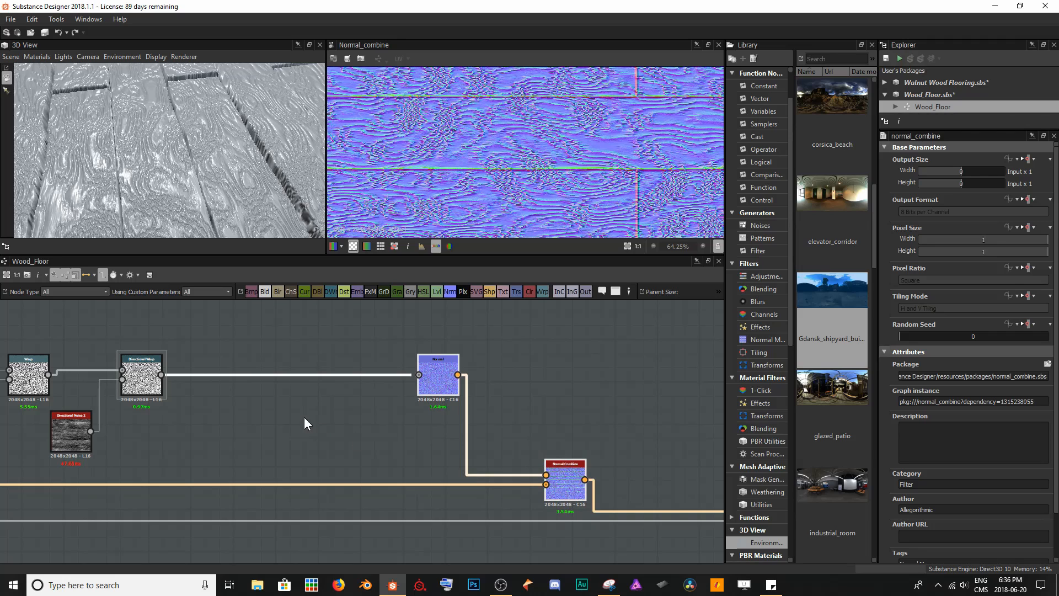
pyautogui.click(301, 416)
pyautogui.moveTo(207, 395); pyautogui.dragTo(319, 465, button='middle')
pyautogui.scroll(3, 319, 441)
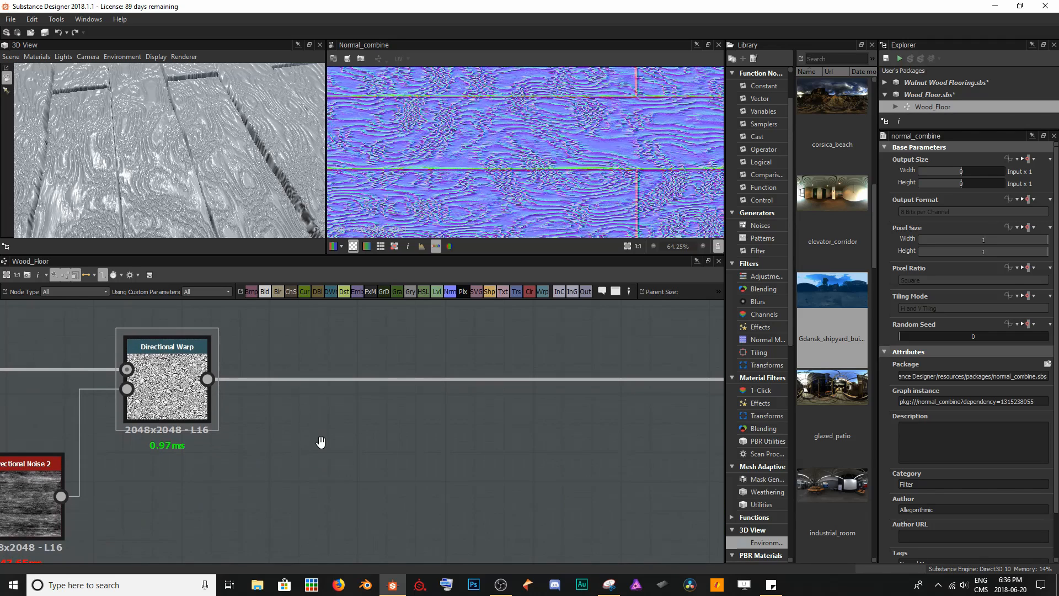
# Insert a second Directional Warp node on the link between the existing Directional Warp and the Normal node
pyautogui.moveTo(291, 387); pyautogui.dragTo(181, 390, button='middle')
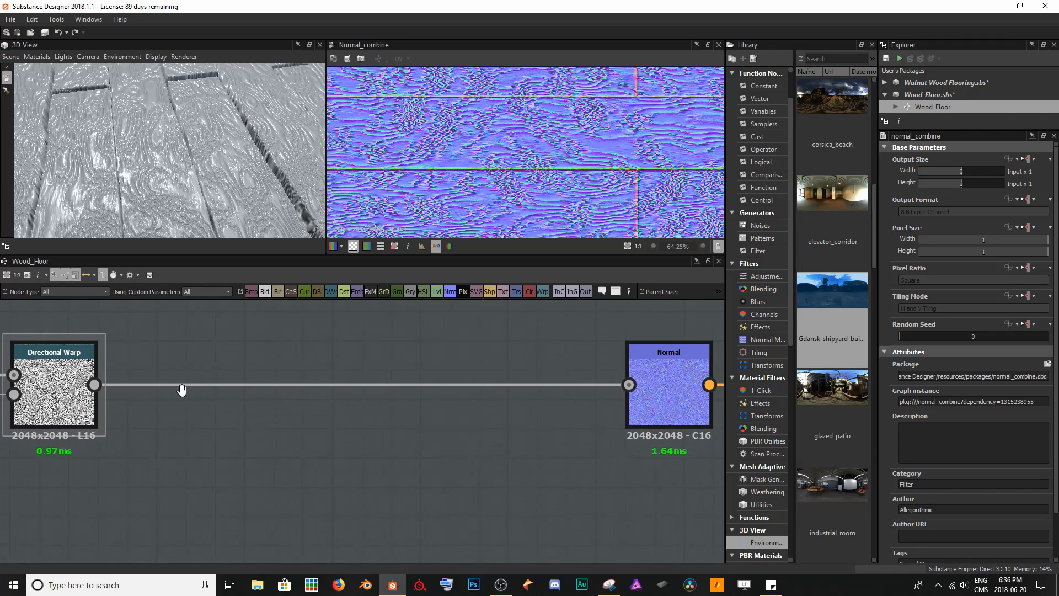
pyautogui.doubleClick(54, 388)
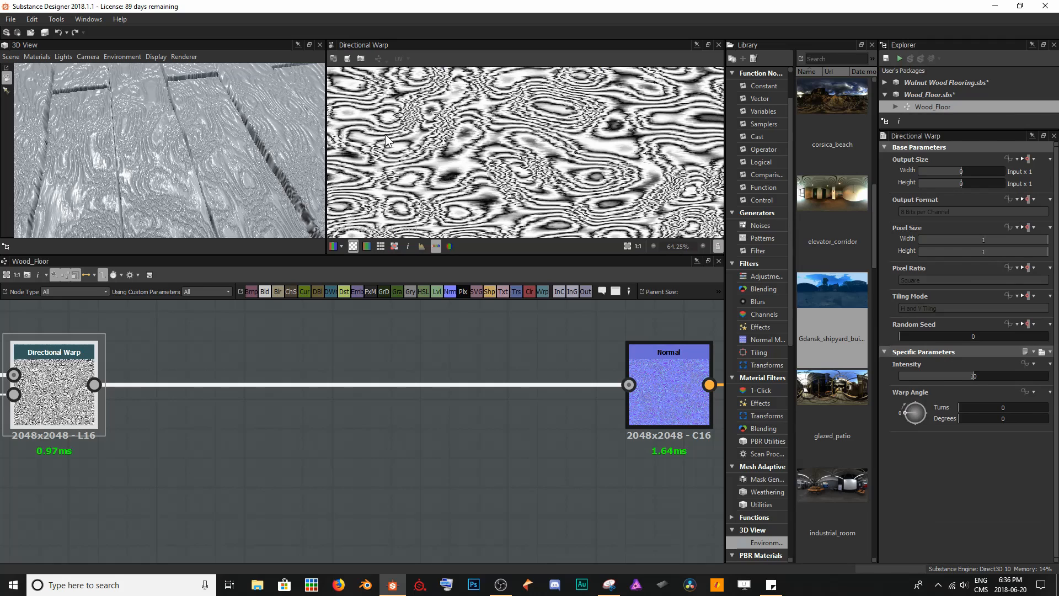
pyautogui.scroll(-2, 277, 427)
pyautogui.moveTo(352, 429); pyautogui.dragTo(366, 407, button='middle')
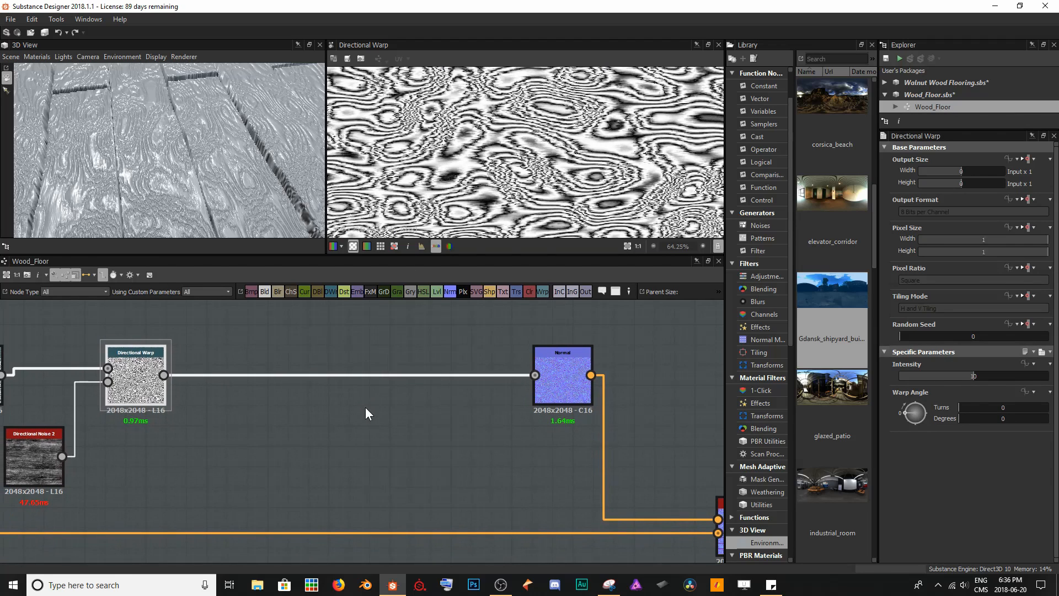
pyautogui.moveTo(373, 343); pyautogui.dragTo(377, 388)
pyautogui.press('space')
pyautogui.write('dire')
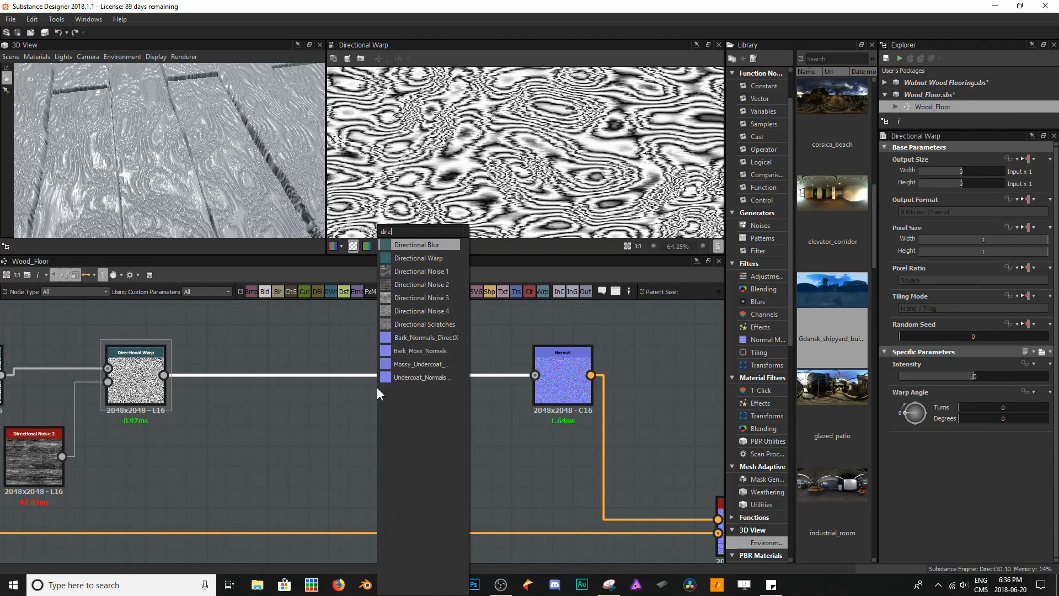
pyautogui.write('c')
pyautogui.press('Down')
pyautogui.press('Return')
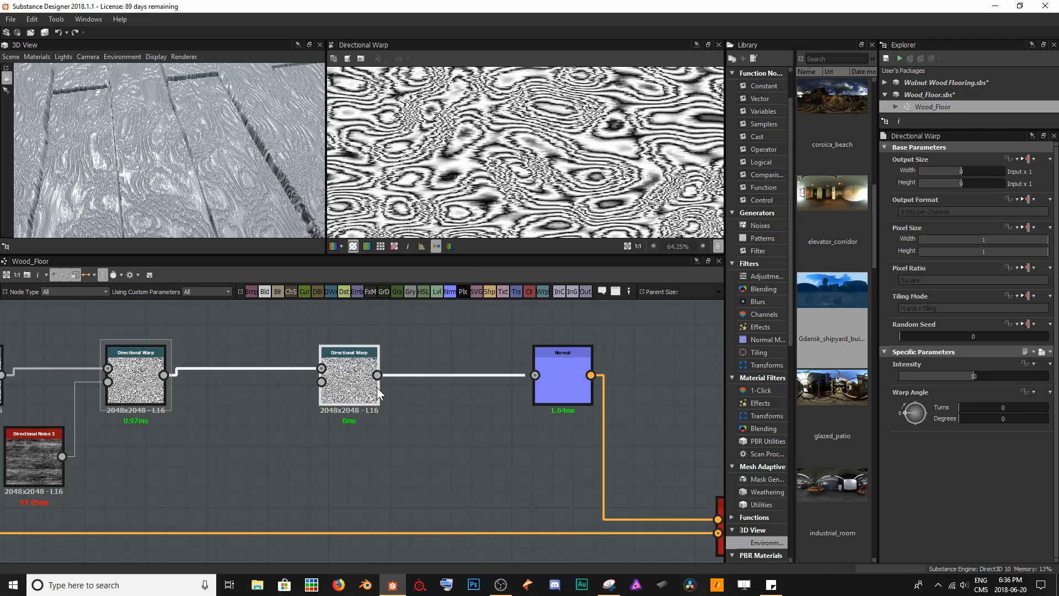
pyautogui.scroll(1, 331, 387)
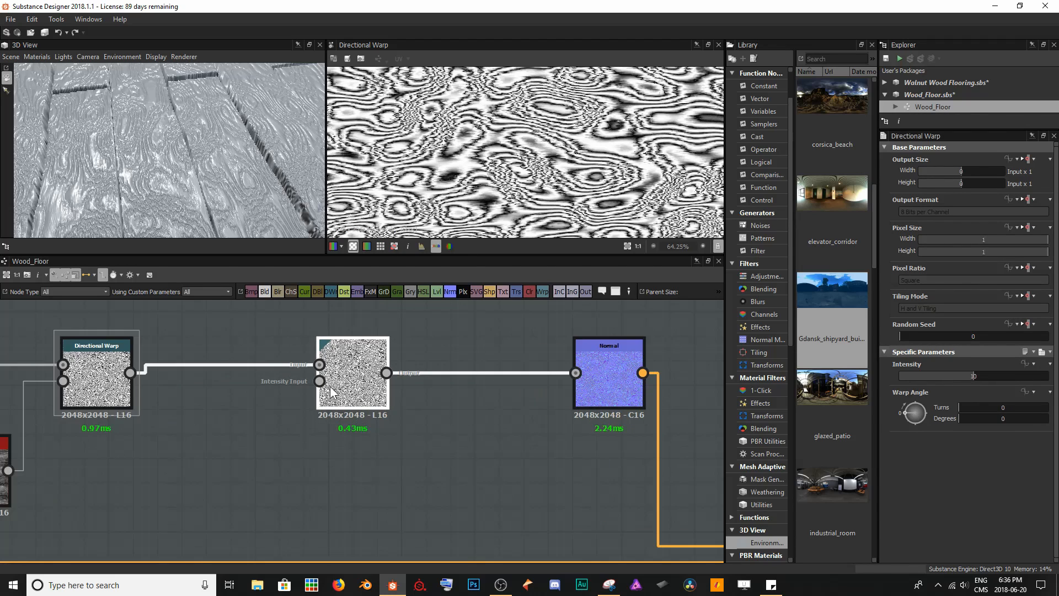
pyautogui.moveTo(331, 388); pyautogui.dragTo(449, 379, button='middle')
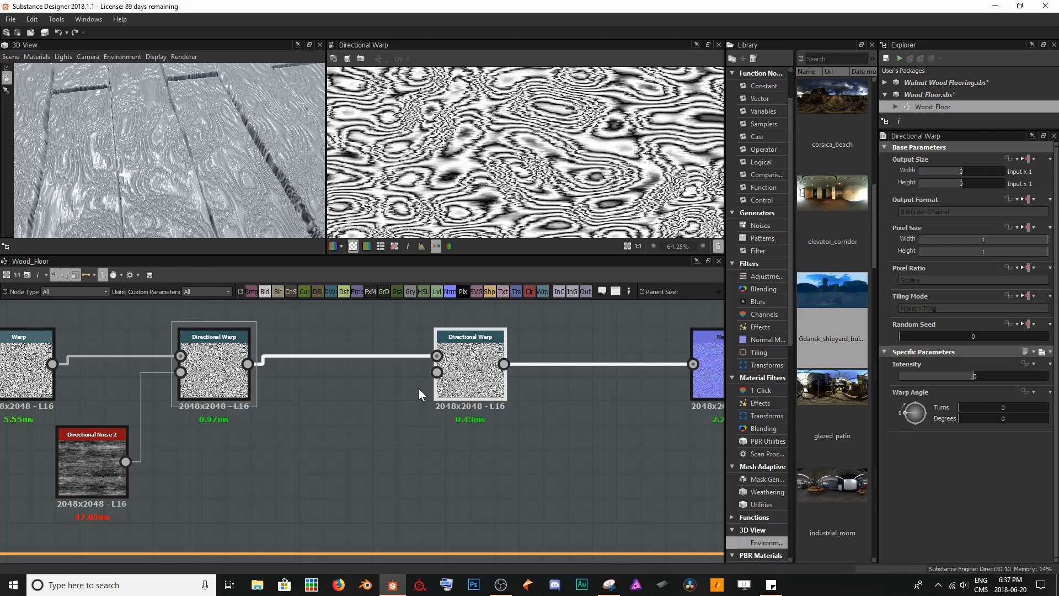
# Connect the Plank Pattern's slope blur output to the new Directional Warp's intensity input and display the warp in the 2D view
pyautogui.moveTo(270, 150); pyautogui.dragTo(193, 165)
pyautogui.scroll(-5, 195, 470)
pyautogui.moveTo(296, 438); pyautogui.dragTo(557, 381, button='middle')
pyautogui.doubleClick(171, 390)
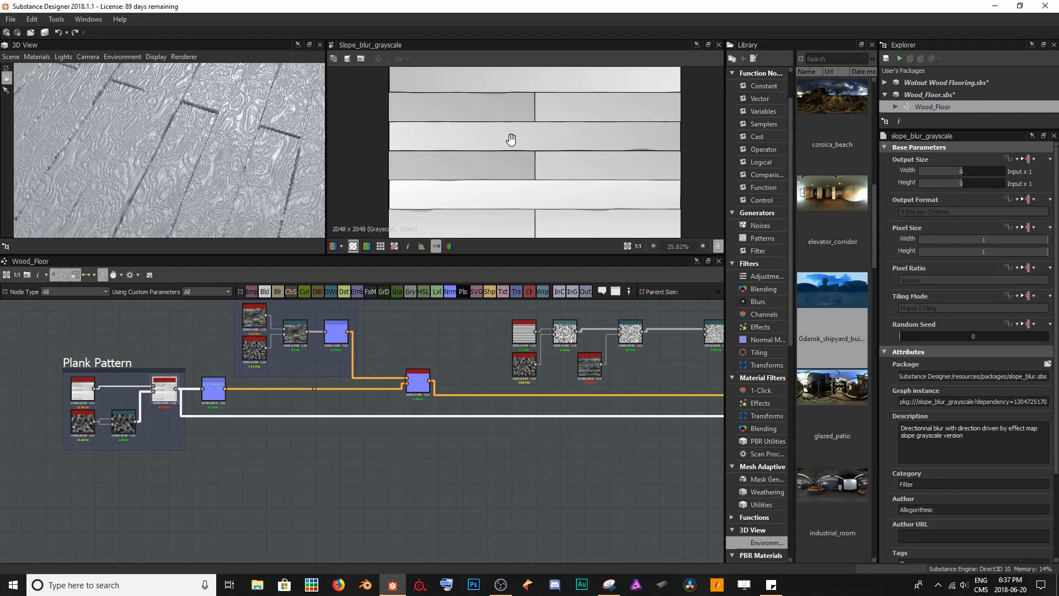
pyautogui.moveTo(488, 431); pyautogui.dragTo(375, 469, button='middle')
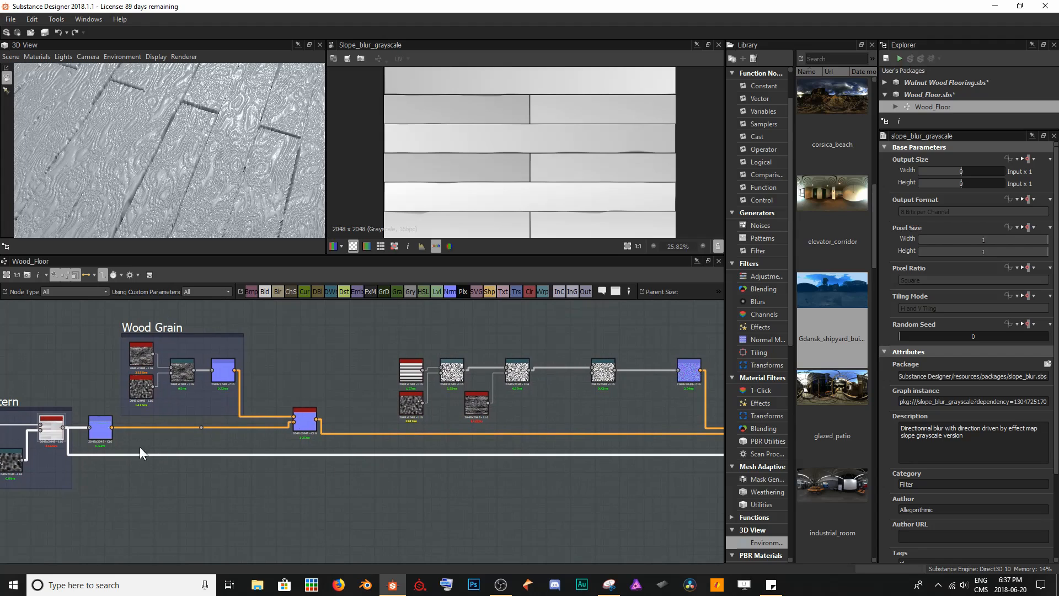
pyautogui.moveTo(62, 426); pyautogui.dragTo(595, 382)
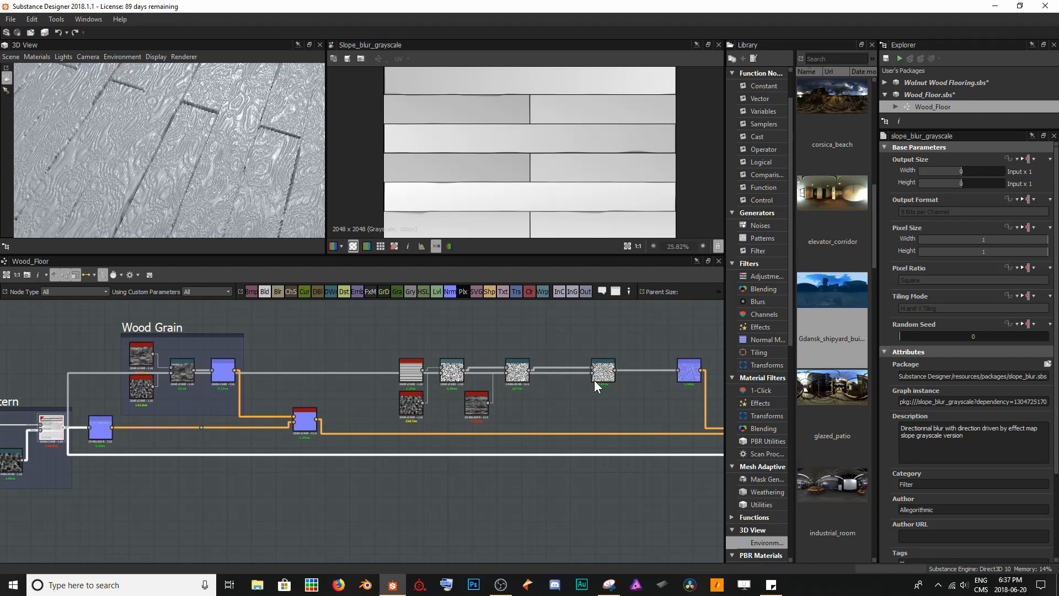
pyautogui.doubleClick(603, 377)
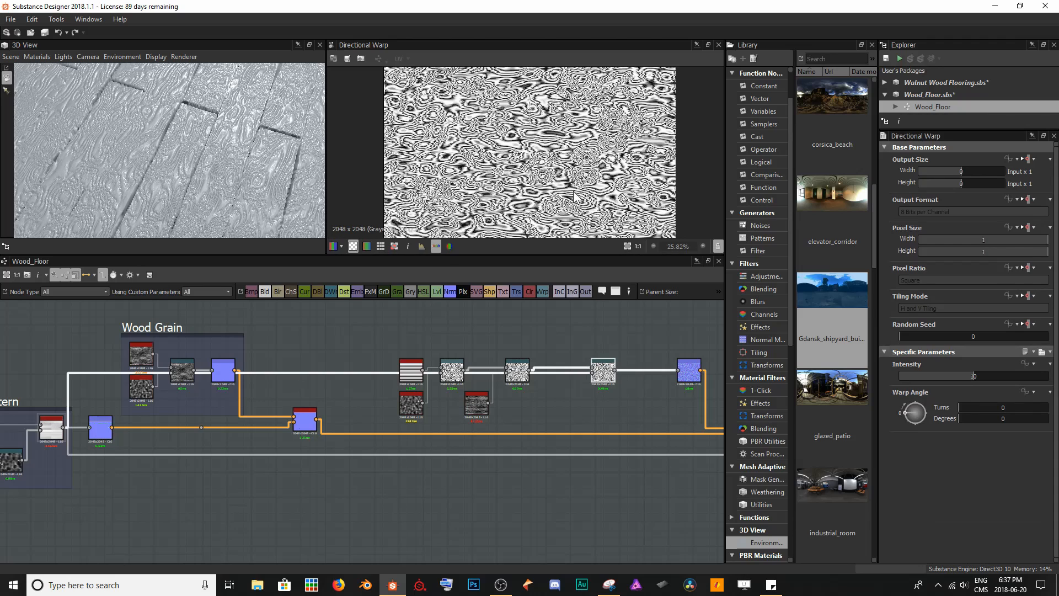
# Examine how the new Directional Warp distorts the grain at the plank seams, comparing it with the plank slope blur map
pyautogui.scroll(10, 551, 160)
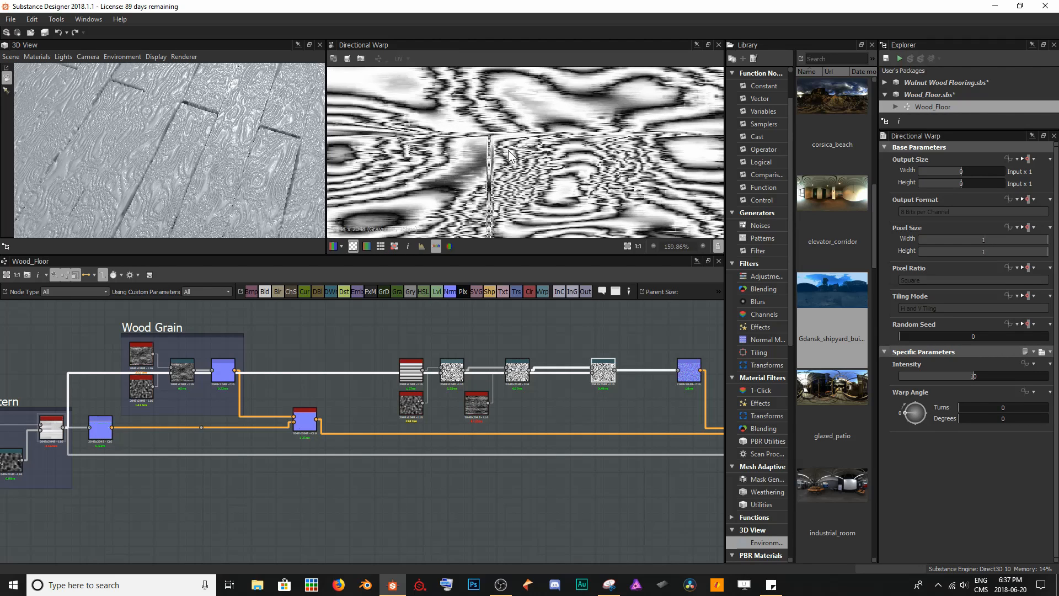
pyautogui.moveTo(526, 154); pyautogui.dragTo(588, 119, button='middle')
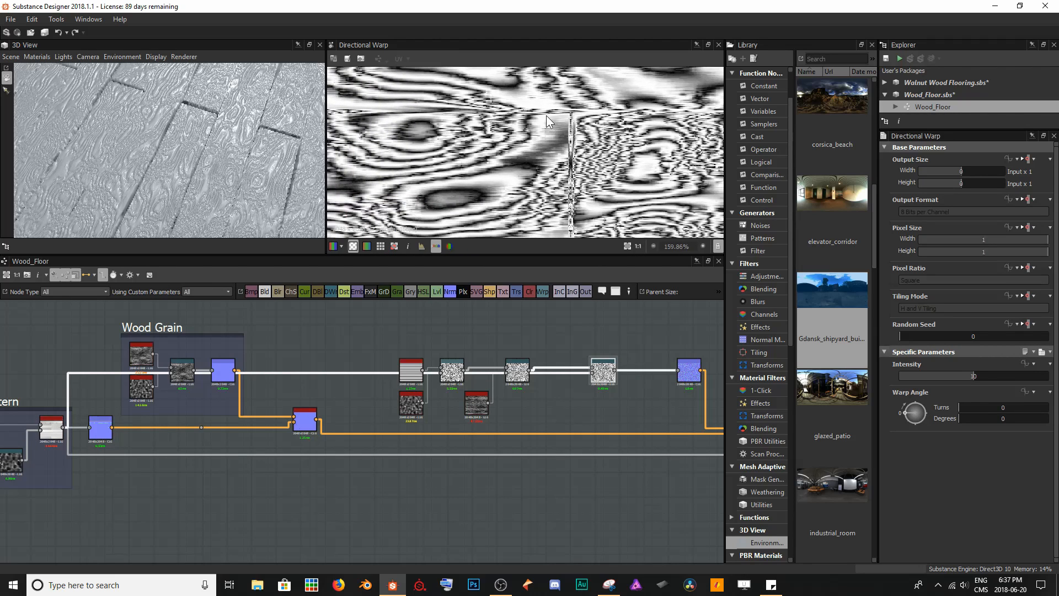
pyautogui.doubleClick(591, 372)
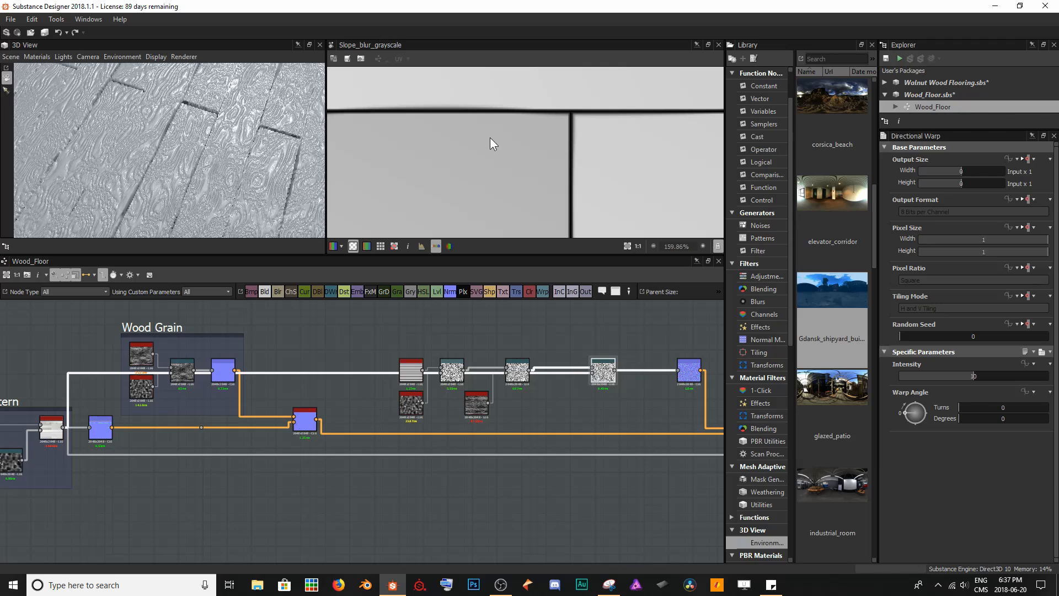
pyautogui.doubleClick(607, 379)
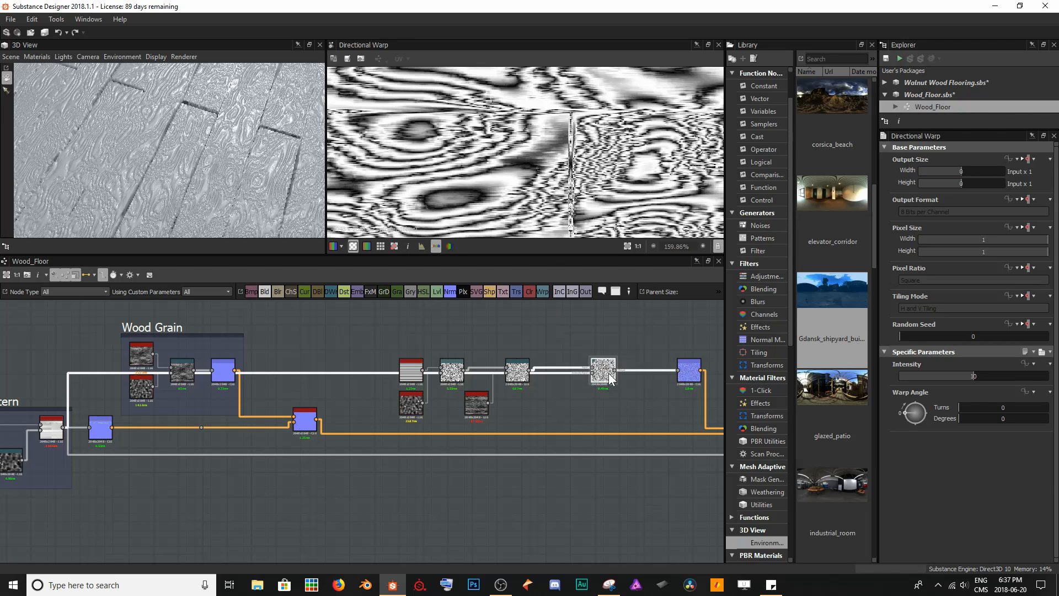
pyautogui.scroll(-3, 544, 158)
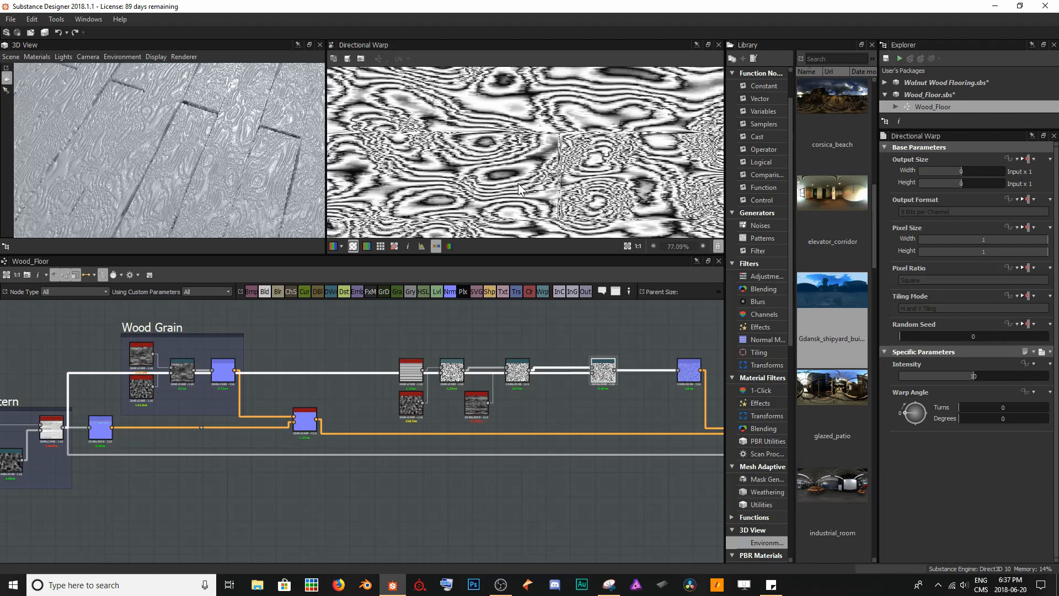
pyautogui.scroll(-1, 518, 189)
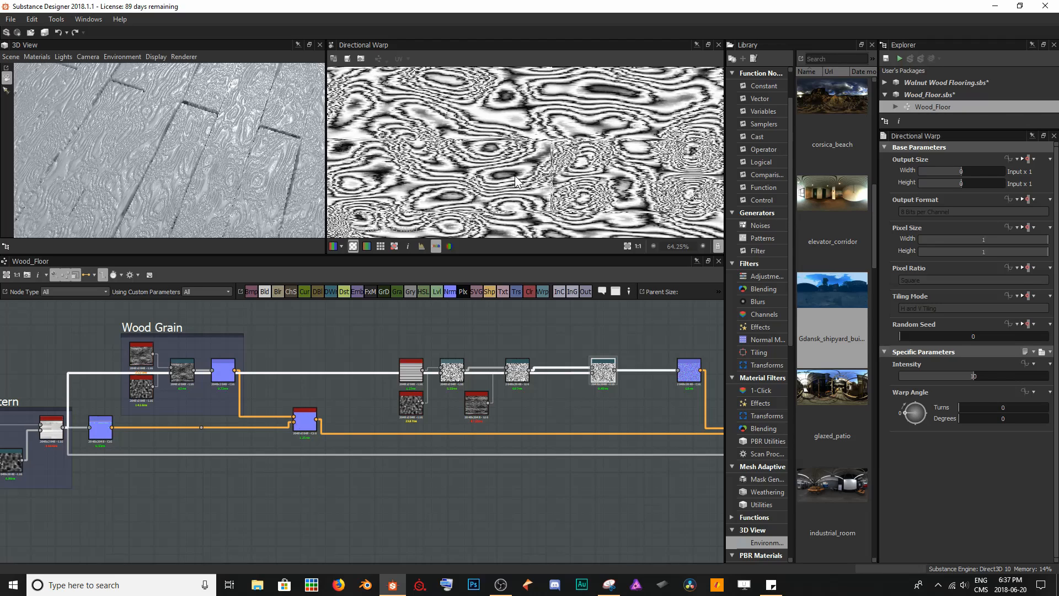
pyautogui.scroll(3, 581, 401)
pyautogui.scroll(-5, 489, 139)
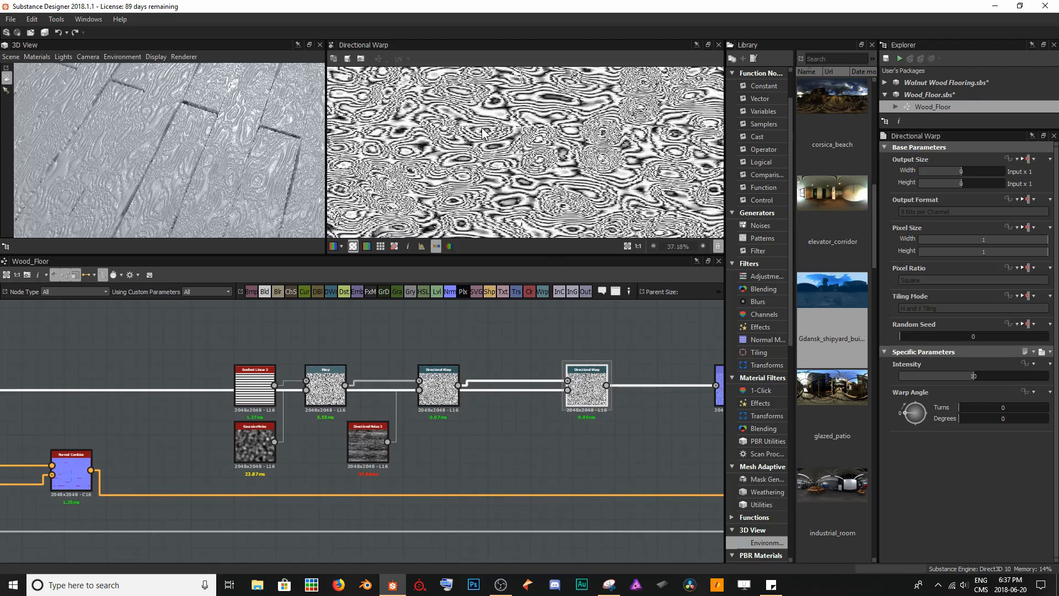
# Set the new Directional Warp's intensity to 100 and check the grain pattern around the plank seams
pyautogui.write('100')
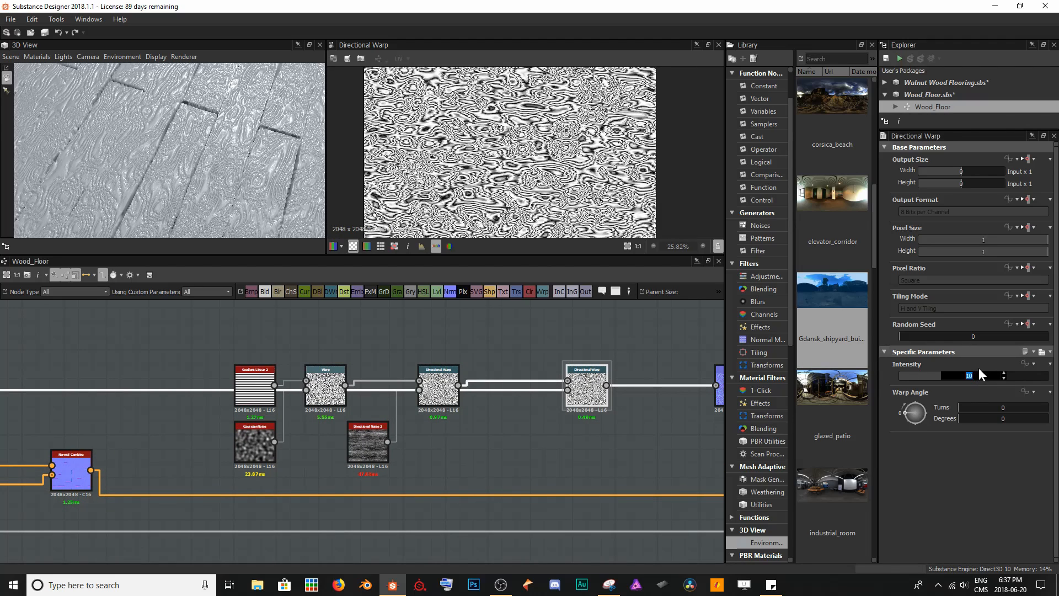
pyautogui.press('Return')
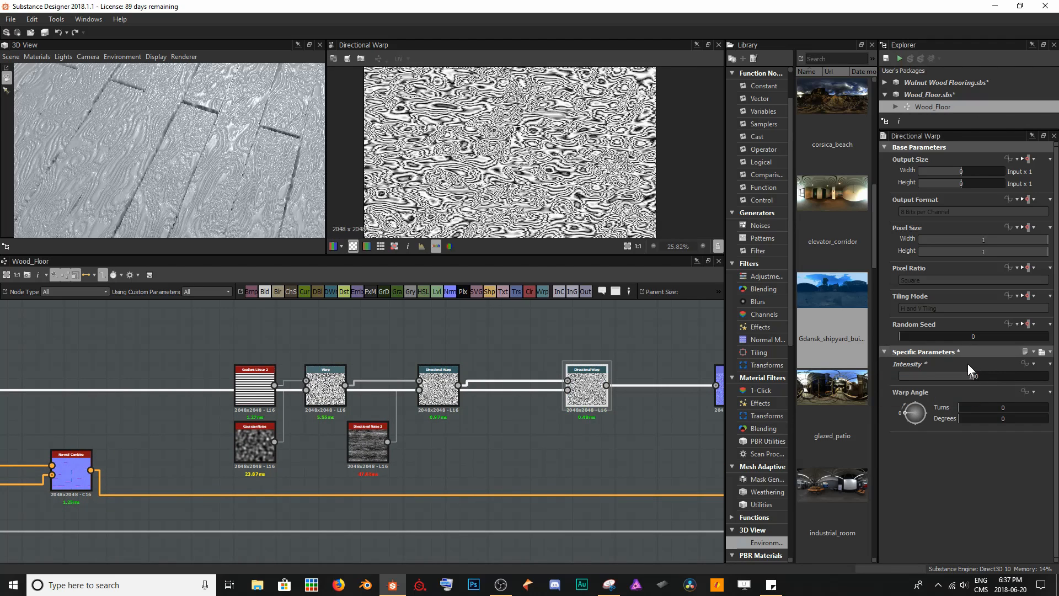
pyautogui.scroll(11, 498, 139)
pyautogui.moveTo(522, 142)
pyautogui.mouseDown(button='middle')
pyautogui.moveTo(595, 176)
pyautogui.moveTo(509, 152)
pyautogui.mouseUp(button='middle')
pyautogui.scroll(6, 504, 141)
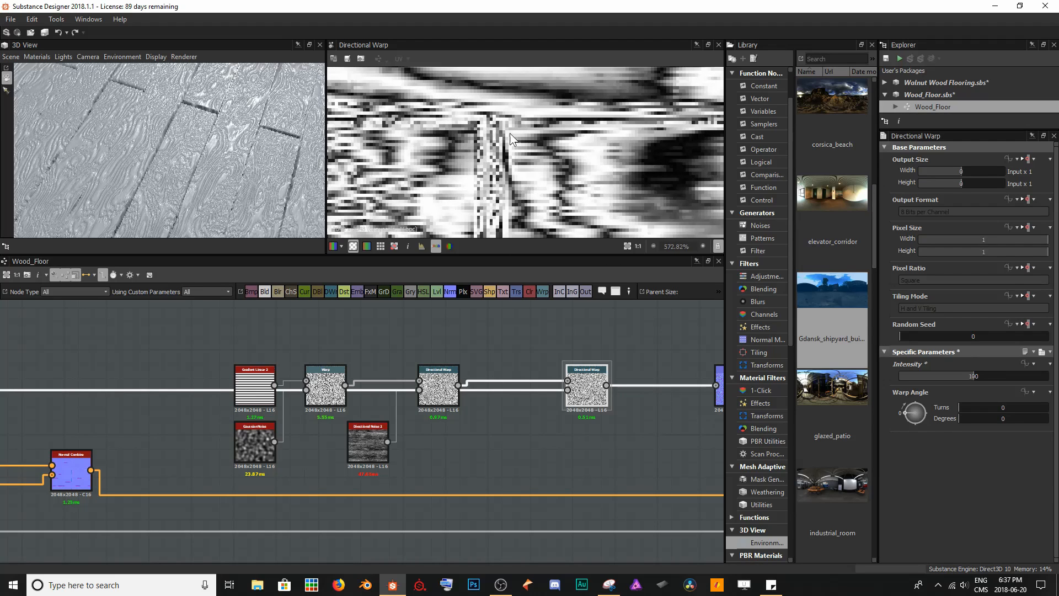
pyautogui.scroll(-9, 510, 138)
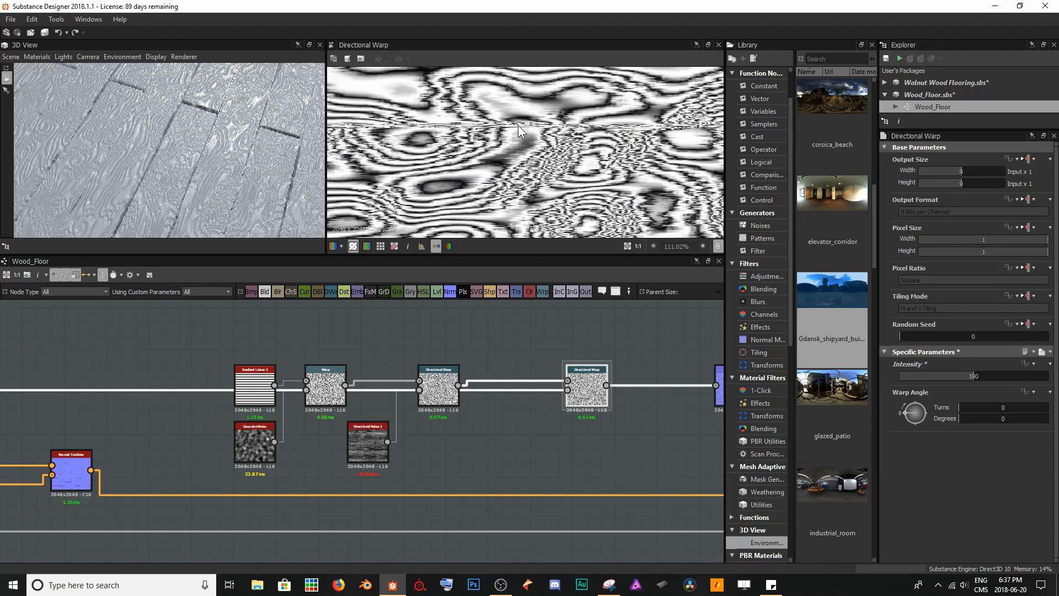
pyautogui.moveTo(518, 132); pyautogui.dragTo(454, 148, button='middle')
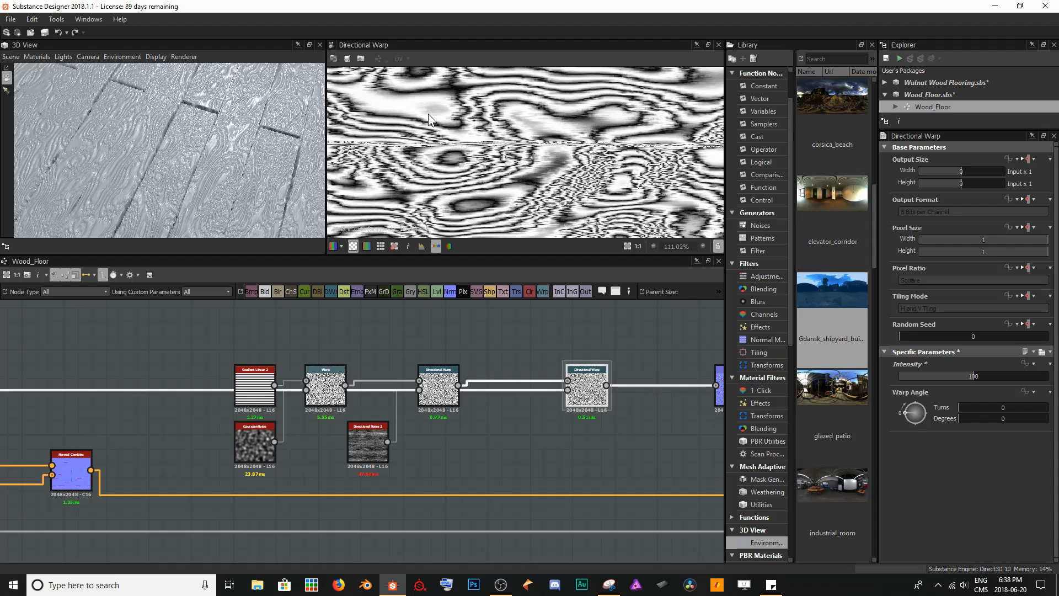
pyautogui.scroll(-1, 436, 117)
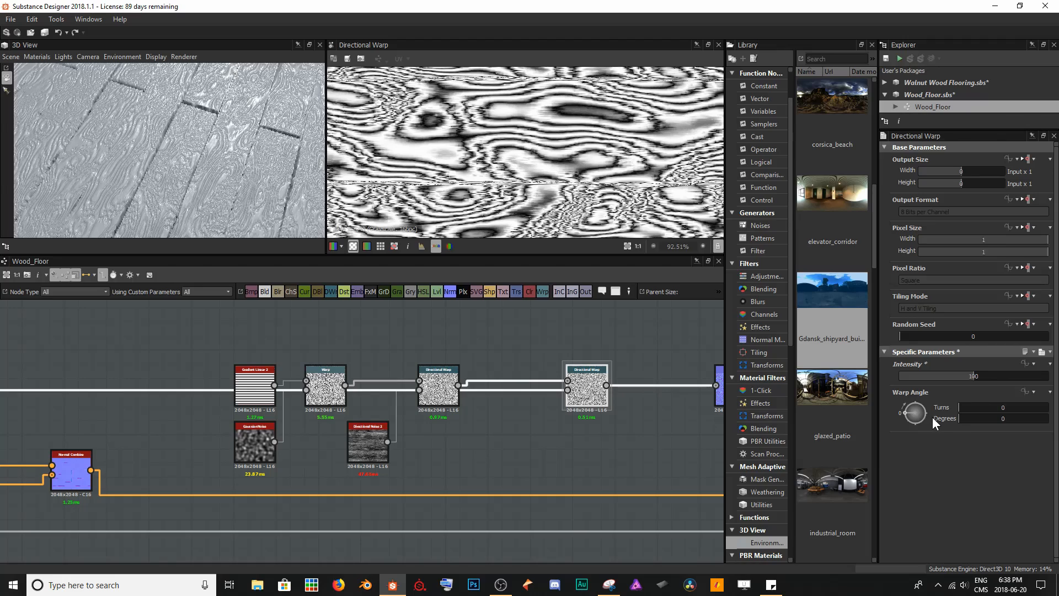
# Try a different warp angle on the new Directional Warp and check the grain pattern in the 2D view
pyautogui.moveTo(960, 419)
pyautogui.mouseDown()
pyautogui.moveTo(1004, 416)
pyautogui.moveTo(944, 419)
pyautogui.mouseUp()
pyautogui.scroll(-5, 478, 190)
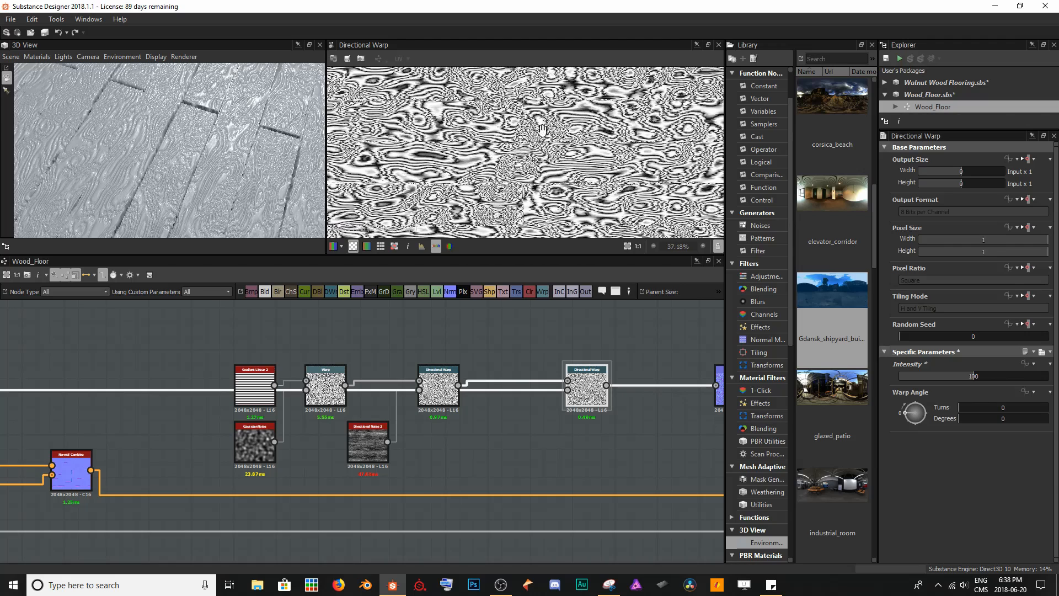
pyautogui.scroll(2, 477, 190)
pyautogui.scroll(6, 478, 183)
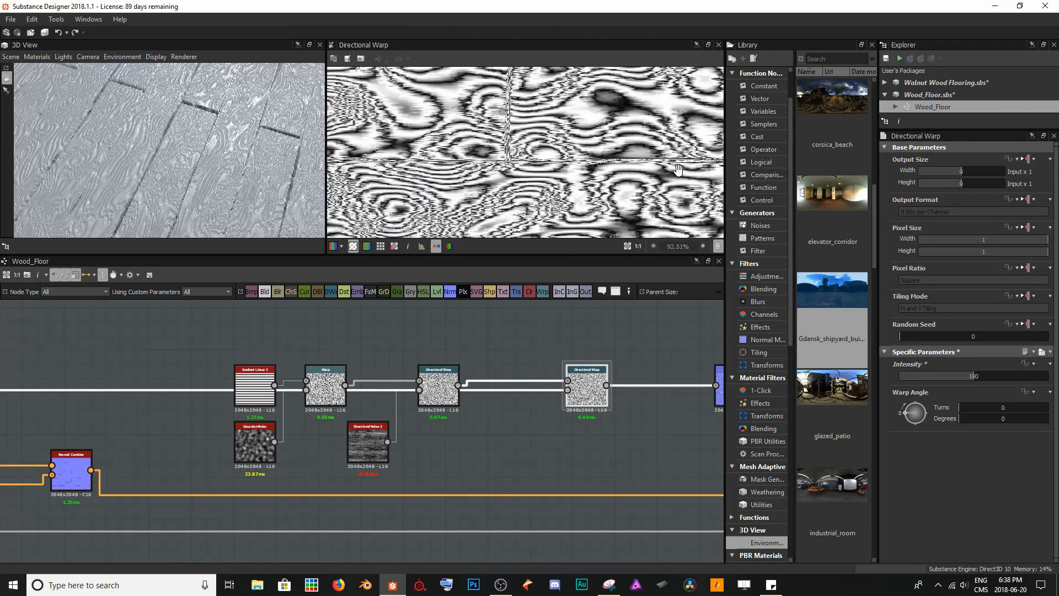
pyautogui.scroll(-6, 594, 134)
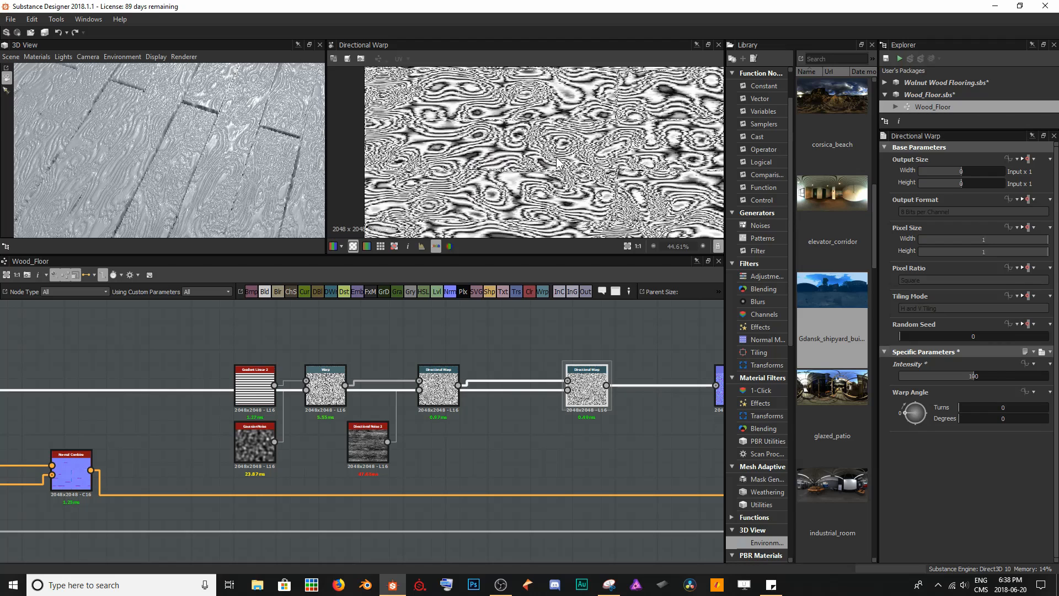
pyautogui.scroll(-2, 635, 188)
# Set the intensity of the Normal node after the Directional Warps to 0.1 and check the floor in the 3D view
pyautogui.moveTo(523, 308); pyautogui.dragTo(395, 402, button='middle')
pyautogui.scroll(4, 405, 394)
pyautogui.moveTo(610, 397); pyautogui.dragTo(397, 387, button='middle')
pyautogui.doubleClick(397, 387)
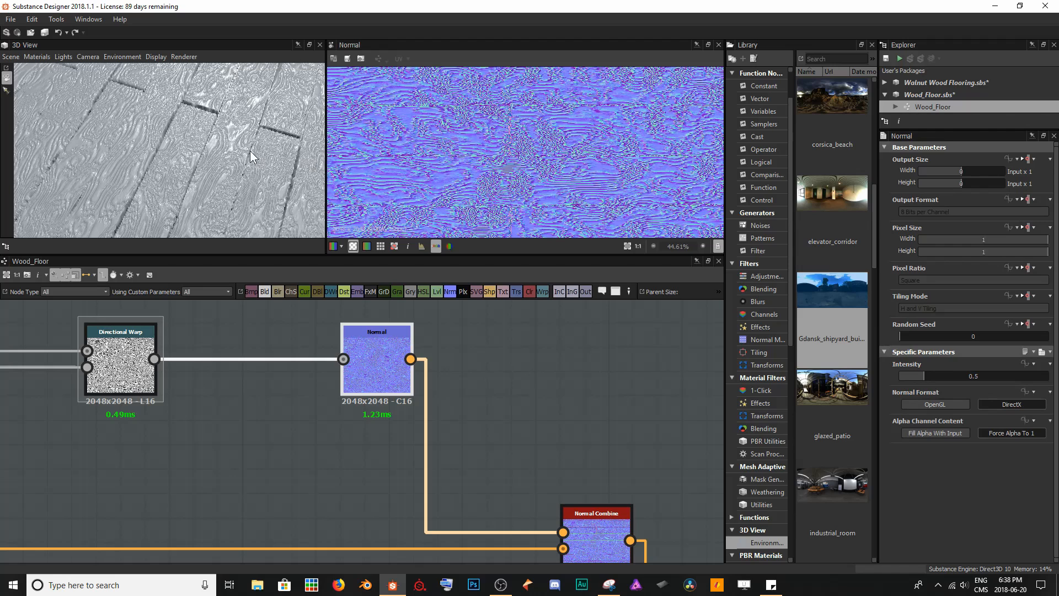
pyautogui.moveTo(240, 165)
pyautogui.mouseDown()
pyautogui.moveTo(237, 134)
pyautogui.moveTo(231, 148)
pyautogui.mouseUp()
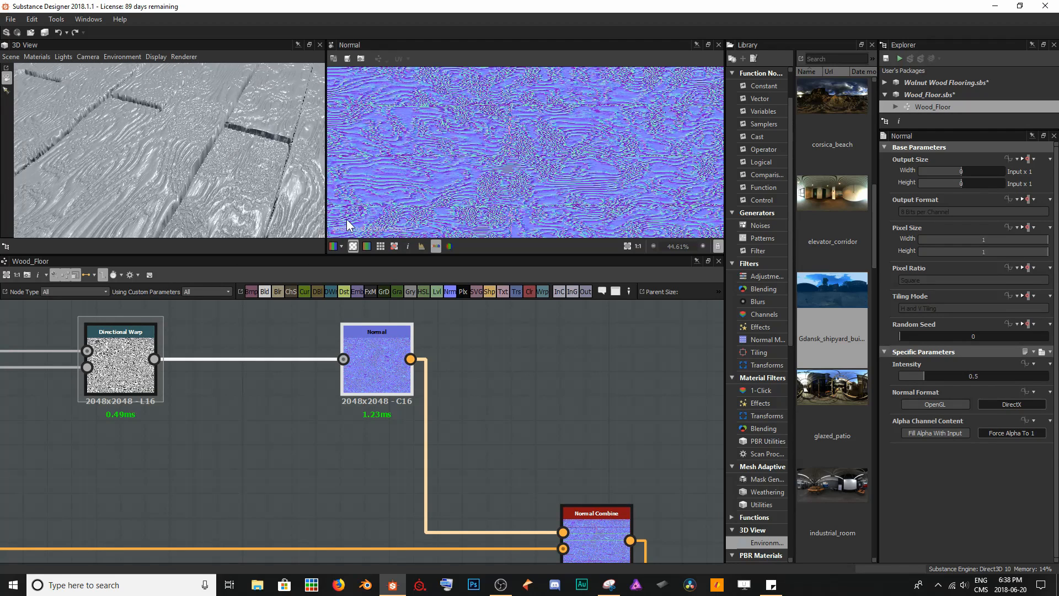
pyautogui.doubleClick(982, 376)
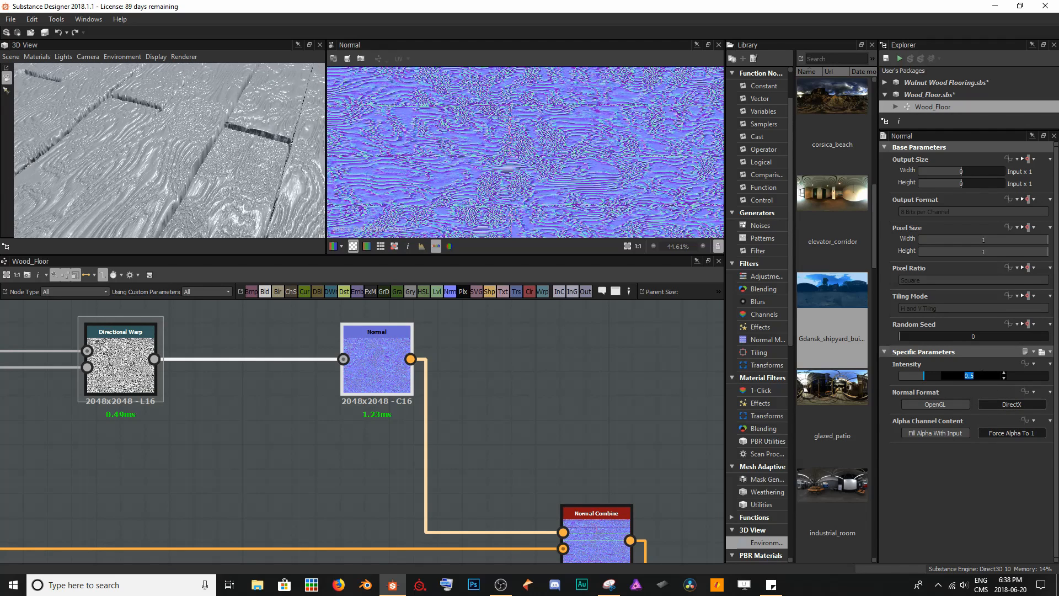
pyautogui.write('0.1')
pyautogui.press('Return')
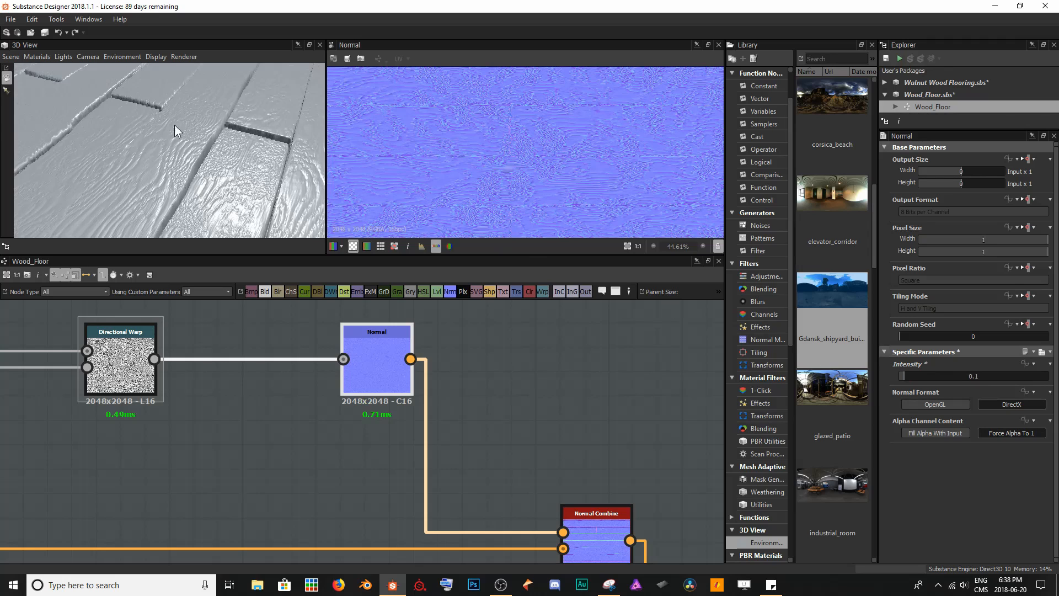
pyautogui.moveTo(175, 126); pyautogui.dragTo(160, 104)
pyautogui.scroll(4, 214, 160)
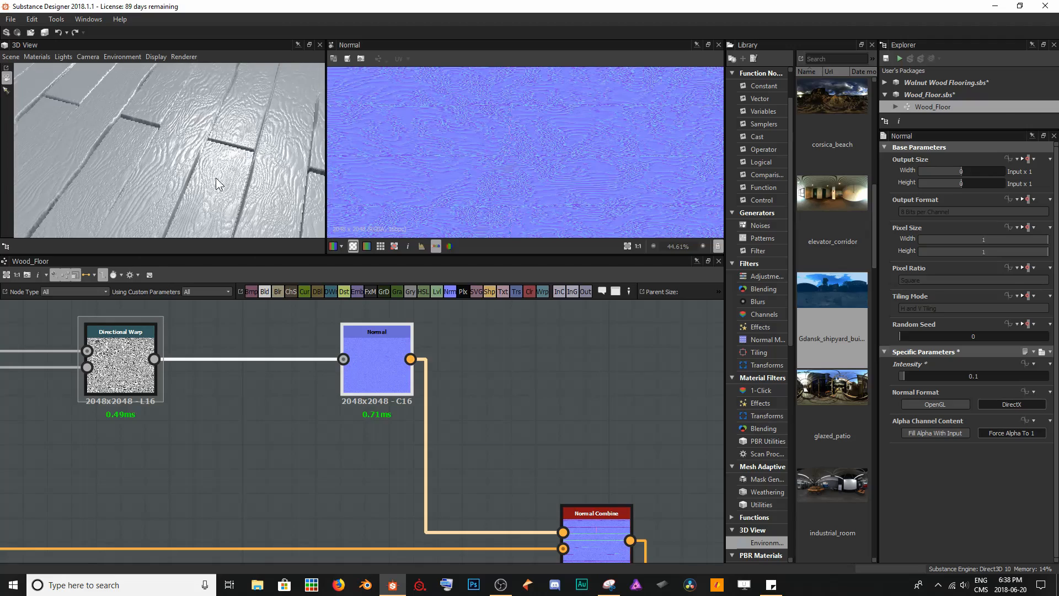
pyautogui.moveTo(216, 178); pyautogui.dragTo(218, 155)
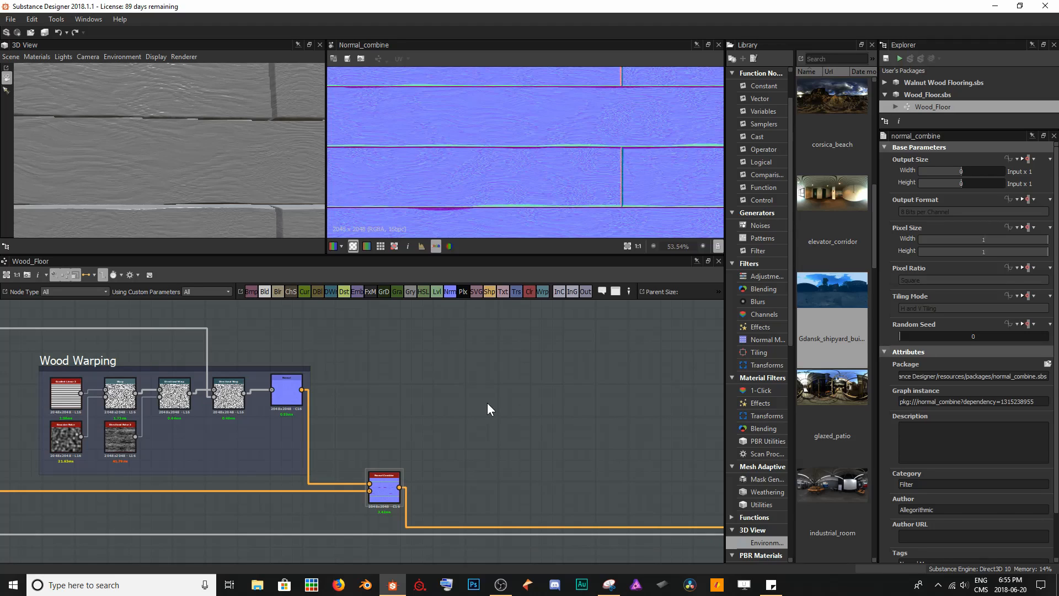
# Add a Shape node in the empty graph area beyond the last Normal Combine and fit its preview in the 2D view
pyautogui.moveTo(487, 408); pyautogui.dragTo(293, 386, button='middle')
pyautogui.scroll(3, 352, 418)
pyautogui.press('space')
pyautogui.write('shape')
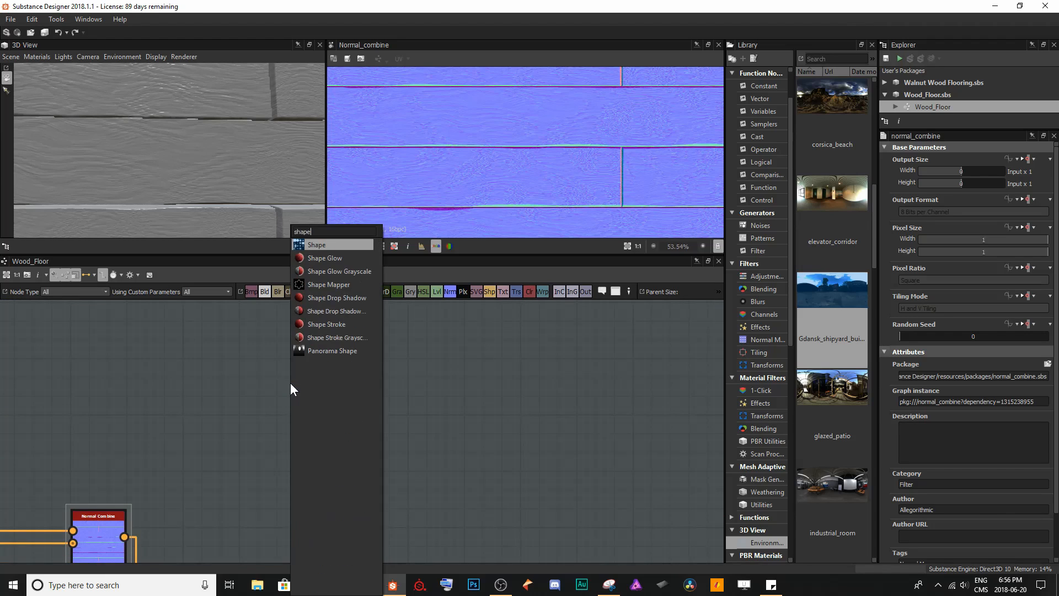
pyautogui.press('Return')
pyautogui.moveTo(290, 383); pyautogui.dragTo(271, 366)
pyautogui.press('f')
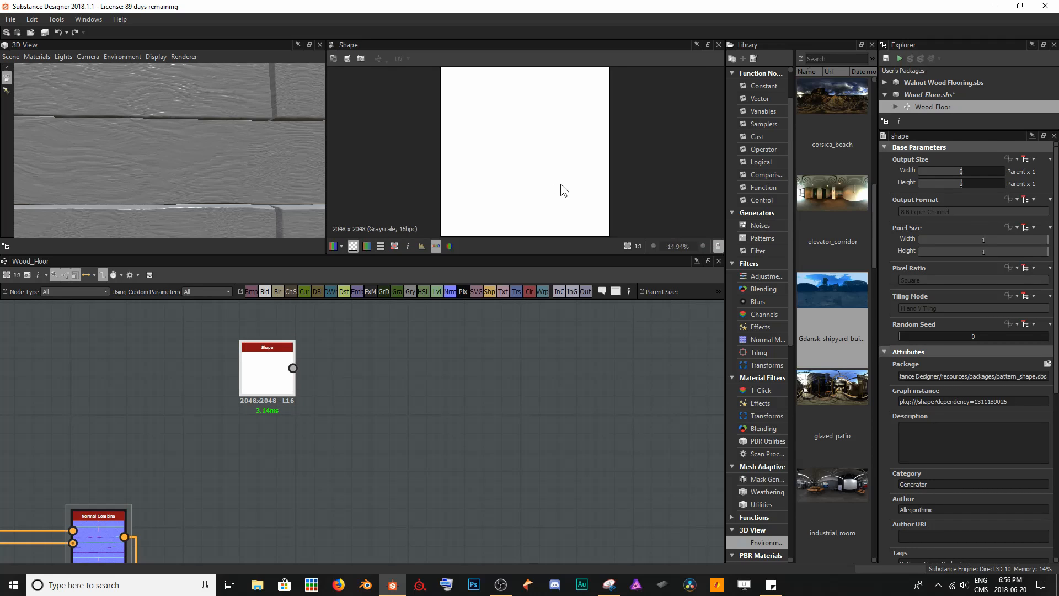
# Set the Shape node's pattern to Paraboloid and feed it into a new Warp node
pyautogui.scroll(-5, 966, 353)
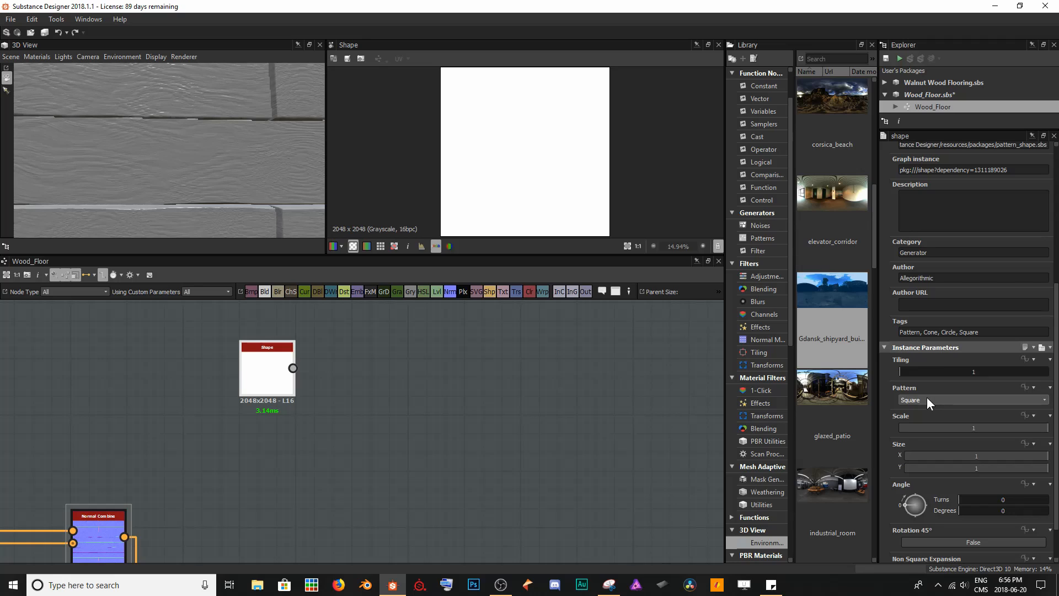
pyautogui.click(927, 397)
pyautogui.click(916, 422)
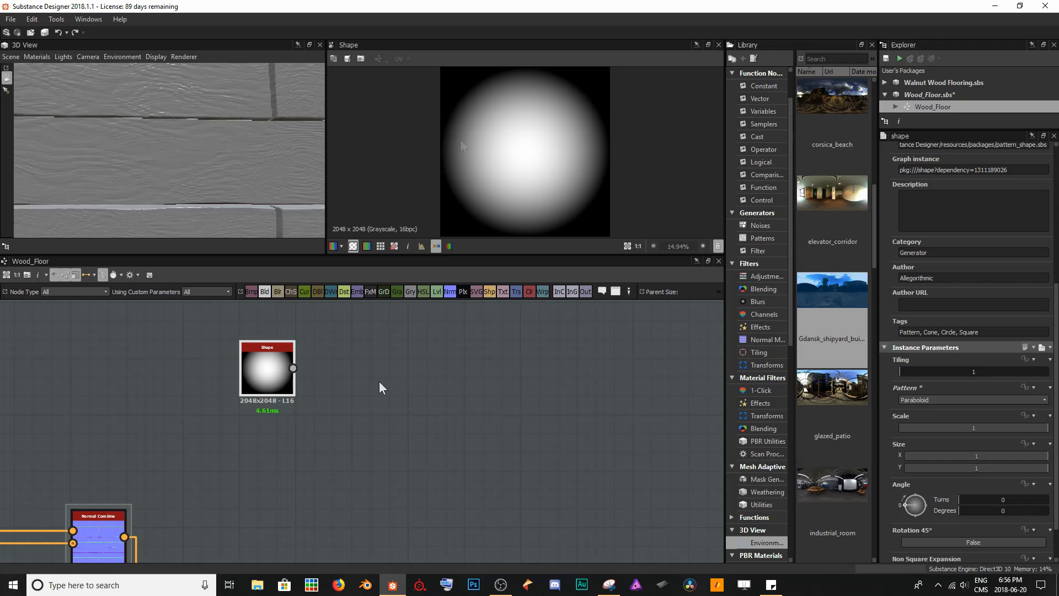
pyautogui.press('space')
pyautogui.write('warp')
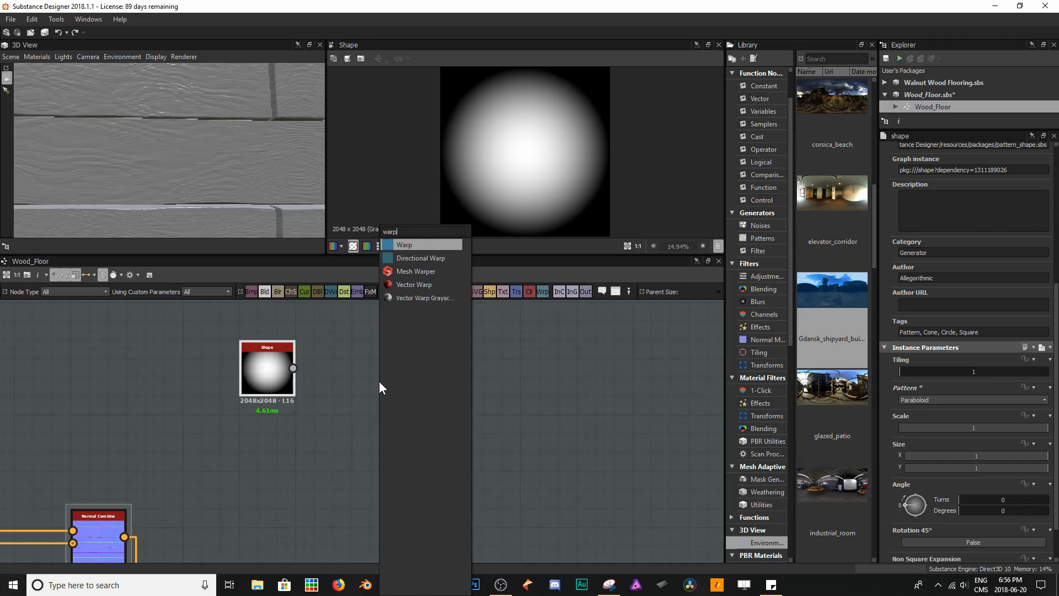
pyautogui.press('Return')
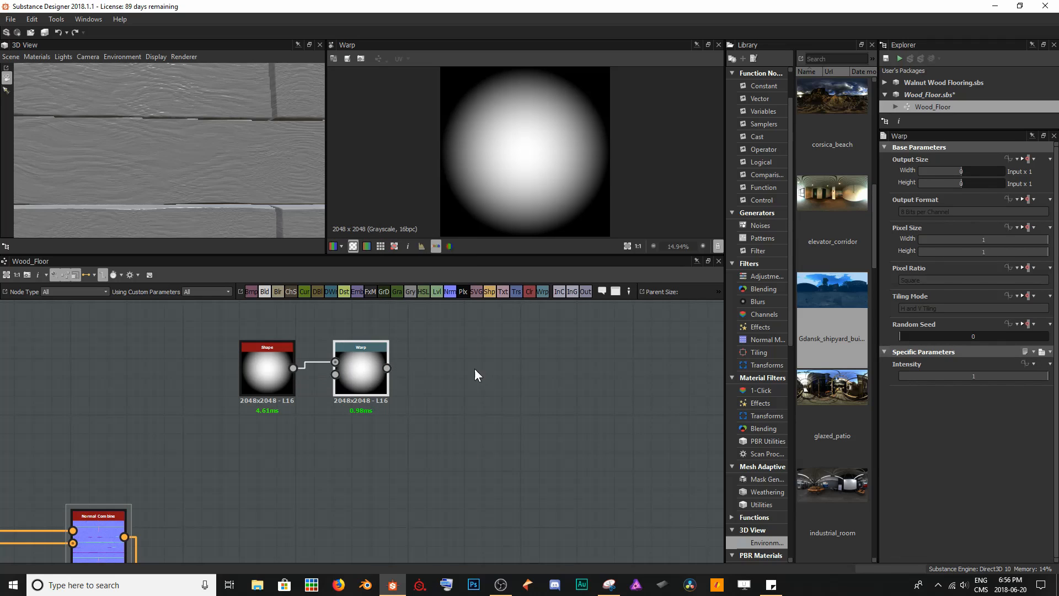
# Add a Gaussian Noise node directly below the Shape node and set its scale to 5
pyautogui.press('space')
pyautogui.write('gauss')
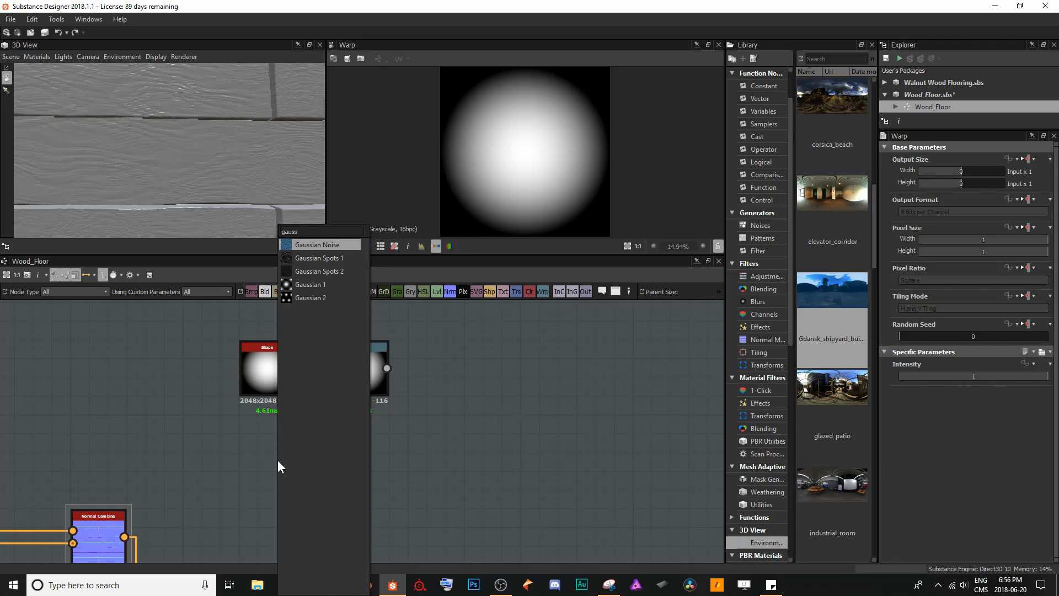
pyautogui.press('Return')
pyautogui.moveTo(277, 460); pyautogui.dragTo(260, 438)
pyautogui.scroll(-3, 987, 452)
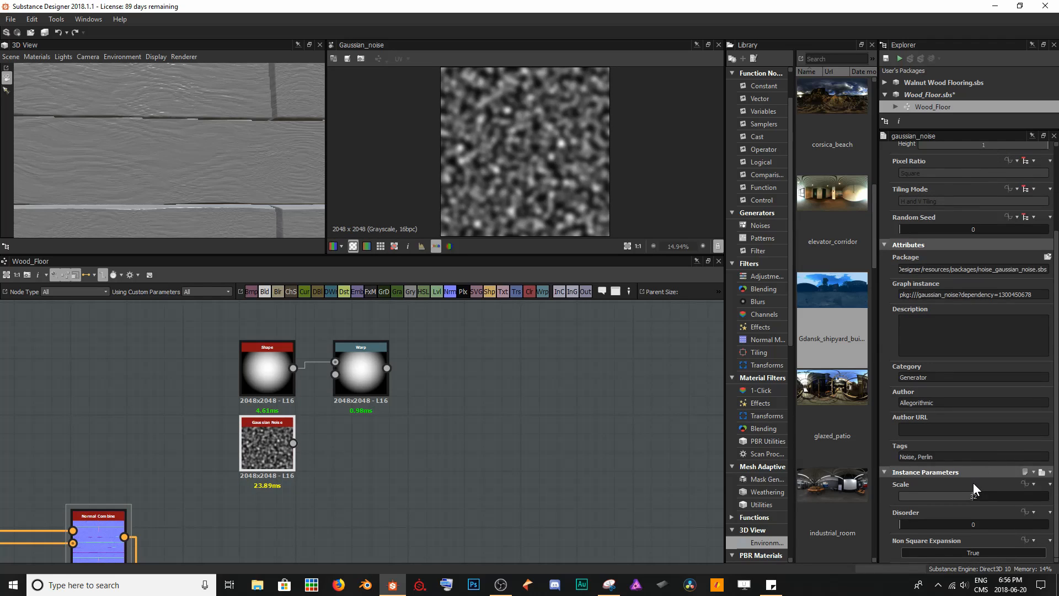
pyautogui.moveTo(977, 495); pyautogui.dragTo(908, 499)
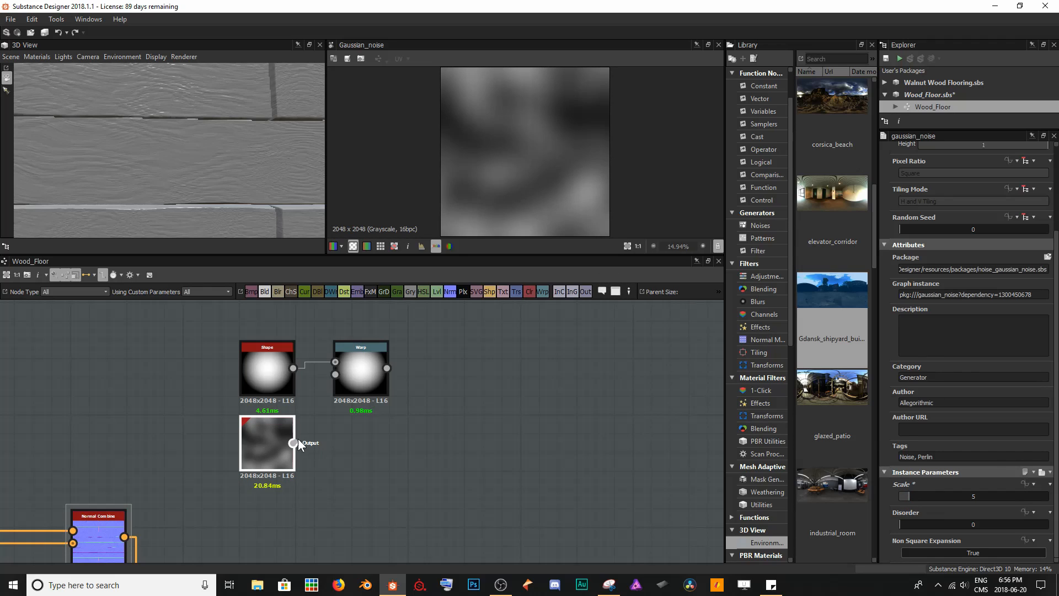
# Connect the Gaussian Noise to the Warp's gradient input and set the Warp's intensity to 5
pyautogui.moveTo(323, 385); pyautogui.dragTo(335, 374)
pyautogui.click(357, 367)
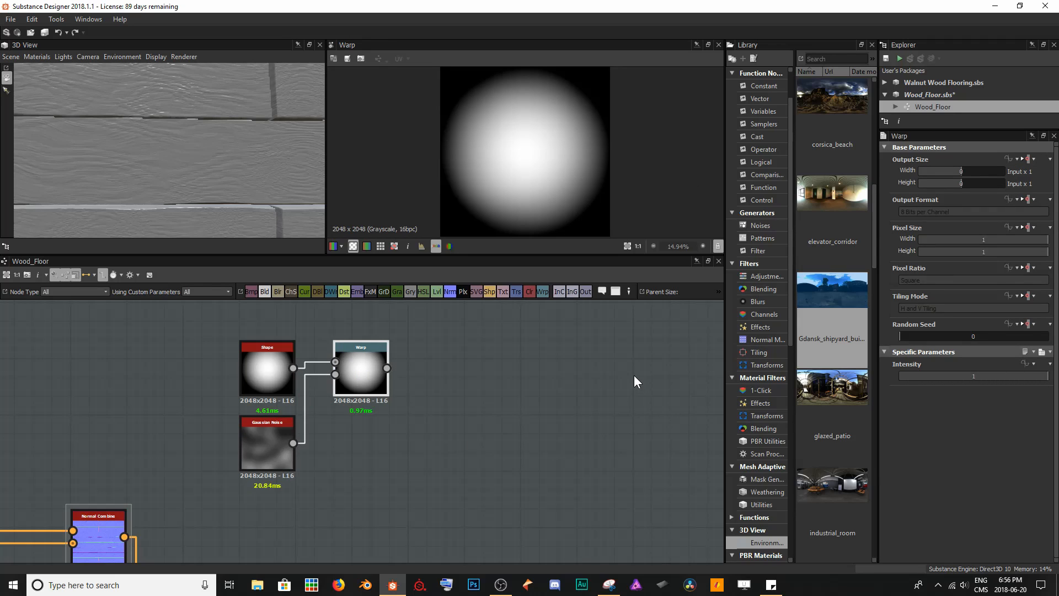
pyautogui.click(1000, 376)
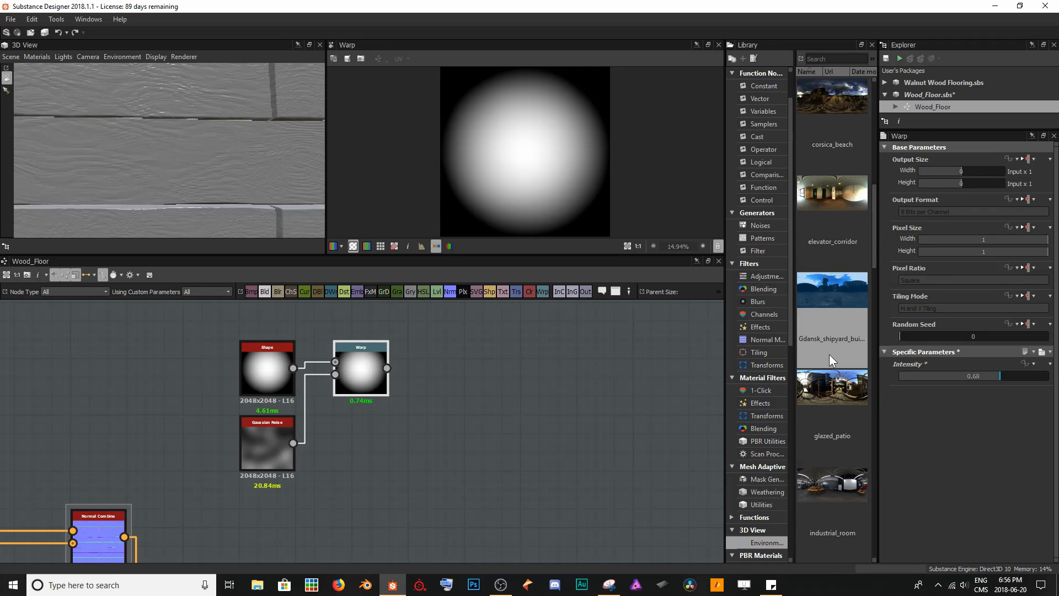
pyautogui.moveTo(829, 355); pyautogui.dragTo(1053, 309)
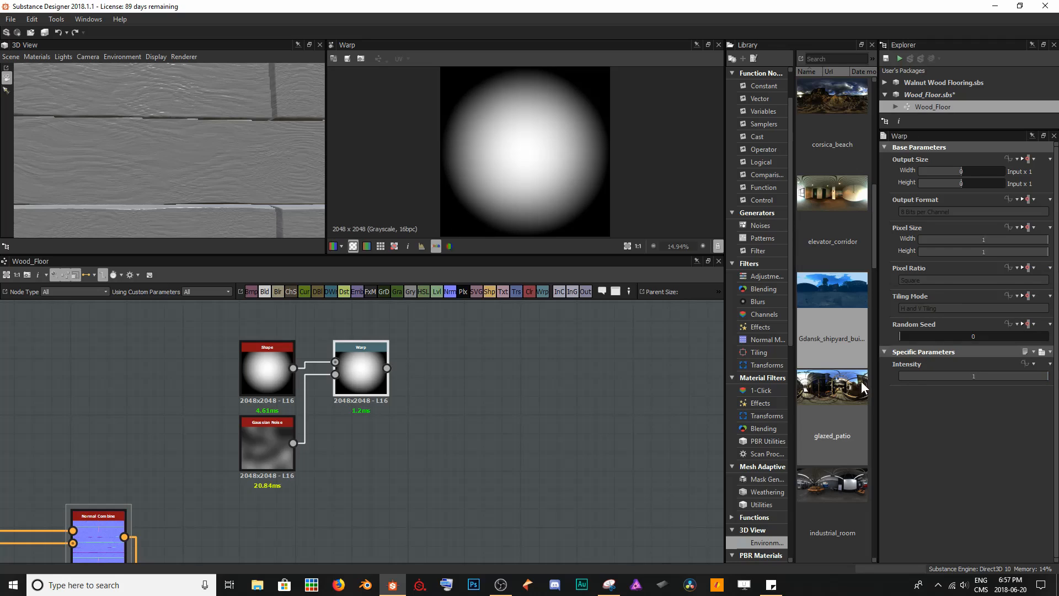
pyautogui.doubleClick(962, 376)
pyautogui.write('5')
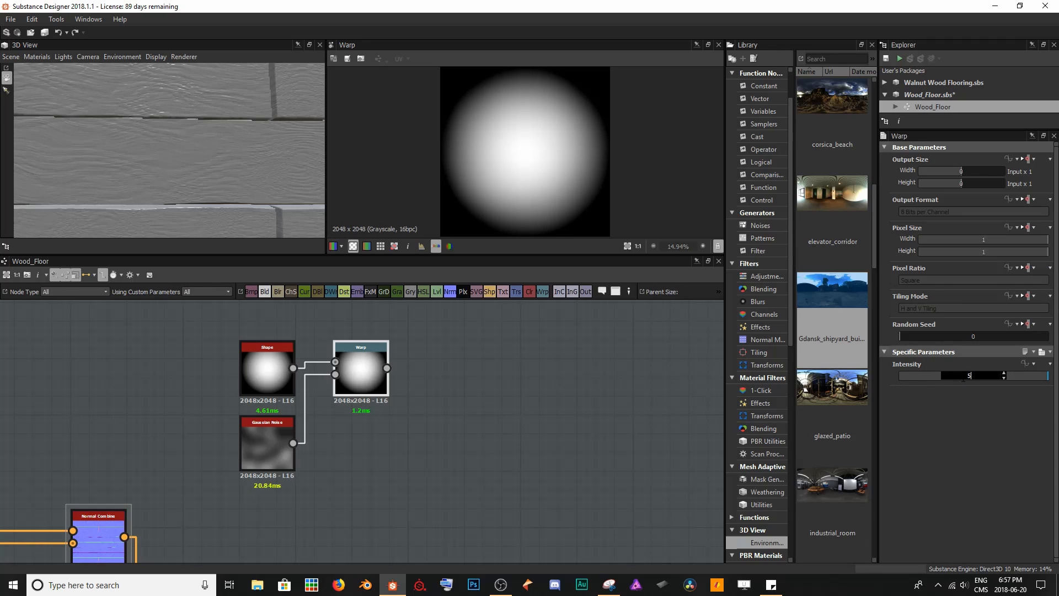
pyautogui.press('Return')
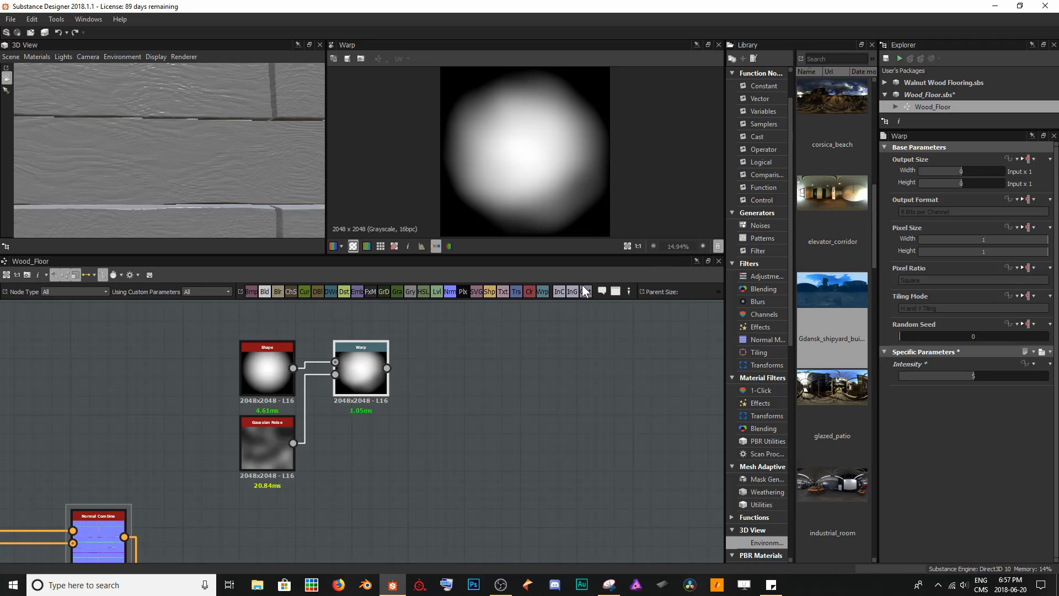
# Set the Shape node's scale to 0.7 and the Warp's intensity to 10
pyautogui.click(276, 377)
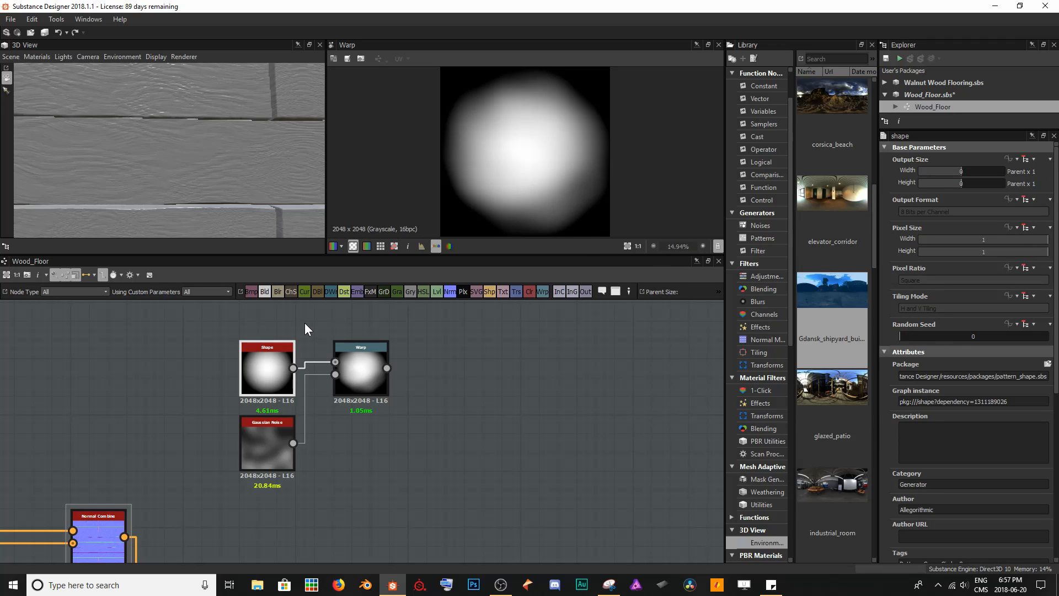
pyautogui.scroll(-5, 978, 466)
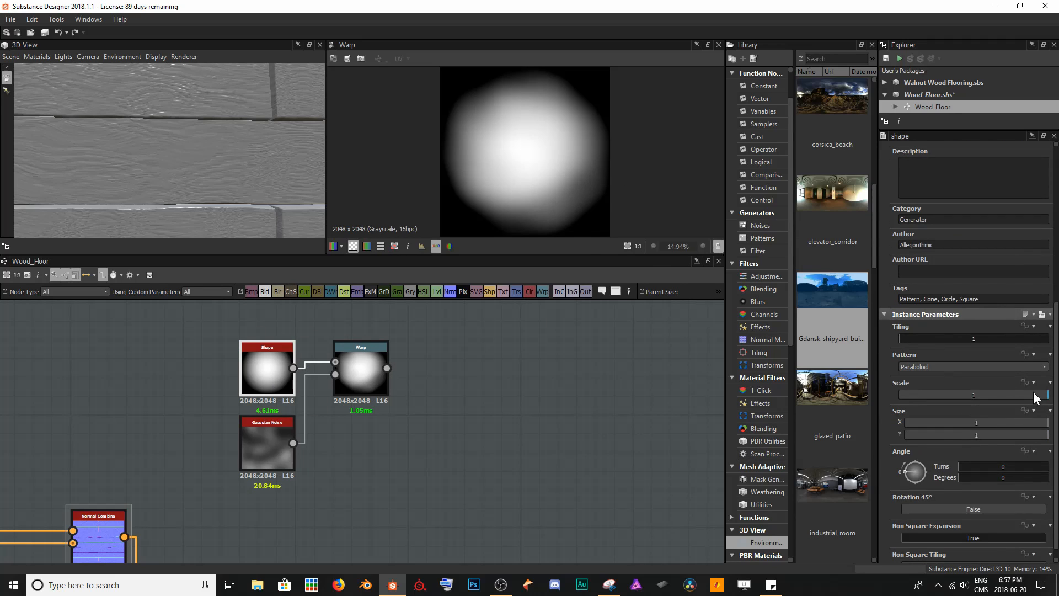
pyautogui.moveTo(1045, 394); pyautogui.dragTo(1007, 392)
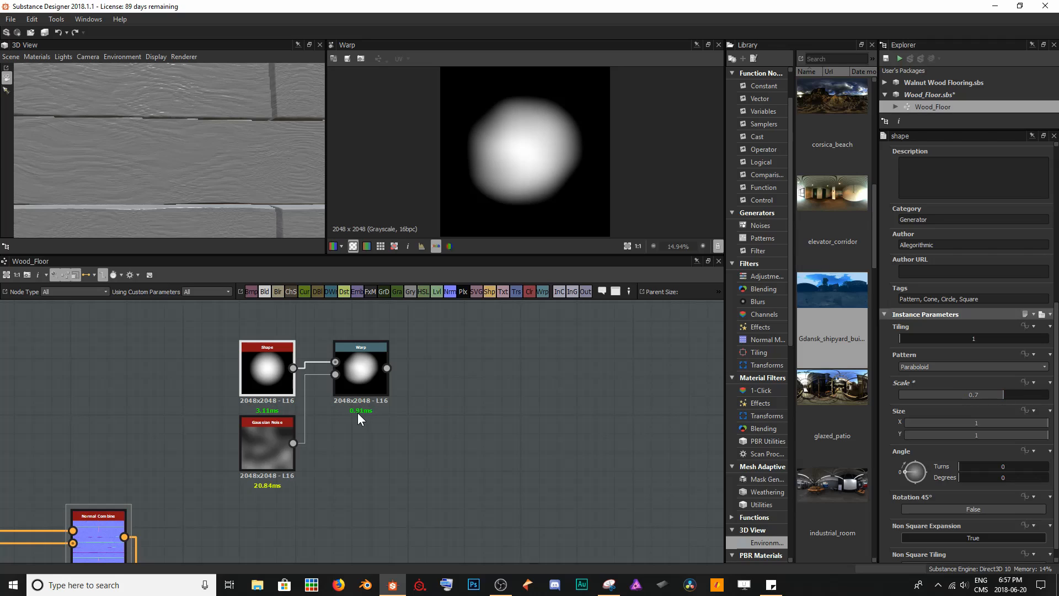
pyautogui.click(361, 387)
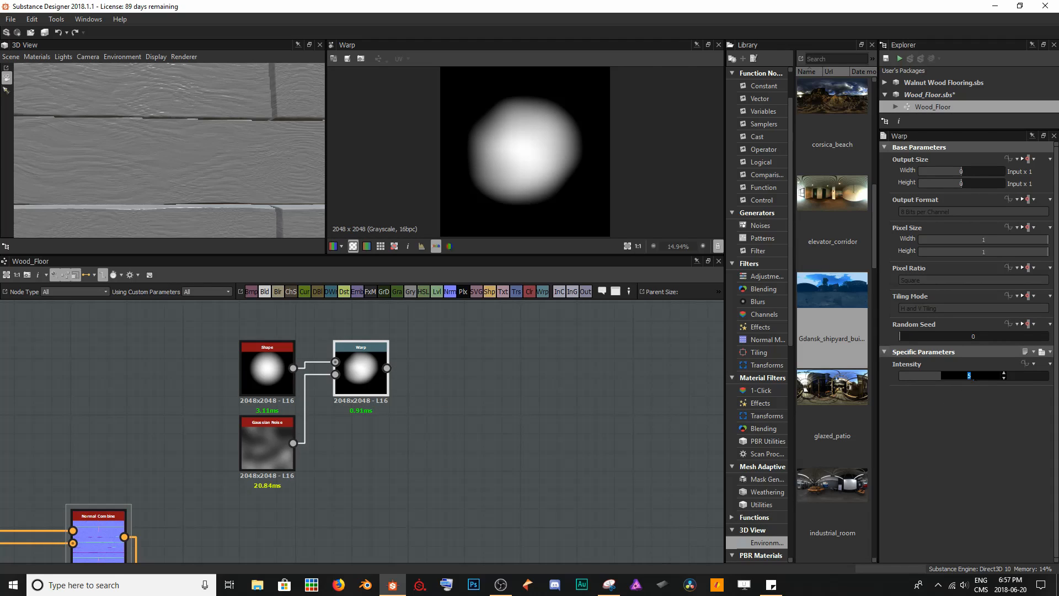
pyautogui.write('10')
pyautogui.press('Return')
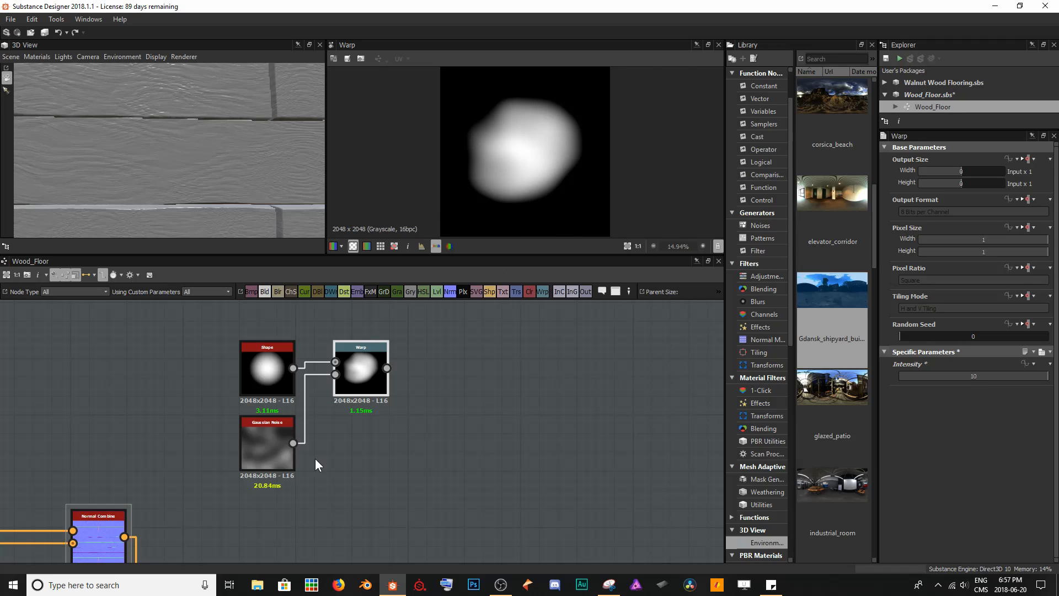
# Try other scale values on the Gaussian Noise and return the scale to 5
pyautogui.click(285, 455)
pyautogui.scroll(-3, 985, 463)
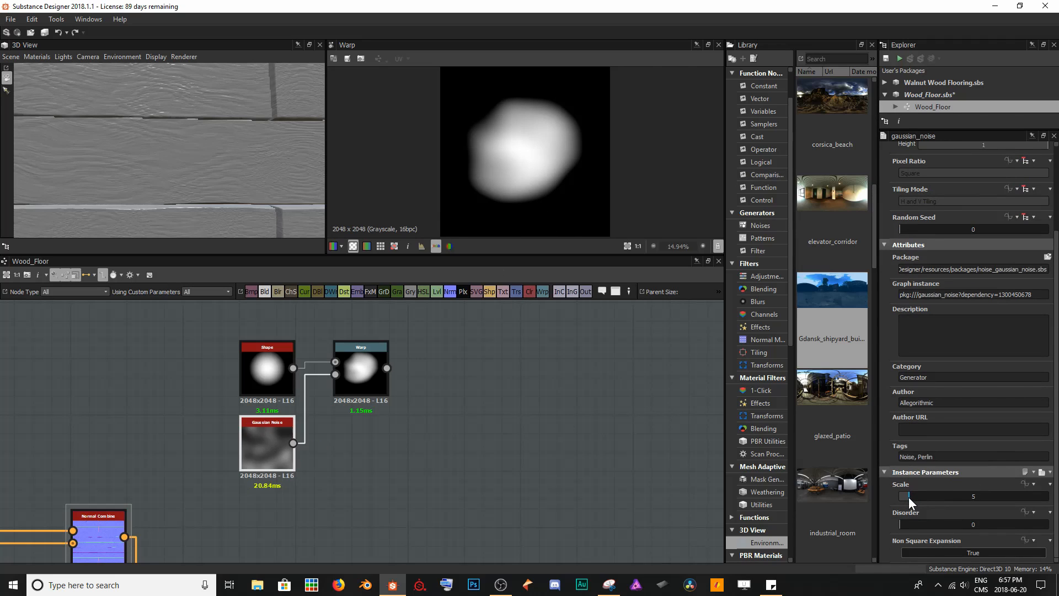
pyautogui.moveTo(908, 498); pyautogui.dragTo(909, 489)
pyautogui.click(574, 425)
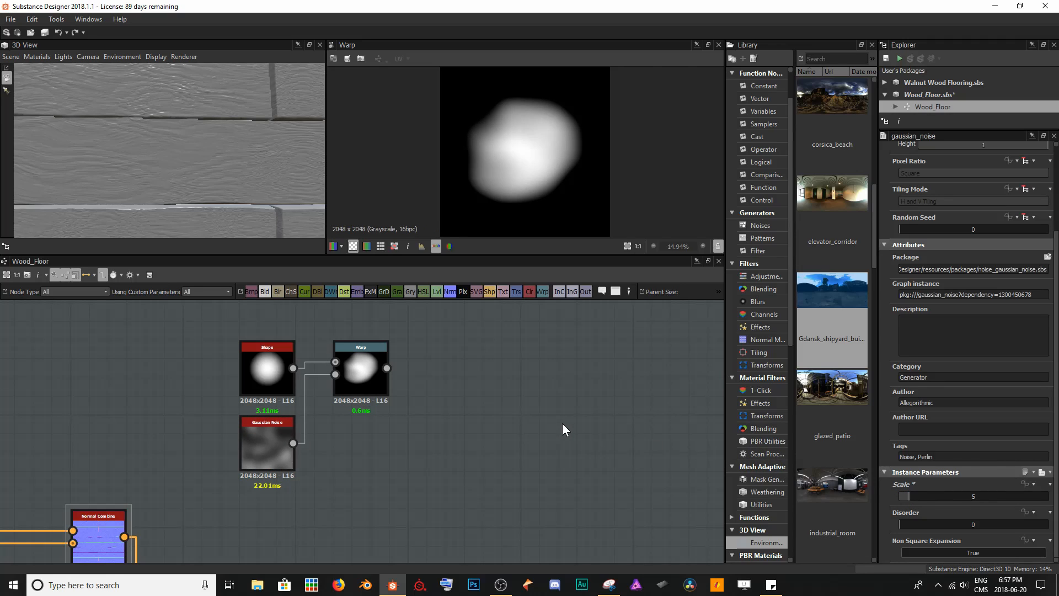
# Save the package and add a Gradient Linear 2 node directly below the Warp node
pyautogui.hotkey('ctrl', 's')
pyautogui.press('space')
pyautogui.write('dir')
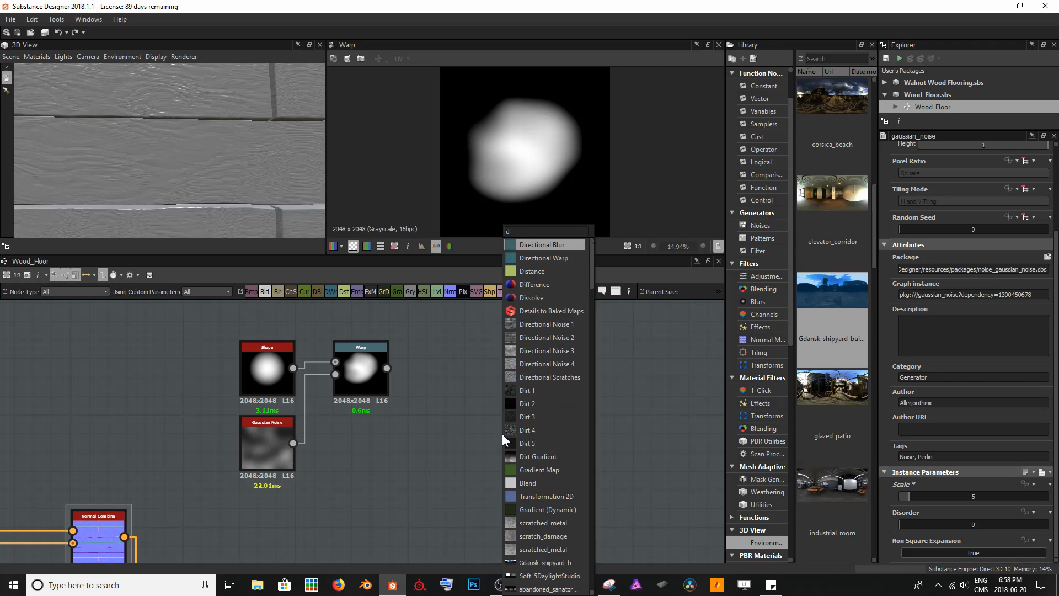
pyautogui.press('BackSpace')
pyautogui.press('BackSpace')
pyautogui.press('BackSpace')
pyautogui.write('gradien')
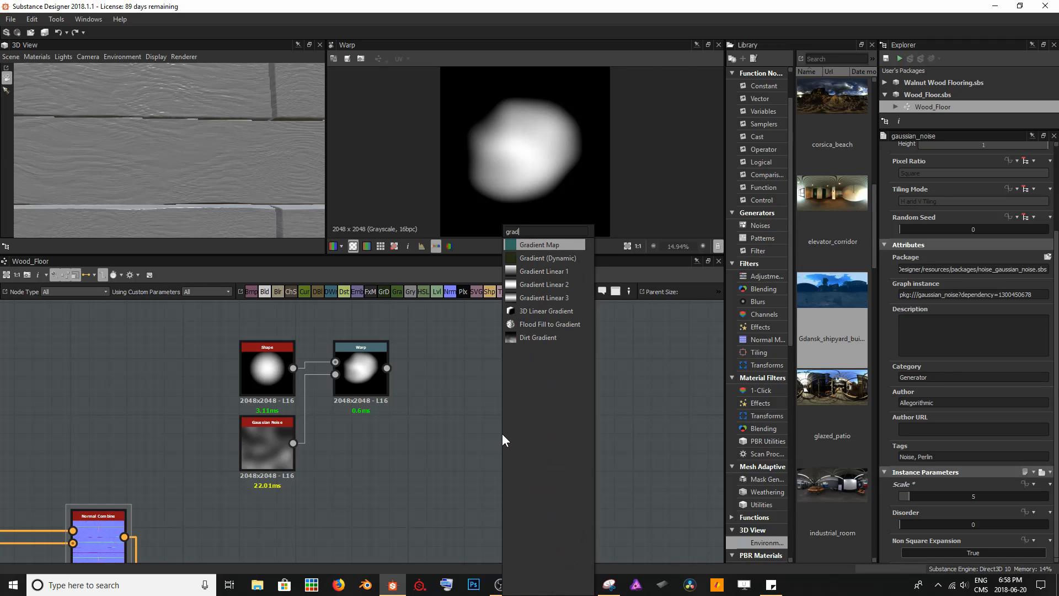
pyautogui.press('Down')
pyautogui.press('Down')
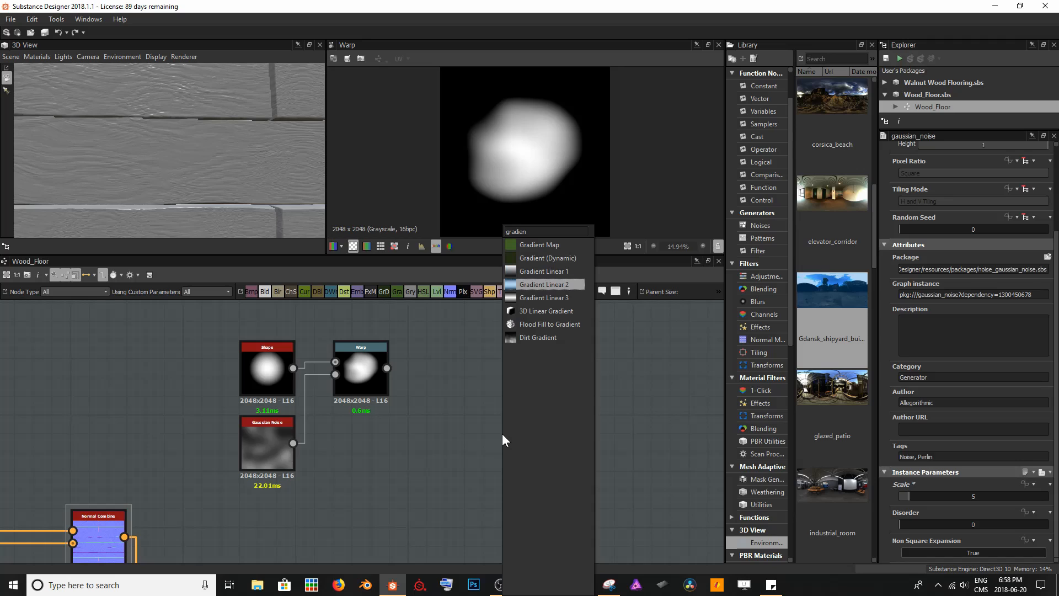
pyautogui.press('Escape')
pyautogui.moveTo(502, 435); pyautogui.dragTo(363, 439)
# Add a Gradient (Dynamic) node beside the Warp, using the Warp as its grayscale input and Gradient Linear 2 as its gradient input
pyautogui.click(504, 390)
pyautogui.press('space')
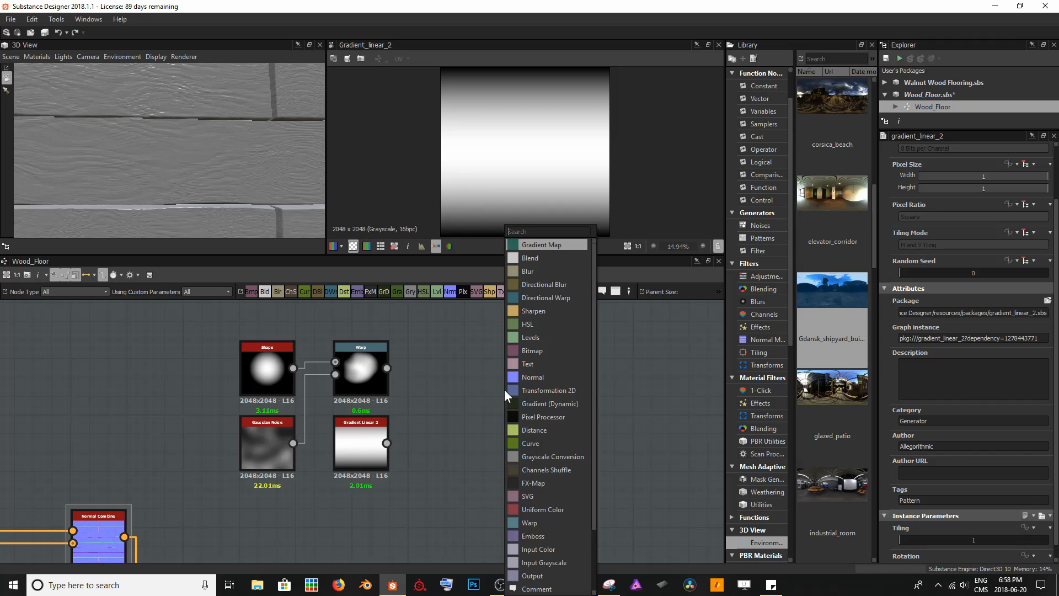
pyautogui.write('gra')
pyautogui.press('Down')
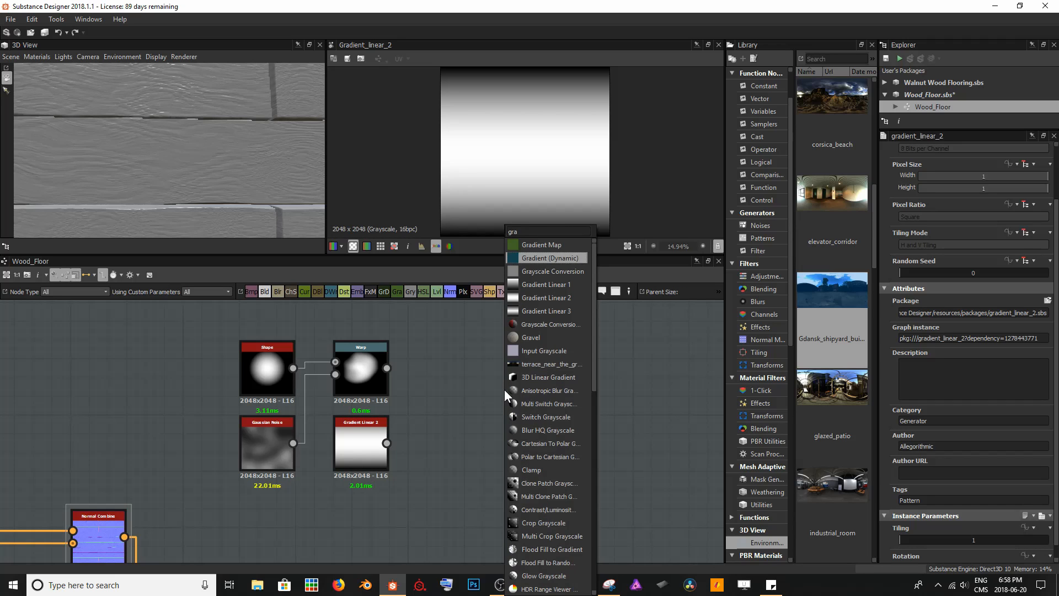
pyautogui.press('Return')
pyautogui.moveTo(504, 389); pyautogui.dragTo(448, 366)
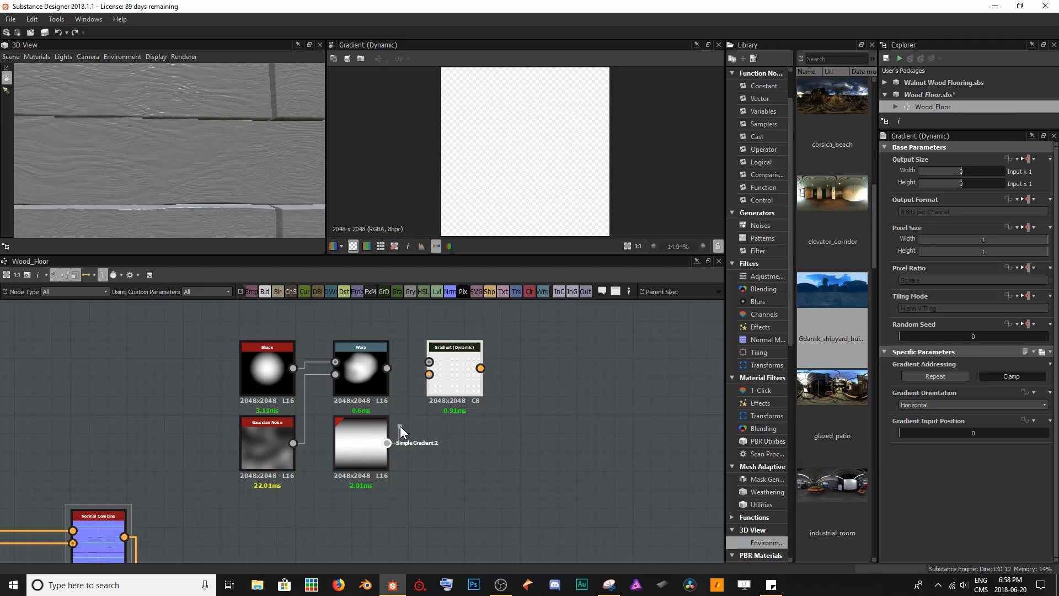
pyautogui.moveTo(388, 443); pyautogui.dragTo(429, 374)
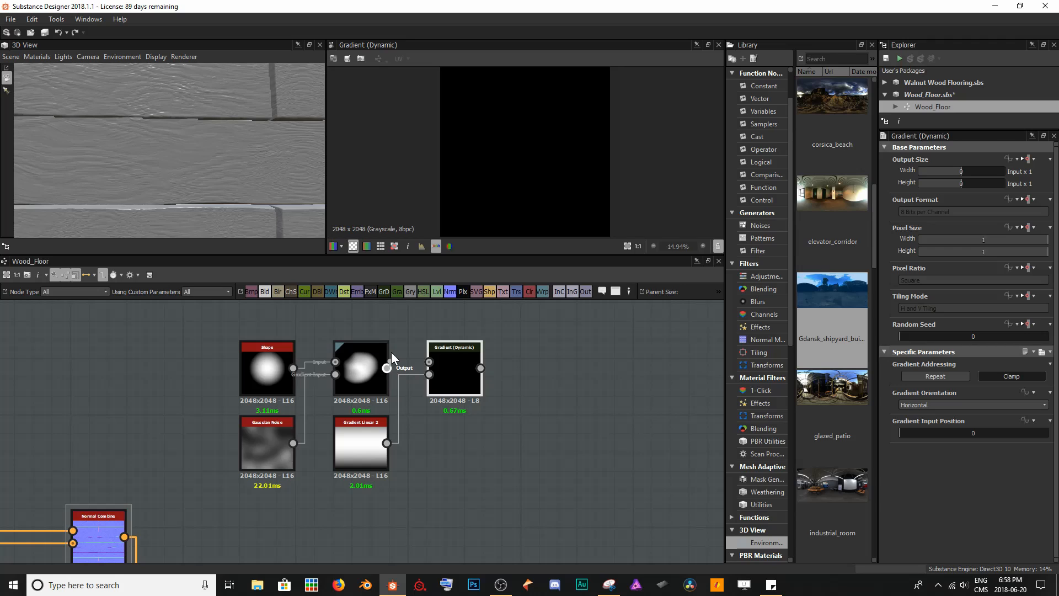
pyautogui.moveTo(386, 368); pyautogui.dragTo(430, 362)
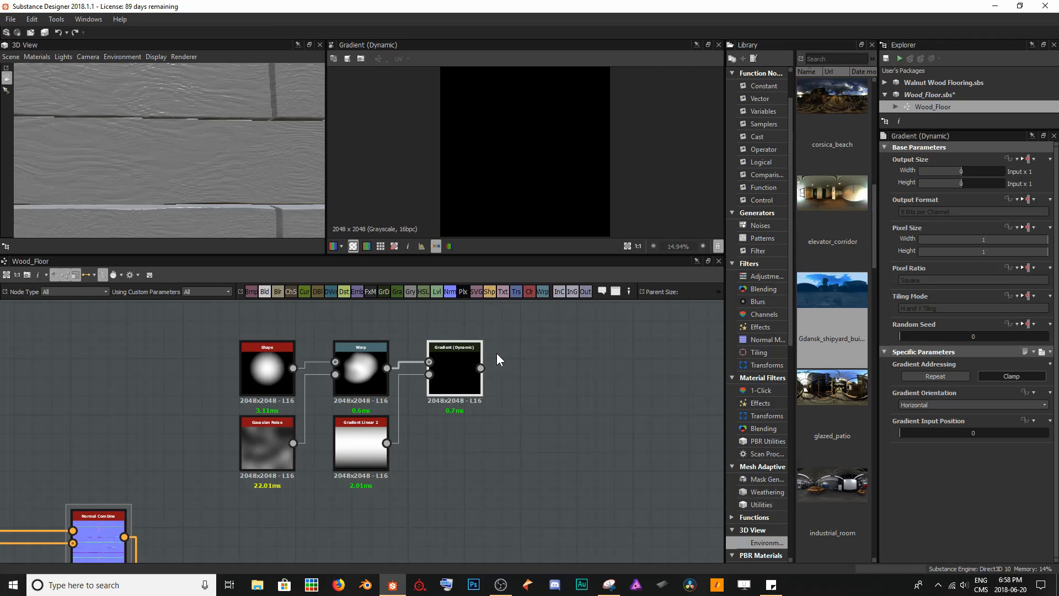
# Set the Gradient Linear 2 node's tiling to 15 and its rotation to 90°
pyautogui.click(359, 452)
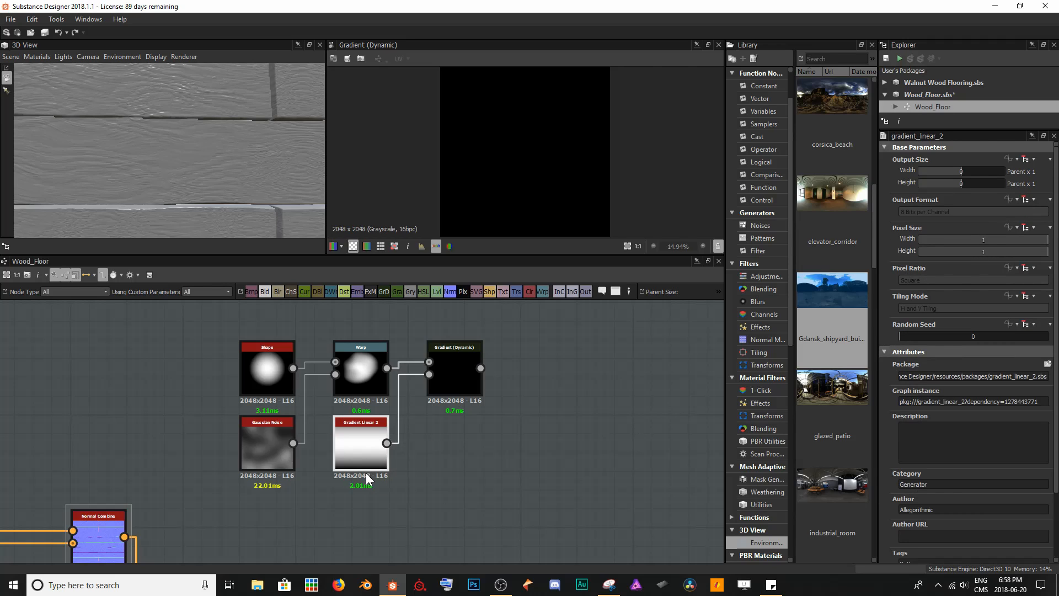
pyautogui.scroll(-3, 978, 445)
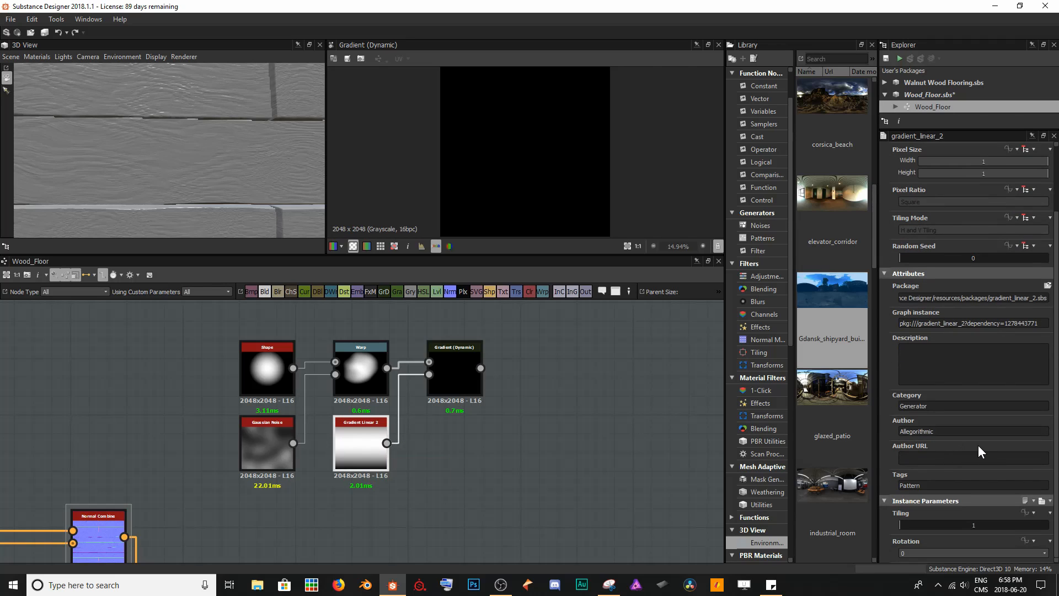
pyautogui.moveTo(906, 526)
pyautogui.mouseDown()
pyautogui.moveTo(1058, 522)
pyautogui.moveTo(979, 525)
pyautogui.moveTo(1042, 531)
pyautogui.mouseUp()
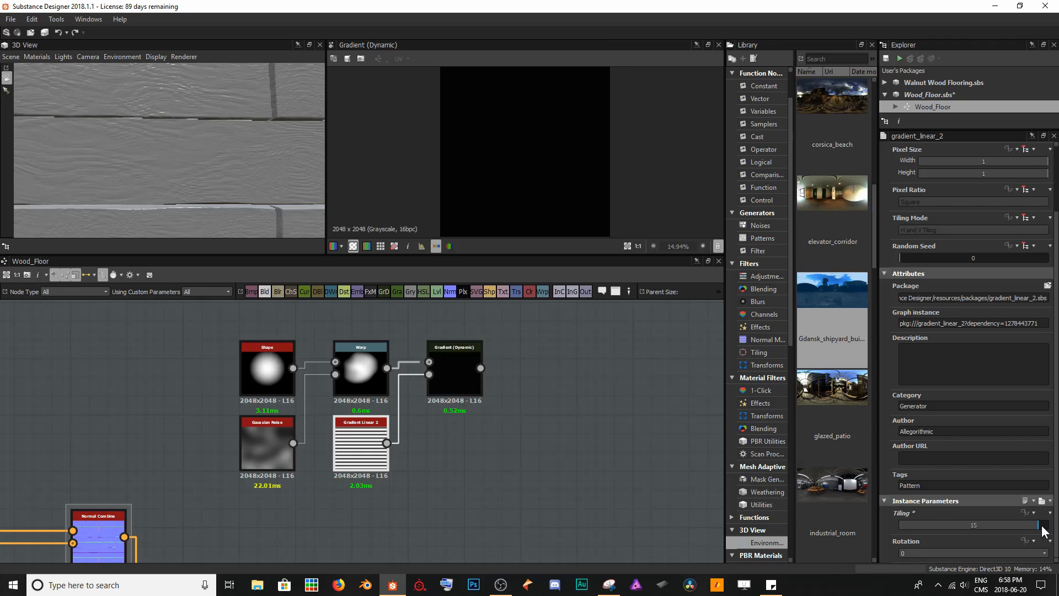
pyautogui.click(968, 552)
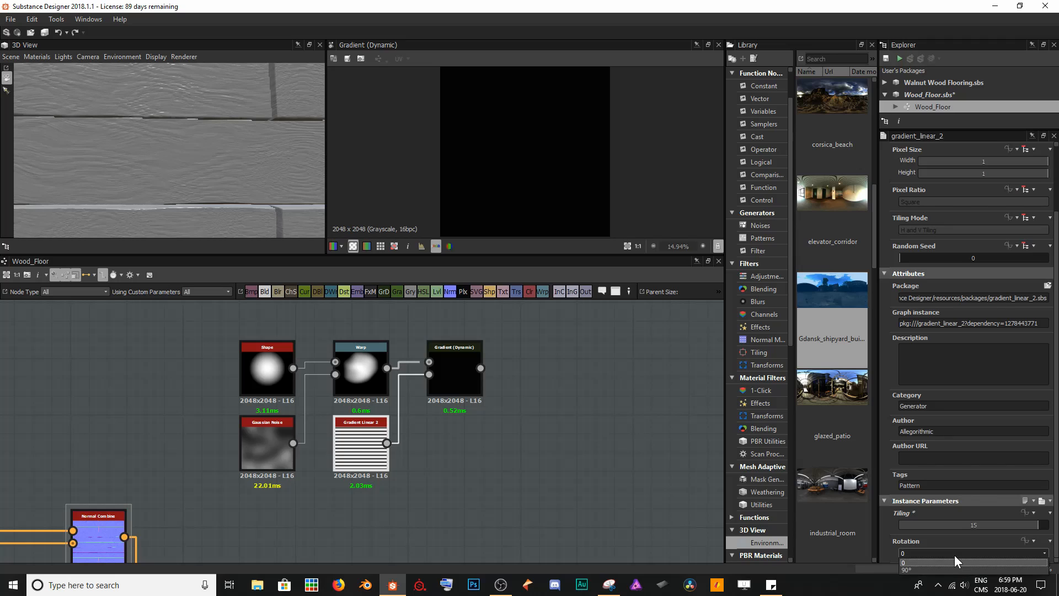
pyautogui.click(918, 569)
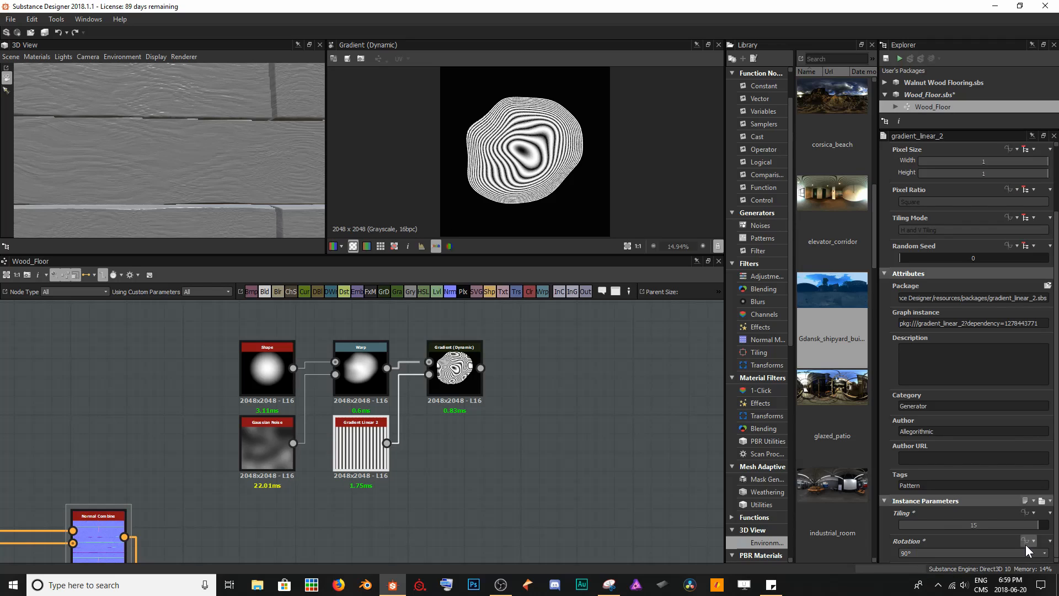
# Set the Gradient Linear 2 tiling to 1 and compare the Warp and Gradient (Dynamic) outputs in the 2D view
pyautogui.moveTo(1031, 524); pyautogui.dragTo(896, 525)
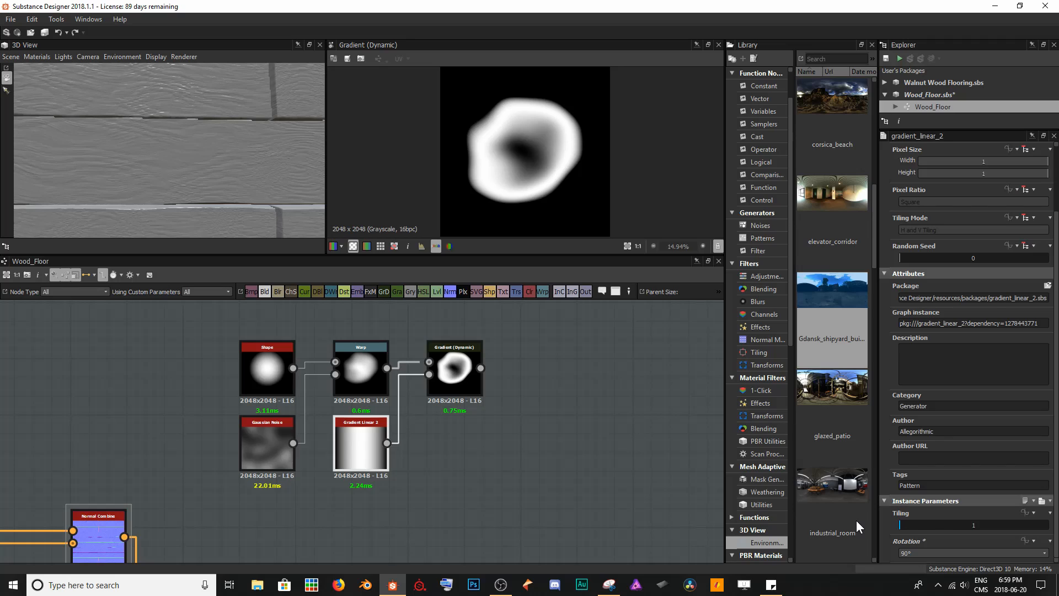
pyautogui.doubleClick(373, 360)
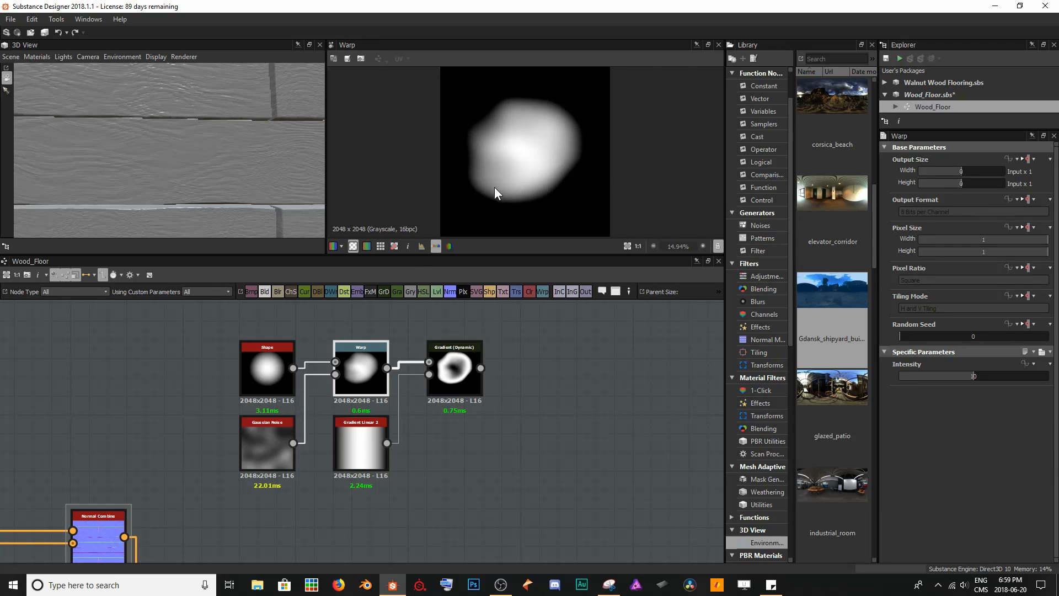
pyautogui.doubleClick(454, 368)
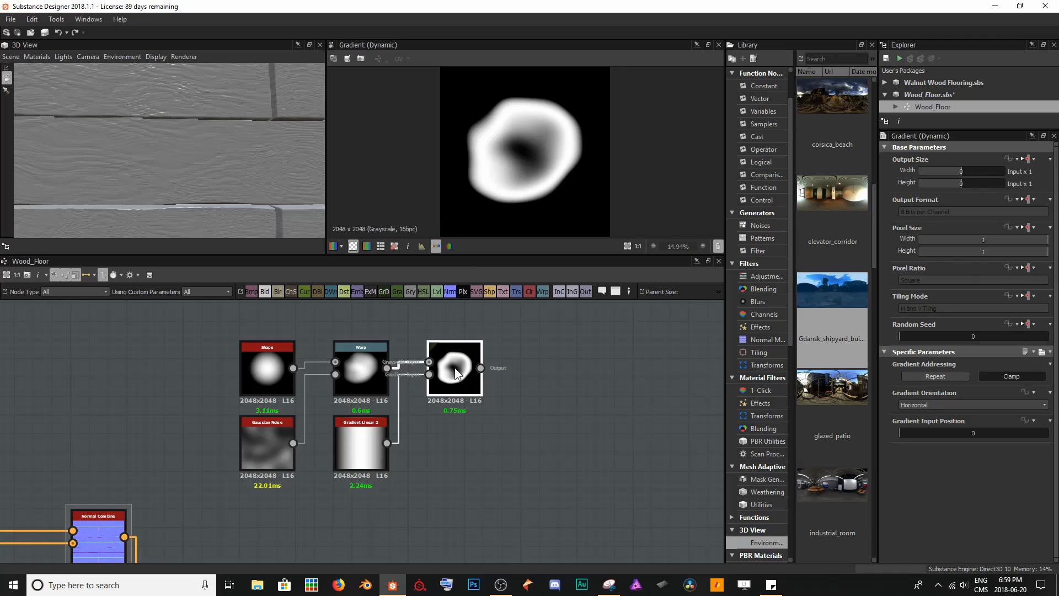
# Set the Gradient Linear 2 node's tiling to 8 while previewing the Gradient (Dynamic) output in the 2D view
pyautogui.click(366, 441)
pyautogui.doubleClick(365, 441)
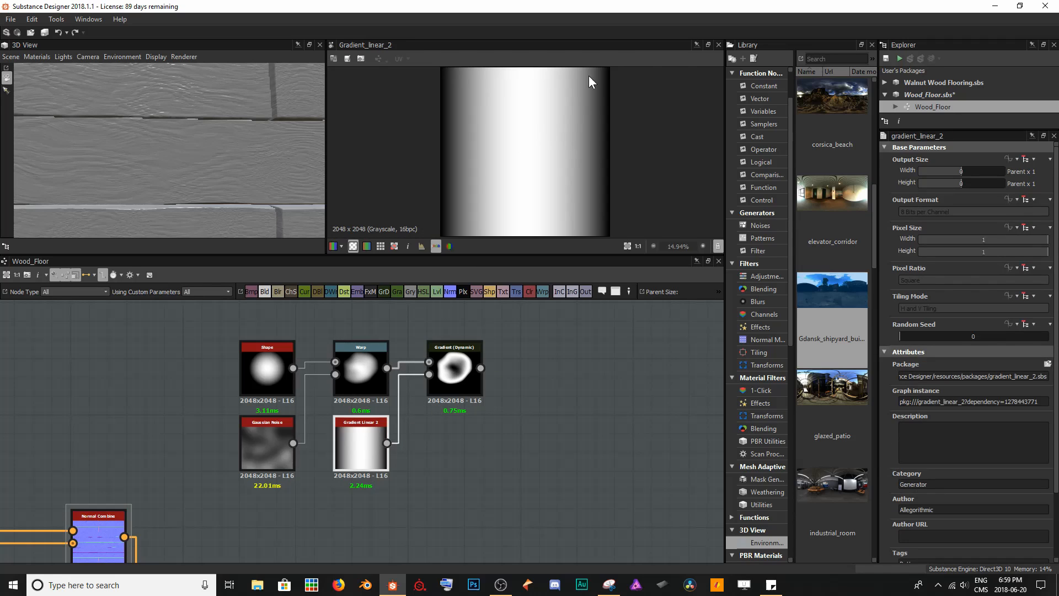
pyautogui.doubleClick(463, 369)
pyautogui.click(356, 460)
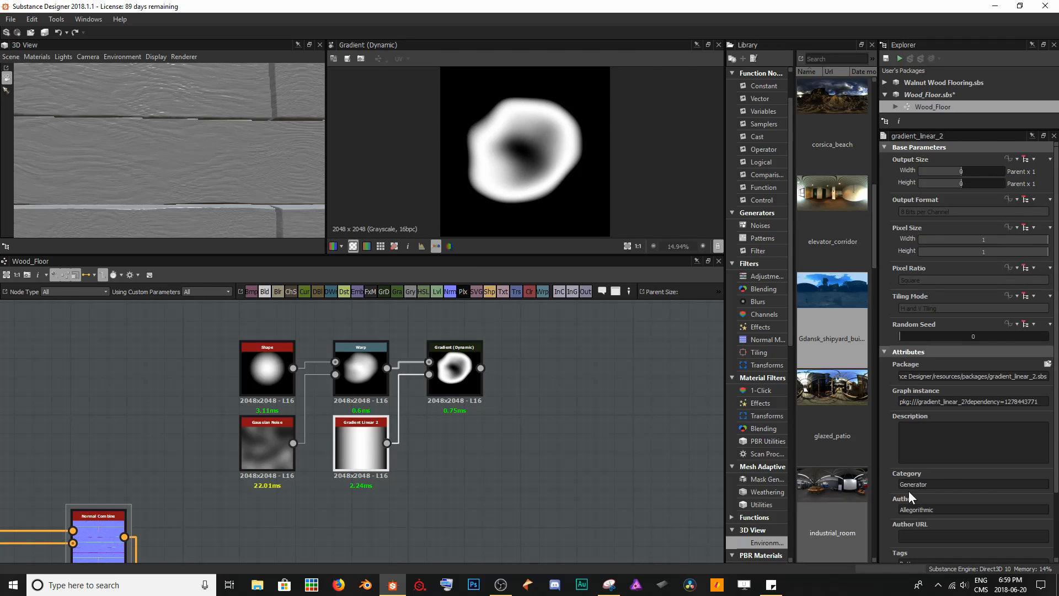
pyautogui.scroll(-2, 927, 500)
pyautogui.moveTo(906, 522); pyautogui.dragTo(935, 519)
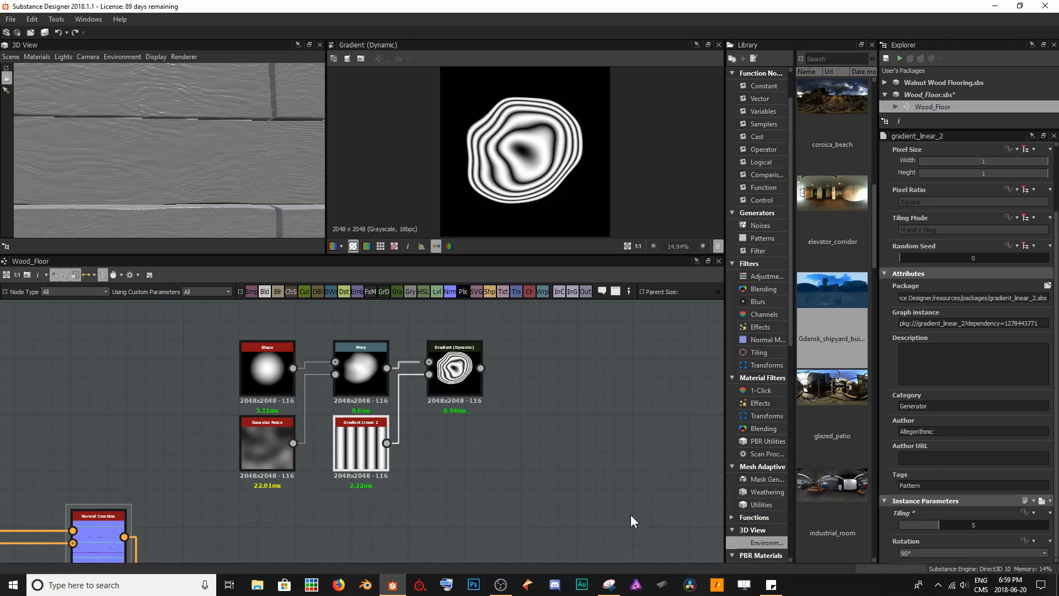
pyautogui.moveTo(938, 526); pyautogui.dragTo(977, 526)
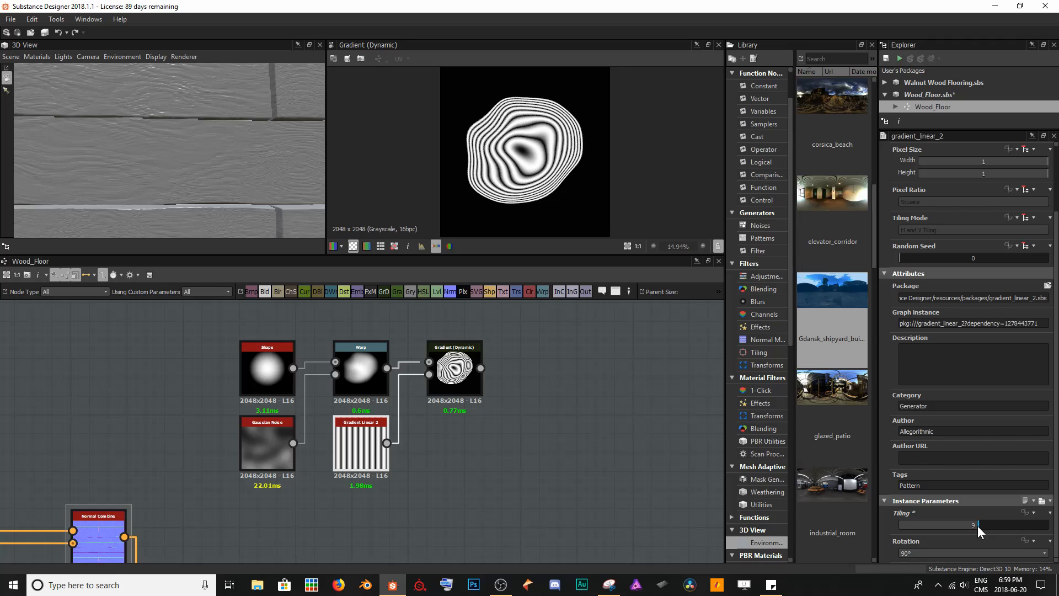
pyautogui.moveTo(978, 525); pyautogui.dragTo(966, 525)
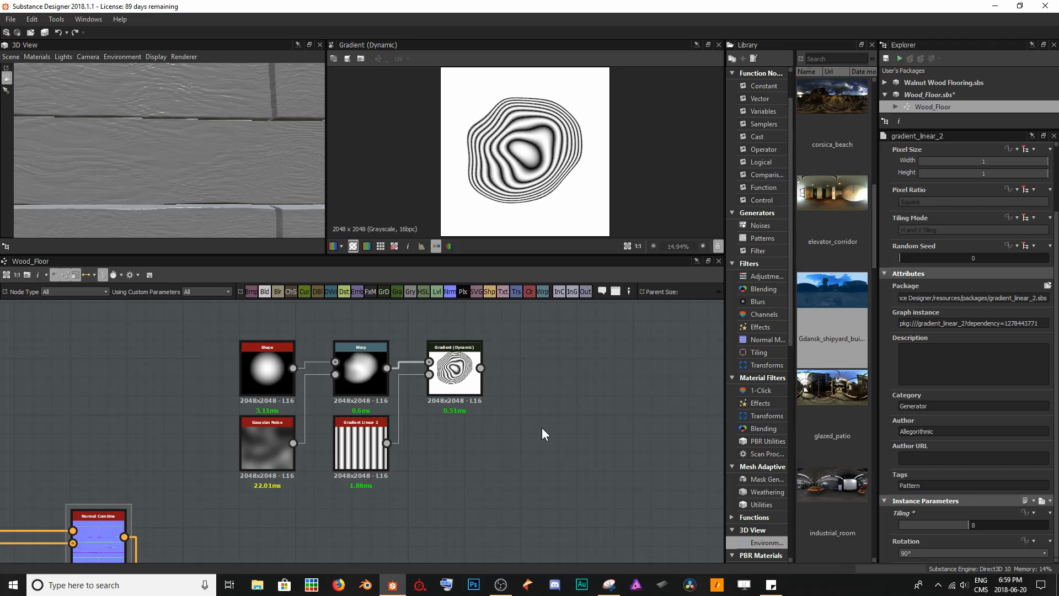
# Add a Blur HQ Grayscale node after the Gradient (Dynamic) node
pyautogui.click(460, 374)
pyautogui.press('space')
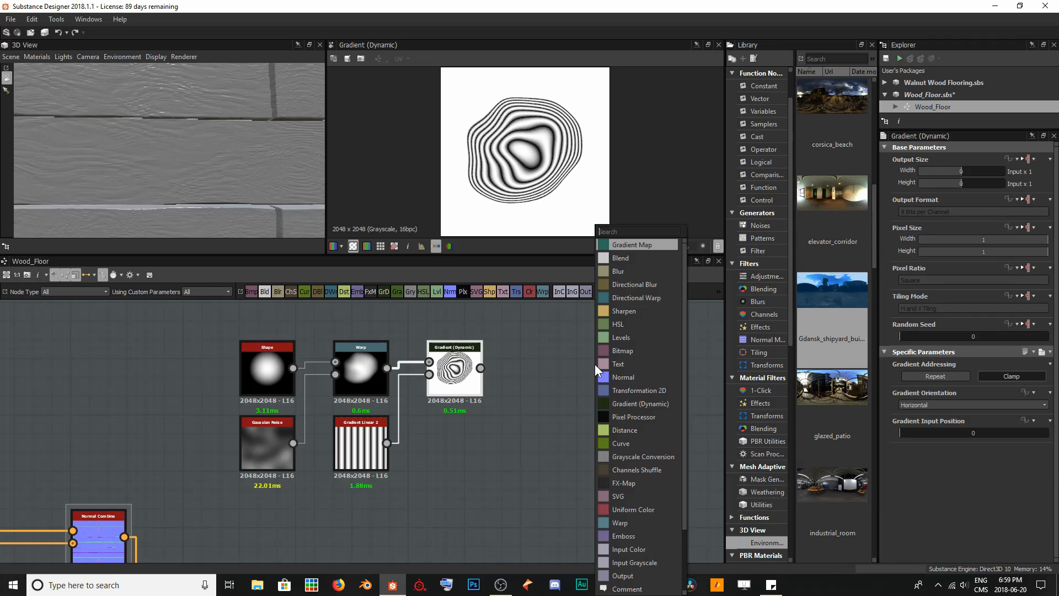
pyautogui.write('blur hi')
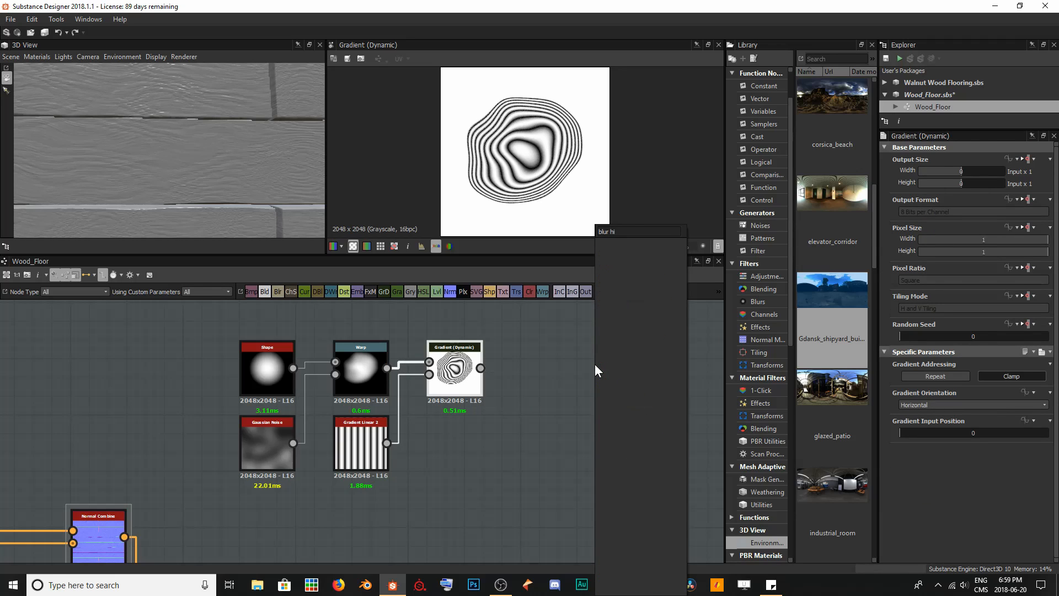
pyautogui.press('BackSpace')
pyautogui.write('q')
pyautogui.press('Down')
pyautogui.press('Return')
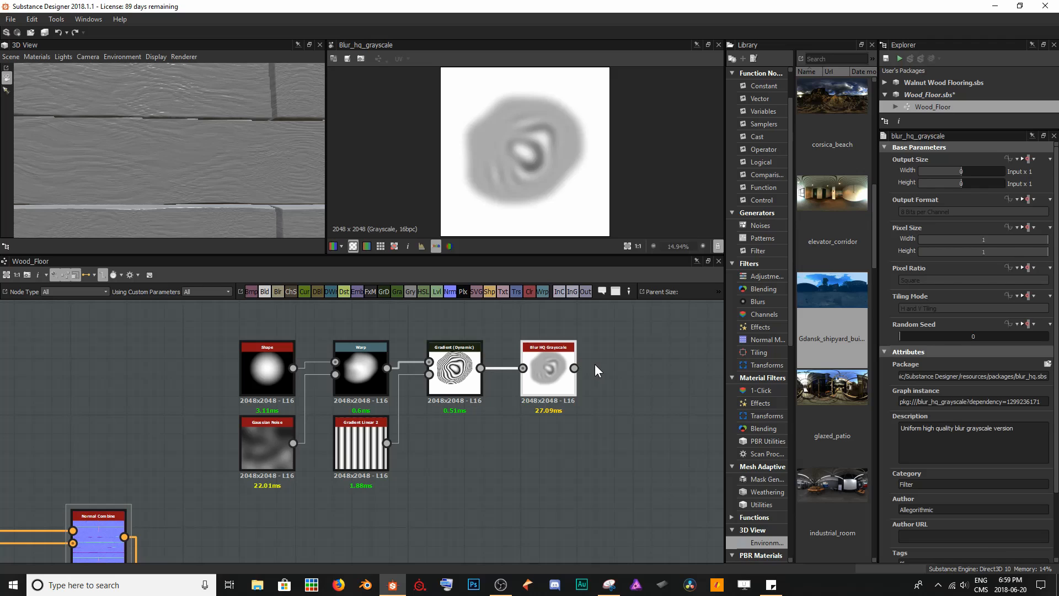
# Examine the ring edges of the Gradient (Dynamic) output up close in the 2D view
pyautogui.scroll(2, 560, 382)
pyautogui.moveTo(555, 380); pyautogui.dragTo(516, 428, button='middle')
pyautogui.scroll(-1, 516, 429)
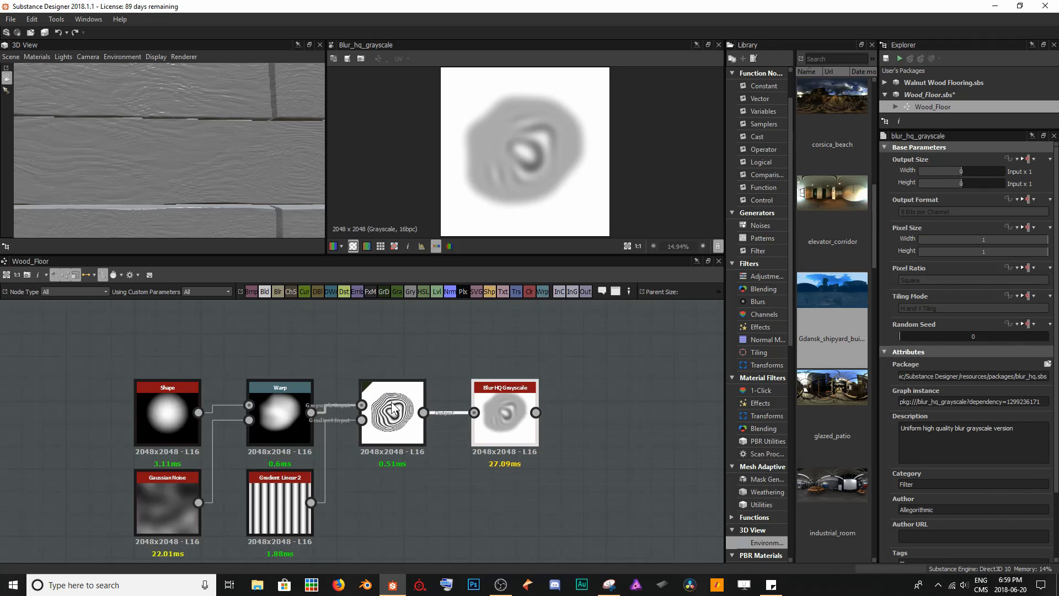
pyautogui.doubleClick(392, 408)
pyautogui.scroll(5, 561, 182)
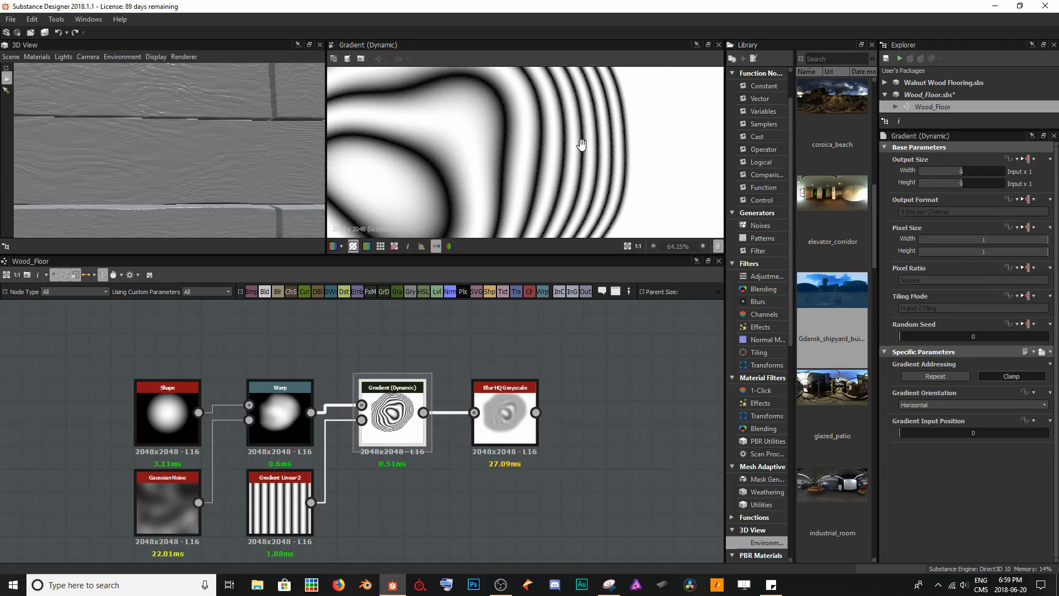
pyautogui.scroll(-3, 566, 173)
pyautogui.moveTo(491, 467); pyautogui.dragTo(404, 451, button='middle')
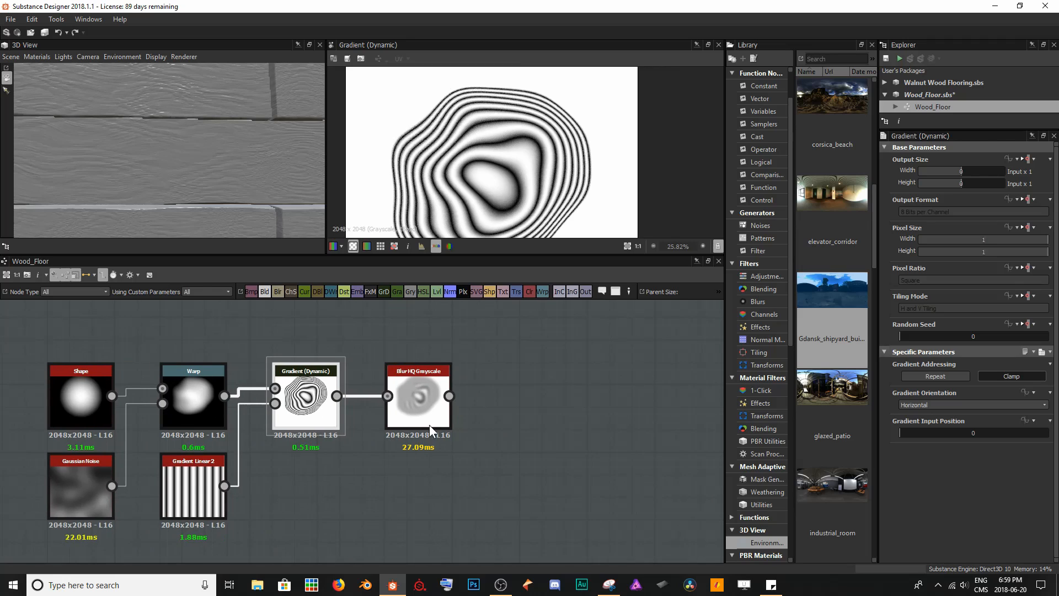
# Lower the Blur HQ Grayscale node's intensity to 6.42 and preview its output in the 2D view
pyautogui.click(429, 421)
pyautogui.scroll(-3, 967, 478)
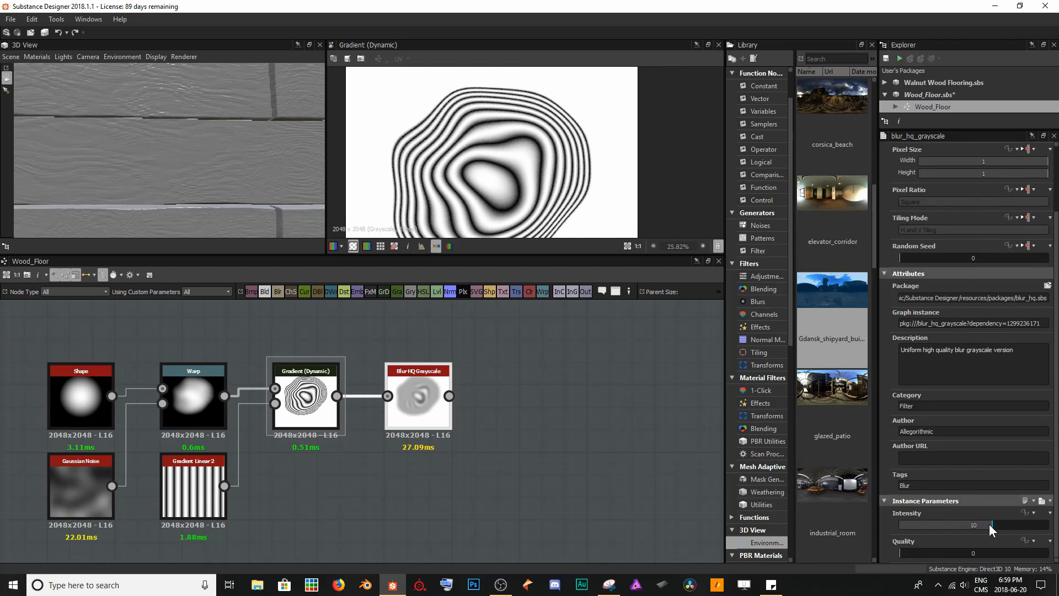
pyautogui.moveTo(988, 524); pyautogui.dragTo(979, 525)
pyautogui.doubleClick(406, 399)
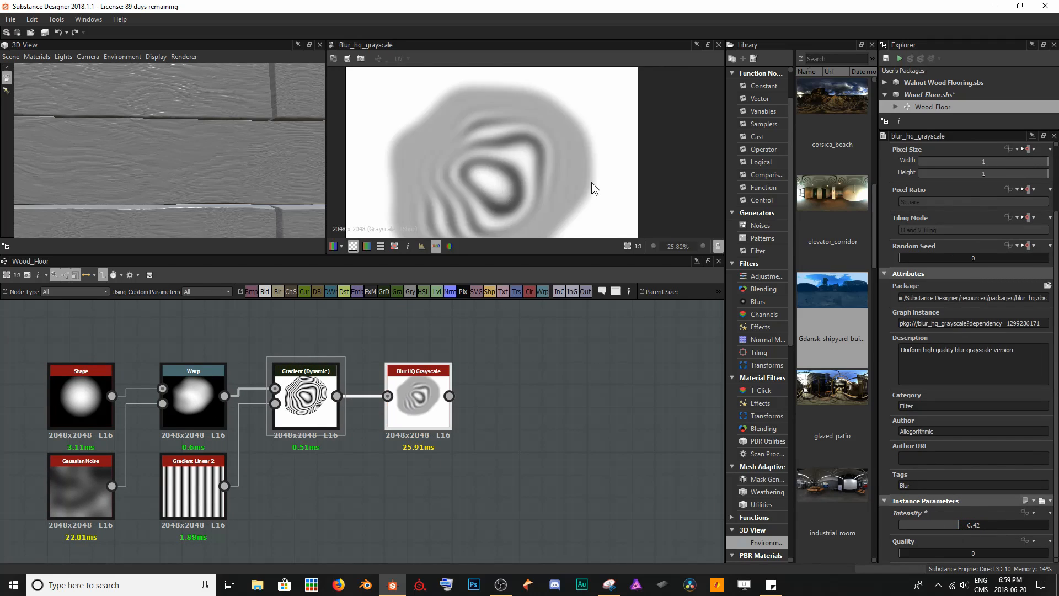
pyautogui.scroll(4, 574, 180)
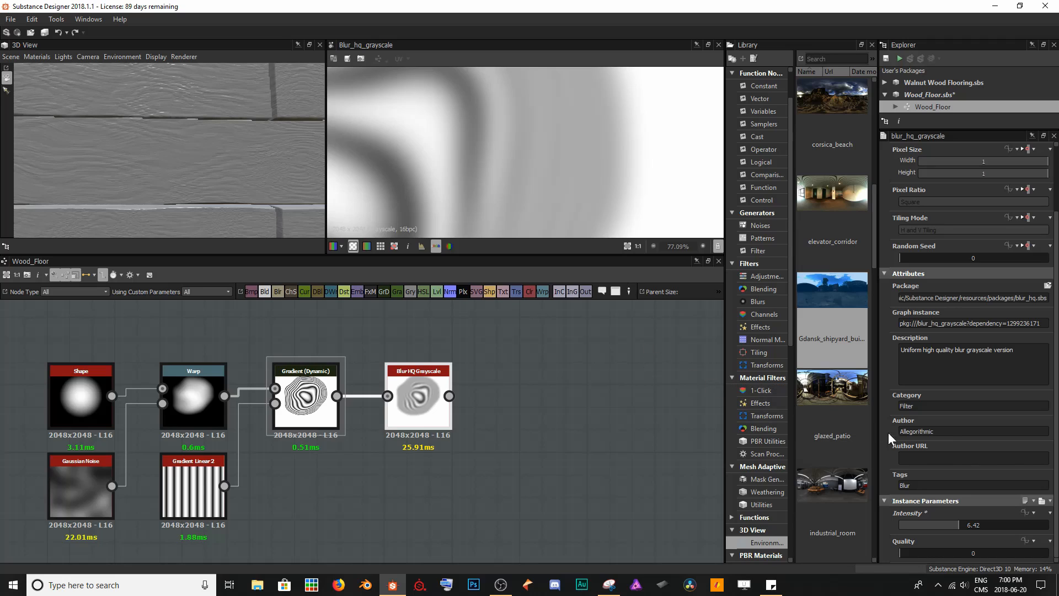
# Set the Blur HQ Grayscale node's intensity to 0.01 and compare its output with the Gradient (Dynamic) output in the 2D view
pyautogui.moveTo(957, 523); pyautogui.dragTo(892, 527)
pyautogui.doubleClick(908, 524)
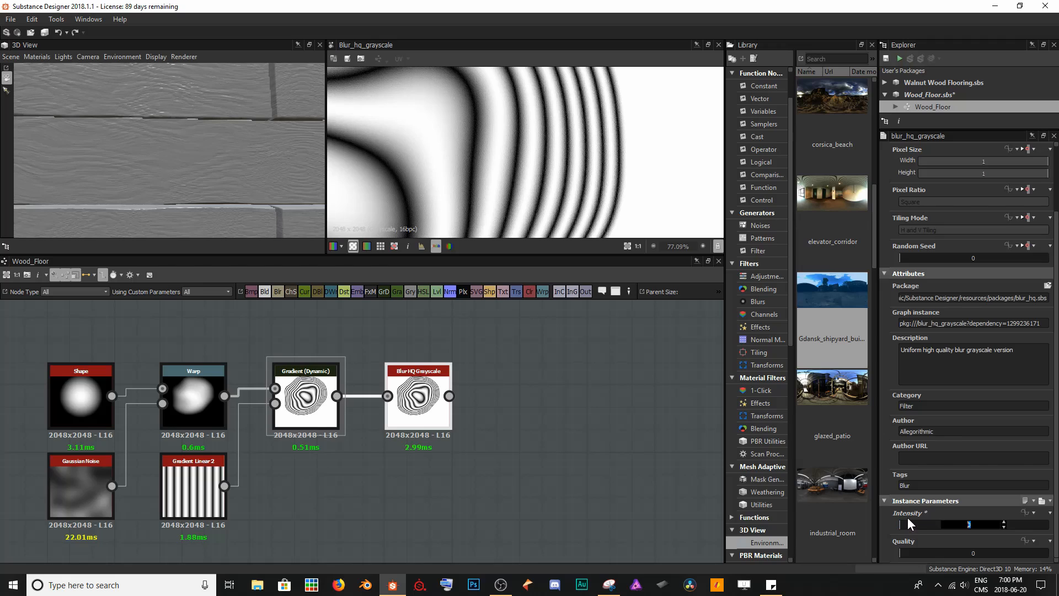
pyautogui.write('.0')
pyautogui.write('1')
pyautogui.press('Return')
pyautogui.doubleClick(963, 530)
pyautogui.press('Return')
pyautogui.doubleClick(983, 520)
pyautogui.press('Return')
pyautogui.doubleClick(315, 404)
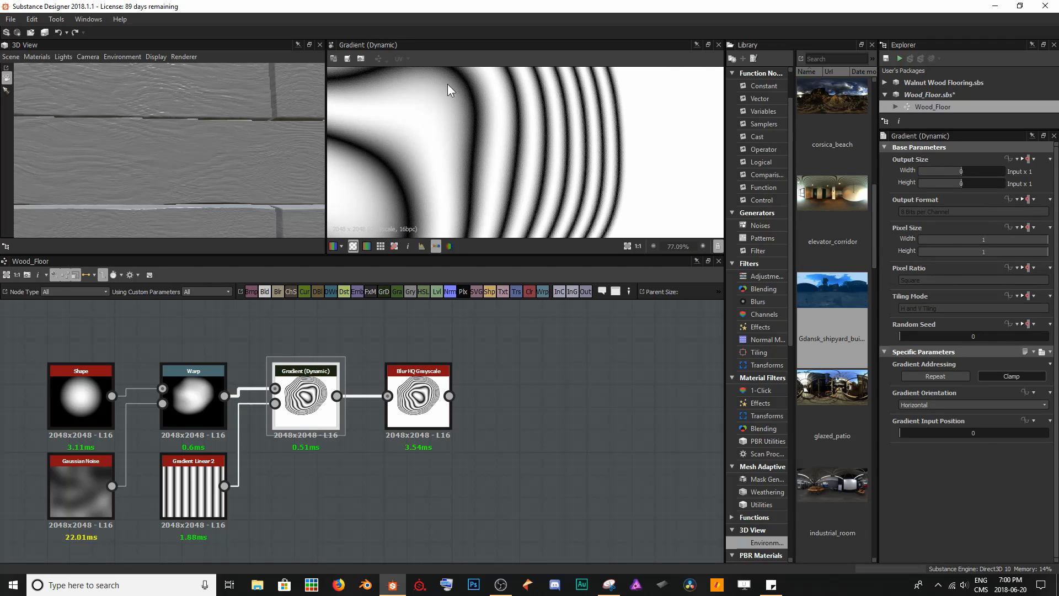
pyautogui.doubleClick(419, 403)
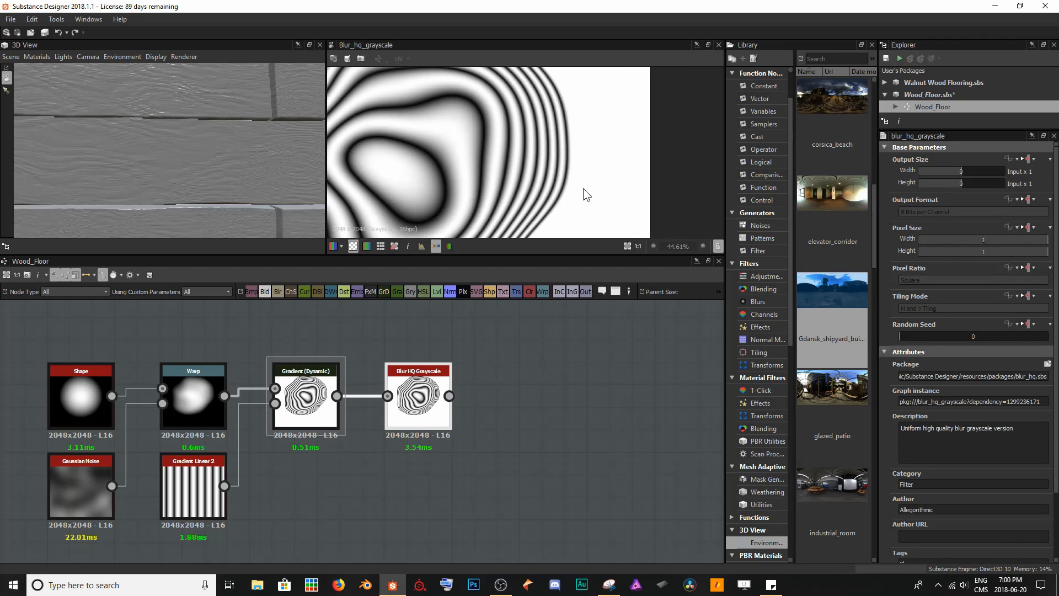
pyautogui.scroll(-3, 437, 146)
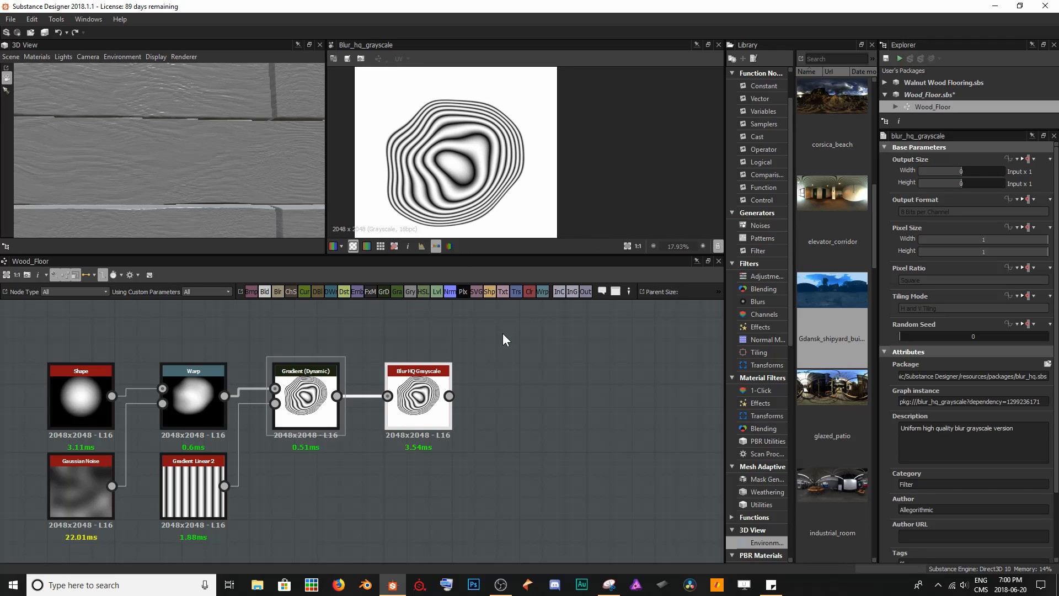
# Add an Invert Grayscale node after the Blur HQ Grayscale node
pyautogui.press('space')
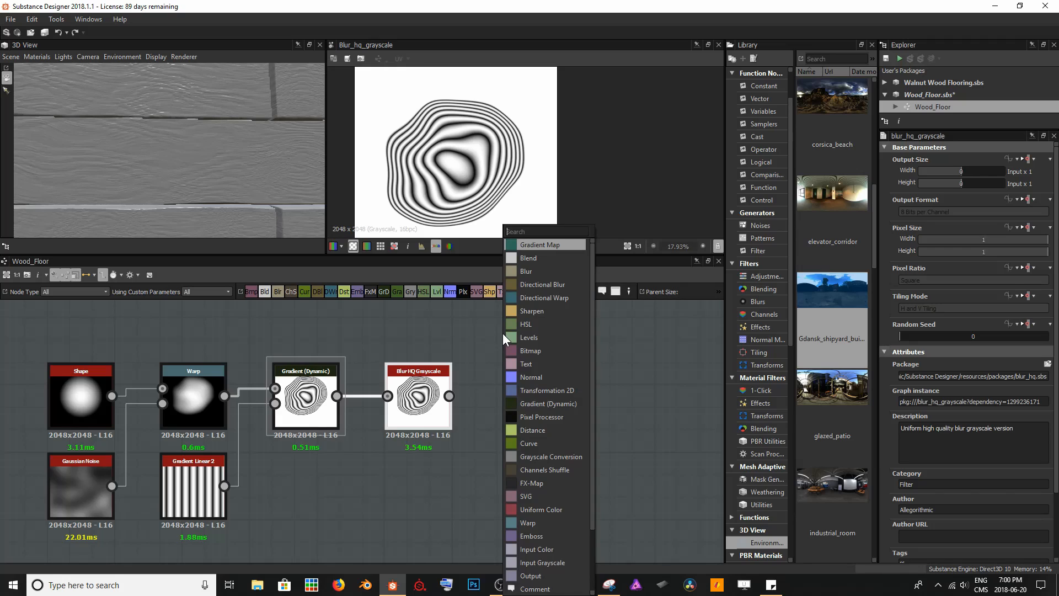
pyautogui.write('inver')
pyautogui.press('Return')
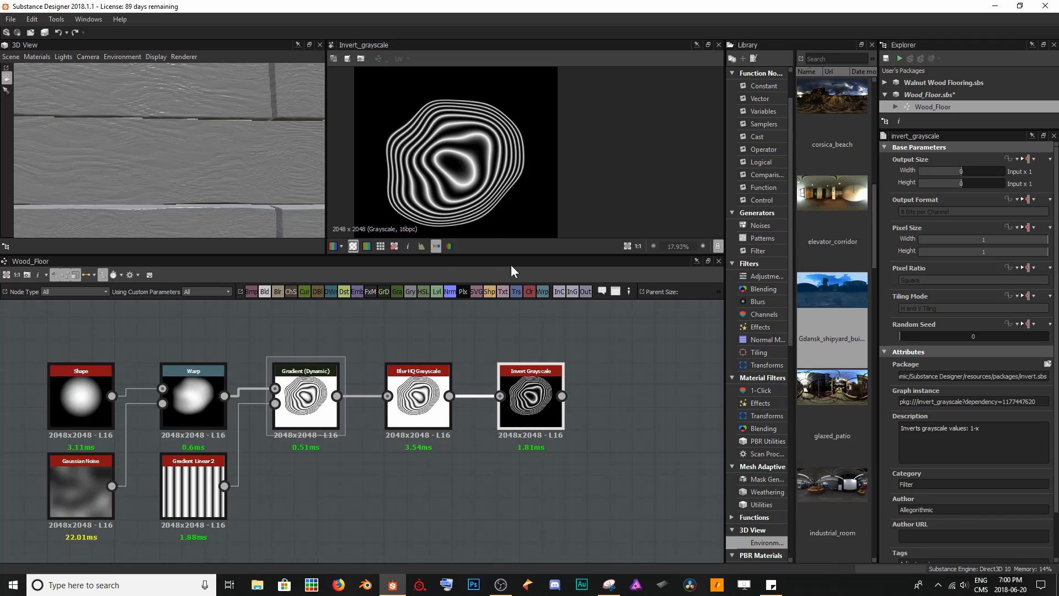
# Add a Tile Generator after the Invert Grayscale node and move the incoming link from its background input to its pattern input
pyautogui.moveTo(509, 409); pyautogui.dragTo(299, 407, button='middle')
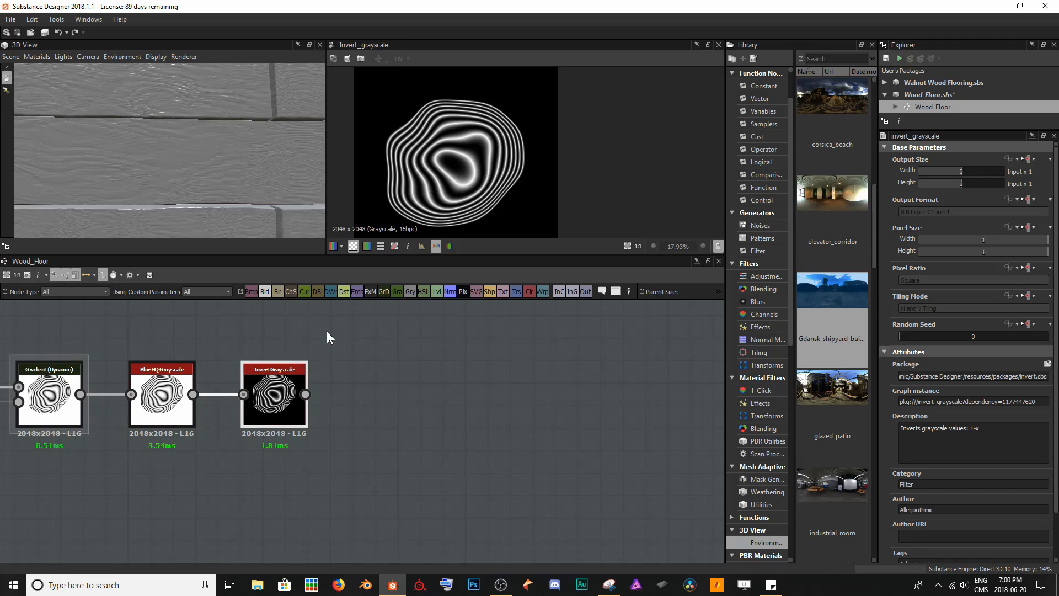
pyautogui.press('space')
pyautogui.write('tile gen')
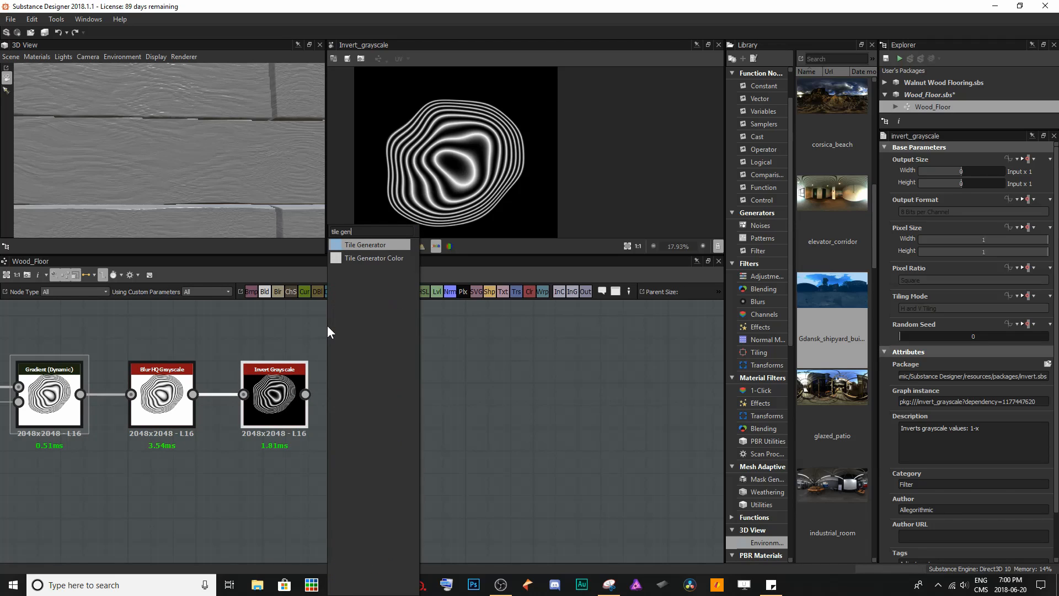
pyautogui.press('Return')
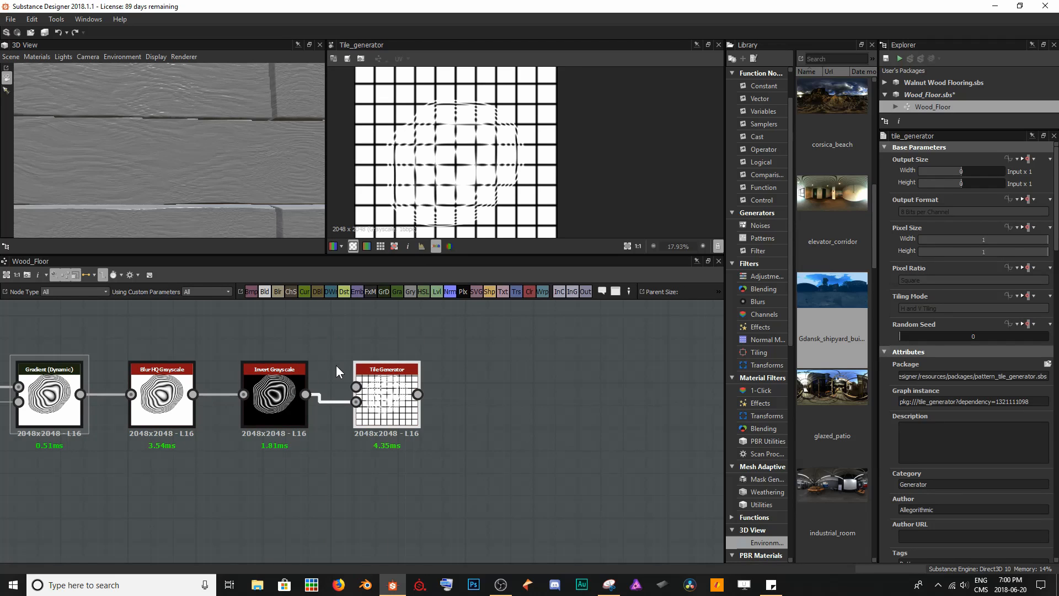
pyautogui.moveTo(335, 364); pyautogui.dragTo(323, 437)
pyautogui.press('Delete')
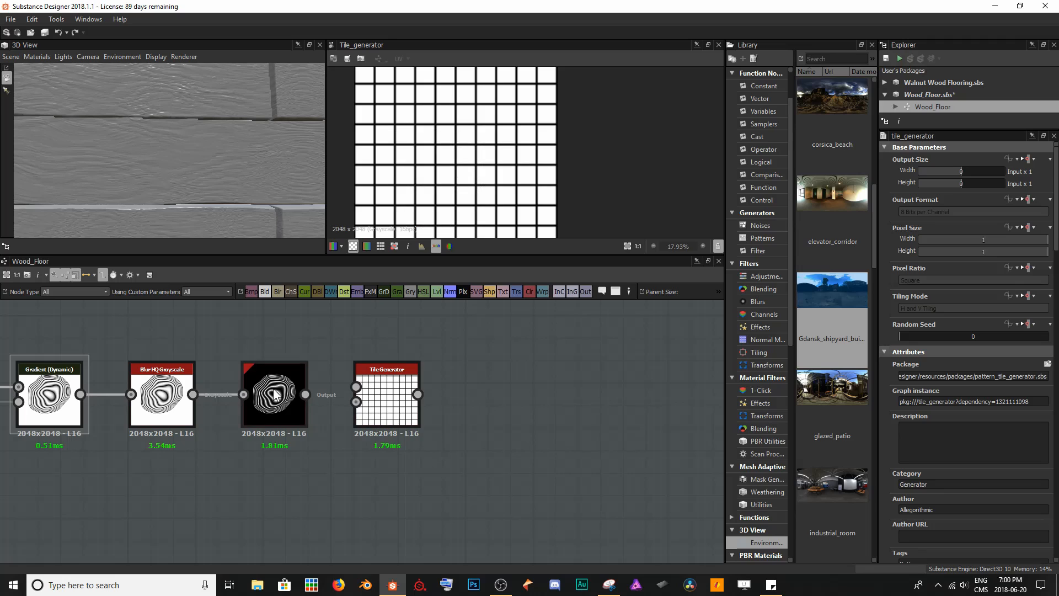
pyautogui.doubleClick(277, 395)
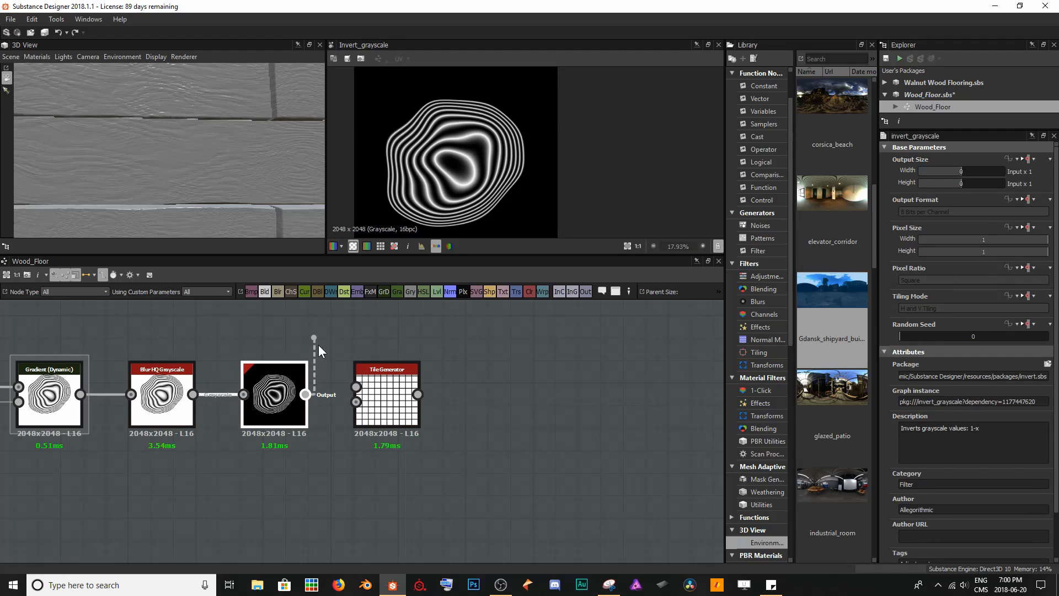
pyautogui.moveTo(305, 394); pyautogui.dragTo(357, 388)
pyautogui.doubleClick(386, 389)
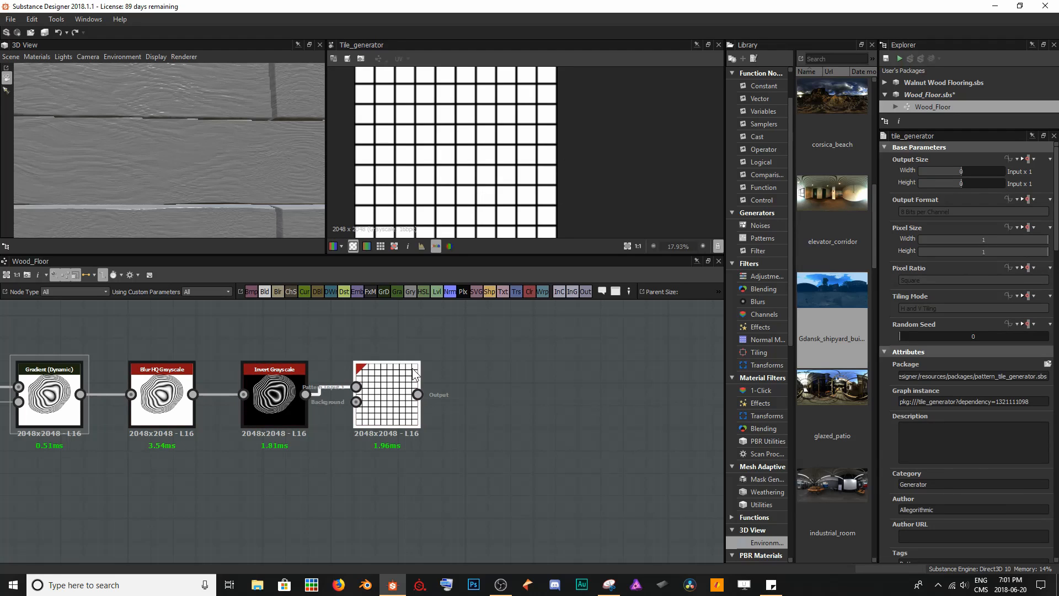
# Set the Tile Generator's pattern to Image Input
pyautogui.scroll(-10, 989, 413)
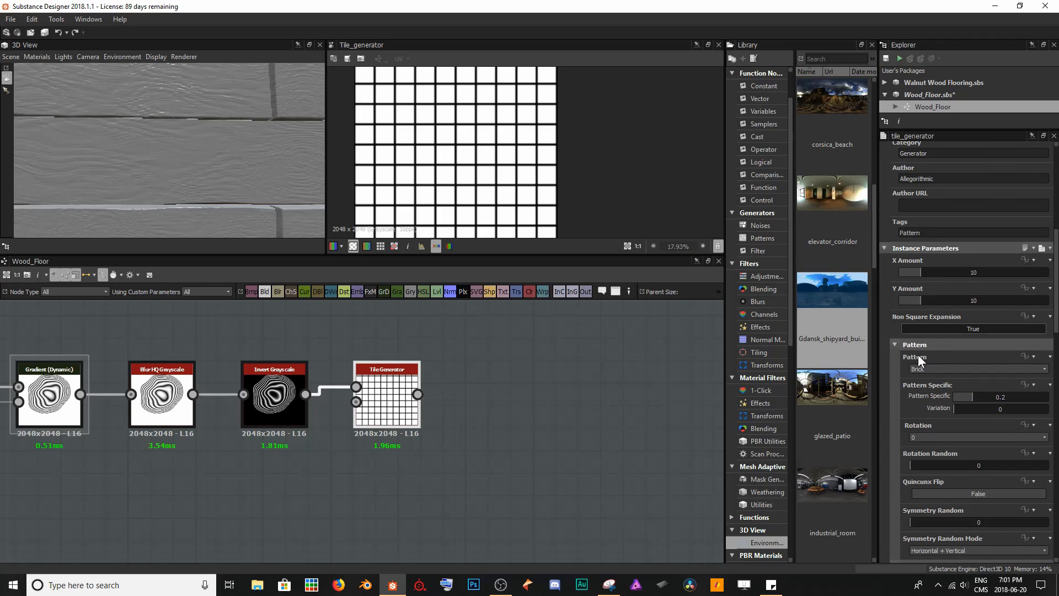
pyautogui.click(935, 367)
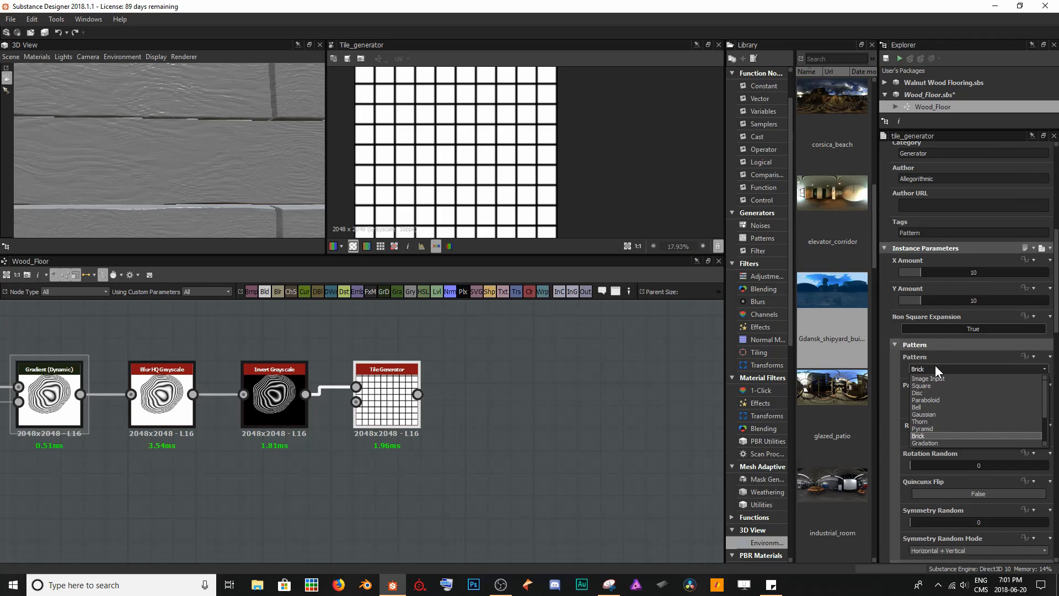
pyautogui.click(965, 379)
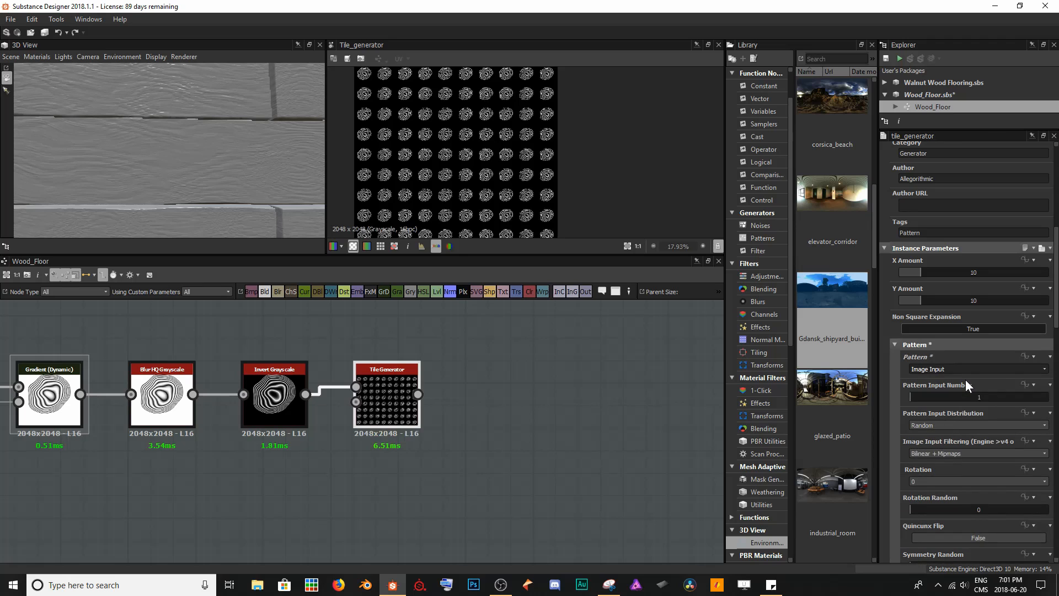
# Inspect the tiled ring pattern in the 2D view and set the Tile Generator's X Amount and Y Amount to 7
pyautogui.scroll(6, 422, 139)
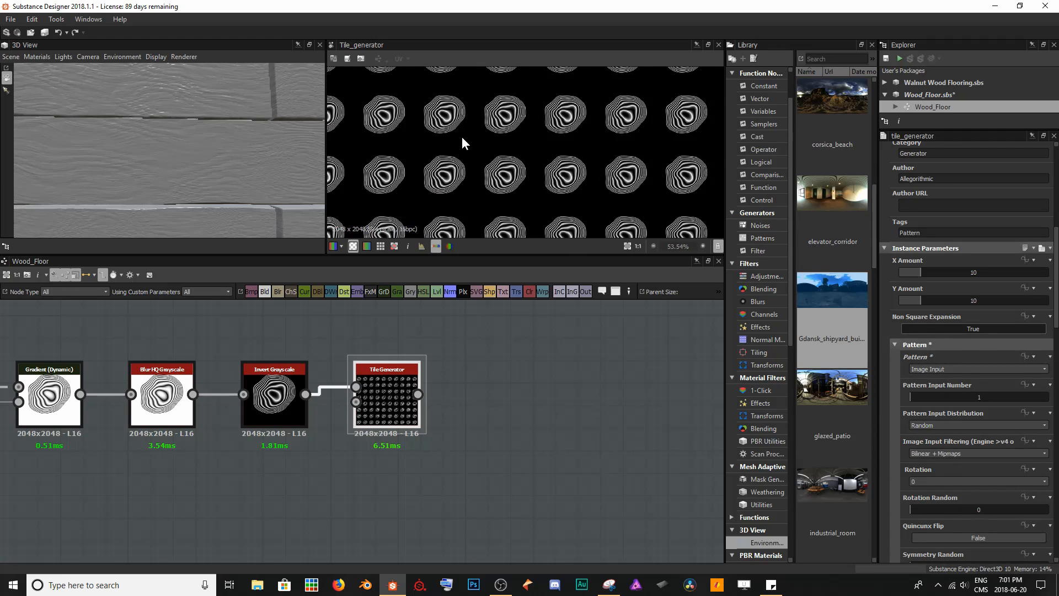
pyautogui.scroll(3, 461, 137)
pyautogui.scroll(-10, 534, 174)
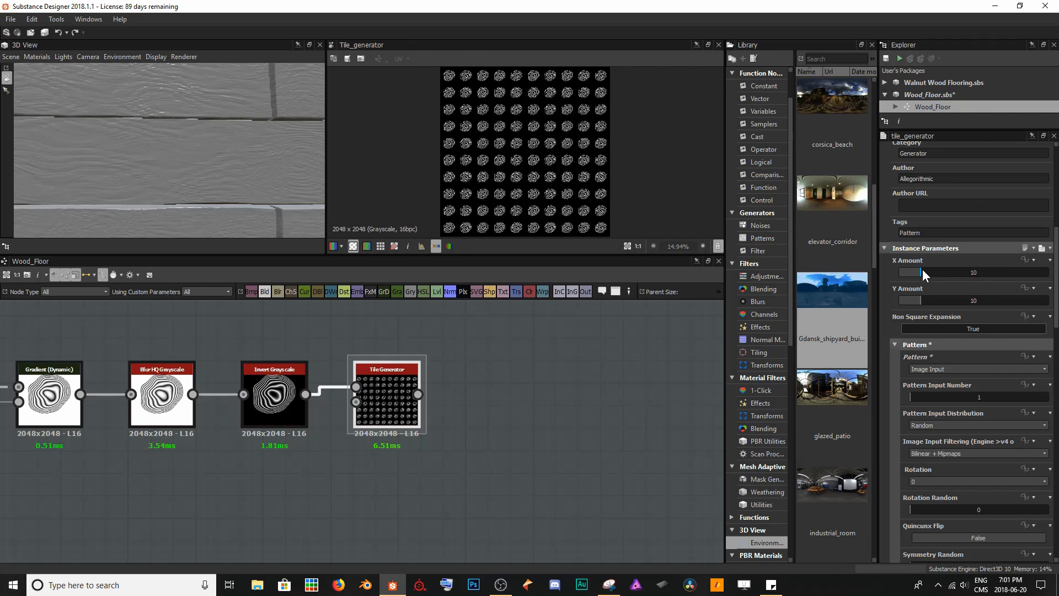
pyautogui.moveTo(922, 270); pyautogui.dragTo(913, 301)
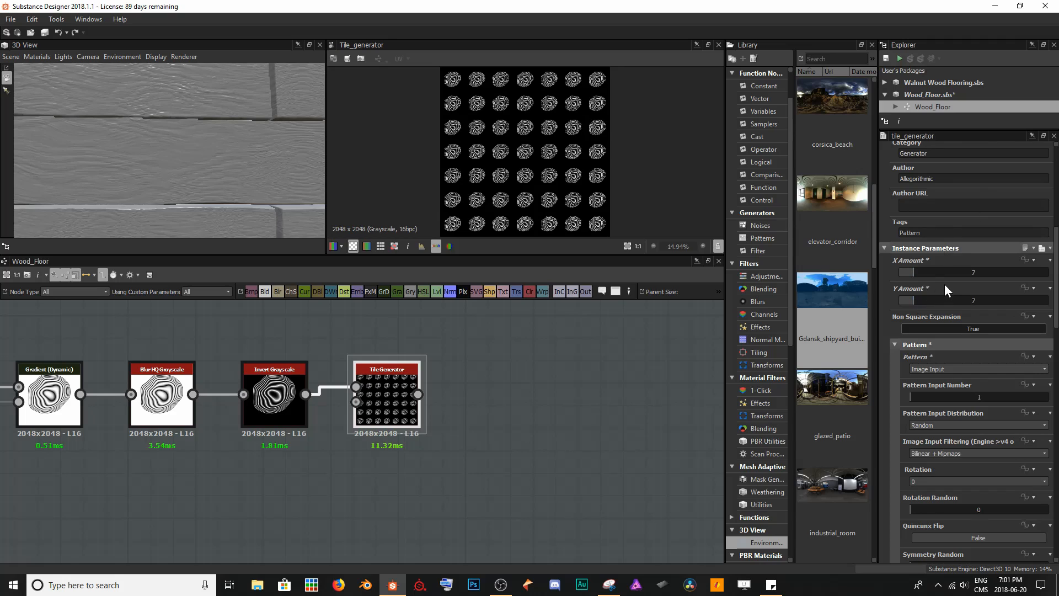
# Set the Tile Generator's Scale Random to 0.12
pyautogui.scroll(-1, 999, 376)
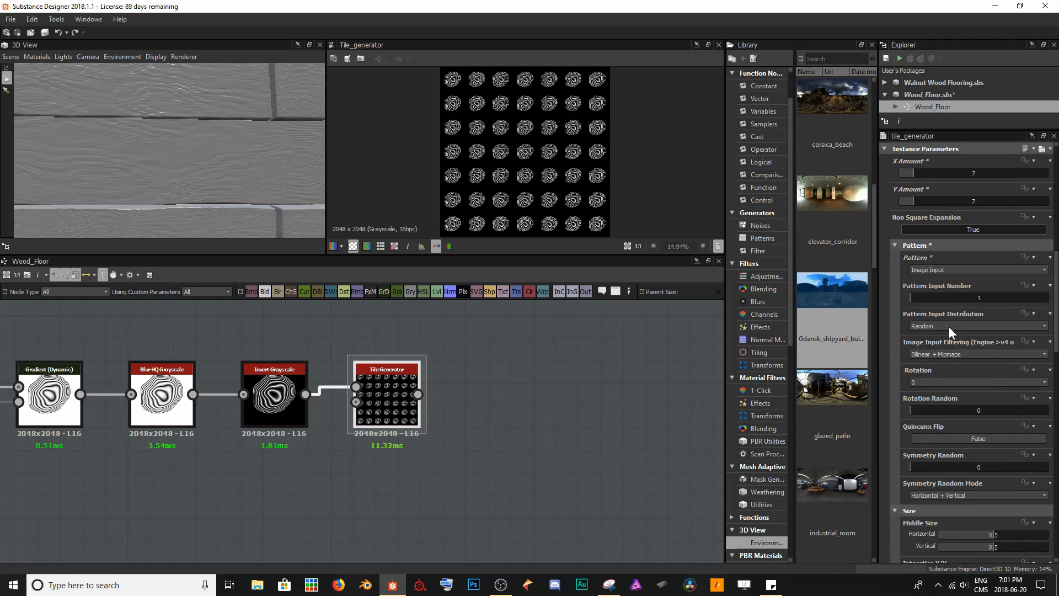
pyautogui.scroll(-1, 950, 331)
pyautogui.scroll(-1, 952, 337)
pyautogui.scroll(-3, 953, 338)
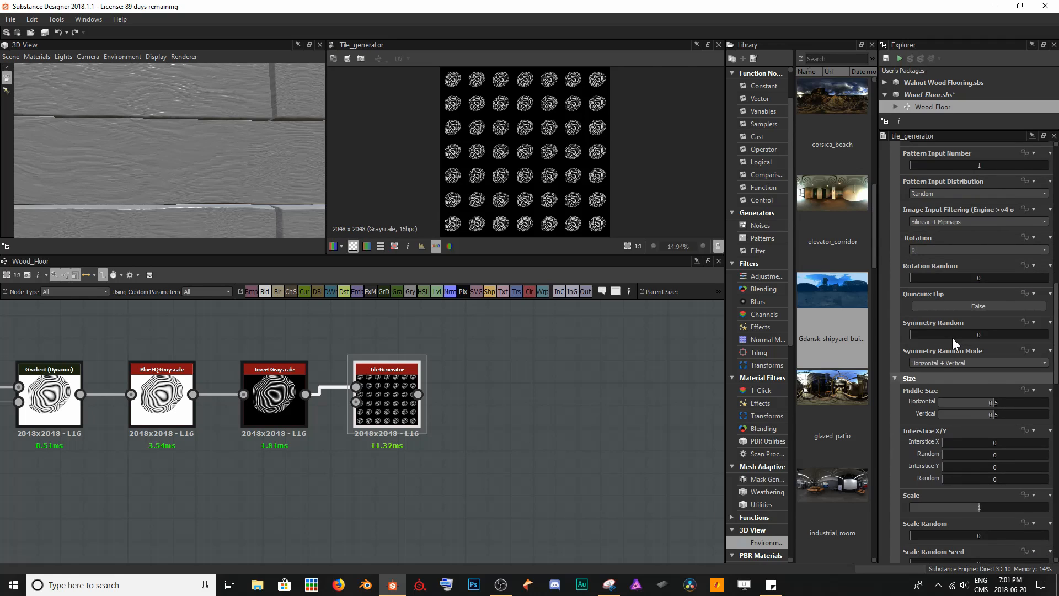
pyautogui.scroll(-3, 953, 338)
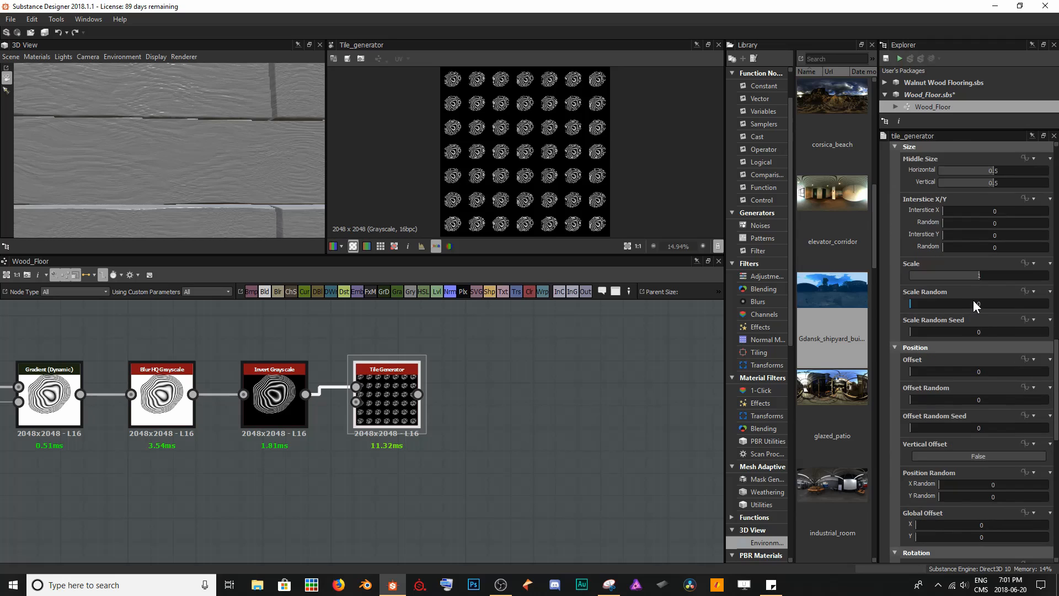
pyautogui.moveTo(913, 302); pyautogui.dragTo(926, 306)
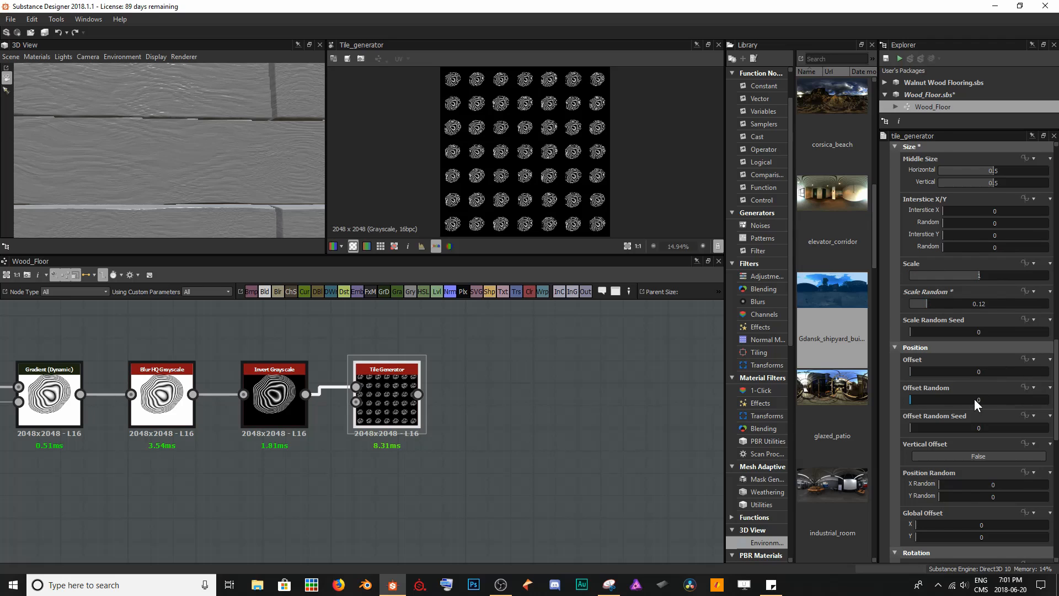
# Set the Tile Generator's Offset to 0.25, Offset Random to 0.26 and Offset Random Seed to 112
pyautogui.scroll(-2, 974, 399)
pyautogui.moveTo(917, 305); pyautogui.dragTo(946, 334)
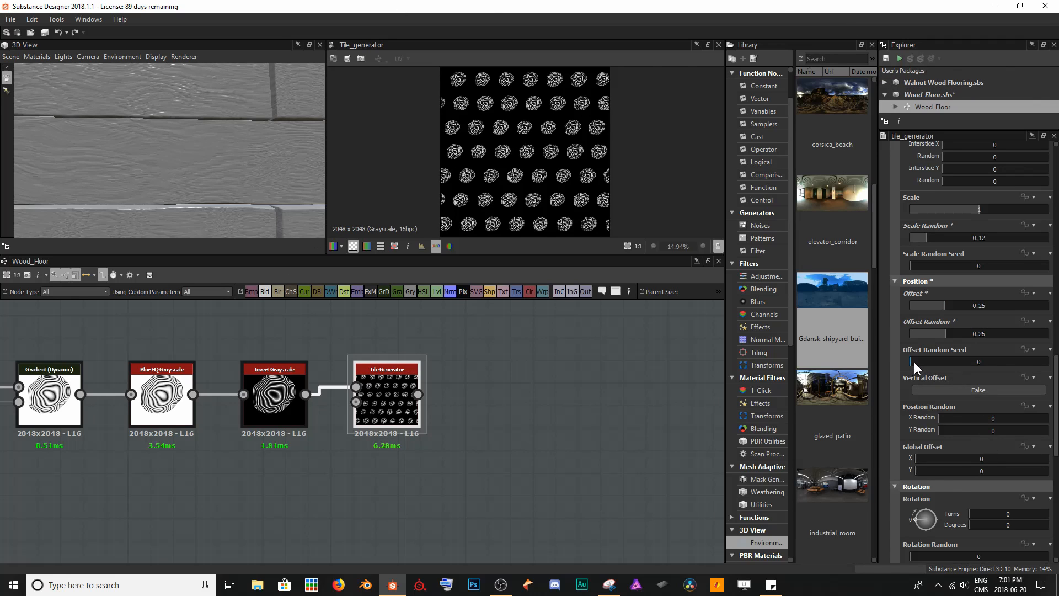
pyautogui.moveTo(915, 362); pyautogui.dragTo(925, 362)
# Set the Tile Generator's Position Random to X 0.21, Y 0.11 and its Global Offset to X 0.15, Y 0.35
pyautogui.scroll(-2, 972, 426)
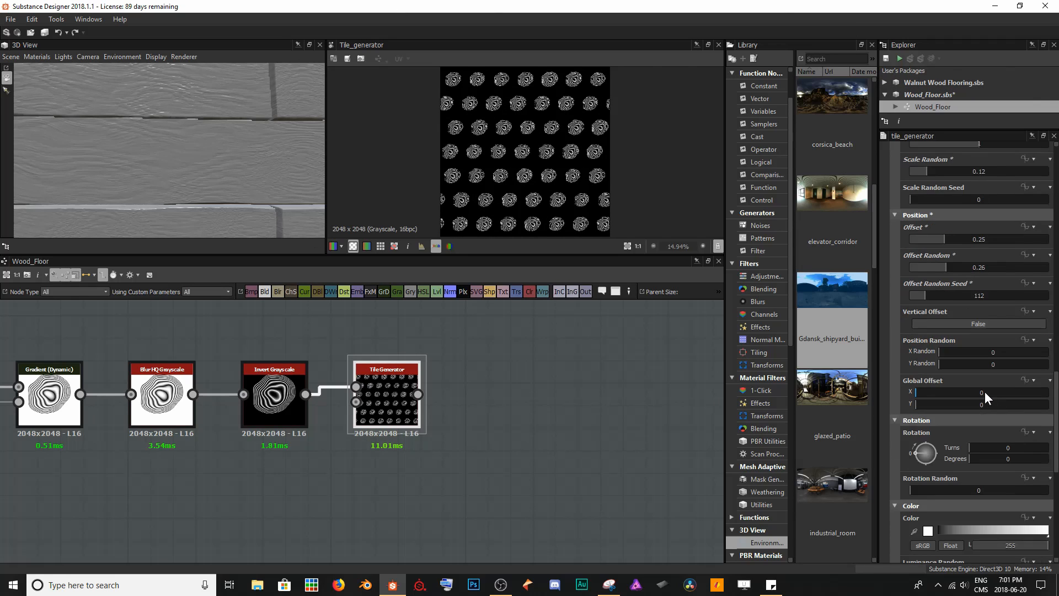
pyautogui.moveTo(948, 353)
pyautogui.mouseDown()
pyautogui.moveTo(961, 354)
pyautogui.moveTo(951, 362)
pyautogui.mouseUp()
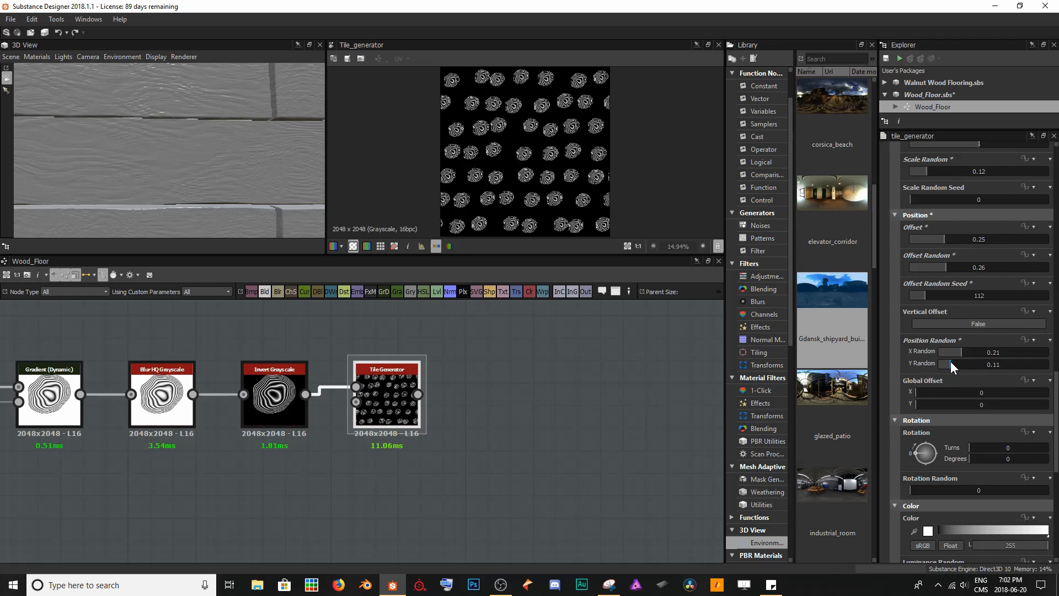
pyautogui.moveTo(921, 395); pyautogui.dragTo(962, 395)
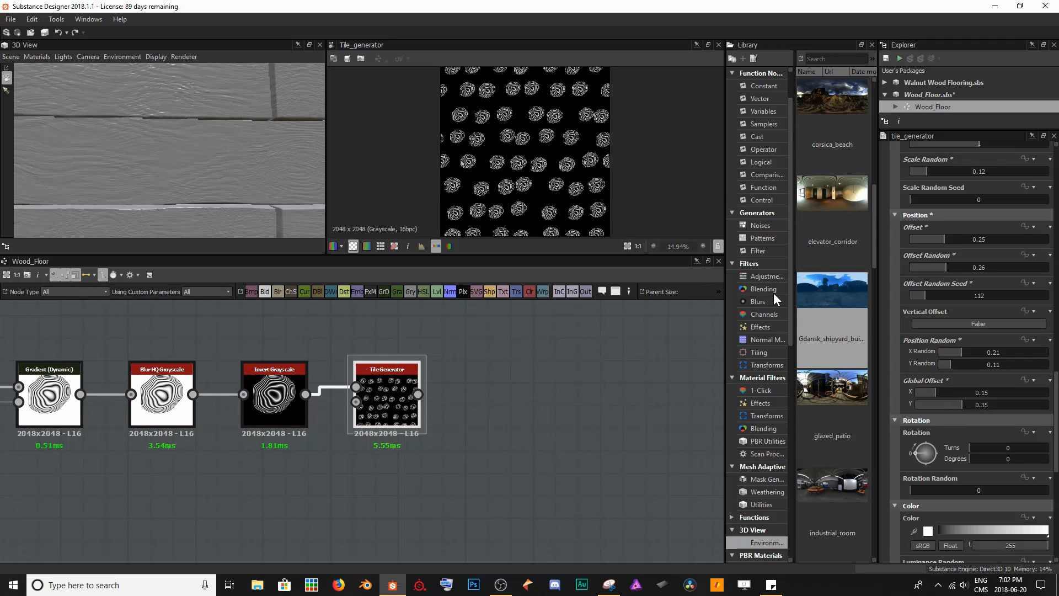
# Set the Tile Generator's Rotation to 0.52 turns and its Rotation Random to 0.16
pyautogui.scroll(-1, 992, 298)
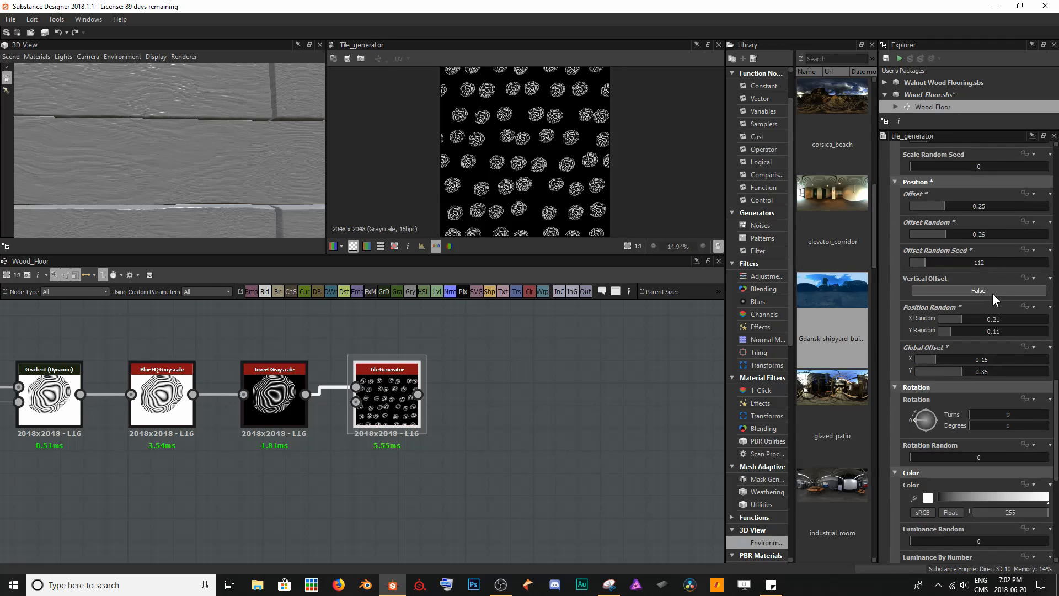
pyautogui.scroll(-3, 974, 290)
pyautogui.scroll(3, 574, 144)
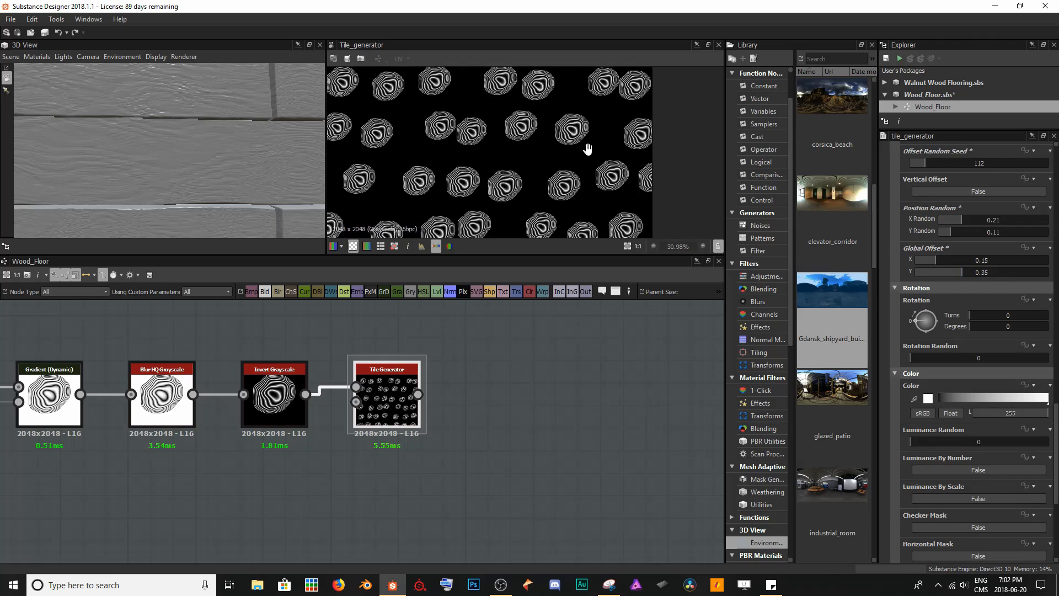
pyautogui.moveTo(586, 146); pyautogui.dragTo(640, 158, button='middle')
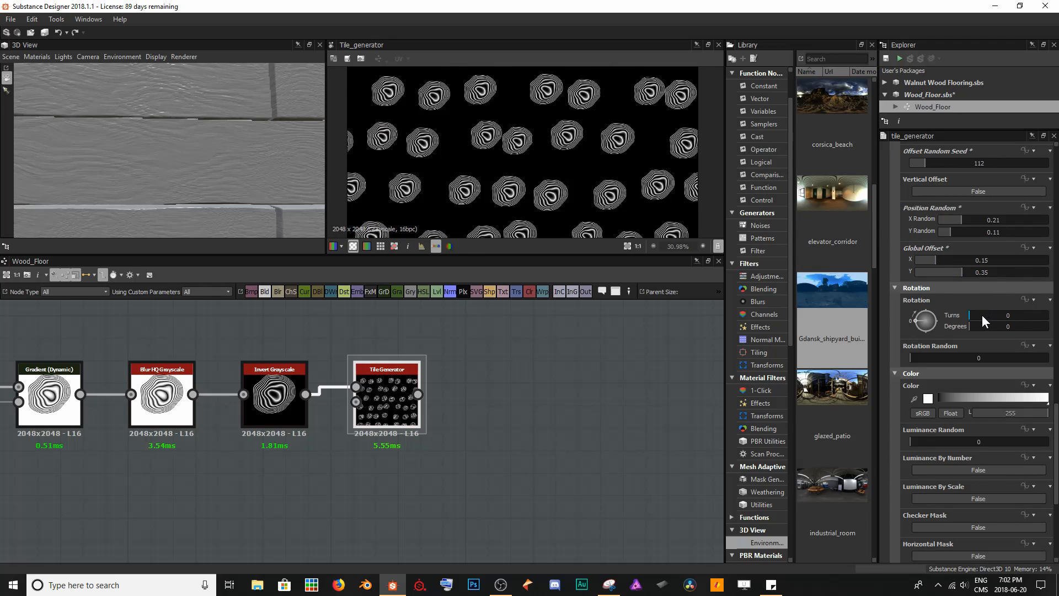
pyautogui.moveTo(982, 316); pyautogui.dragTo(1008, 312)
pyautogui.moveTo(916, 359); pyautogui.dragTo(1001, 352)
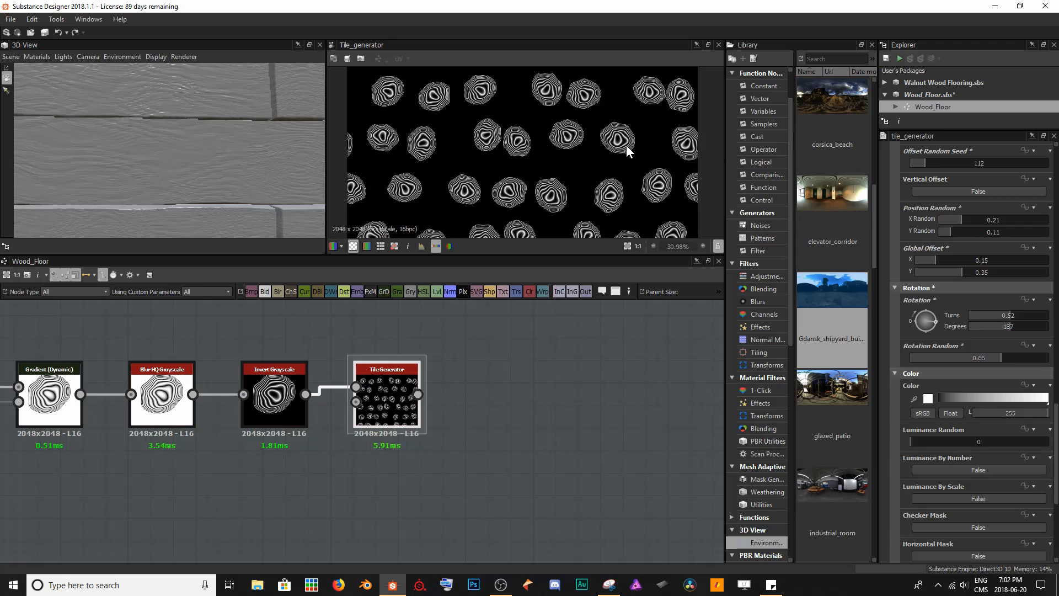
pyautogui.moveTo(982, 356); pyautogui.dragTo(932, 353)
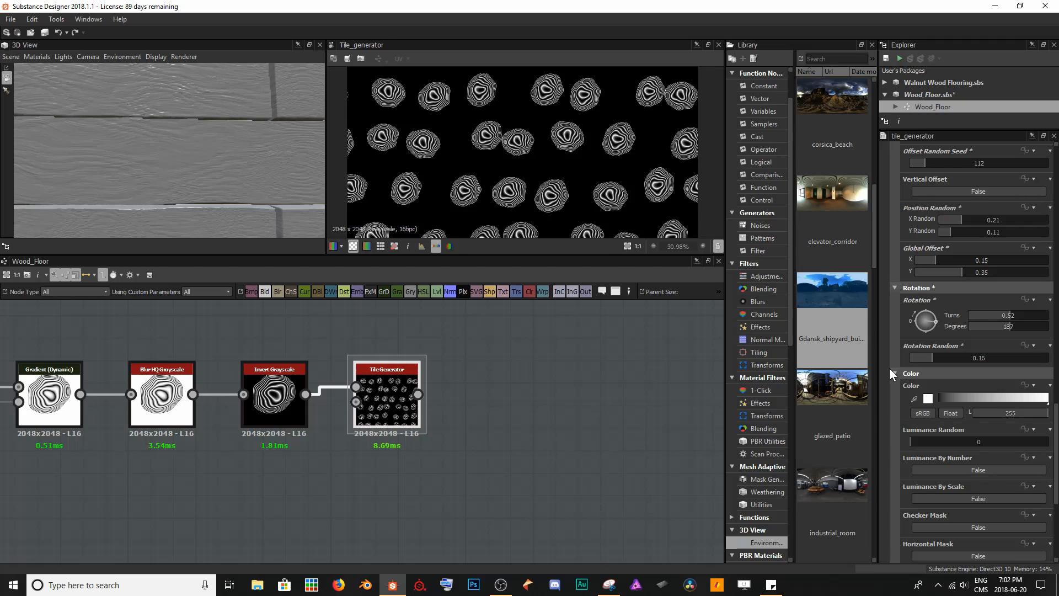
# Thin out the scattered ring patterns by setting the Tile Generator's Random Mask to 0.85
pyautogui.scroll(-3, 971, 372)
pyautogui.scroll(-2, 971, 380)
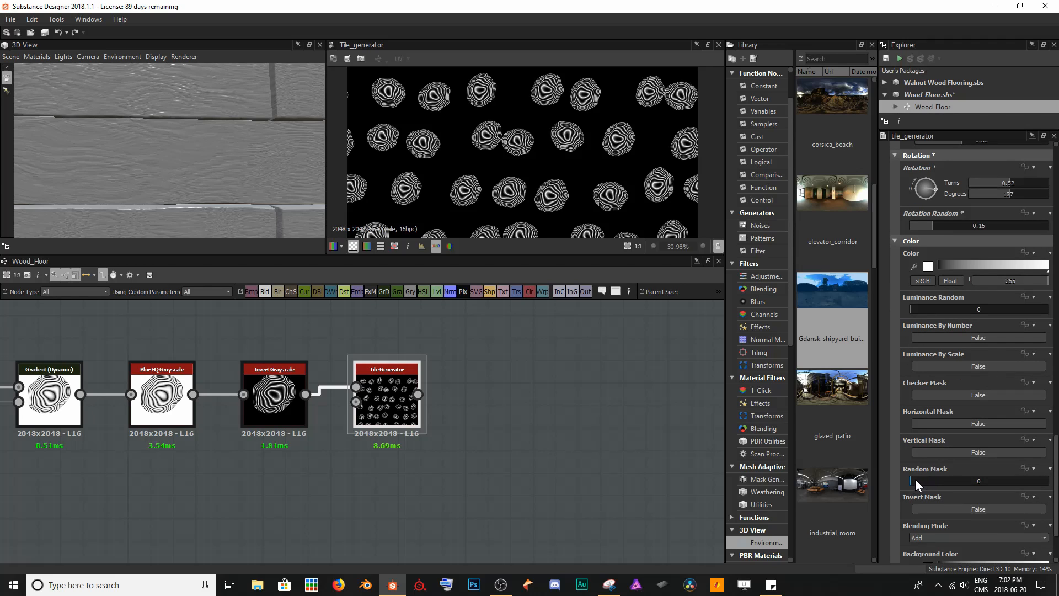
pyautogui.moveTo(915, 479); pyautogui.dragTo(979, 478)
pyautogui.scroll(-3, 599, 210)
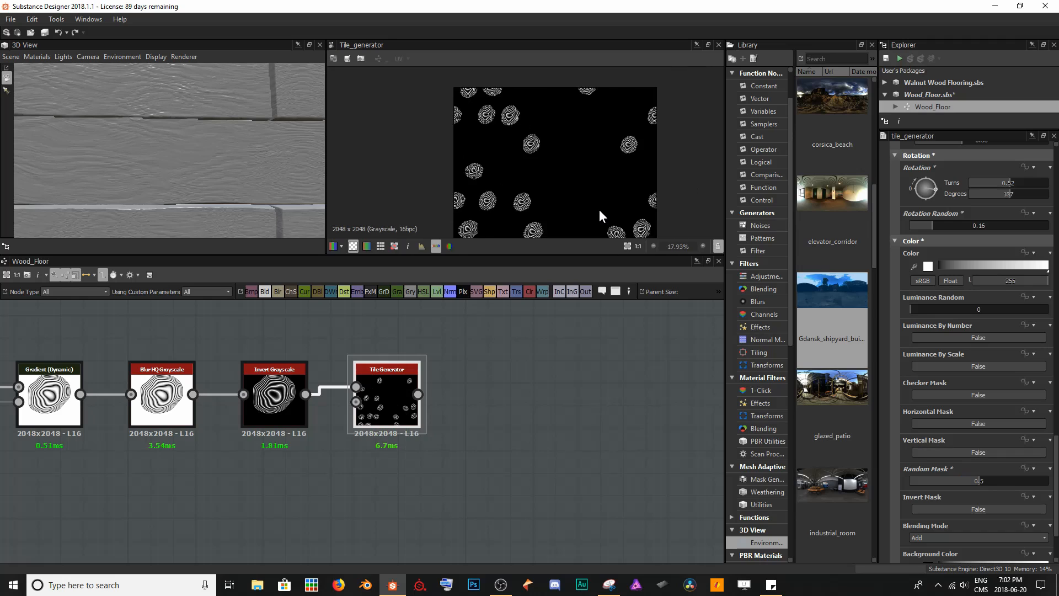
pyautogui.scroll(-2, 600, 210)
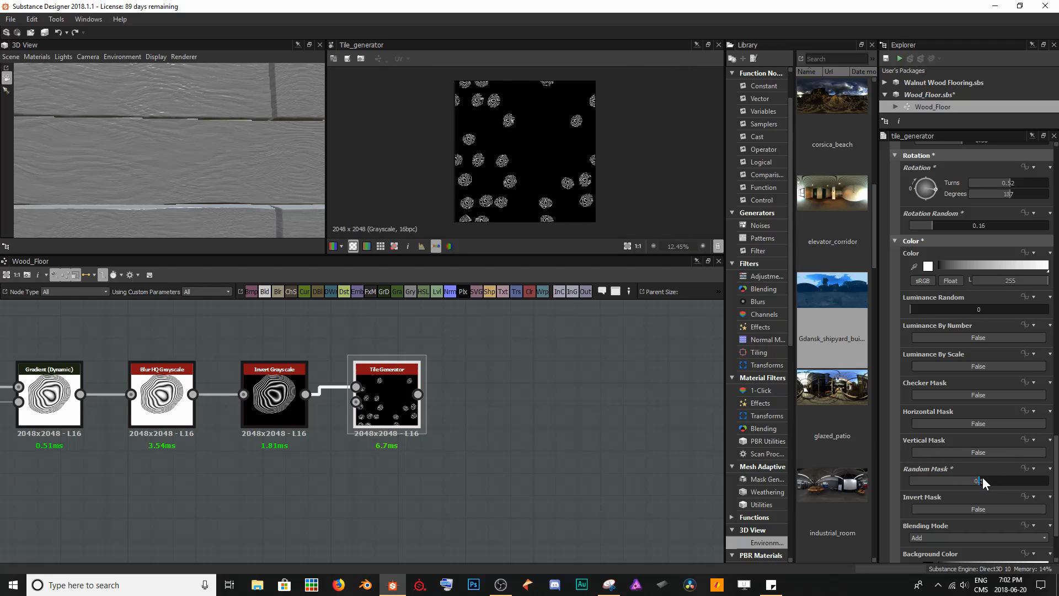
pyautogui.moveTo(982, 478); pyautogui.dragTo(1025, 491)
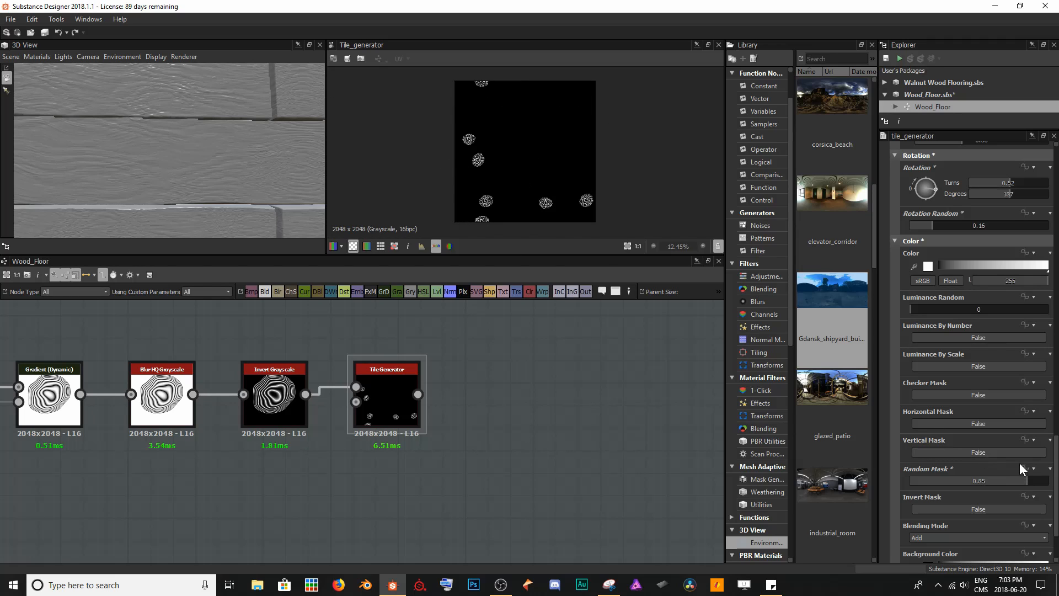
# Shrink the scattered ring patterns by setting the Tile Generator's Scale to 0.4
pyautogui.scroll(10, 1019, 469)
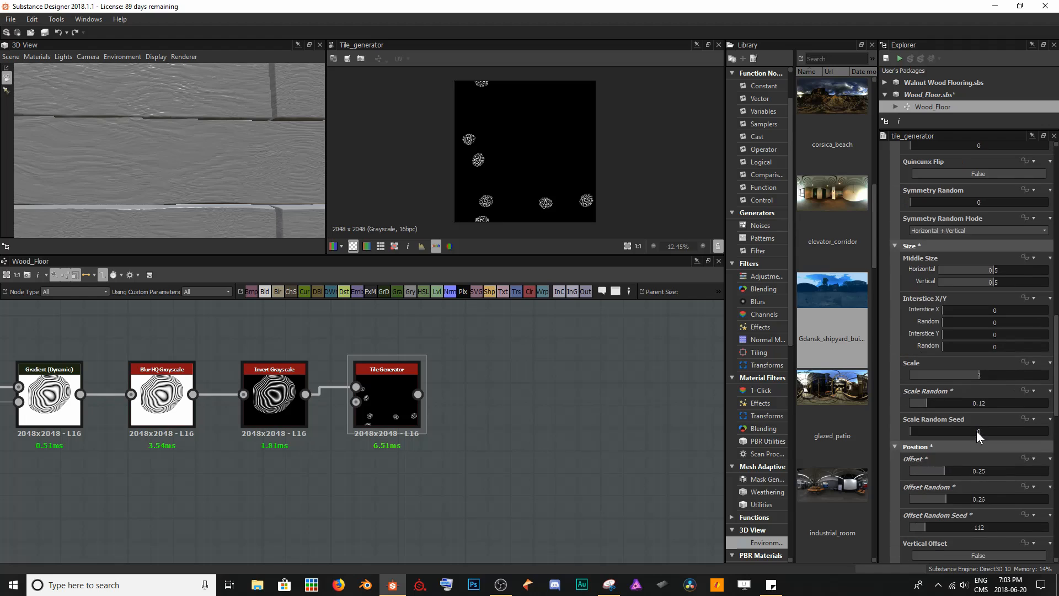
pyautogui.moveTo(978, 375); pyautogui.dragTo(938, 374)
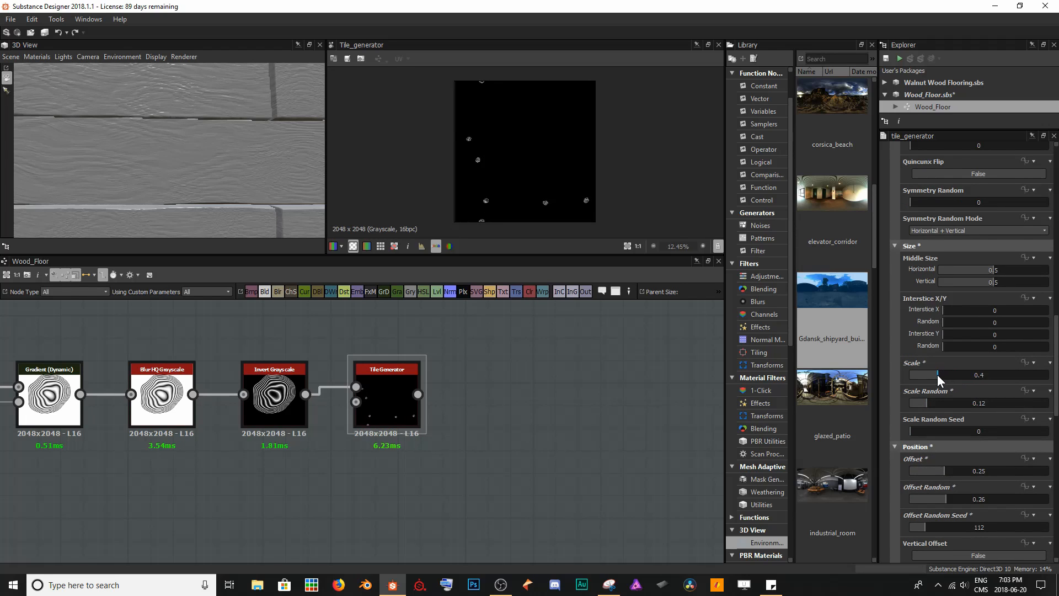
pyautogui.scroll(8, 546, 174)
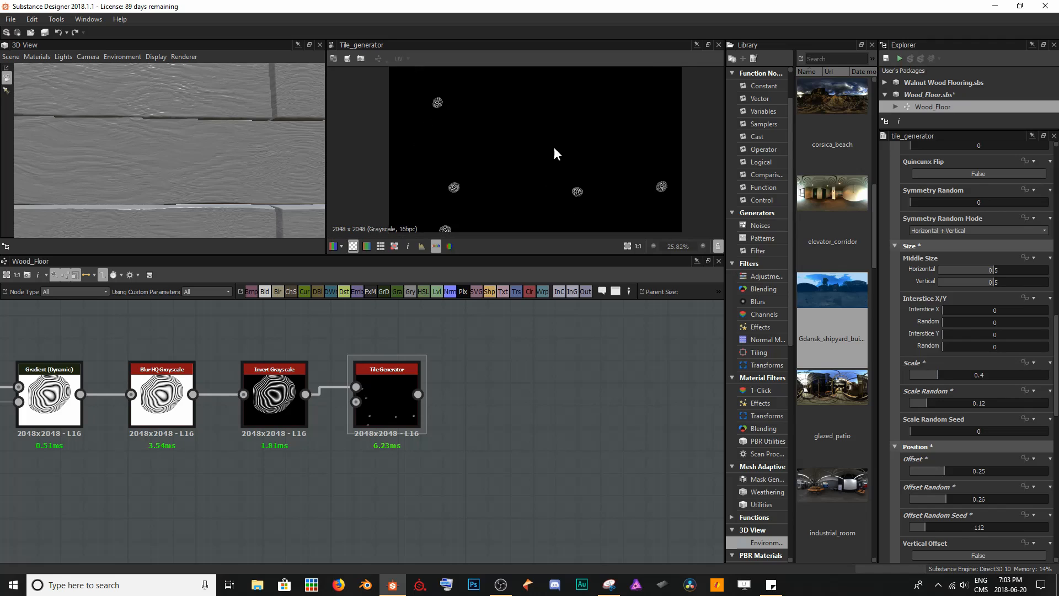
pyautogui.scroll(-5, 482, 215)
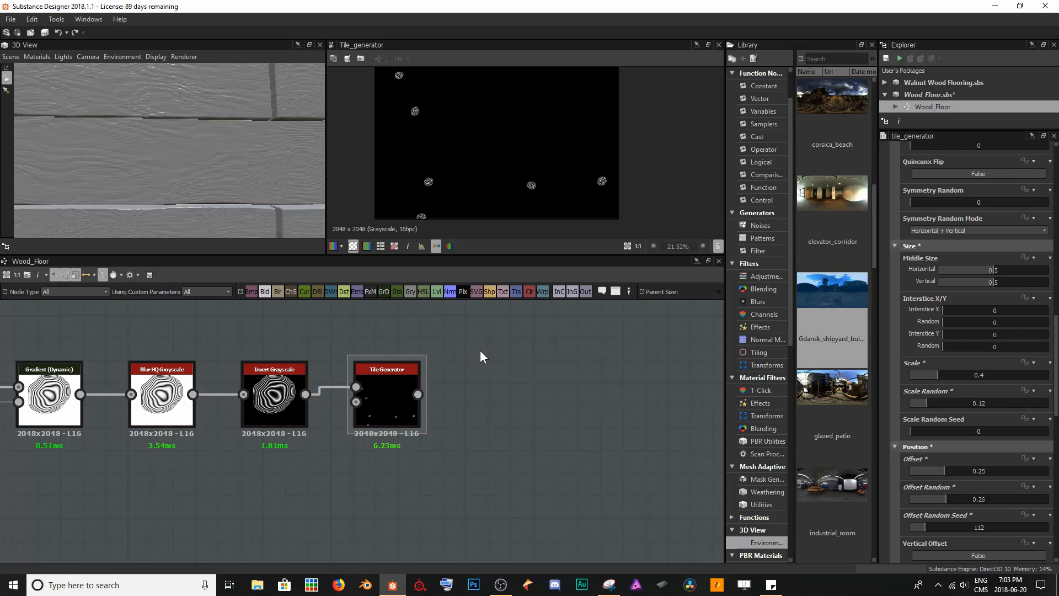
# Save the package and add a Warp node after the Tile Generator
pyautogui.hotkey('ctrl', 's')
pyautogui.click(423, 406)
pyautogui.press('space')
pyautogui.write('warp')
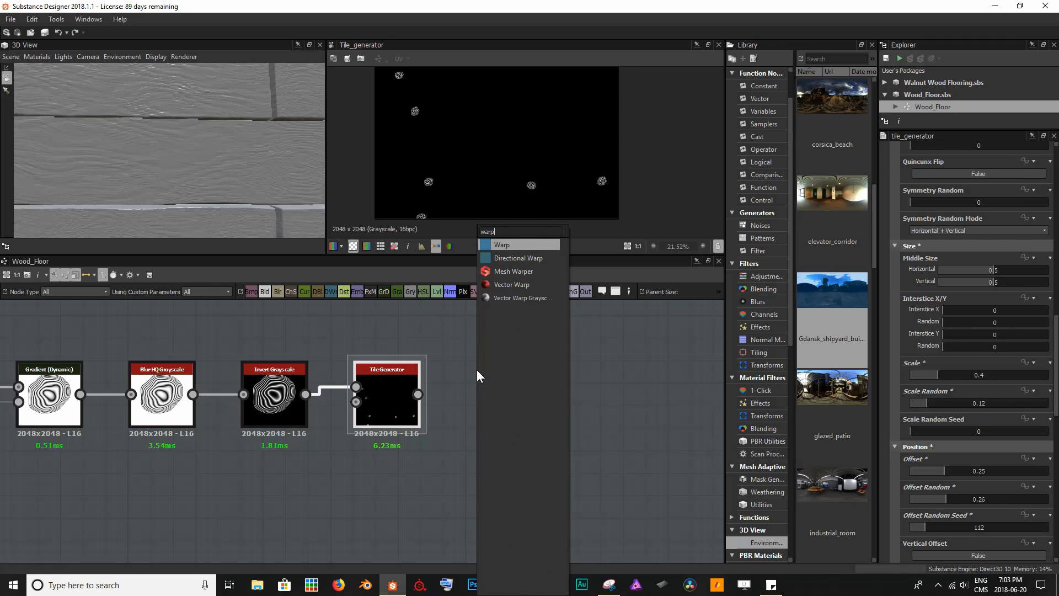
pyautogui.press('Return')
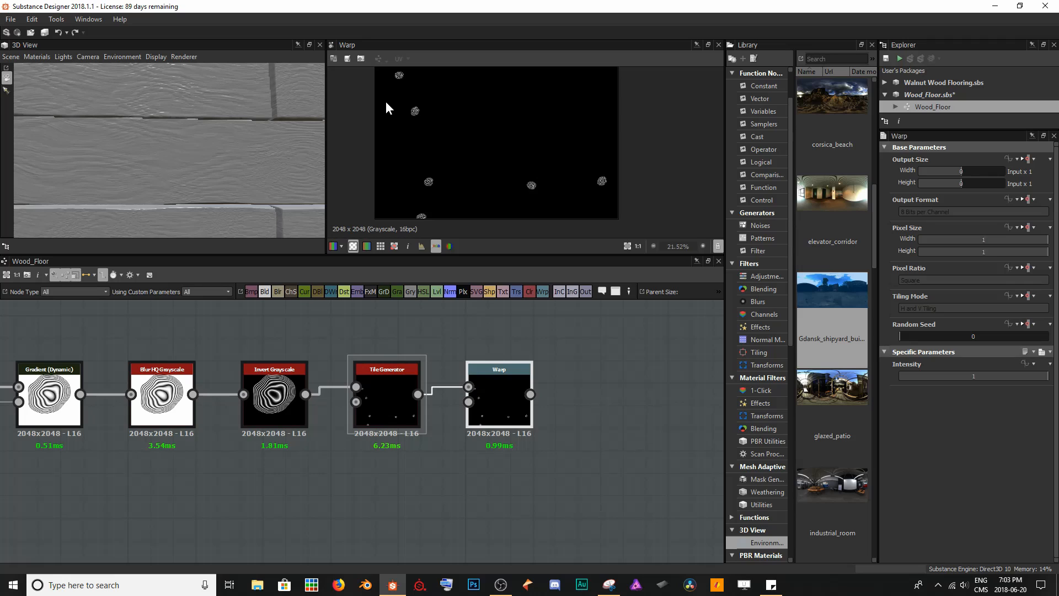
# Connect the cloudy noise node below the Shape node to the new Warp's gradient input and set the Warp's Intensity to 3
pyautogui.scroll(-3, 220, 475)
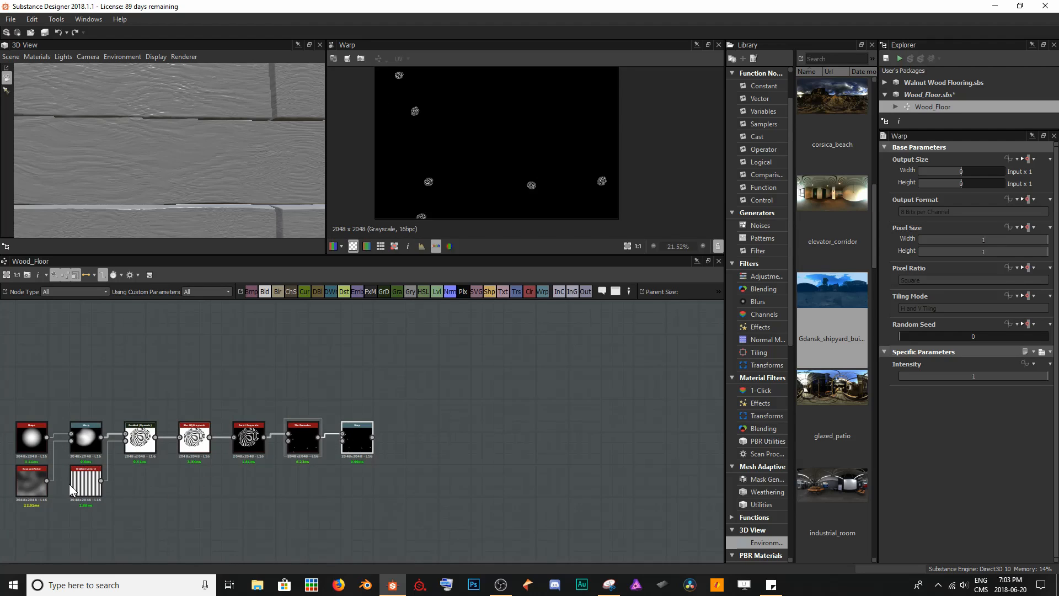
pyautogui.moveTo(48, 480); pyautogui.dragTo(347, 456)
pyautogui.scroll(4, 473, 184)
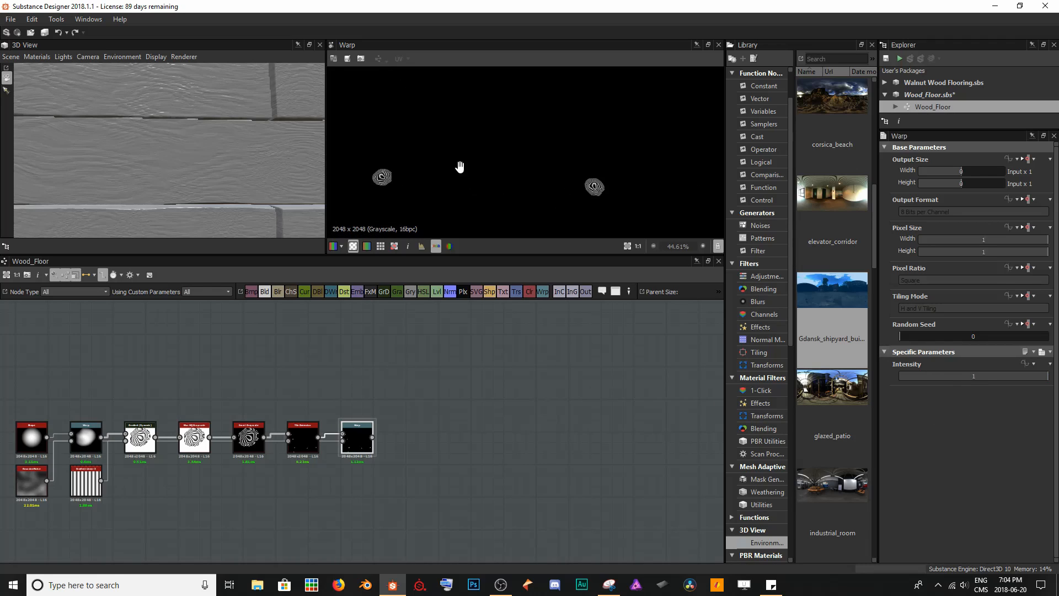
pyautogui.moveTo(460, 166); pyautogui.dragTo(525, 155, button='middle')
pyautogui.scroll(4, 458, 165)
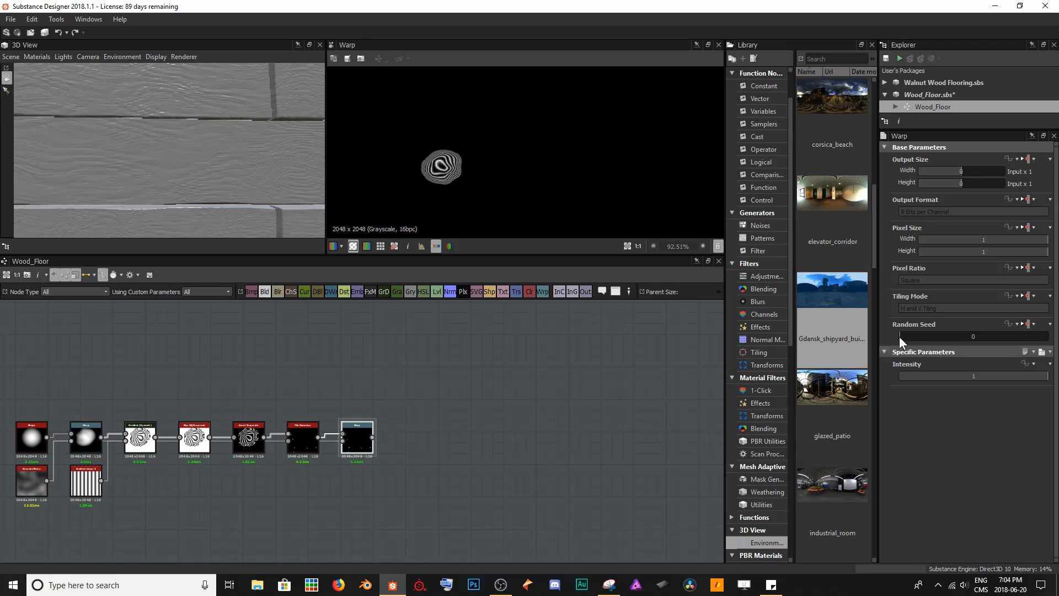
pyautogui.doubleClick(970, 376)
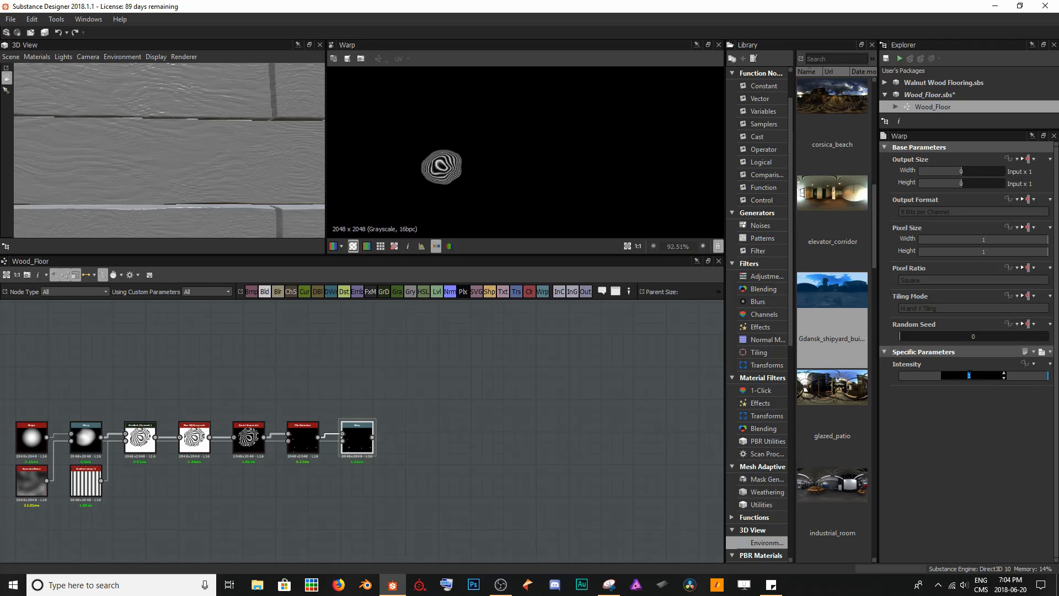
pyautogui.write('3')
pyautogui.press('Return')
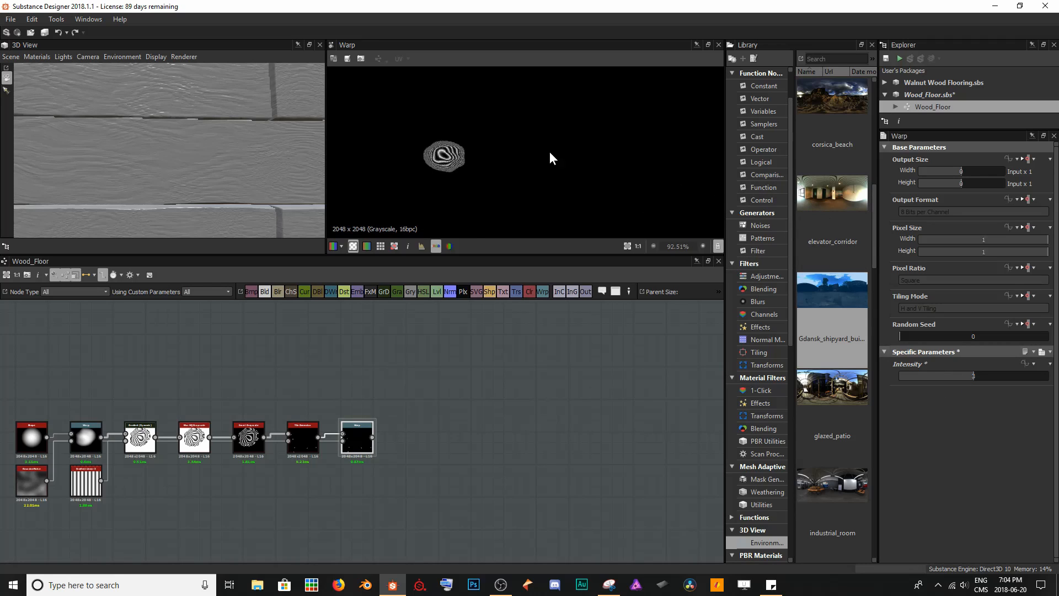
# Examine the shapes of the individual warped ring patterns across the 2D view
pyautogui.scroll(-3, 503, 151)
pyautogui.scroll(-4, 482, 230)
pyautogui.moveTo(490, 188); pyautogui.dragTo(534, 79, button='middle')
pyautogui.scroll(2, 485, 224)
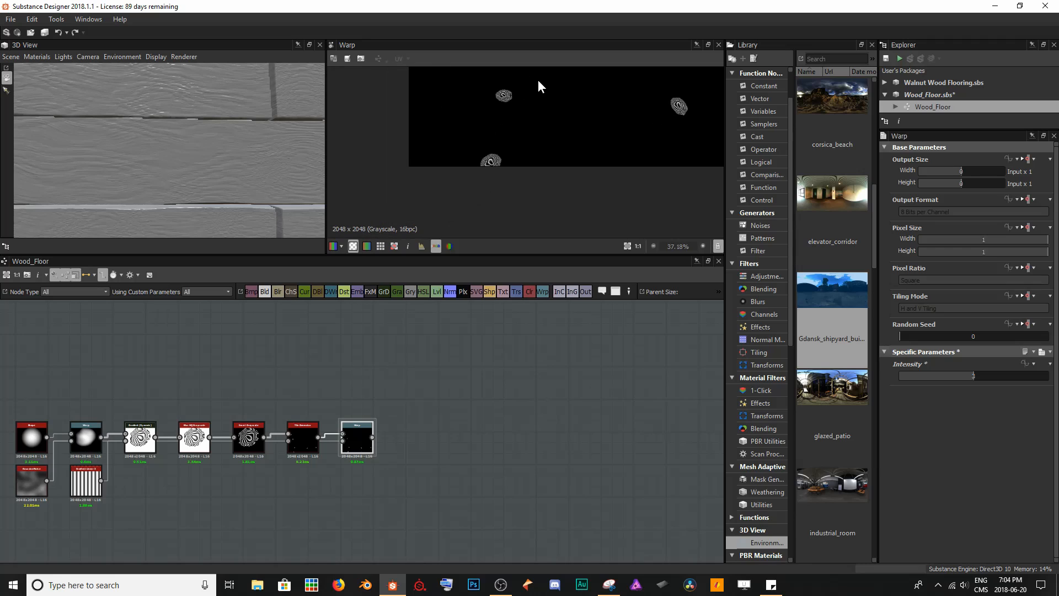
pyautogui.moveTo(596, 106); pyautogui.dragTo(434, 157, button='middle')
pyautogui.moveTo(523, 149); pyautogui.dragTo(505, 172, button='middle')
pyautogui.moveTo(473, 130); pyautogui.dragTo(614, 287, button='middle')
pyautogui.scroll(6, 469, 177)
pyautogui.moveTo(454, 210); pyautogui.dragTo(560, 183, button='middle')
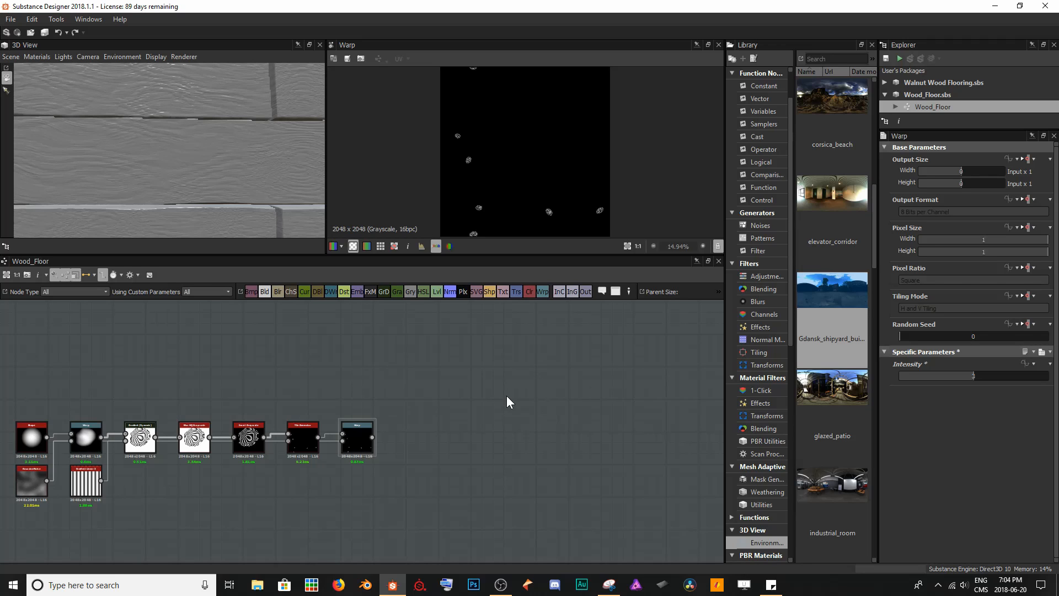
# Inspect the Directional Warp node in the Wood Warping frame and the plank map that drives it
pyautogui.moveTo(187, 374); pyautogui.dragTo(592, 340, button='middle')
pyautogui.moveTo(305, 383); pyautogui.dragTo(461, 386, button='middle')
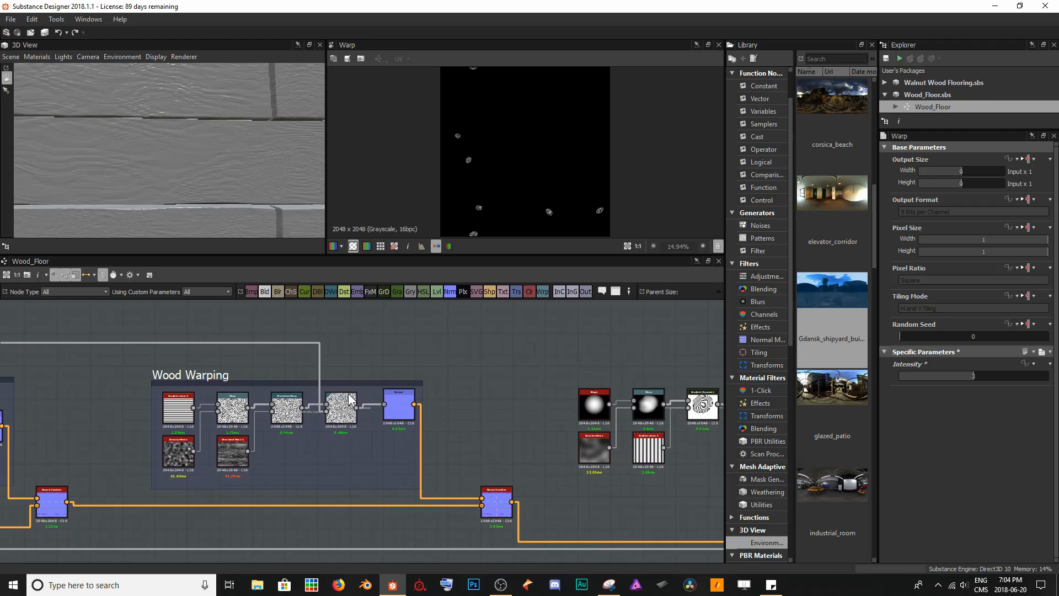
pyautogui.doubleClick(336, 413)
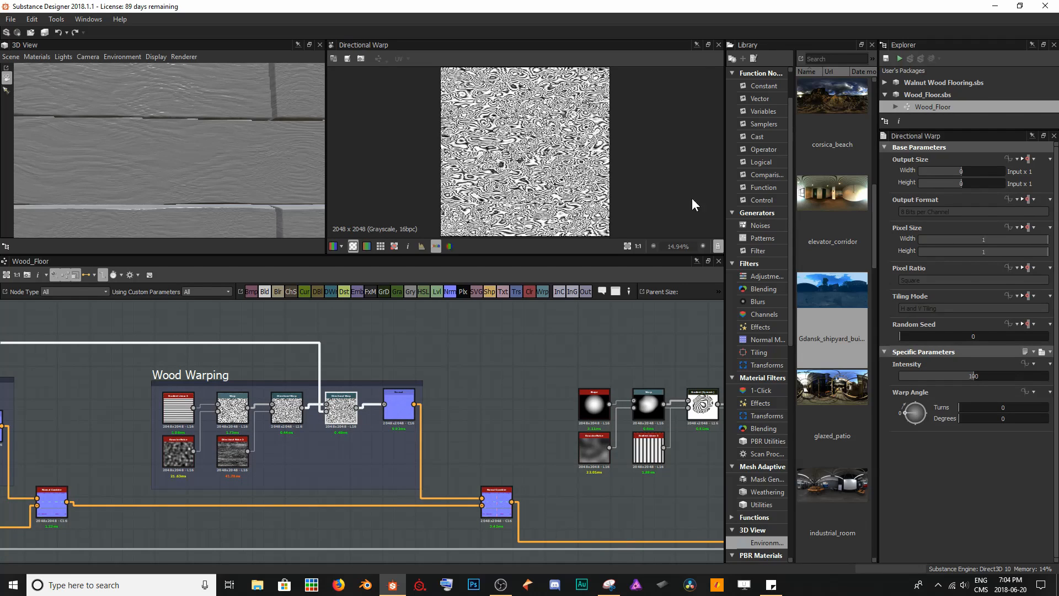
pyautogui.doubleClick(329, 411)
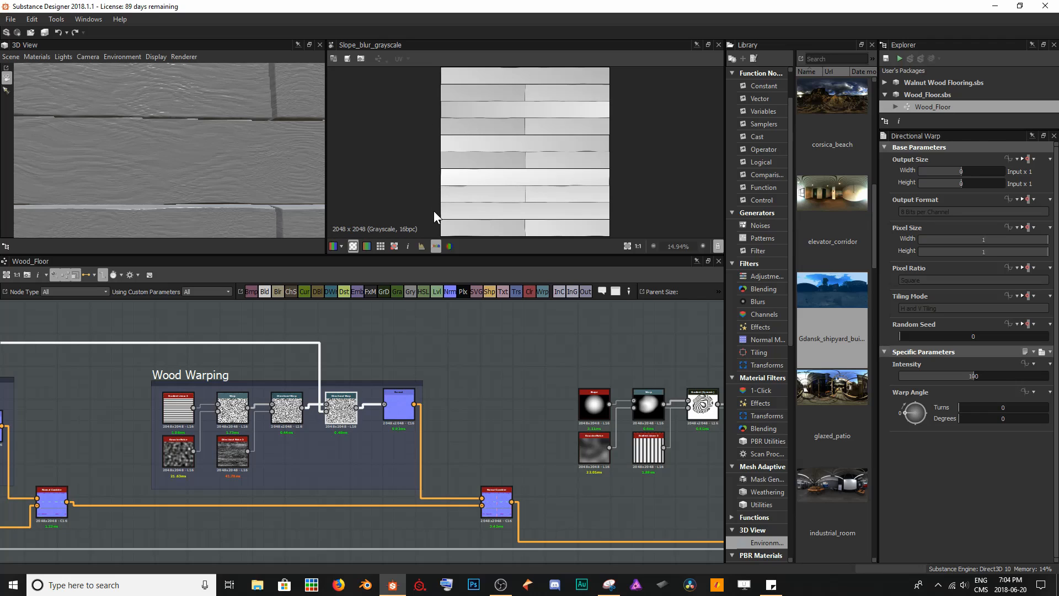
pyautogui.moveTo(575, 411); pyautogui.dragTo(24, 402, button='middle')
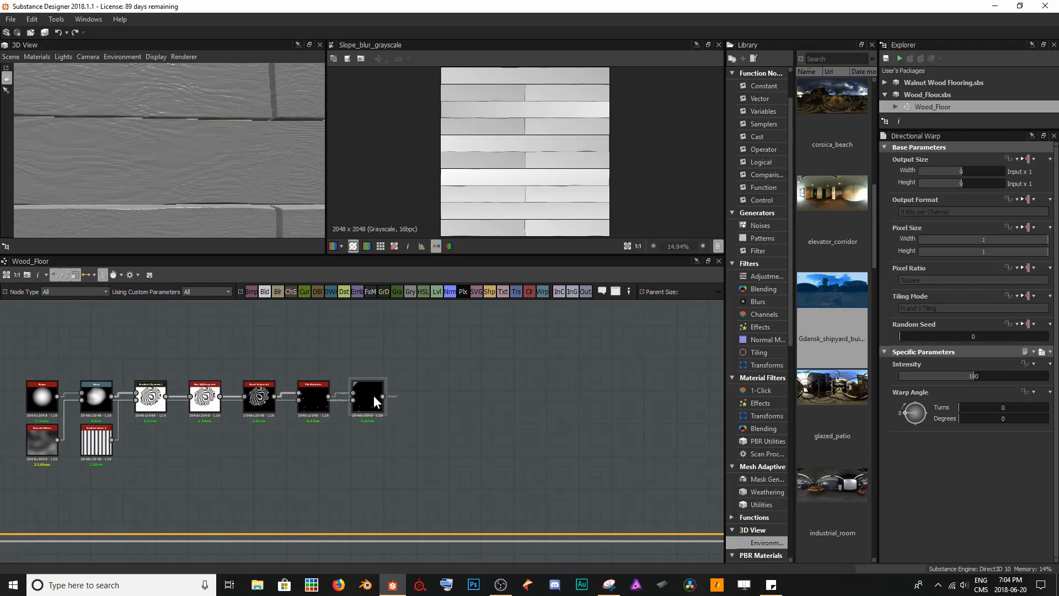
# Add a Directional Warp node after the Warp node at the end of the knot chain
pyautogui.click(373, 395)
pyautogui.press('space')
pyautogui.write('direc')
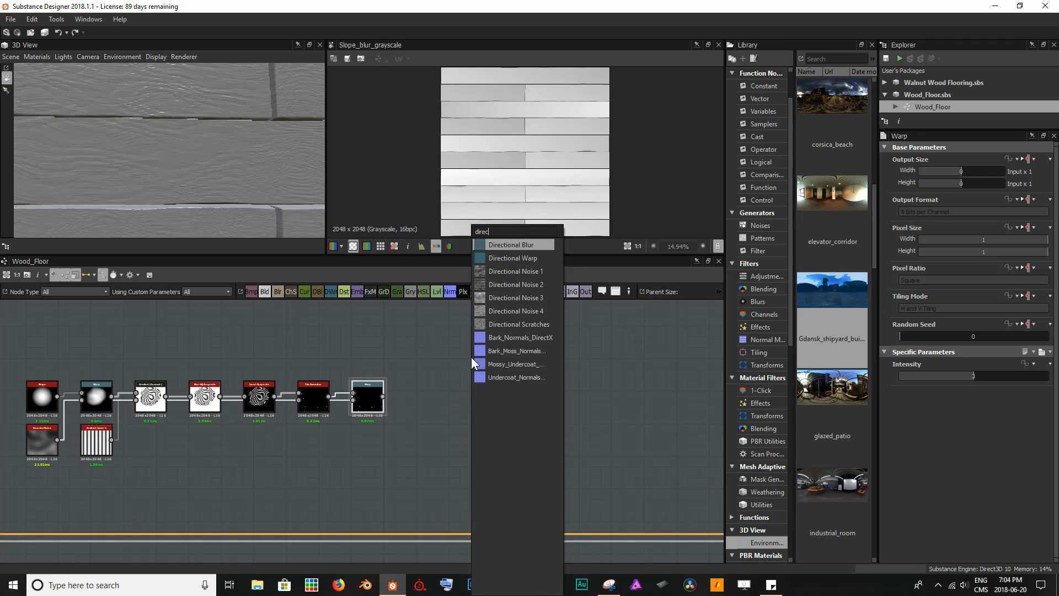
pyautogui.press('Down')
pyautogui.press('Return')
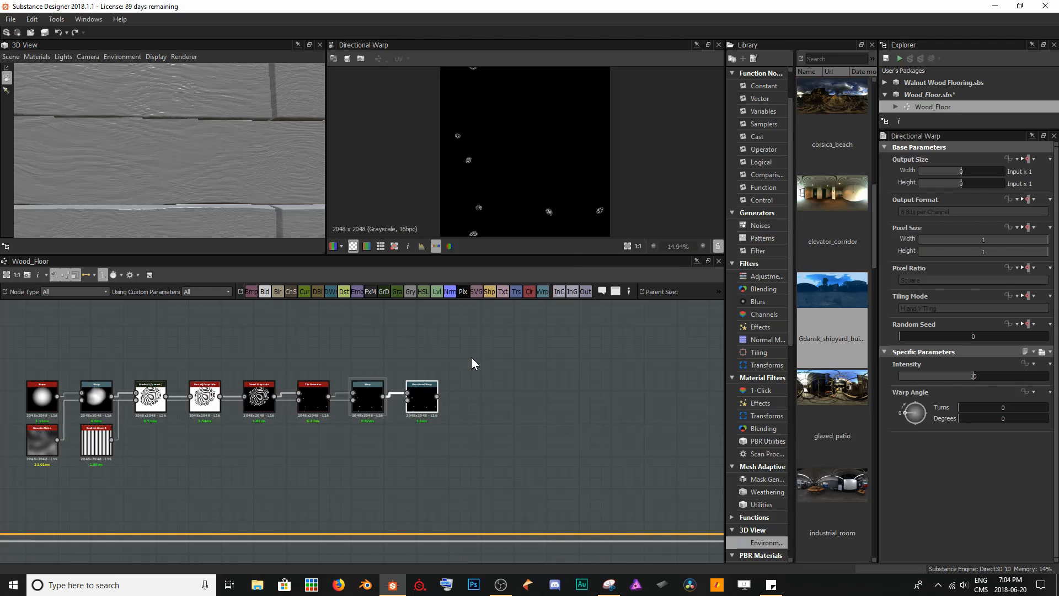
# Connect the grayscale plank map from the Slope Blur Grayscale node to the new Directional Warp's intensity input
pyautogui.moveTo(248, 395); pyautogui.dragTo(527, 397, button='middle')
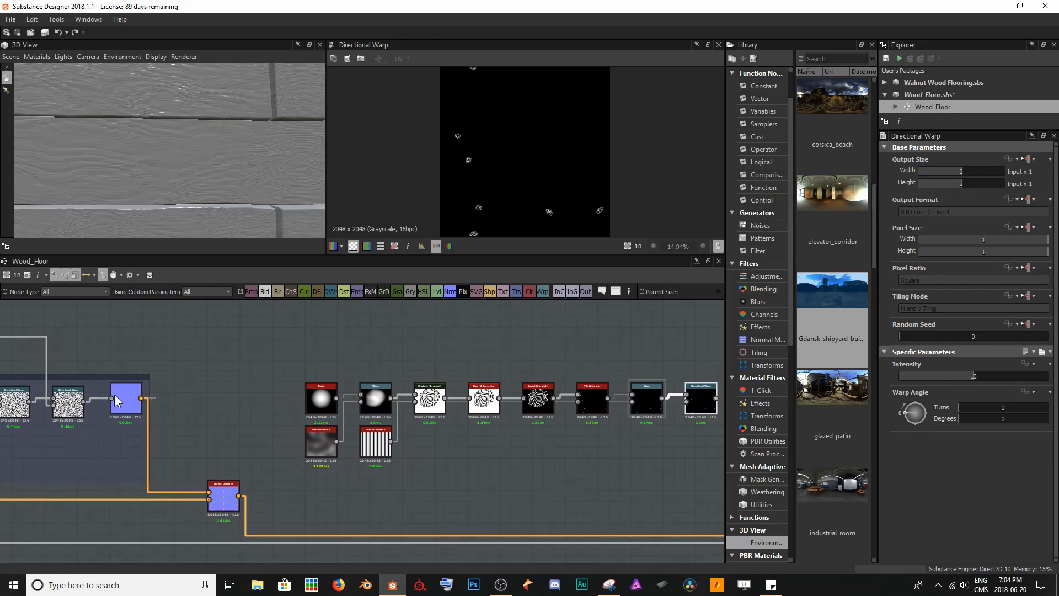
pyautogui.moveTo(69, 376); pyautogui.dragTo(95, 342)
pyautogui.moveTo(140, 398); pyautogui.dragTo(694, 407)
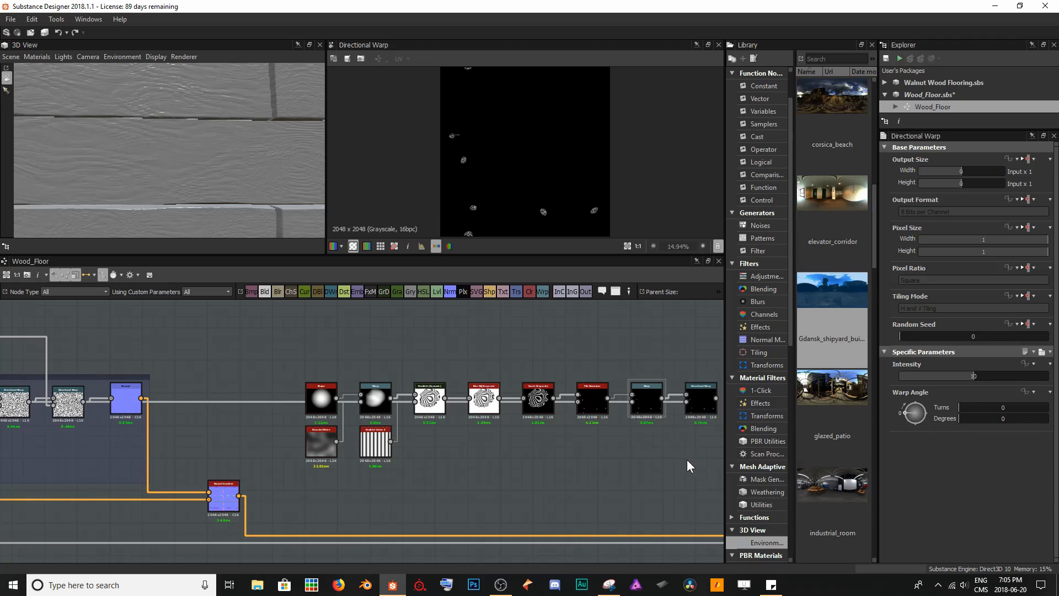
# Set the new Directional Warp's Intensity to 50
pyautogui.moveTo(687, 461); pyautogui.dragTo(488, 485, button='middle')
pyautogui.click(499, 428)
pyautogui.press('f')
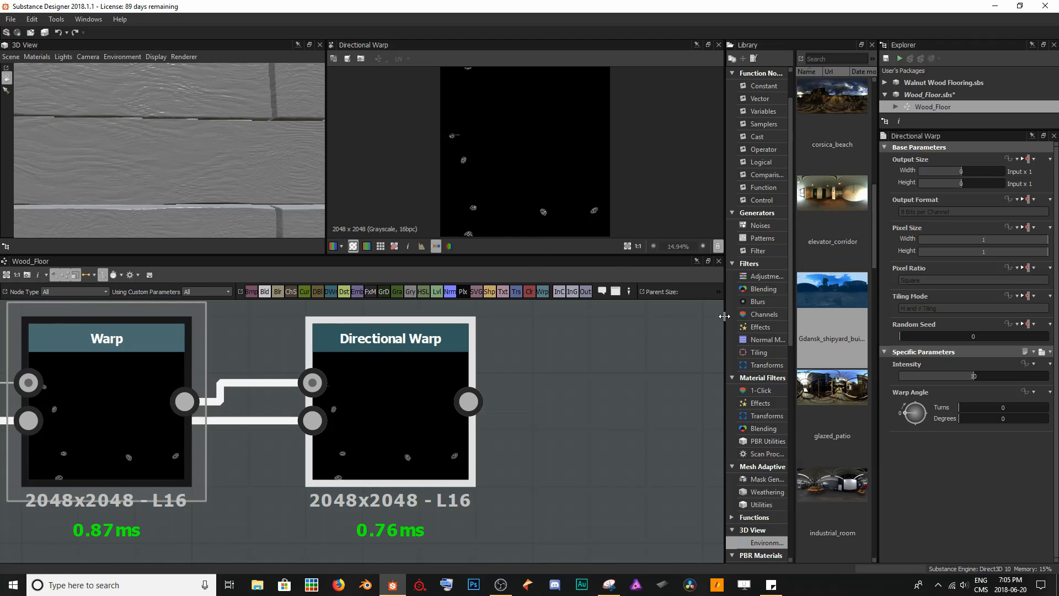
pyautogui.doubleClick(970, 378)
pyautogui.write('50')
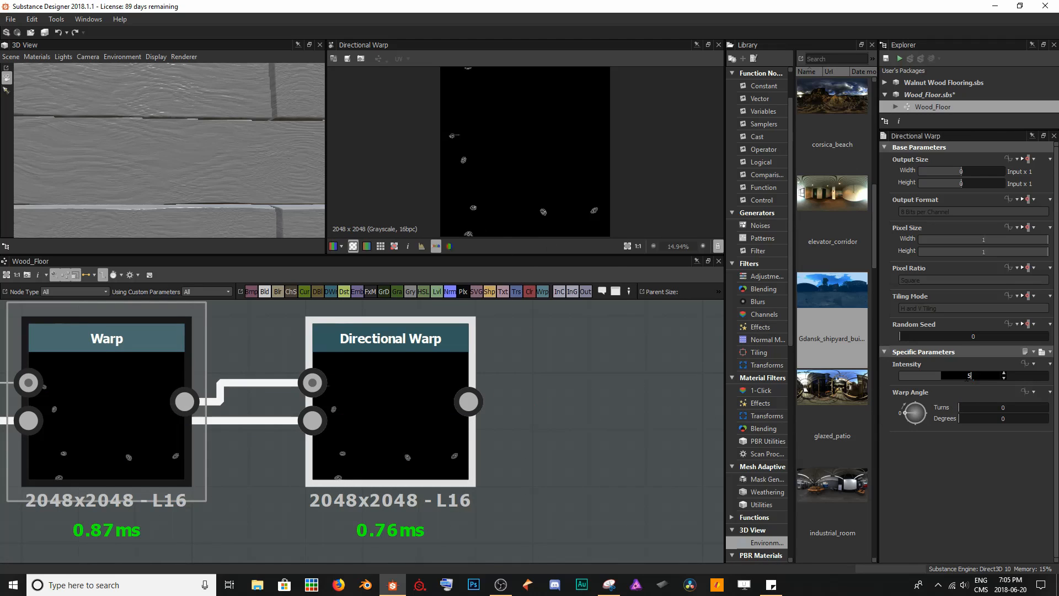
pyautogui.press('Return')
# Try Directional Warp angles of 93, 72 and 107 degrees, comparing the split knots with the plank map
pyautogui.moveTo(972, 412)
pyautogui.mouseDown()
pyautogui.moveTo(992, 412)
pyautogui.moveTo(978, 415)
pyautogui.mouseUp()
pyautogui.scroll(10, 485, 179)
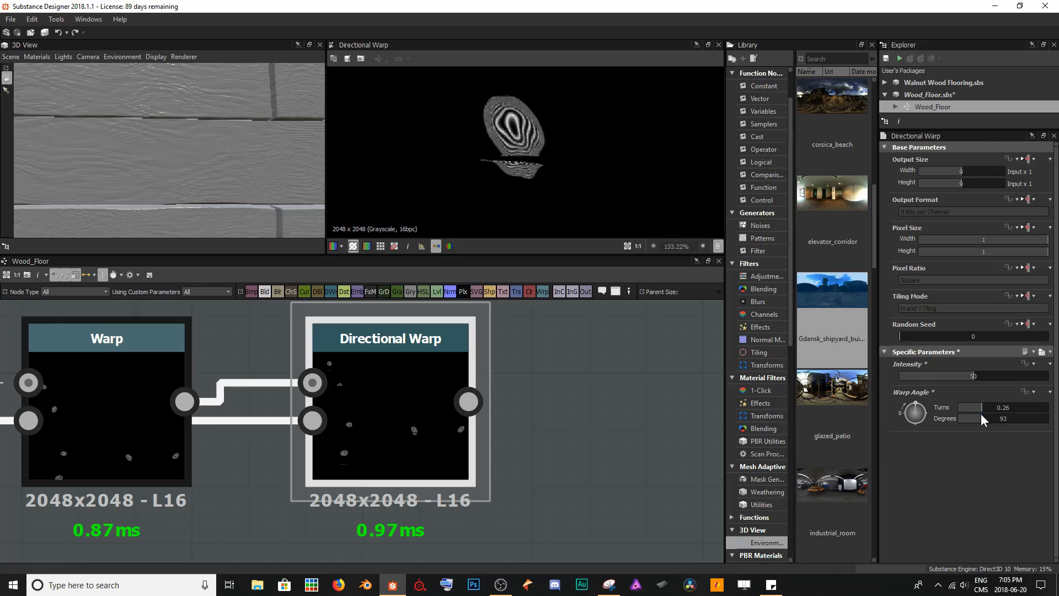
pyautogui.moveTo(981, 405); pyautogui.dragTo(976, 403)
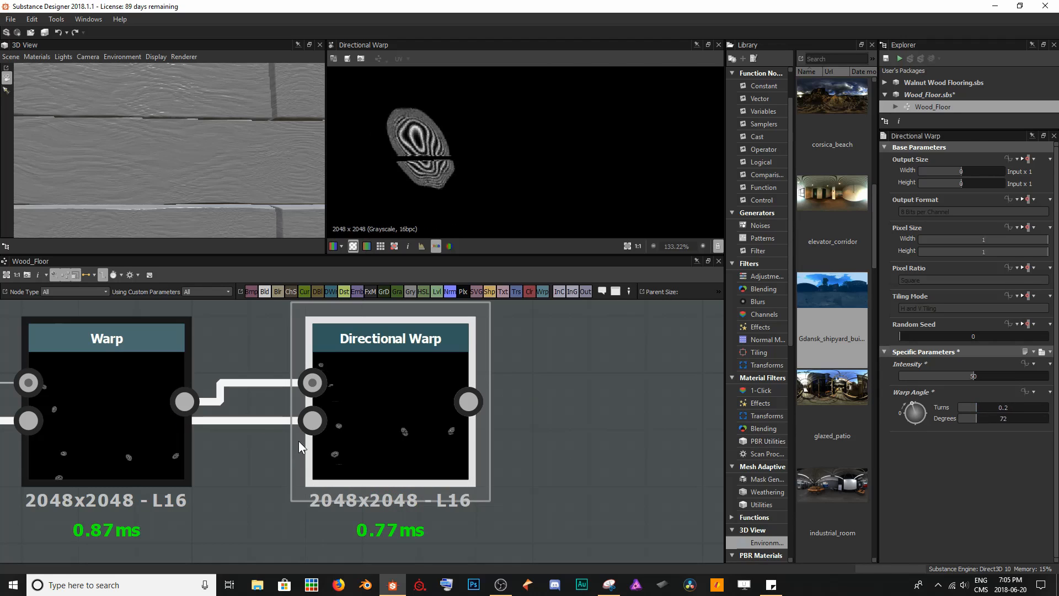
pyautogui.click(310, 418)
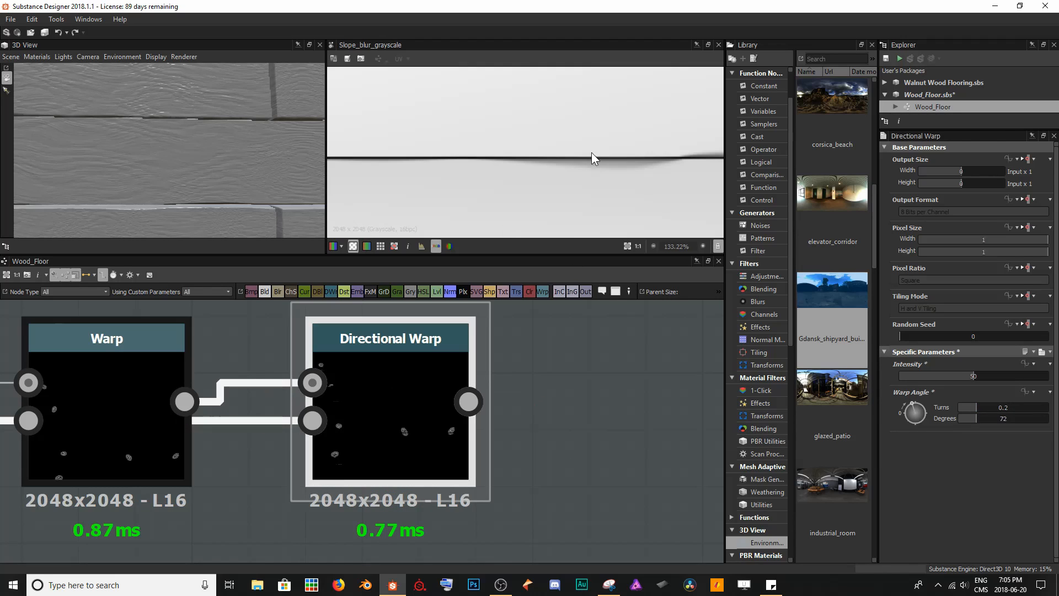
pyautogui.click(435, 383)
pyautogui.moveTo(988, 418); pyautogui.dragTo(985, 421)
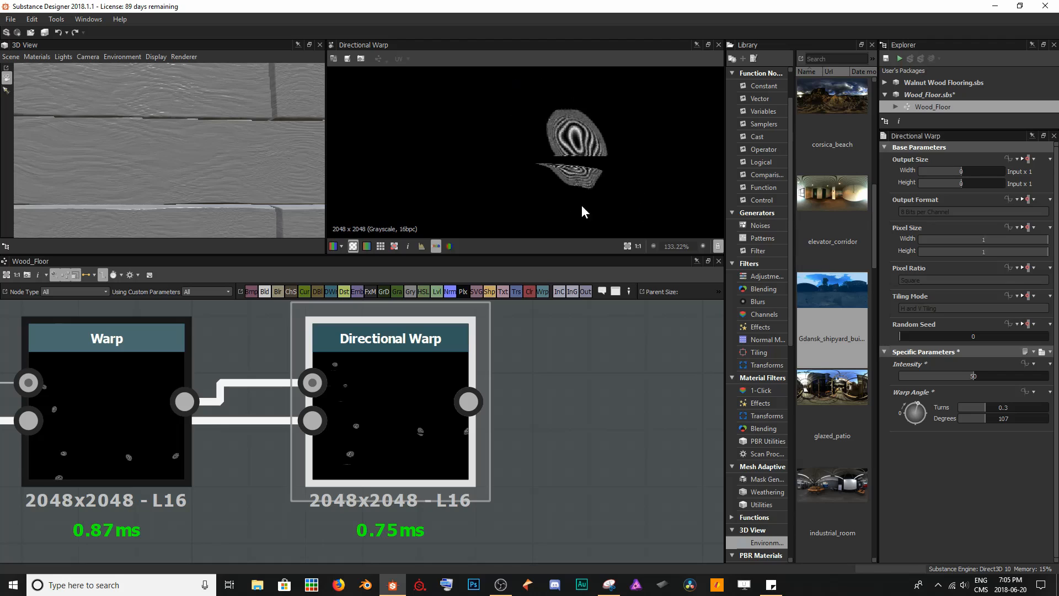
pyautogui.scroll(-8, 581, 204)
pyautogui.moveTo(502, 180); pyautogui.dragTo(431, 160, button='middle')
# Set the Directional Warp's Intensity to 100 and its Warp Angle to 133 degrees, and save the package
pyautogui.doubleClick(973, 375)
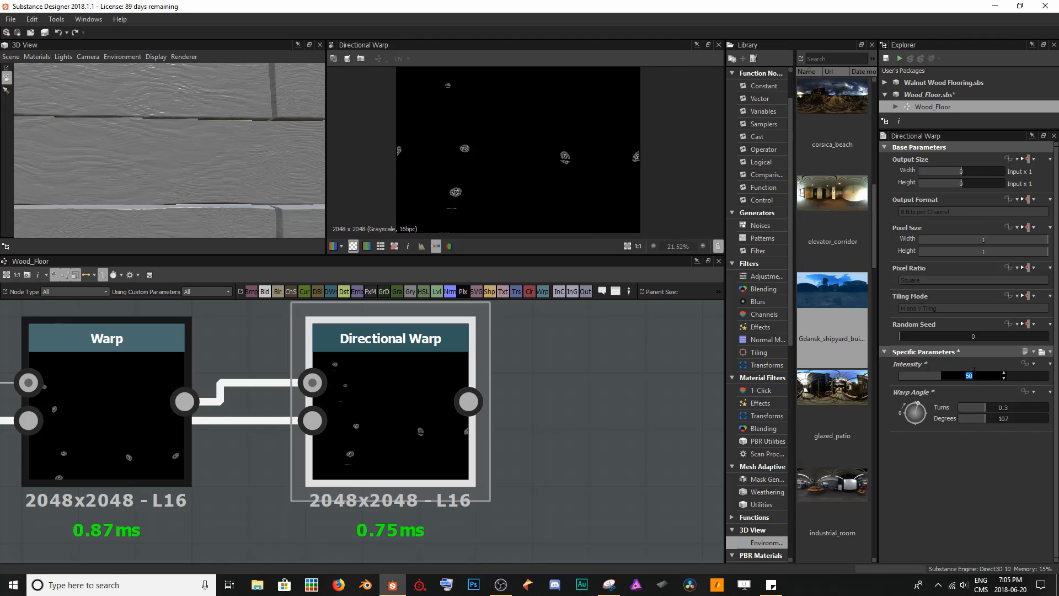
pyautogui.write('100')
pyautogui.press('Return')
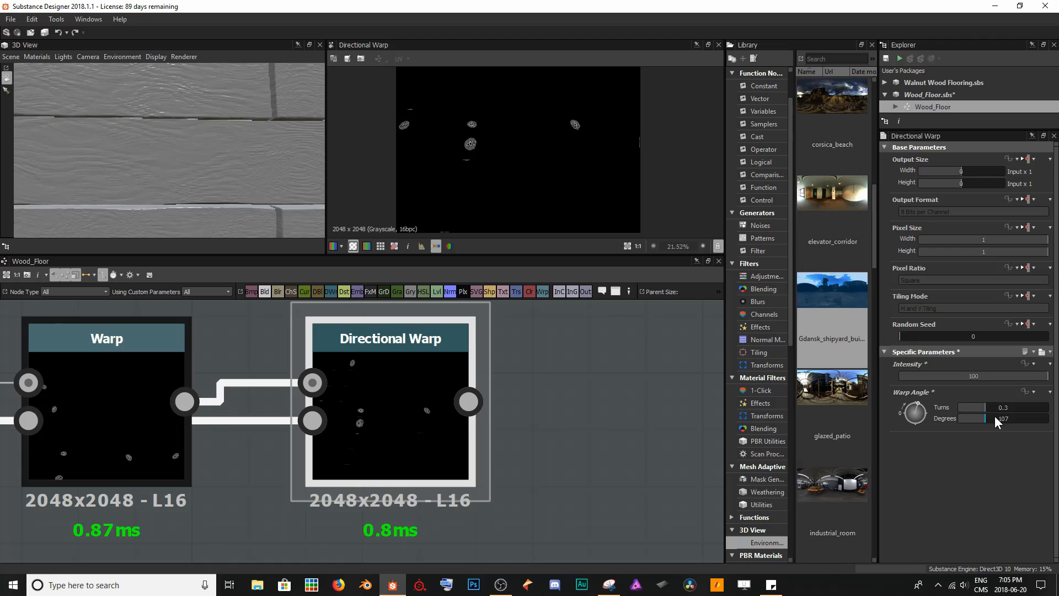
pyautogui.moveTo(996, 417); pyautogui.dragTo(992, 416)
pyautogui.scroll(-1, 541, 157)
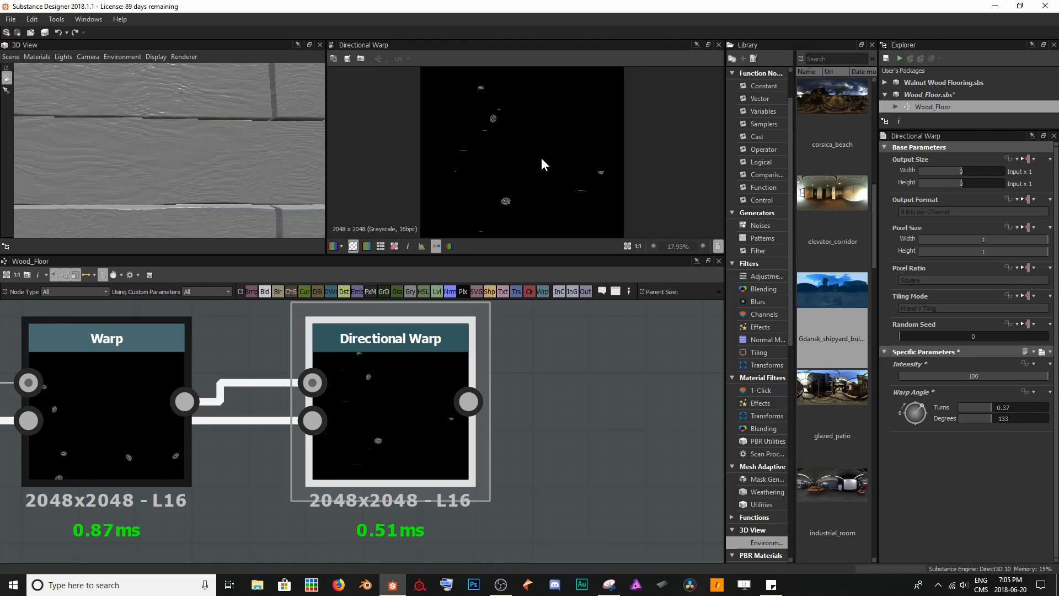
pyautogui.hotkey('ctrl', 's')
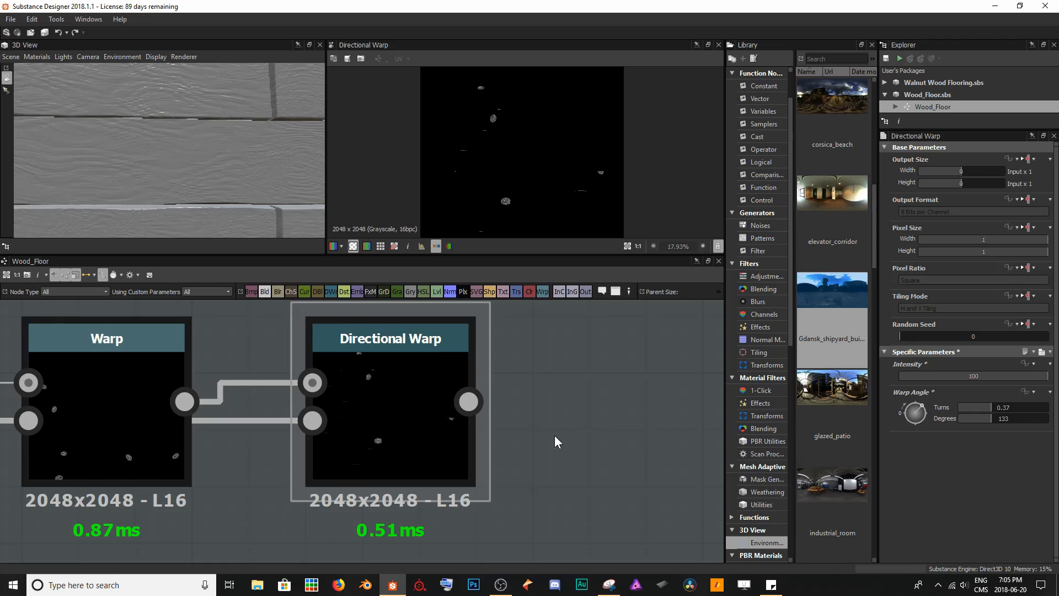
# Add a Normal node to the end of the knot chain and connect the Directional Warp's output to it
pyautogui.scroll(-5, 574, 448)
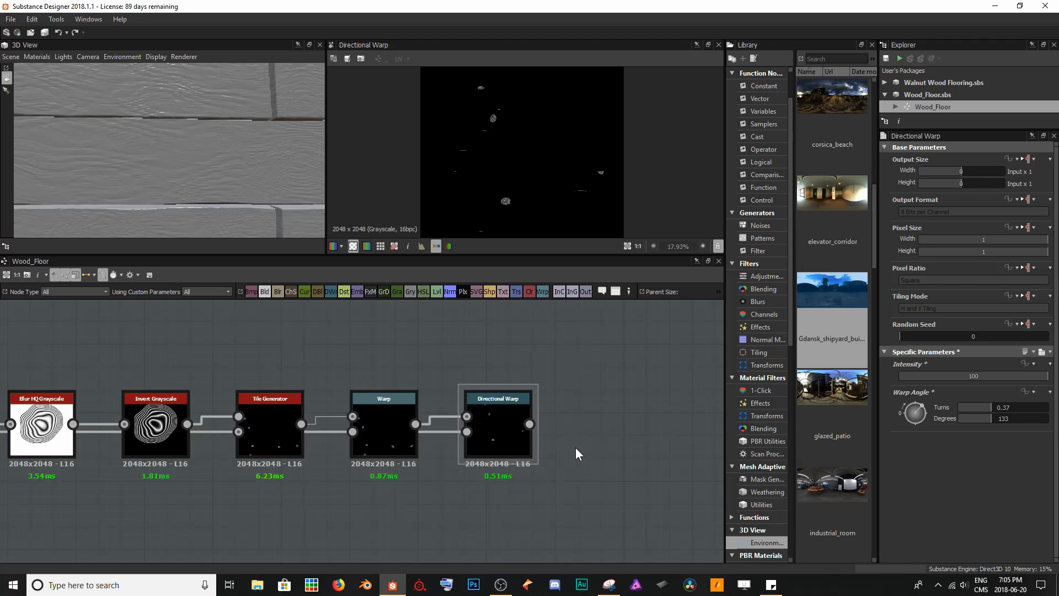
pyautogui.moveTo(515, 425); pyautogui.dragTo(434, 407, button='middle')
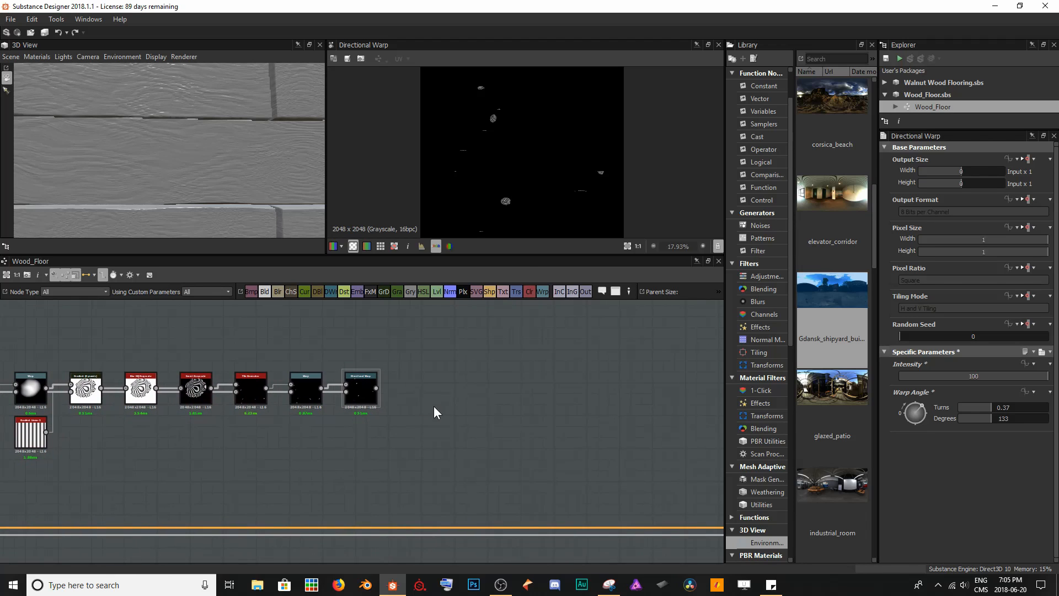
pyautogui.press('space')
pyautogui.write('nor')
pyautogui.press('Return')
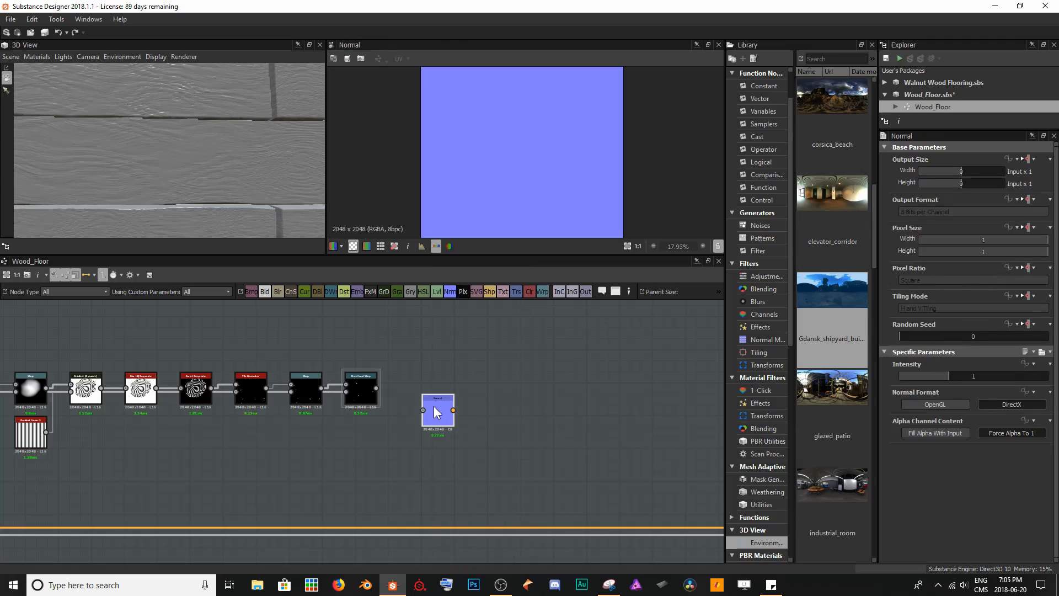
pyautogui.moveTo(435, 380); pyautogui.dragTo(435, 392)
pyautogui.click(373, 386)
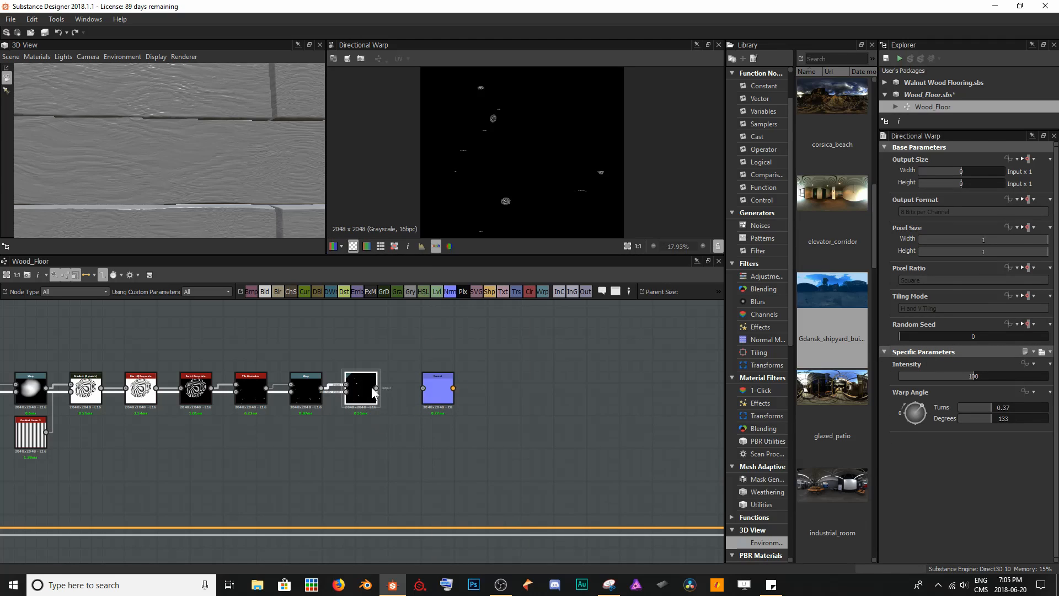
pyautogui.moveTo(376, 387); pyautogui.dragTo(424, 388)
# Examine the knot rings in the new Normal node's output in the 2D view
pyautogui.click(442, 395)
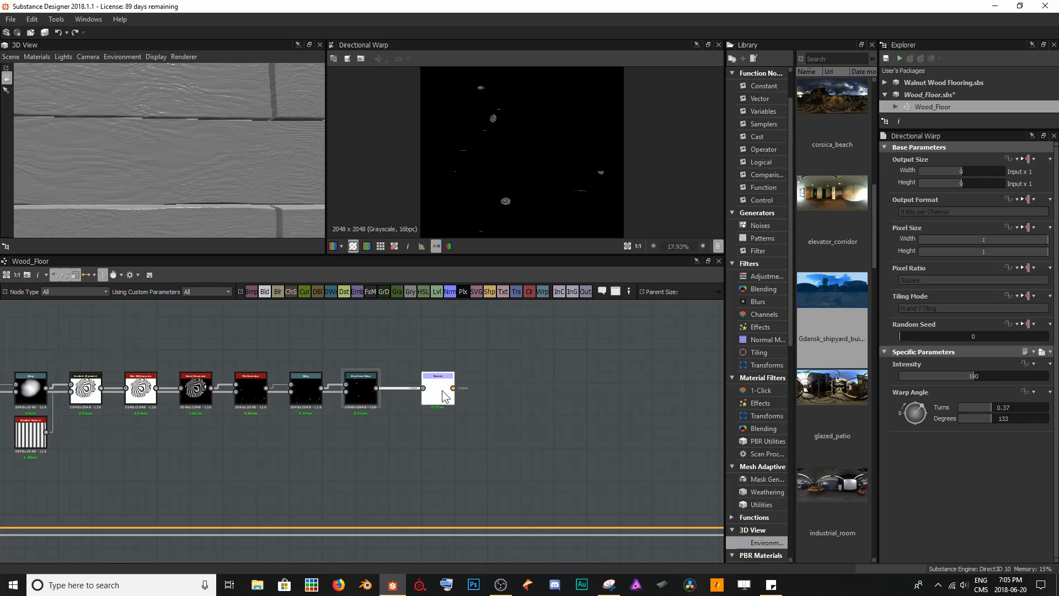
pyautogui.scroll(8, 515, 179)
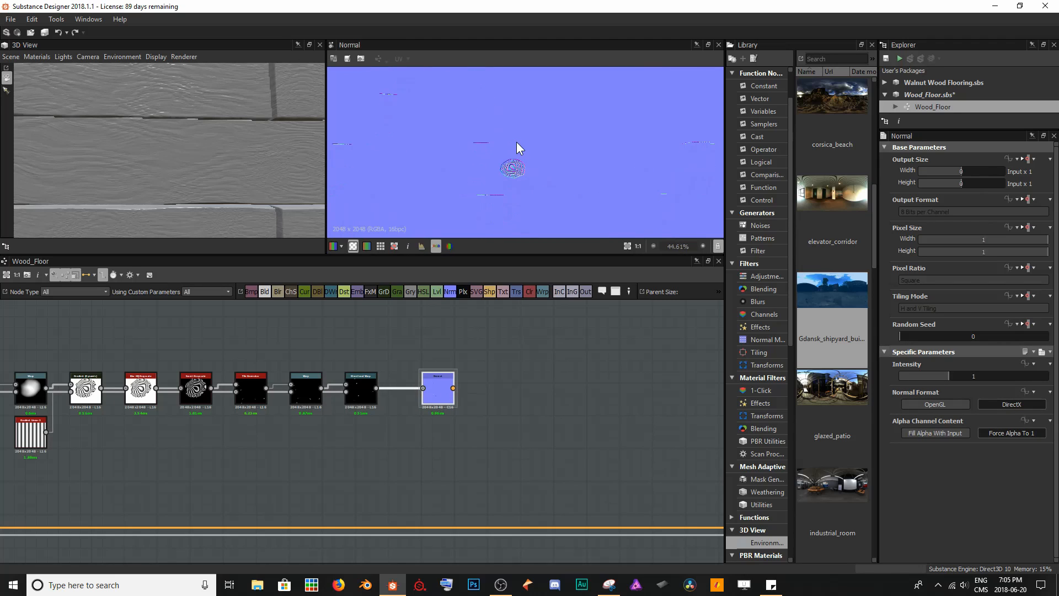
pyautogui.scroll(4, 512, 185)
pyautogui.moveTo(527, 131); pyautogui.dragTo(499, 152, button='middle')
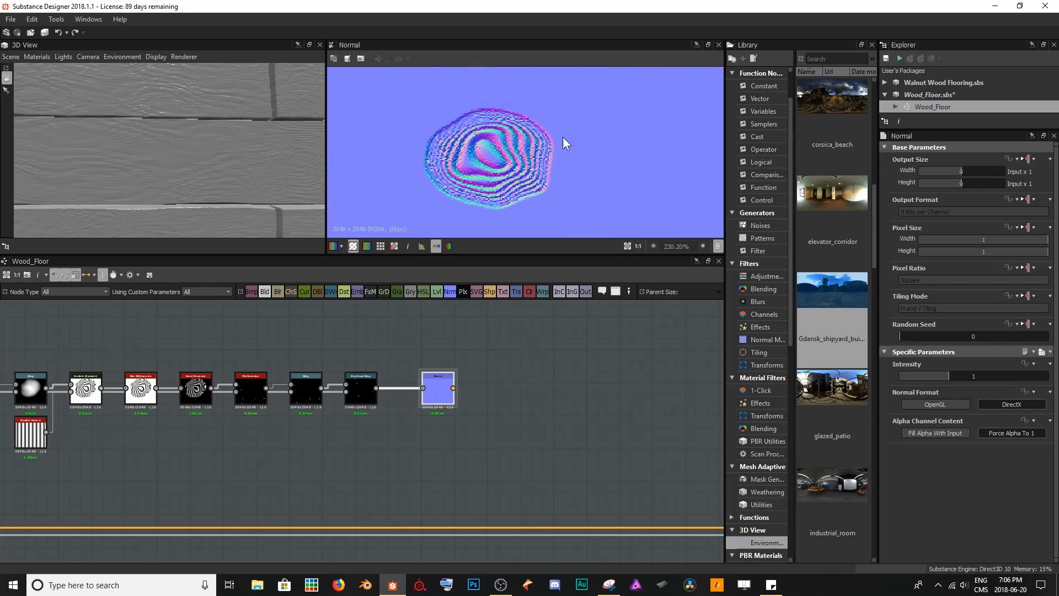
pyautogui.scroll(-4, 571, 131)
pyautogui.moveTo(588, 120); pyautogui.dragTo(393, 155, button='middle')
pyautogui.scroll(-3, 419, 160)
pyautogui.moveTo(453, 186); pyautogui.dragTo(507, 167, button='middle')
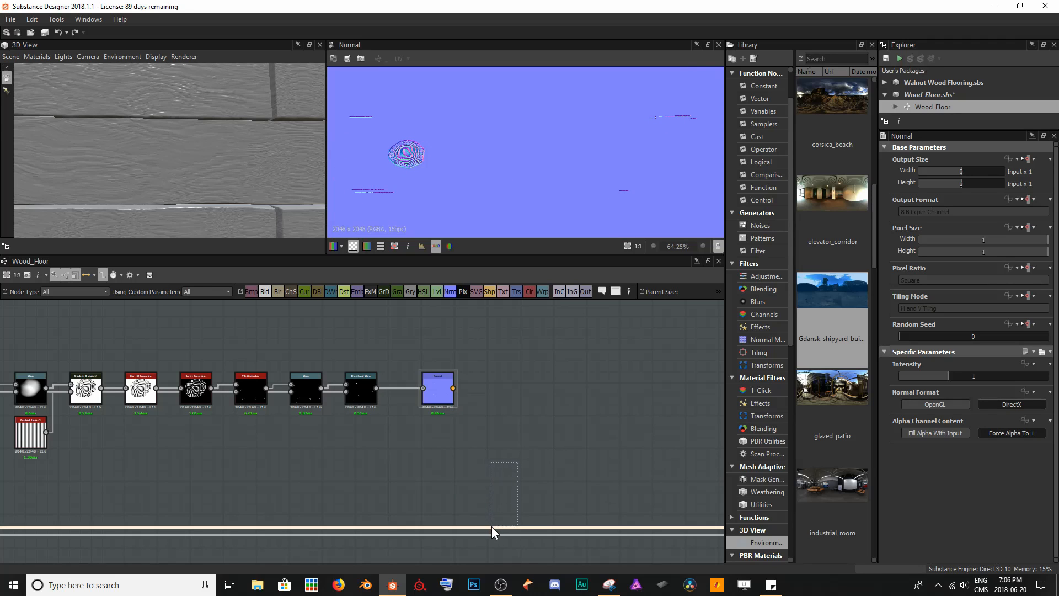
# Insert a Normal Combine node into the normal link leading to the final material node, placing it just below the knots' Normal node
pyautogui.scroll(-4, 538, 445)
pyautogui.moveTo(541, 447); pyautogui.dragTo(489, 435, button='middle')
pyautogui.press('space')
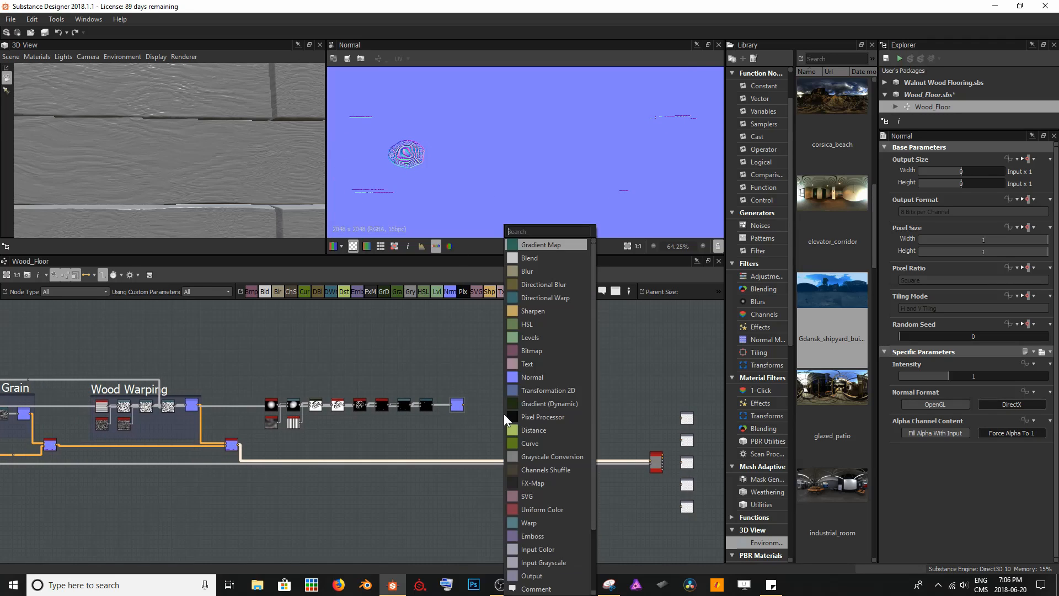
pyautogui.write('norm')
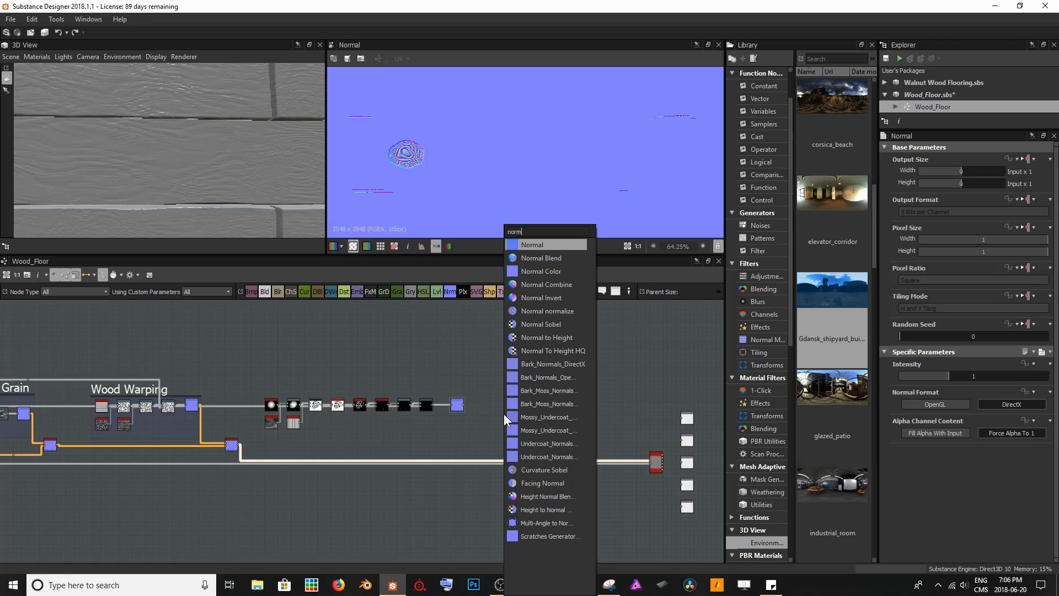
pyautogui.press('Down')
pyautogui.press('Down')
pyautogui.press('Down')
pyautogui.press('Return')
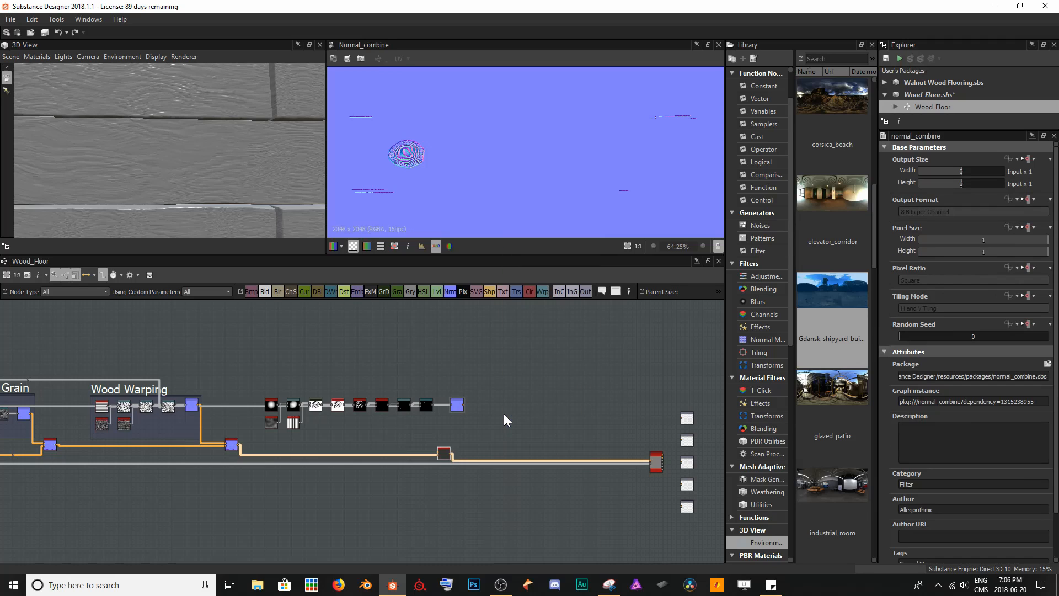
pyautogui.moveTo(444, 453); pyautogui.dragTo(486, 445)
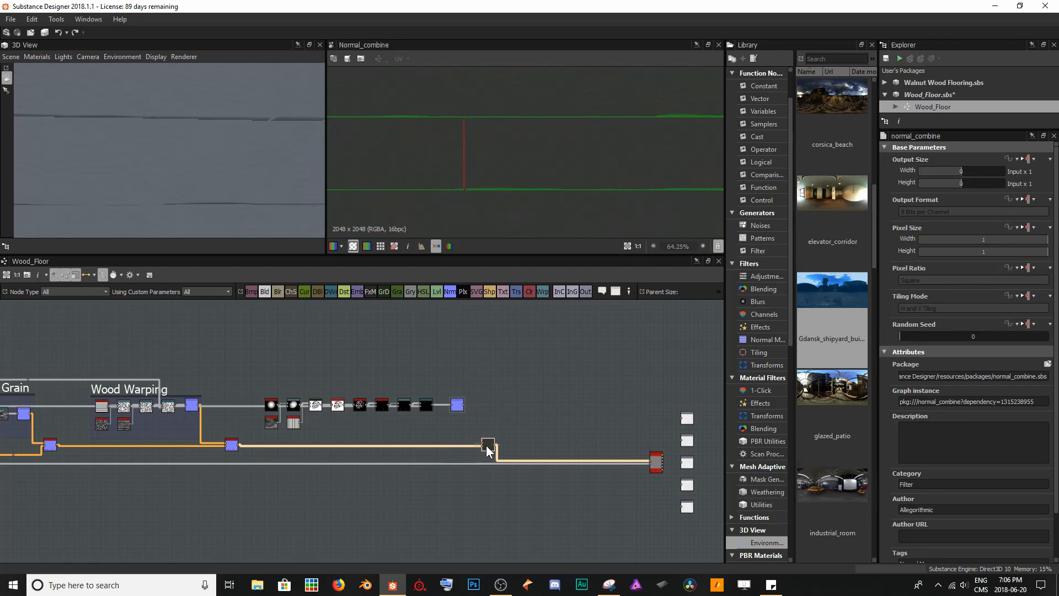
# Connect the knots' Normal to the new Normal Combine and set its Technique to Detail Oriented (High Quality)
pyautogui.doubleClick(458, 405)
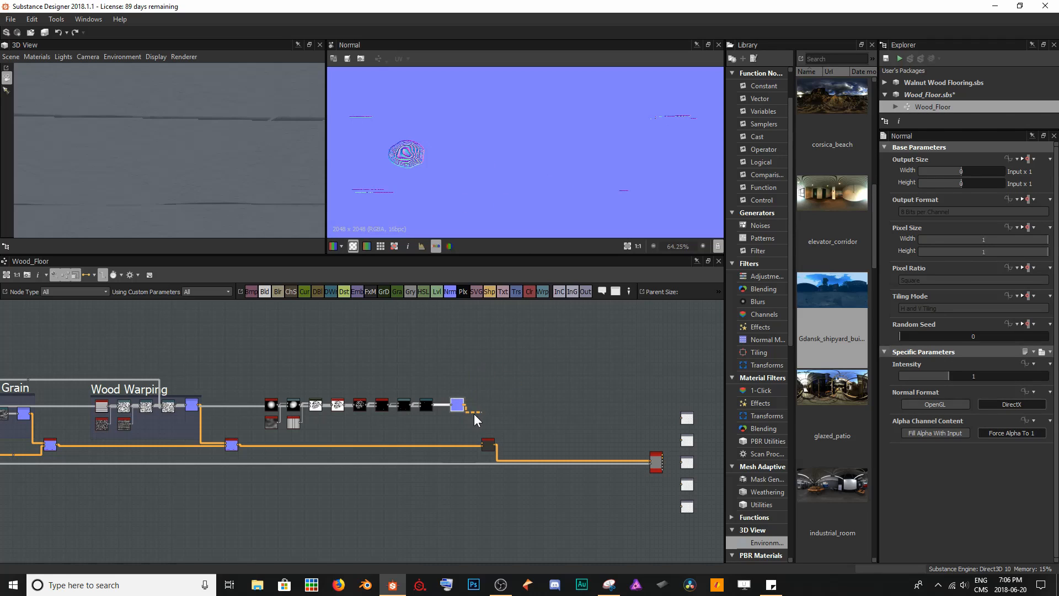
pyautogui.doubleClick(488, 445)
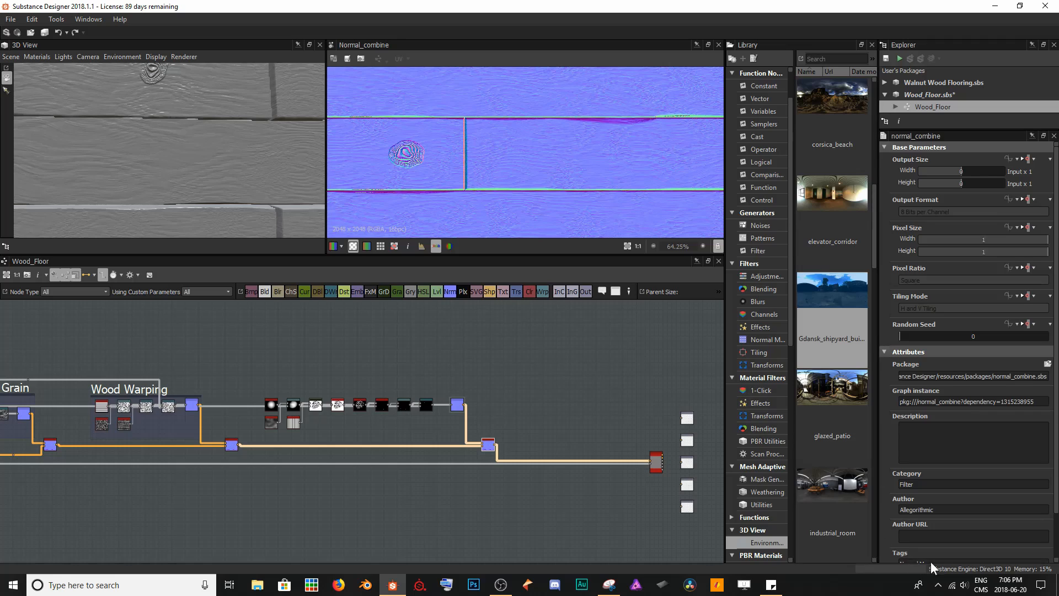
pyautogui.scroll(-2, 940, 551)
pyautogui.click(921, 552)
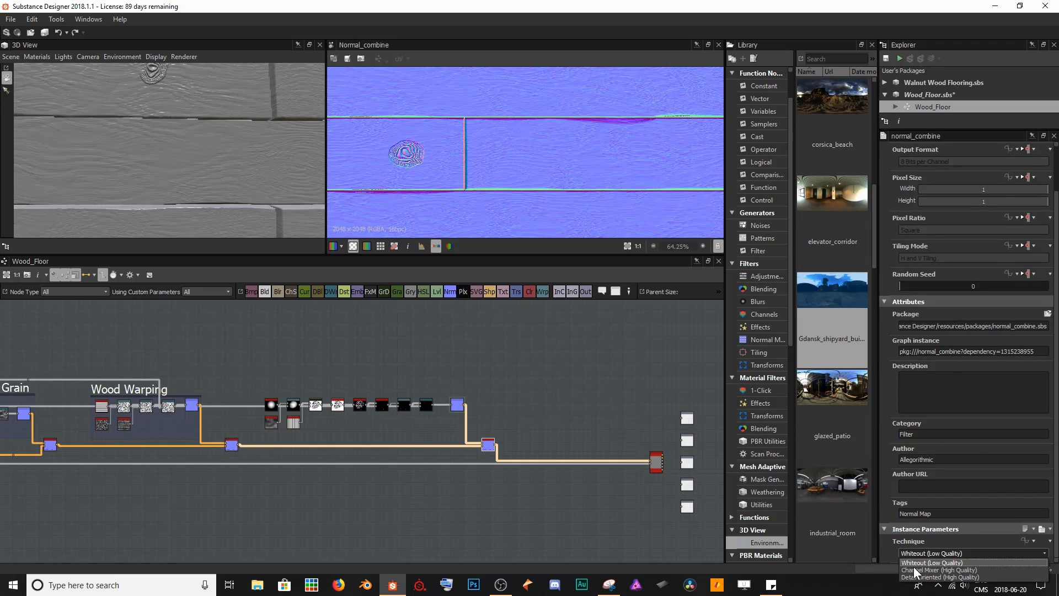
pyautogui.click(914, 578)
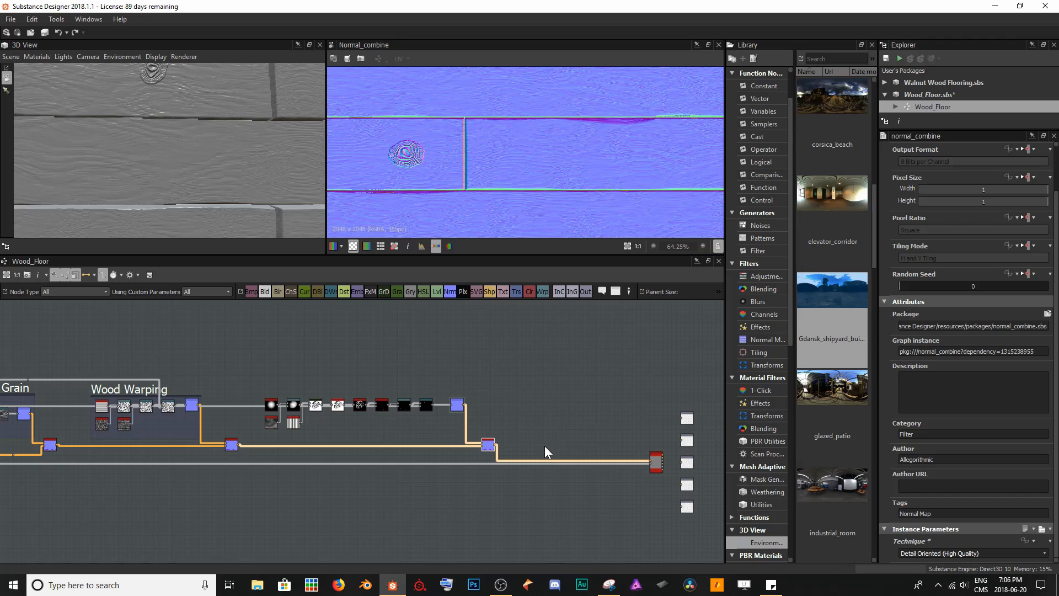
# Examine the knots on the floor planks in the 3D view, overall and up close
pyautogui.moveTo(132, 147); pyautogui.dragTo(336, 221)
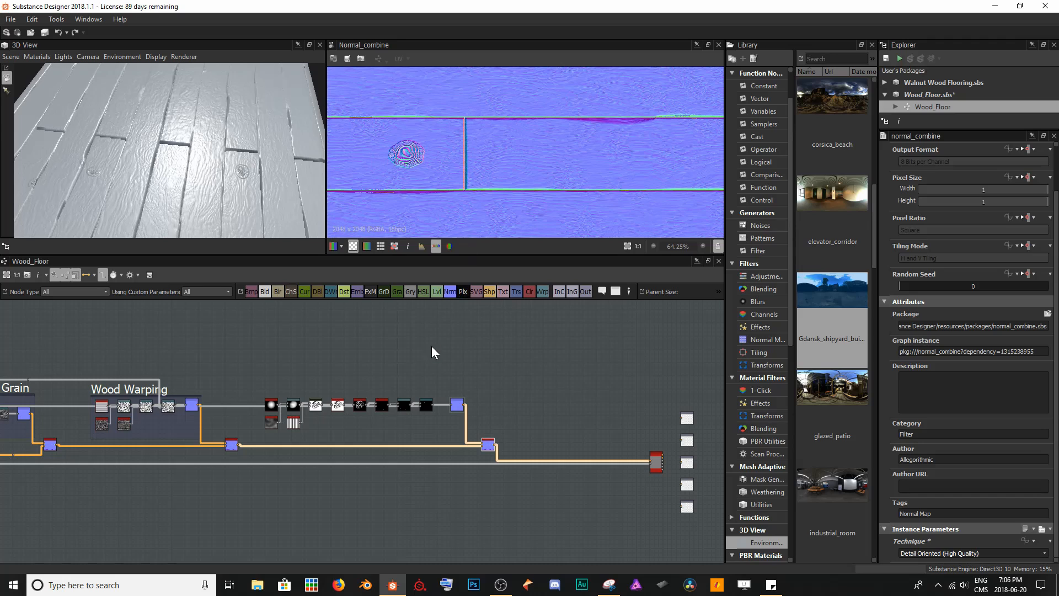
pyautogui.scroll(5, 442, 412)
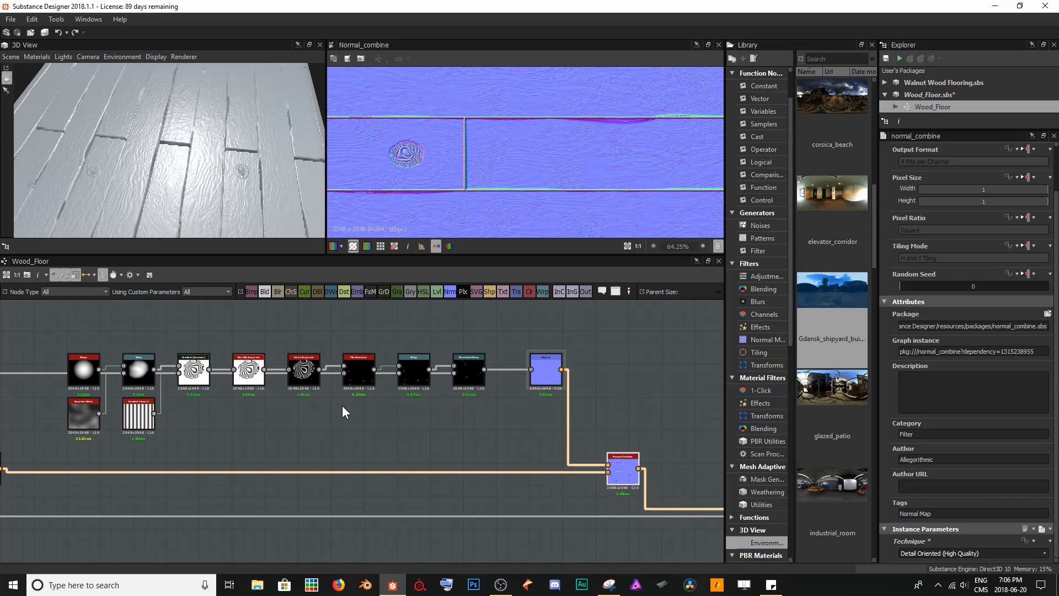
pyautogui.moveTo(191, 131); pyautogui.dragTo(188, 246)
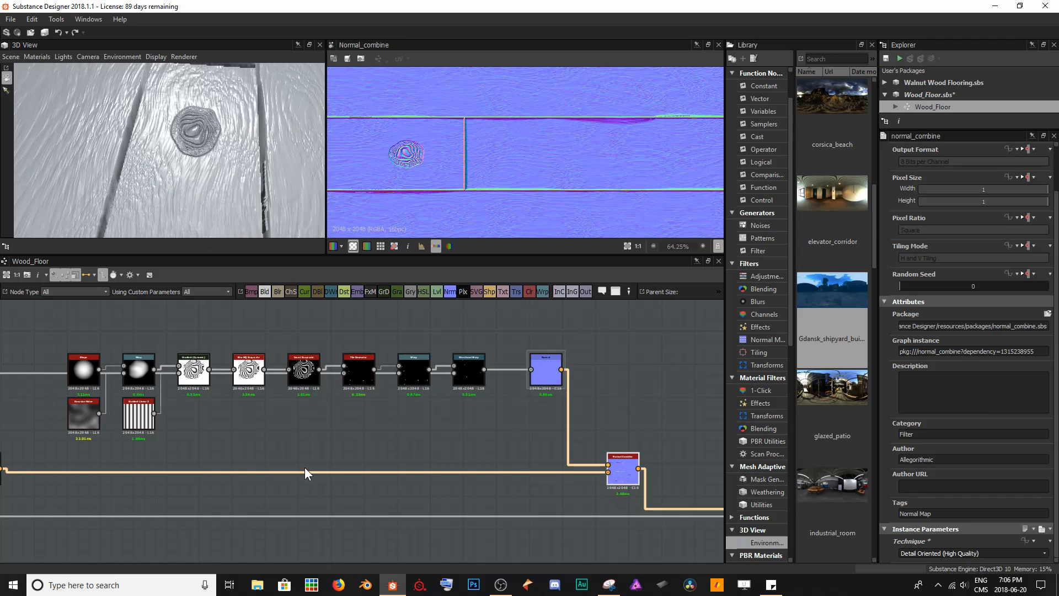
pyautogui.scroll(3, 190, 146)
pyautogui.scroll(-6, 190, 147)
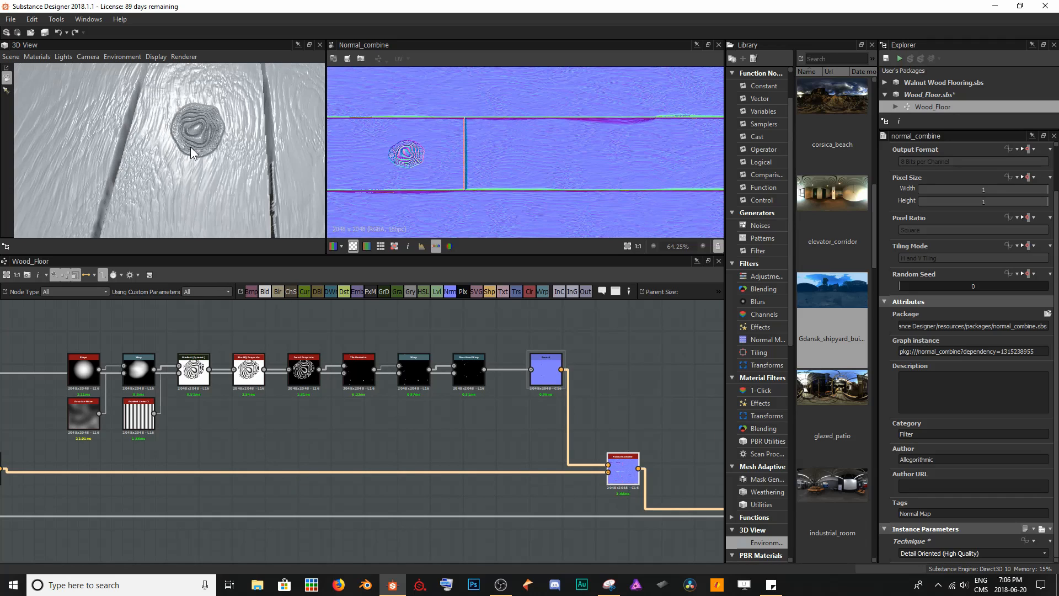
pyautogui.scroll(2, 190, 147)
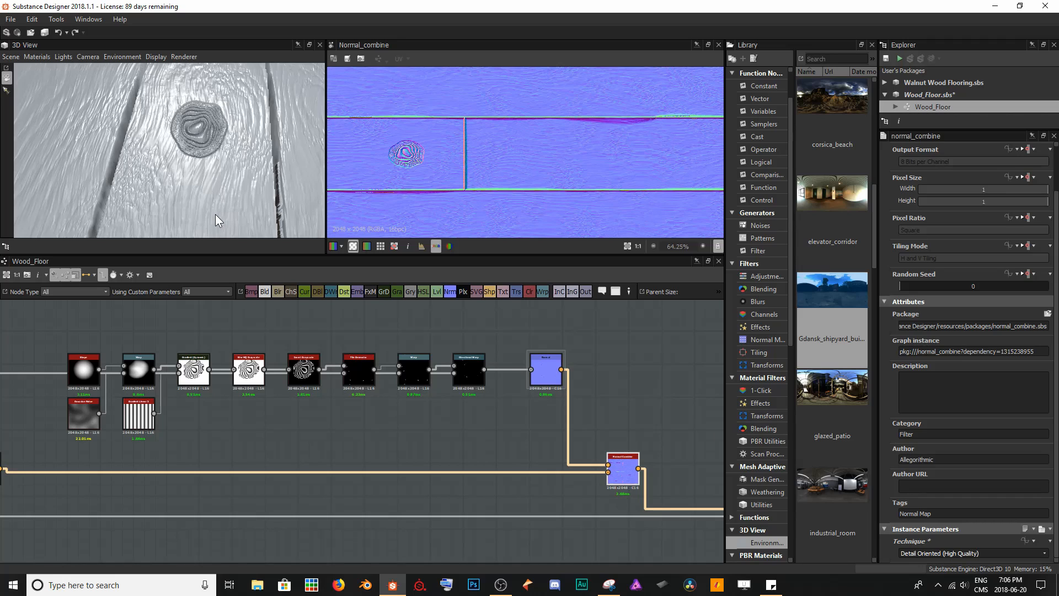
# Insert an Invert Grayscale node between the knots' Directional Warp and Normal nodes, shifting the Normal node over to make room
pyautogui.moveTo(197, 161); pyautogui.dragTo(172, 125)
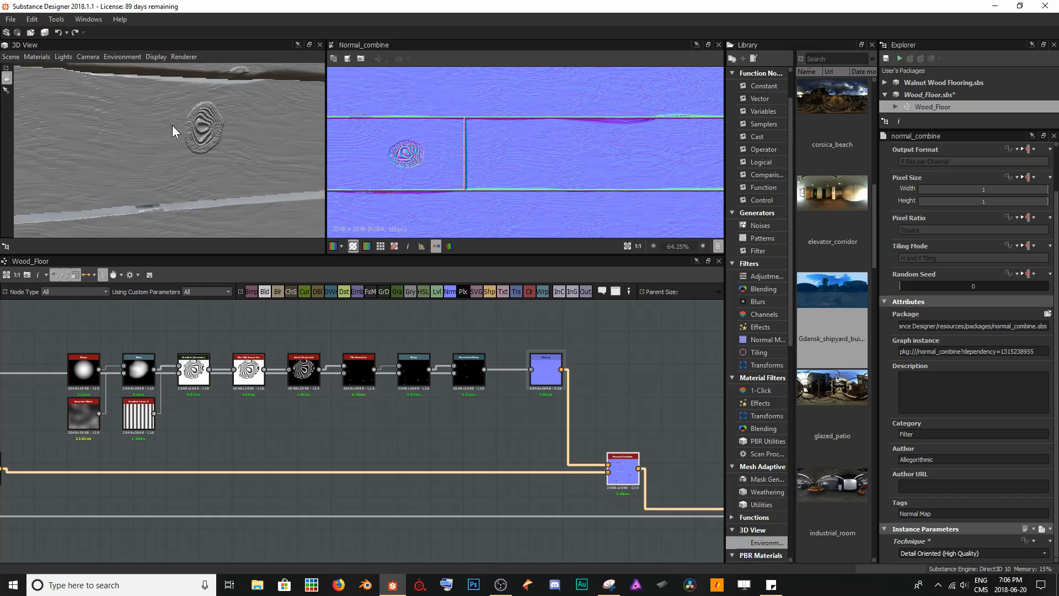
pyautogui.doubleClick(471, 373)
pyautogui.scroll(5, 402, 154)
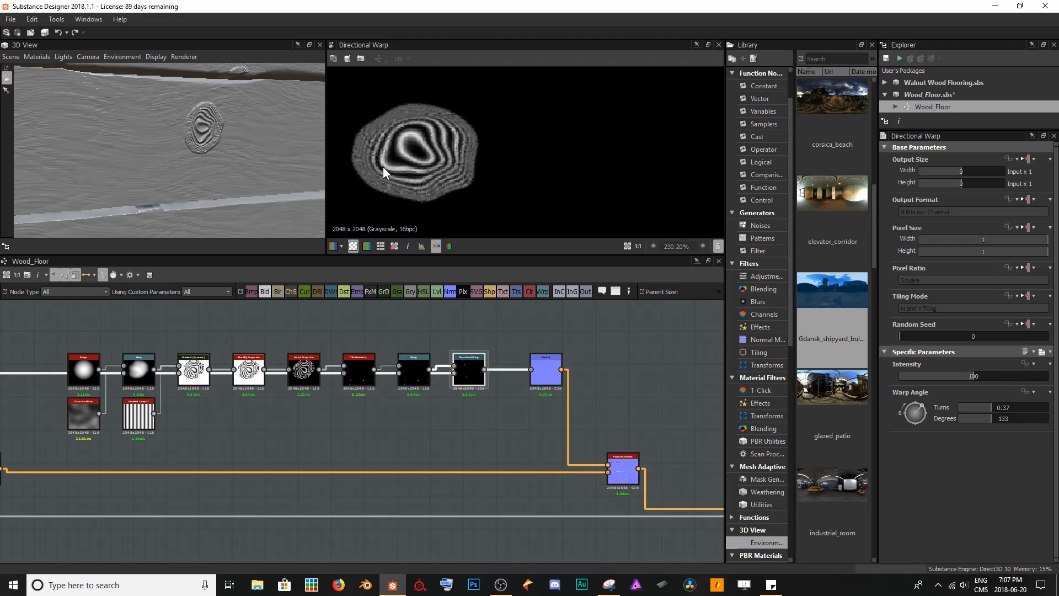
pyautogui.doubleClick(545, 377)
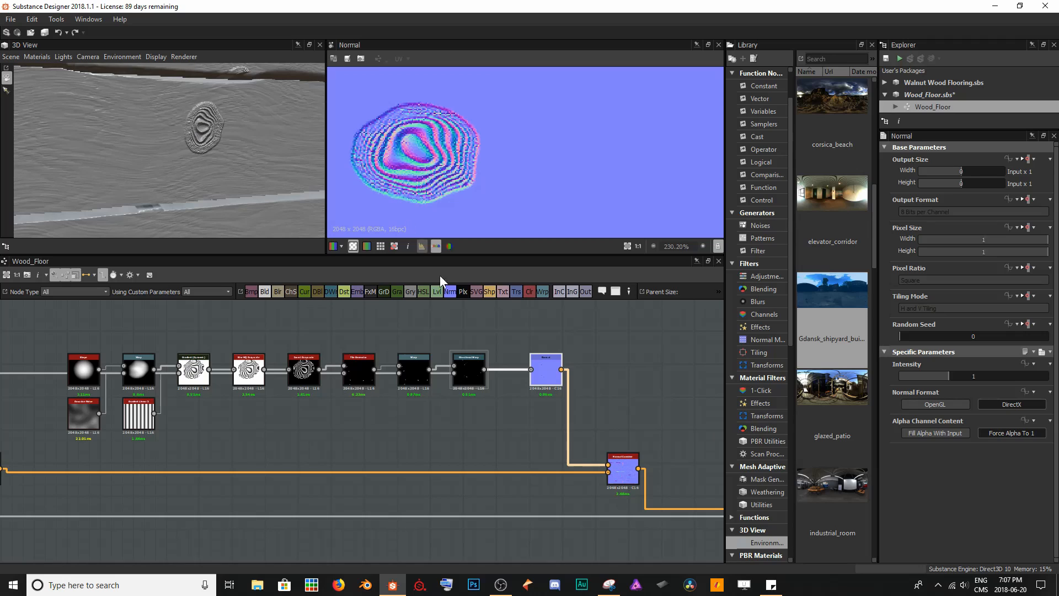
pyautogui.moveTo(546, 373); pyautogui.dragTo(557, 373)
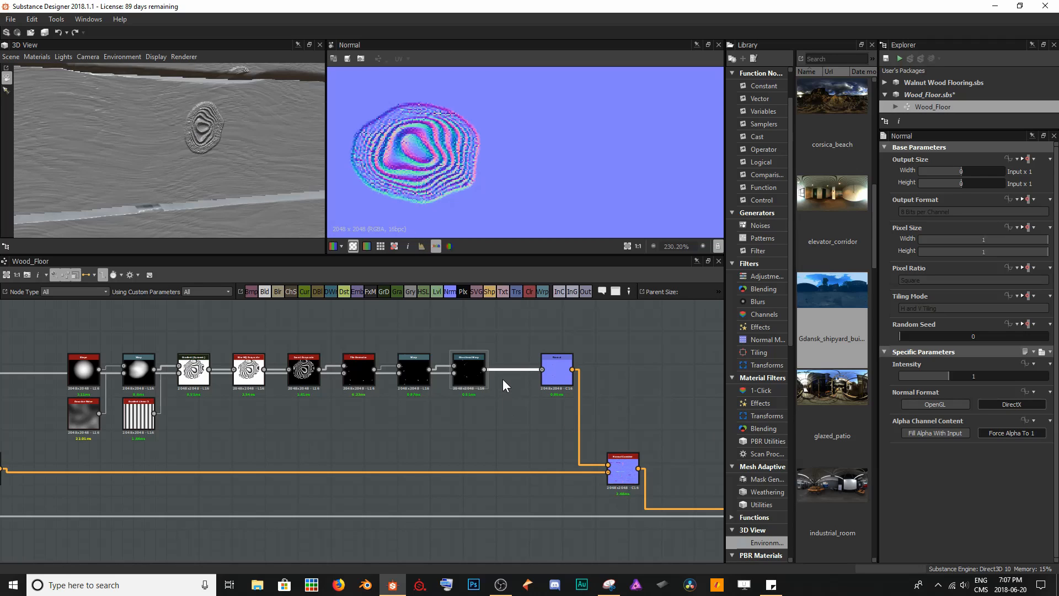
pyautogui.press('space')
pyautogui.write('inver')
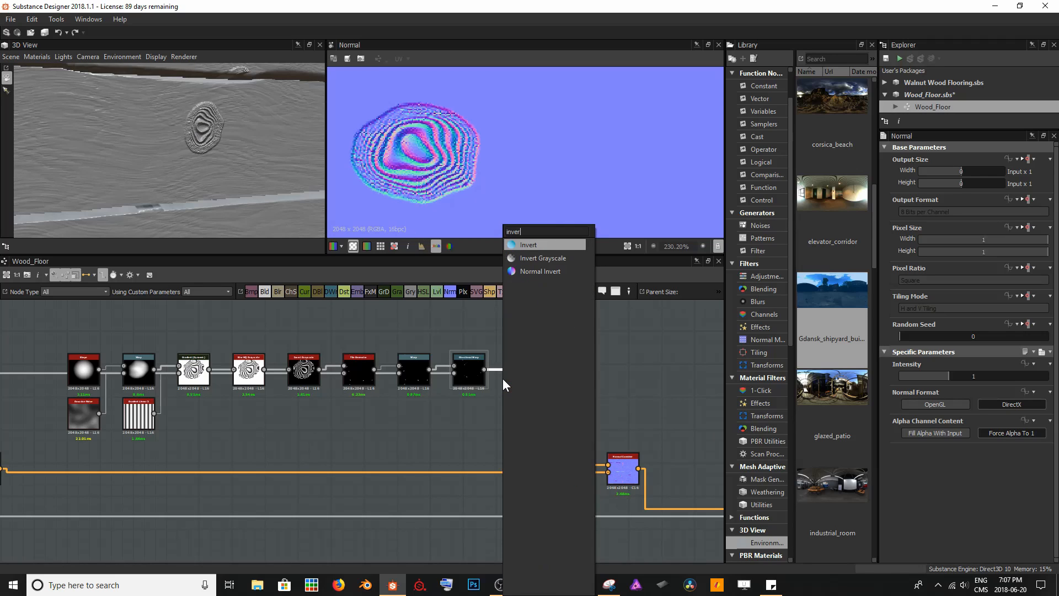
pyautogui.press('Down')
pyautogui.press('Return')
pyautogui.doubleClick(503, 379)
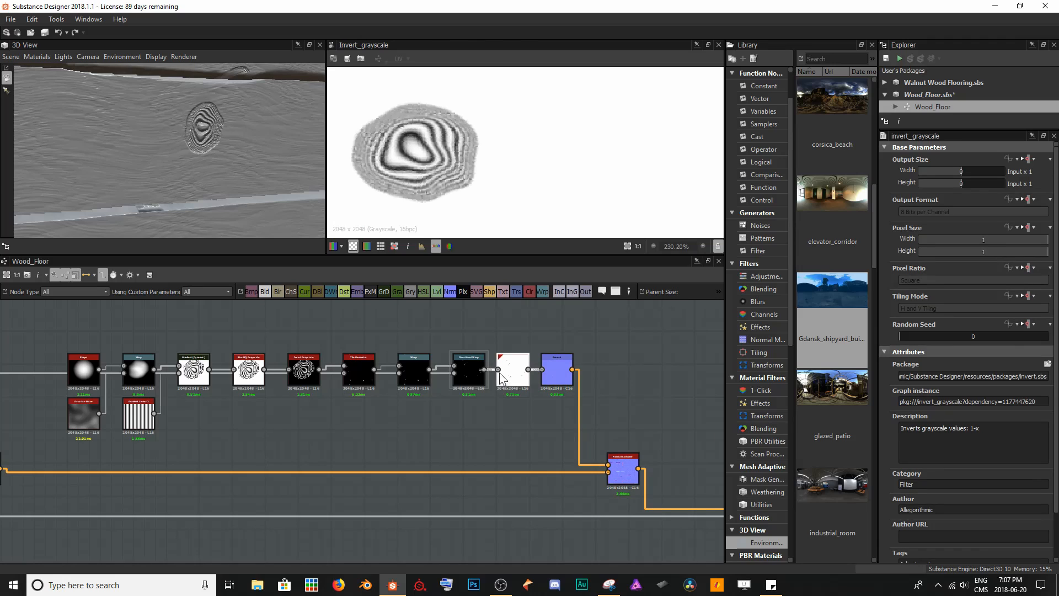
# Examine the inverted knot rings in the Normal node's output and on the floor planks in the 3D view
pyautogui.doubleClick(564, 373)
pyautogui.scroll(3, 224, 134)
pyautogui.scroll(-1, 215, 133)
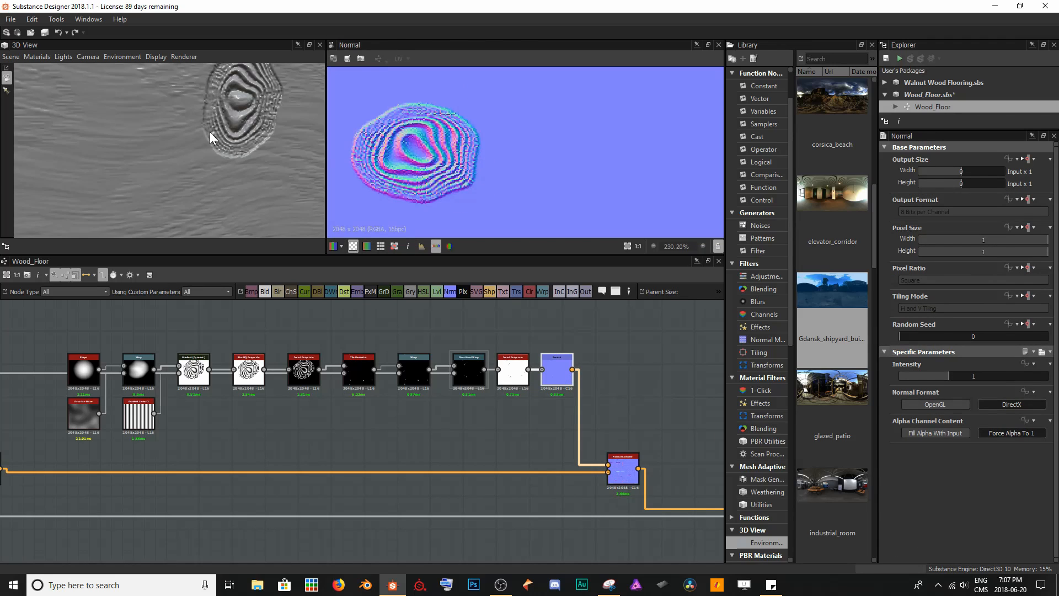
pyautogui.moveTo(209, 131); pyautogui.dragTo(199, 131, button='middle')
pyautogui.scroll(-3, 199, 133)
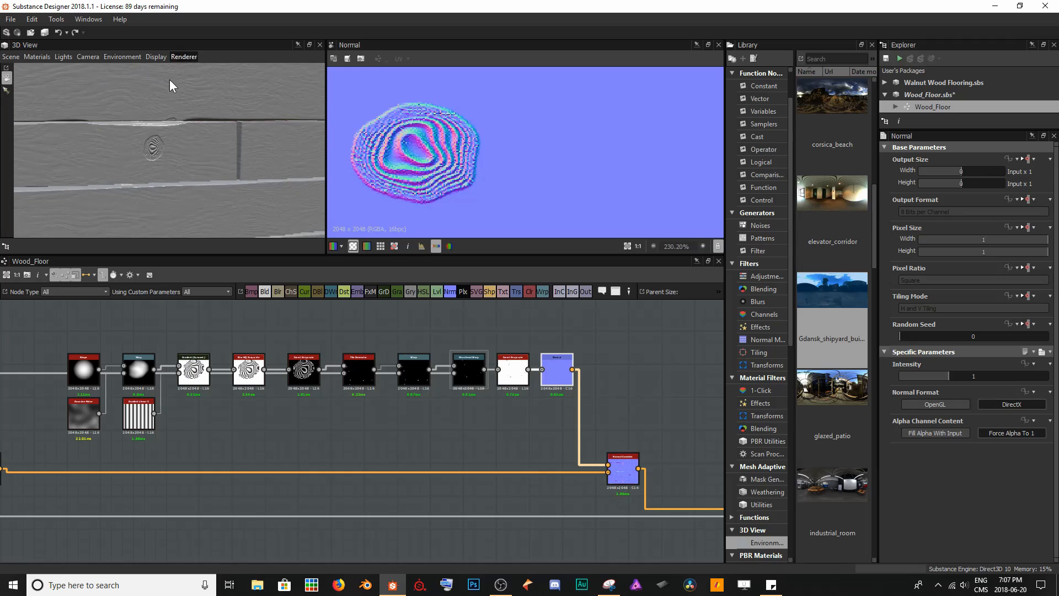
pyautogui.scroll(-1, 198, 142)
pyautogui.moveTo(198, 142); pyautogui.dragTo(168, 165)
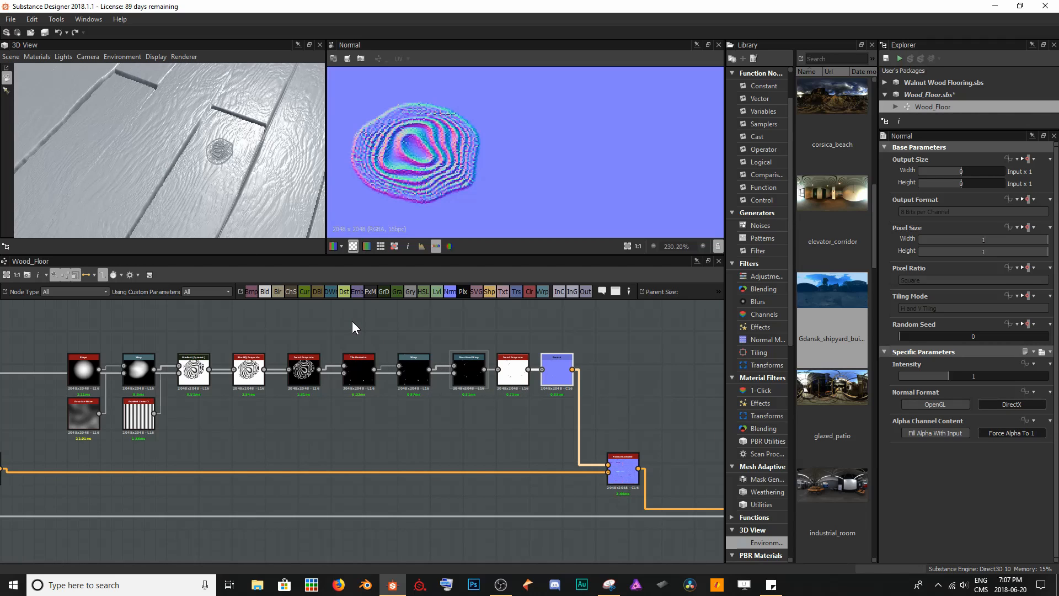
pyautogui.scroll(5, 247, 177)
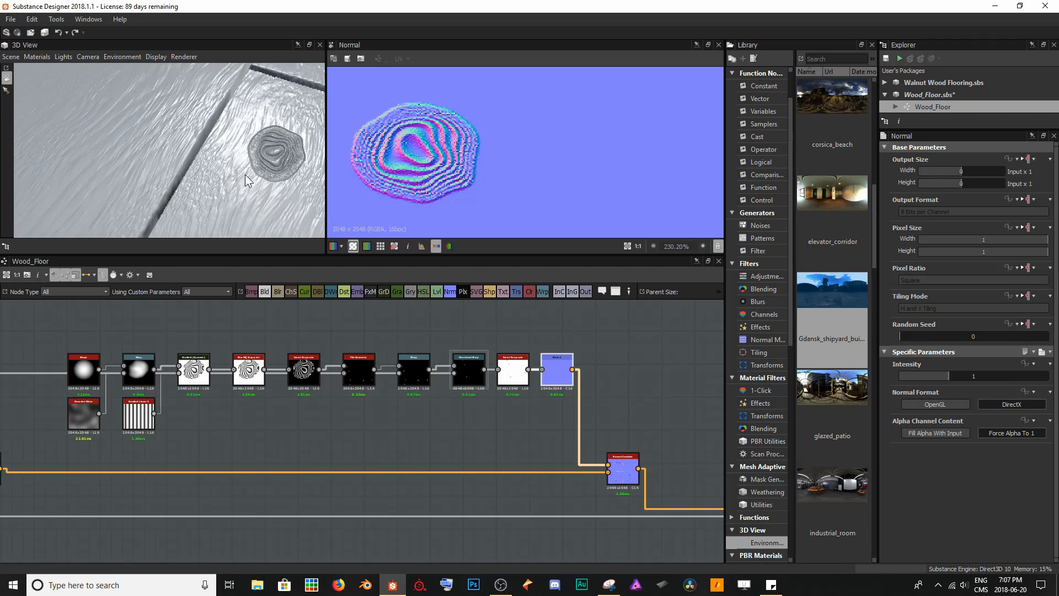
pyautogui.scroll(2, 236, 171)
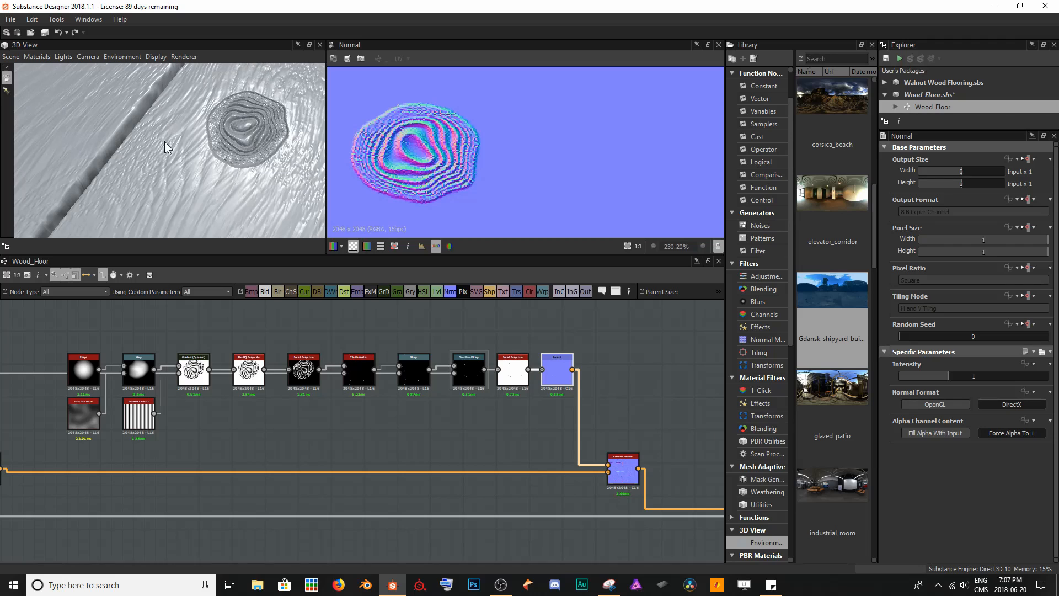
pyautogui.moveTo(193, 201); pyautogui.dragTo(203, 170)
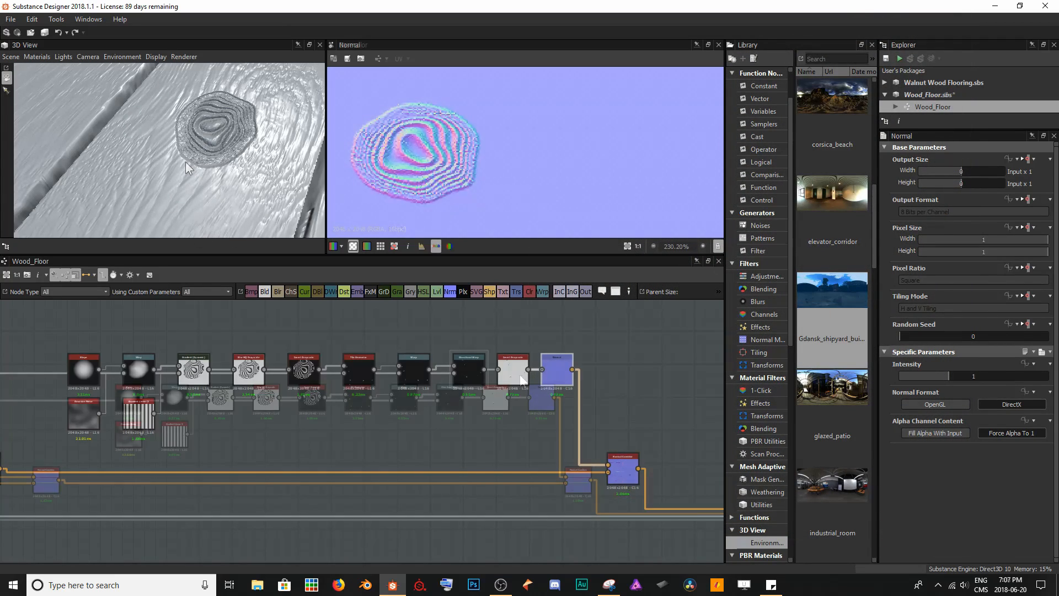
# Add a Blur HQ Grayscale node in the empty graph area below the knots' node chain
pyautogui.moveTo(459, 446); pyautogui.dragTo(447, 382, button='middle')
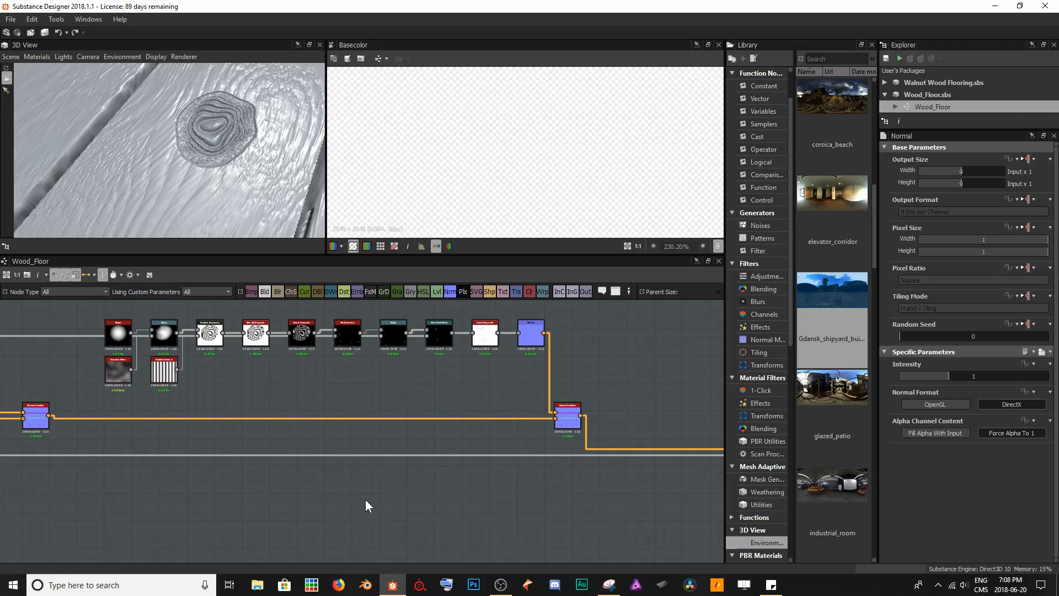
pyautogui.press('space')
pyautogui.write('blur')
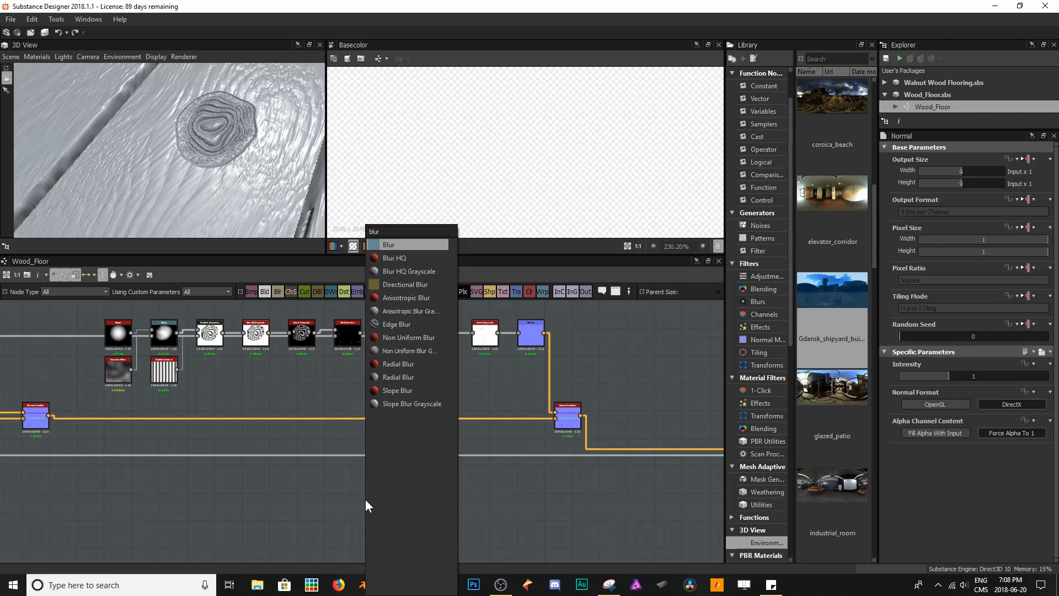
pyautogui.press('Down')
pyautogui.press('Down')
pyautogui.press('Return')
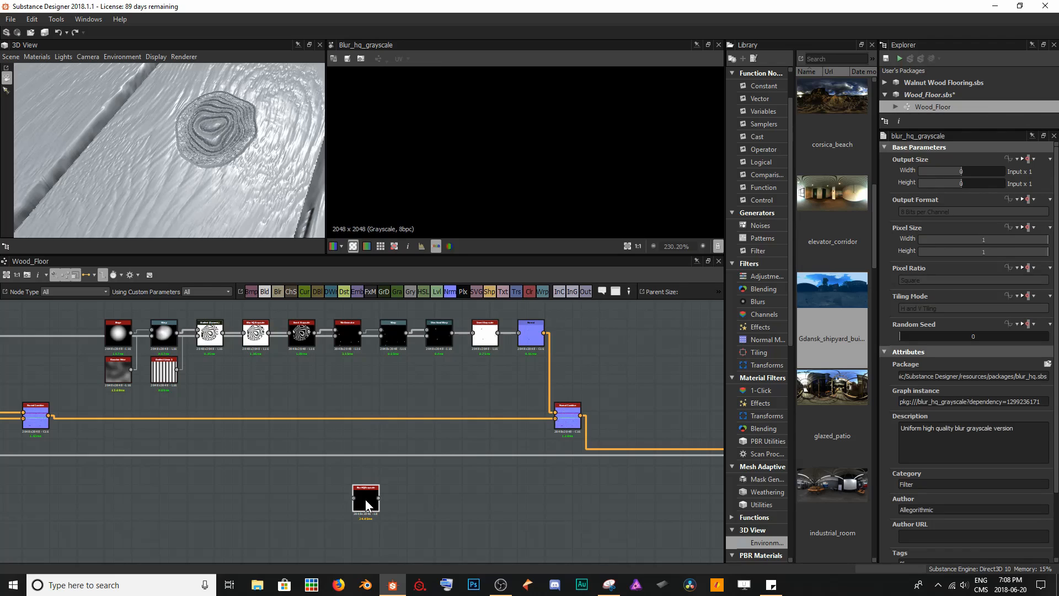
# Connect the knots' Directional Warp output to the input of the new Blur HQ Grayscale node
pyautogui.doubleClick(446, 337)
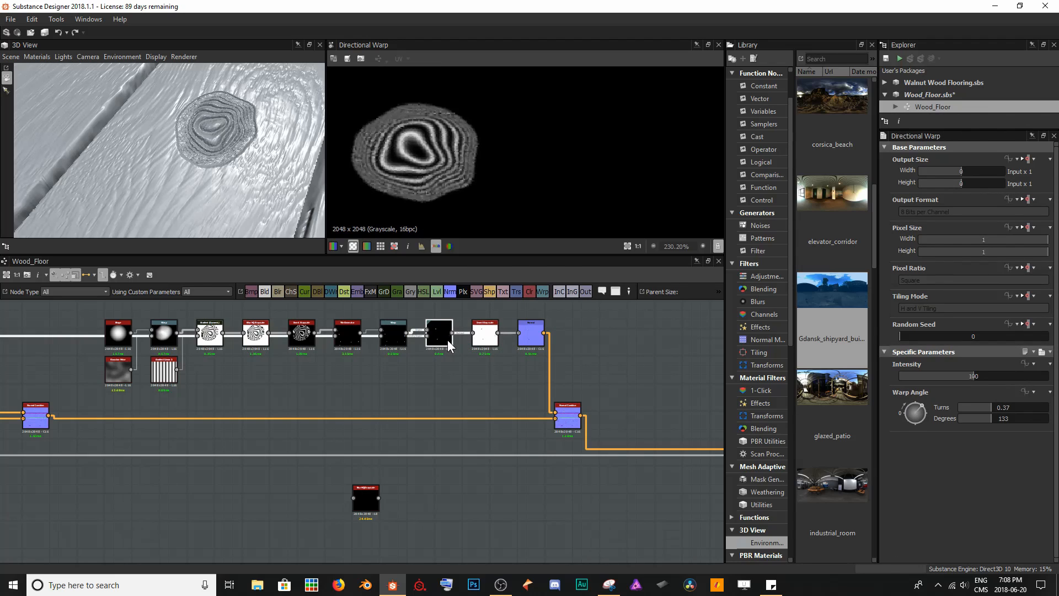
pyautogui.scroll(-8, 489, 194)
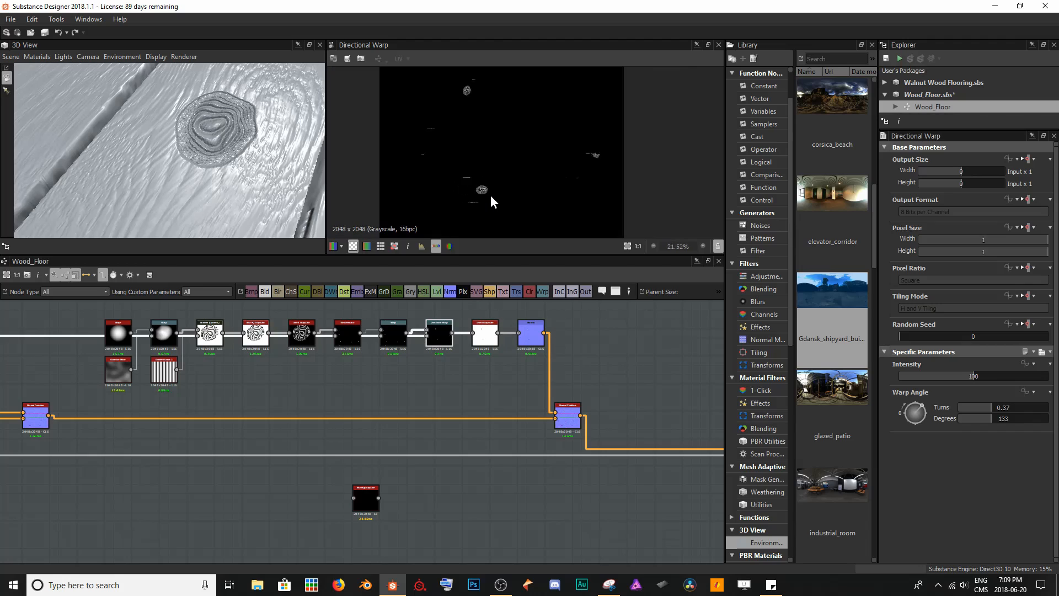
pyautogui.scroll(-1, 511, 186)
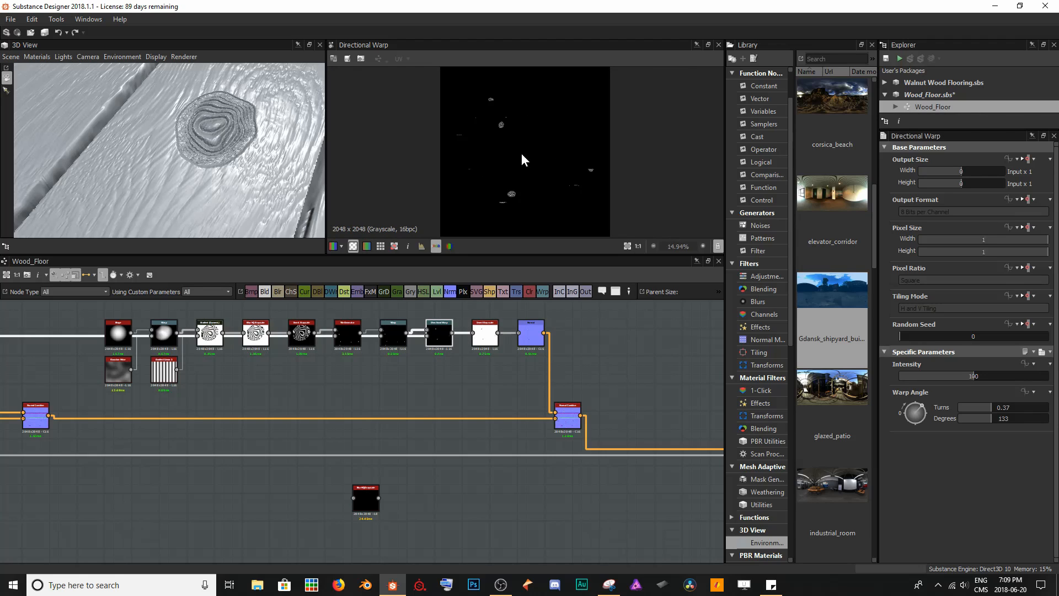
pyautogui.moveTo(453, 333); pyautogui.dragTo(353, 498)
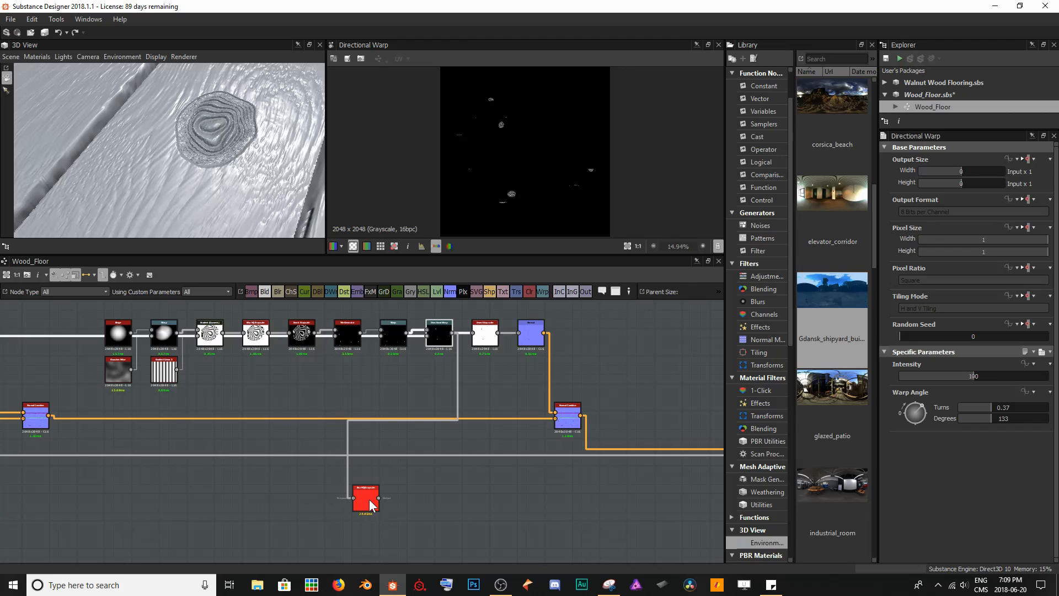
# Compare the blurred knots with the knots' Directional Warp and the Wood Warping pattern in the 2D view
pyautogui.doubleClick(365, 502)
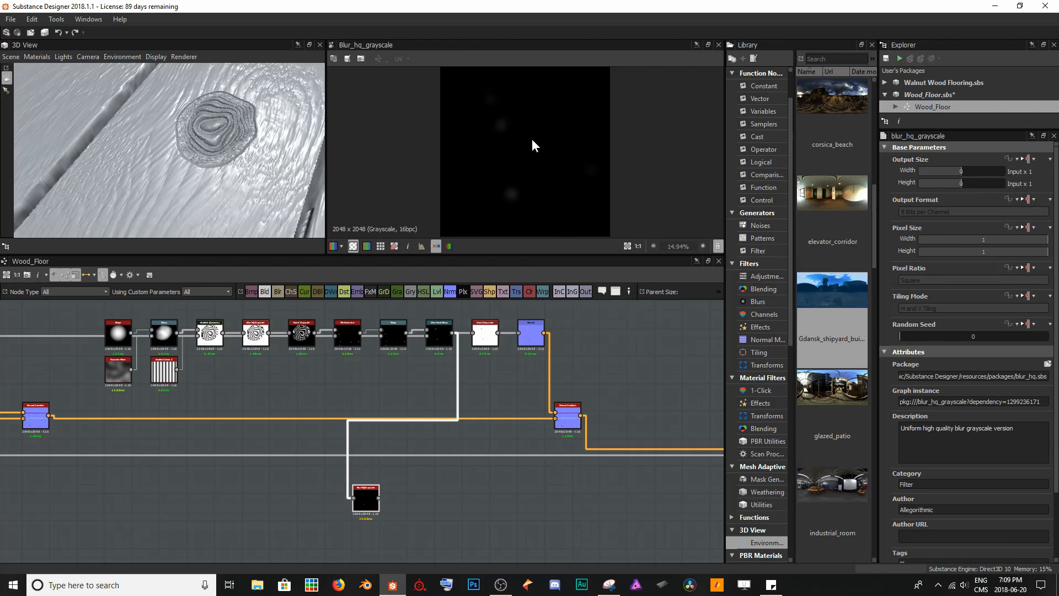
pyautogui.scroll(5, 514, 210)
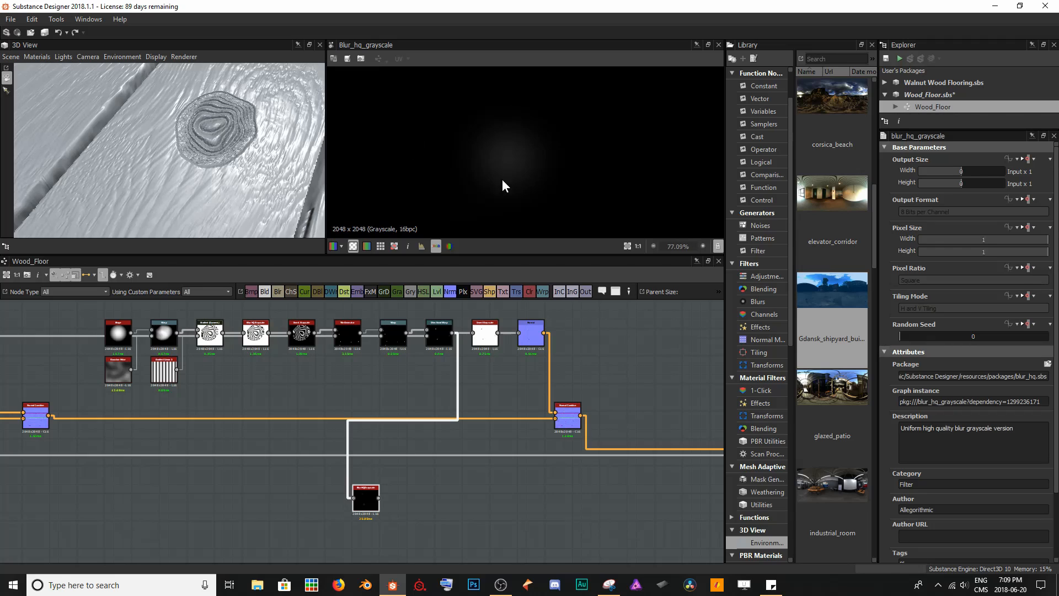
pyautogui.scroll(-4, 530, 200)
pyautogui.doubleClick(438, 334)
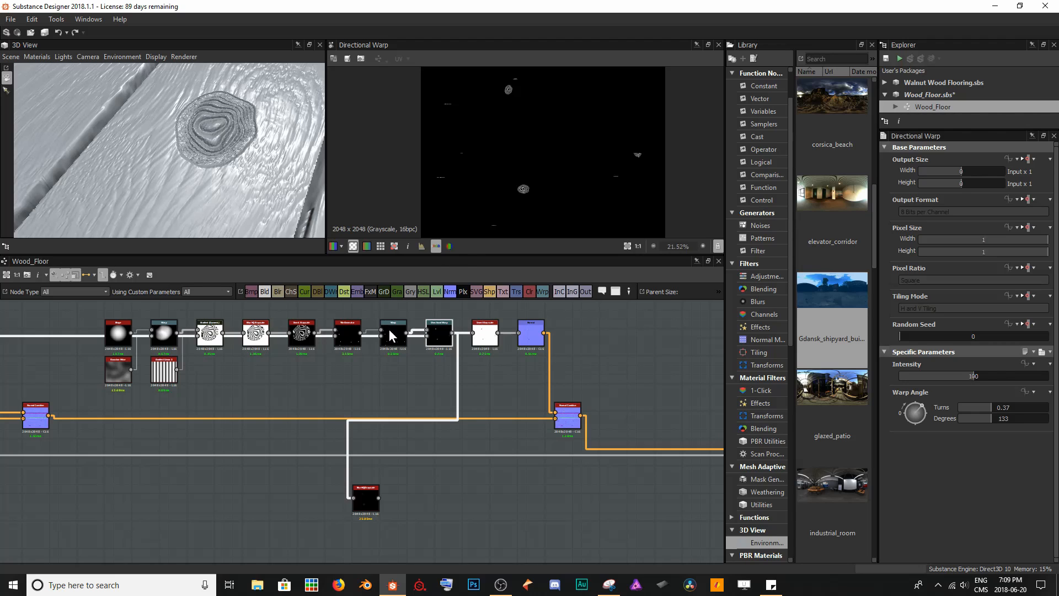
pyautogui.scroll(-3, 298, 387)
pyautogui.moveTo(324, 381); pyautogui.dragTo(496, 358, button='middle')
pyautogui.doubleClick(240, 337)
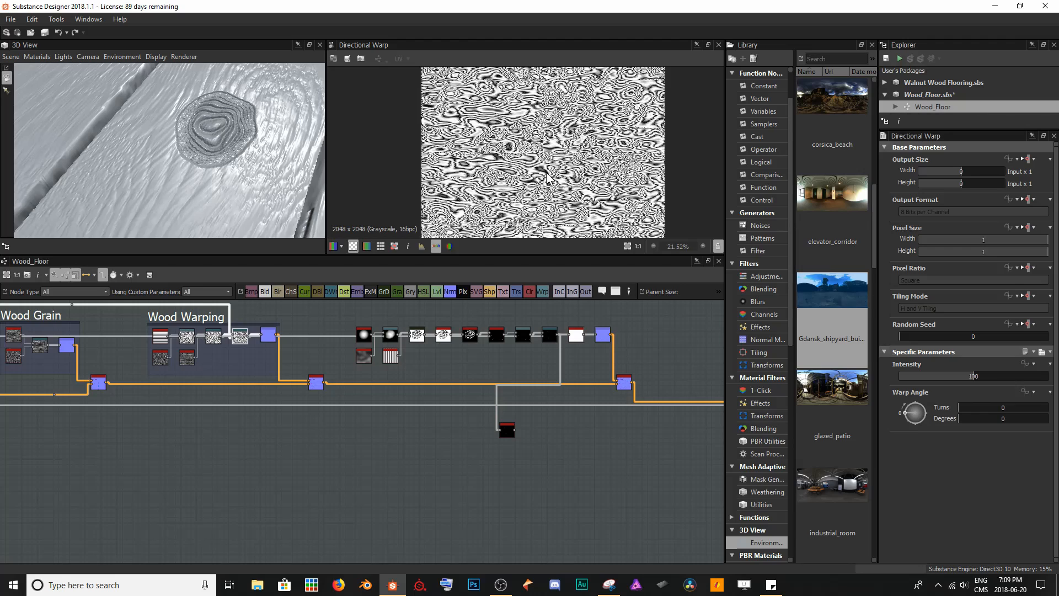
pyautogui.doubleClick(505, 430)
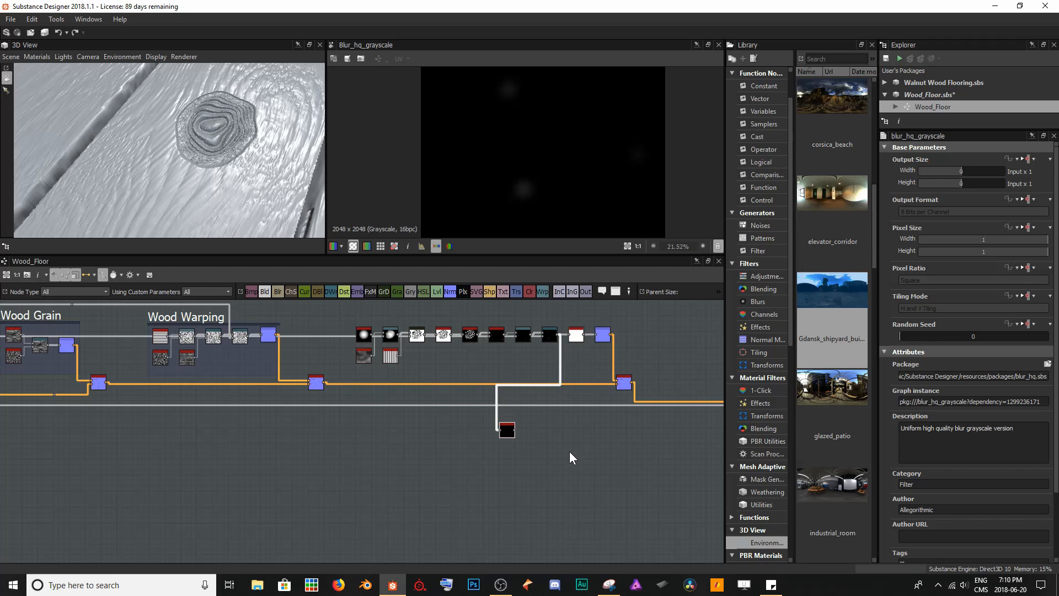
# Add a Warp node beside the Blur HQ Grayscale node and connect the blur to the Warp's second input
pyautogui.scroll(7, 569, 451)
pyautogui.moveTo(557, 432); pyautogui.dragTo(386, 523, button='middle')
pyautogui.scroll(-1, 362, 509)
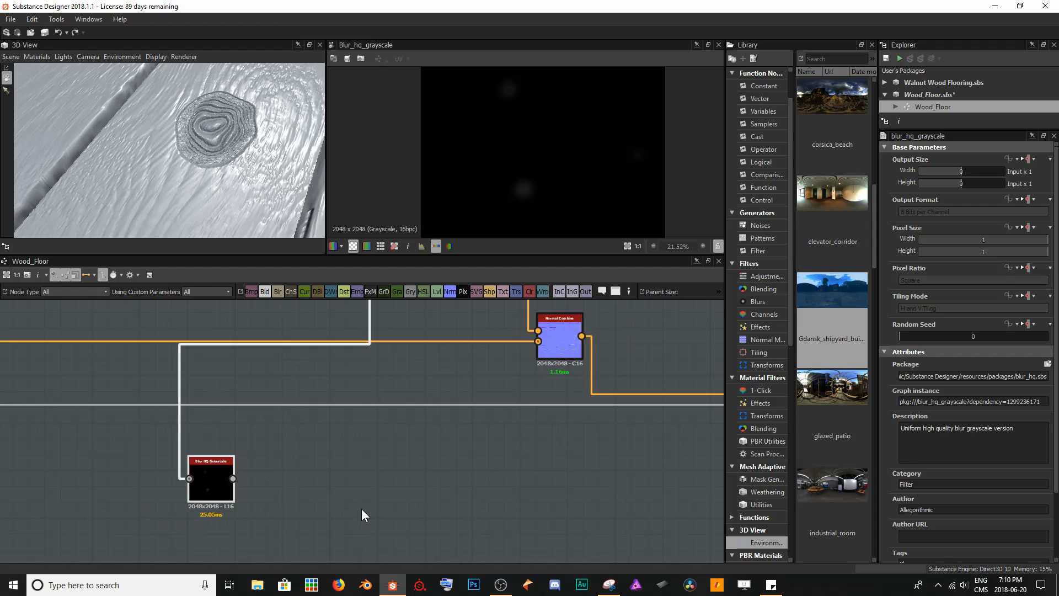
pyautogui.click(367, 462)
pyautogui.press('space')
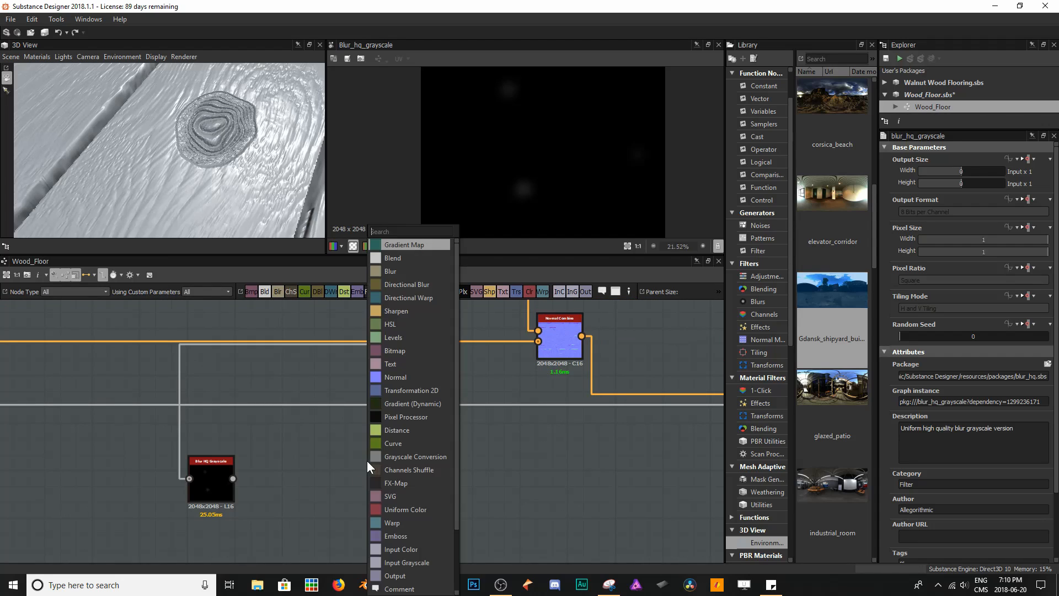
pyautogui.write('warp')
pyautogui.press('Return')
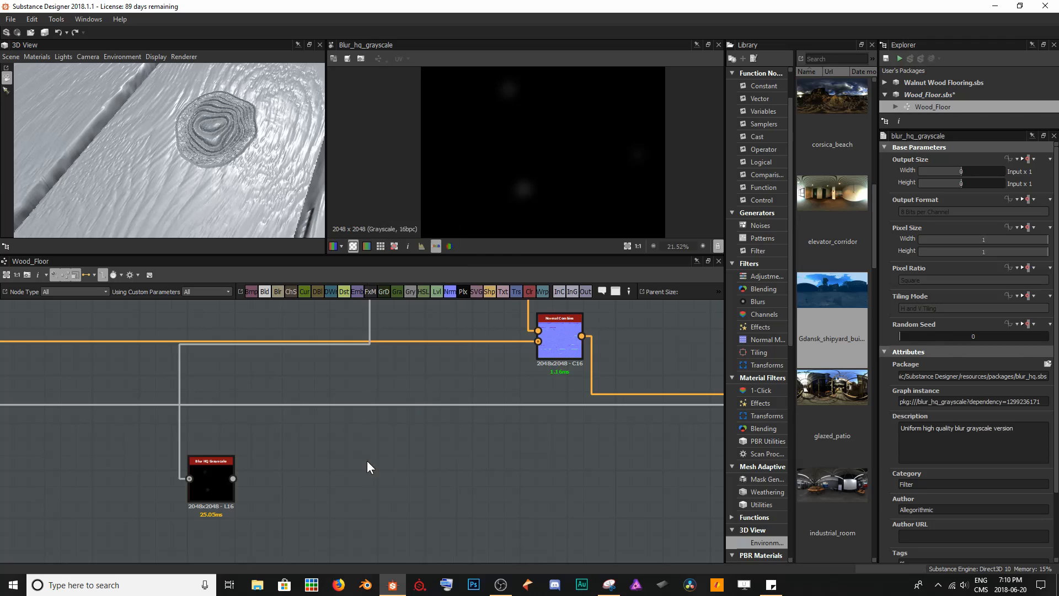
pyautogui.moveTo(367, 461); pyautogui.dragTo(319, 479)
pyautogui.click(218, 483)
pyautogui.moveTo(232, 480); pyautogui.dragTo(300, 484)
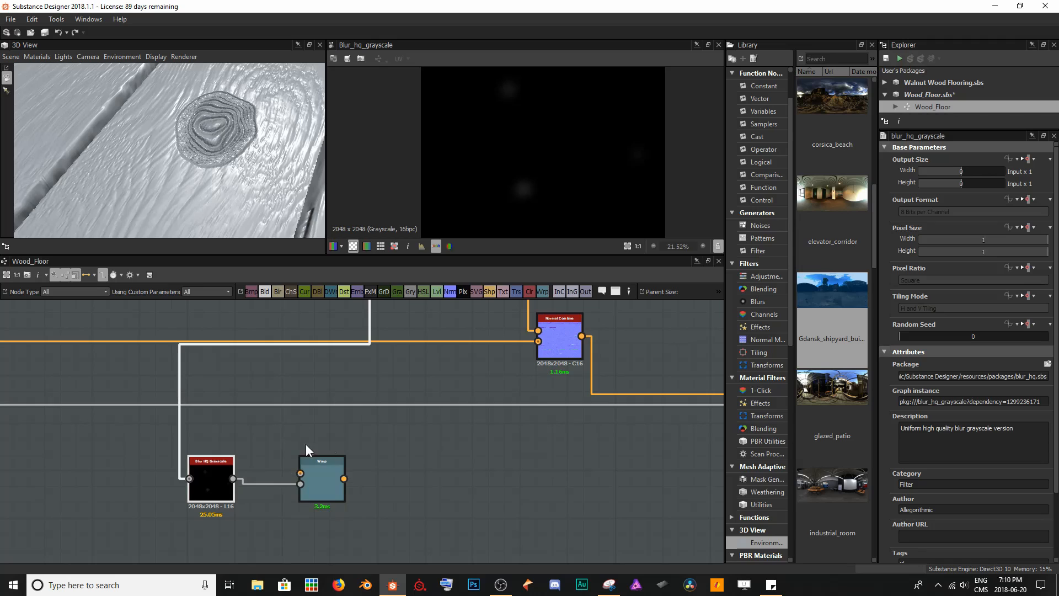
pyautogui.click(324, 468)
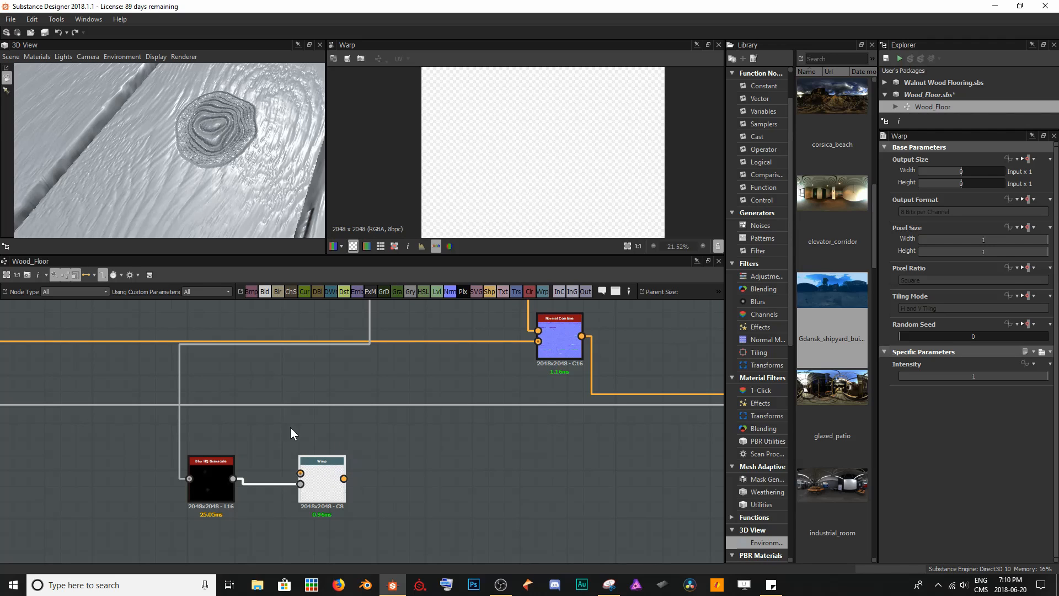
# Connect the Directional Warp from the Wood Warping group to the Warp node's first input and show the Warp's parameters
pyautogui.scroll(-4, 78, 375)
pyautogui.moveTo(77, 378); pyautogui.dragTo(364, 416, button='middle')
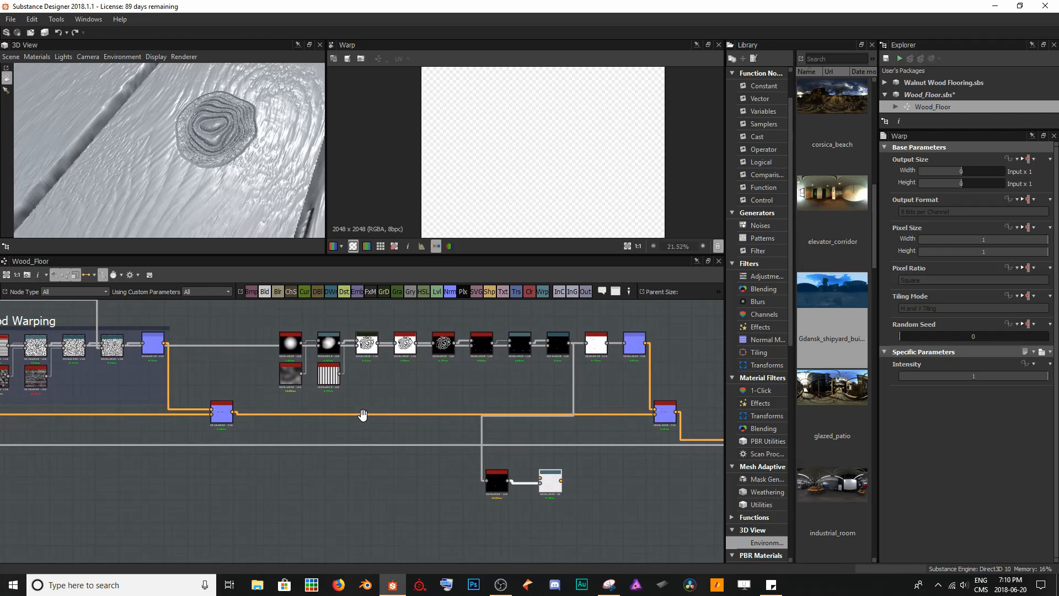
pyautogui.doubleClick(117, 349)
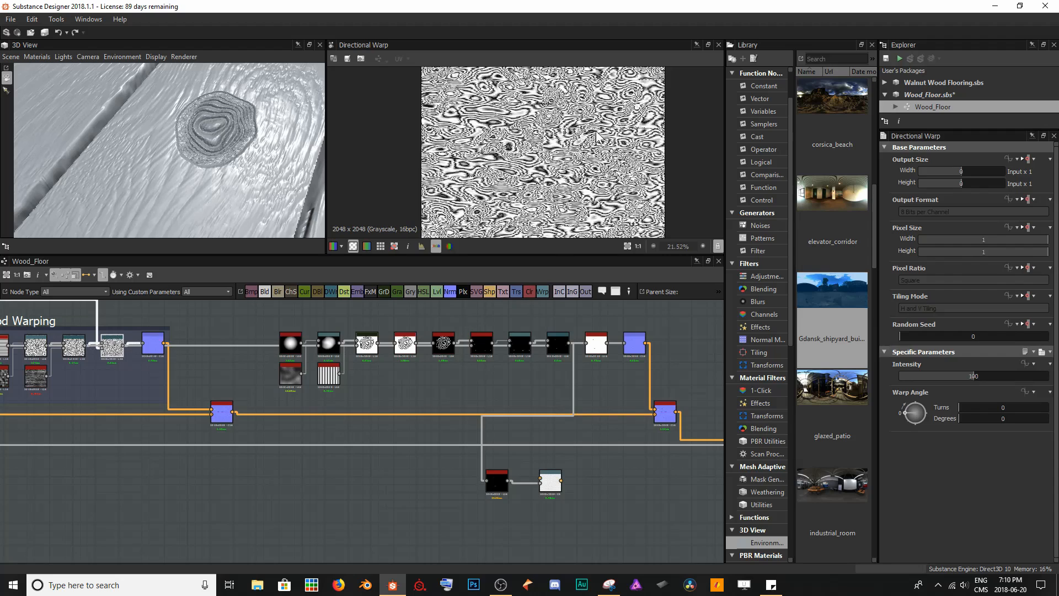
pyautogui.scroll(2, 502, 175)
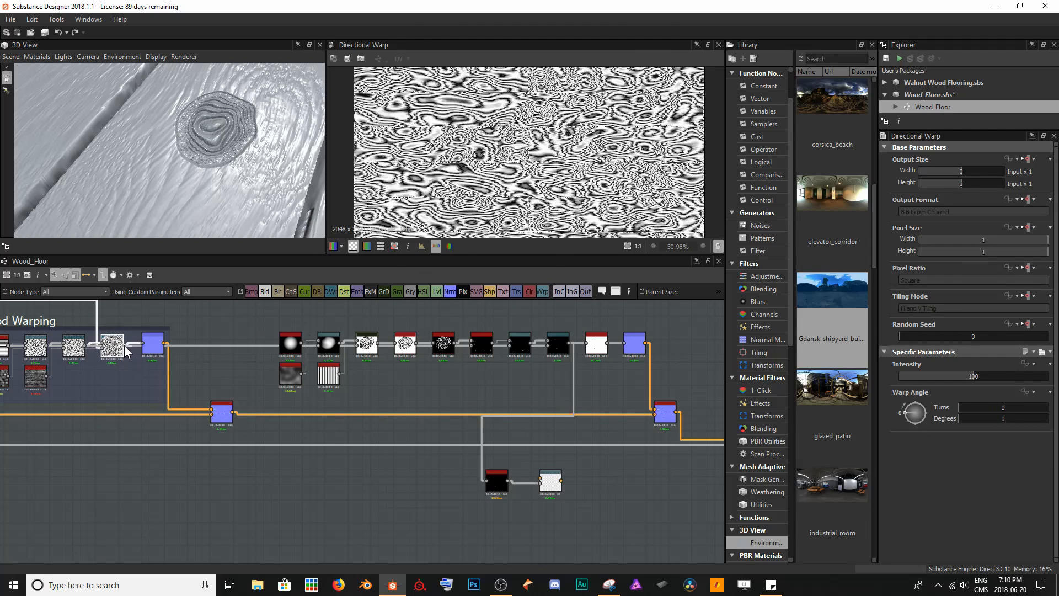
pyautogui.moveTo(124, 345); pyautogui.dragTo(544, 474)
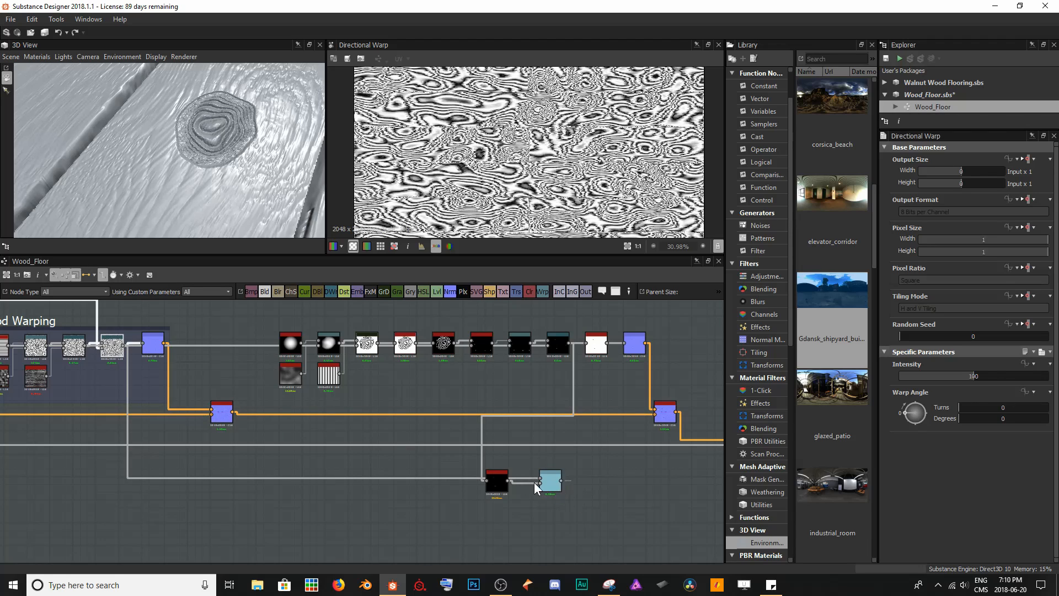
pyautogui.scroll(2, 564, 482)
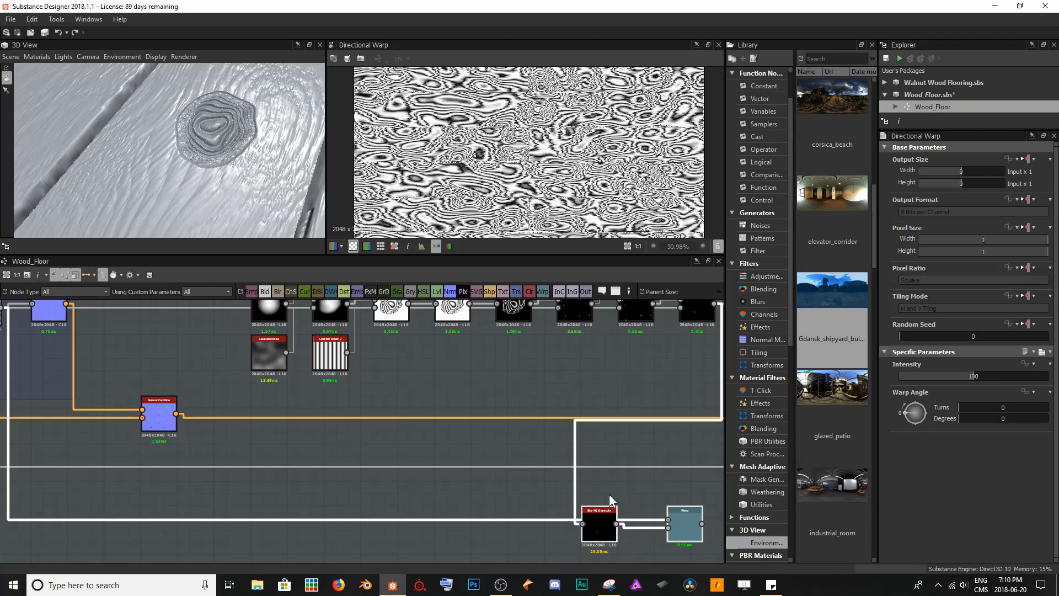
pyautogui.moveTo(584, 484); pyautogui.dragTo(243, 414, button='middle')
pyautogui.scroll(5, 321, 451)
pyautogui.click(369, 451)
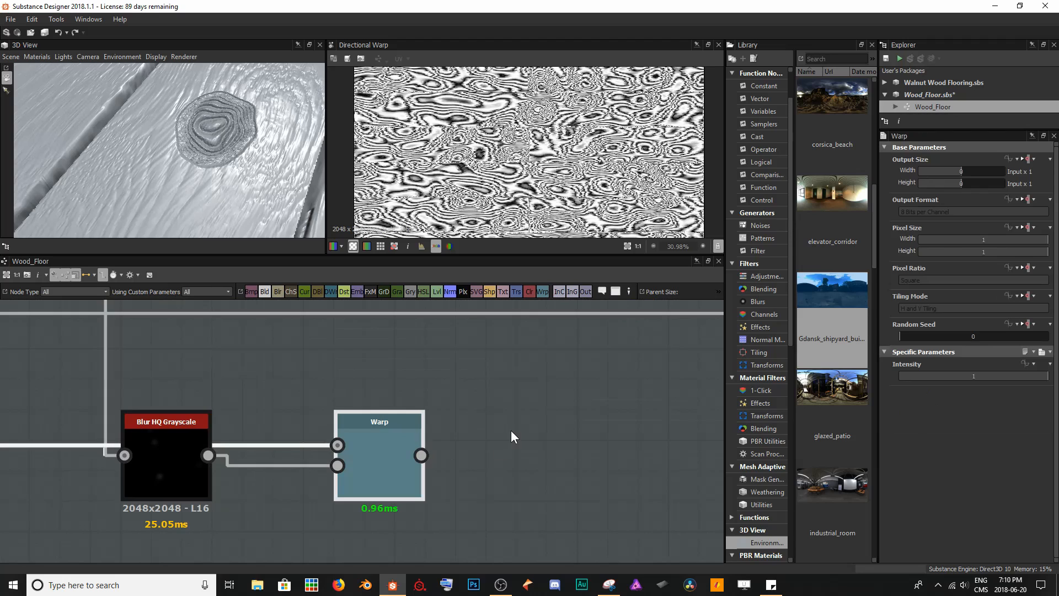
# Compare the Warp node's output with the wood grain Directional Warp and the blurred knots in the 2D view
pyautogui.doubleClick(405, 450)
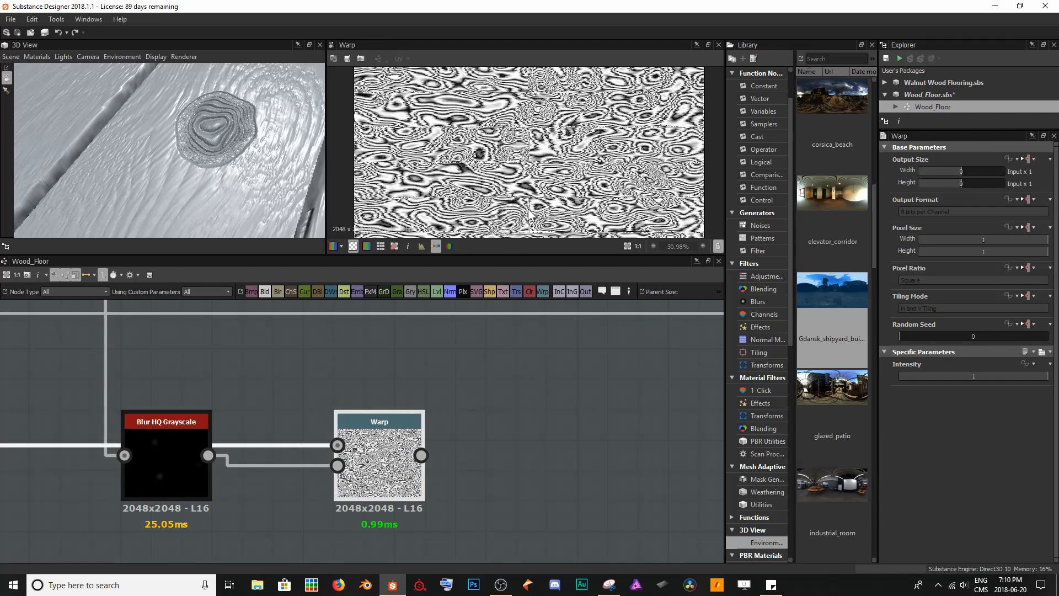
pyautogui.scroll(7, 528, 214)
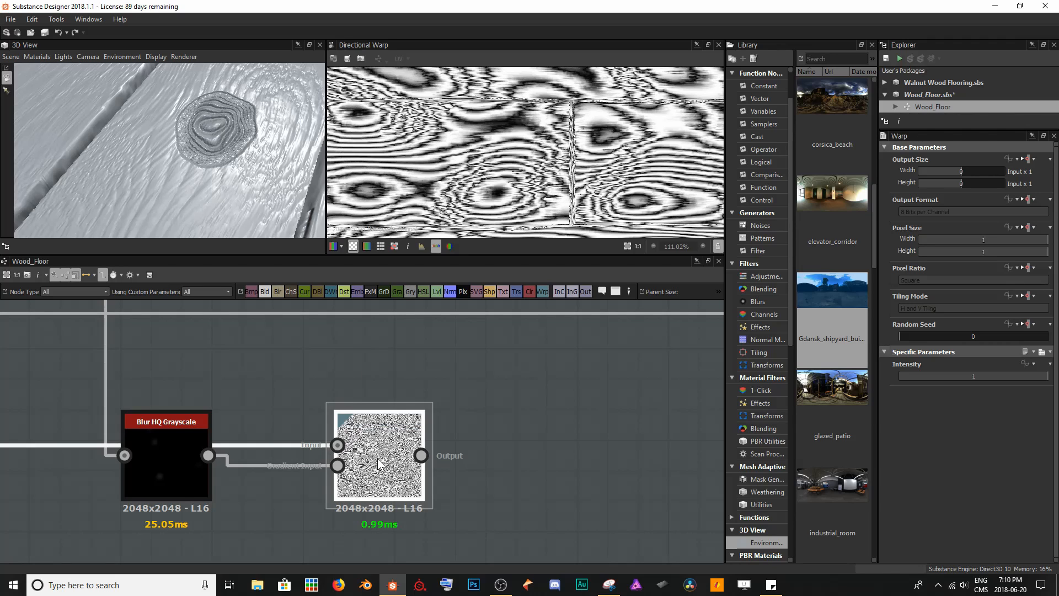
pyautogui.scroll(-2, 527, 161)
pyautogui.moveTo(616, 98); pyautogui.dragTo(579, 232, button='middle')
pyautogui.scroll(-3, 574, 221)
pyautogui.moveTo(566, 170); pyautogui.dragTo(528, 191, button='middle')
pyautogui.moveTo(549, 107); pyautogui.dragTo(544, 177, button='middle')
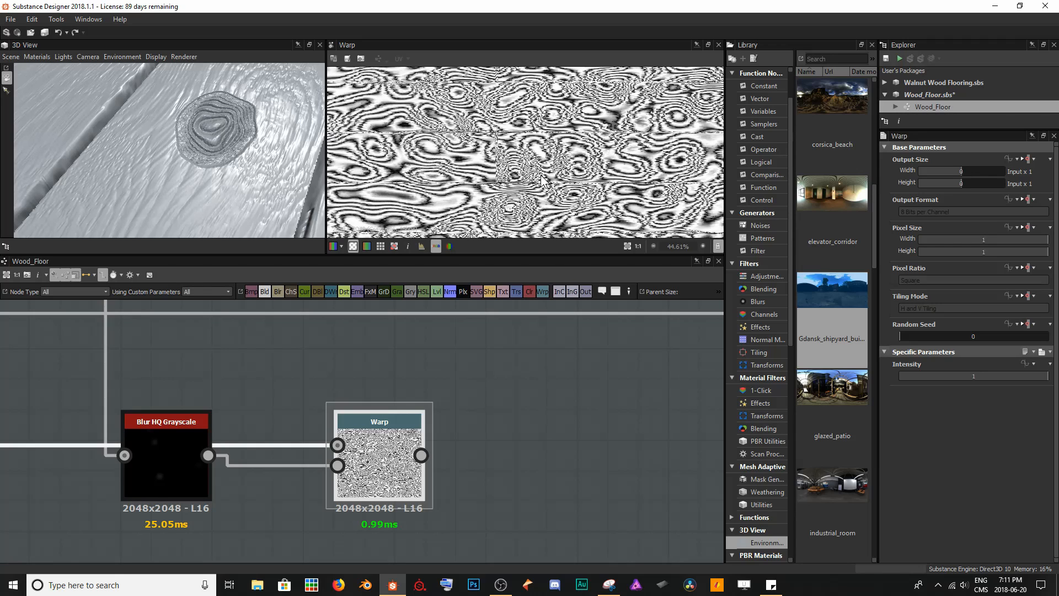
pyautogui.doubleClick(336, 444)
pyautogui.moveTo(432, 131); pyautogui.dragTo(483, 150, button='middle')
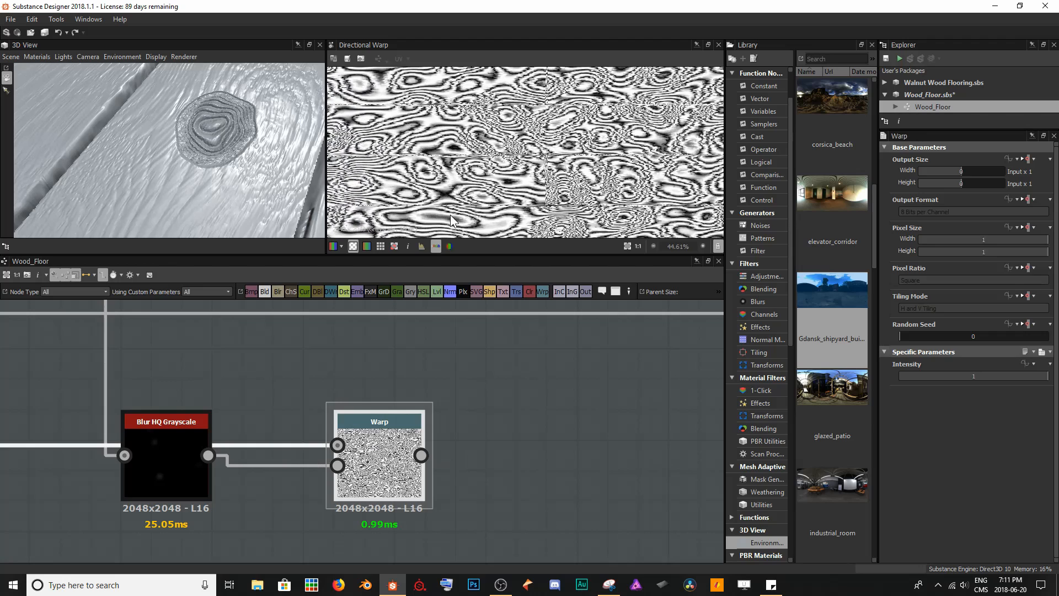
pyautogui.doubleClick(384, 456)
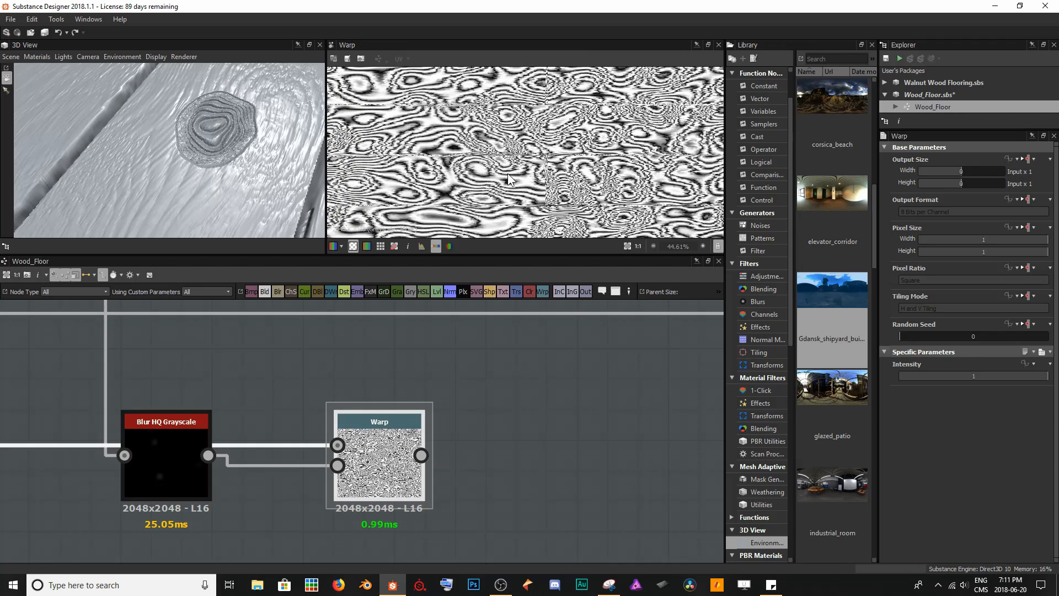
pyautogui.scroll(5, 507, 173)
pyautogui.moveTo(480, 174)
pyautogui.mouseDown(button='middle')
pyautogui.moveTo(484, 161)
pyautogui.moveTo(498, 168)
pyautogui.mouseUp(button='middle')
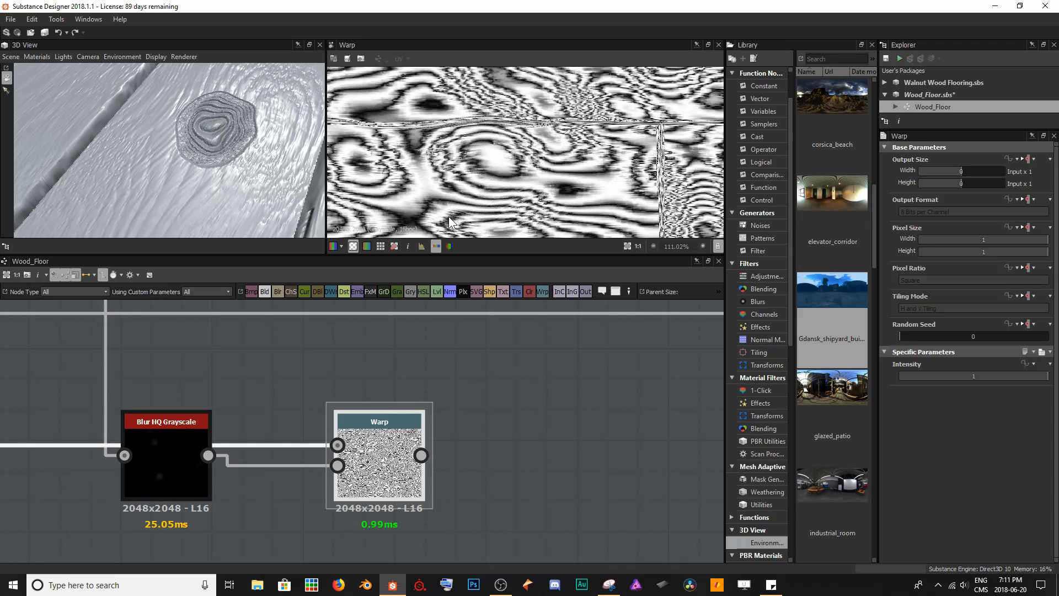
pyautogui.doubleClick(171, 448)
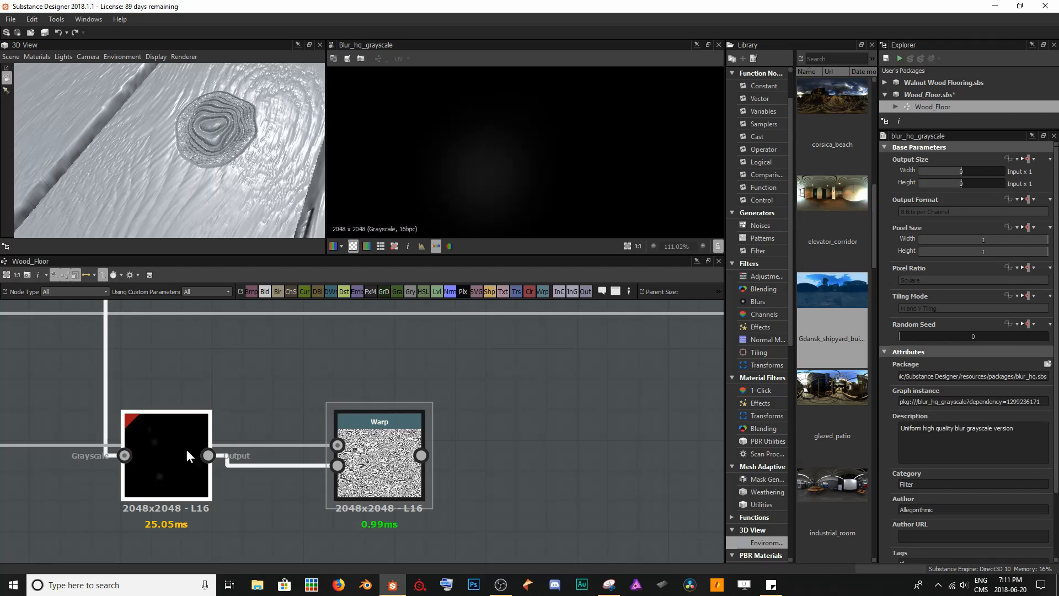
# Add a Blend node after the Warp node, with the Warp's output feeding its background input
pyautogui.moveTo(448, 436); pyautogui.dragTo(226, 429, button='middle')
pyautogui.doubleClick(127, 472)
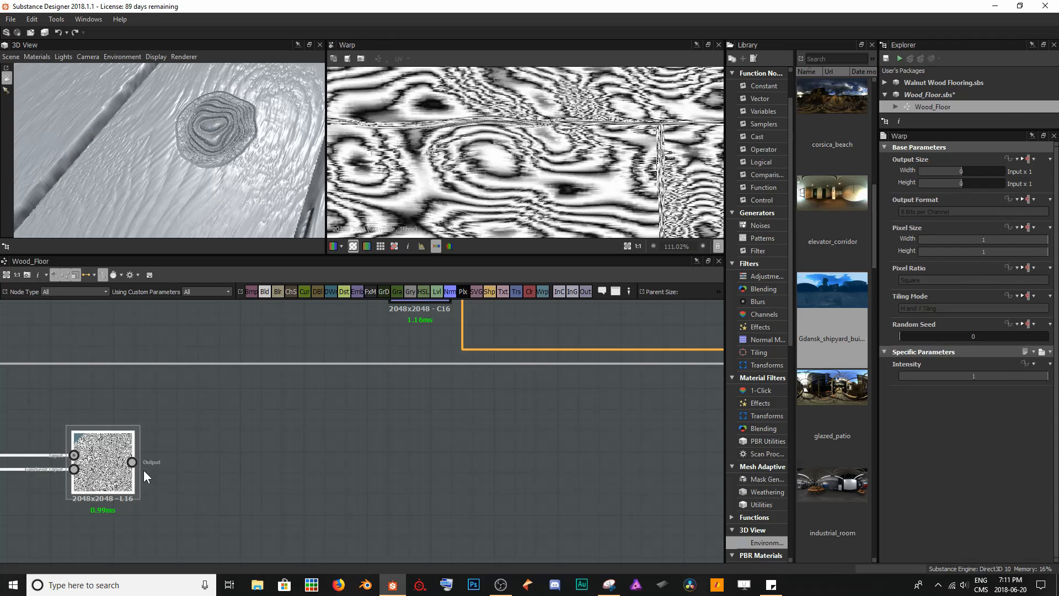
pyautogui.press('space')
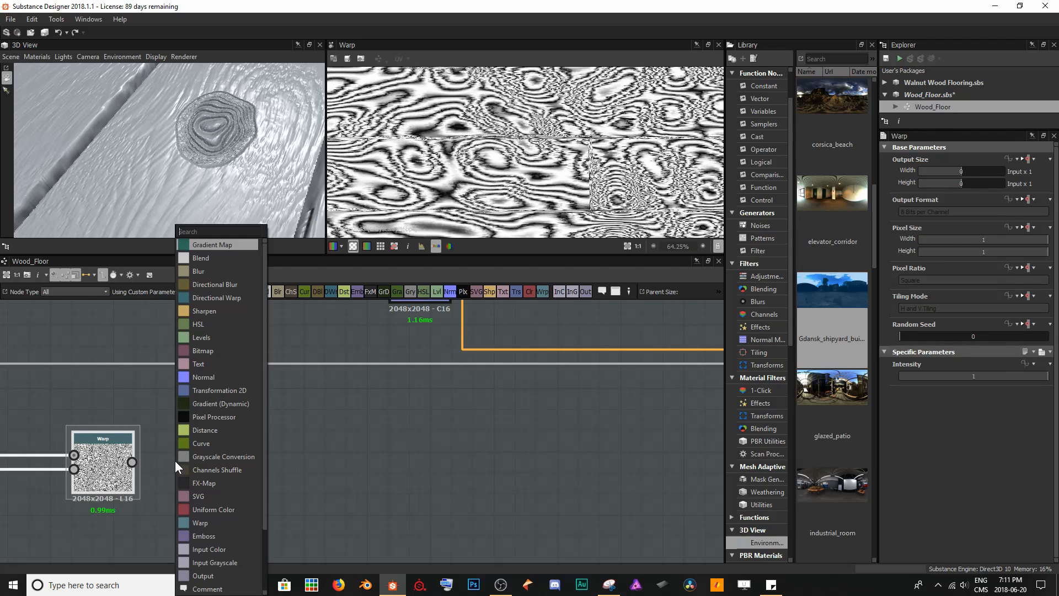
pyautogui.write('blend')
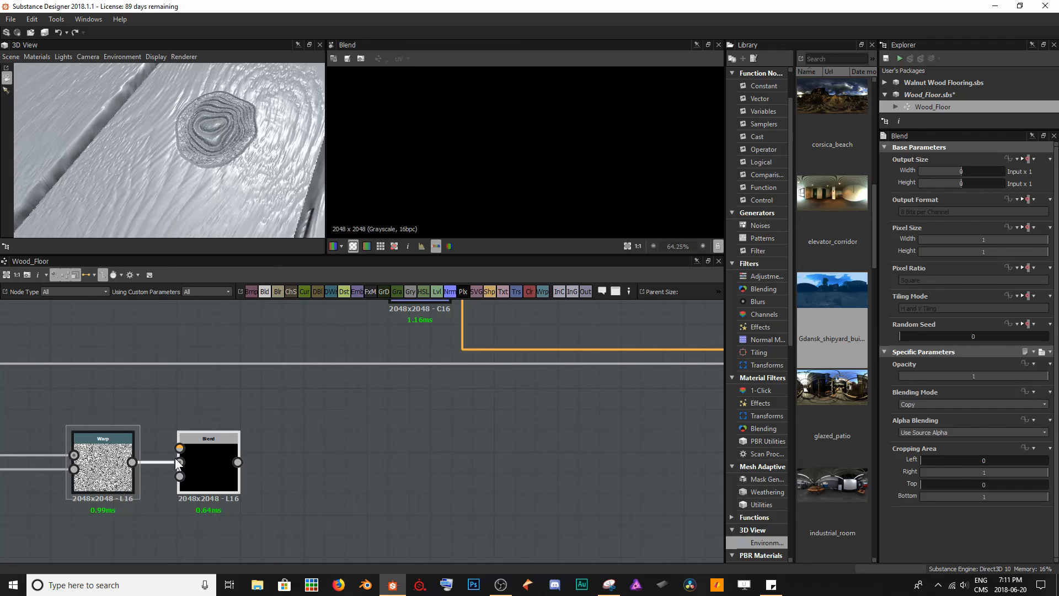
pyautogui.moveTo(209, 448); pyautogui.dragTo(273, 448)
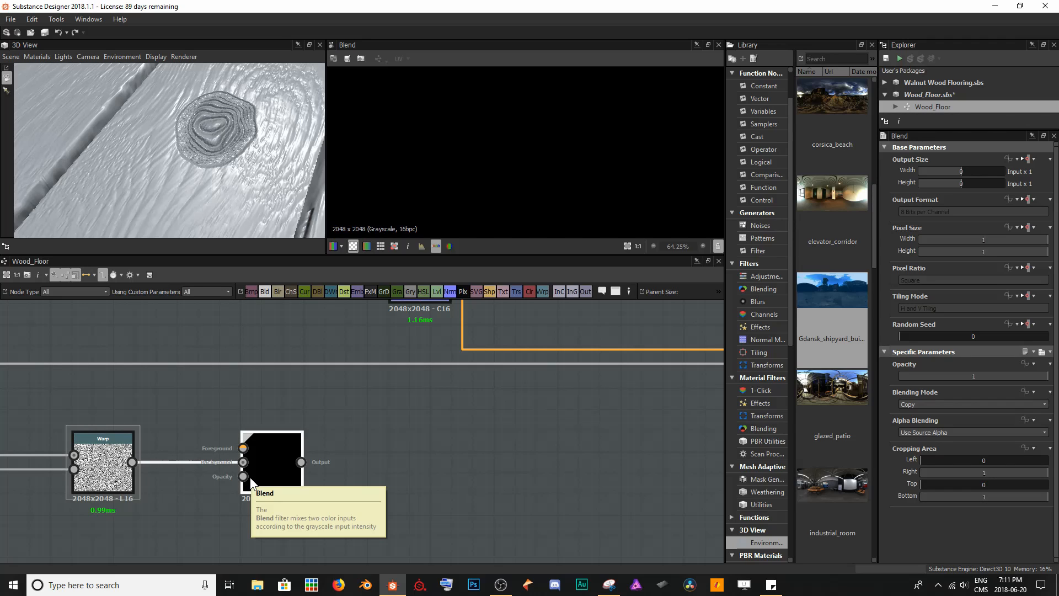
# Add a Levels node above the Warp node and connect the Blur HQ Grayscale output to its input
pyautogui.moveTo(182, 418); pyautogui.dragTo(269, 438, button='middle')
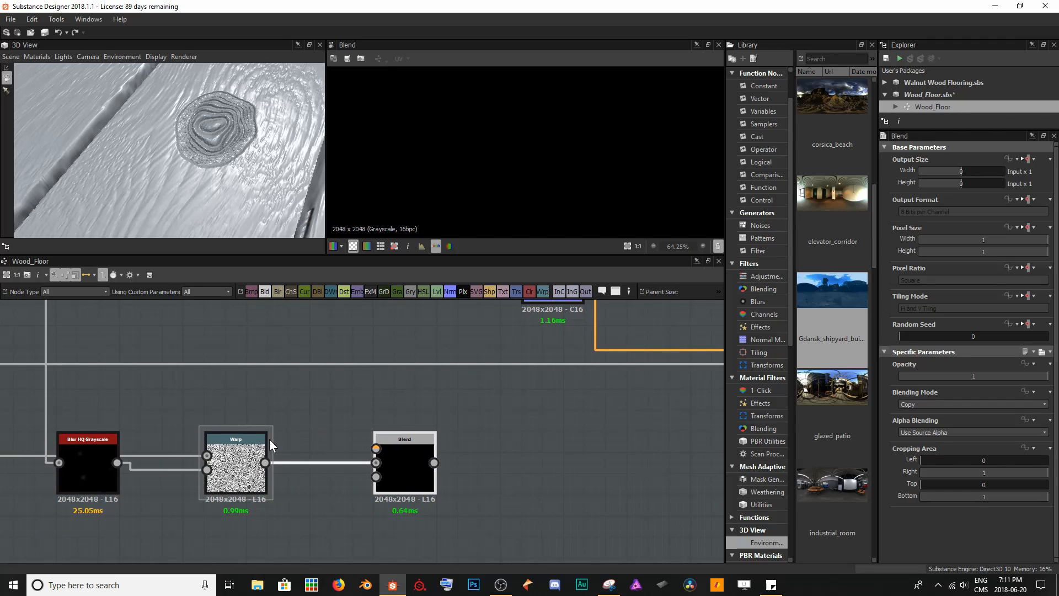
pyautogui.click(94, 475)
pyautogui.scroll(-5, 540, 184)
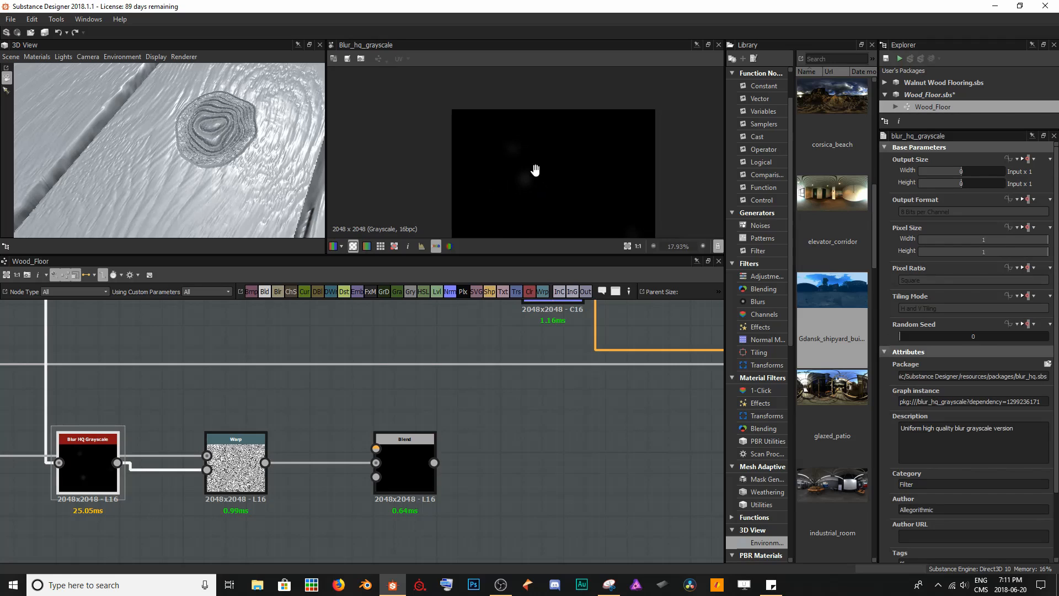
pyautogui.press('space')
pyautogui.write('levels')
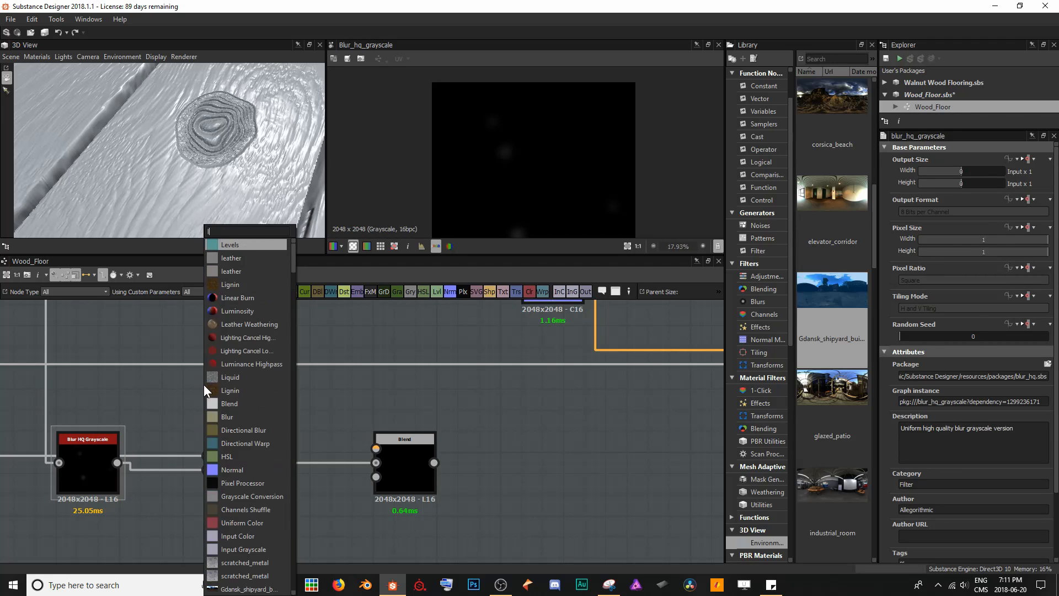
pyautogui.press('Return')
pyautogui.moveTo(204, 385); pyautogui.dragTo(246, 377)
pyautogui.click(88, 450)
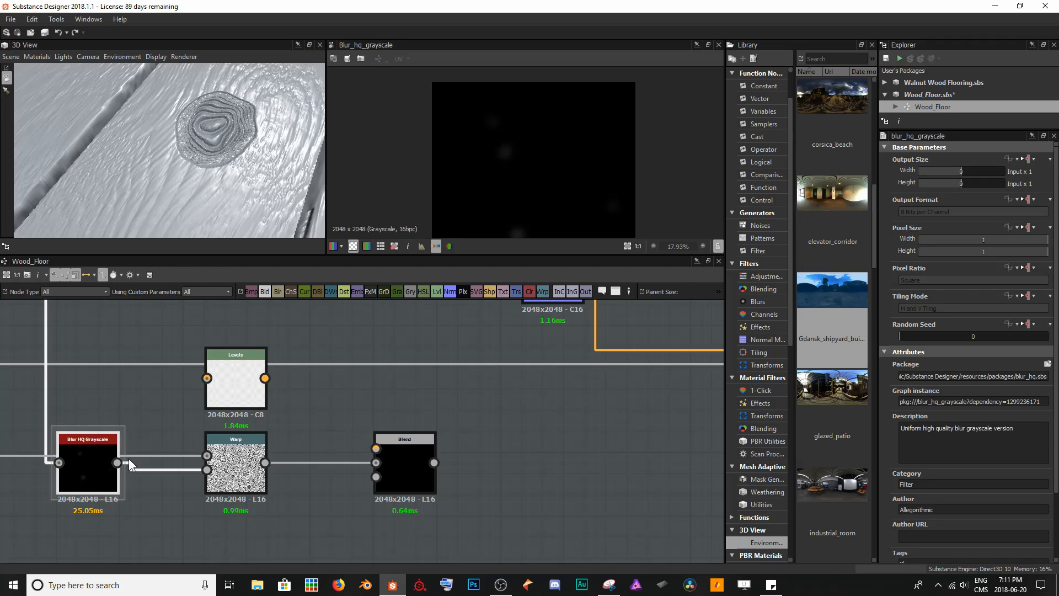
pyautogui.moveTo(118, 463); pyautogui.dragTo(208, 379)
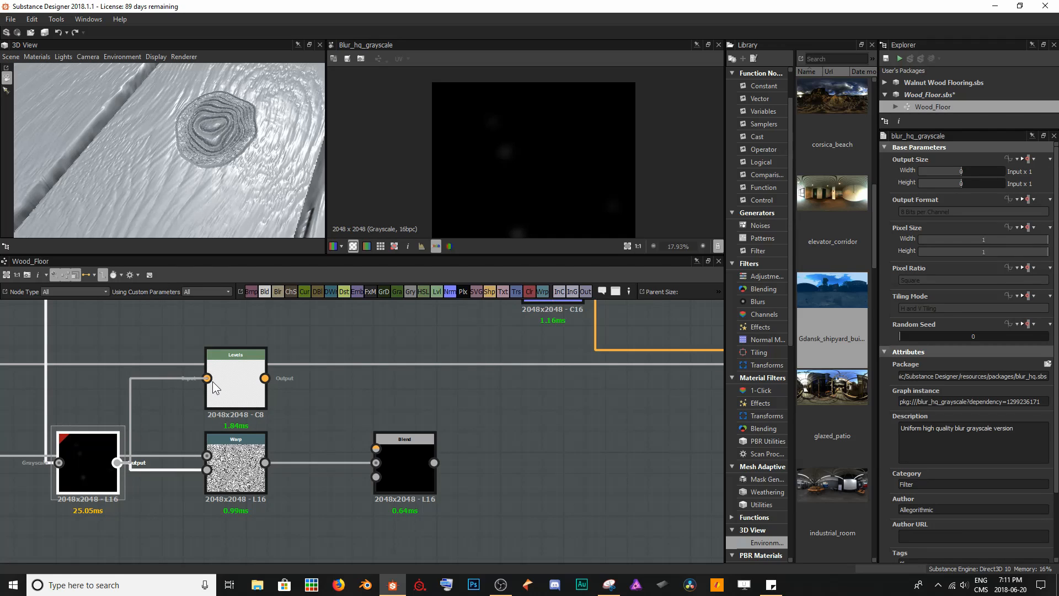
# Examine the Blend, Blur HQ Grayscale and Warp outputs, inspecting the warped grain around a knot up close
pyautogui.click(387, 462)
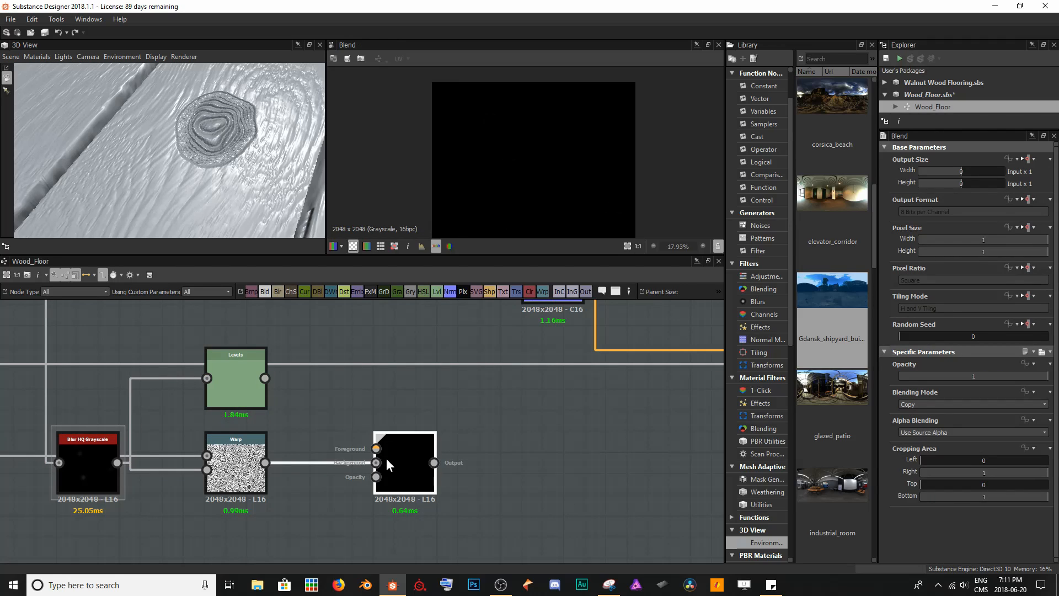
pyautogui.click(239, 462)
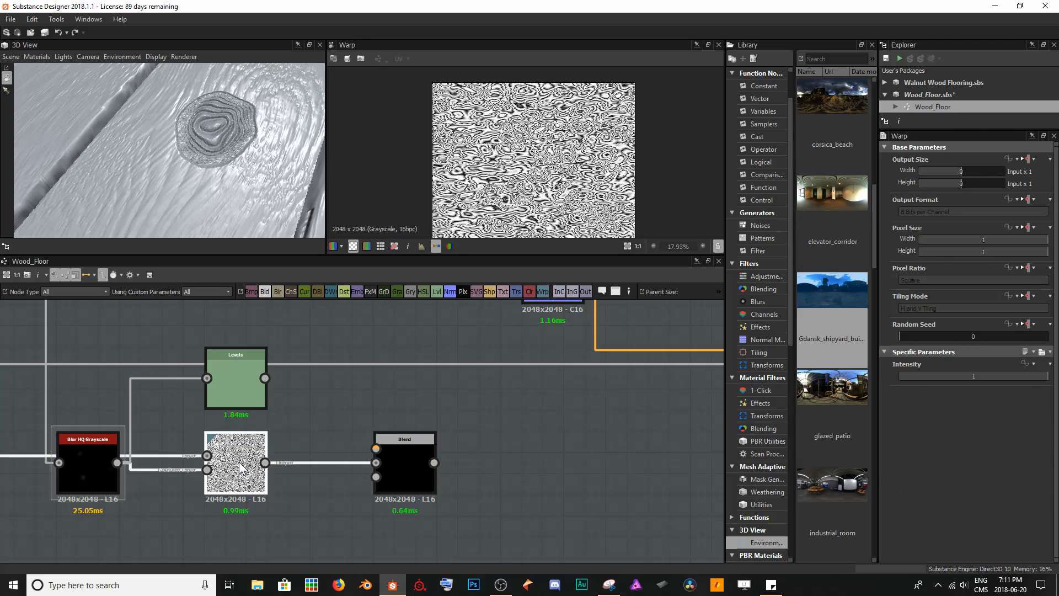
pyautogui.click(105, 463)
pyautogui.click(238, 458)
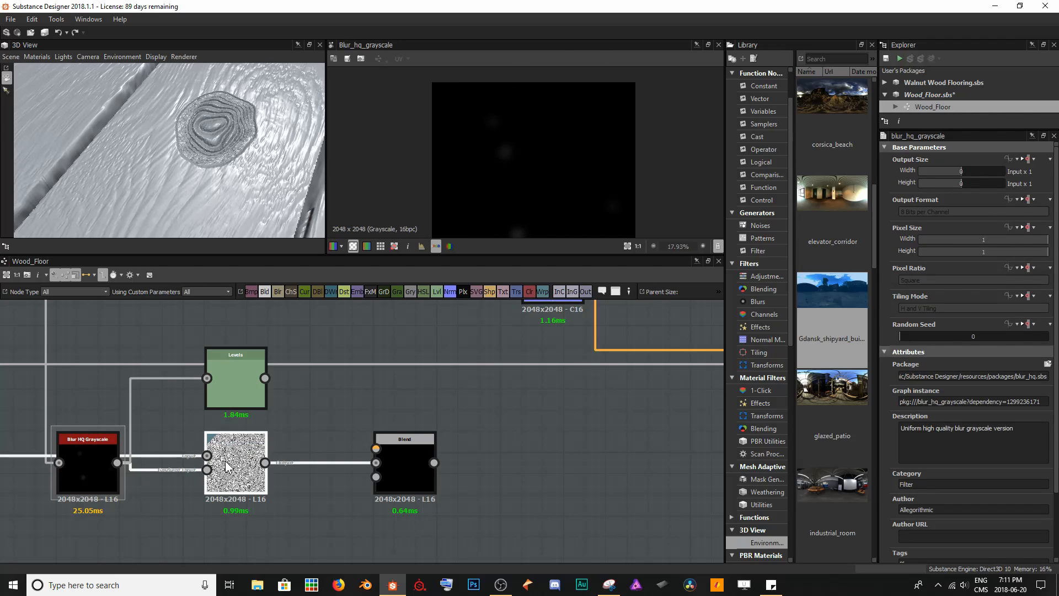
pyautogui.scroll(3, 527, 200)
pyautogui.scroll(6, 527, 201)
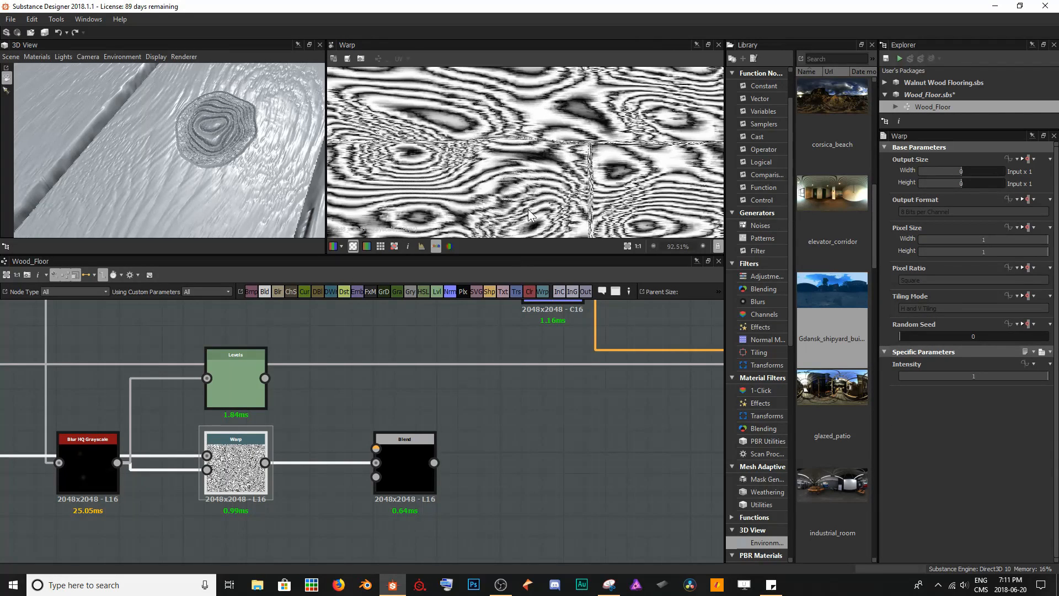
pyautogui.scroll(1, 495, 144)
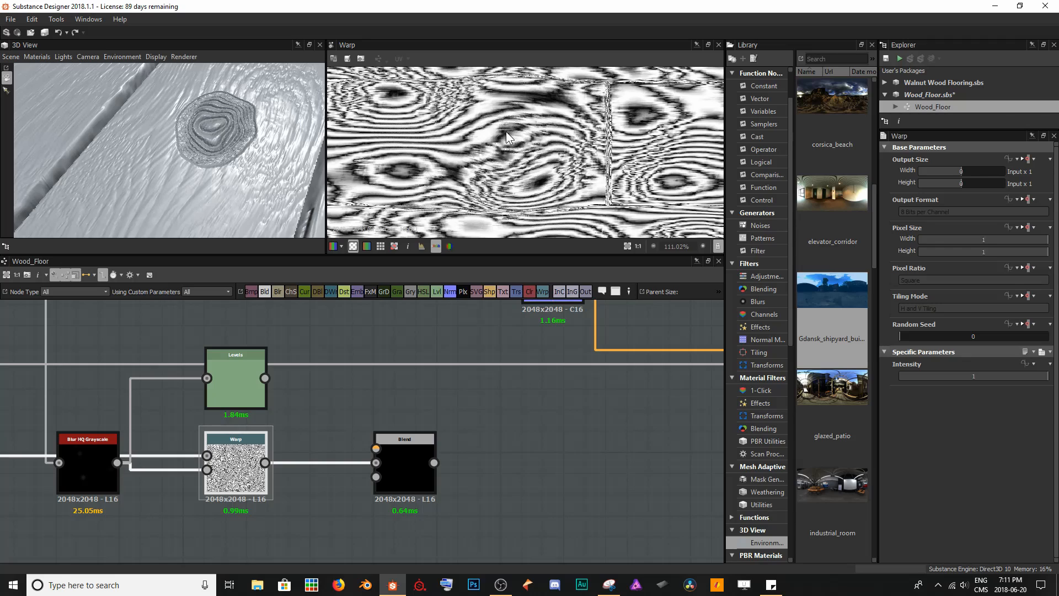
# Connect the Levels output to the Blend node's foreground and set the blending mode to Subtract
pyautogui.moveTo(265, 379); pyautogui.dragTo(386, 446)
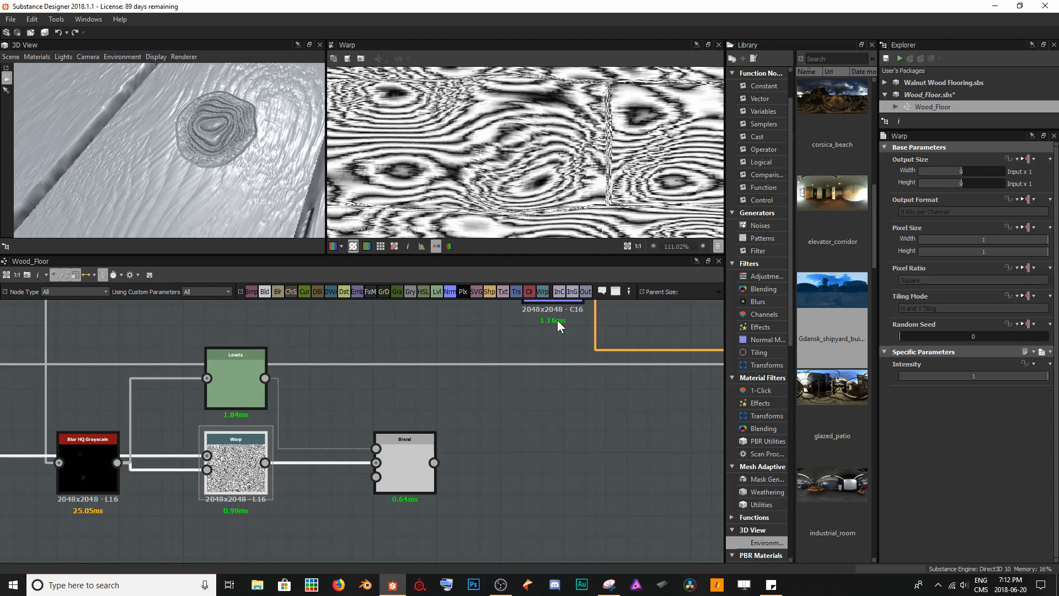
pyautogui.doubleClick(411, 471)
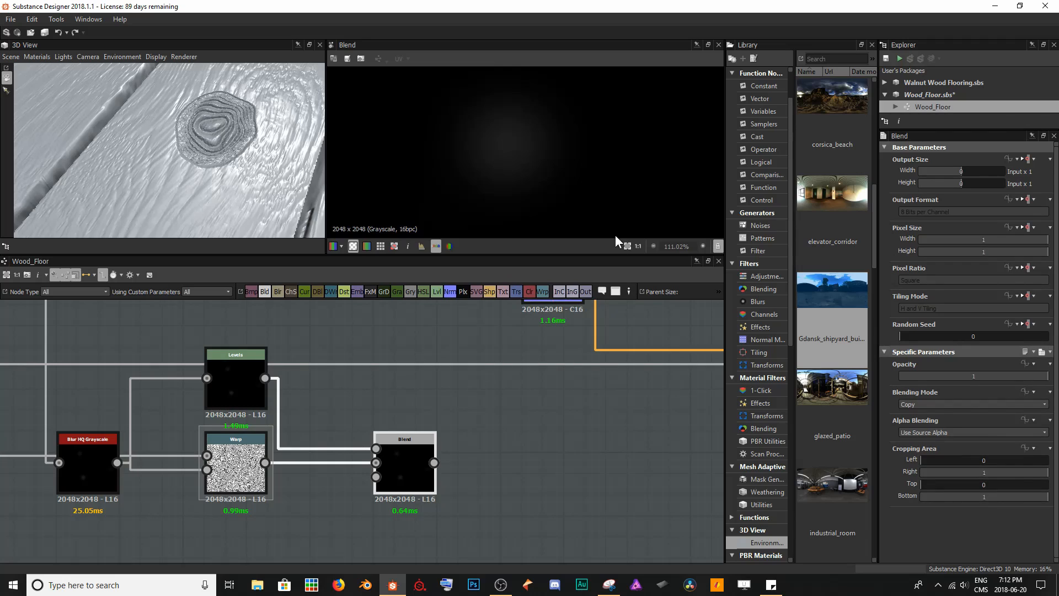
pyautogui.click(937, 406)
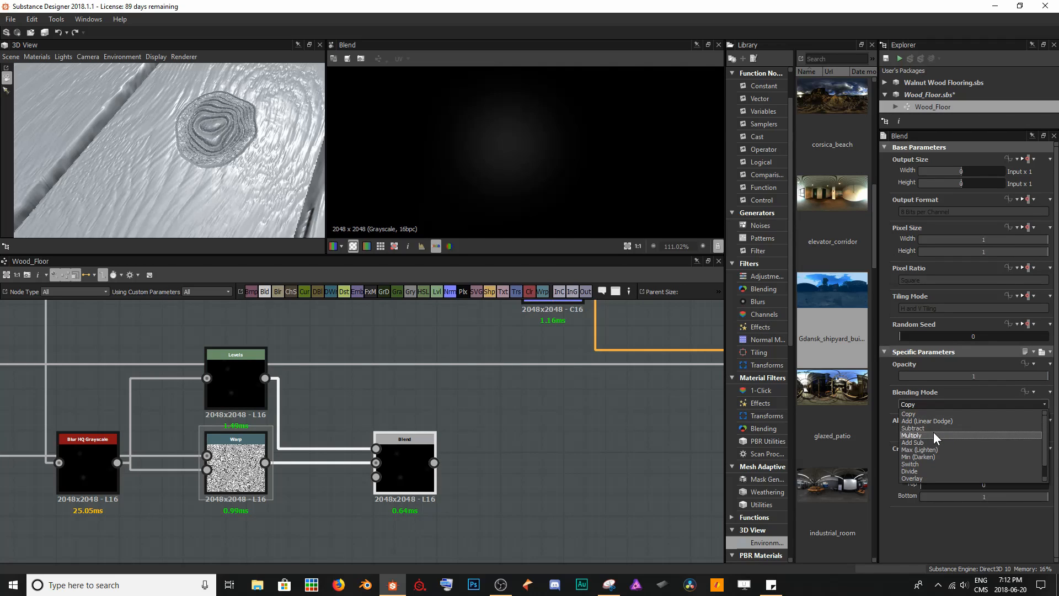
pyautogui.click(933, 428)
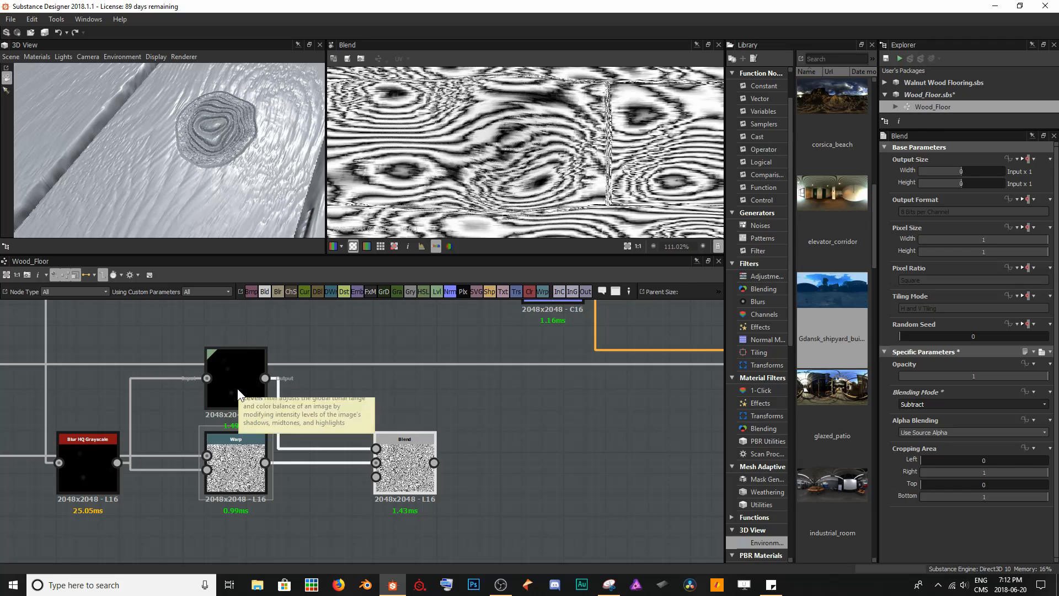
# Compare the Warp output with the subtracted Blend result around the knot in the 2D view
pyautogui.doubleClick(225, 473)
pyautogui.doubleClick(406, 474)
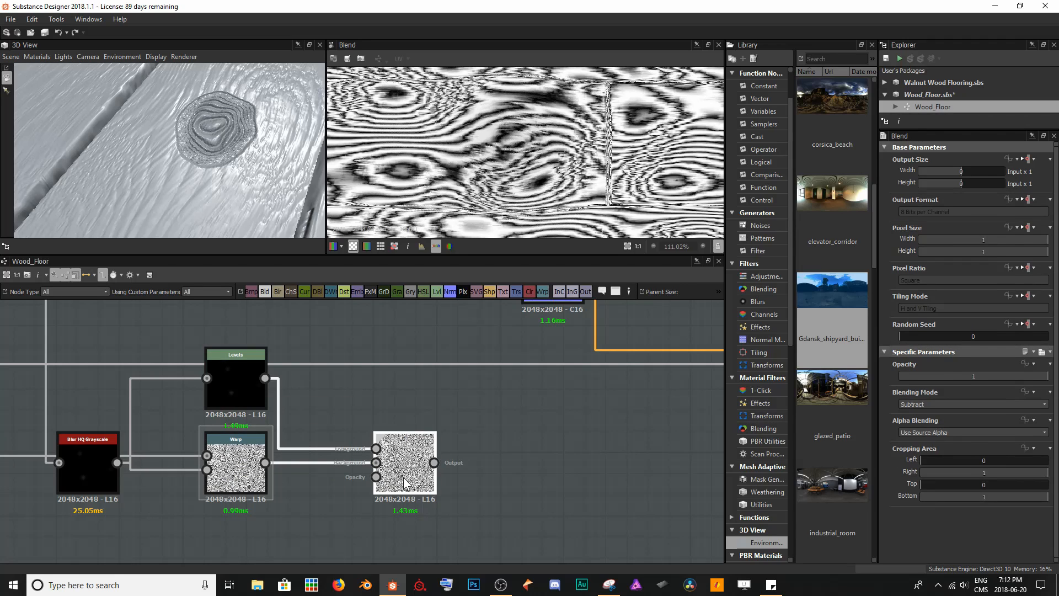
pyautogui.doubleClick(231, 474)
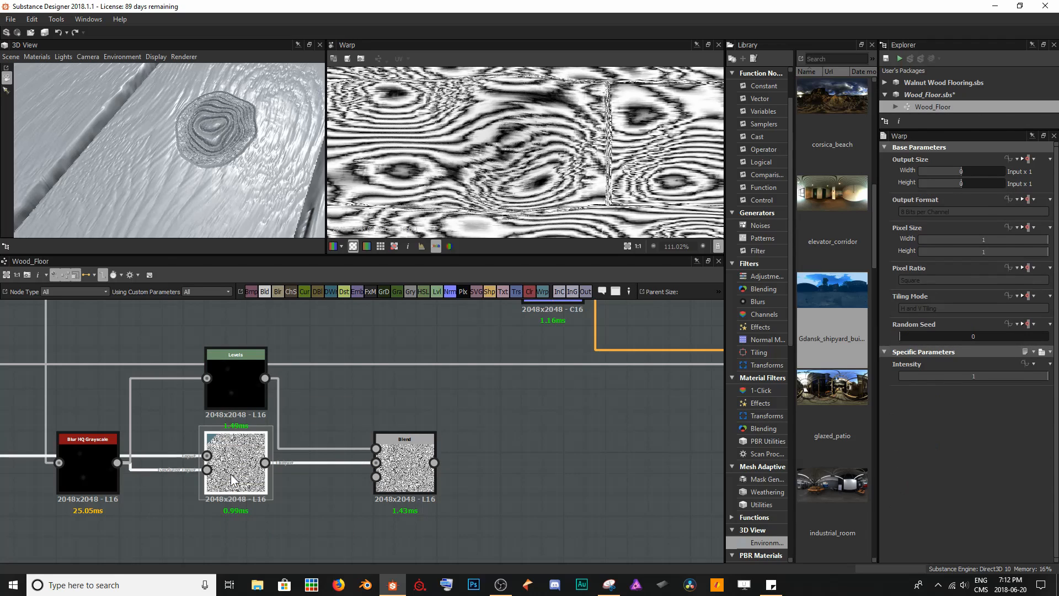
pyautogui.doubleClick(415, 468)
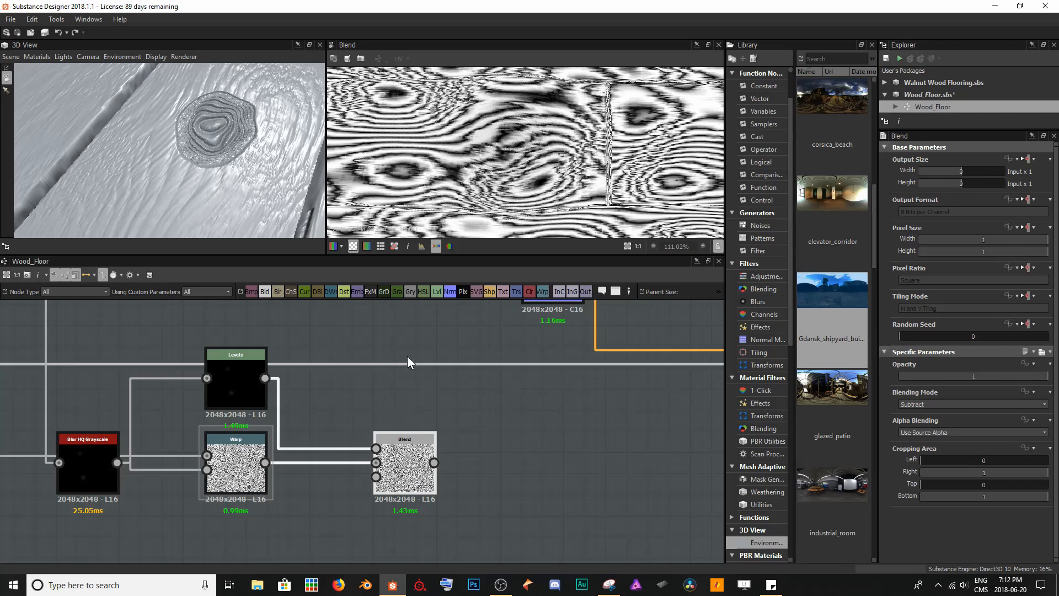
pyautogui.doubleClick(244, 488)
pyautogui.click(397, 472)
pyautogui.doubleClick(398, 472)
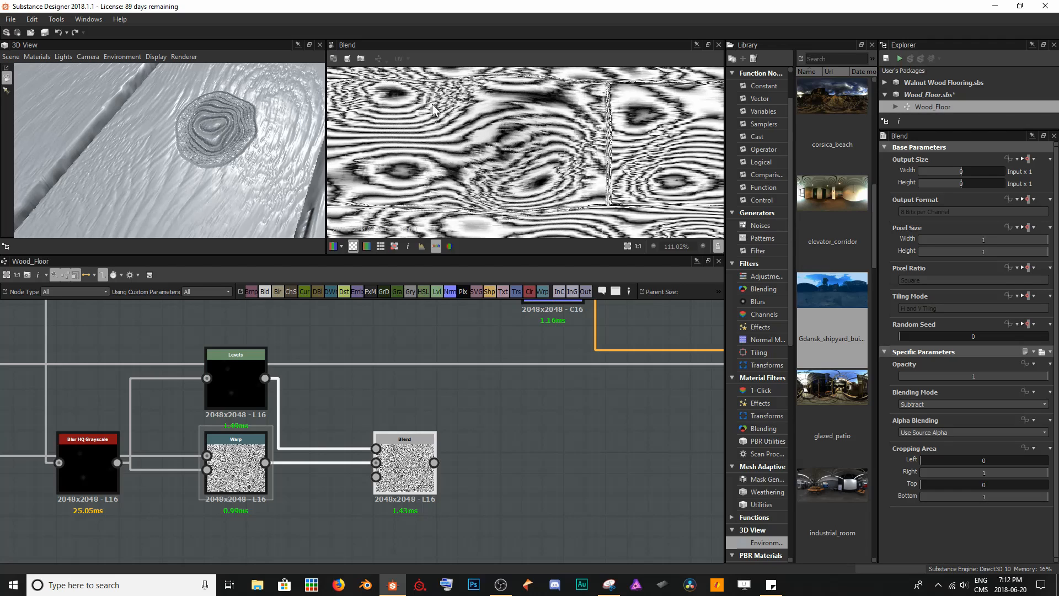
# Lower the Levels node's white input point close to the black point, checking the darkened knot areas in the Blend result
pyautogui.click(246, 403)
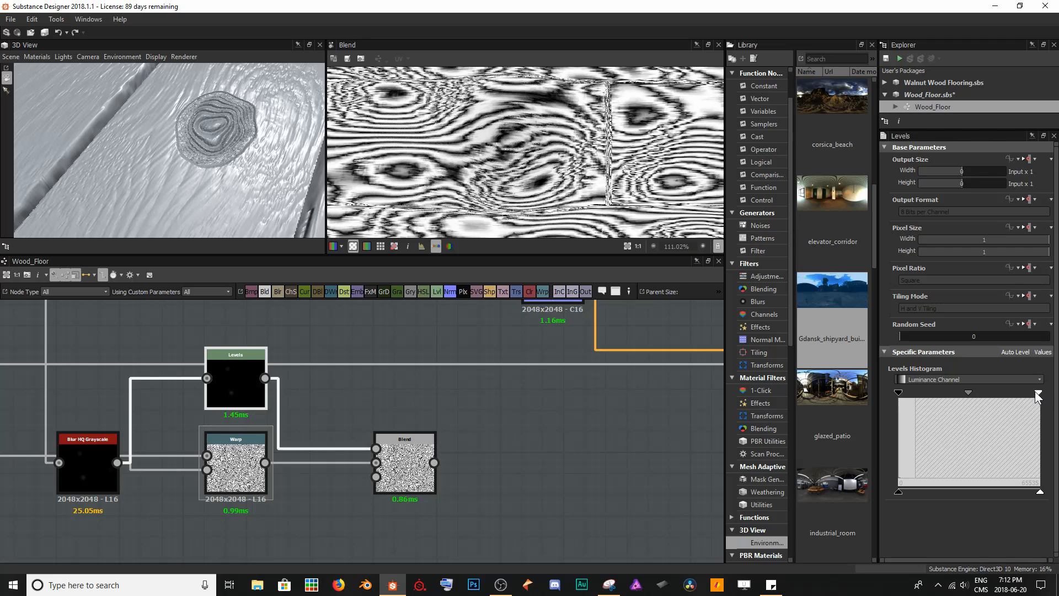
pyautogui.moveTo(1041, 393); pyautogui.dragTo(915, 416)
pyautogui.scroll(-8, 500, 141)
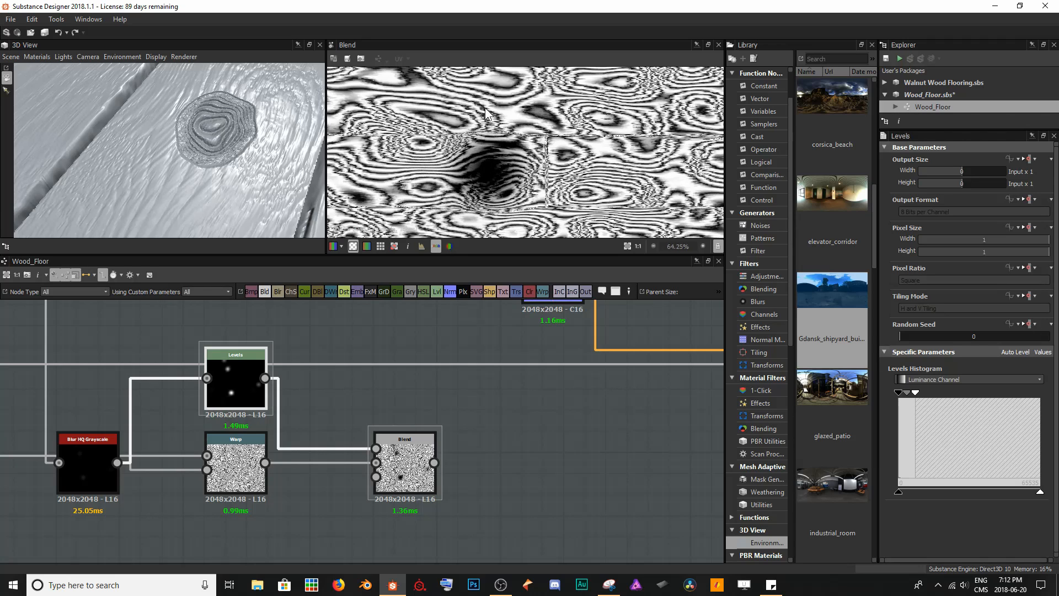
pyautogui.scroll(3, 448, 105)
pyautogui.moveTo(448, 103); pyautogui.dragTo(476, 198, button='middle')
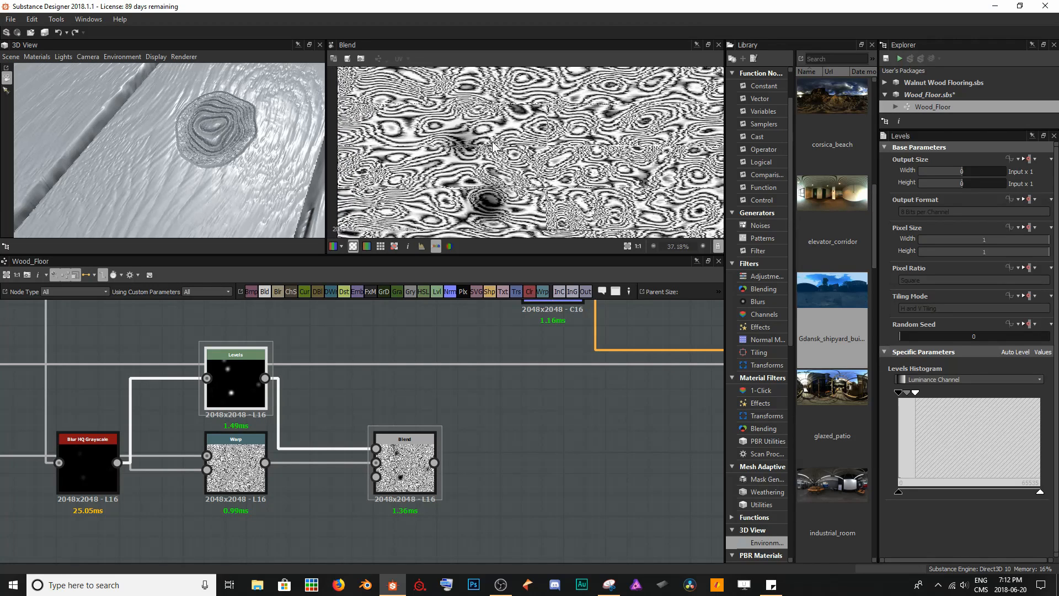
pyautogui.scroll(6, 531, 134)
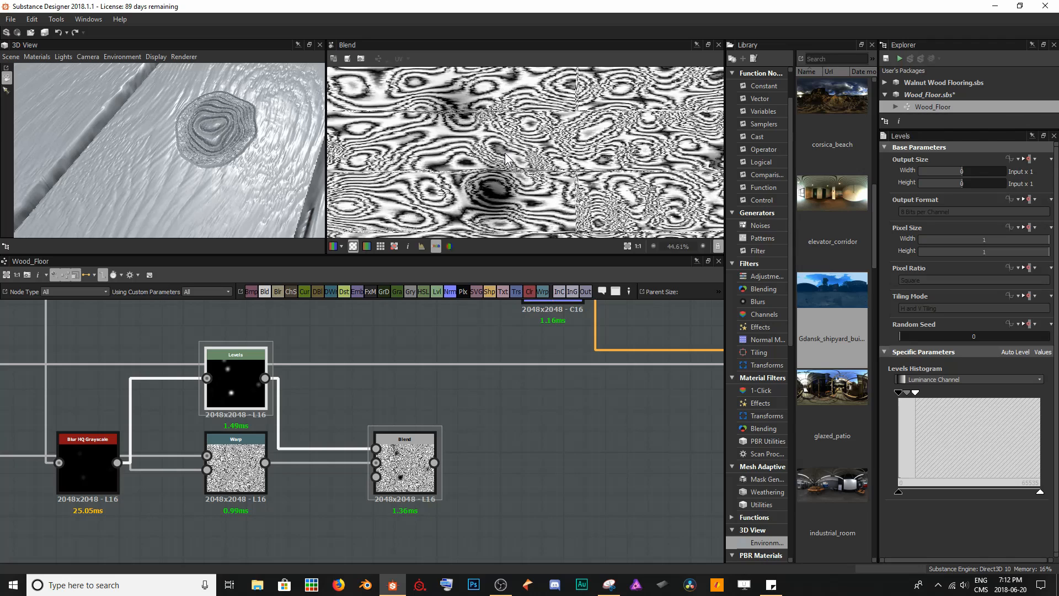
pyautogui.scroll(1, 531, 134)
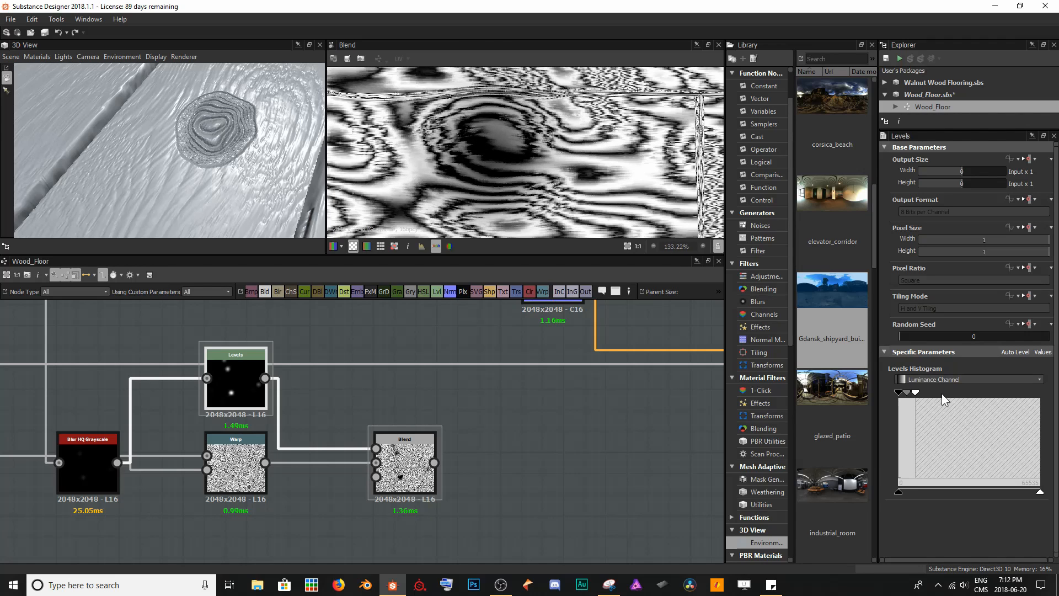
pyautogui.moveTo(920, 394); pyautogui.dragTo(909, 395)
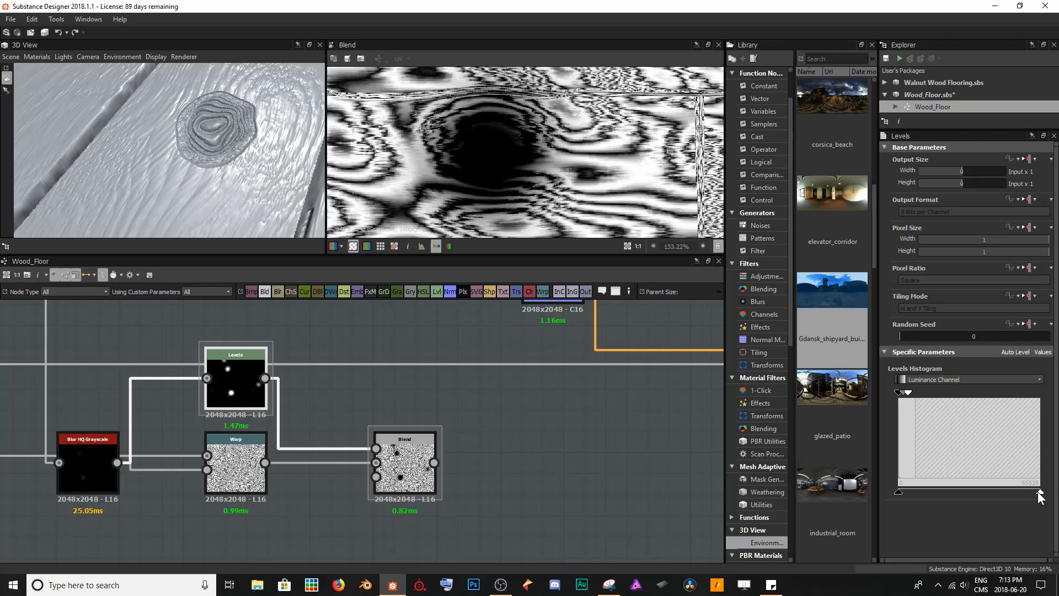
# Slightly lower the Levels node's white output and white input points, and save the package
pyautogui.moveTo(1040, 492); pyautogui.dragTo(1034, 493)
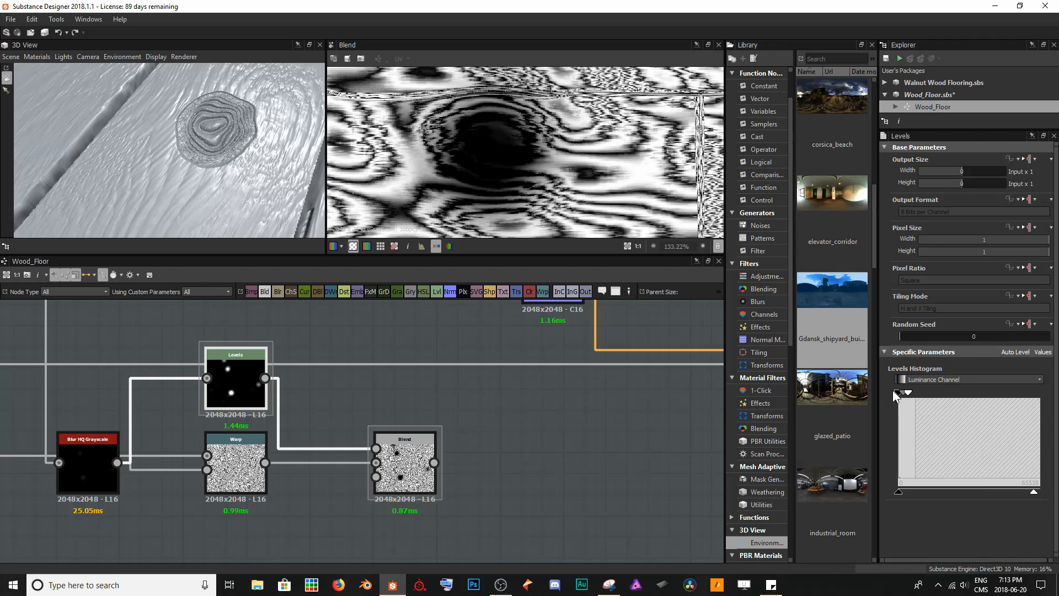
pyautogui.moveTo(909, 392); pyautogui.dragTo(906, 393)
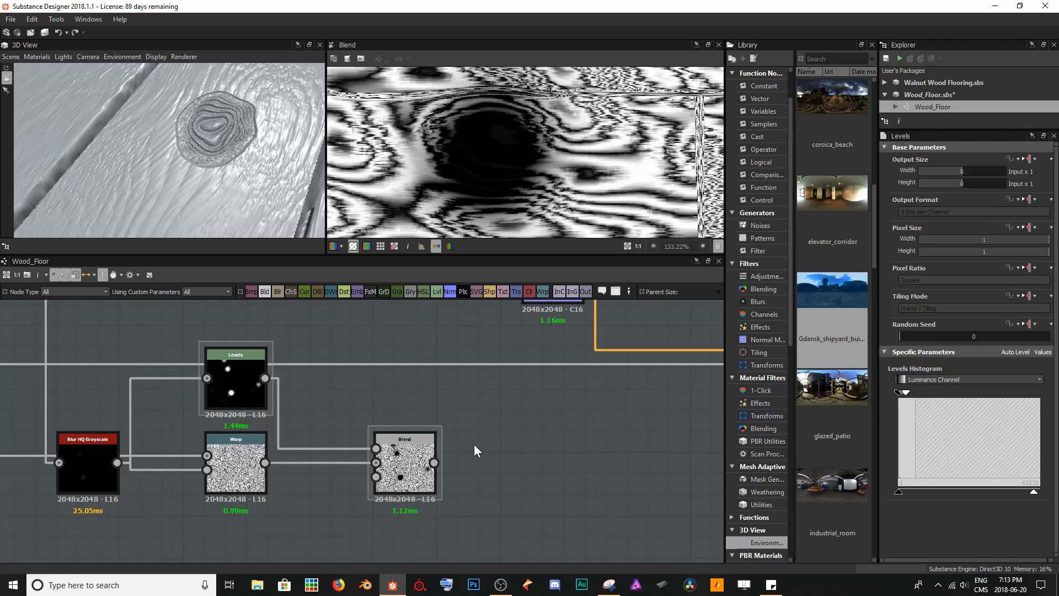
pyautogui.hotkey('ctrl', 's')
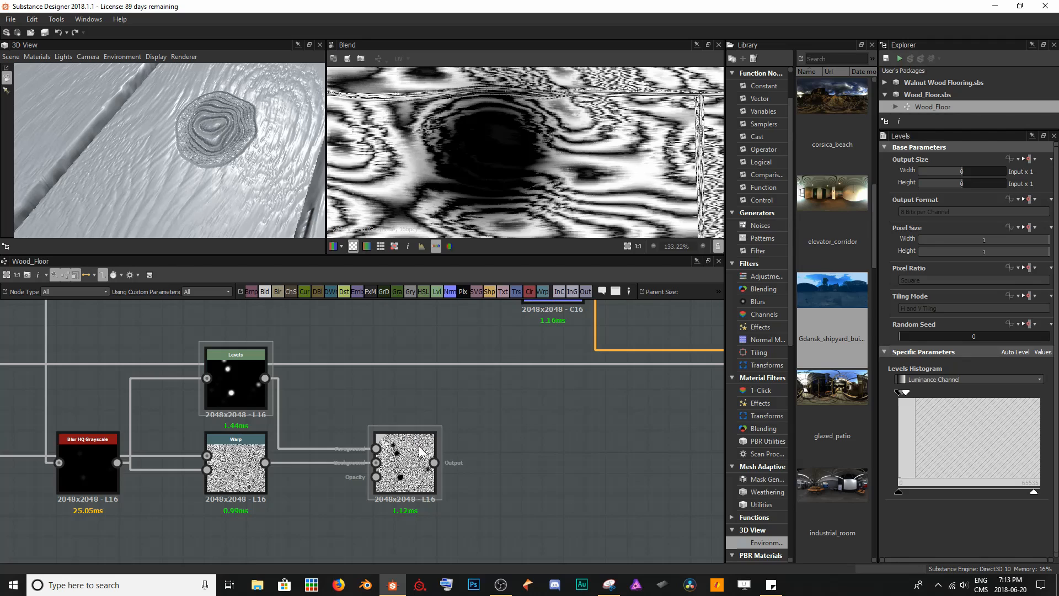
# Move the Subtract Blend node closer to the Warp node and add another Blend node fed by its output
pyautogui.moveTo(413, 462); pyautogui.dragTo(370, 462)
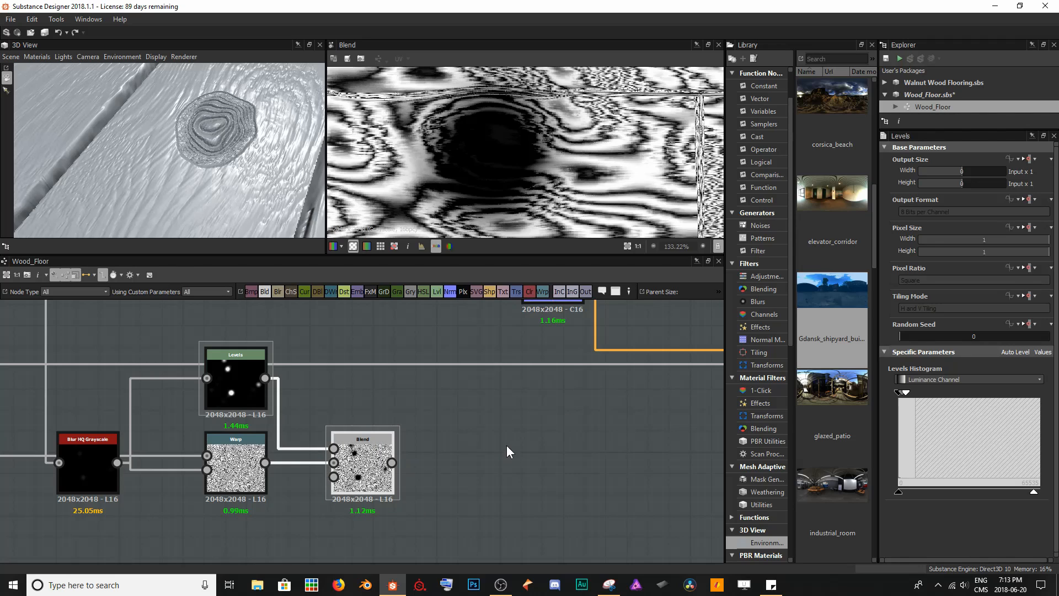
pyautogui.moveTo(485, 443); pyautogui.dragTo(442, 452, button='middle')
pyautogui.press('space')
pyautogui.write('b')
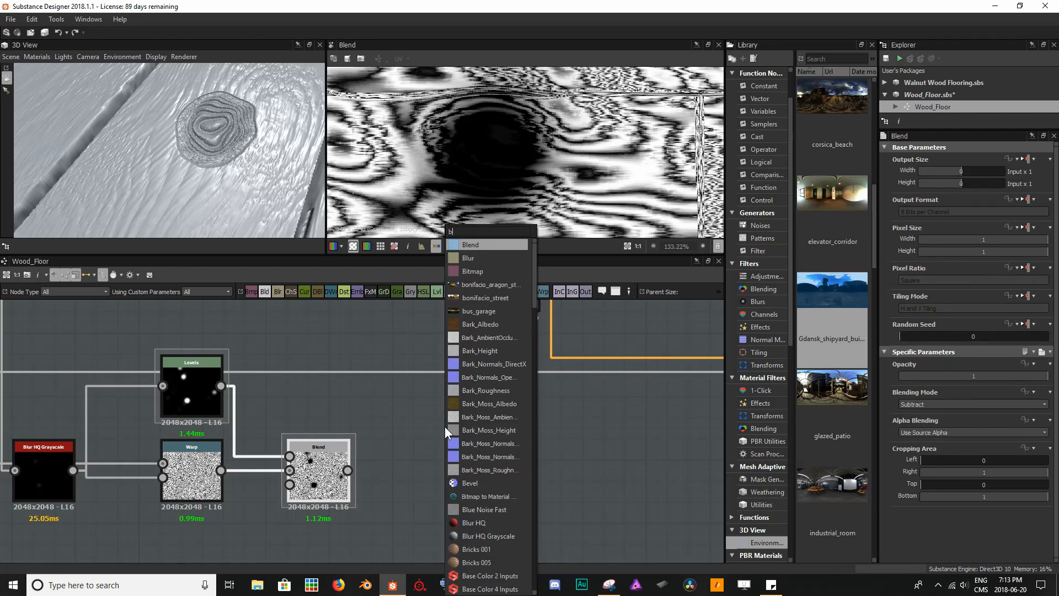
pyautogui.press('Return')
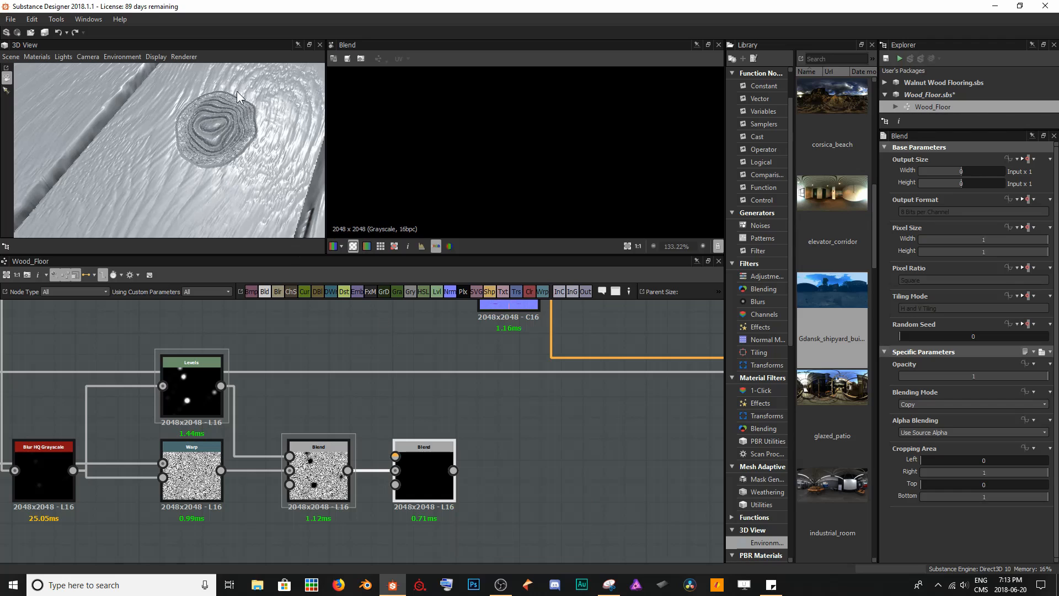
# Connect the knots' Directional Warp output to the new Blend node's foreground, after checking the subtracted Blend result
pyautogui.moveTo(383, 361); pyautogui.dragTo(383, 374, button='middle')
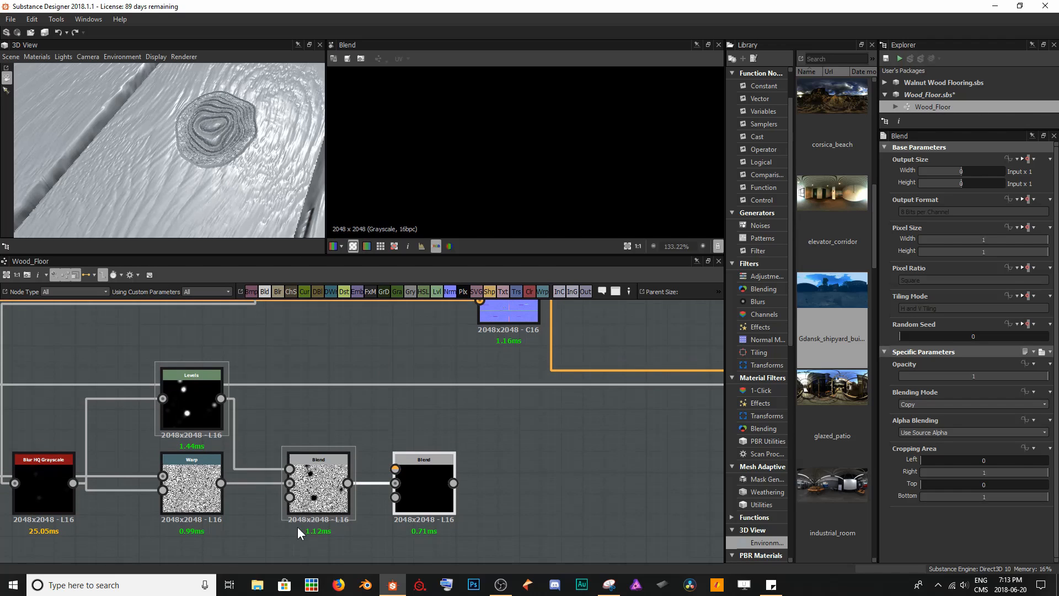
pyautogui.doubleClick(320, 488)
pyautogui.scroll(-6, 515, 153)
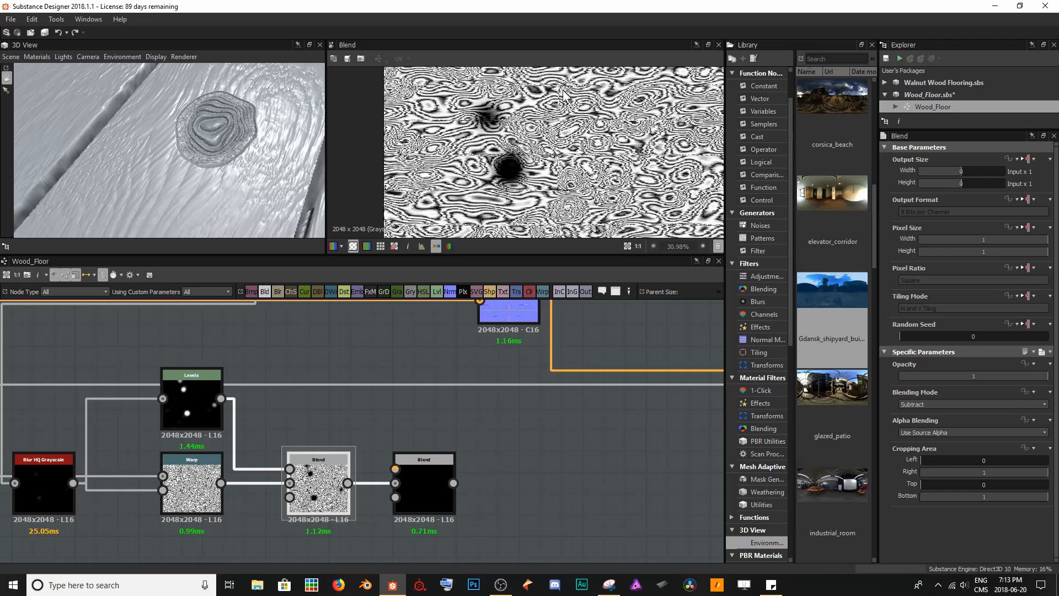
pyautogui.moveTo(634, 127); pyautogui.dragTo(619, 136, button='middle')
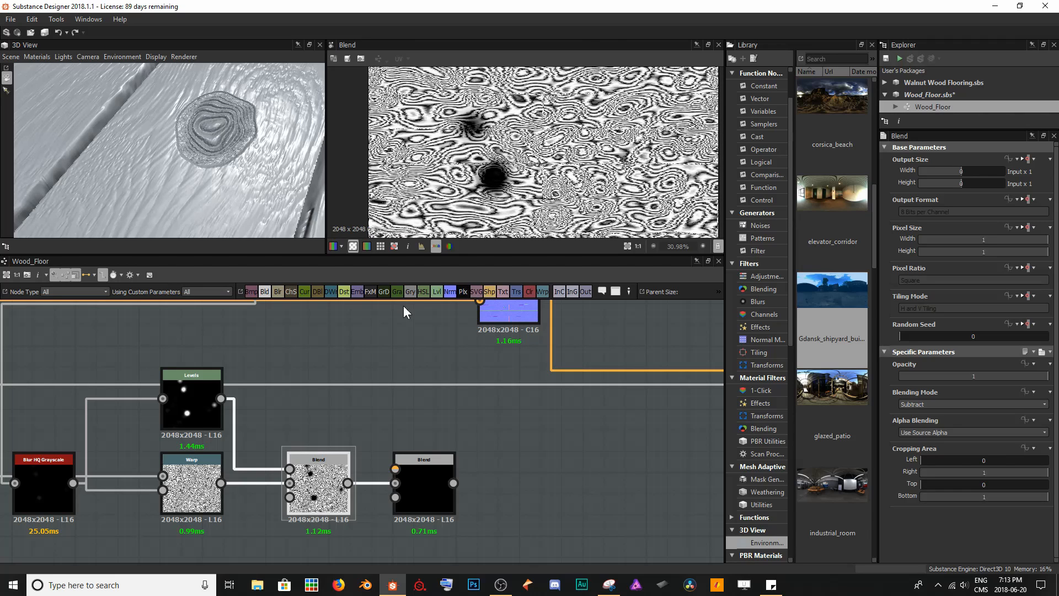
pyautogui.scroll(-5, 417, 395)
pyautogui.moveTo(400, 398); pyautogui.dragTo(327, 443, button='middle')
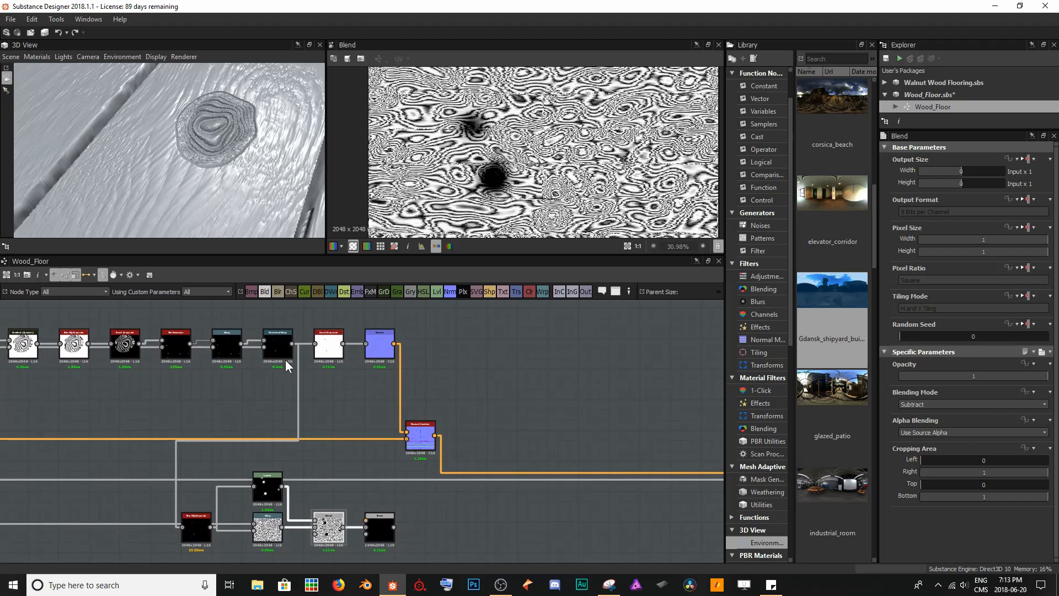
pyautogui.click(283, 347)
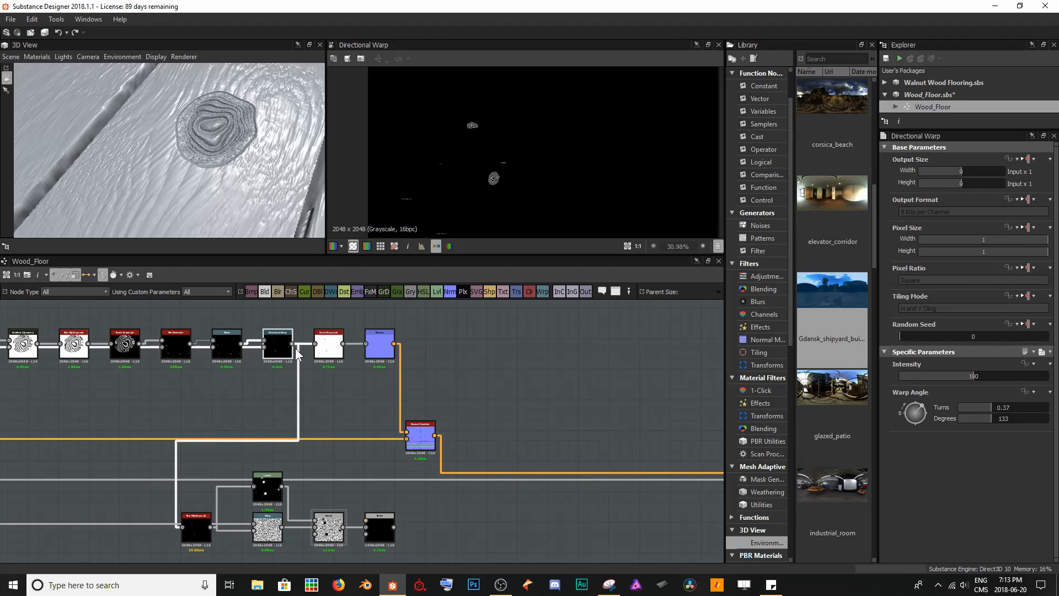
pyautogui.moveTo(292, 344); pyautogui.dragTo(369, 519)
pyautogui.scroll(6, 406, 534)
pyautogui.moveTo(413, 520); pyautogui.dragTo(450, 462, button='middle')
pyautogui.scroll(3, 407, 442)
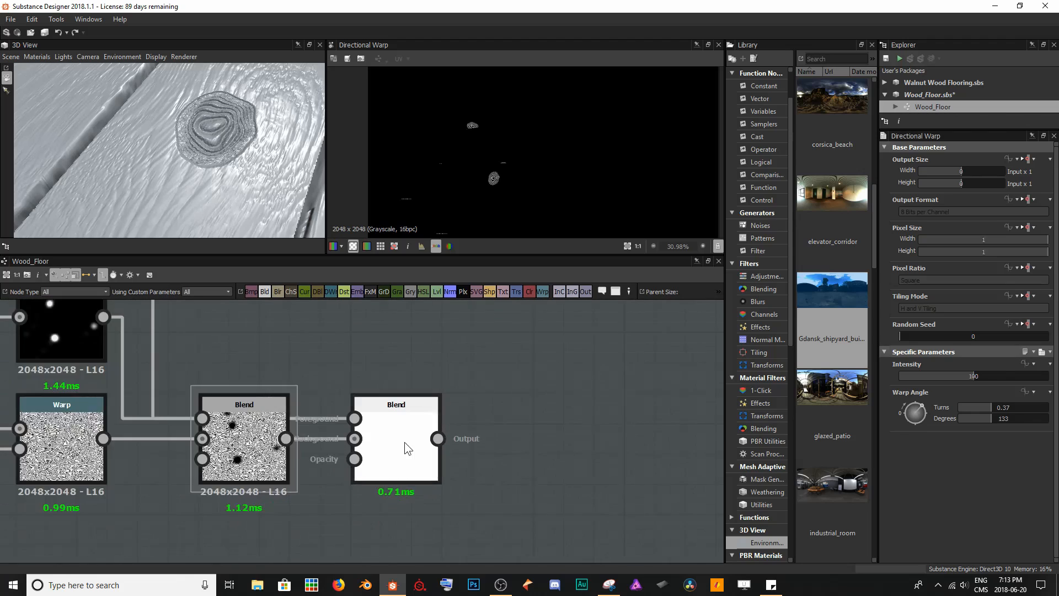
# Set the new Blend node's blending mode to Screen and check the knot rings up close
pyautogui.click(395, 432)
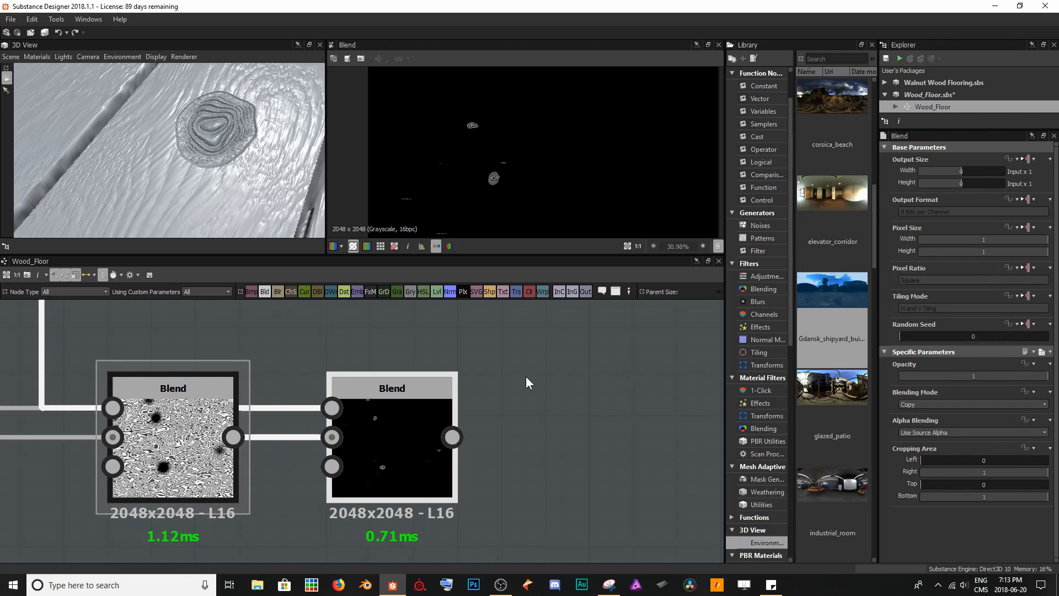
pyautogui.click(941, 404)
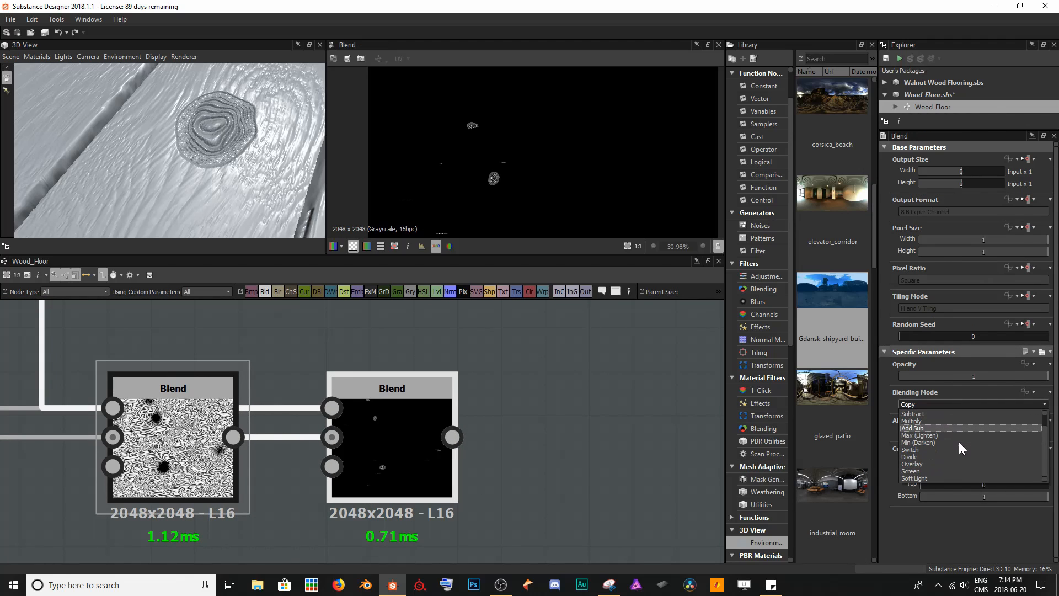
pyautogui.click(925, 472)
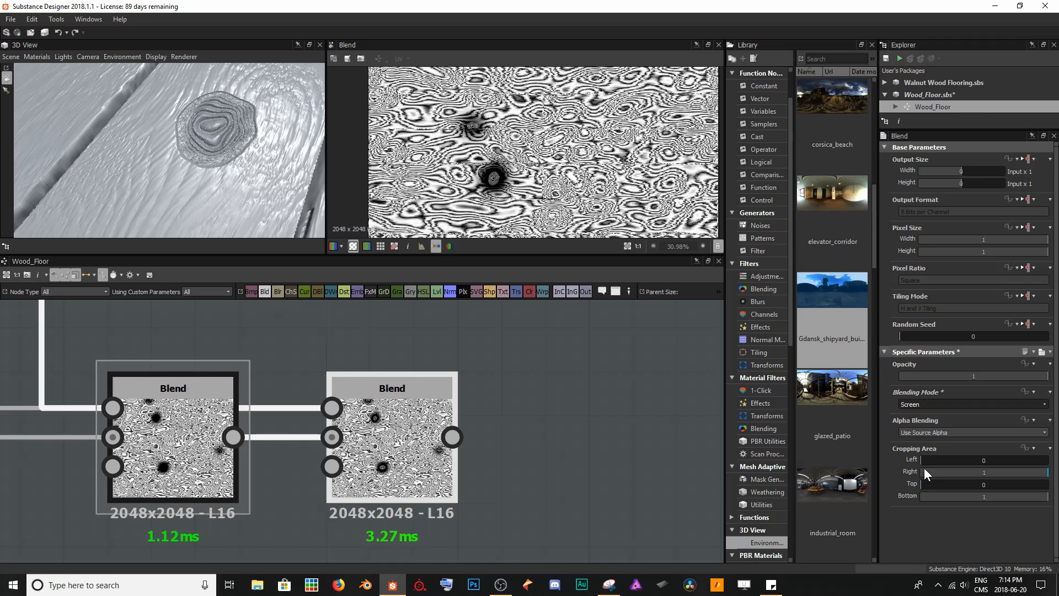
pyautogui.scroll(8, 483, 200)
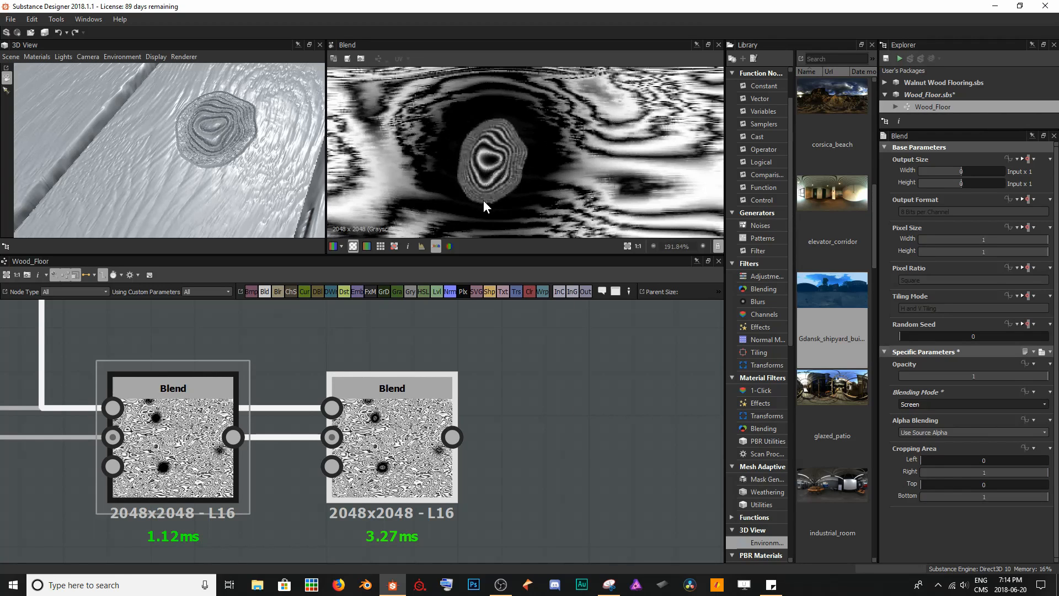
# Compare the Directional Warp output with the Screen Blend result and set the Blend's opacity to 0.73
pyautogui.doubleClick(331, 408)
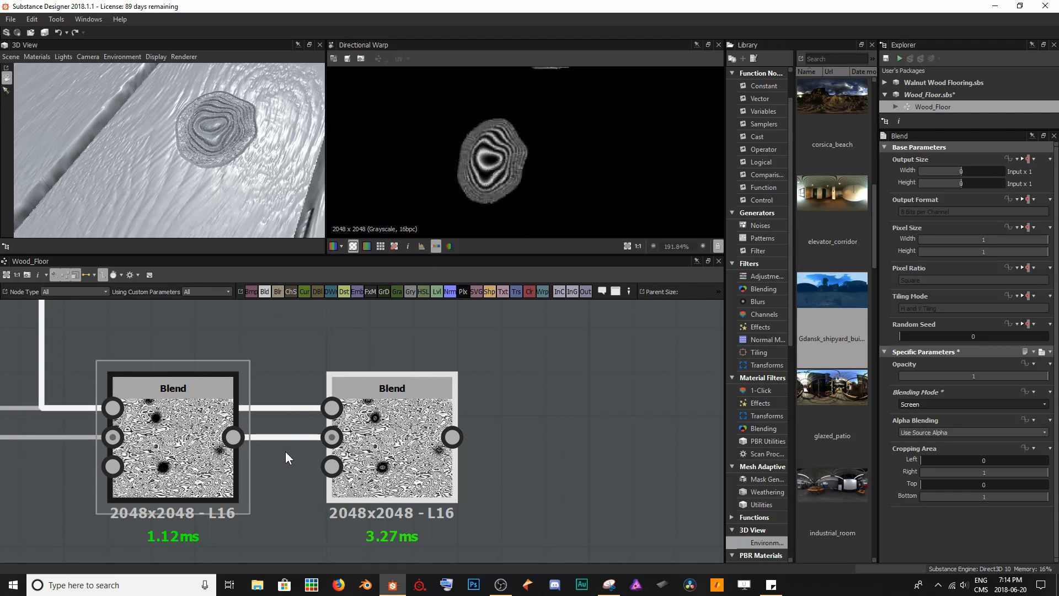
pyautogui.doubleClick(388, 439)
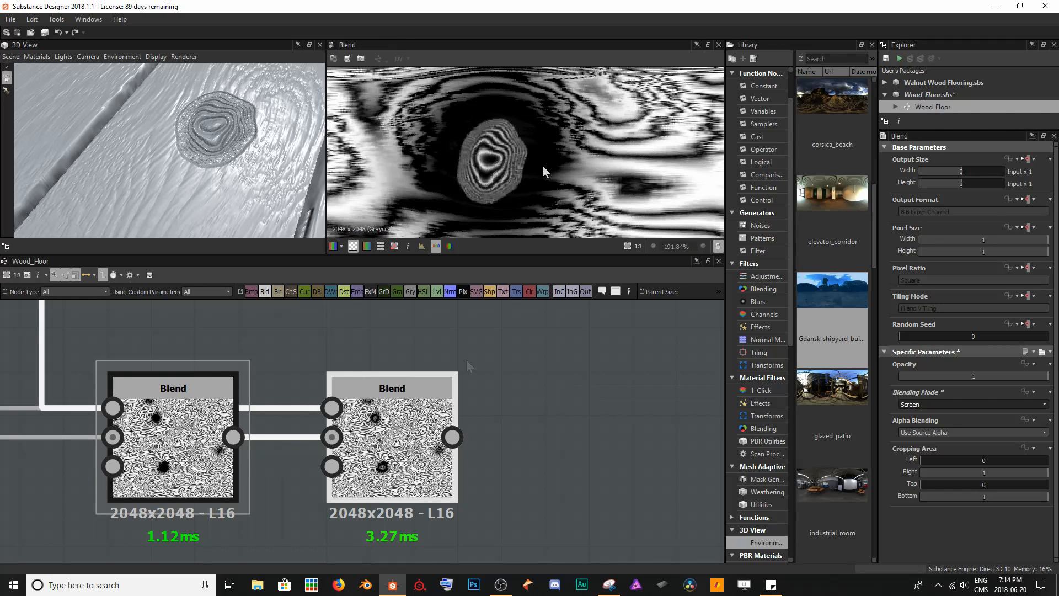
pyautogui.moveTo(1045, 378); pyautogui.dragTo(1007, 378)
# Raise the Levels node's black and white input points slightly, checking the dark ring around the knots in the Screen Blend result
pyautogui.moveTo(183, 432); pyautogui.dragTo(448, 446, button='middle')
pyautogui.scroll(-2, 448, 446)
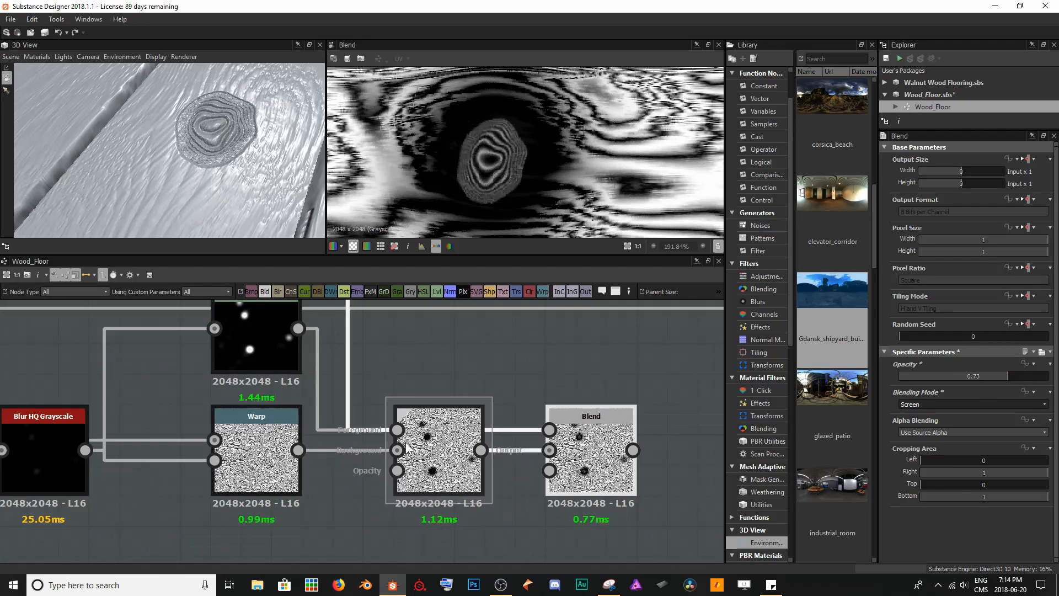
pyautogui.moveTo(293, 390); pyautogui.dragTo(286, 403, button='middle')
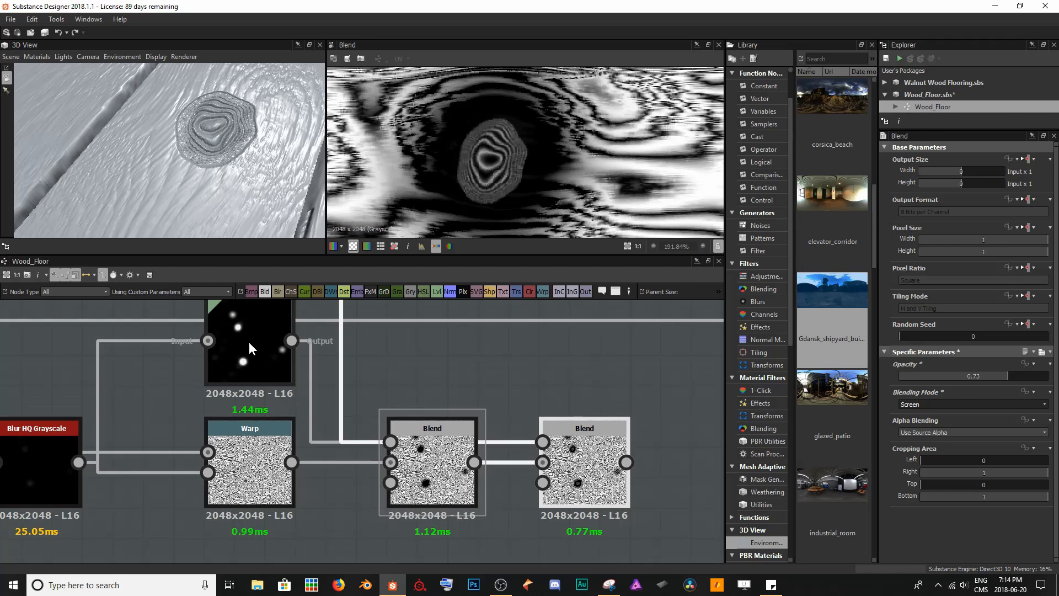
pyautogui.scroll(-2, 479, 121)
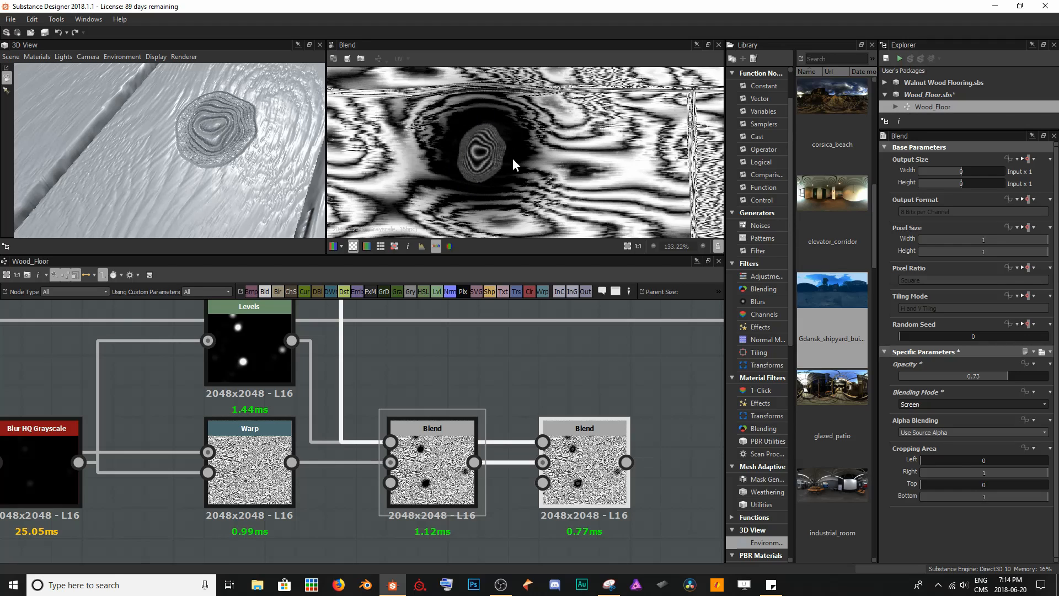
pyautogui.click(248, 380)
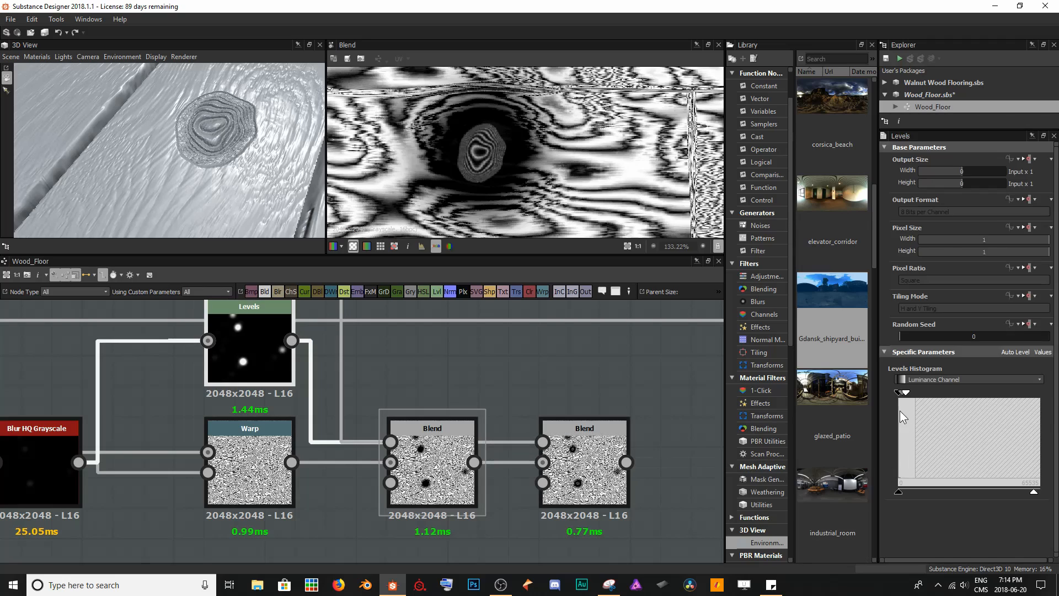
pyautogui.moveTo(899, 395); pyautogui.dragTo(902, 397)
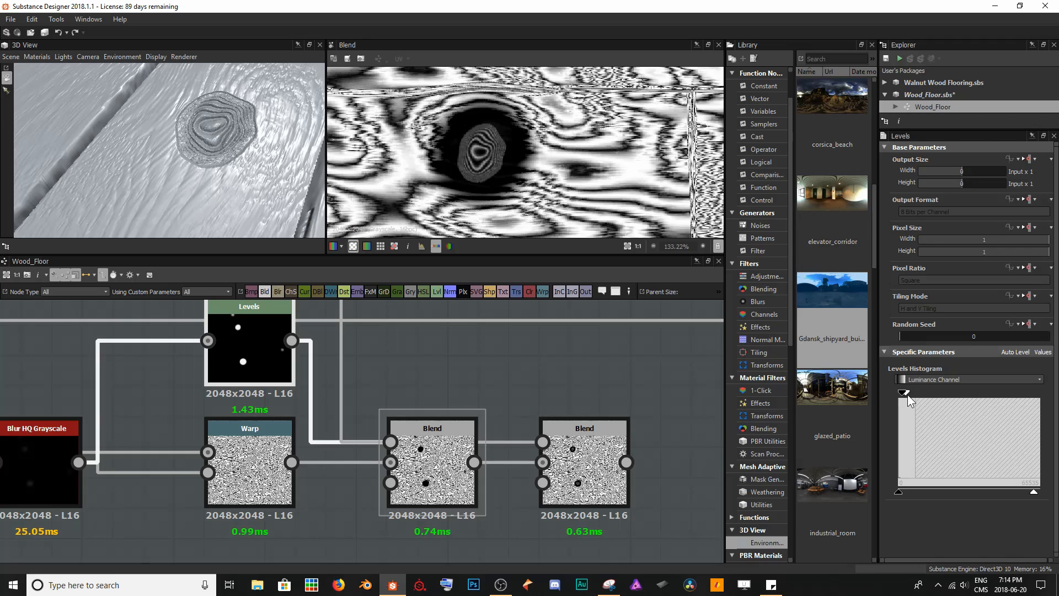
pyautogui.moveTo(908, 395); pyautogui.dragTo(908, 395)
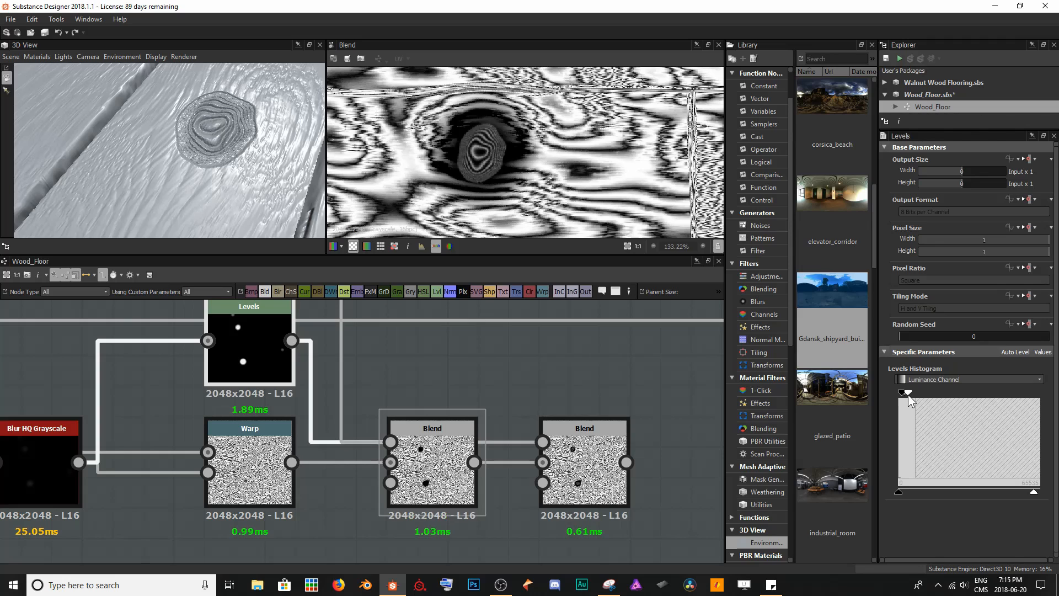
pyautogui.scroll(-9, 528, 146)
pyautogui.moveTo(528, 124); pyautogui.dragTo(525, 166, button='middle')
pyautogui.scroll(6, 556, 212)
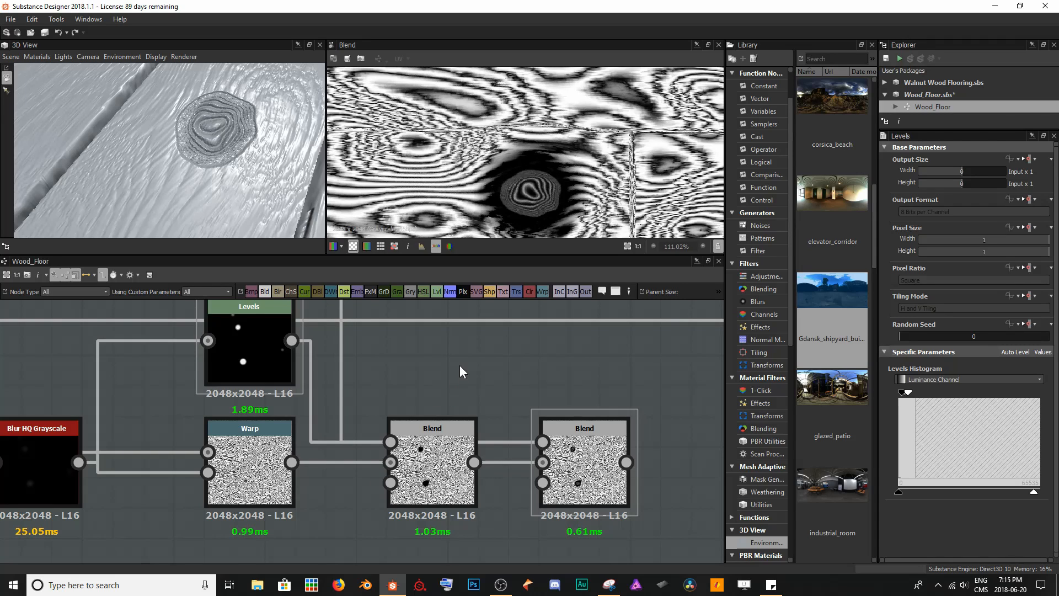
# Delete the Normal Combine node after the Wood Warping frame and the Normal node inside that frame
pyautogui.click(590, 430)
pyautogui.moveTo(611, 395); pyautogui.dragTo(610, 395, button='middle')
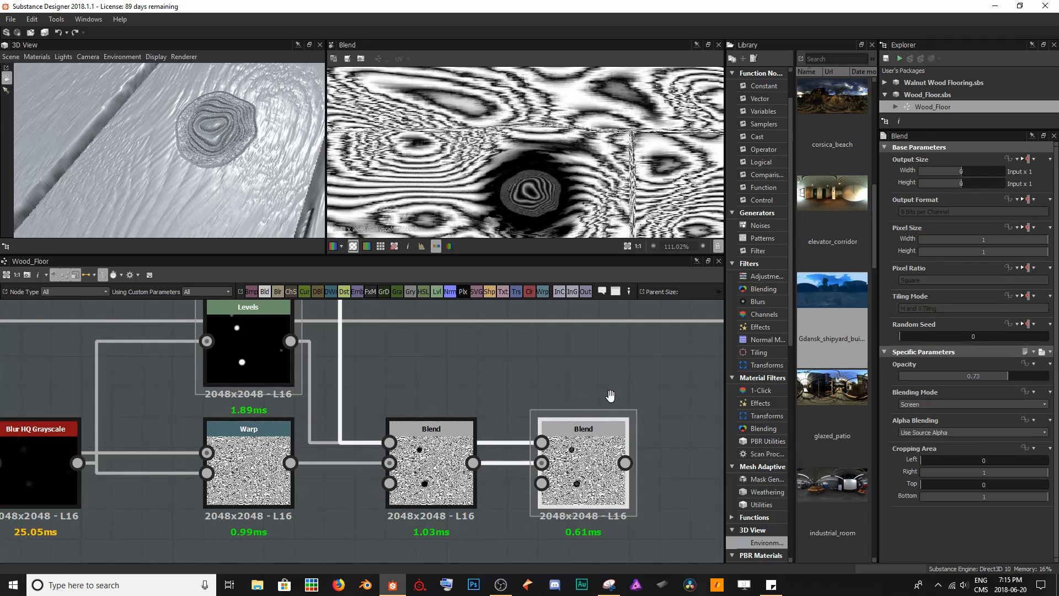
pyautogui.scroll(-5, 359, 376)
pyautogui.scroll(-3, 415, 455)
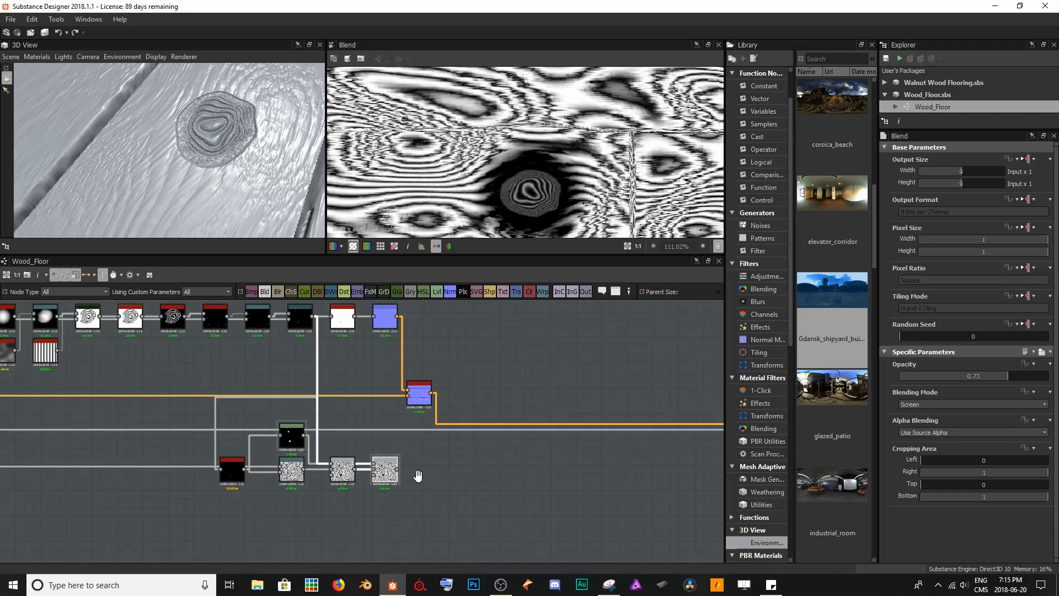
pyautogui.moveTo(418, 475); pyautogui.dragTo(511, 471, button='middle')
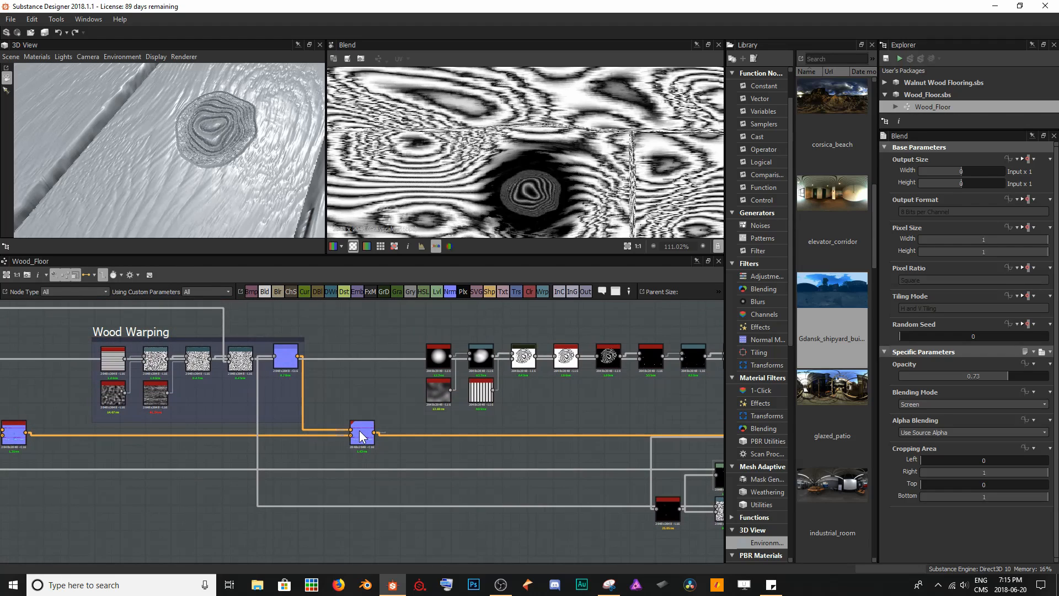
pyautogui.click(360, 431)
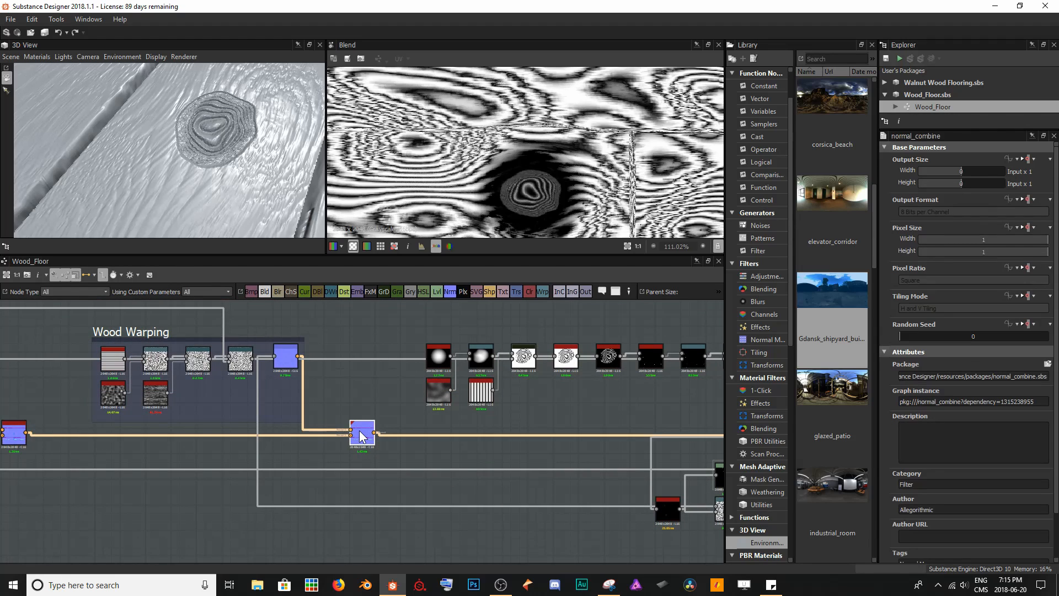
pyautogui.press('Delete')
pyautogui.click(287, 364)
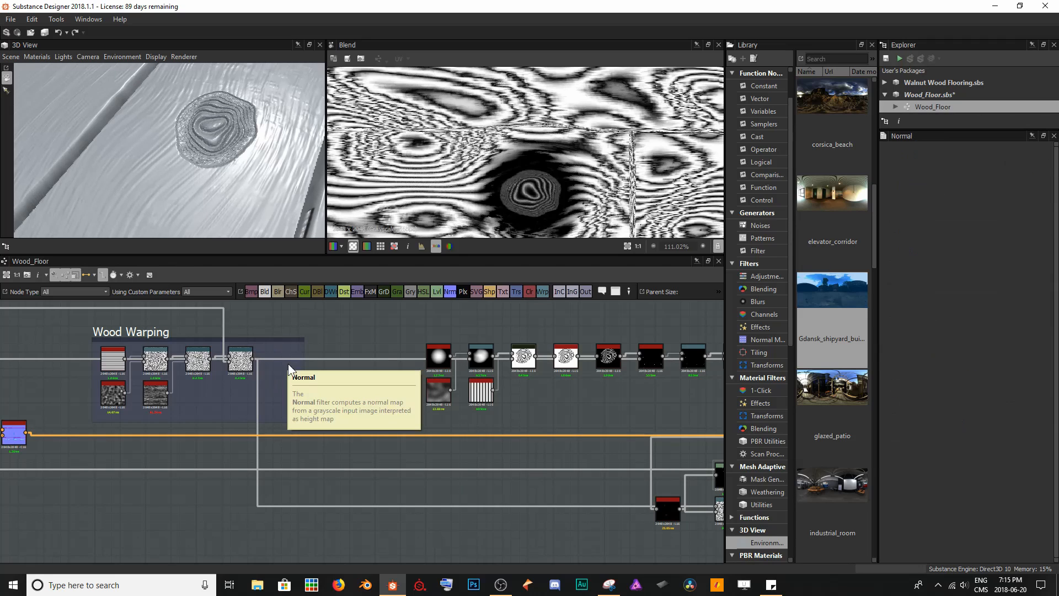
pyautogui.press('Delete')
# Check the last Normal Combine result, then add a Normal node fed by the Screen Blend of wood grain and knots
pyautogui.scroll(-2, 243, 395)
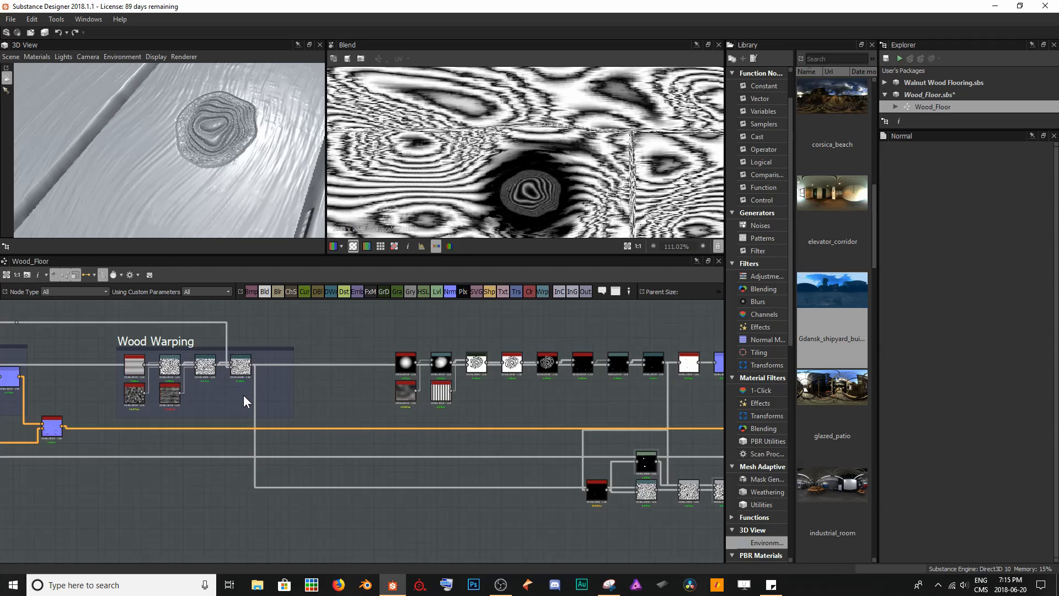
pyautogui.moveTo(396, 405); pyautogui.dragTo(329, 391, button='middle')
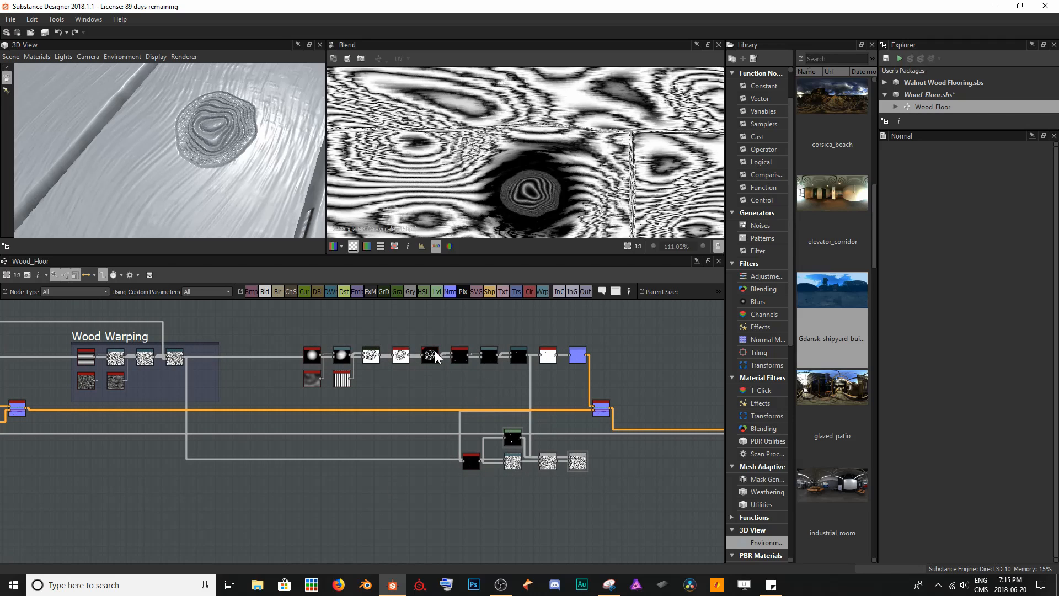
pyautogui.moveTo(626, 466); pyautogui.dragTo(425, 474, button='middle')
pyautogui.scroll(2, 386, 473)
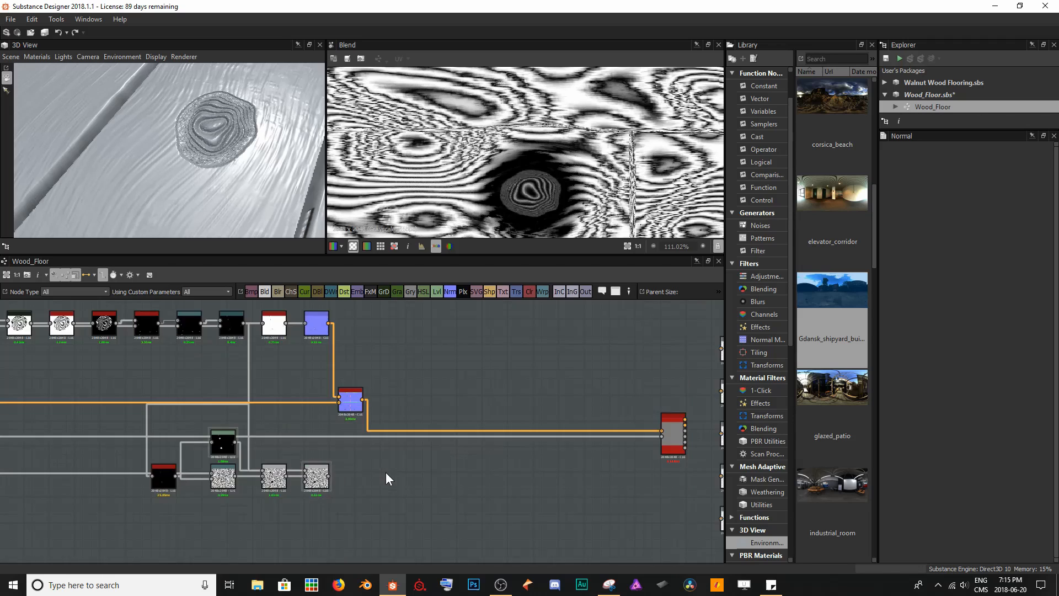
pyautogui.doubleClick(356, 404)
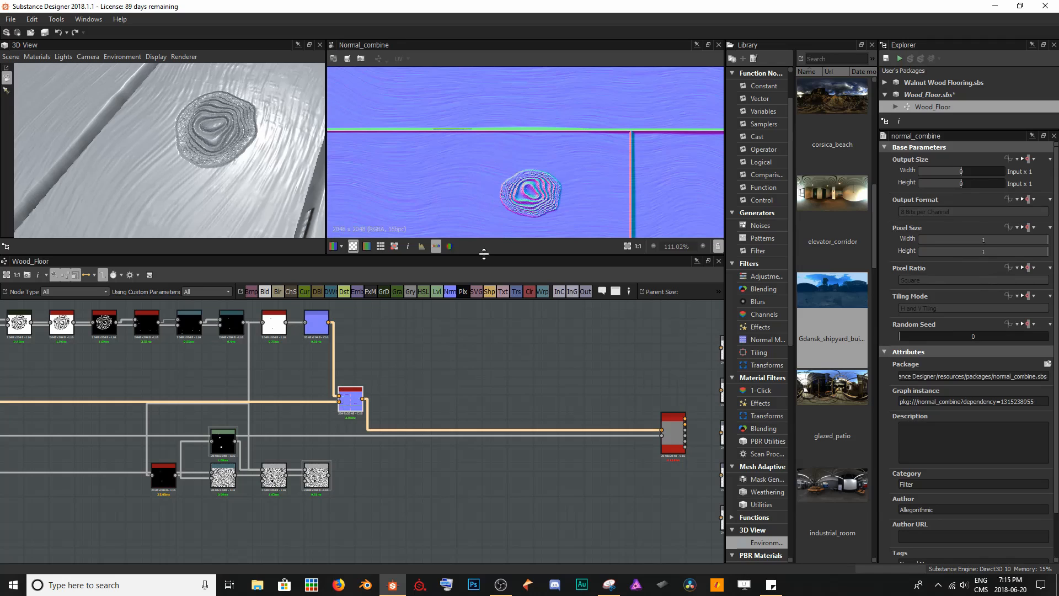
pyautogui.click(317, 476)
pyautogui.press('space')
pyautogui.write('nor')
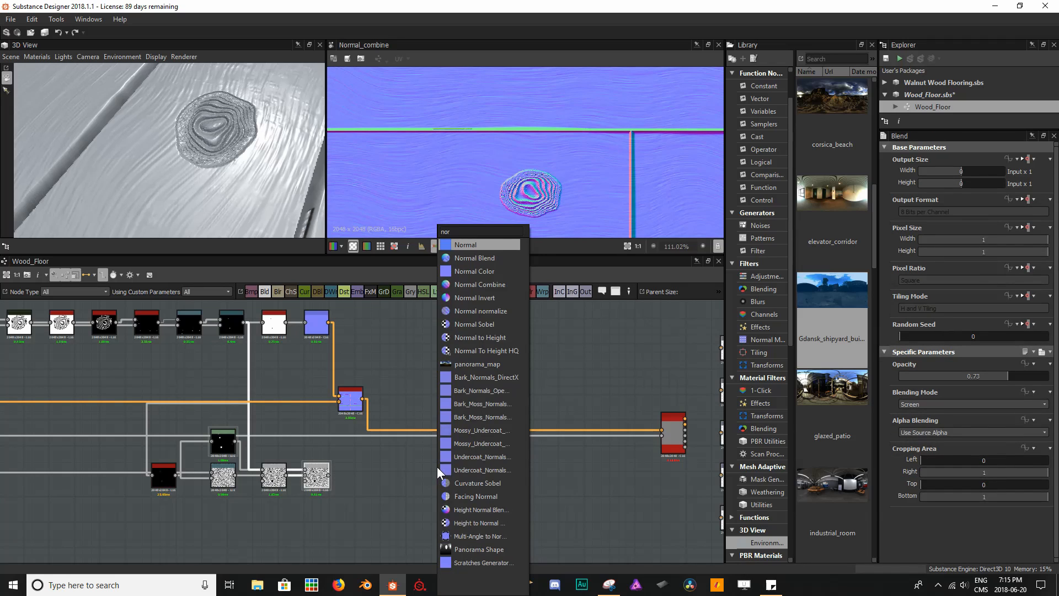
pyautogui.press('Return')
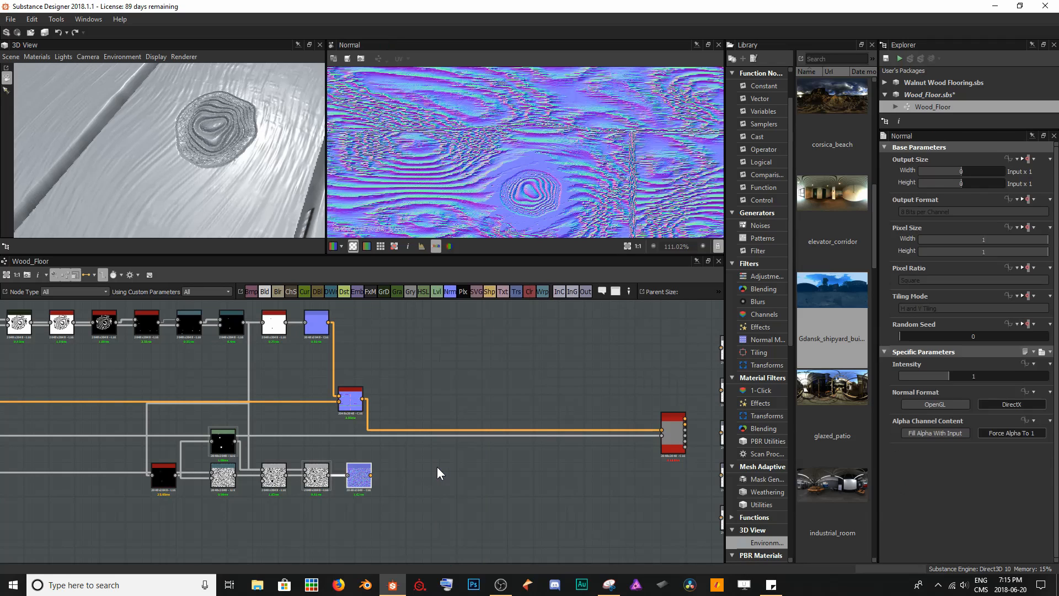
# Replace the old knot Normal node with the new Normal node as the first input of the Normal Combine, spacing the nodes out
pyautogui.moveTo(346, 401); pyautogui.dragTo(445, 401)
pyautogui.click(319, 331)
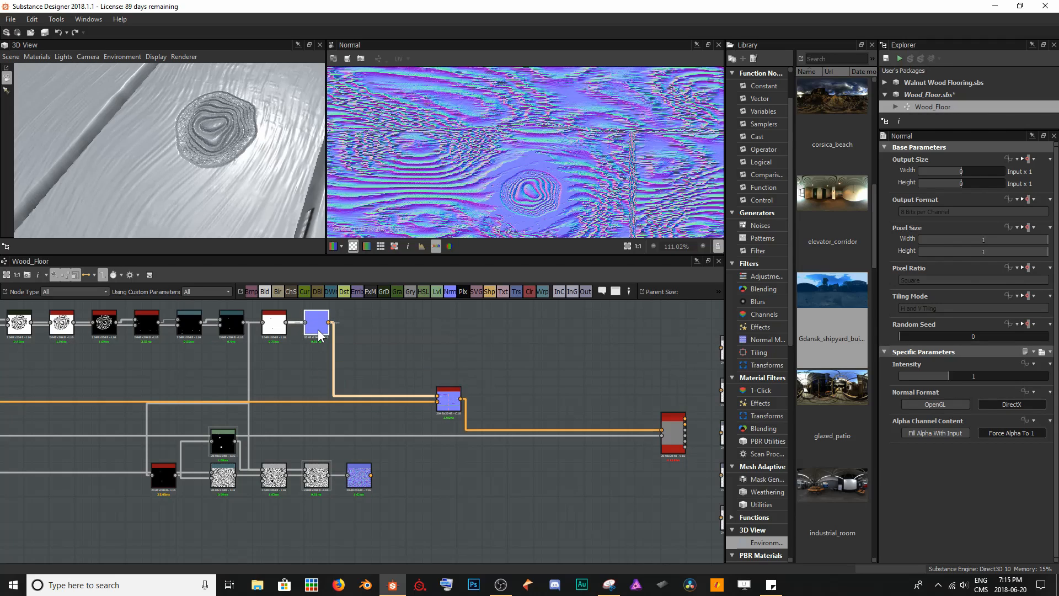
pyautogui.press('Delete')
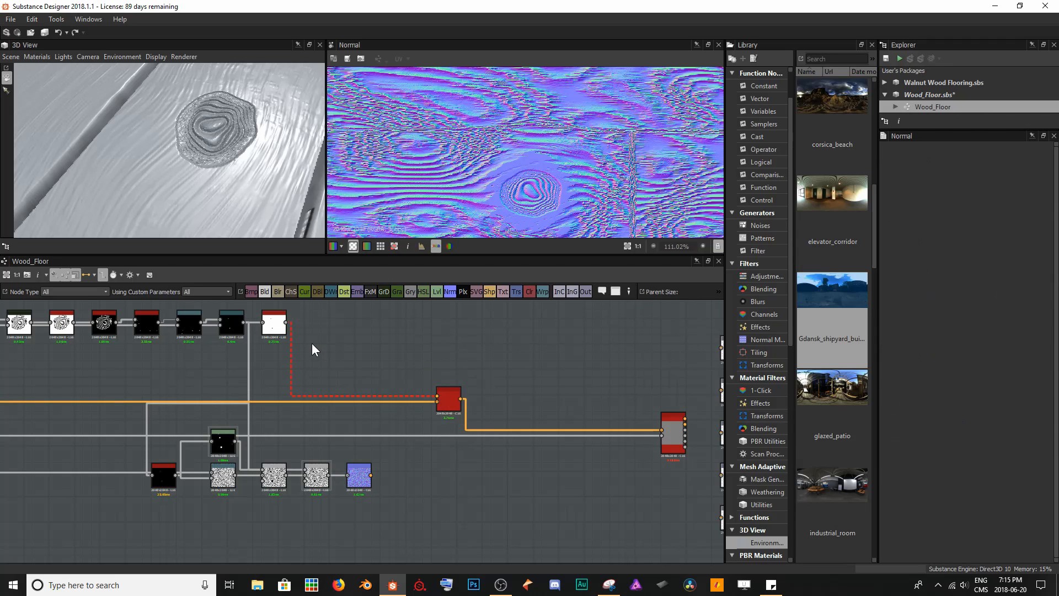
pyautogui.moveTo(371, 476); pyautogui.dragTo(386, 481)
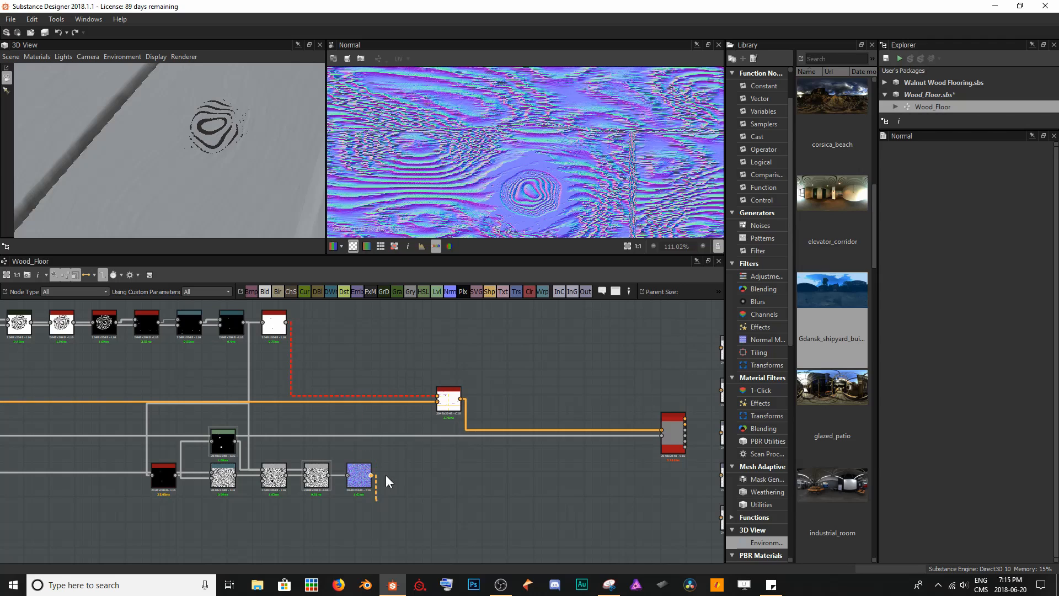
pyautogui.moveTo(410, 386); pyautogui.dragTo(439, 393)
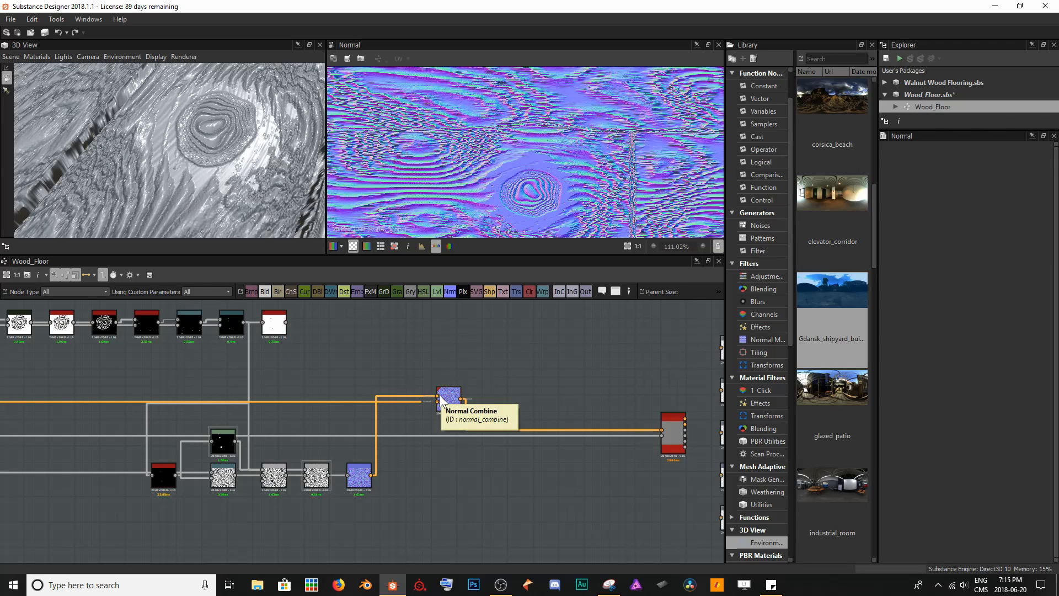
# Set the new Normal node's intensity to 0.1 and check the softened grain and knots in both views
pyautogui.click(359, 476)
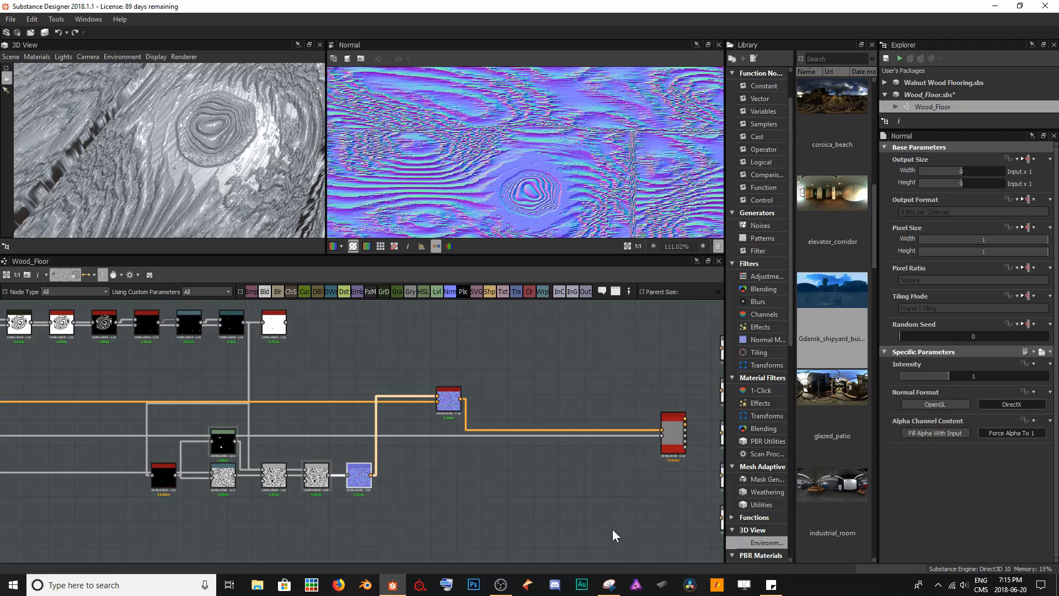
pyautogui.scroll(-6, 281, 145)
pyautogui.moveTo(232, 156); pyautogui.dragTo(210, 188)
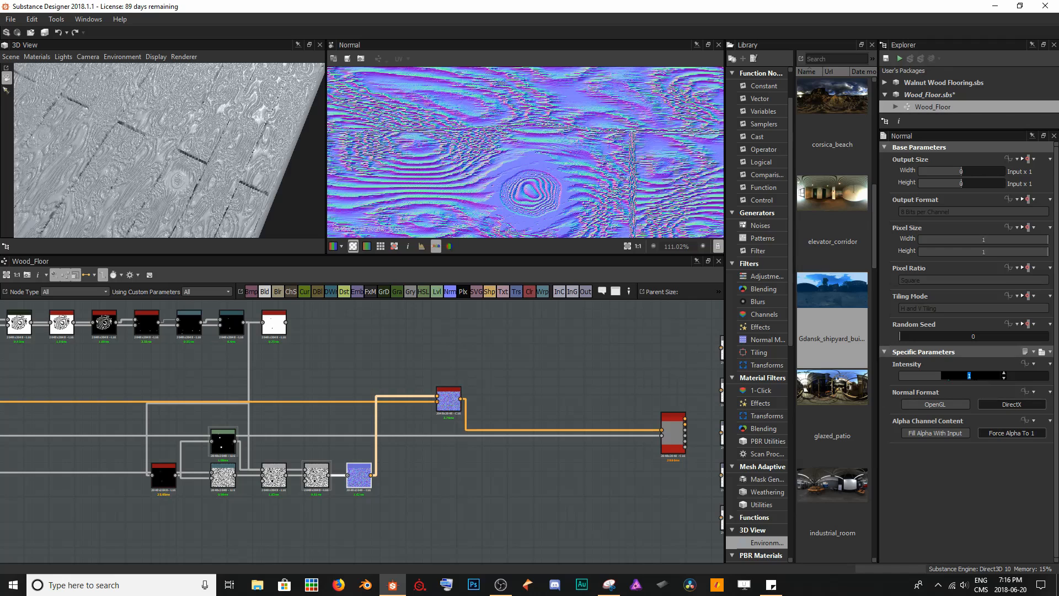
pyautogui.write('.1')
pyautogui.press('Return')
pyautogui.moveTo(194, 144); pyautogui.dragTo(270, 193)
pyautogui.scroll(4, 551, 209)
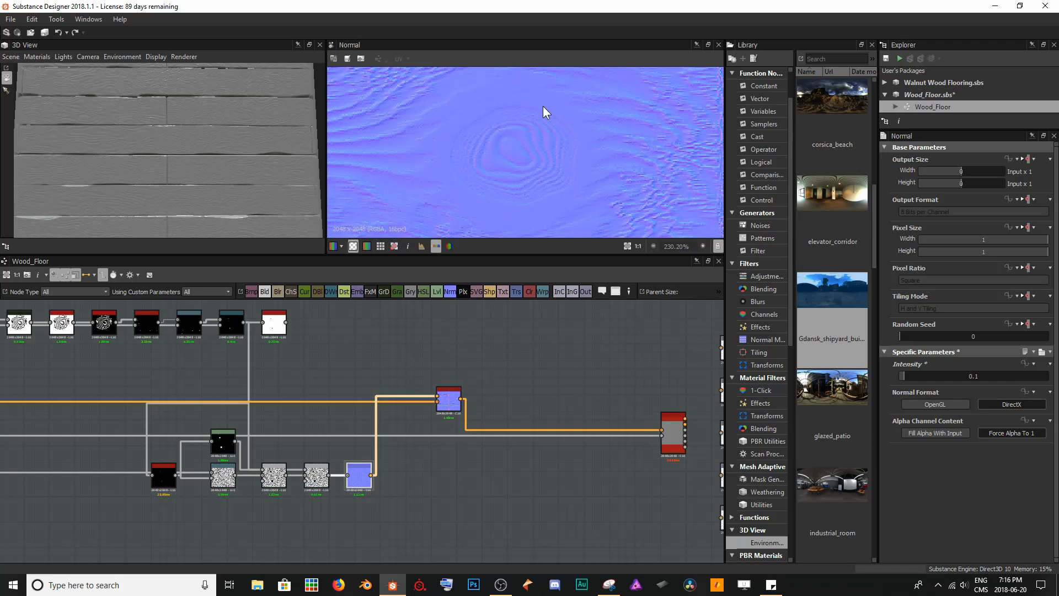
# Lower the Levels node's output white point slightly, checking the Screen Blend result around the knot and the floor in 3D
pyautogui.click(224, 443)
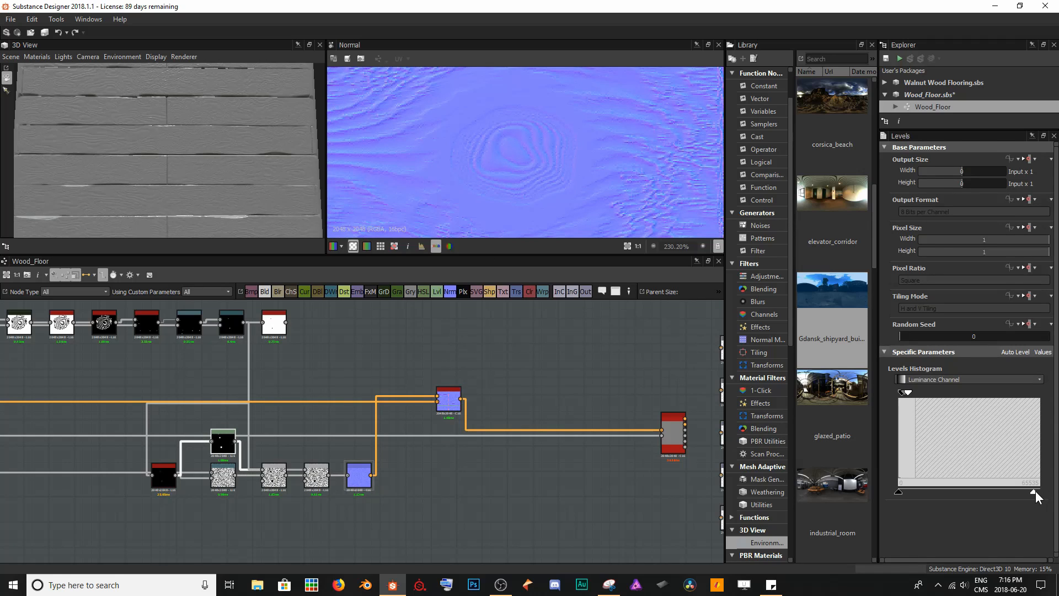
pyautogui.moveTo(1034, 491); pyautogui.dragTo(1008, 488)
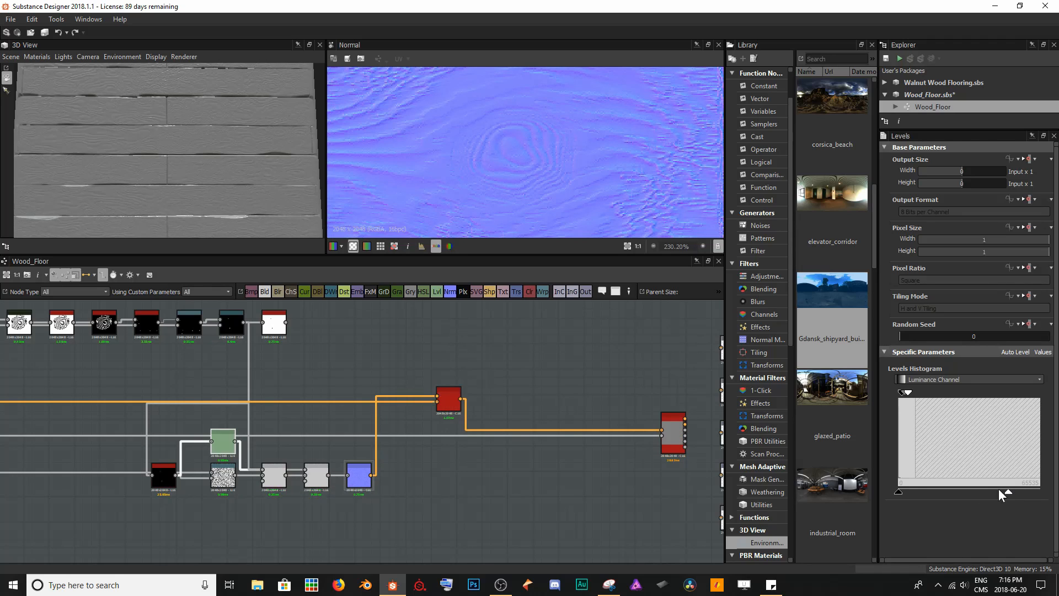
pyautogui.doubleClick(316, 476)
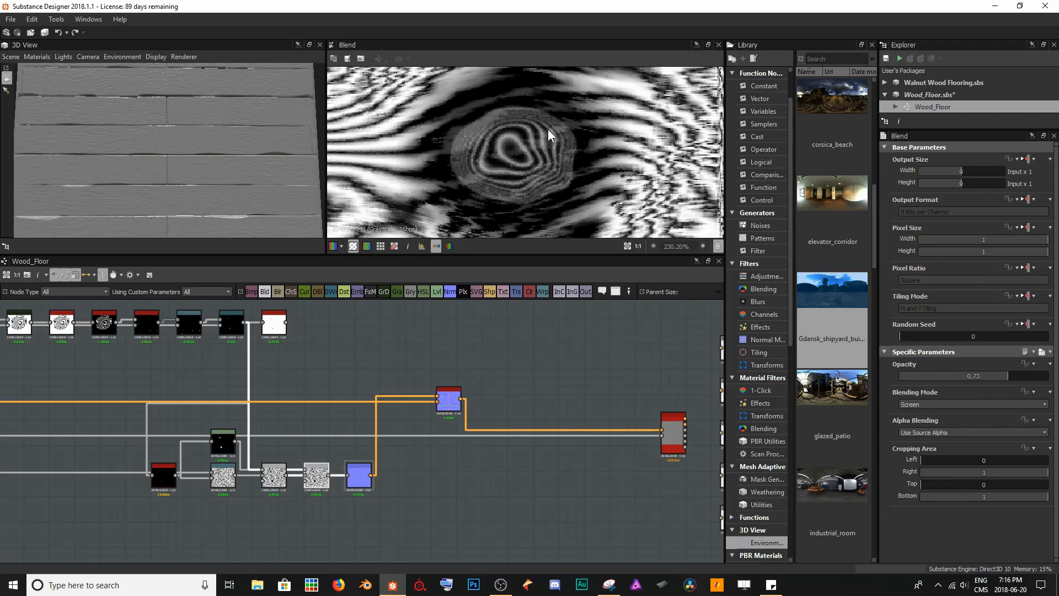
pyautogui.moveTo(552, 124); pyautogui.dragTo(518, 151, button='middle')
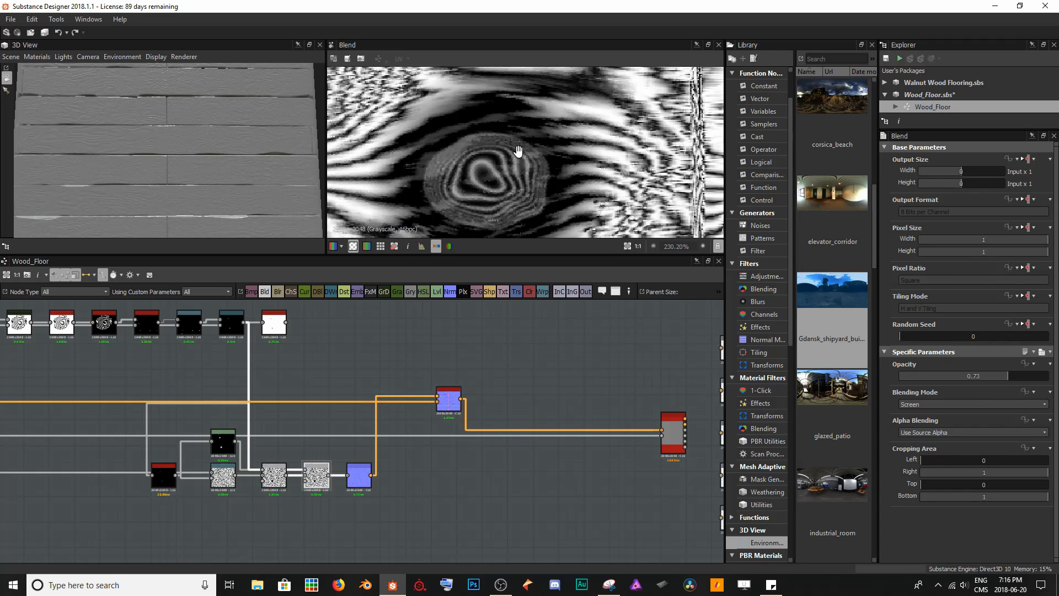
pyautogui.scroll(-7, 510, 153)
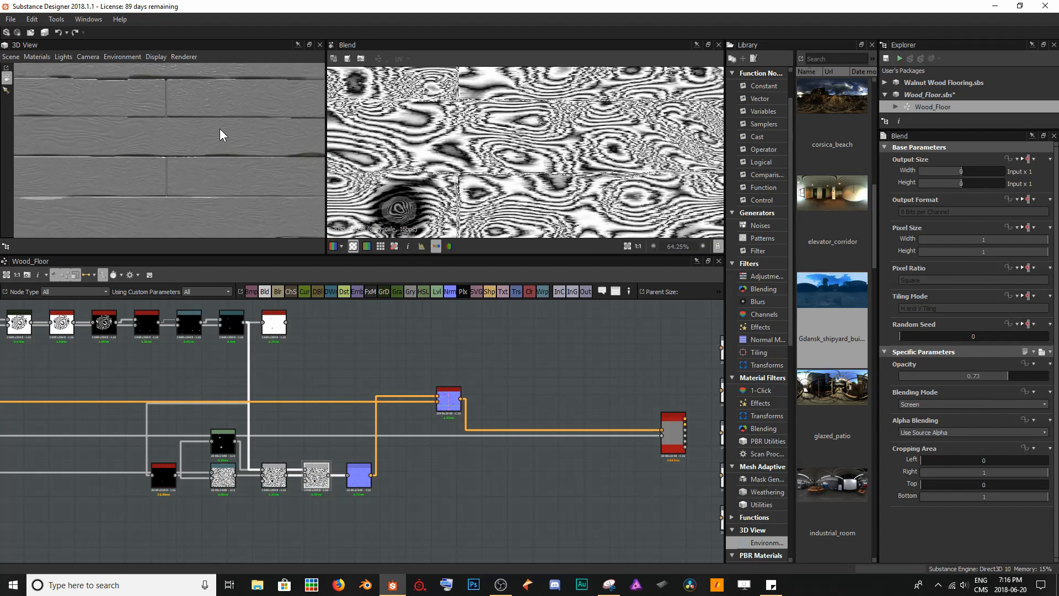
pyautogui.moveTo(219, 134); pyautogui.dragTo(161, 180)
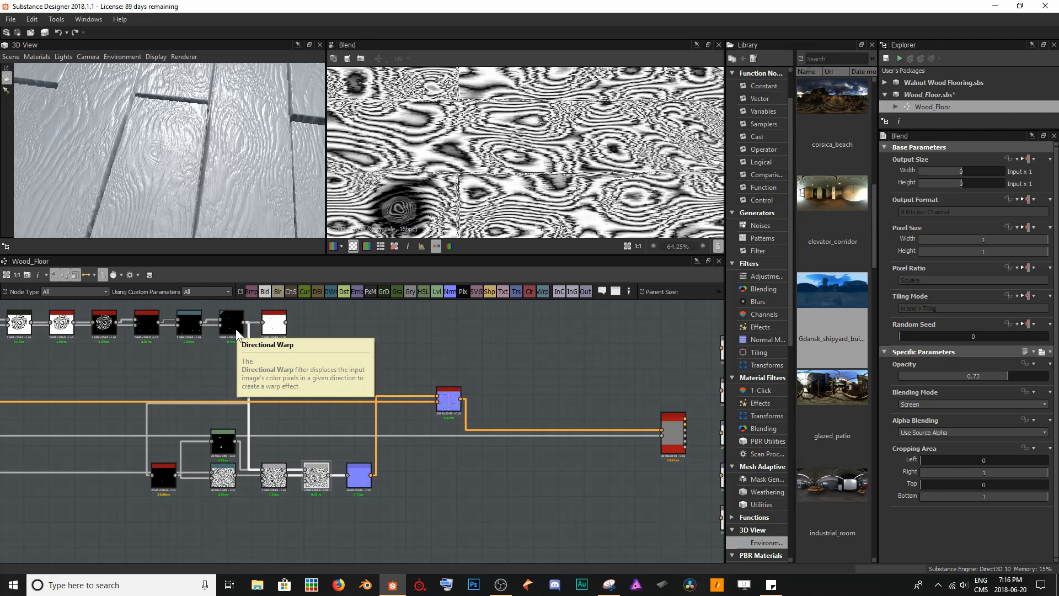
# Examine the knot pattern output by the Directional Warp node before the Invert Grayscale
pyautogui.scroll(5, 213, 466)
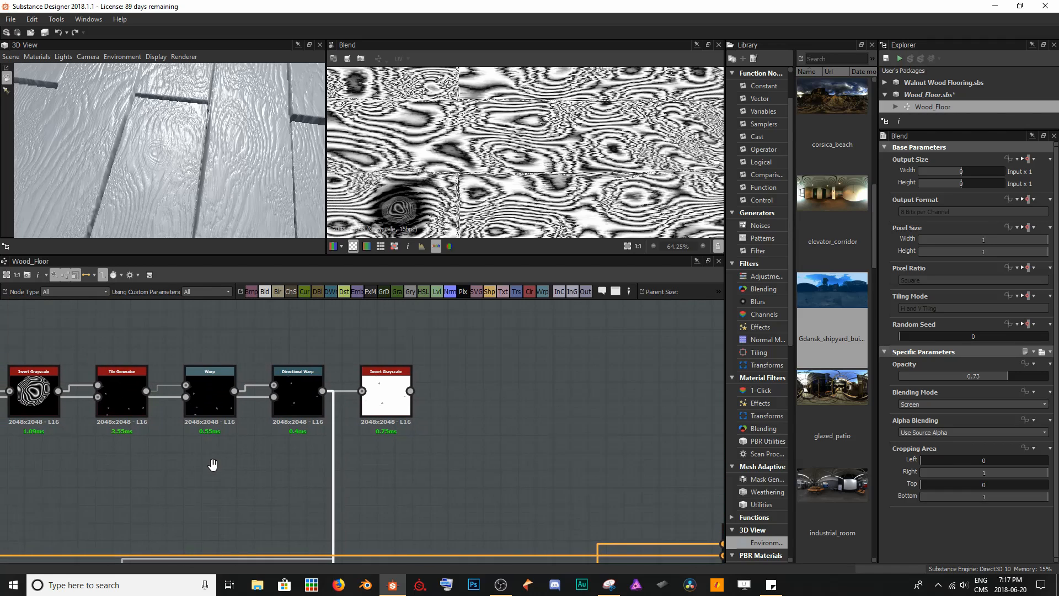
pyautogui.click(327, 390)
pyautogui.scroll(-5, 493, 165)
pyautogui.scroll(1, 556, 175)
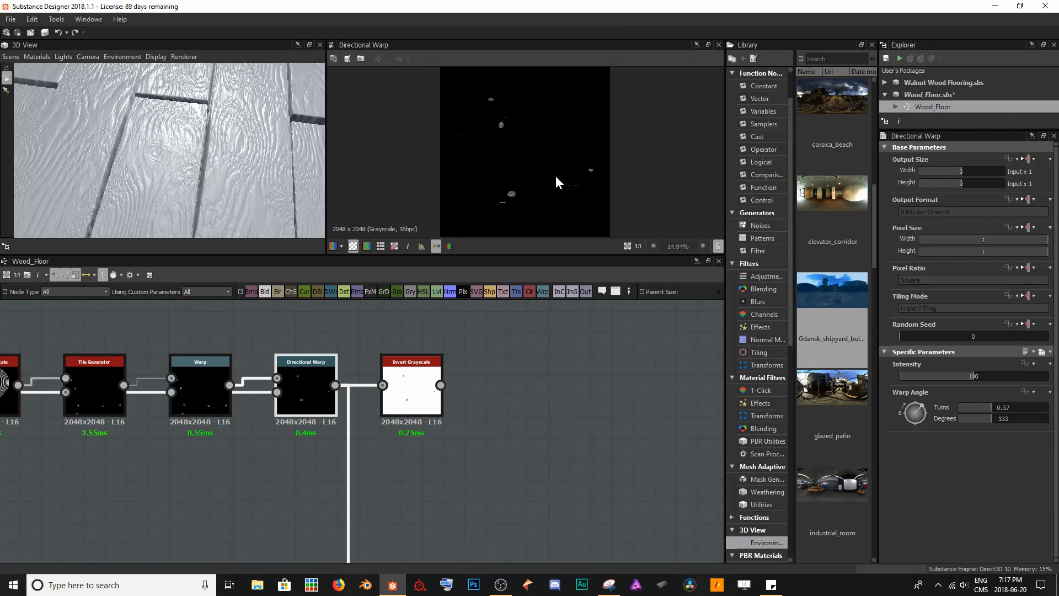
# Preview the last Blend node of the knots warping while setting the Directional Warp's angle to 220 degrees
pyautogui.scroll(-3, 398, 476)
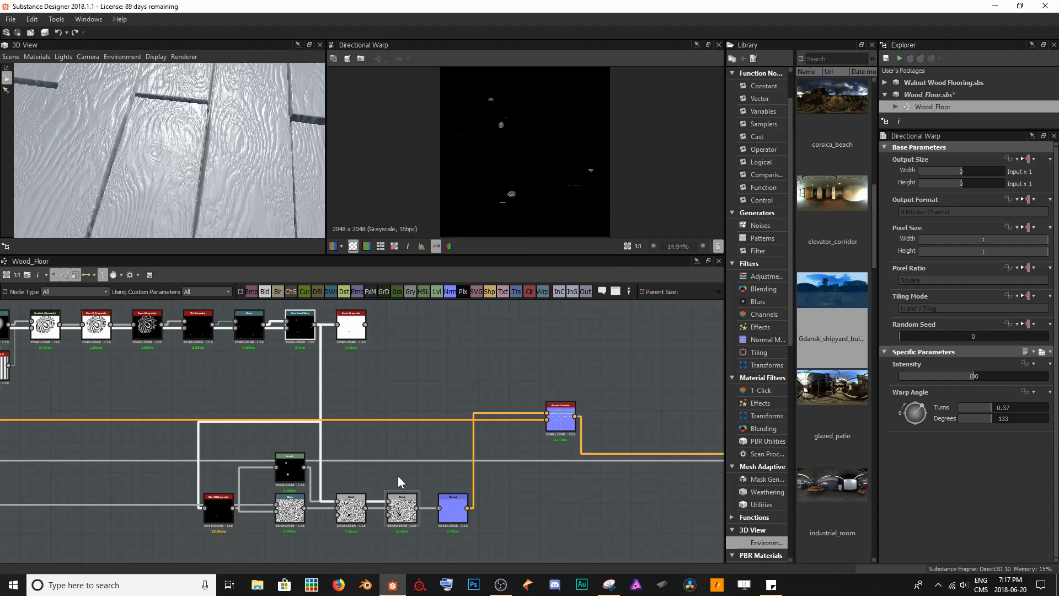
pyautogui.click(402, 508)
pyautogui.click(309, 326)
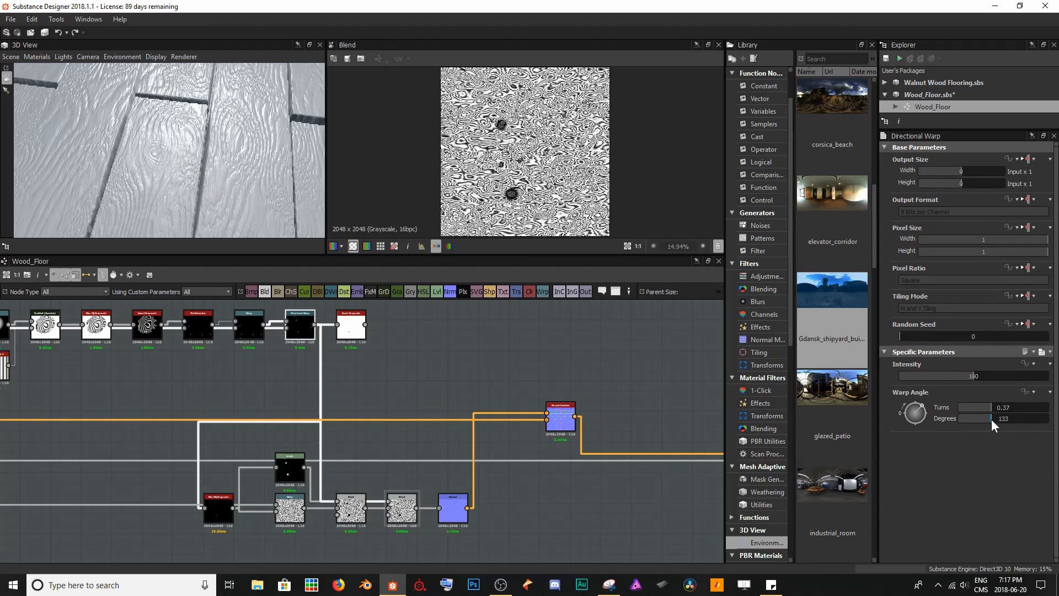
pyautogui.moveTo(993, 418); pyautogui.dragTo(1013, 420)
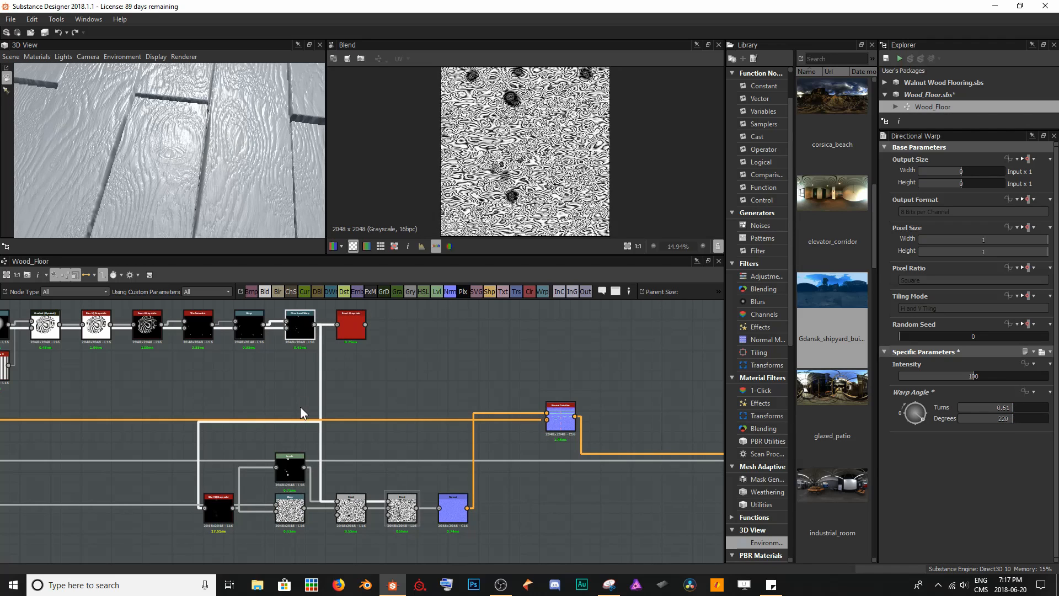
# Inspect the warped knots up close and set the Directional Warp's angle to about 0.41 turns
pyautogui.scroll(5, 543, 124)
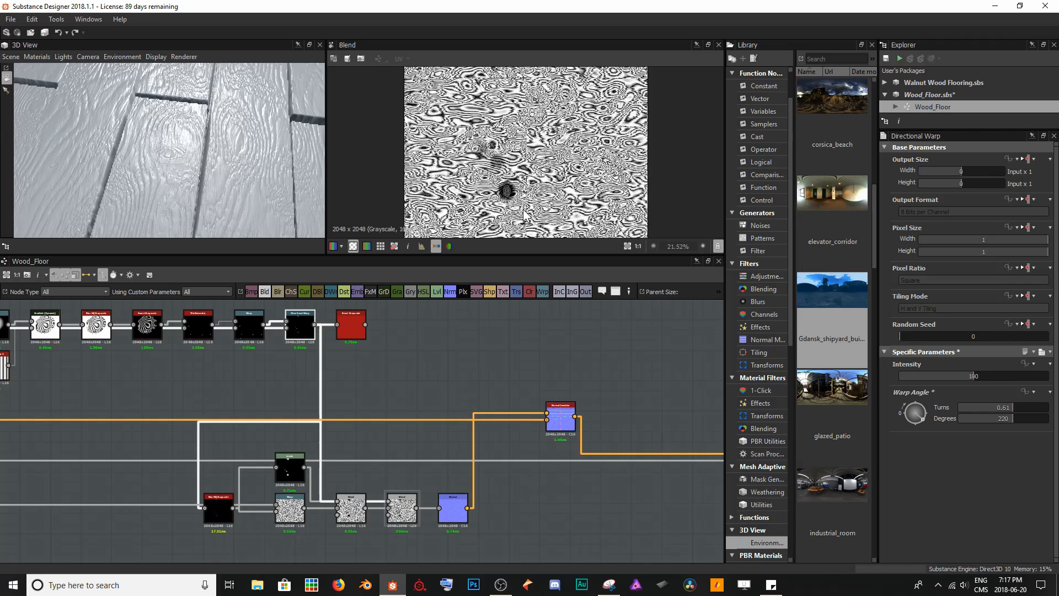
pyautogui.moveTo(536, 213); pyautogui.dragTo(521, 178, button='middle')
pyautogui.scroll(3, 494, 118)
pyautogui.scroll(-4, 523, 134)
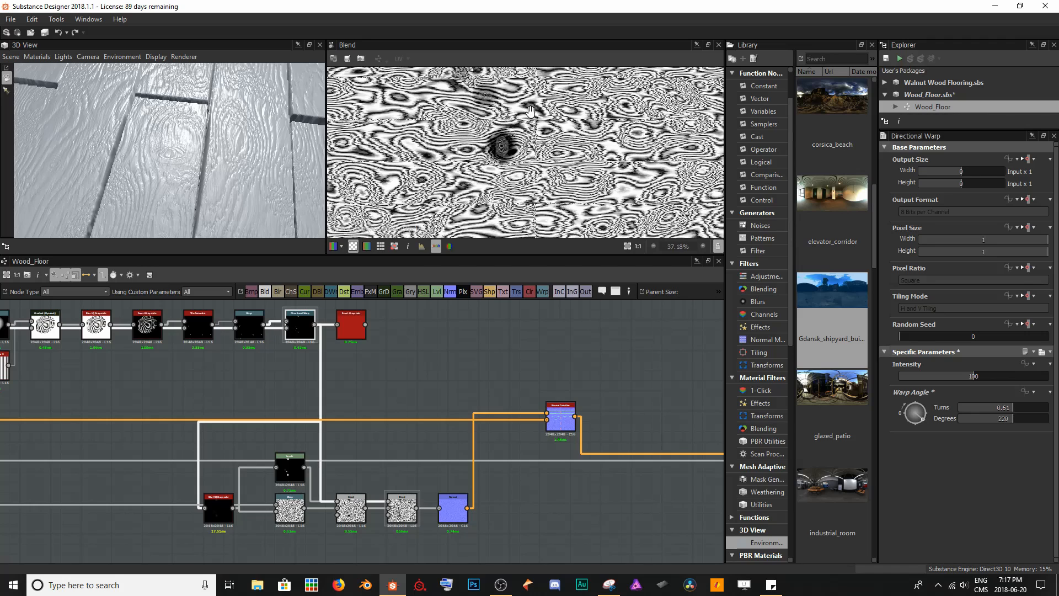
pyautogui.moveTo(531, 107); pyautogui.dragTo(523, 149, button='middle')
pyautogui.scroll(-2, 523, 150)
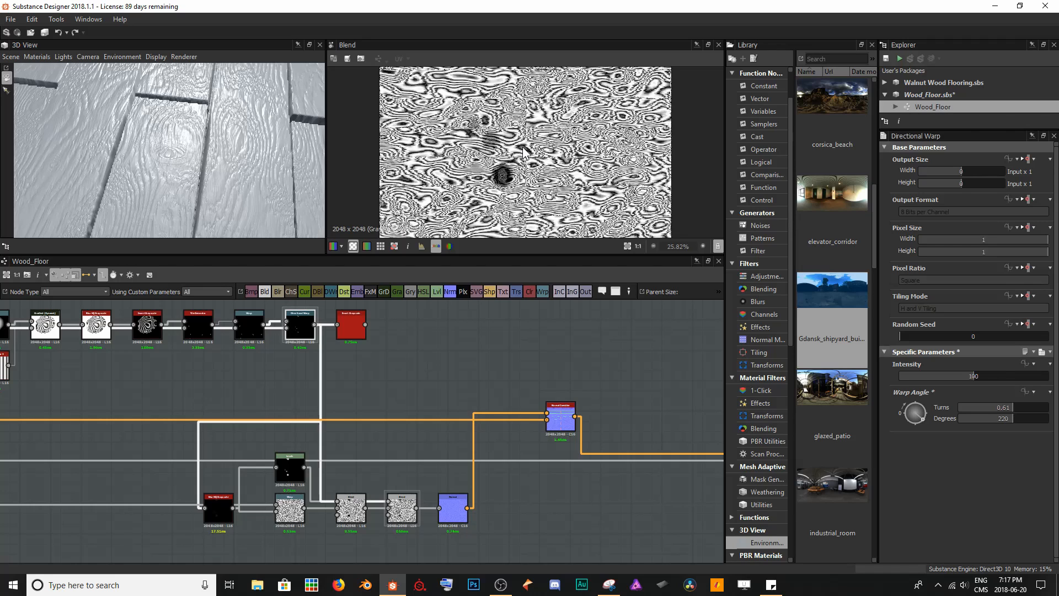
pyautogui.moveTo(1000, 407)
pyautogui.mouseDown()
pyautogui.moveTo(990, 406)
pyautogui.moveTo(1014, 408)
pyautogui.moveTo(997, 415)
pyautogui.mouseUp()
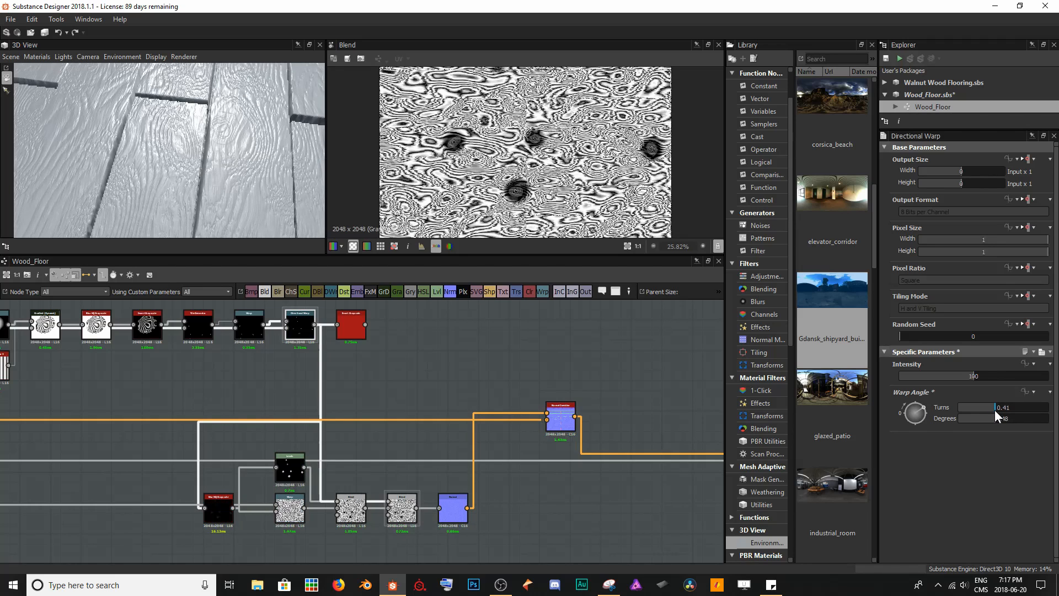
pyautogui.scroll(-2, 547, 158)
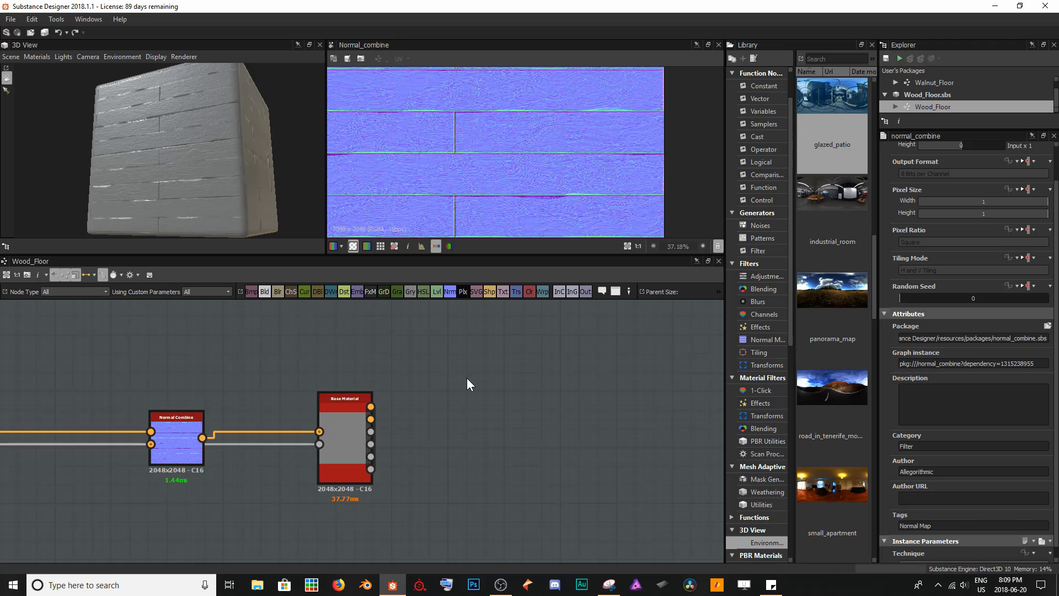
# Delete the Base Material node and connect the Normal Combine output directly to the Normal output node
pyautogui.click(355, 413)
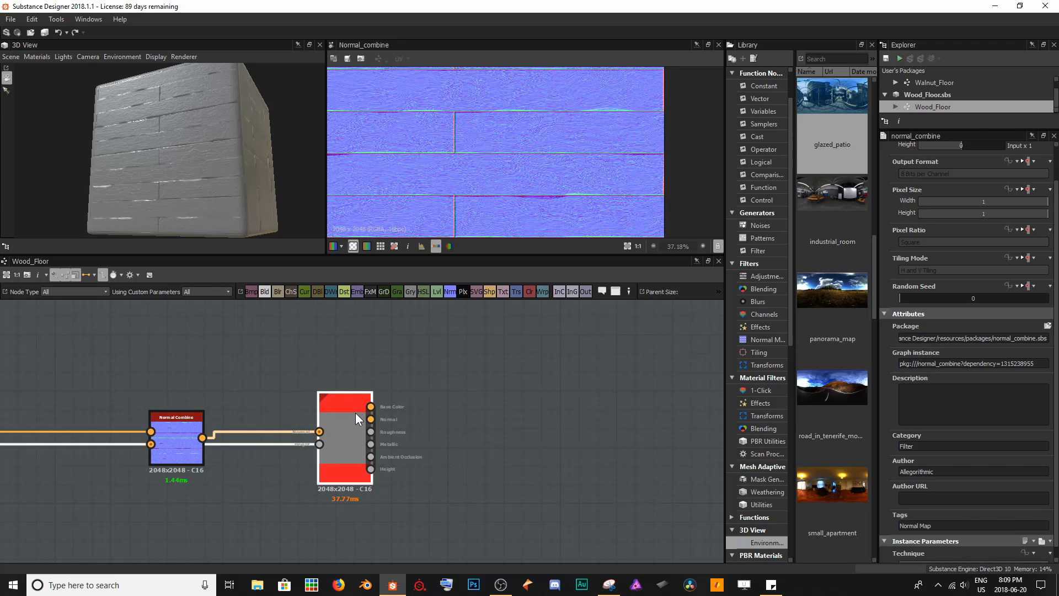
pyautogui.press('Delete')
pyautogui.scroll(-5, 213, 456)
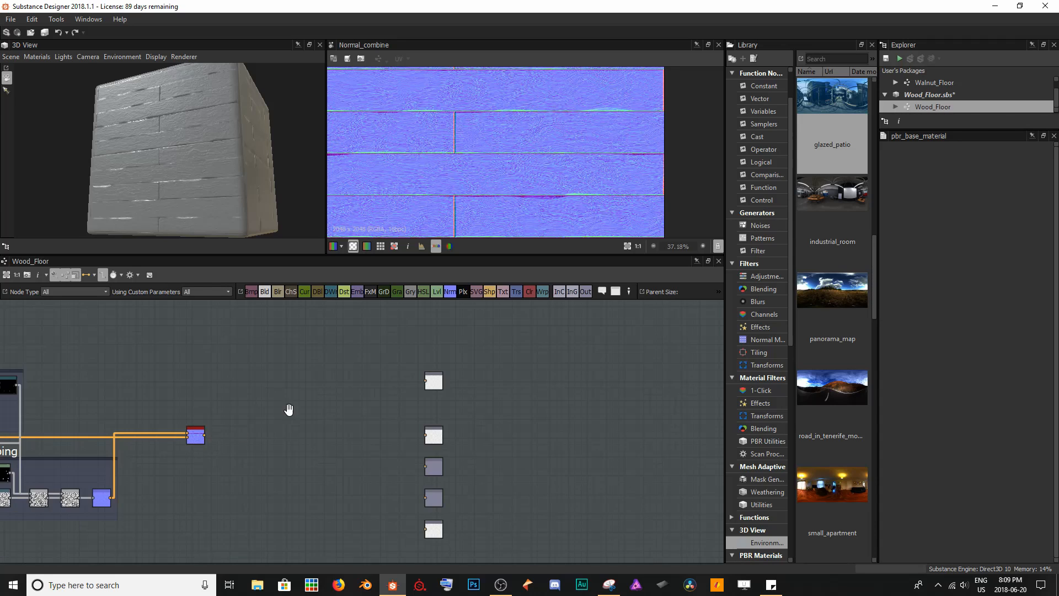
pyautogui.moveTo(288, 407); pyautogui.dragTo(144, 403, button='middle')
pyautogui.scroll(3, 144, 402)
pyautogui.moveTo(74, 420); pyautogui.dragTo(486, 426)
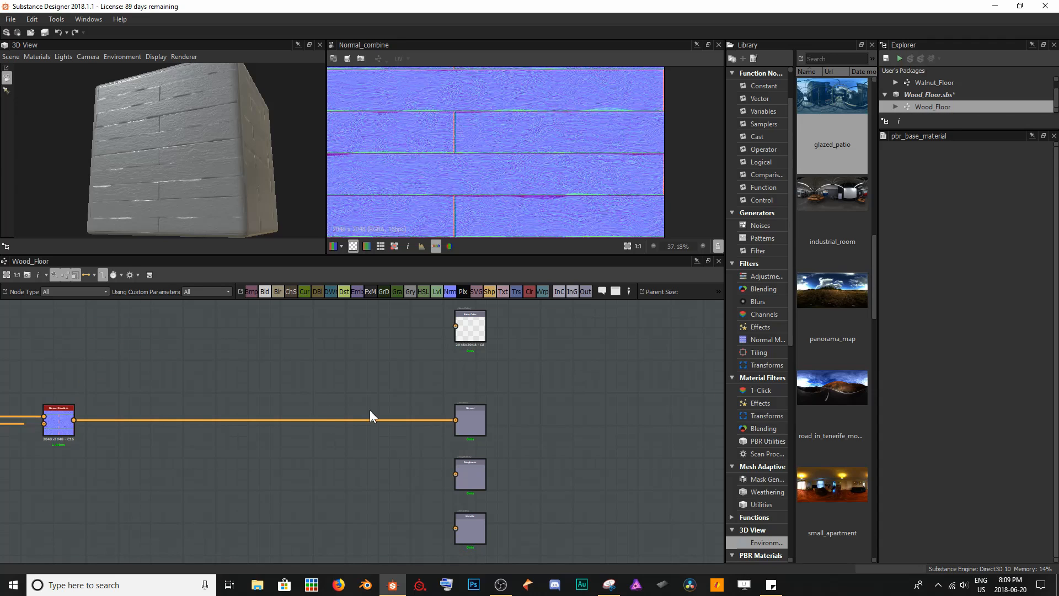
# Connect the last node of the Plank Pattern group to the Height output node
pyautogui.scroll(-3, 402, 414)
pyautogui.moveTo(146, 425); pyautogui.dragTo(511, 432, button='middle')
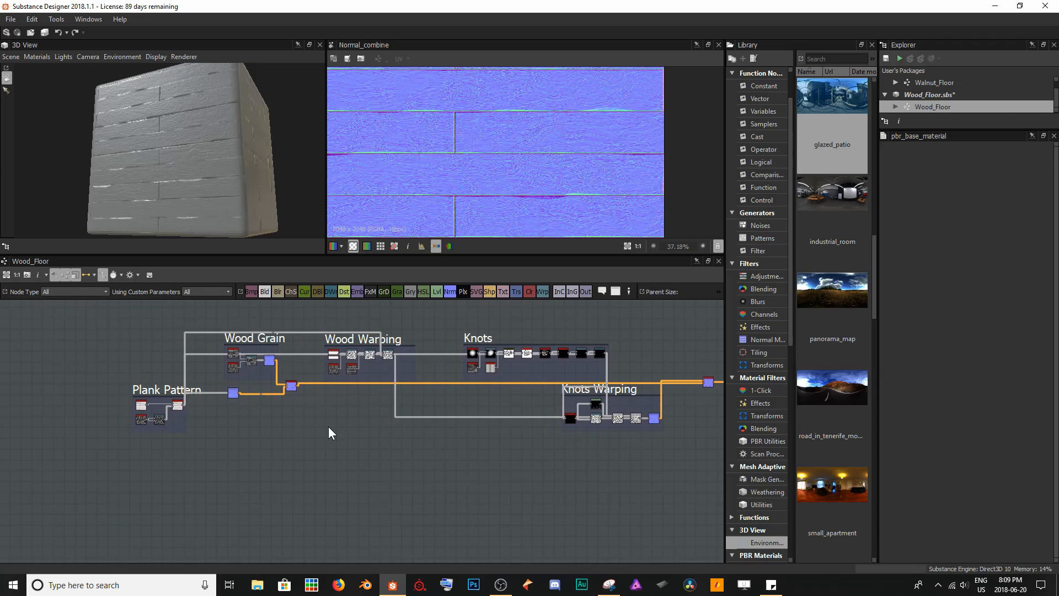
pyautogui.click(183, 405)
pyautogui.moveTo(514, 466); pyautogui.dragTo(4, 433, button='middle')
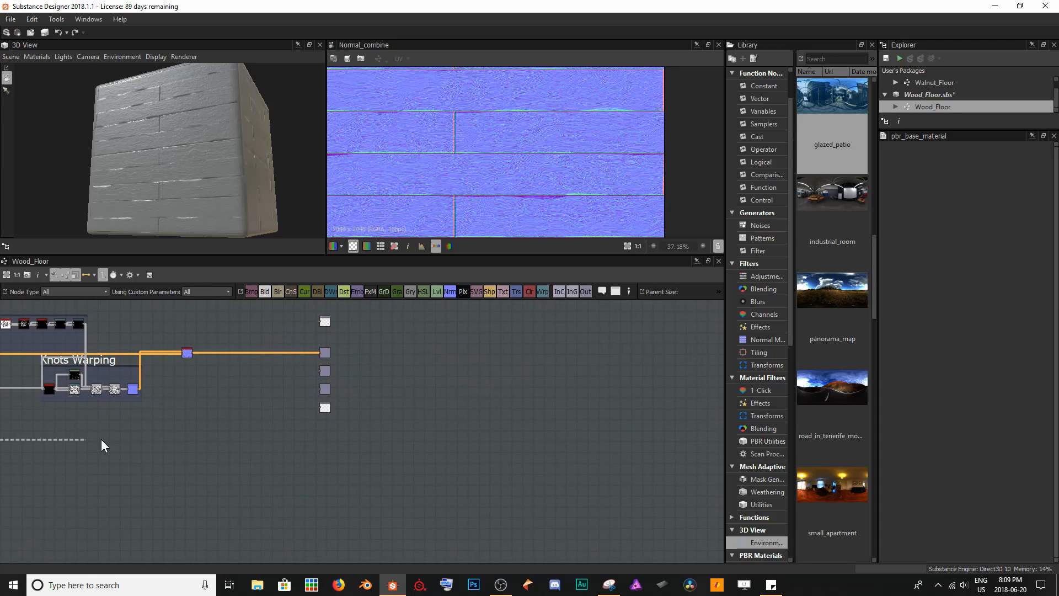
pyautogui.click(320, 409)
pyautogui.scroll(4, 312, 412)
pyautogui.scroll(3, 312, 411)
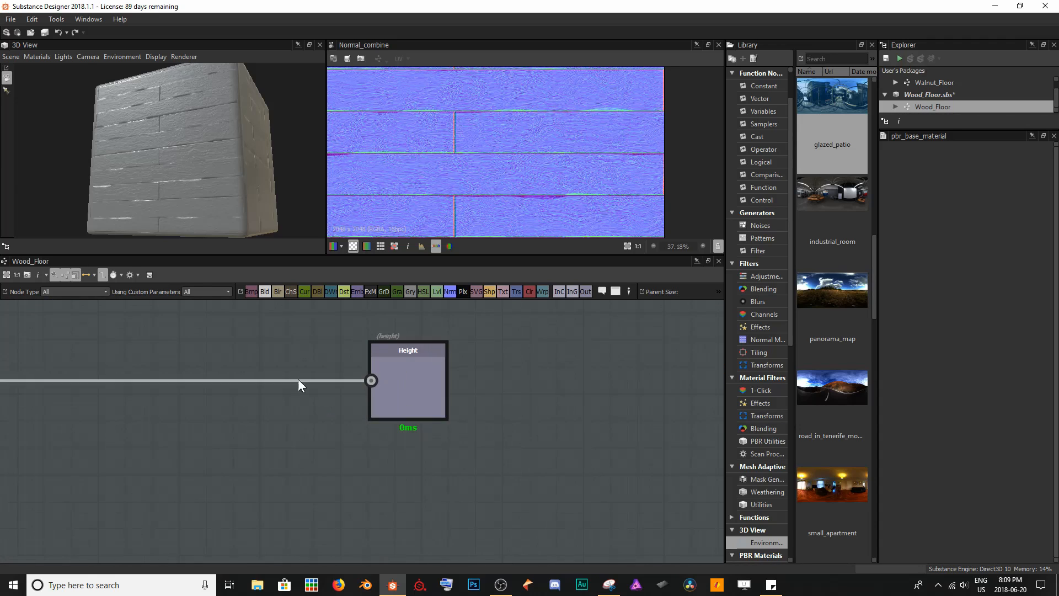
# Show the graph's outputs on the 3D preview cube and orbit to see its top face
pyautogui.moveTo(260, 330); pyautogui.dragTo(353, 390, button='middle')
pyautogui.scroll(-4, 350, 470)
pyautogui.rightClick(353, 390)
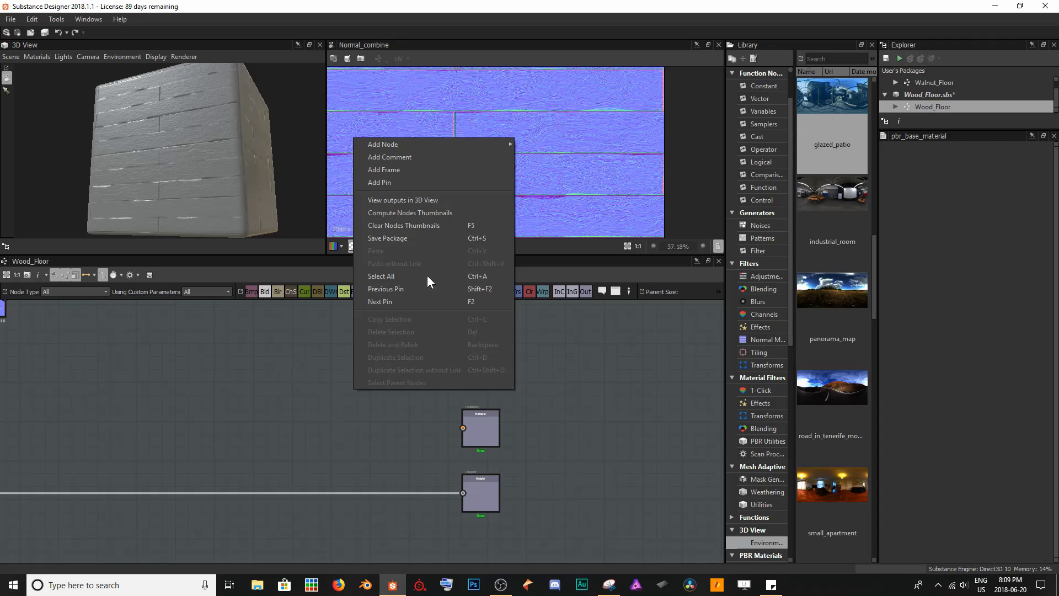
pyautogui.click(428, 201)
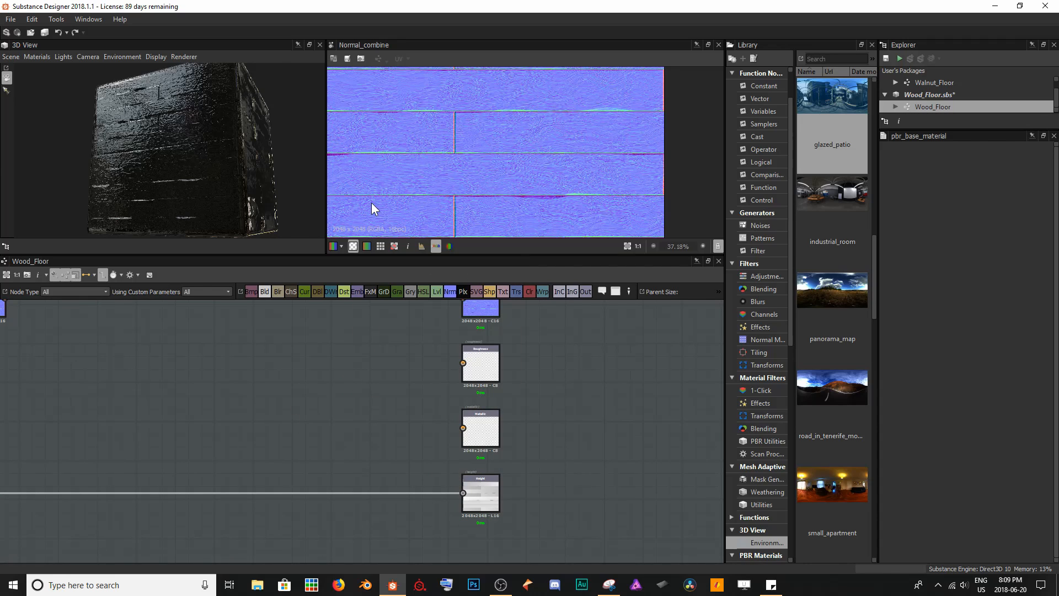
pyautogui.moveTo(215, 114); pyautogui.dragTo(80, 186)
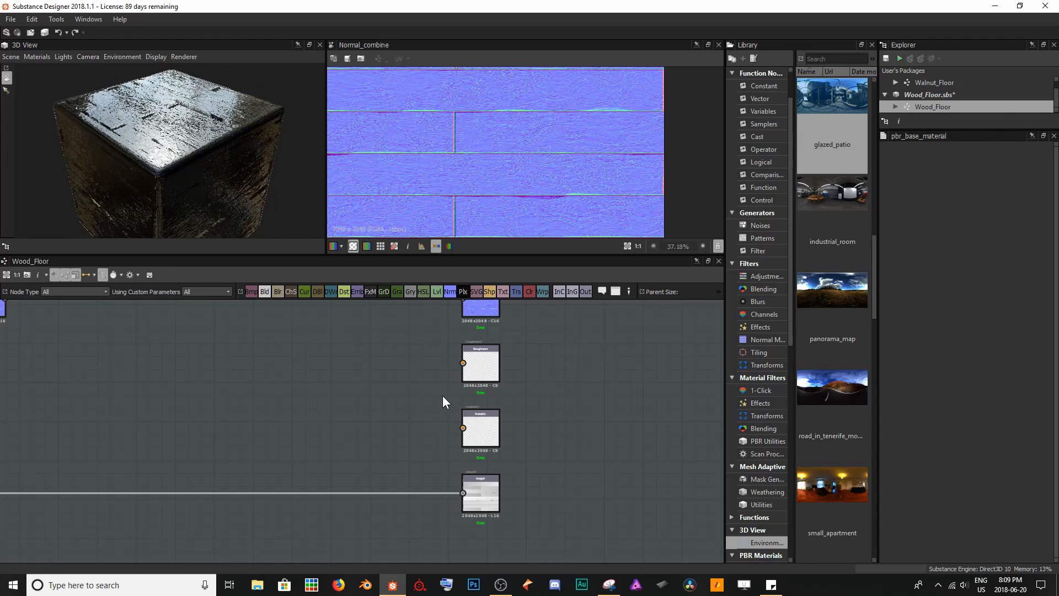
# Move the Base Color output node closer to the Normal output and save the package
pyautogui.scroll(-3, 443, 396)
pyautogui.moveTo(389, 361); pyautogui.dragTo(379, 431, button='middle')
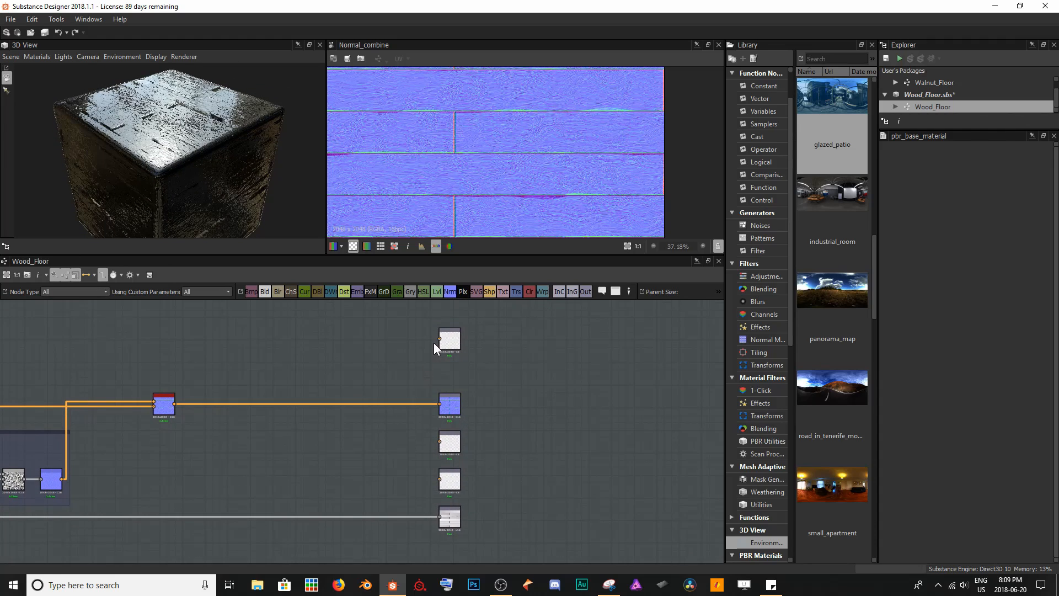
pyautogui.moveTo(451, 341); pyautogui.dragTo(450, 359)
pyautogui.click(386, 352)
pyautogui.hotkey('ctrl', 's')
pyautogui.moveTo(200, 187); pyautogui.dragTo(95, 133)
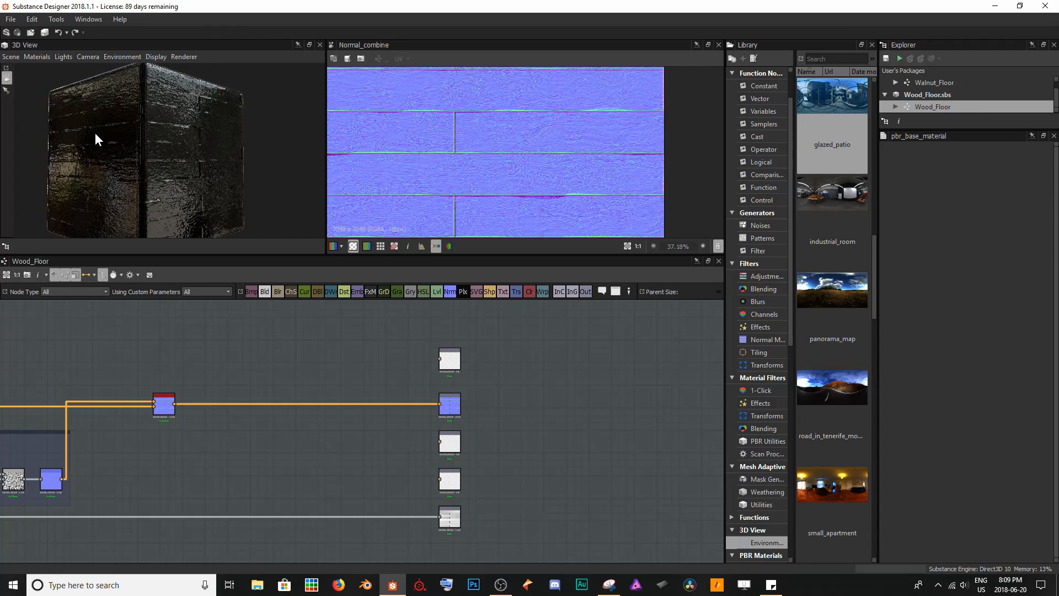
# Feed the Roughness output from a new Uniform Color node in Grayscale mode at about 130, and save the package
pyautogui.scroll(5, 414, 486)
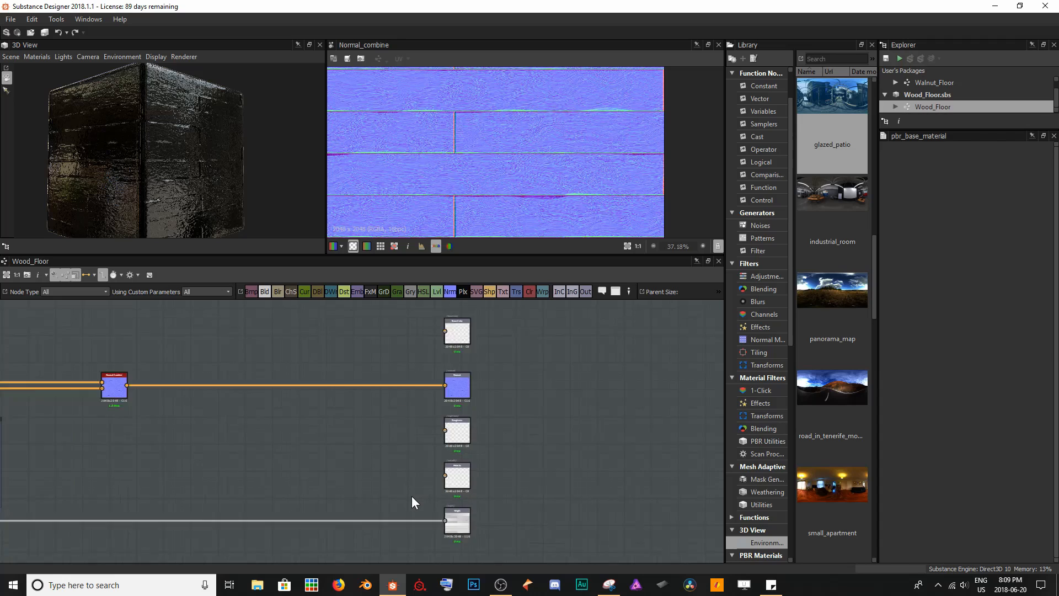
pyautogui.click(530, 292)
pyautogui.moveTo(377, 442); pyautogui.dragTo(484, 363)
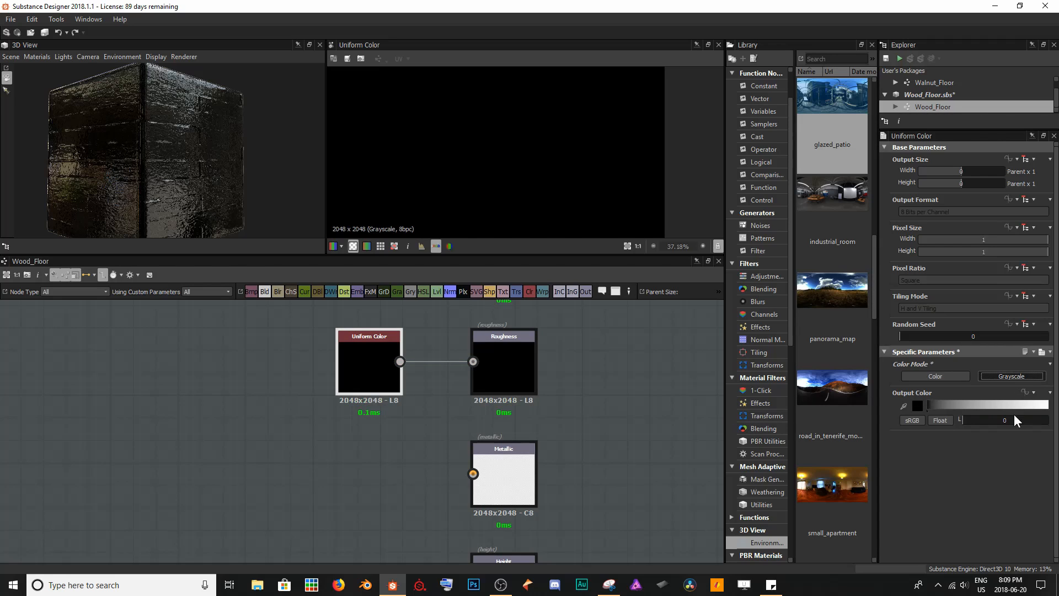
pyautogui.moveTo(996, 419); pyautogui.dragTo(1005, 416)
pyautogui.moveTo(237, 194); pyautogui.dragTo(133, 117)
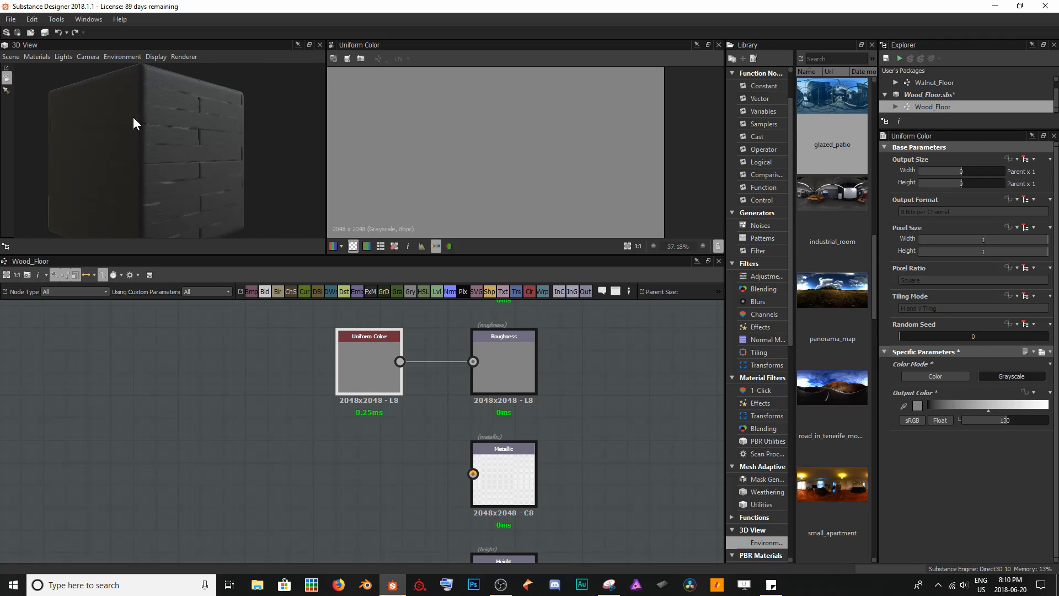
pyautogui.click(214, 444)
pyautogui.hotkey('ctrl', 's')
# Add an Output node below the Height output and give it an ambientOcclusion usage
pyautogui.moveTo(228, 471); pyautogui.dragTo(271, 415, button='middle')
pyautogui.scroll(-3, 271, 414)
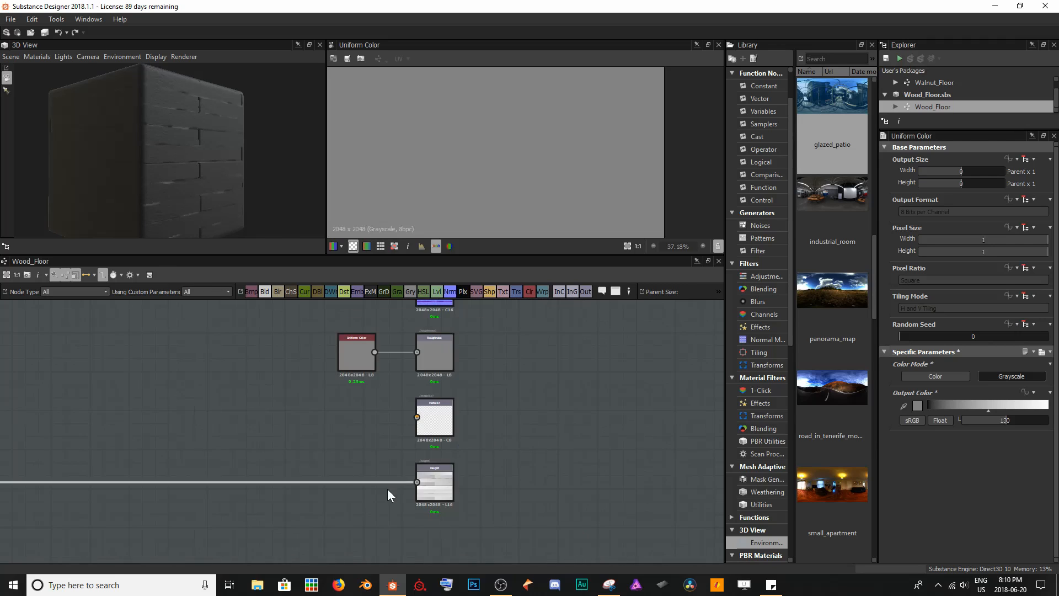
pyautogui.moveTo(387, 489); pyautogui.dragTo(309, 388, button='middle')
pyautogui.scroll(3, 320, 420)
pyautogui.press('space')
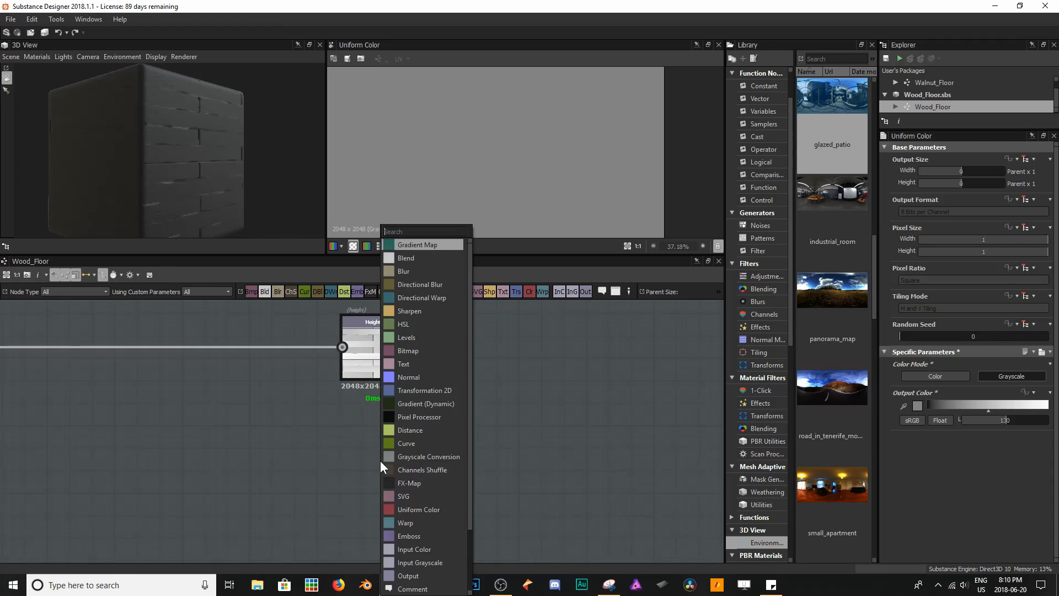
pyautogui.write('output')
pyautogui.press('Return')
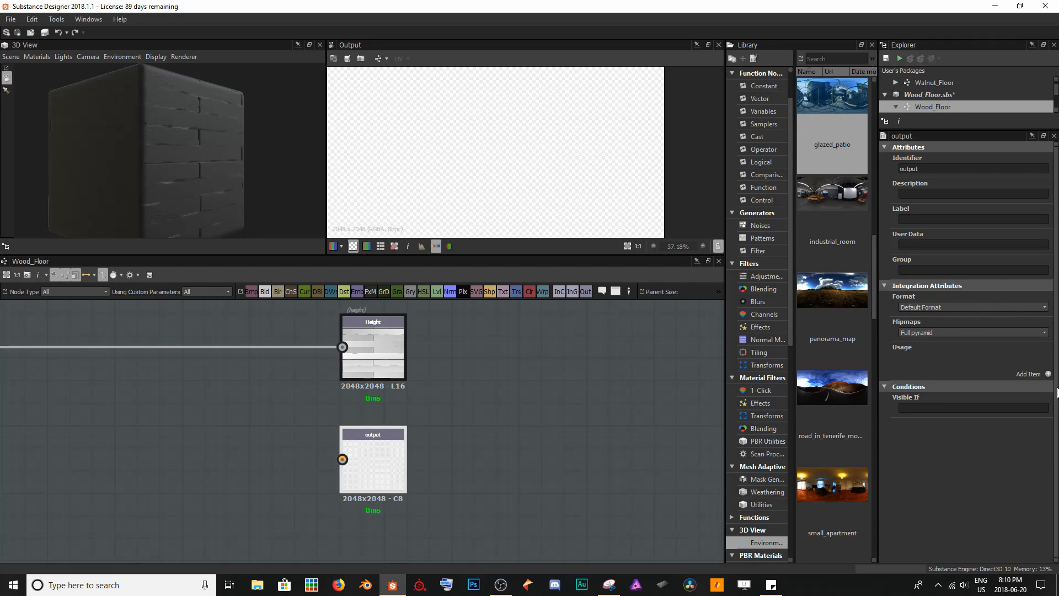
pyautogui.click(1047, 375)
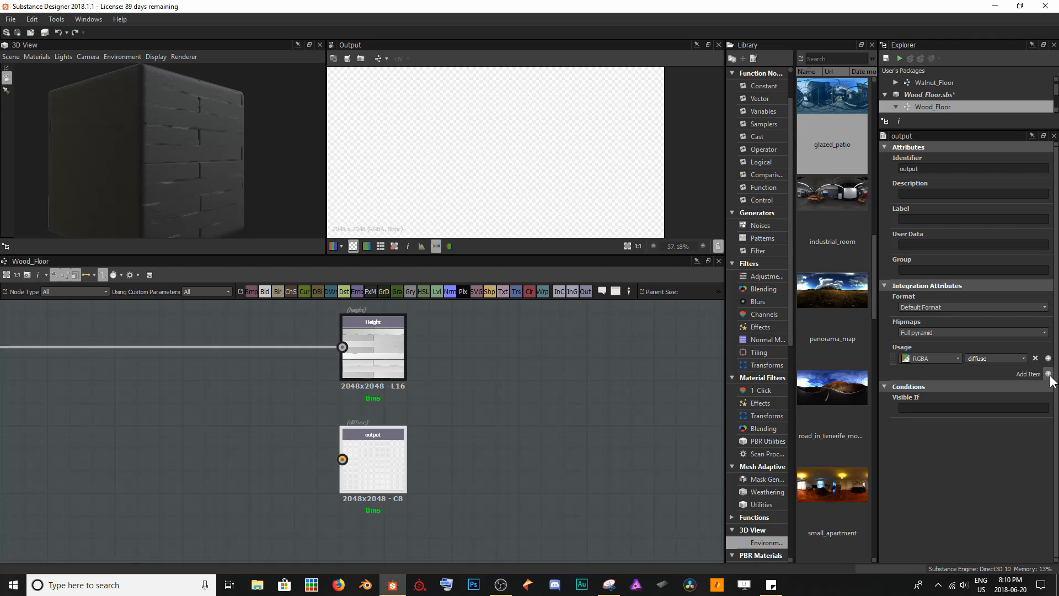
pyautogui.click(1024, 359)
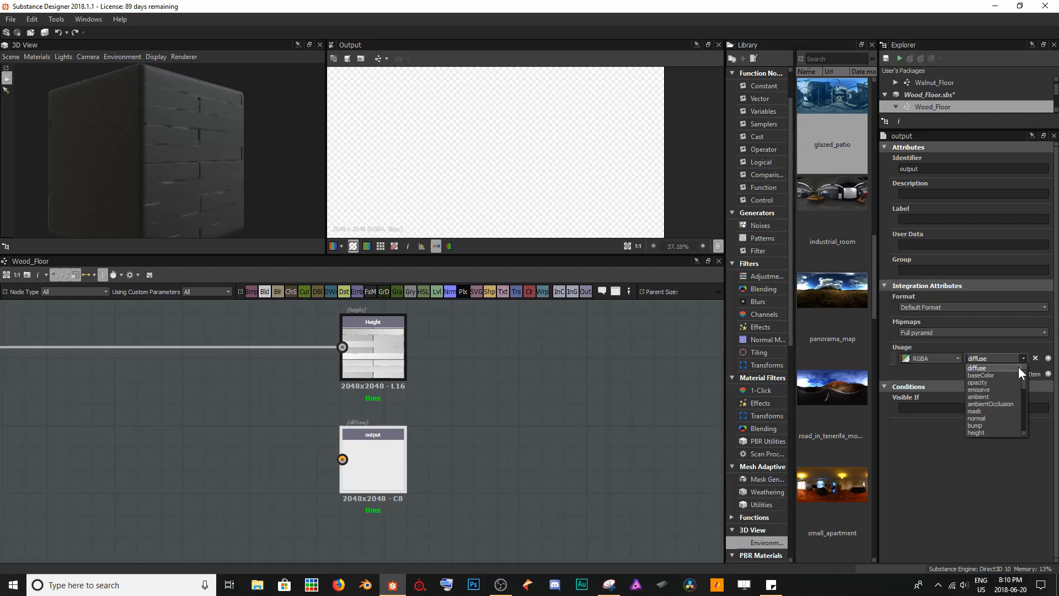
pyautogui.click(998, 404)
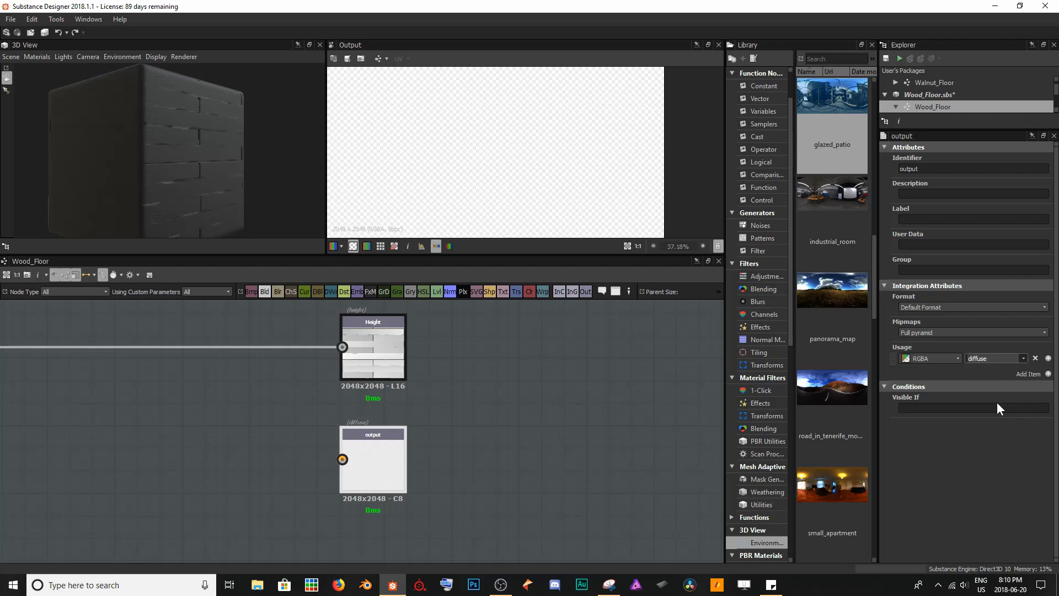
# Set the new output's identifier to ambientOcclusion, its label to Ambient Occlusion and its group to Material
pyautogui.doubleClick(936, 169)
pyautogui.write('ambientOcclusion')
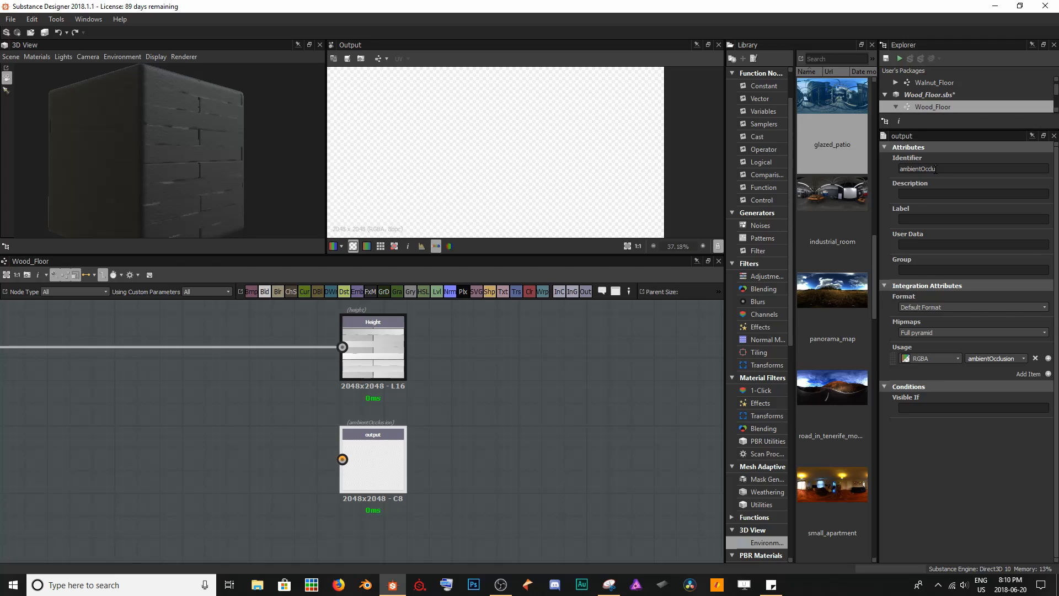
pyautogui.press('Tab')
pyautogui.press('Tab')
pyautogui.write('Ambient Occlusion')
pyautogui.press('Tab')
pyautogui.press('Tab')
pyautogui.write('Material')
pyautogui.press('Return')
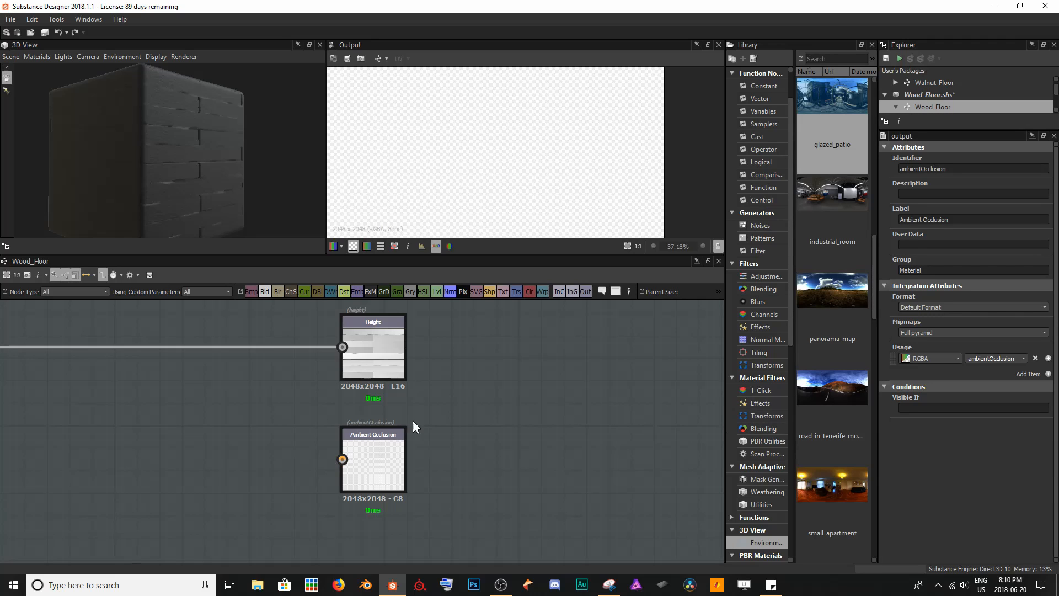
# Add a Histogram Range node and place it just above the link leading into the Height output
pyautogui.moveTo(164, 422); pyautogui.dragTo(332, 426, button='middle')
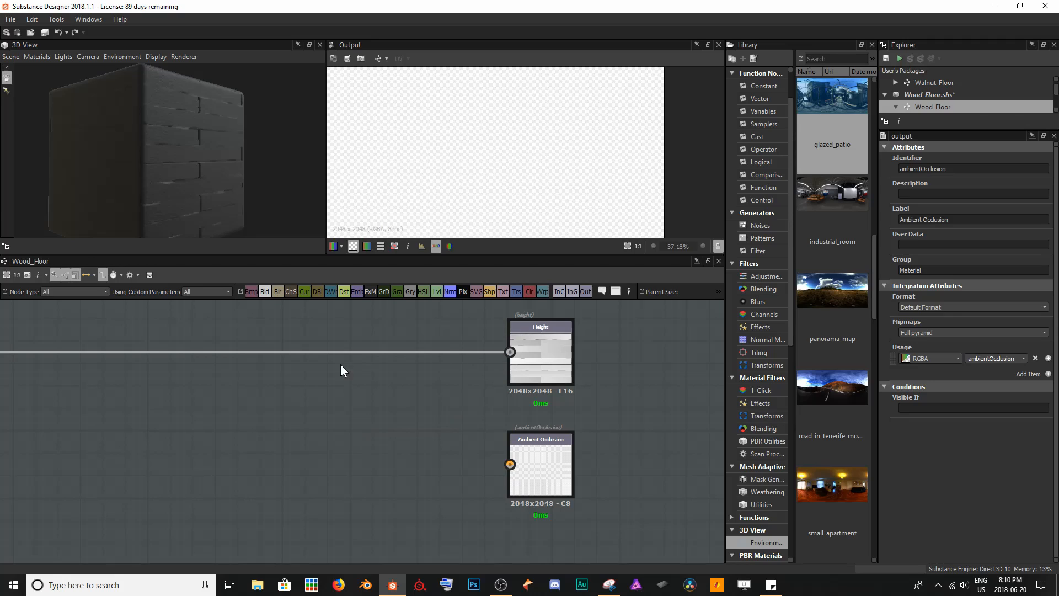
pyautogui.press('ctrl')
pyautogui.moveTo(190, 332); pyautogui.dragTo(202, 381, button='middle')
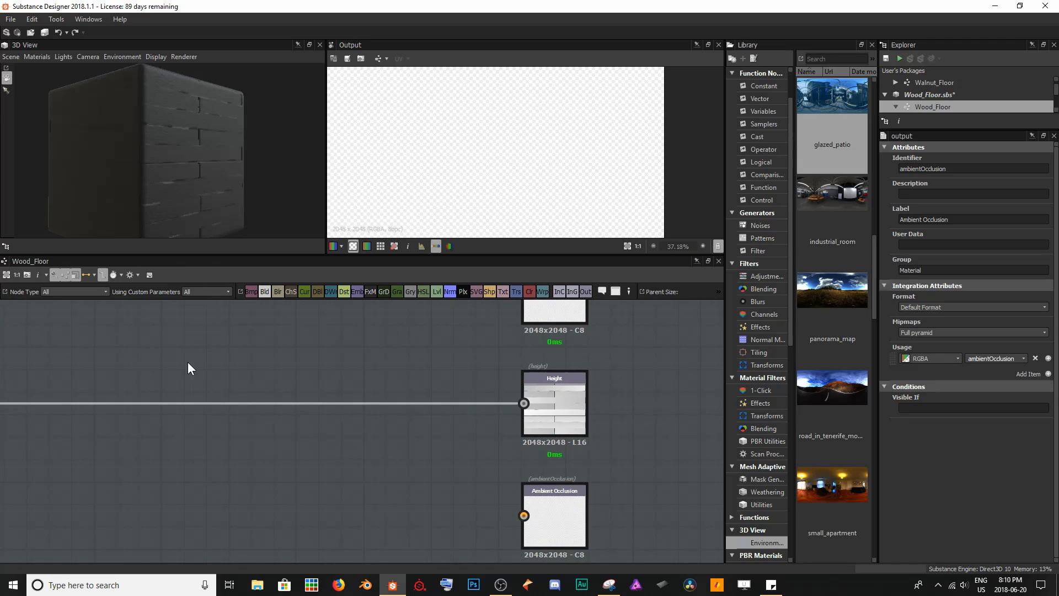
pyautogui.press('space')
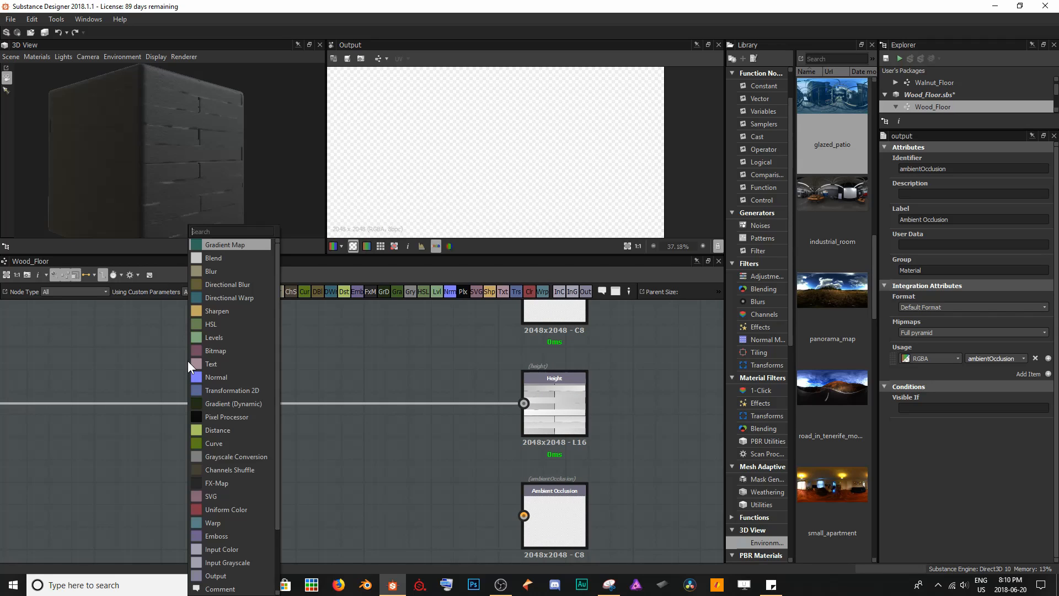
pyautogui.write('hit')
pyautogui.press('BackSpace')
pyautogui.write('s')
pyautogui.press('Return')
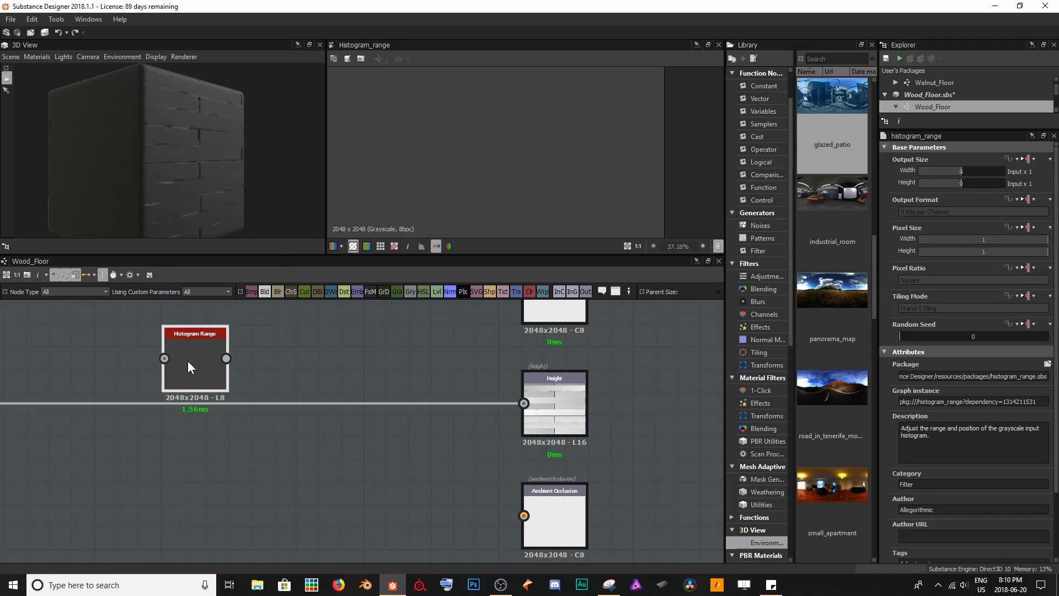
pyautogui.moveTo(188, 361); pyautogui.dragTo(266, 357)
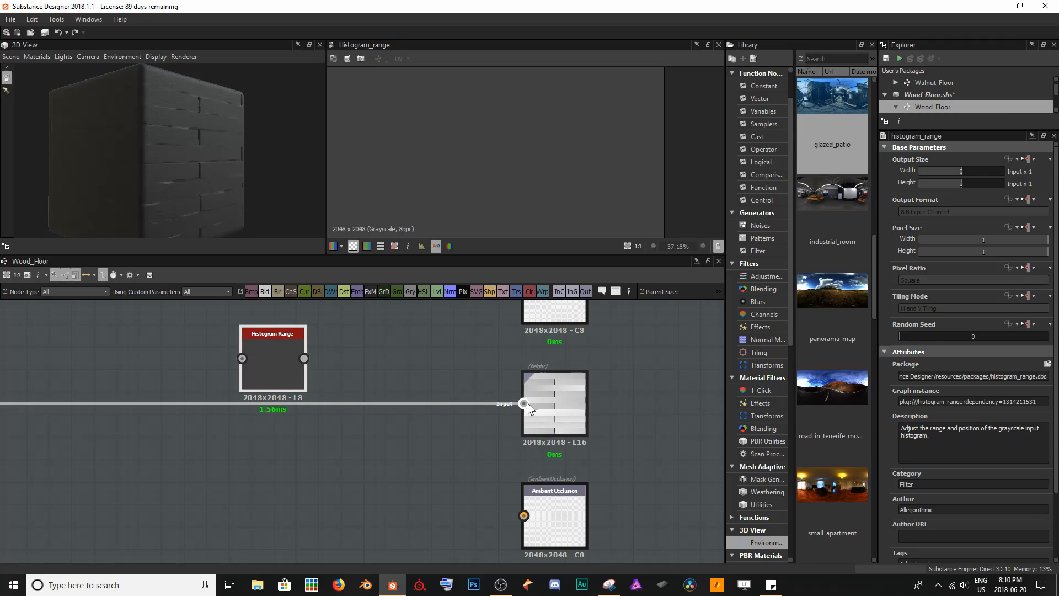
# Insert the Histogram Range node into the link feeding the Height output, aligned in line with that output
pyautogui.moveTo(524, 403); pyautogui.dragTo(250, 359)
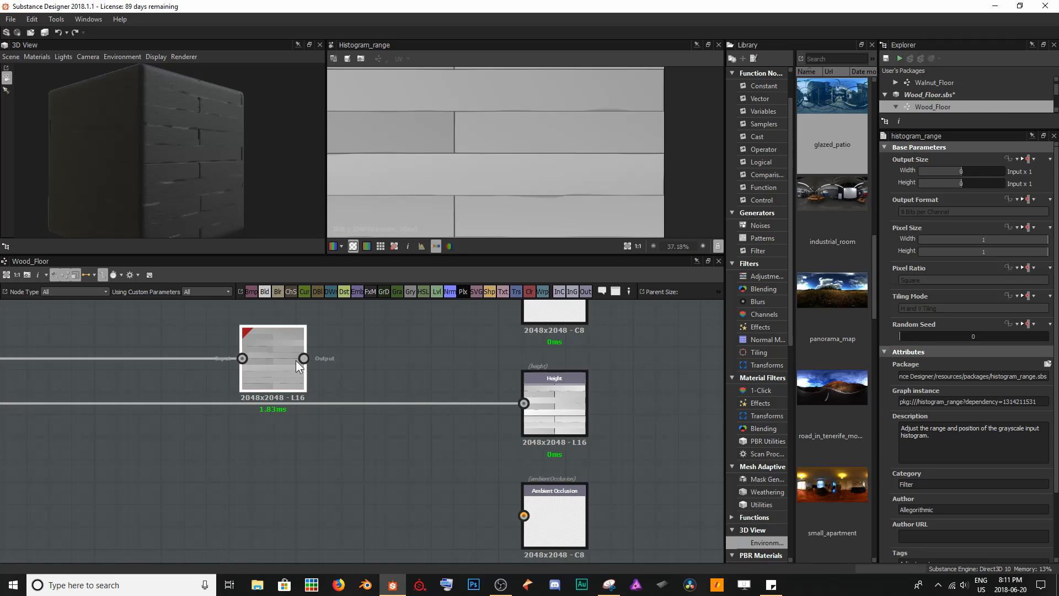
pyautogui.moveTo(529, 396); pyautogui.dragTo(266, 399)
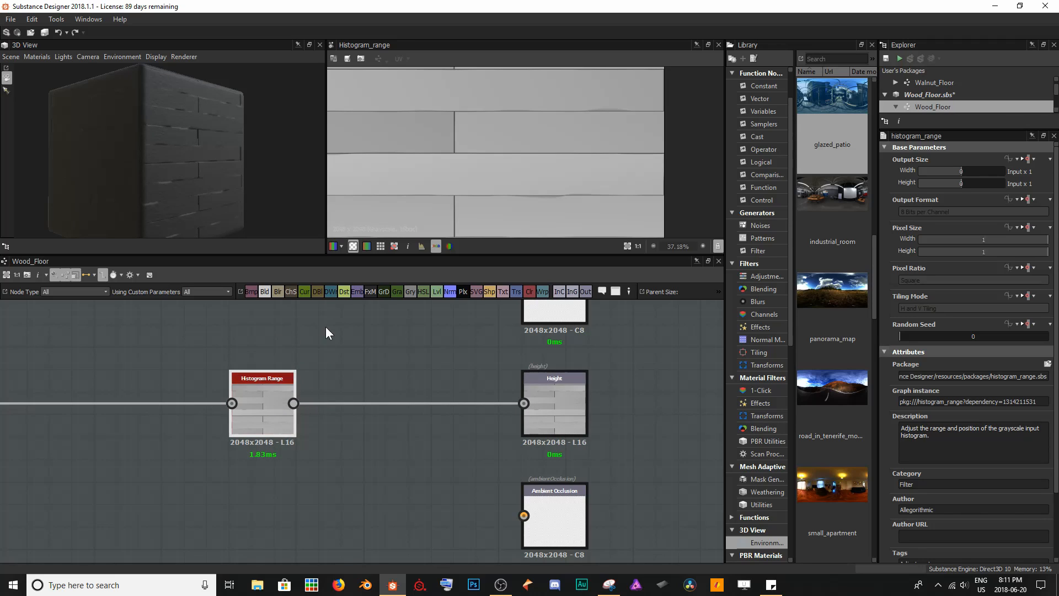
pyautogui.press('f')
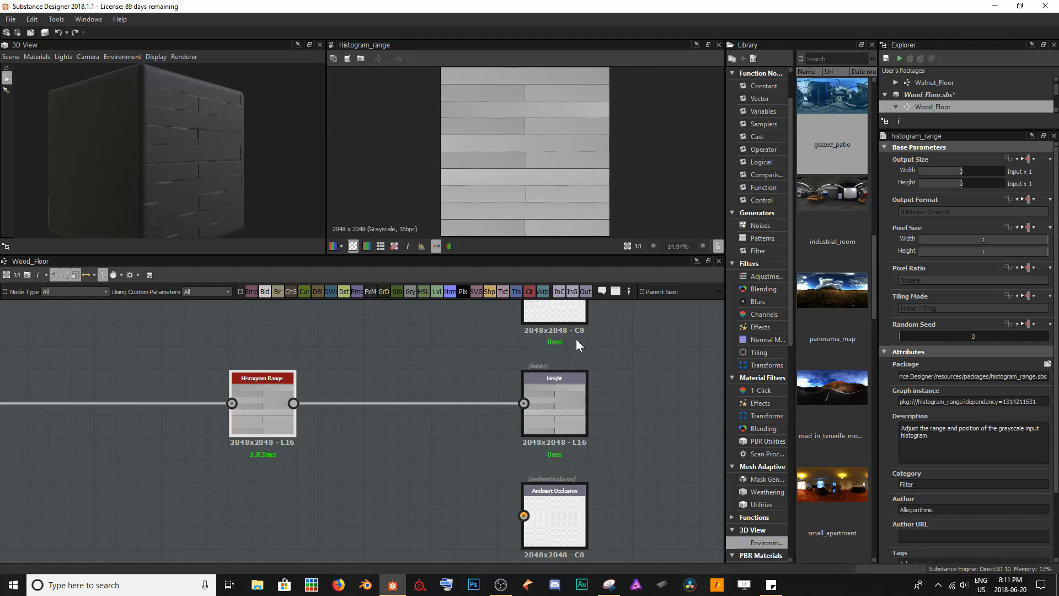
# Set the Histogram Range node's Range and Position to about 0.6 each, checking the plank relief on the 3D model
pyautogui.scroll(6, 213, 154)
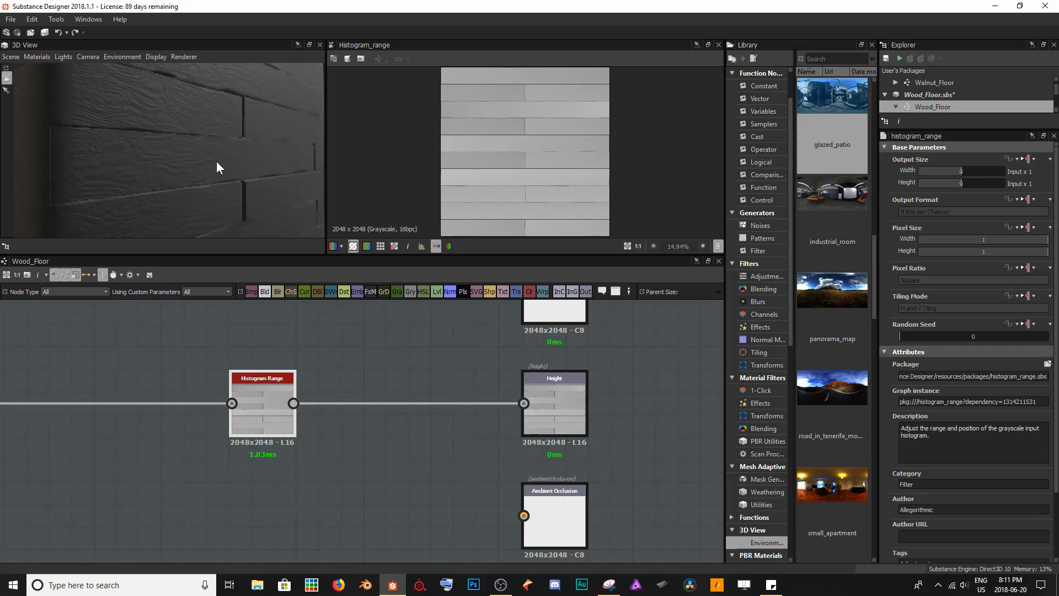
pyautogui.moveTo(160, 91); pyautogui.dragTo(138, 166)
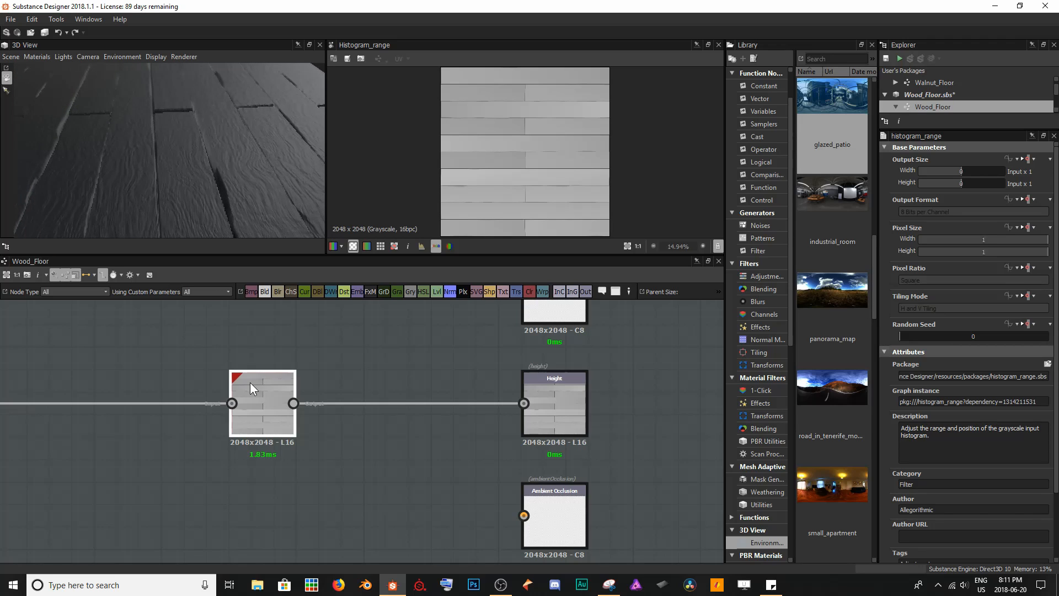
pyautogui.scroll(-3, 965, 417)
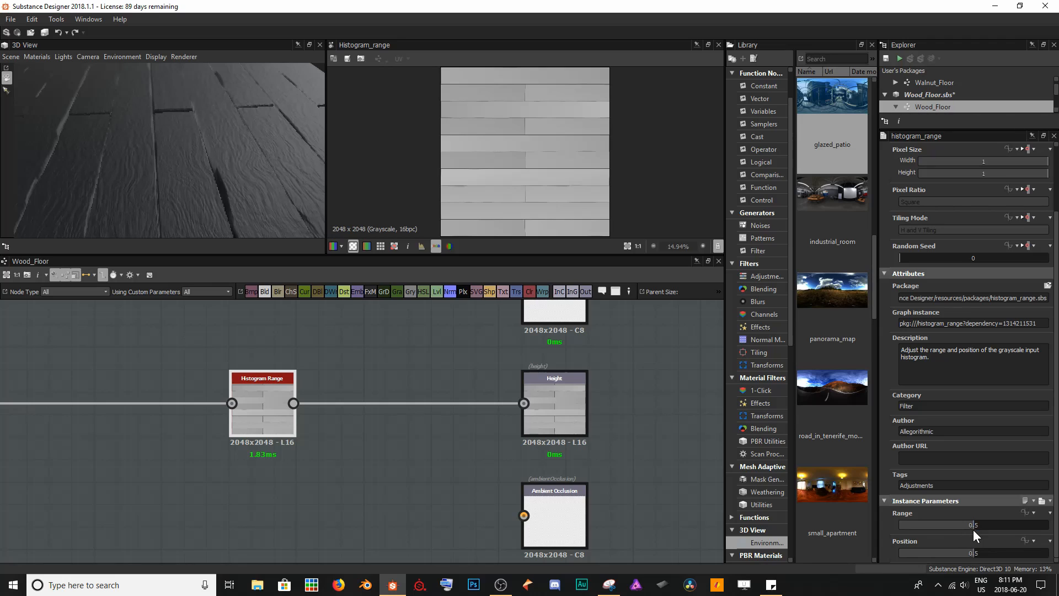
pyautogui.moveTo(969, 525)
pyautogui.mouseDown()
pyautogui.moveTo(922, 528)
pyautogui.moveTo(975, 514)
pyautogui.mouseUp()
pyautogui.moveTo(979, 551); pyautogui.dragTo(987, 522)
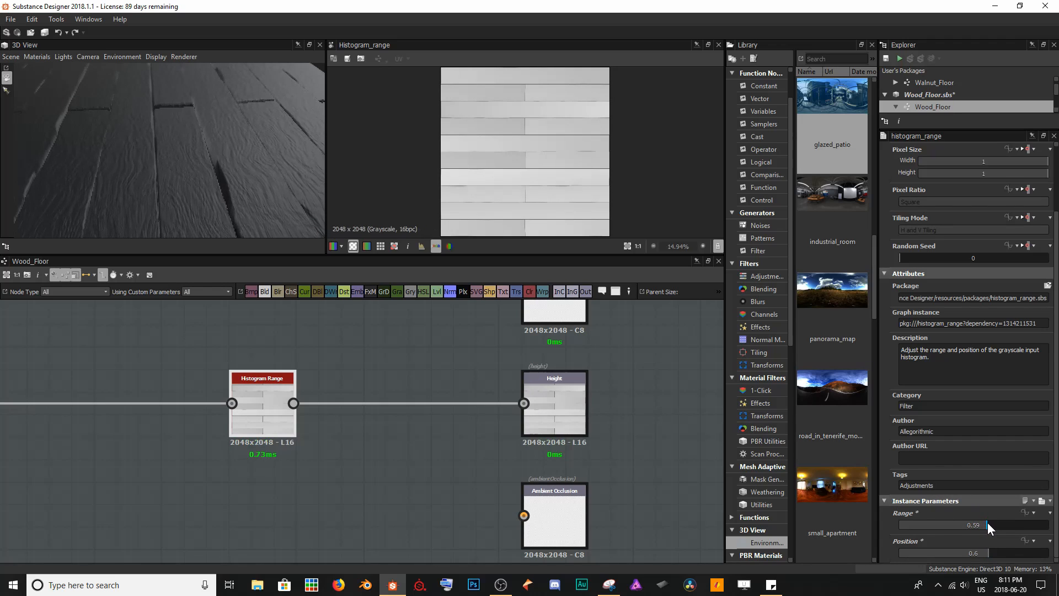
pyautogui.moveTo(147, 197); pyautogui.dragTo(199, 164)
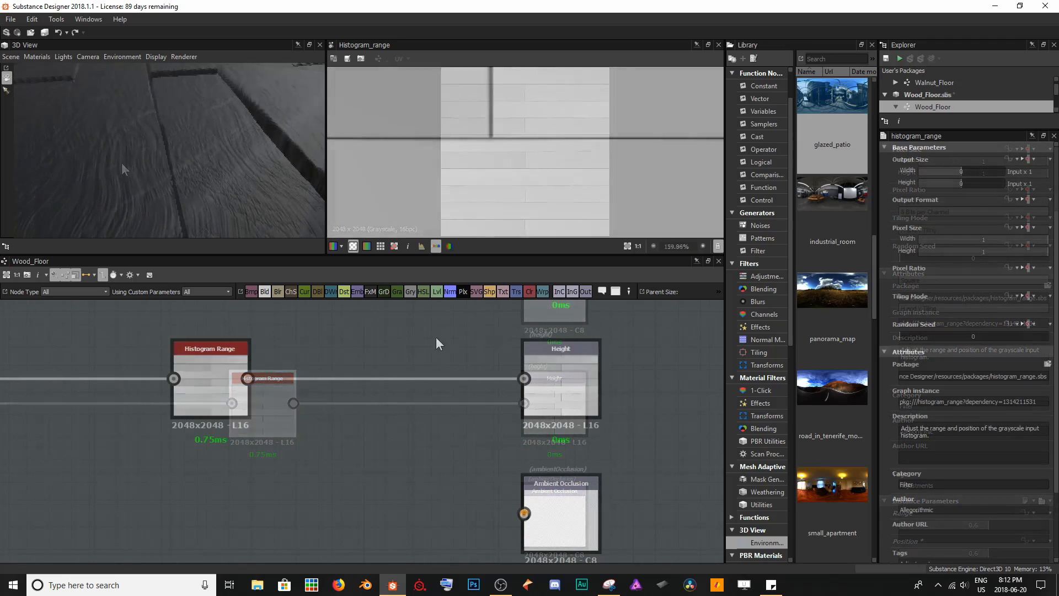
# Link the Histogram Range node's output to the Ambient Occlusion output as well
pyautogui.scroll(-4, 489, 176)
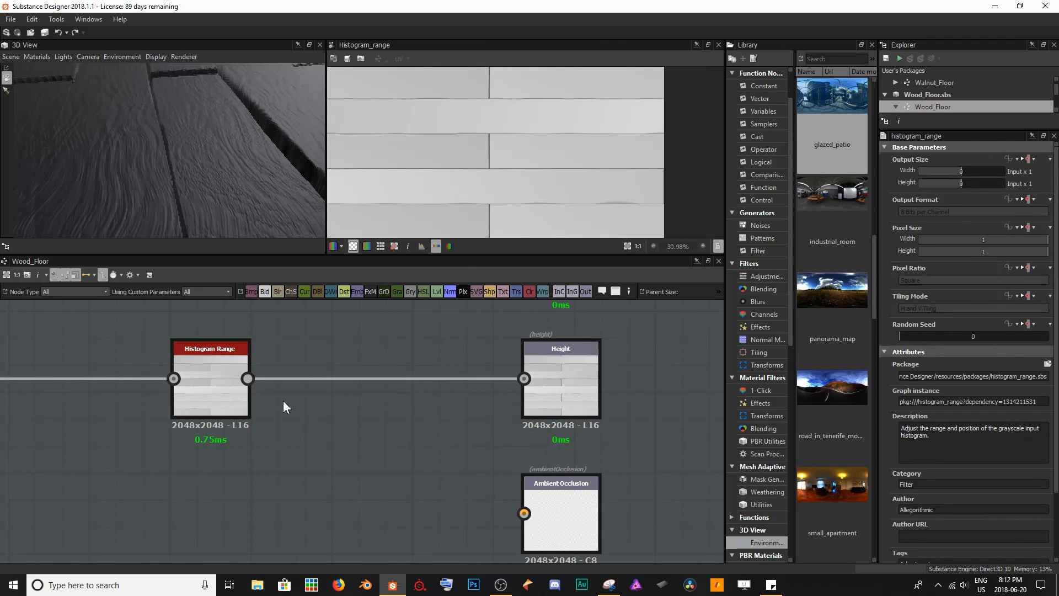
pyautogui.moveTo(285, 387); pyautogui.dragTo(525, 514)
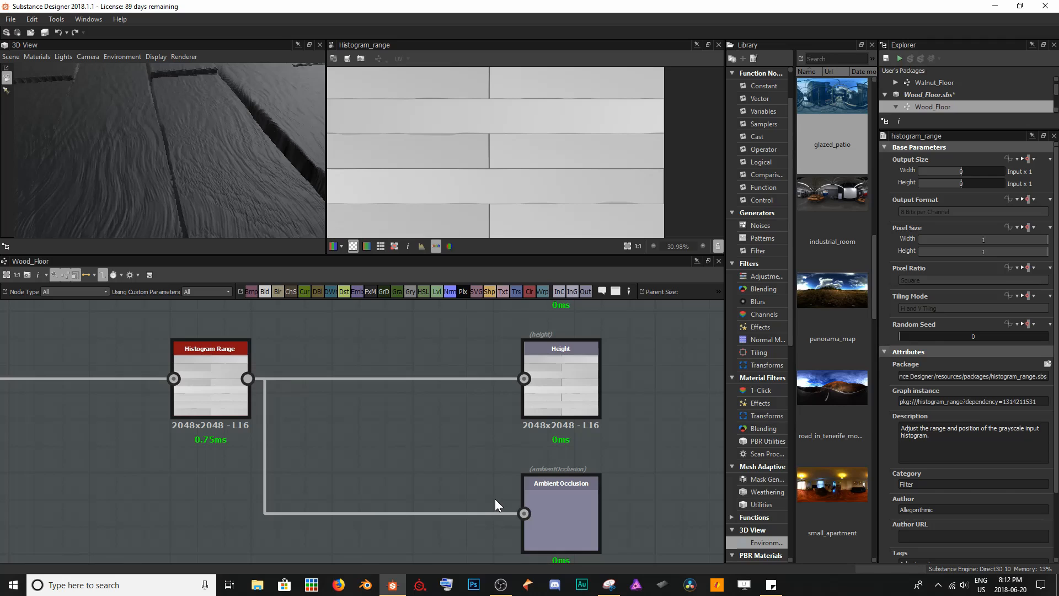
pyautogui.moveTo(424, 475); pyautogui.dragTo(405, 449, button='middle')
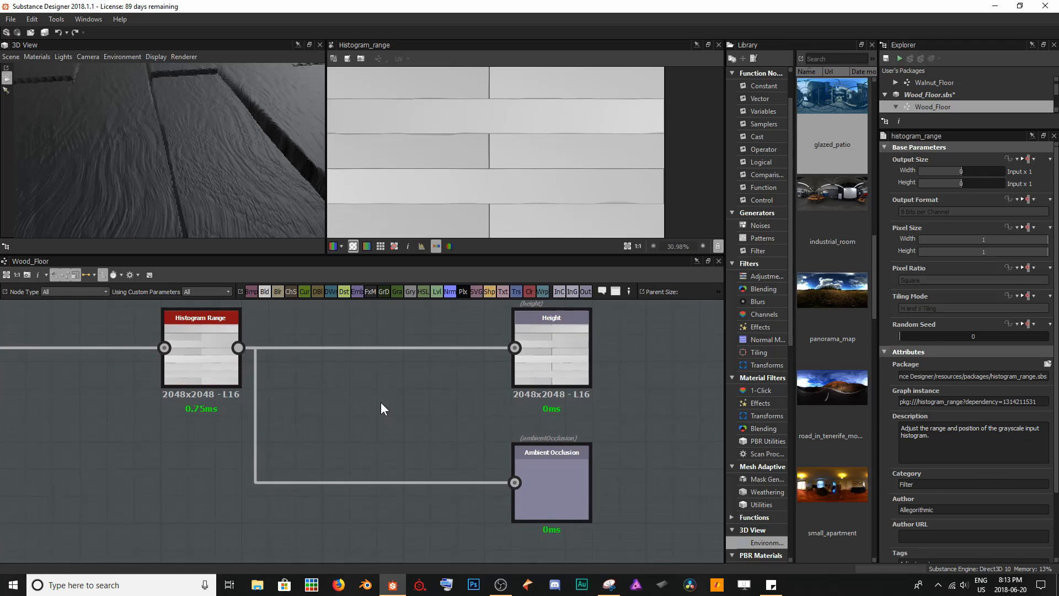
# Insert an Ambient Occlusion (HBAO) filter node into the link between the Histogram Range node and the Ambient Occlusion output
pyautogui.click(331, 482)
pyautogui.press('space')
pyautogui.write('a')
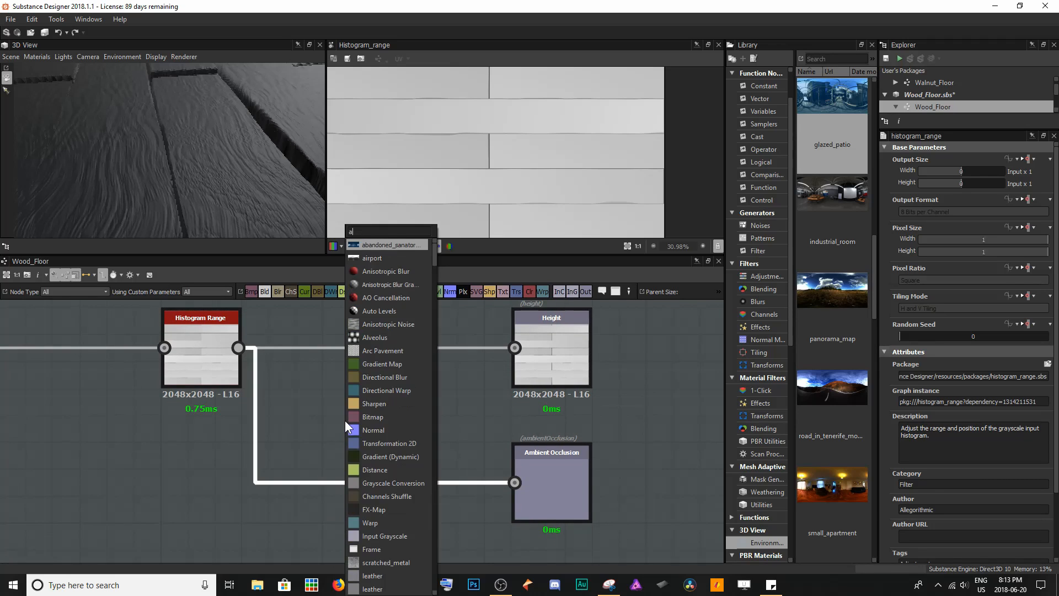
pyautogui.write('mbie')
pyautogui.press('Down')
pyautogui.press('Down')
pyautogui.press('Down')
pyautogui.press('Down')
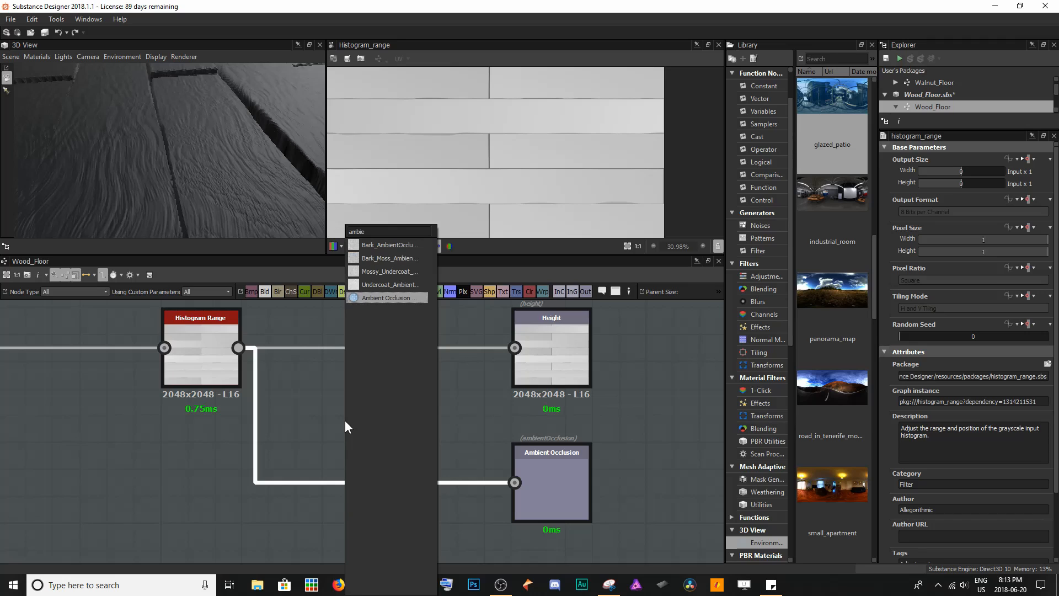
pyautogui.press('Return')
pyautogui.moveTo(390, 415); pyautogui.dragTo(392, 469)
# Show the graph's outputs on the 3D model so the ambient occlusion is applied
pyautogui.scroll(-3, 485, 174)
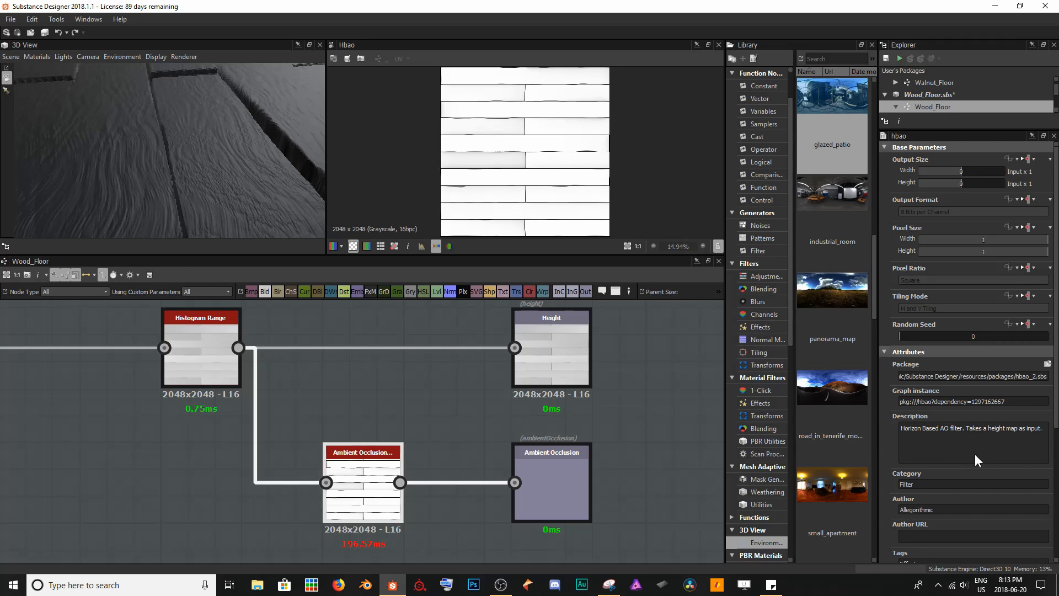
pyautogui.scroll(-5, 974, 452)
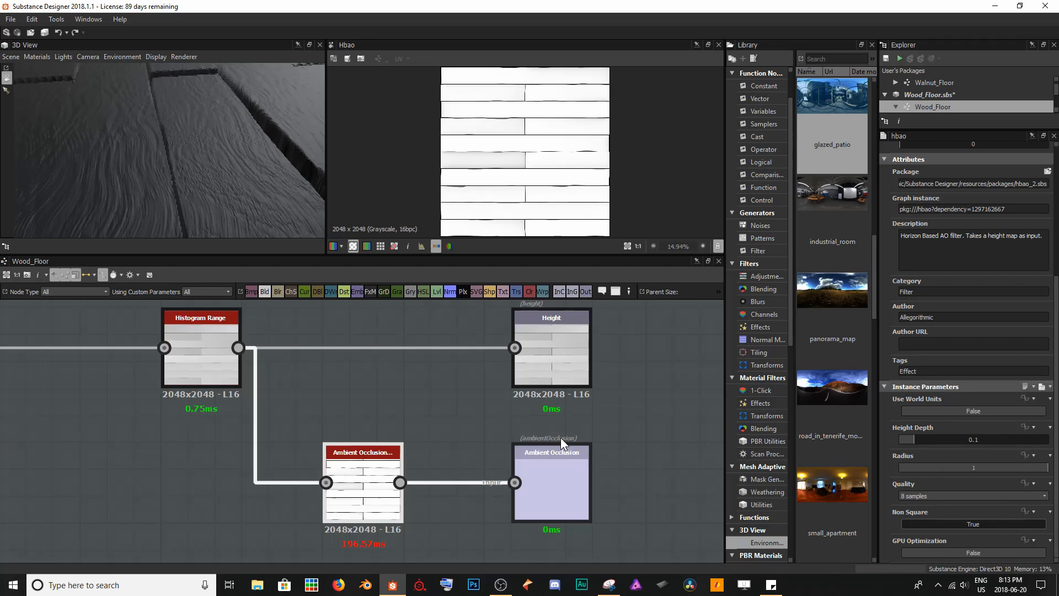
pyautogui.rightClick(469, 411)
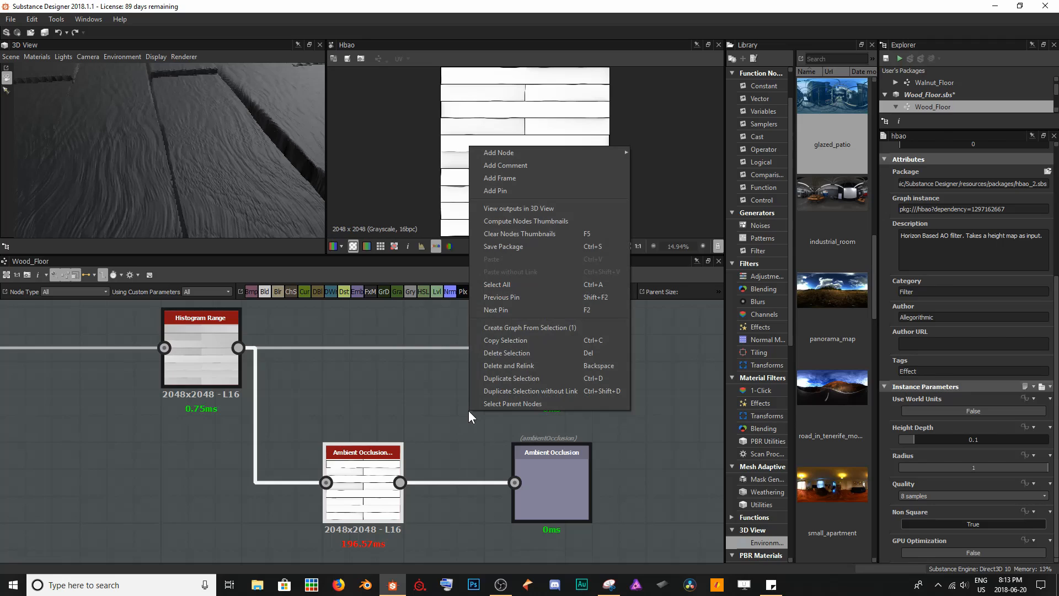
pyautogui.click(508, 209)
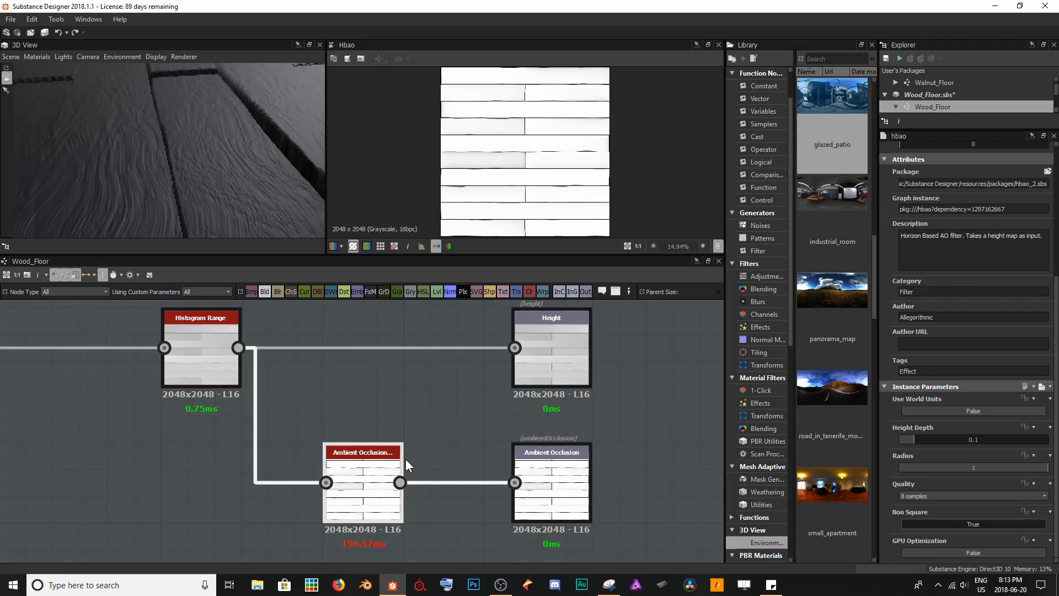
# Feed the Base Color output from the grey Uniform Color node that drives Roughness, and view the planks from farther away
pyautogui.scroll(-4, 463, 413)
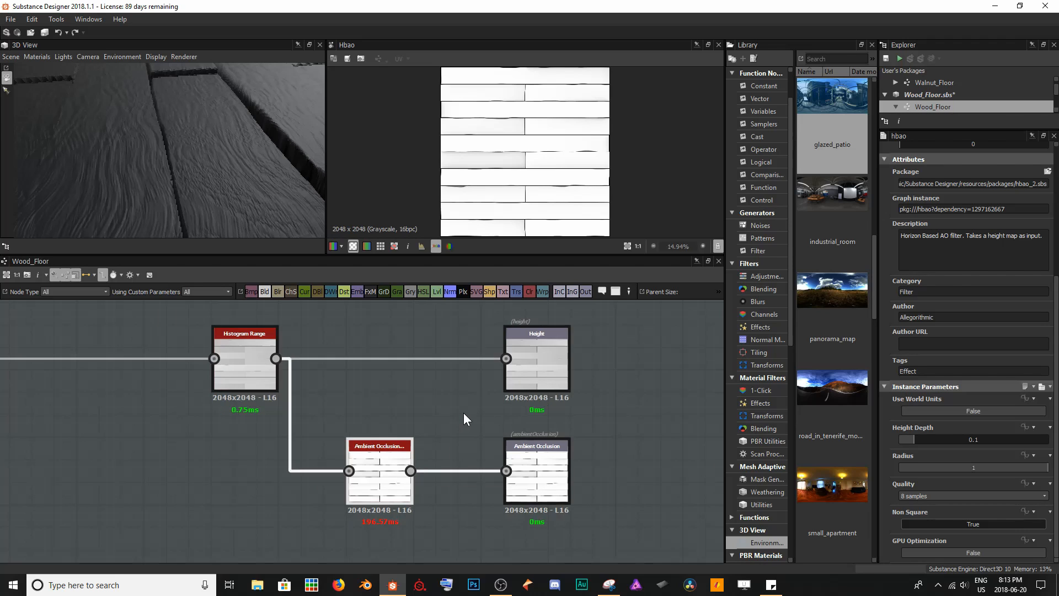
pyautogui.moveTo(465, 366); pyautogui.dragTo(451, 498, button='middle')
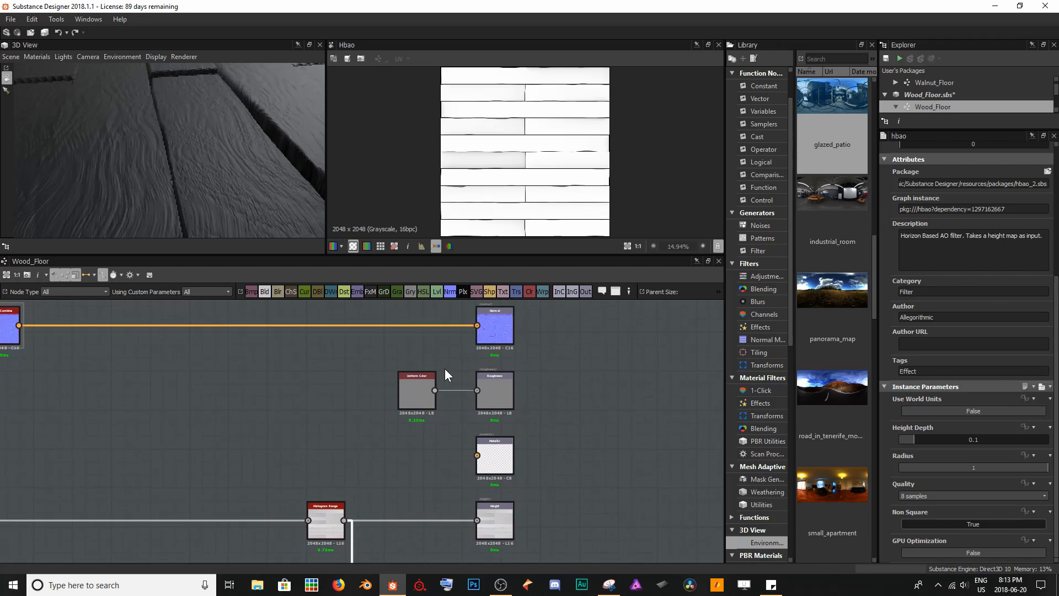
pyautogui.moveTo(461, 339); pyautogui.dragTo(432, 385, button='middle')
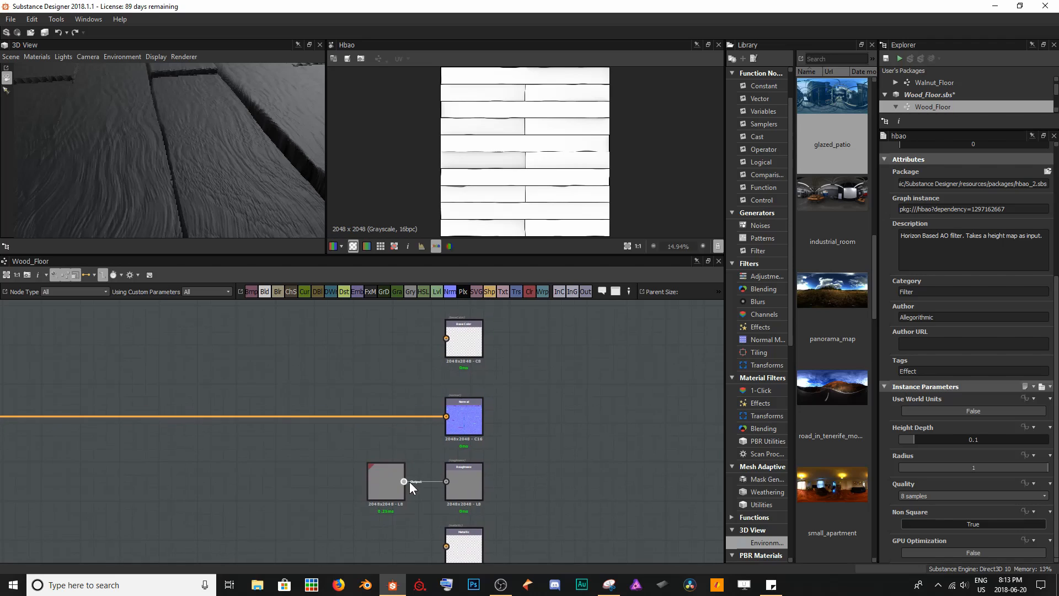
pyautogui.moveTo(409, 481); pyautogui.dragTo(447, 338)
pyautogui.moveTo(185, 157); pyautogui.dragTo(232, 221)
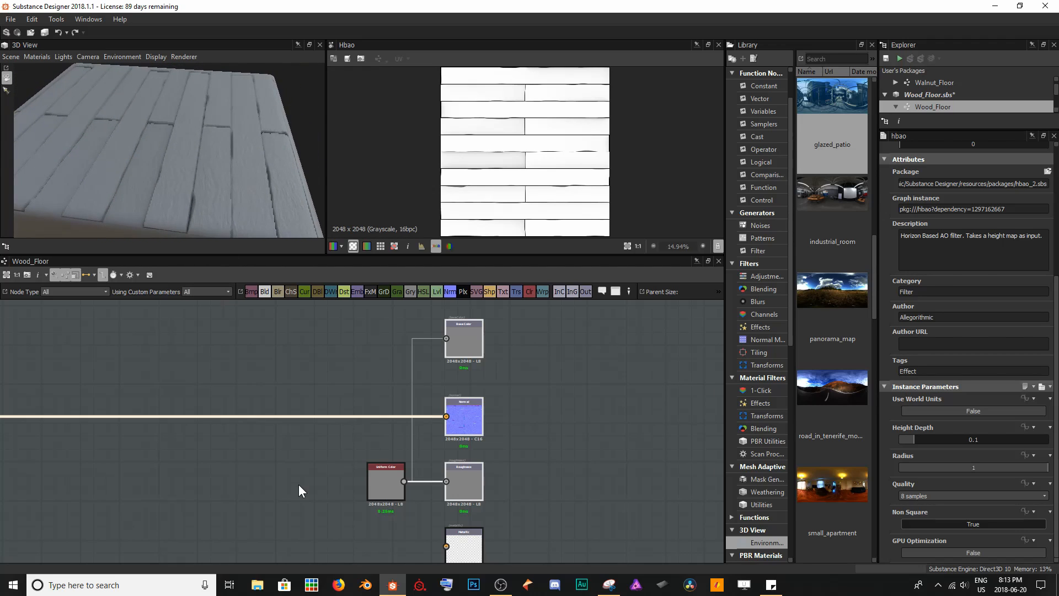
# Set the ambient occlusion filter's Height Depth to 0.29 and Radius to 0.06, and turn on GPU Optimization
pyautogui.moveTo(307, 505); pyautogui.dragTo(284, 383, button='middle')
pyautogui.moveTo(392, 478); pyautogui.dragTo(388, 332, button='middle')
pyautogui.scroll(6, 402, 423)
pyautogui.moveTo(351, 403); pyautogui.dragTo(380, 467, button='middle')
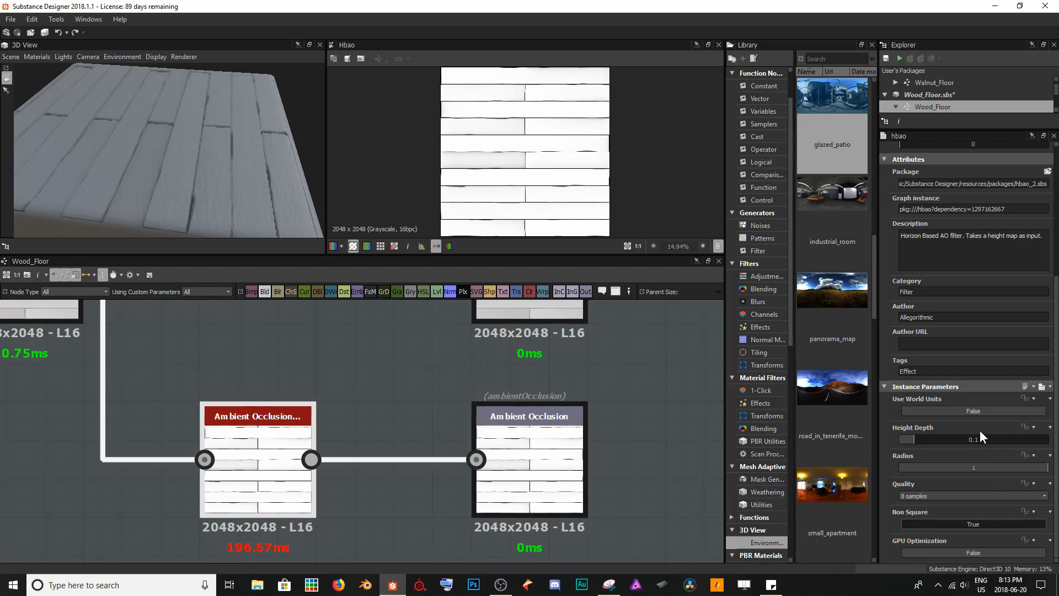
pyautogui.moveTo(919, 437); pyautogui.dragTo(942, 437)
pyautogui.moveTo(986, 464); pyautogui.dragTo(908, 471)
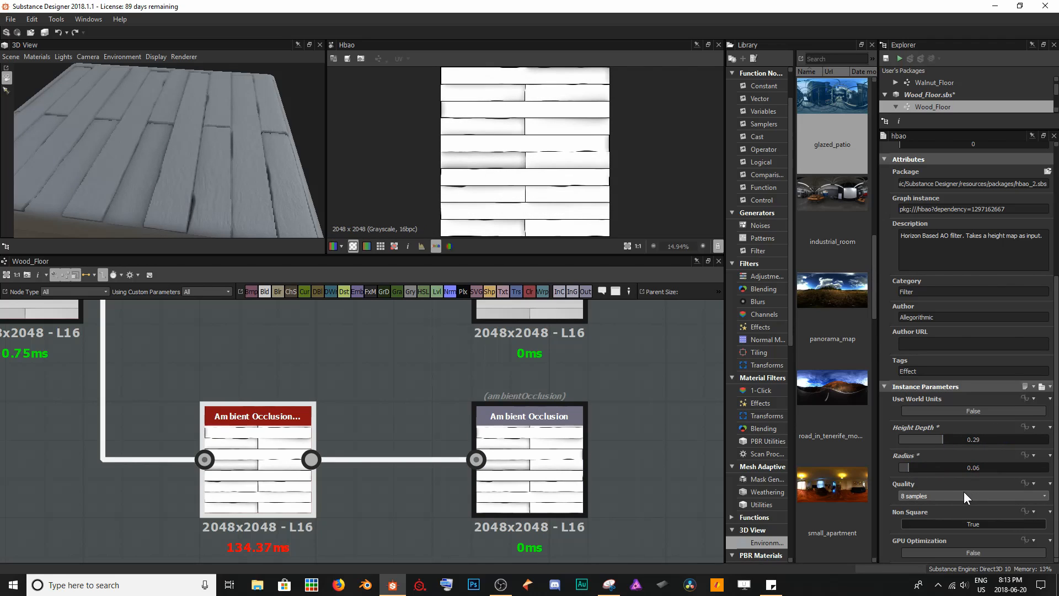
pyautogui.click(975, 553)
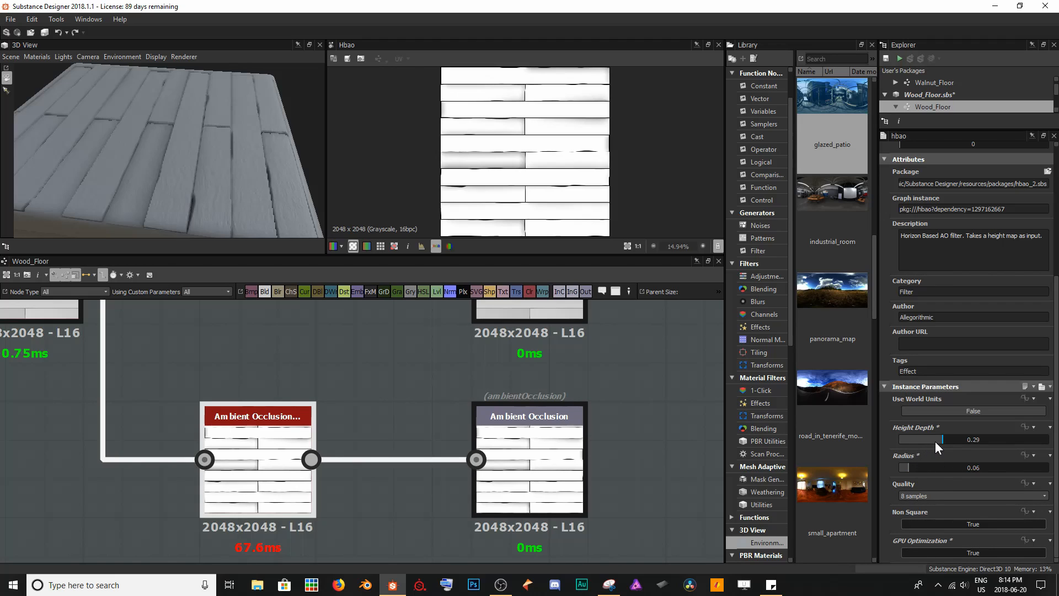
# Retune the ambient occlusion filter's Height Depth, trying 0.07 before setting it to 0.42
pyautogui.moveTo(936, 445); pyautogui.dragTo(912, 454)
pyautogui.scroll(2, 529, 165)
pyautogui.scroll(5, 528, 166)
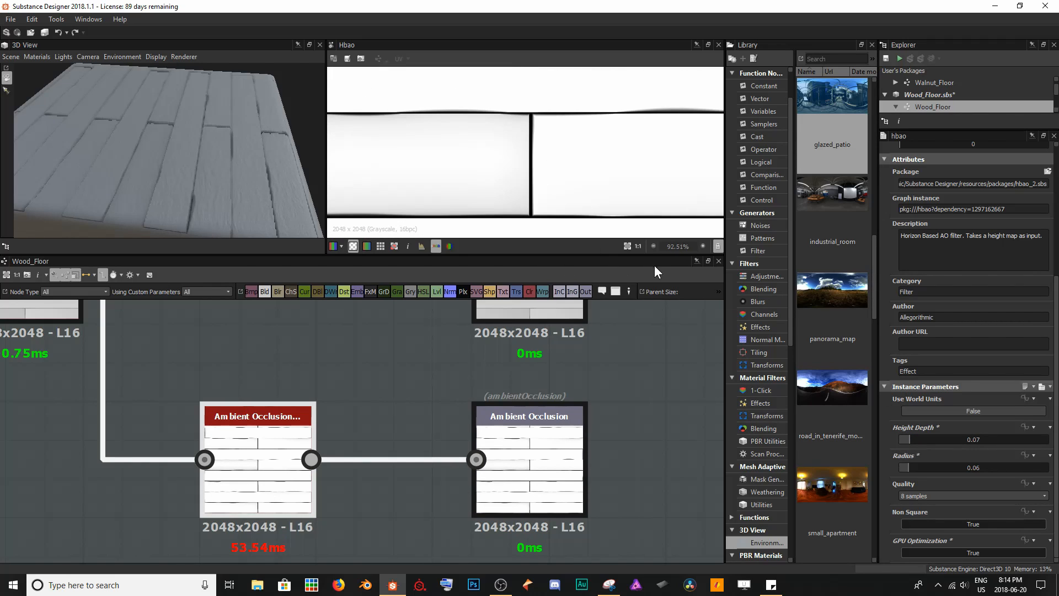
pyautogui.moveTo(910, 443); pyautogui.dragTo(961, 426)
pyautogui.scroll(-2, 188, 365)
pyautogui.moveTo(189, 365); pyautogui.dragTo(294, 438, button='middle')
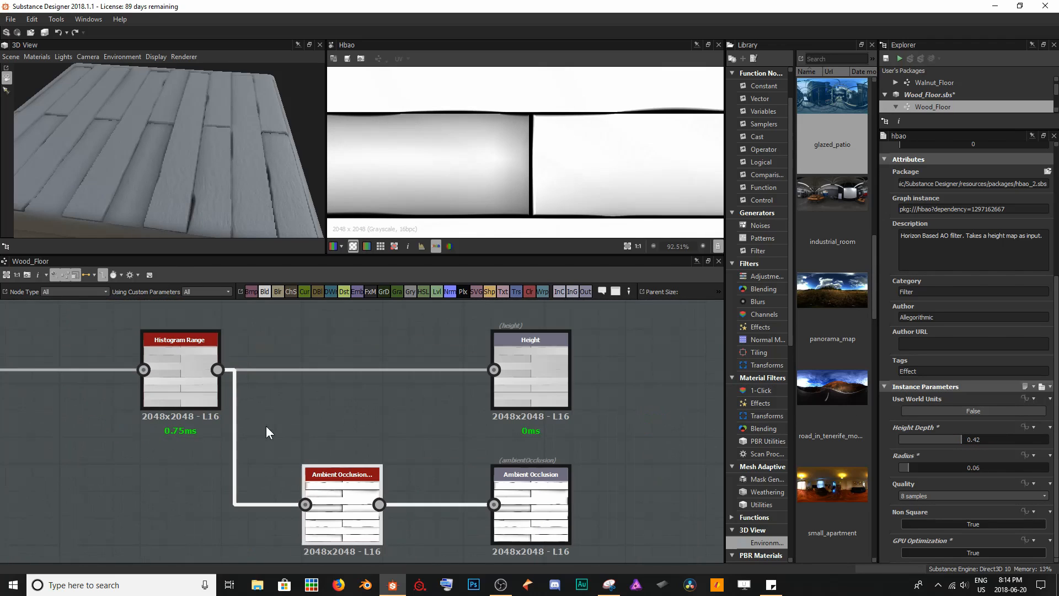
# Preview the Histogram Range and ambient occlusion nodes, and examine the plank gaps and relief on the 3D cube from several angles
pyautogui.doubleClick(199, 375)
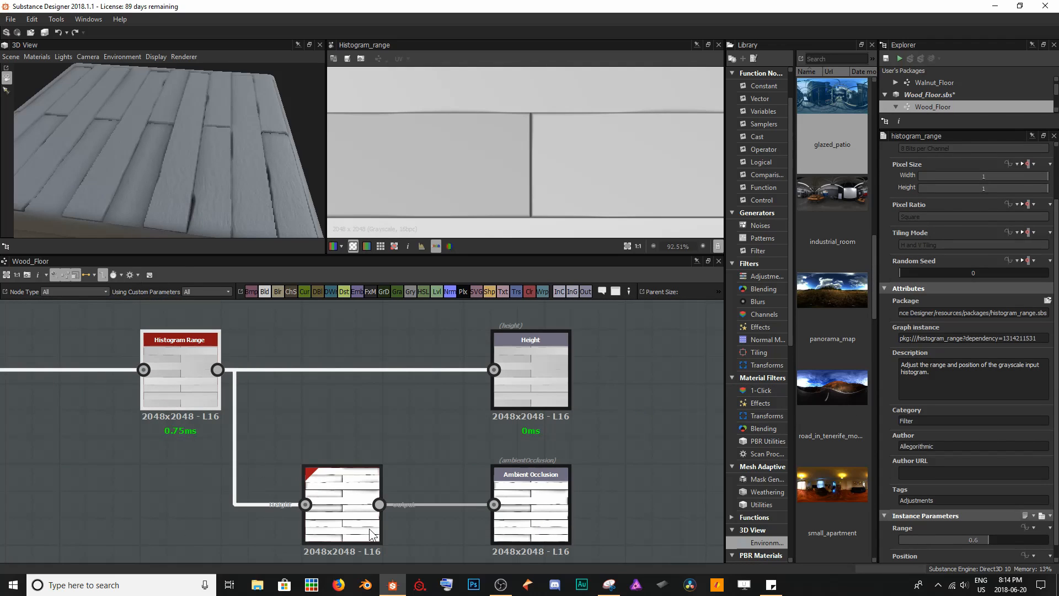
pyautogui.doubleClick(356, 488)
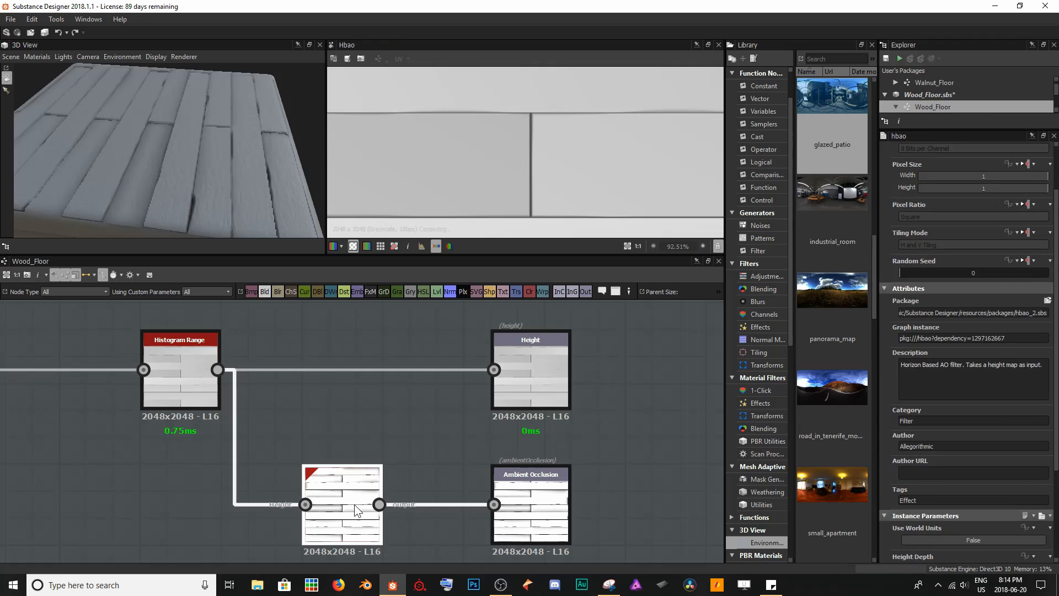
pyautogui.moveTo(87, 112); pyautogui.dragTo(289, 204)
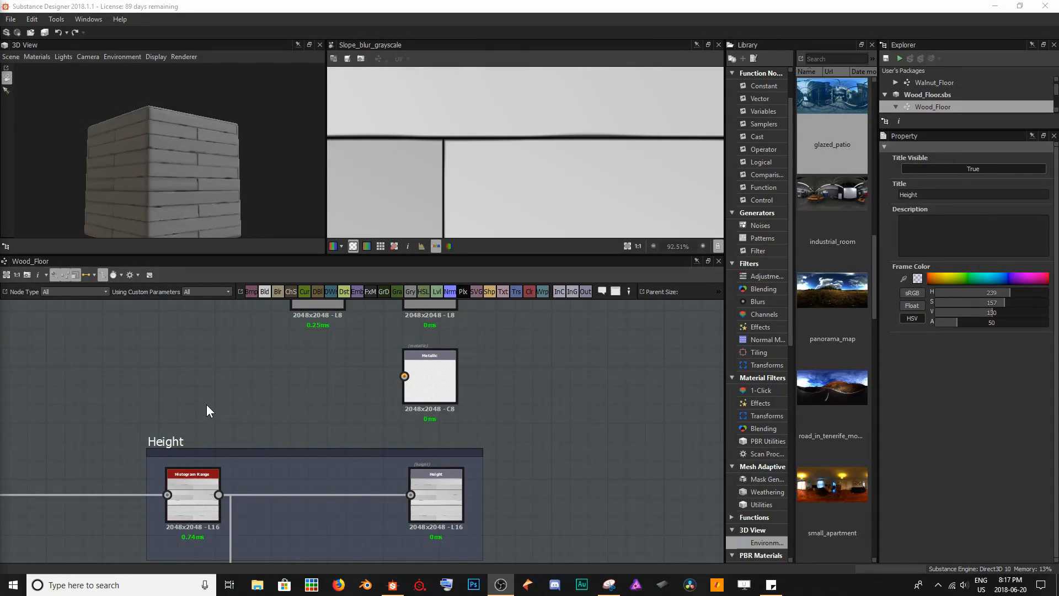
pyautogui.scroll(-2, 157, 402)
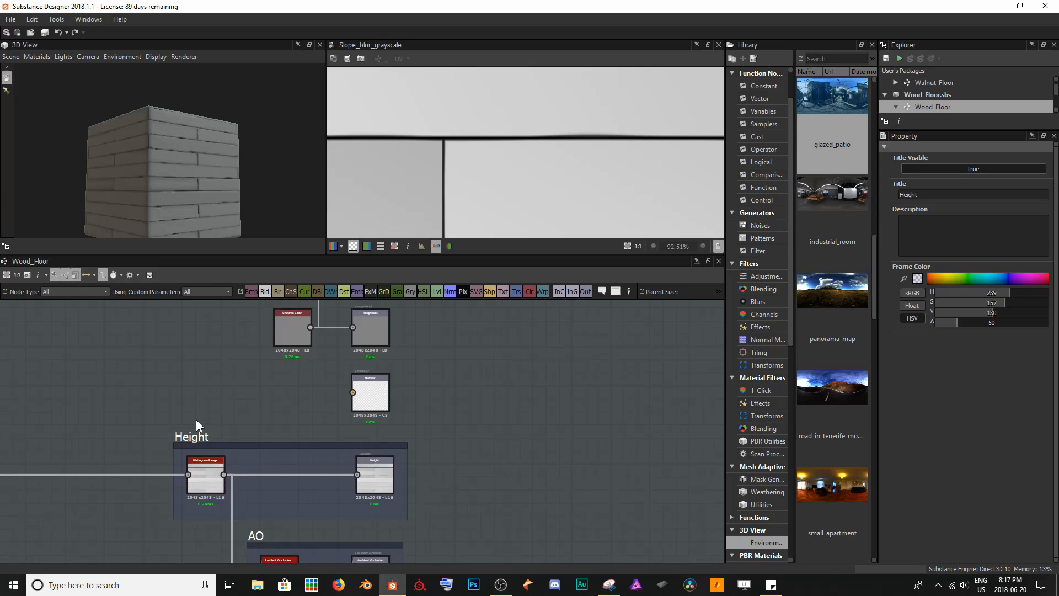
pyautogui.scroll(2, 196, 419)
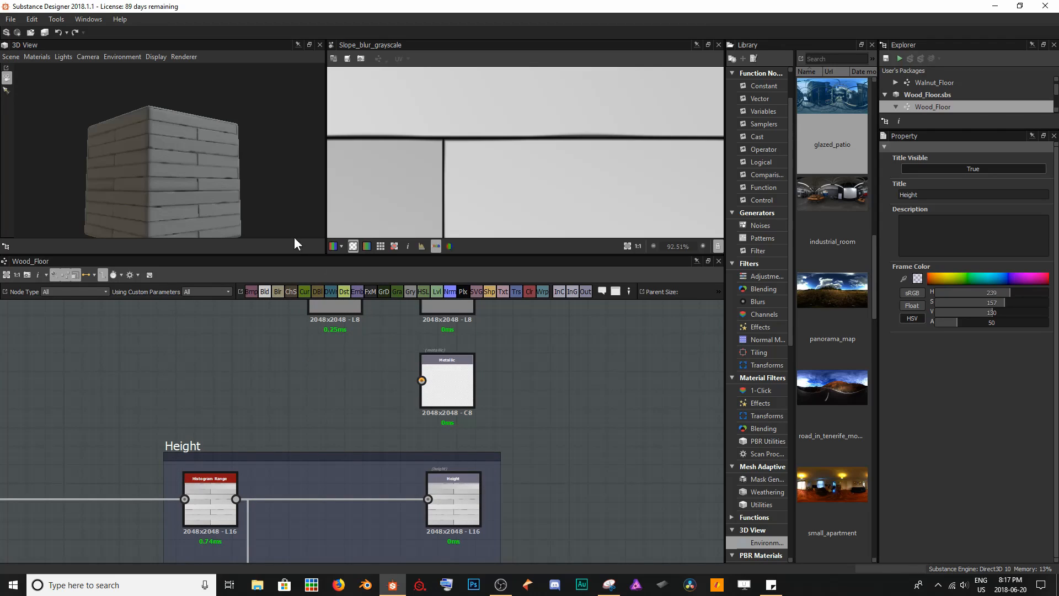
pyautogui.scroll(4, 252, 180)
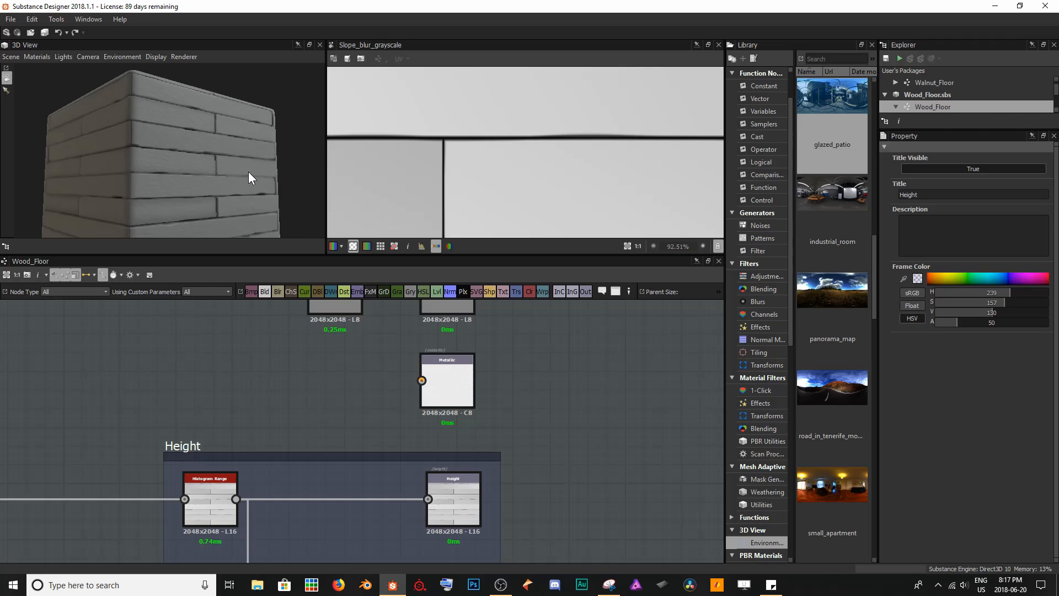
pyautogui.moveTo(248, 170); pyautogui.dragTo(225, 154)
pyautogui.moveTo(225, 154); pyautogui.dragTo(219, 137, button='middle')
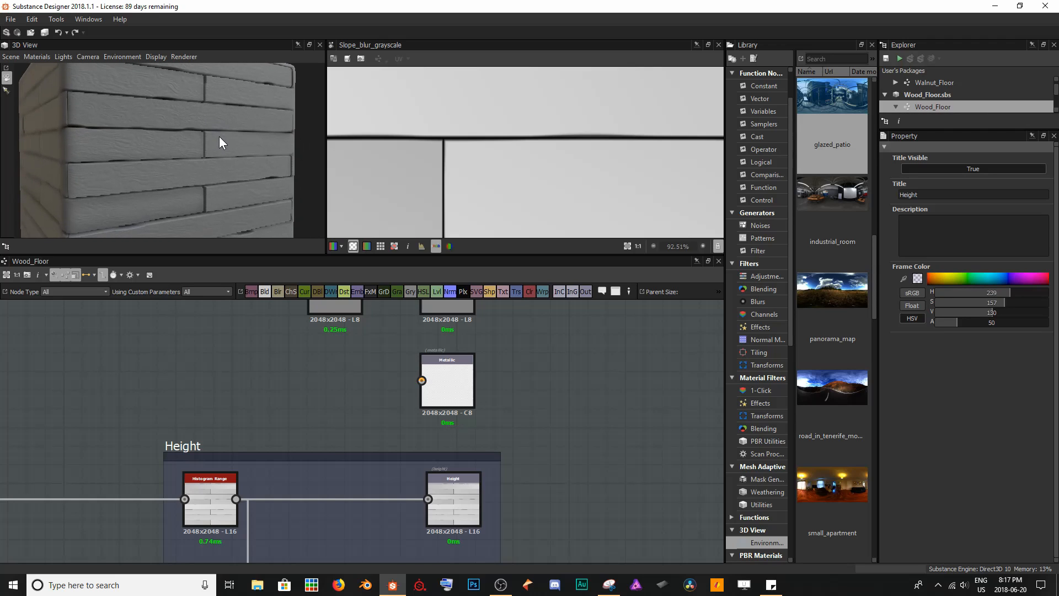
pyautogui.moveTo(220, 137)
pyautogui.mouseDown()
pyautogui.moveTo(224, 147)
pyautogui.moveTo(260, 136)
pyautogui.moveTo(216, 136)
pyautogui.mouseUp()
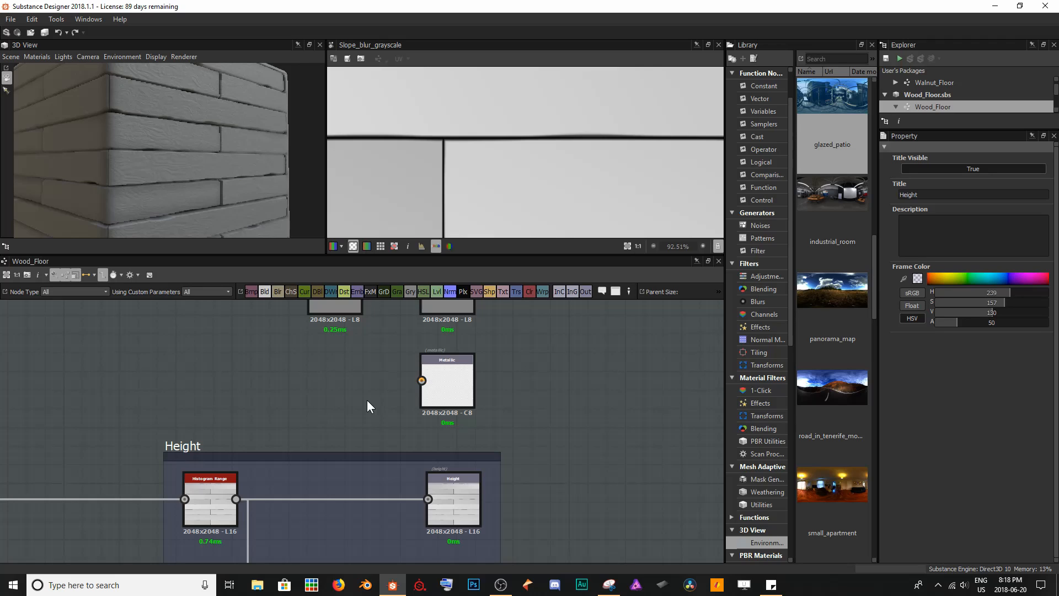
pyautogui.scroll(4, 367, 402)
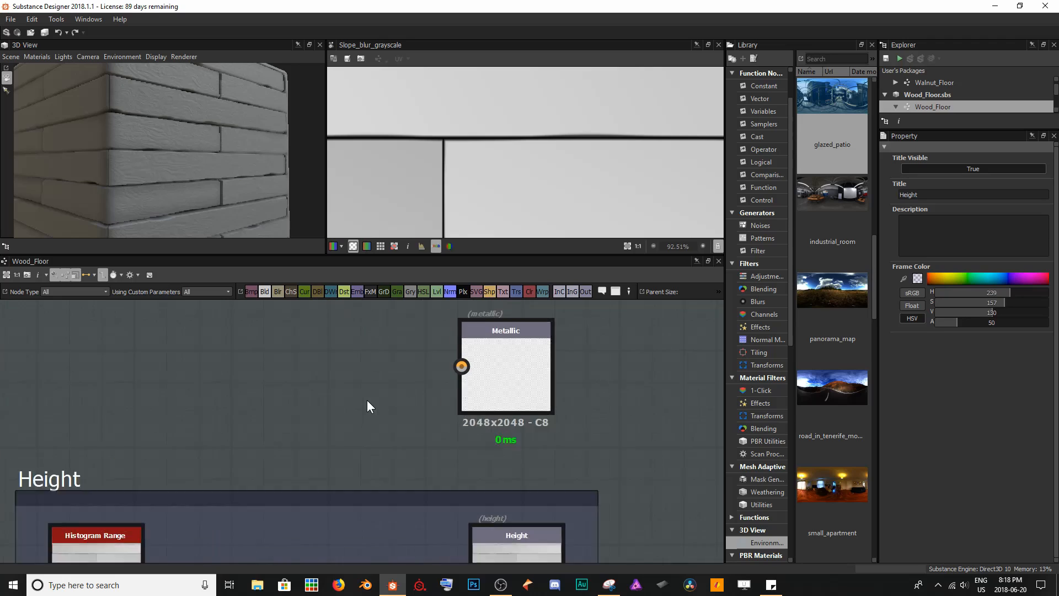
# Add a Uniform Color node in Grayscale mode and connect it to the Metallic output
pyautogui.moveTo(368, 404); pyautogui.dragTo(398, 477, button='middle')
pyautogui.moveTo(405, 438); pyautogui.dragTo(407, 428, button='middle')
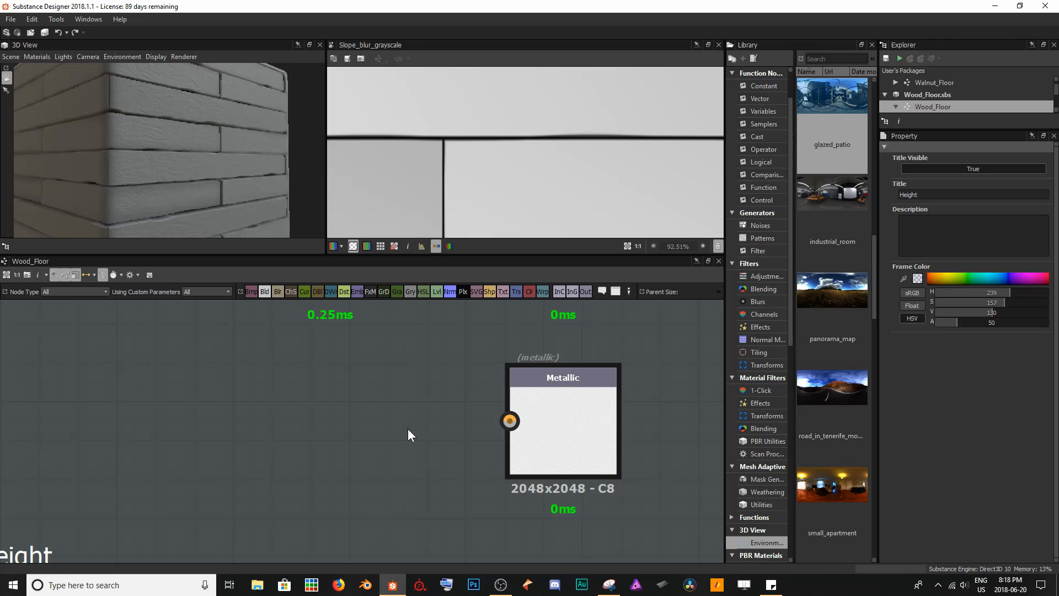
pyautogui.click(528, 292)
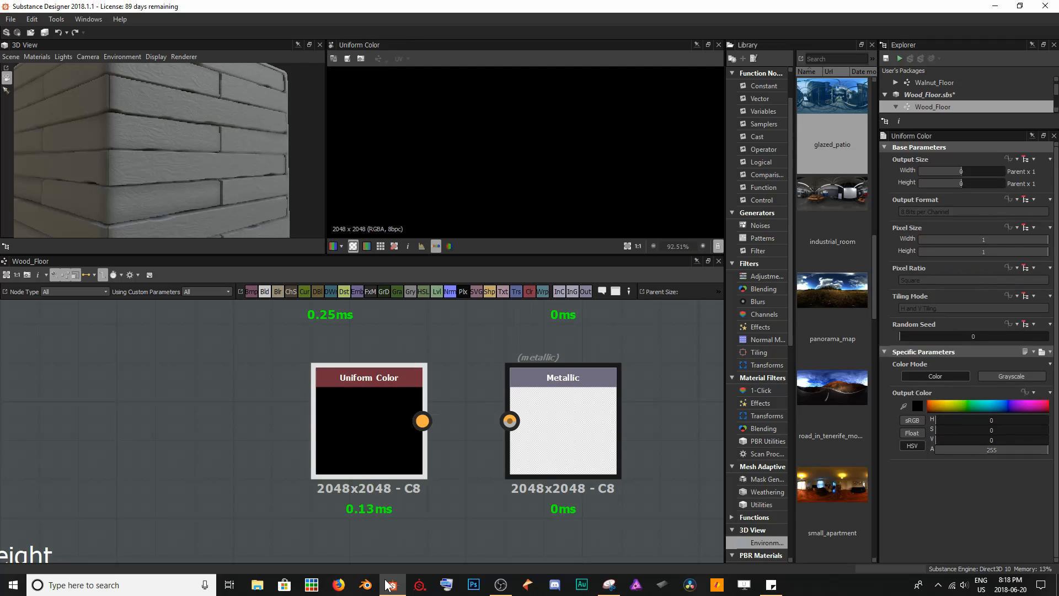
pyautogui.moveTo(422, 421); pyautogui.dragTo(510, 421)
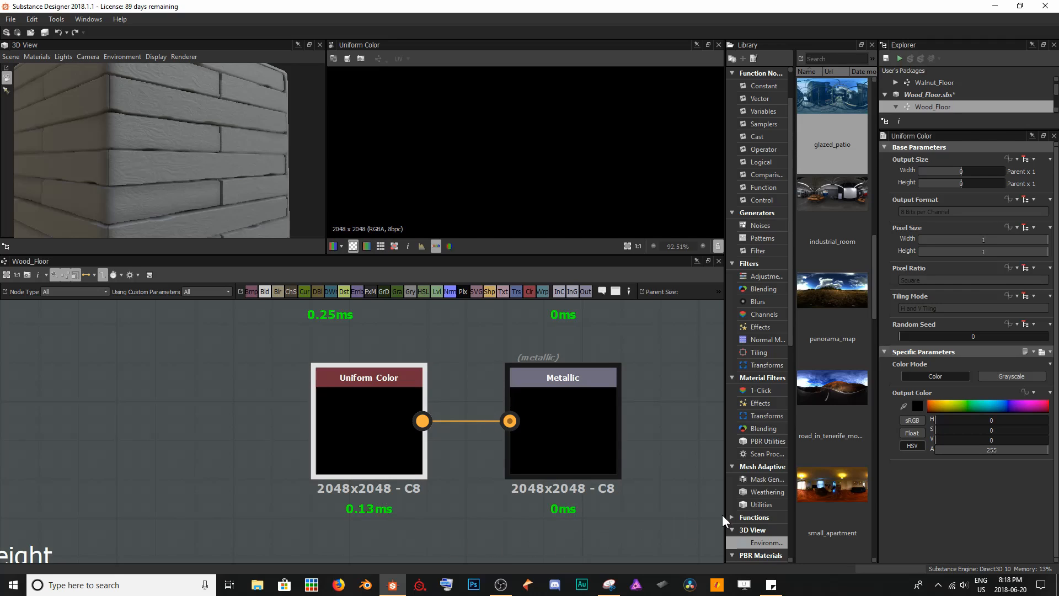
pyautogui.click(1021, 376)
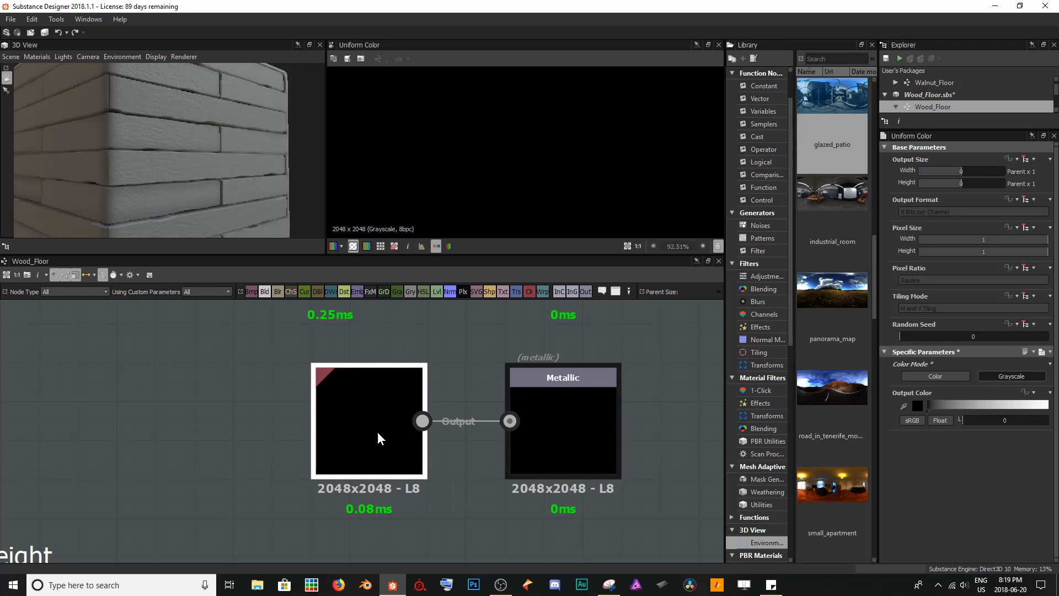
# Make the metallic Uniform Color node's output size Absolute and set it to 16 x 16 px
pyautogui.click(1026, 159)
pyautogui.click(1014, 186)
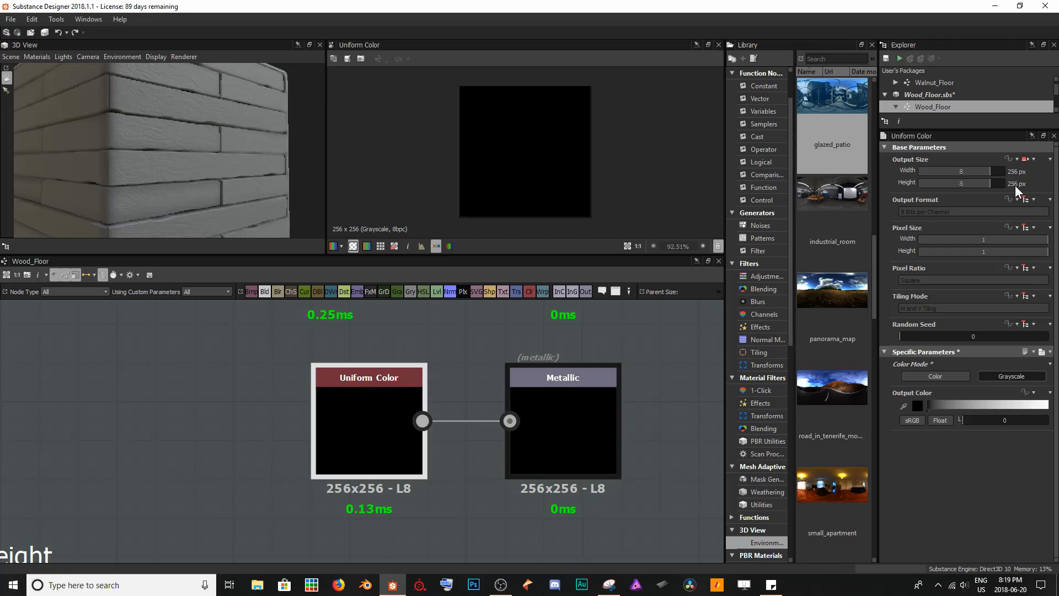
pyautogui.moveTo(988, 171)
pyautogui.mouseDown()
pyautogui.moveTo(975, 172)
pyautogui.moveTo(985, 186)
pyautogui.moveTo(977, 186)
pyautogui.mouseUp()
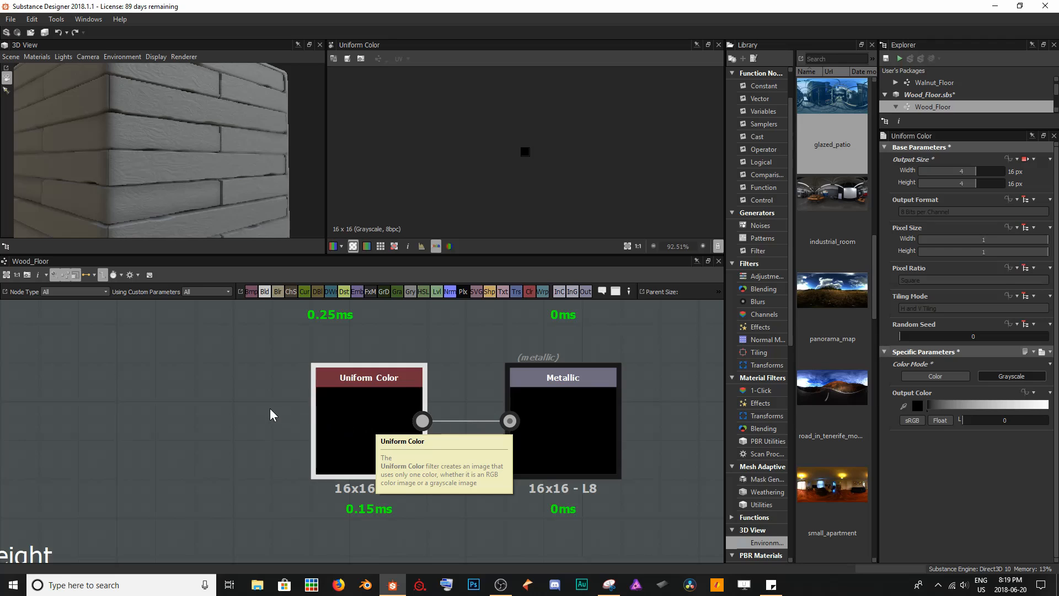
pyautogui.click(263, 436)
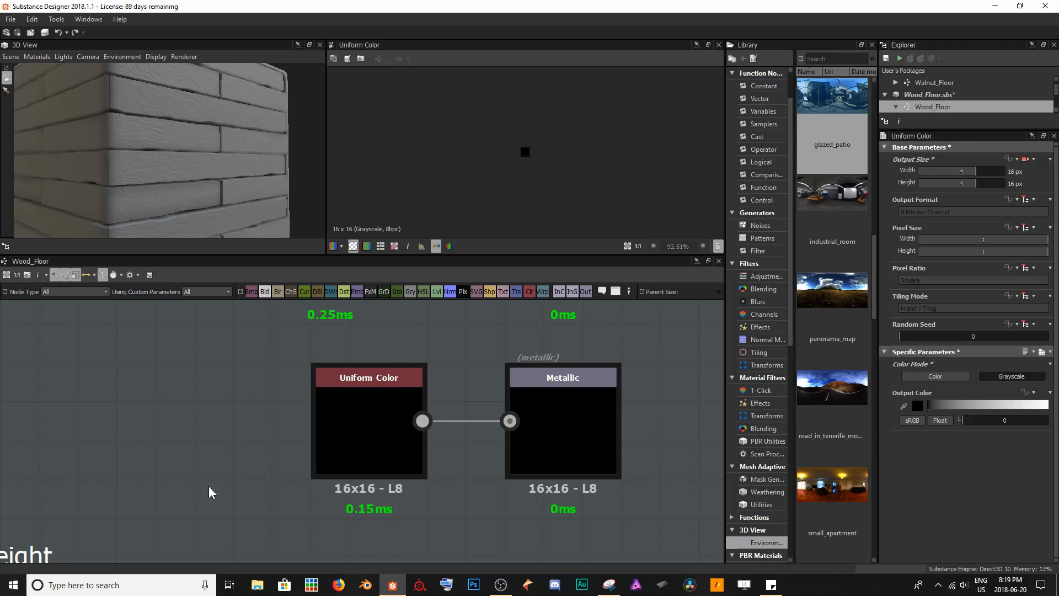
# Insert a Levels node between the black Uniform Color node and the Metallic output, and line the three nodes up side by side
pyautogui.moveTo(345, 436); pyautogui.dragTo(227, 435)
pyautogui.click(350, 421)
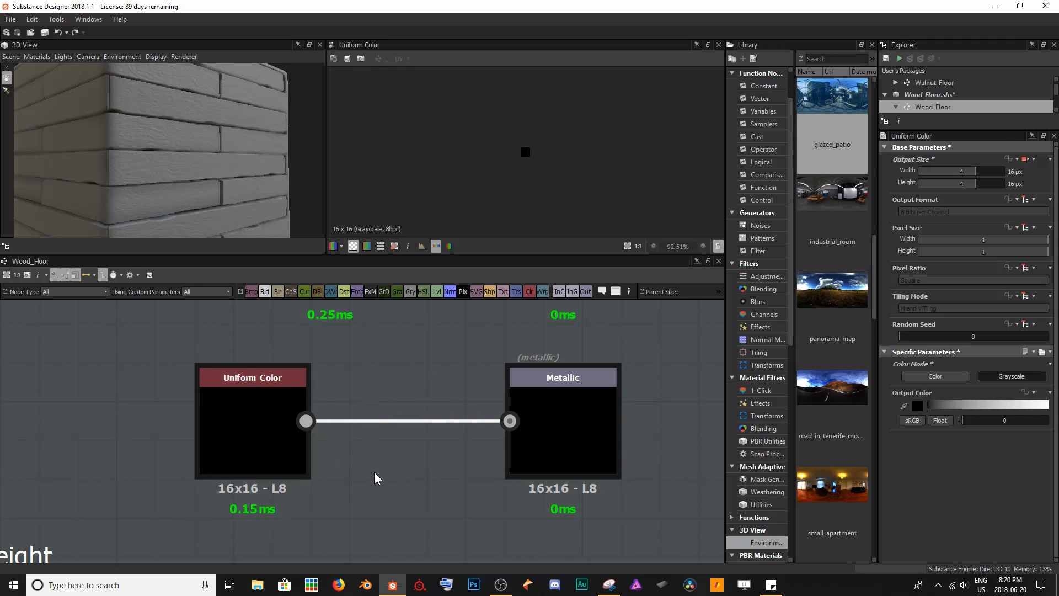
pyautogui.press('space')
pyautogui.write('lev')
pyautogui.press('Return')
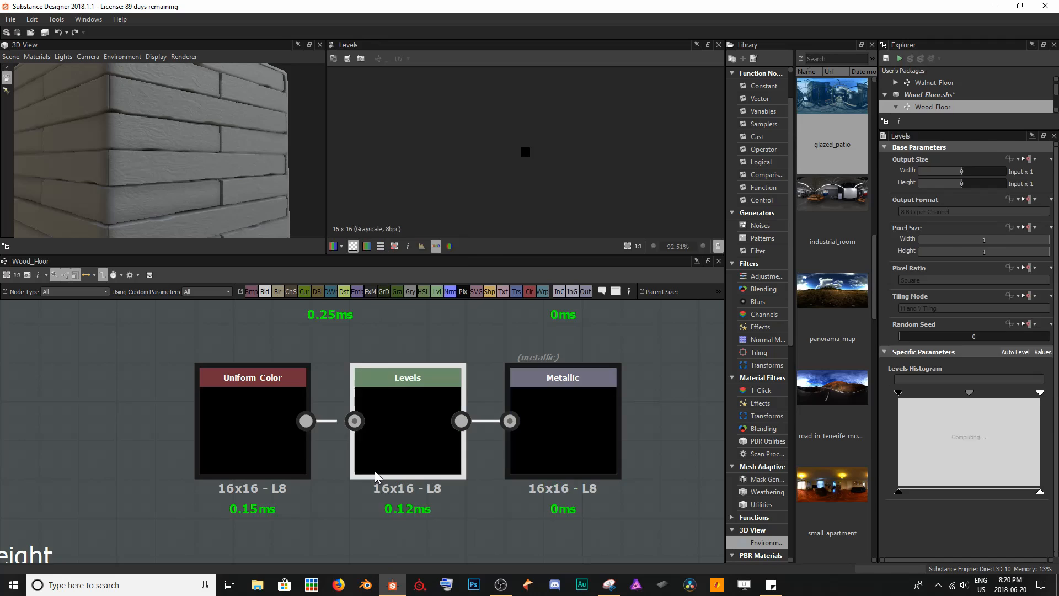
pyautogui.moveTo(402, 436); pyautogui.dragTo(436, 432)
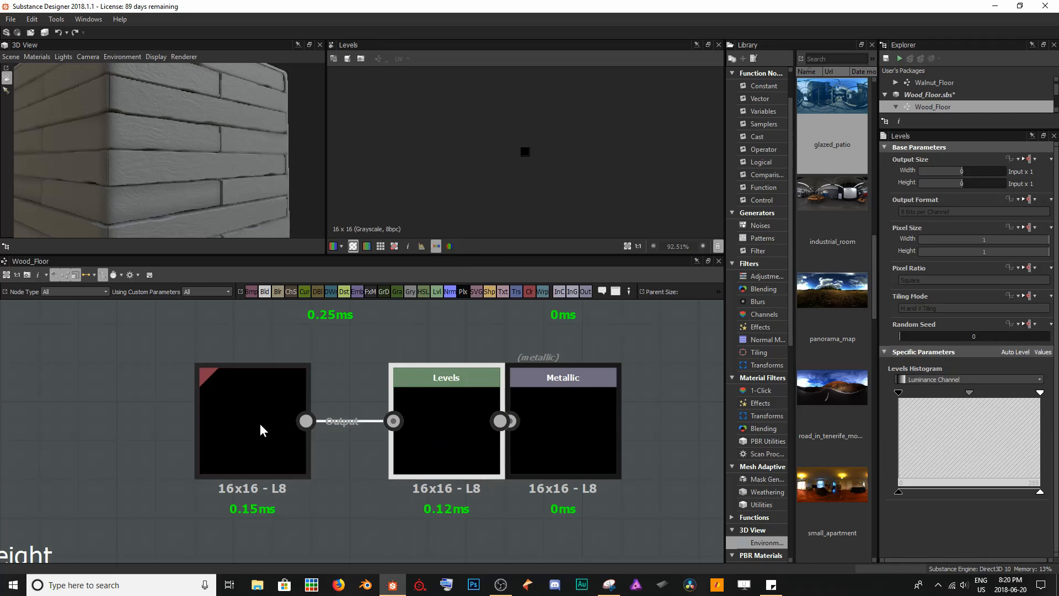
pyautogui.moveTo(260, 423); pyautogui.dragTo(321, 423)
# Set the Levels node's output size to Relative to Parent
pyautogui.click(450, 416)
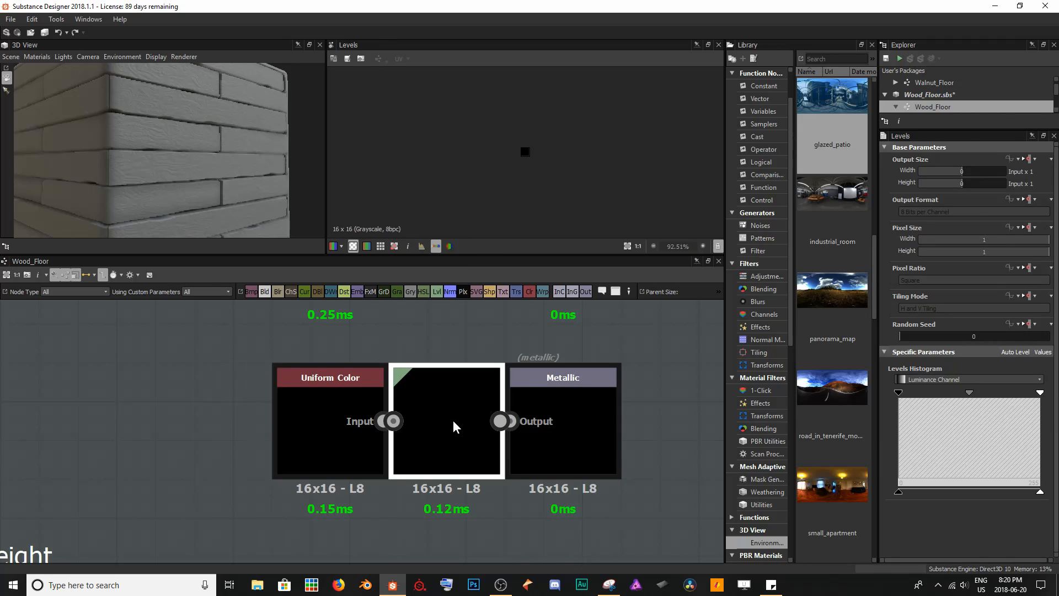
pyautogui.click(1031, 160)
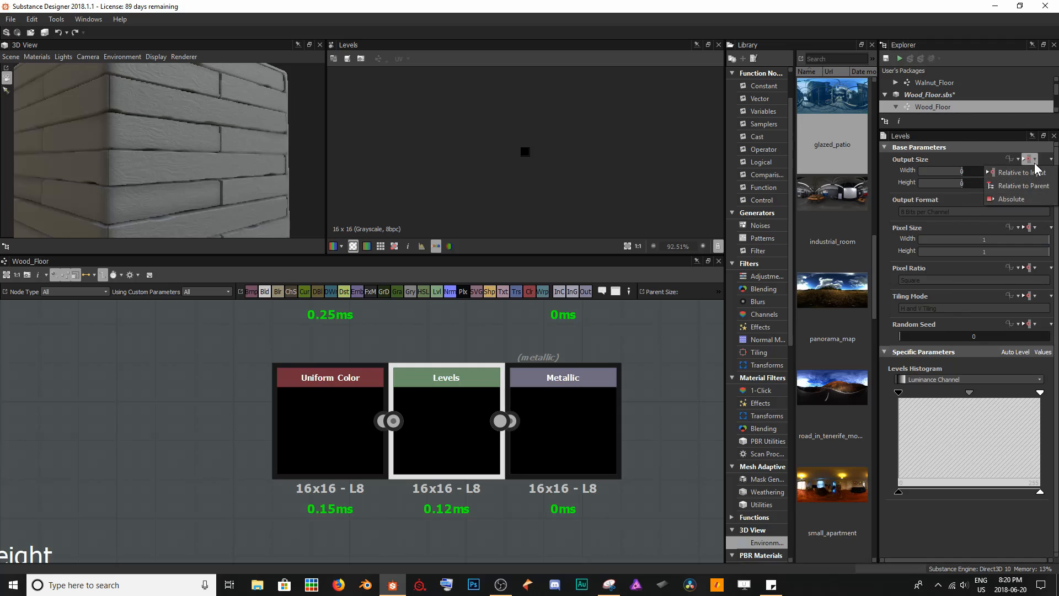
pyautogui.click(1009, 187)
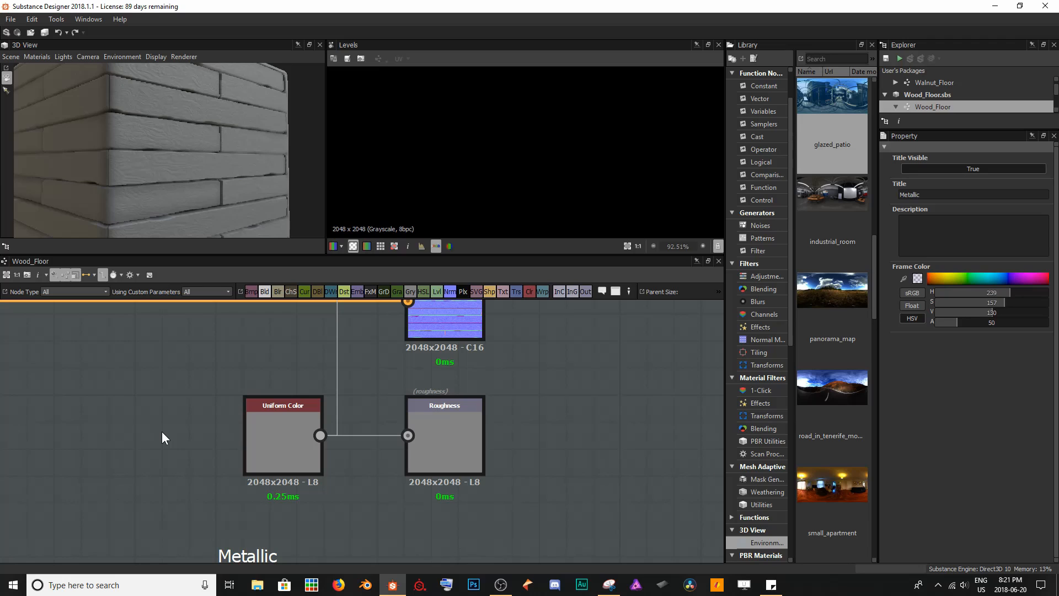
# Move the grey Uniform Color node beside the Base Color output and remove its link to Roughness
pyautogui.moveTo(289, 450); pyautogui.dragTo(344, 493, button='middle')
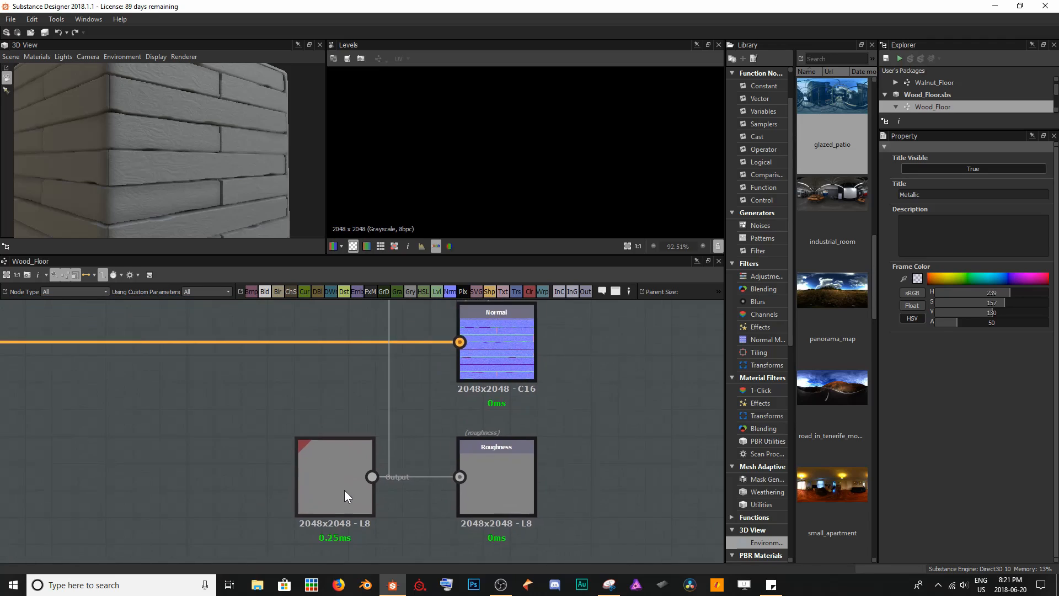
pyautogui.scroll(-5, 344, 490)
pyautogui.moveTo(317, 432); pyautogui.dragTo(320, 342)
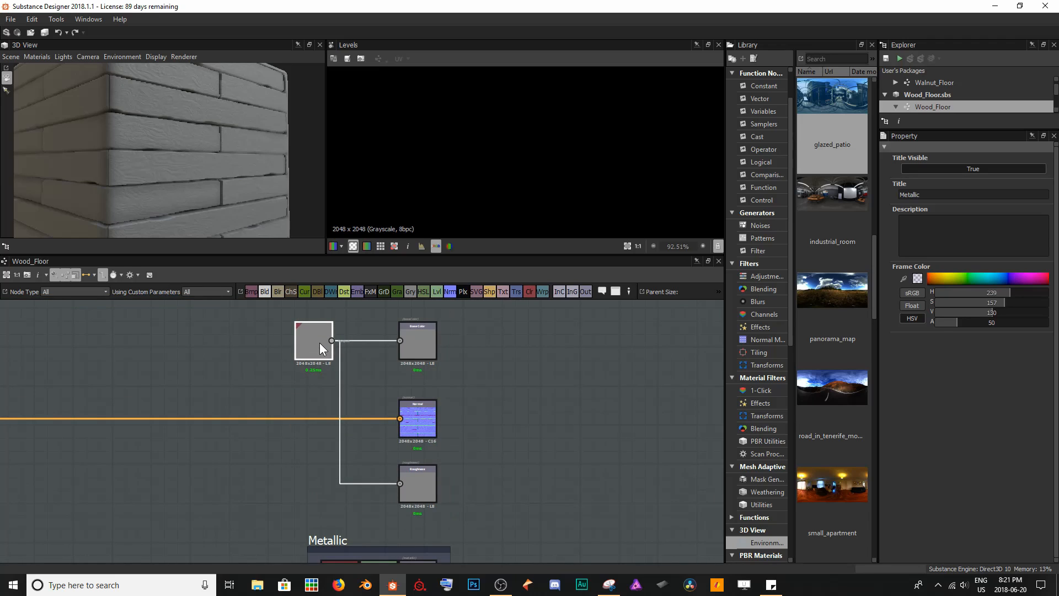
pyautogui.click(297, 462)
pyautogui.press('Delete')
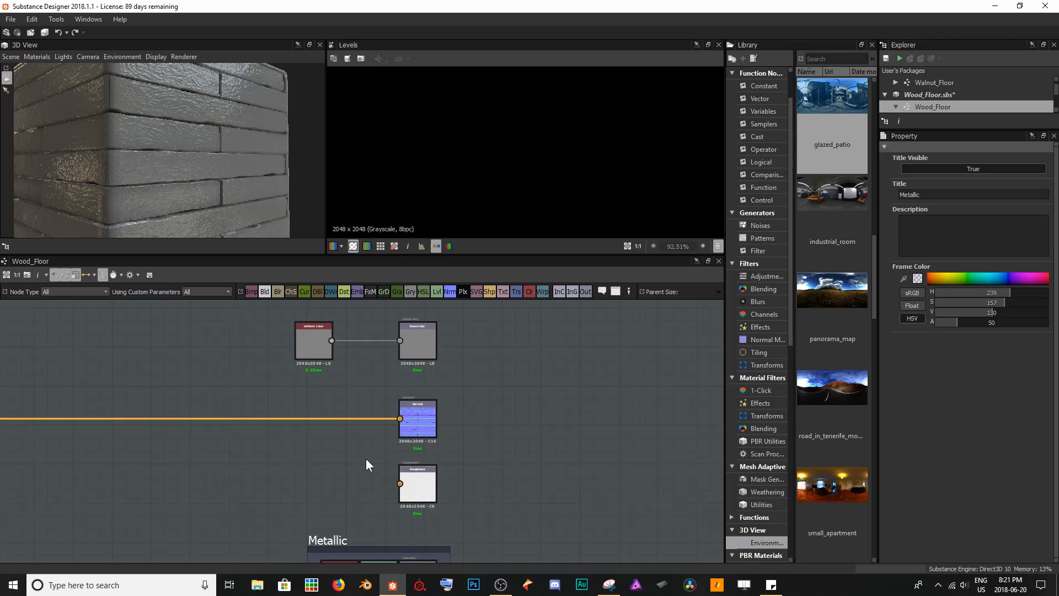
# Examine the plank surface up close on the 3D model, and inspect the wood grain detail in the Normal output
pyautogui.scroll(5, 191, 156)
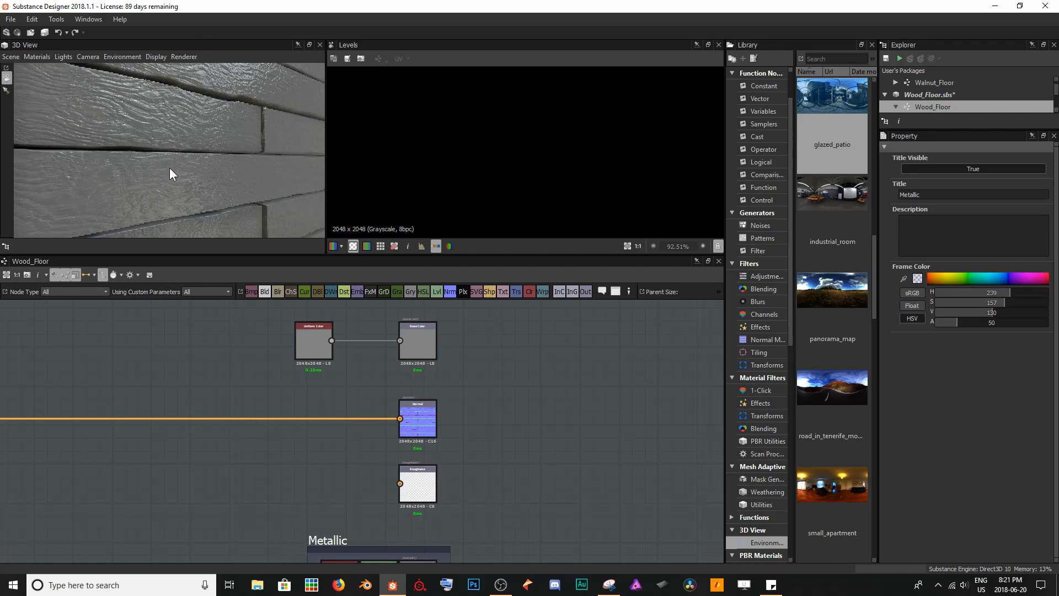
pyautogui.moveTo(170, 174)
pyautogui.mouseDown()
pyautogui.moveTo(141, 167)
pyautogui.moveTo(171, 163)
pyautogui.mouseUp()
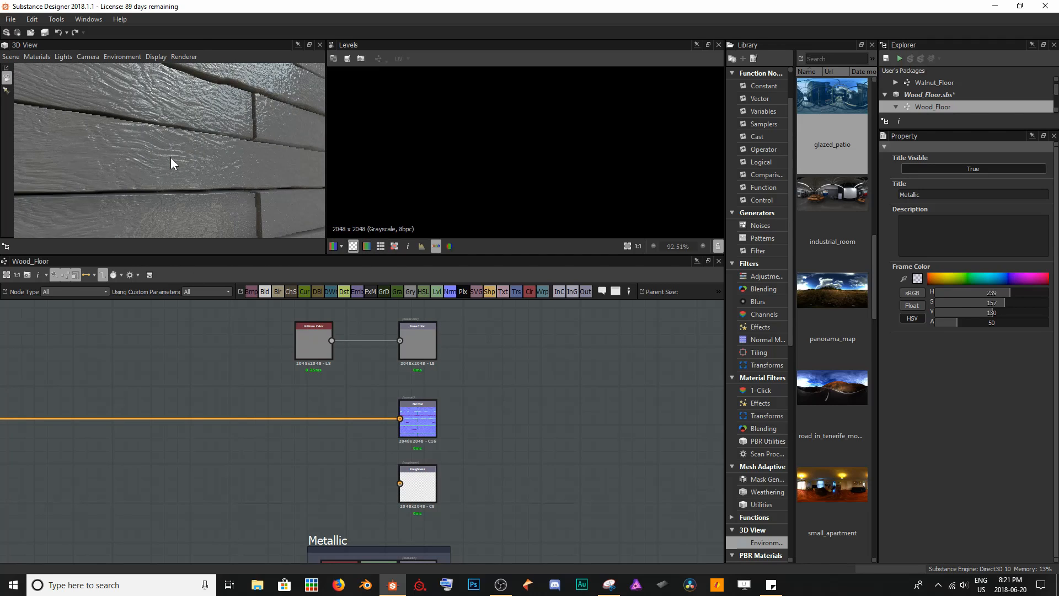
pyautogui.scroll(4, 379, 483)
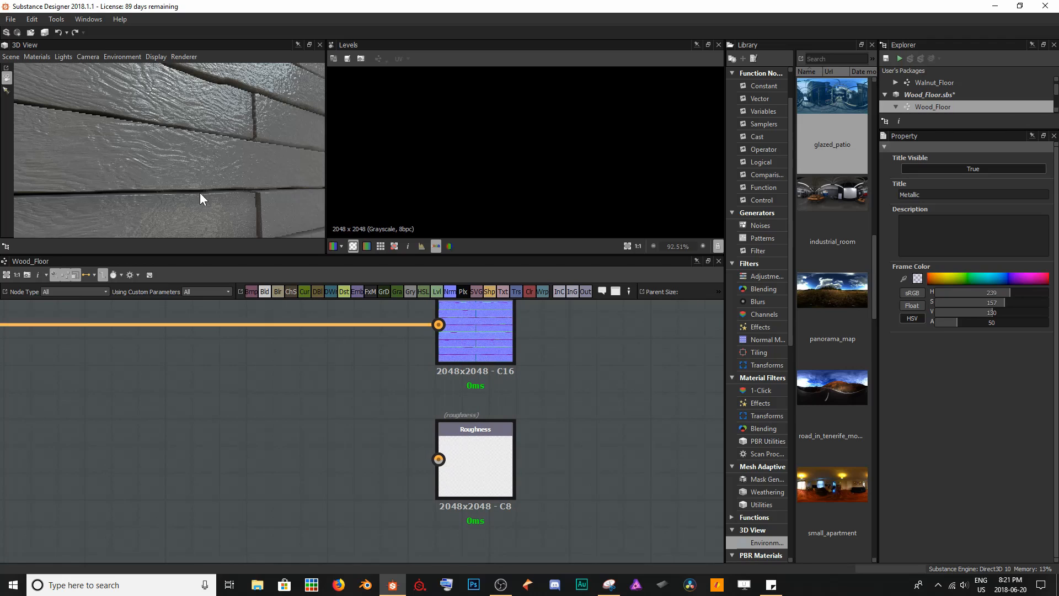
pyautogui.moveTo(280, 462); pyautogui.dragTo(446, 489, button='middle')
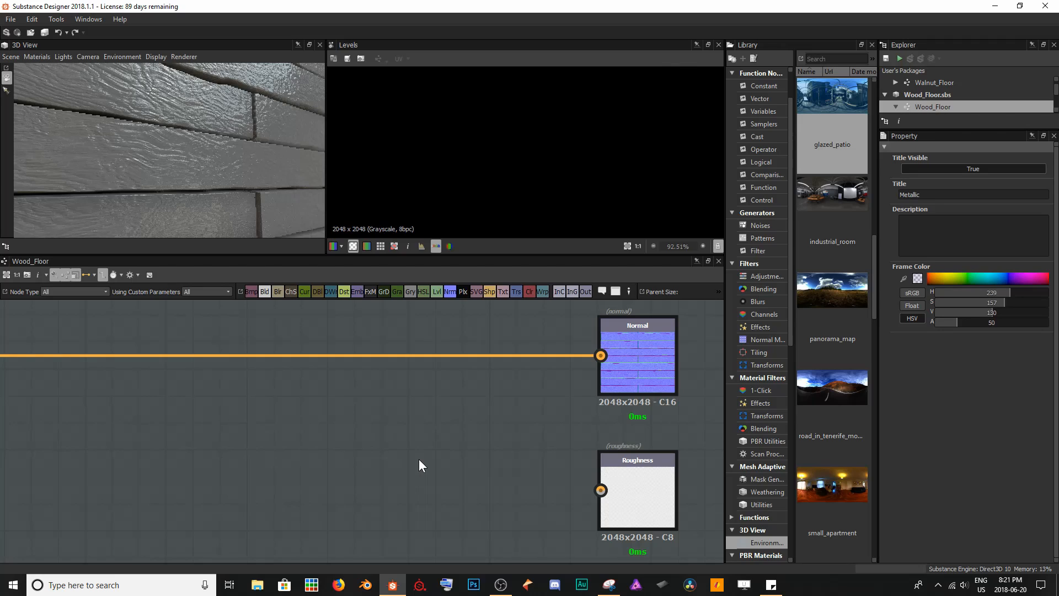
pyautogui.doubleClick(661, 351)
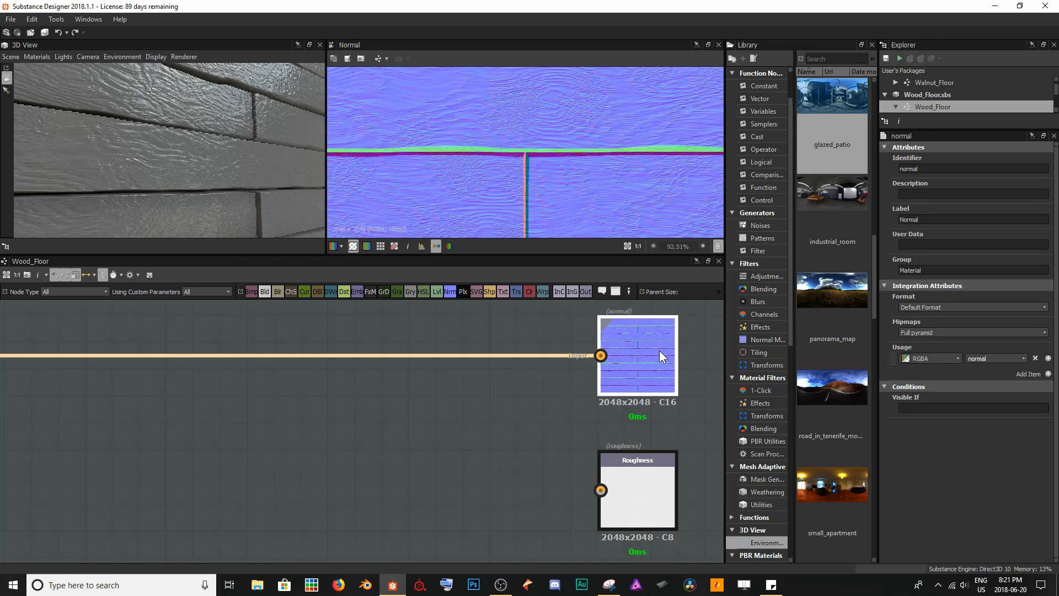
pyautogui.scroll(5, 489, 145)
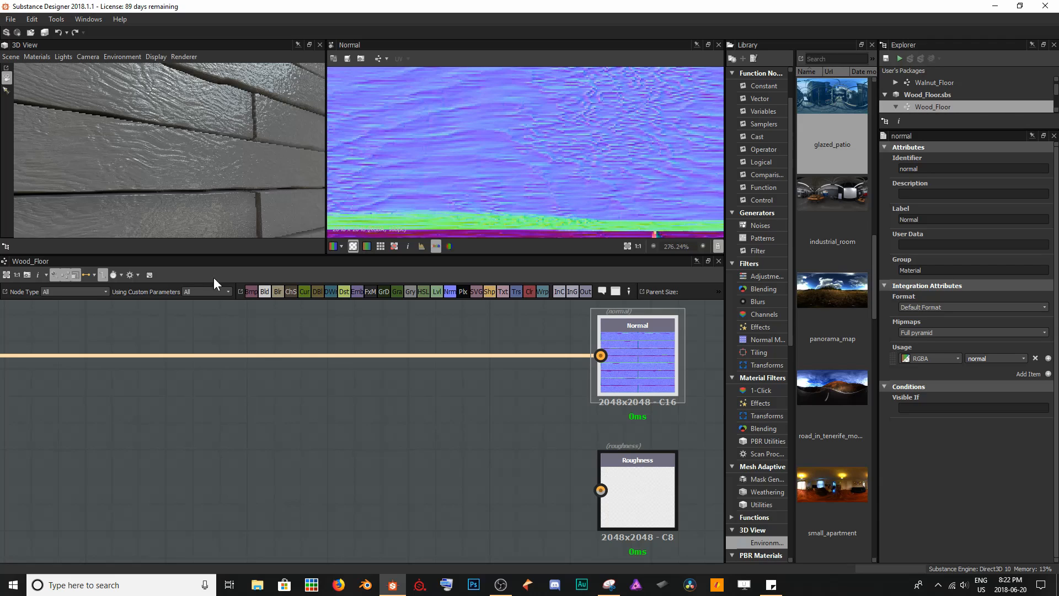
# Add a Curvature Smooth node and feed it from the Normal Combine node
pyautogui.moveTo(221, 444); pyautogui.dragTo(431, 448, button='middle')
pyautogui.scroll(-3, 460, 453)
pyautogui.press('space')
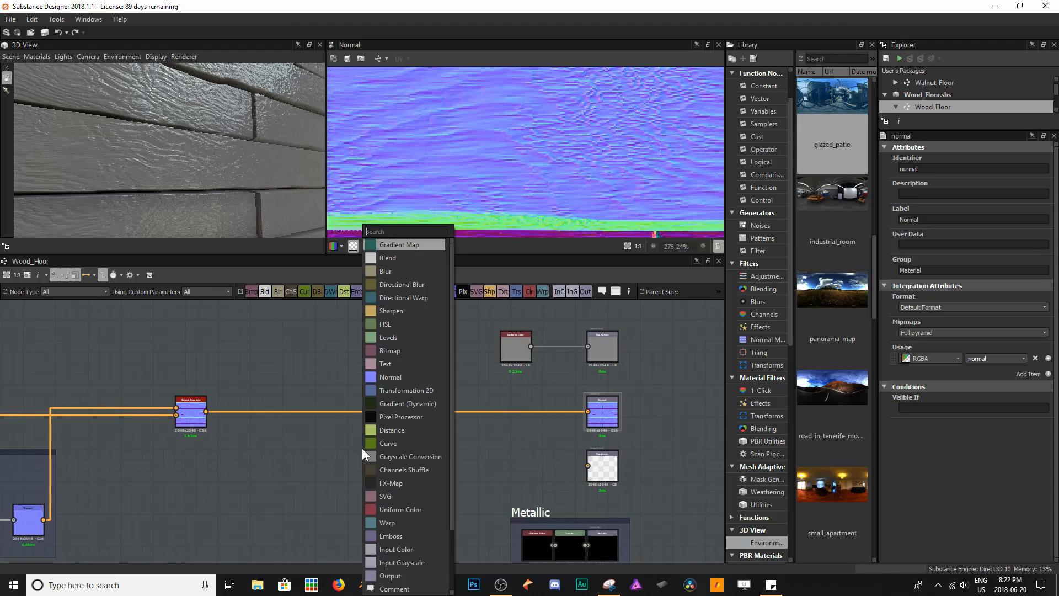
pyautogui.write('curva')
pyautogui.press('Down')
pyautogui.press('Return')
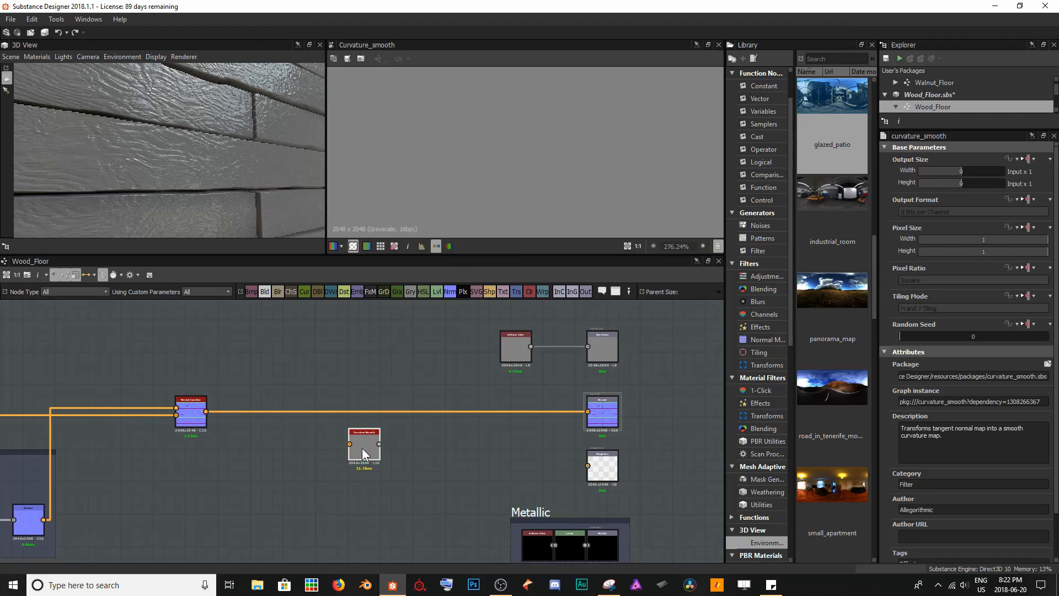
pyautogui.moveTo(205, 411); pyautogui.dragTo(350, 444)
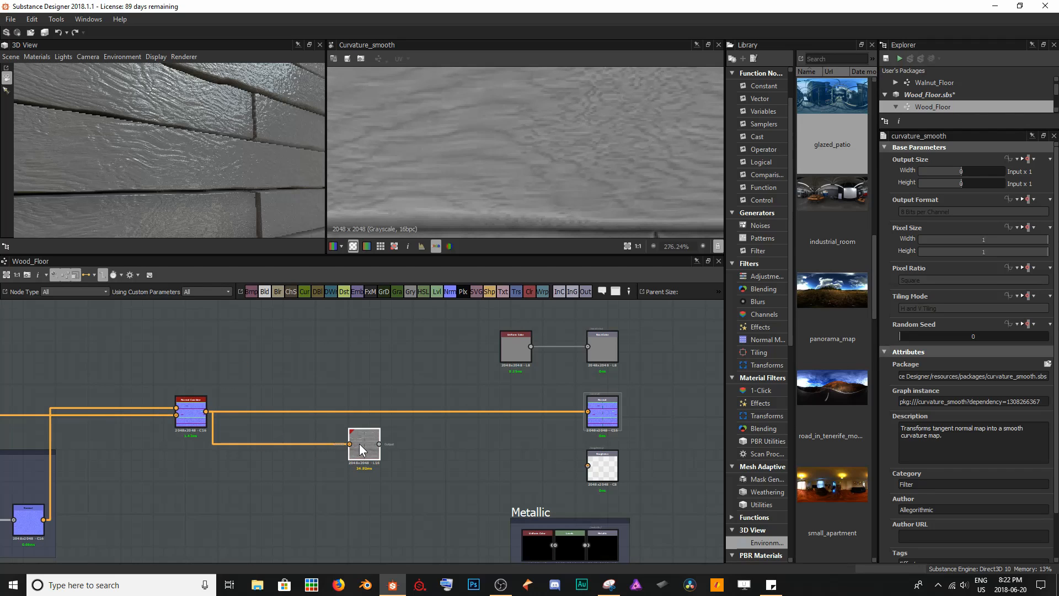
# Examine the wood grain and plank edges in the Curvature Smooth map at several magnifications
pyautogui.click(360, 443)
pyautogui.scroll(-6, 523, 183)
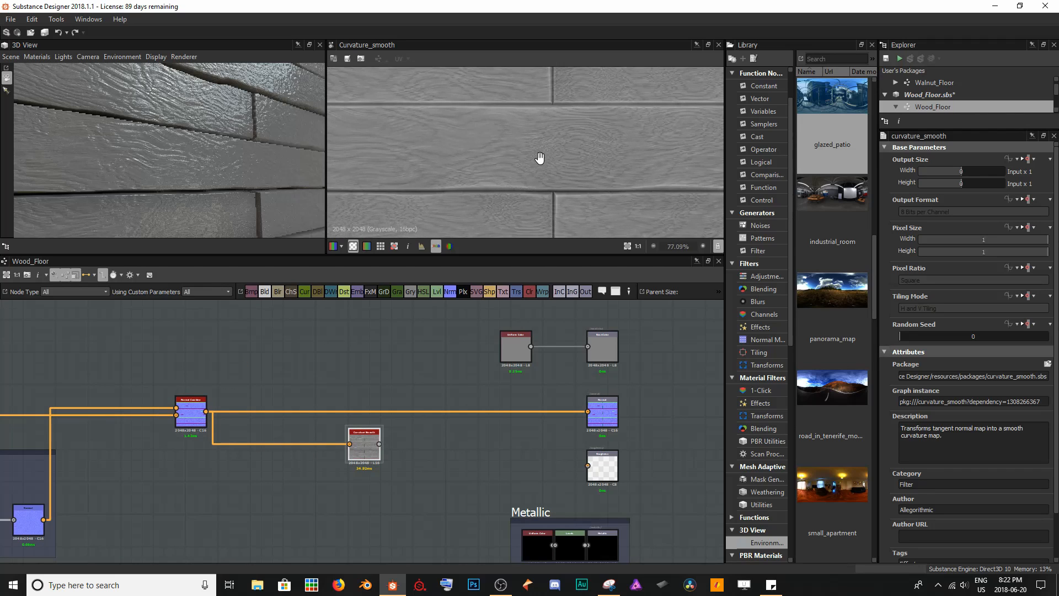
pyautogui.moveTo(540, 159); pyautogui.dragTo(527, 150, button='middle')
pyautogui.moveTo(608, 175); pyautogui.dragTo(577, 166, button='middle')
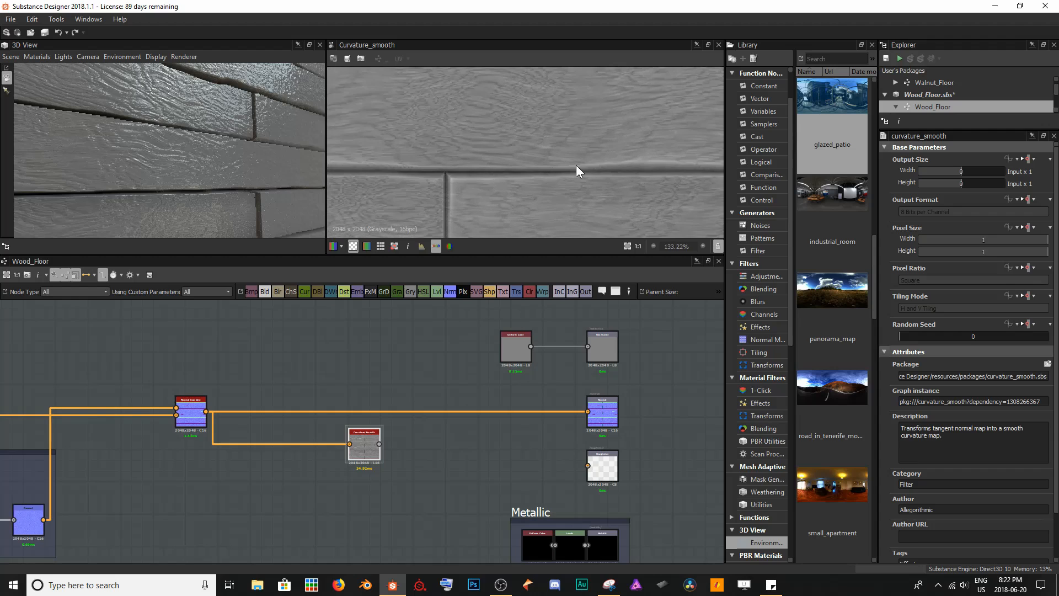
pyautogui.scroll(5, 577, 166)
pyautogui.moveTo(452, 144); pyautogui.dragTo(624, 192, button='middle')
pyautogui.scroll(-1, 622, 191)
pyautogui.moveTo(462, 134); pyautogui.dragTo(574, 138, button='middle')
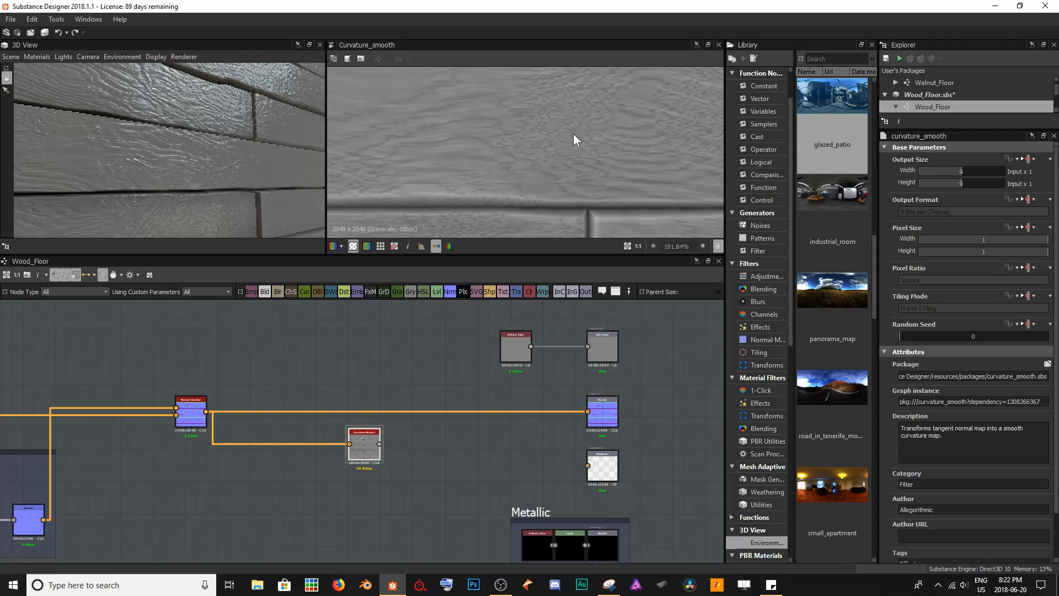
# Preview the Normal Combine node, connect Curvature Smooth to the Roughness output, and align the node level with that output
pyautogui.doubleClick(191, 409)
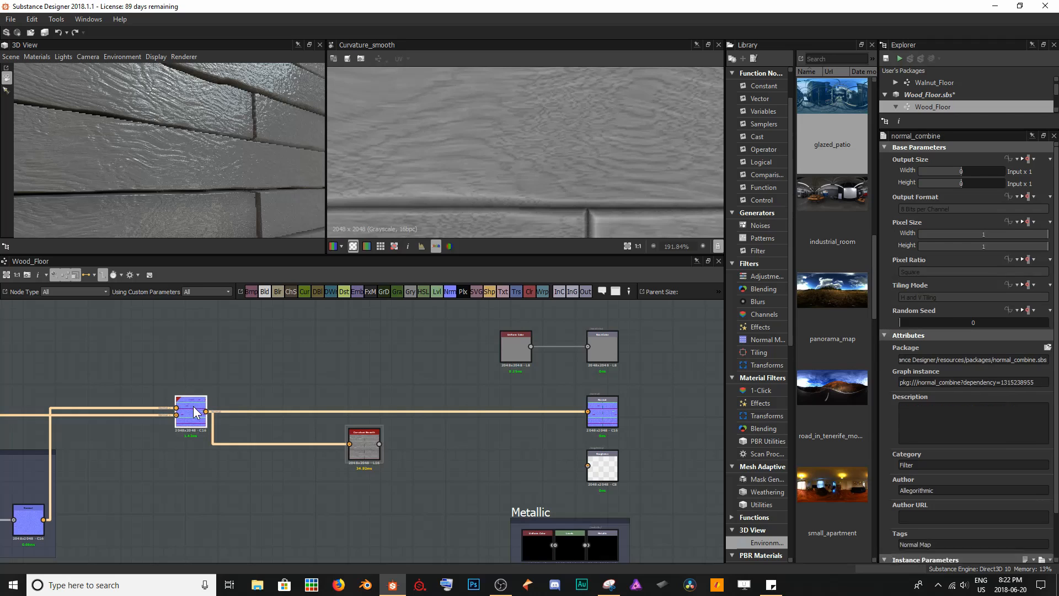
pyautogui.moveTo(382, 443); pyautogui.dragTo(588, 467)
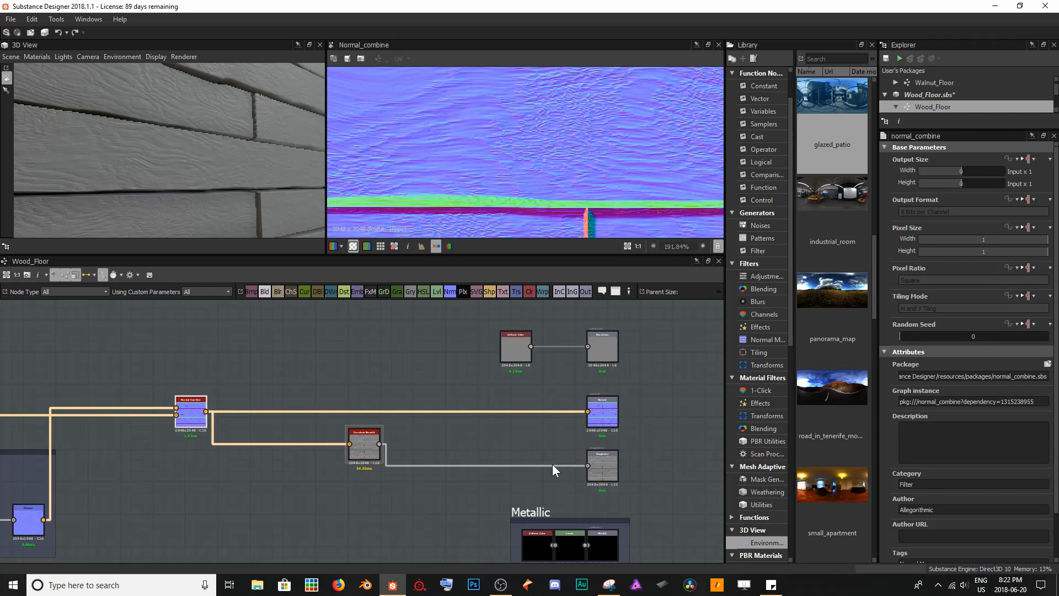
pyautogui.moveTo(367, 449); pyautogui.dragTo(366, 471)
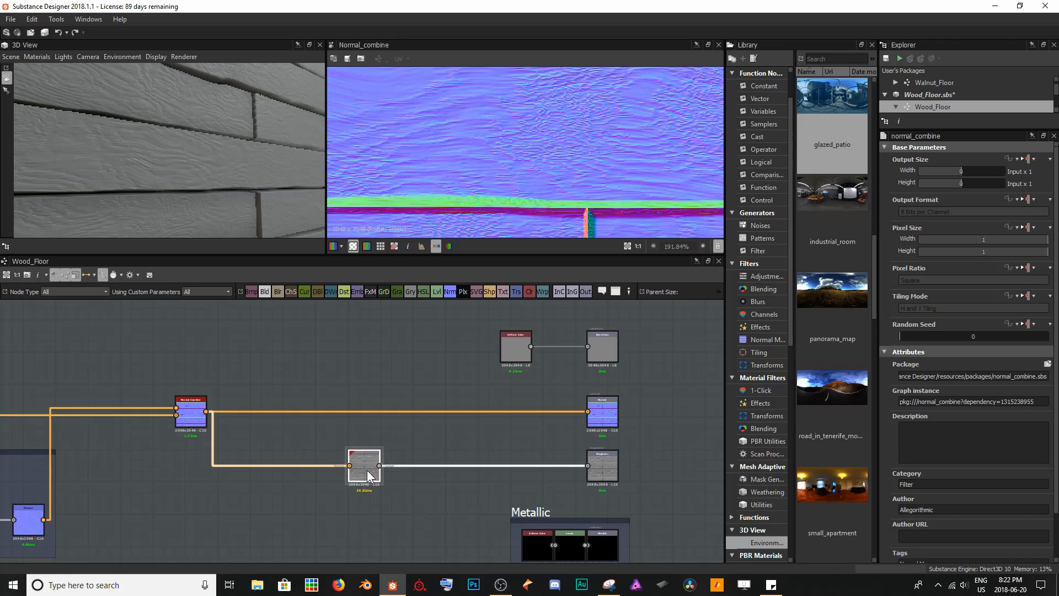
# Preview the Curvature Smooth node and inspect the gaps and edges where the planks meet
pyautogui.doubleClick(367, 471)
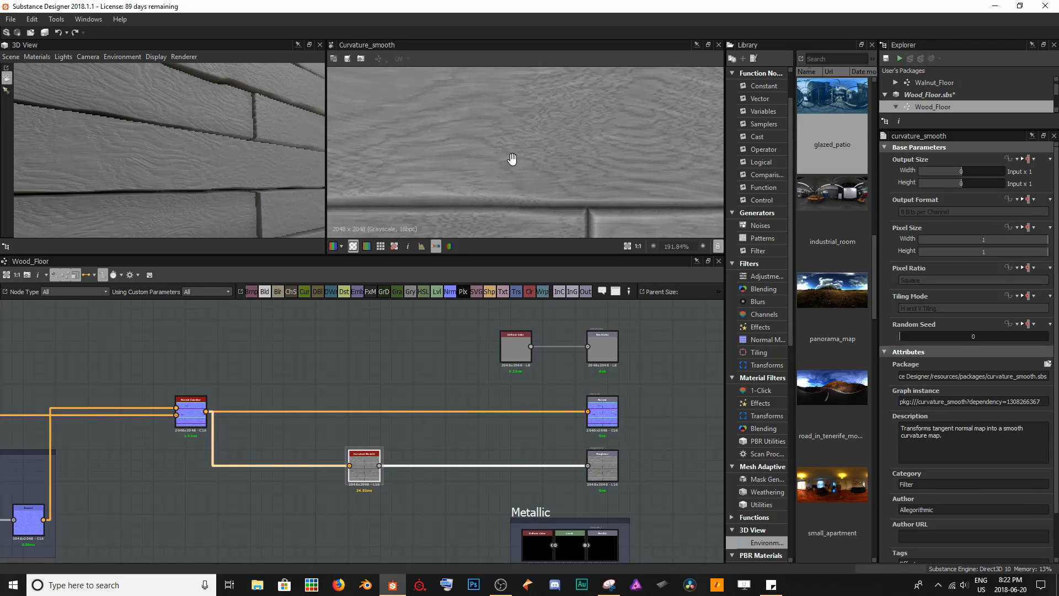
pyautogui.moveTo(511, 158); pyautogui.dragTo(547, 104, button='middle')
pyautogui.scroll(3, 515, 142)
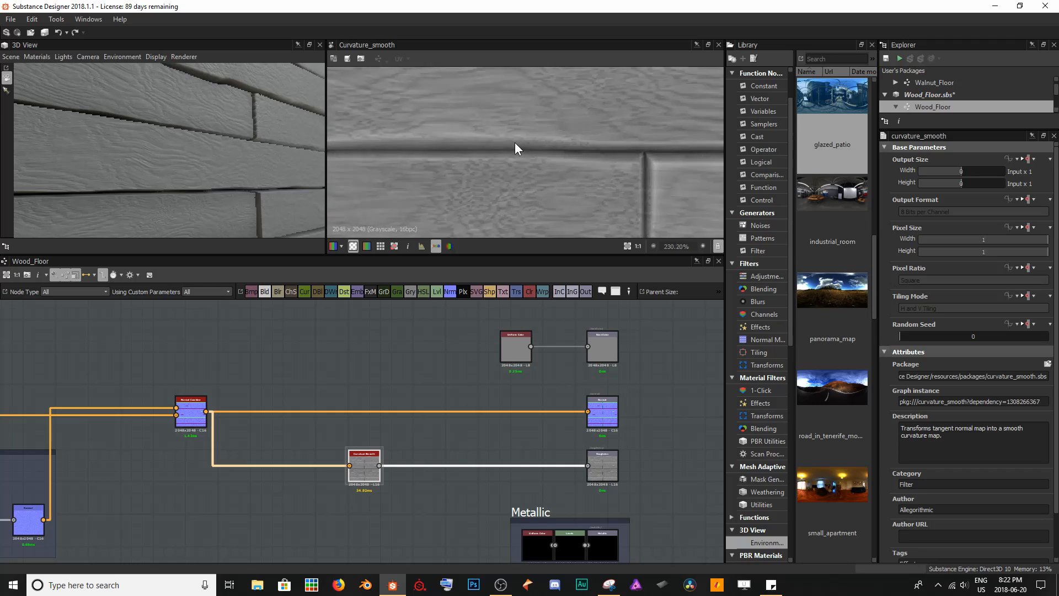
pyautogui.moveTo(665, 142); pyautogui.dragTo(452, 160, button='middle')
pyautogui.scroll(3, 452, 162)
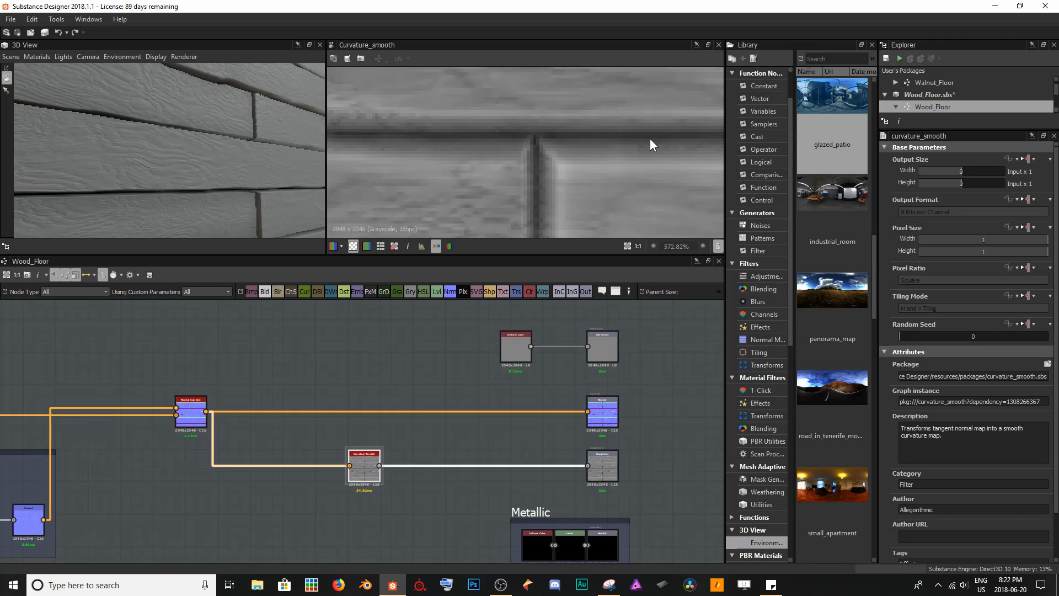
pyautogui.scroll(-4, 650, 146)
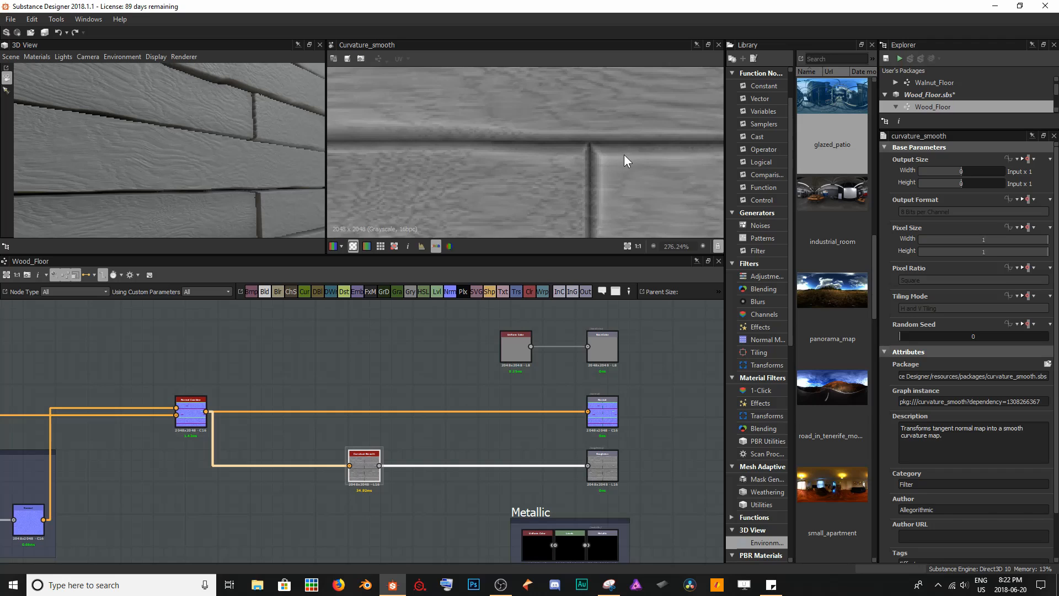
# Move Curvature Smooth closer to the Normal Combine node and insert a Levels node between it and the Roughness output
pyautogui.scroll(-10, 584, 174)
pyautogui.moveTo(583, 173); pyautogui.dragTo(545, 118, button='middle')
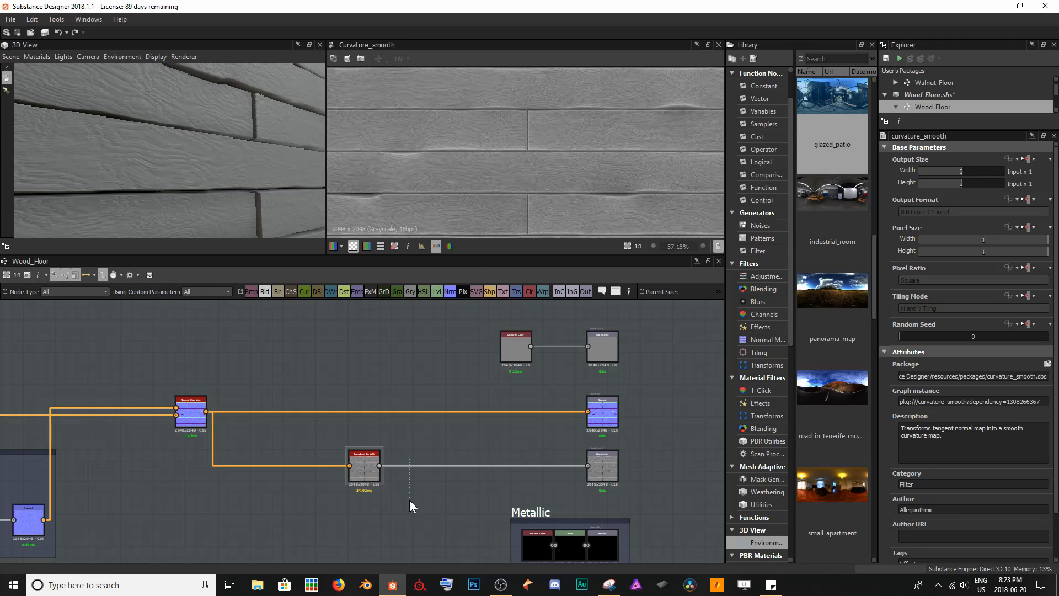
pyautogui.moveTo(354, 466); pyautogui.dragTo(315, 466)
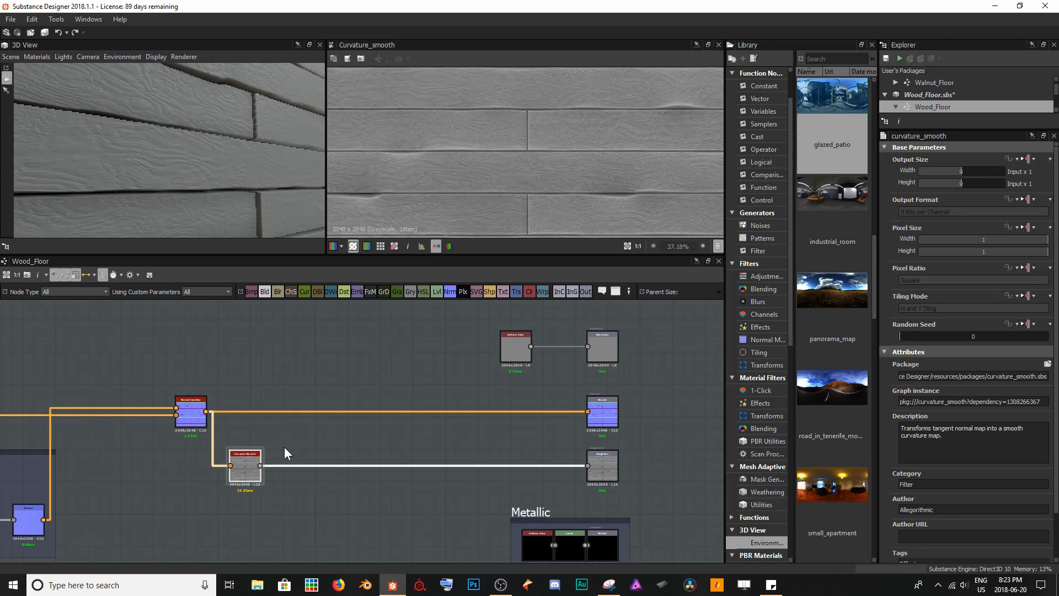
pyautogui.press('space')
pyautogui.write('le')
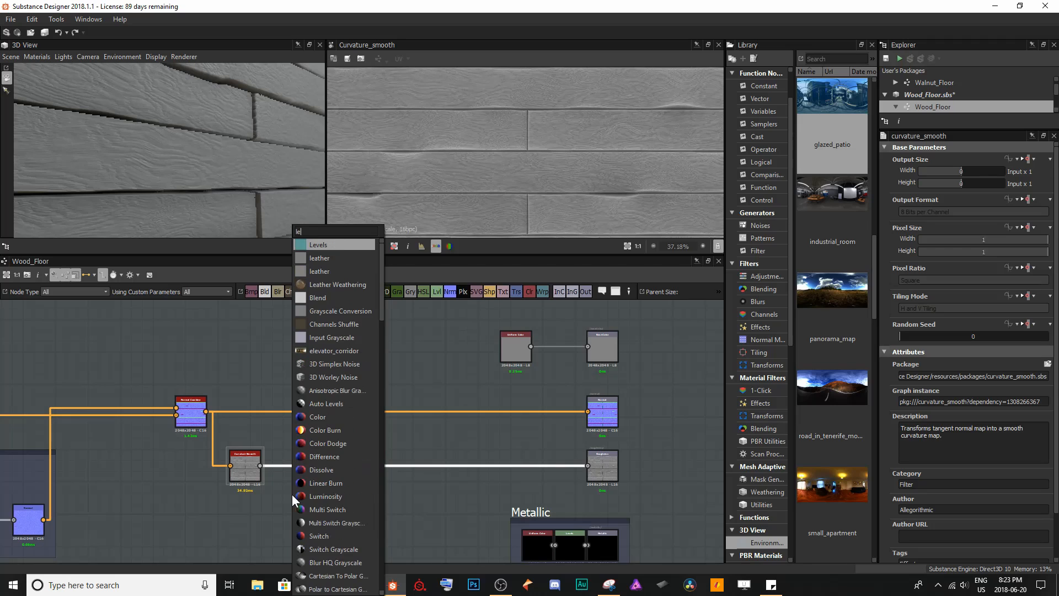
pyautogui.press('Return')
pyautogui.press('f')
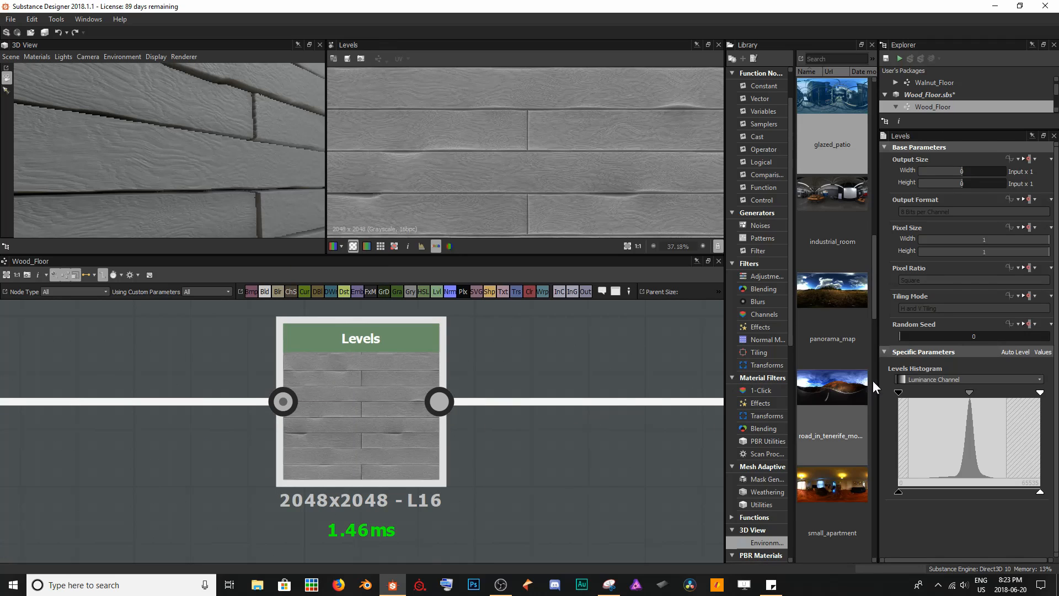
# Invert the roughness map by swapping the Levels input black and white points, and inspect the planks and gaps in both previews
pyautogui.moveTo(1039, 392)
pyautogui.mouseDown()
pyautogui.moveTo(902, 404)
pyautogui.moveTo(1046, 389)
pyautogui.mouseUp()
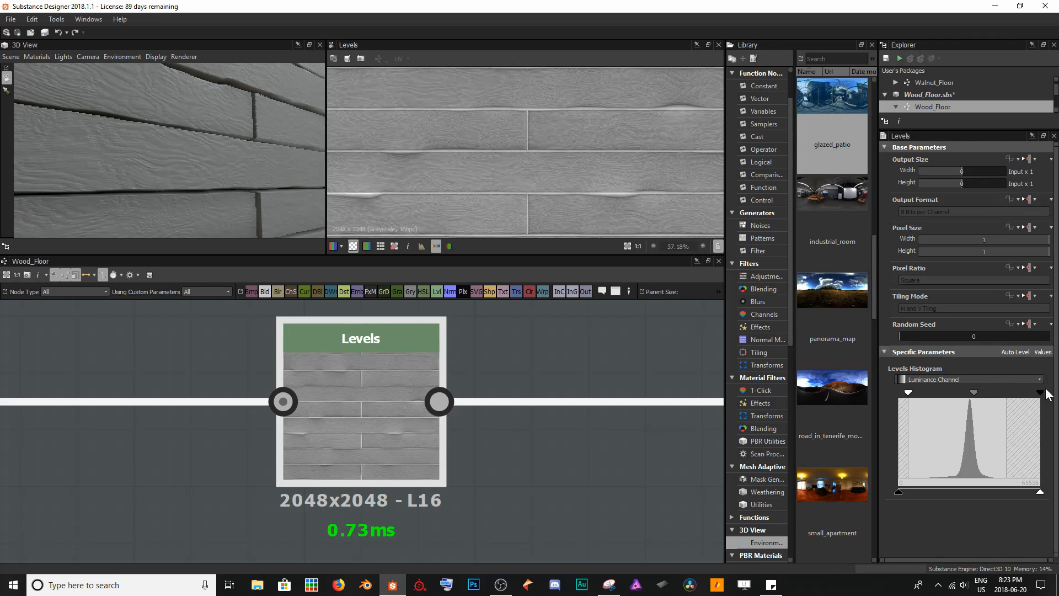
pyautogui.moveTo(906, 390); pyautogui.dragTo(802, 389)
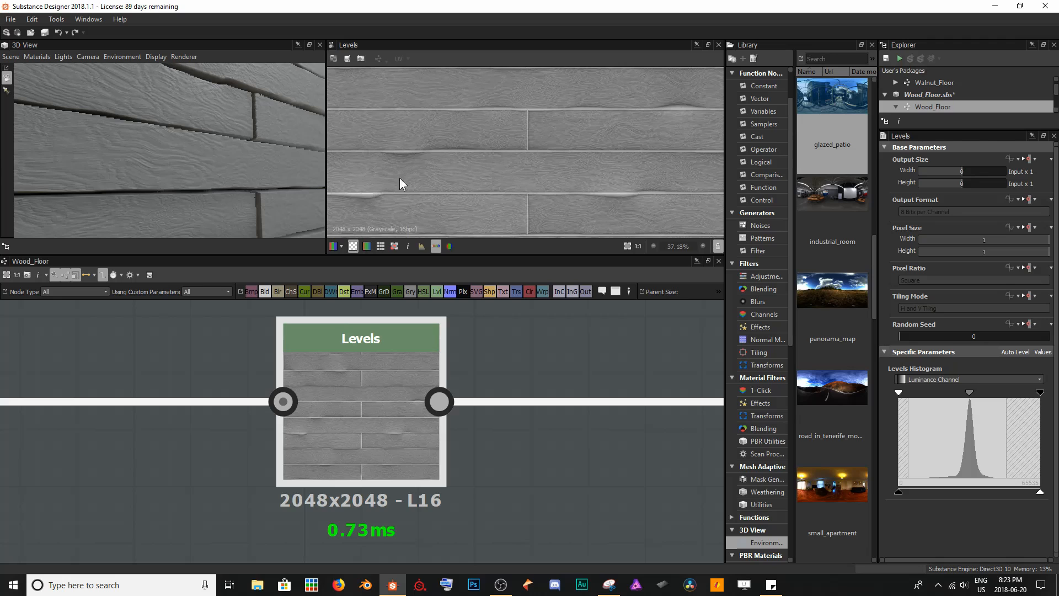
pyautogui.scroll(10, 227, 166)
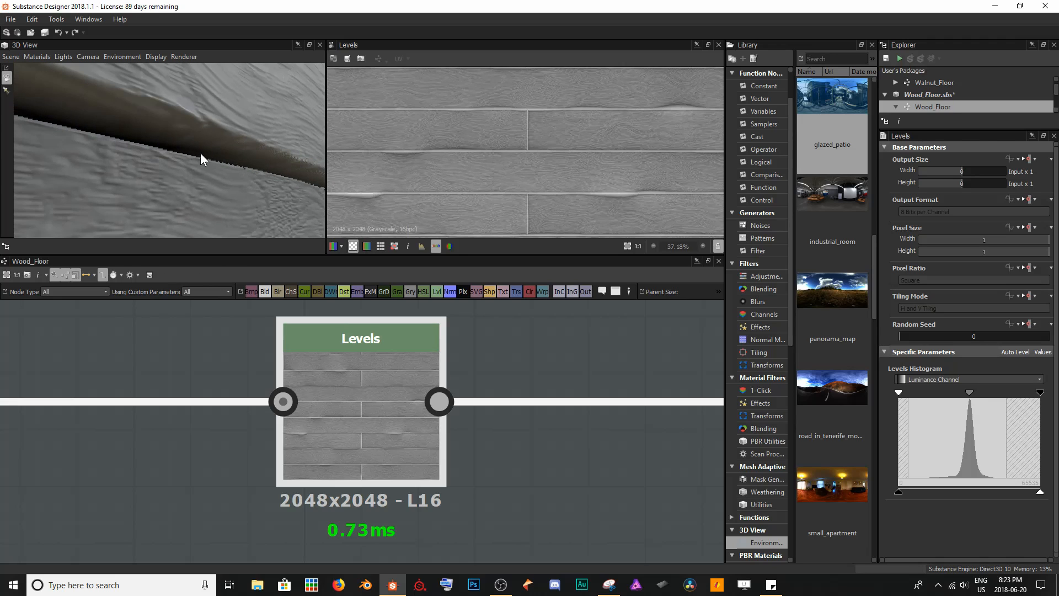
pyautogui.scroll(-8, 190, 187)
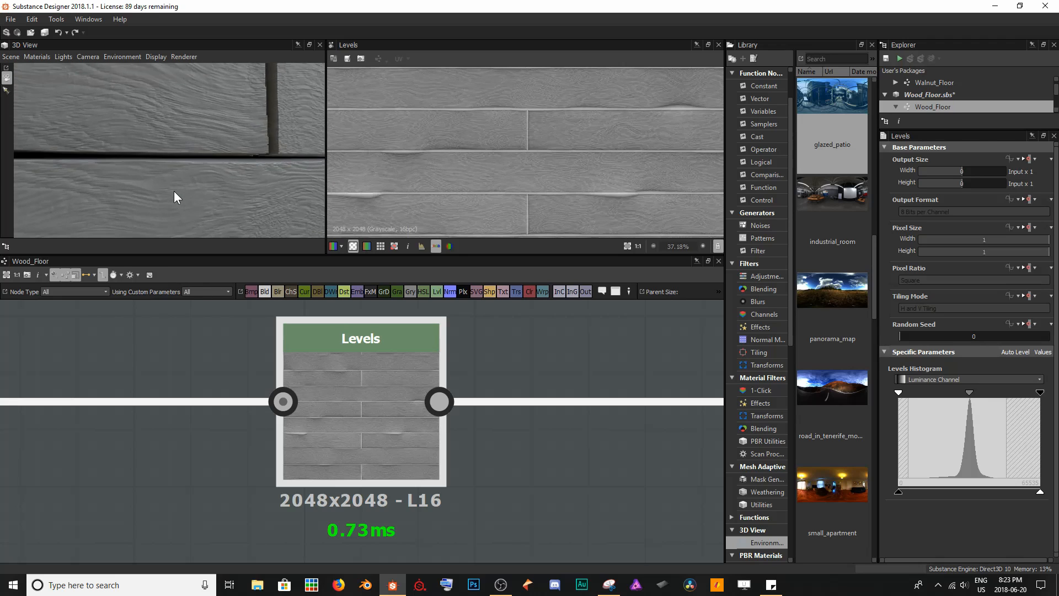
pyautogui.scroll(6, 425, 197)
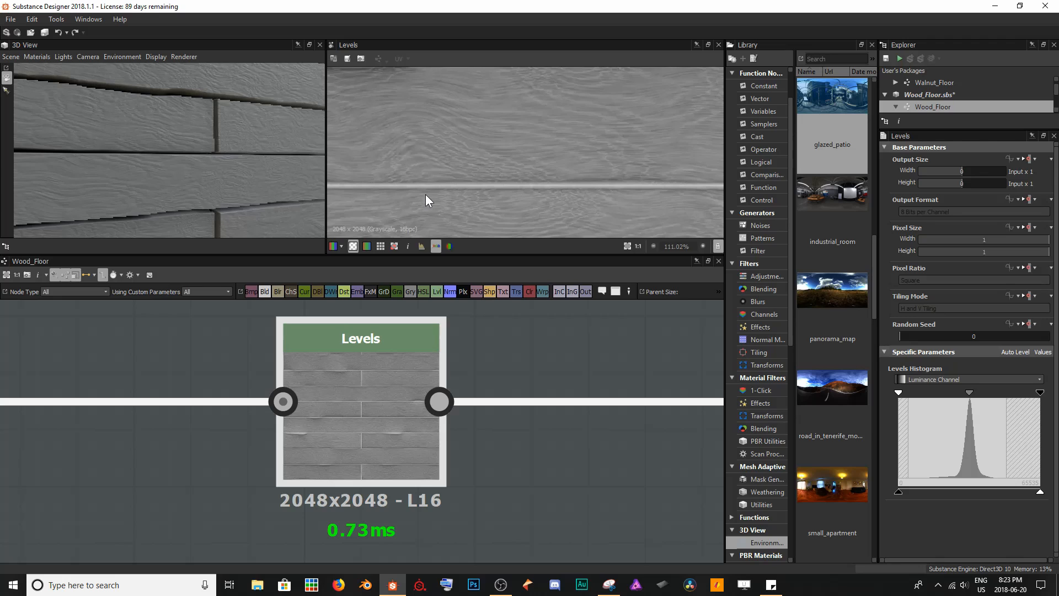
pyautogui.moveTo(482, 118); pyautogui.dragTo(484, 147, button='middle')
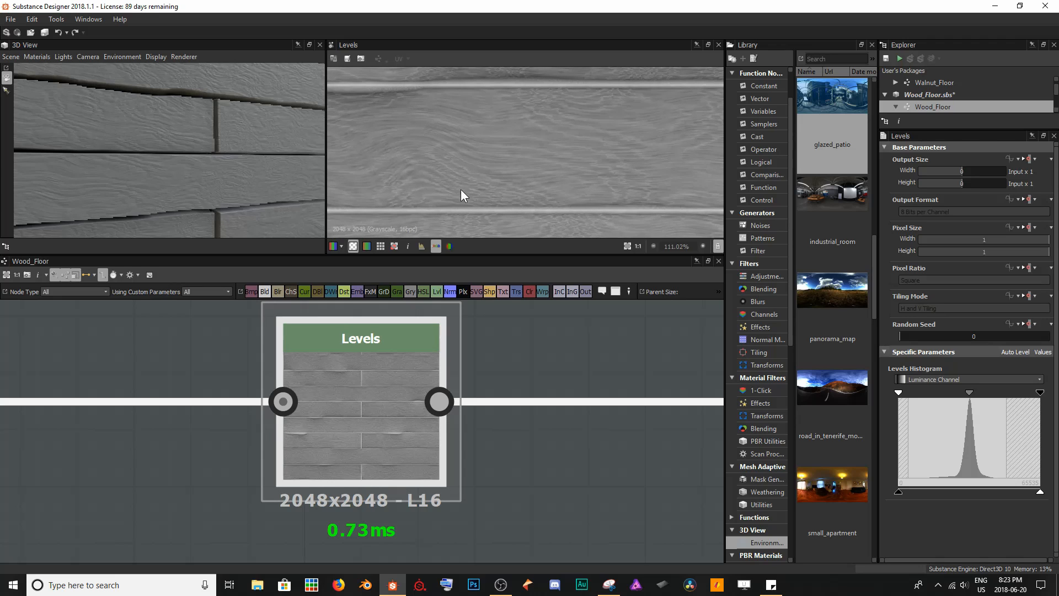
pyautogui.moveTo(238, 193); pyautogui.dragTo(220, 177)
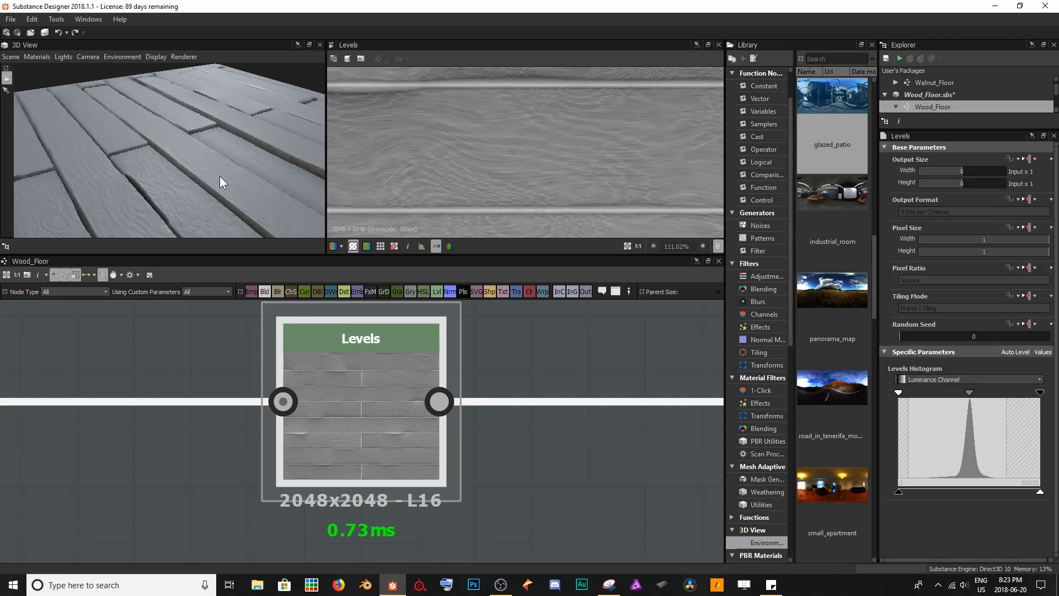
# Tune the inverted roughness by narrowing the Levels input range and slightly reducing its output range, and save the package
pyautogui.moveTo(1040, 393); pyautogui.dragTo(1000, 396)
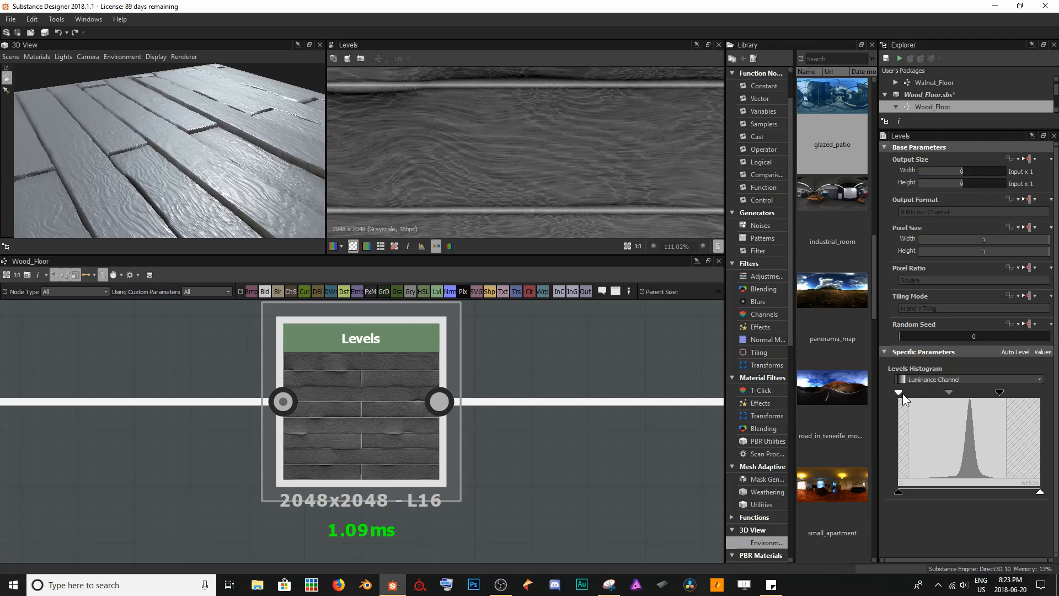
pyautogui.moveTo(902, 393)
pyautogui.mouseDown()
pyautogui.moveTo(959, 395)
pyautogui.moveTo(913, 395)
pyautogui.mouseUp()
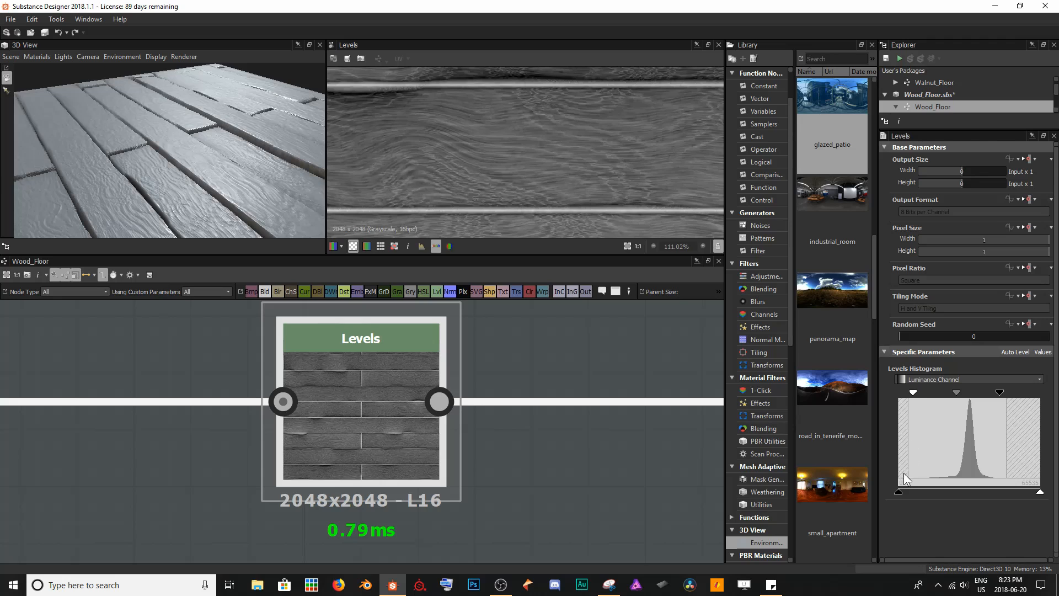
pyautogui.moveTo(897, 492); pyautogui.dragTo(910, 490)
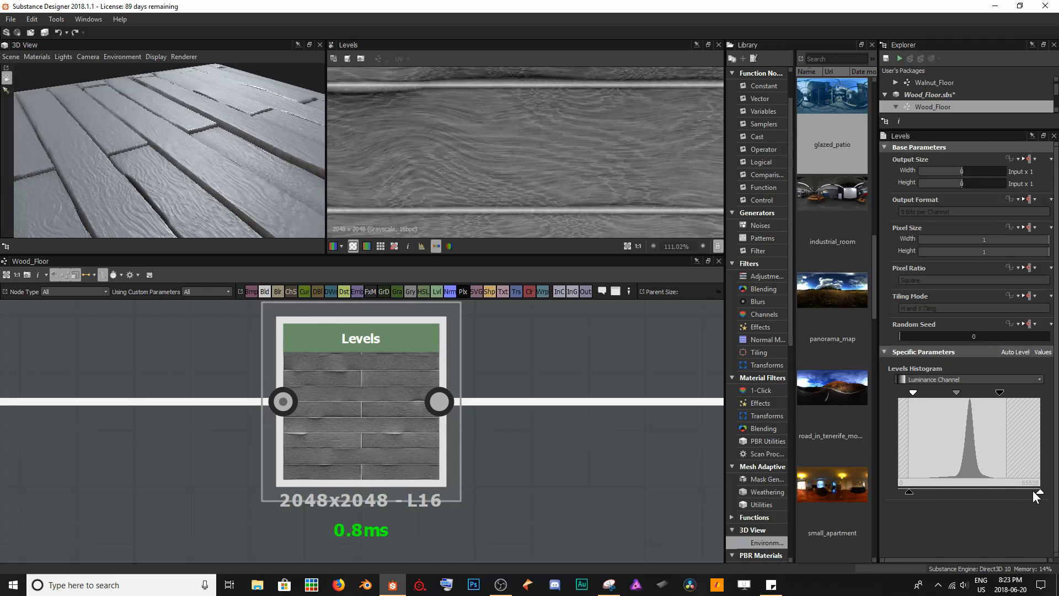
pyautogui.moveTo(1041, 493); pyautogui.dragTo(1020, 491)
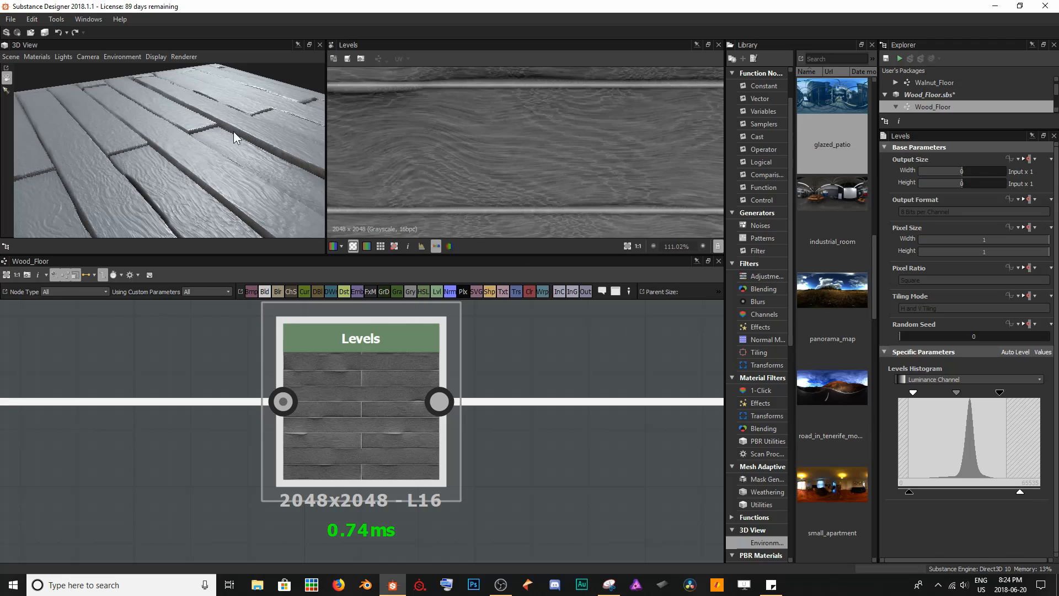
pyautogui.moveTo(234, 132); pyautogui.dragTo(206, 154)
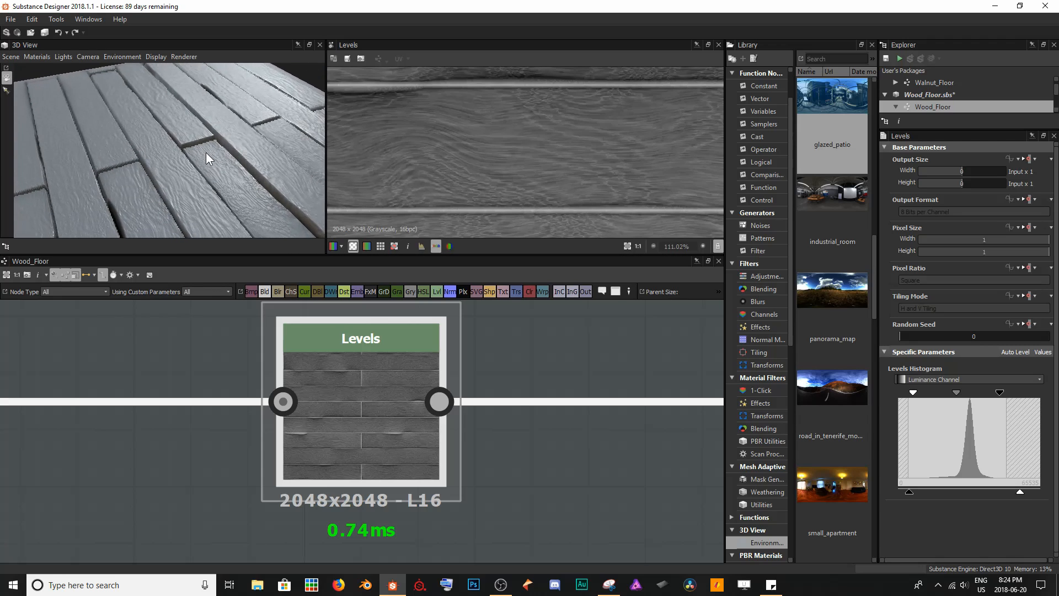
pyautogui.hotkey('ctrl', 's')
# Add a BnW Spots 1 noise node and place it above the connection between Levels and the Roughness output
pyautogui.scroll(-3, 542, 337)
pyautogui.moveTo(542, 336); pyautogui.dragTo(292, 343, button='middle')
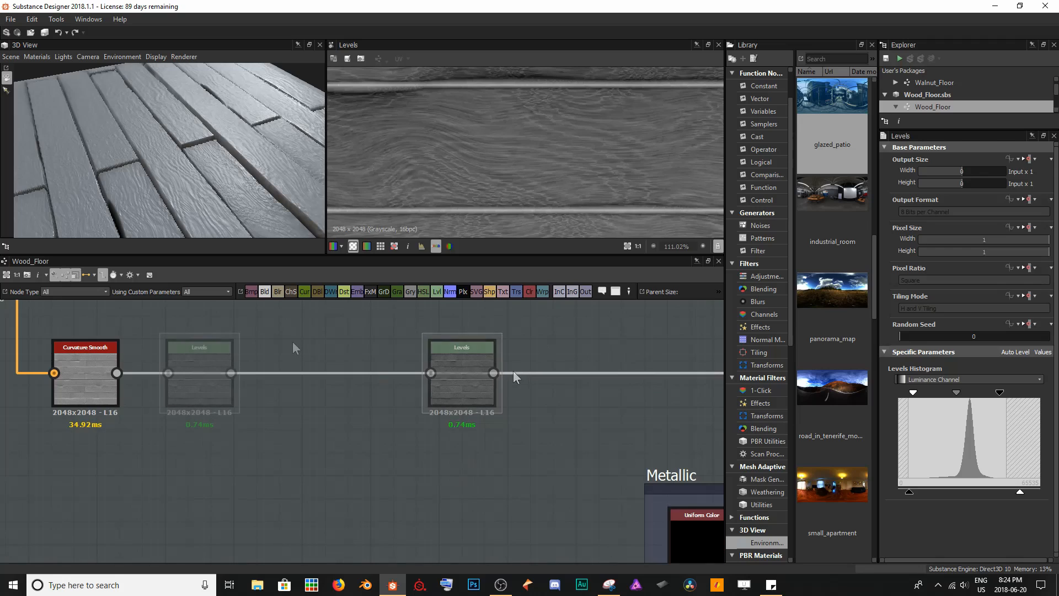
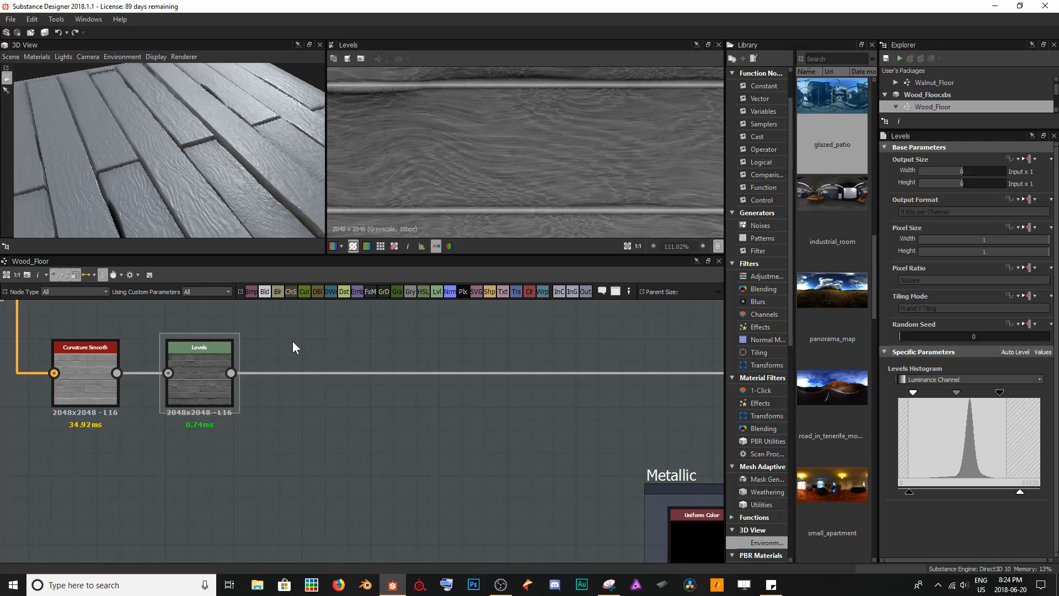
pyautogui.moveTo(383, 338); pyautogui.dragTo(385, 398, button='middle')
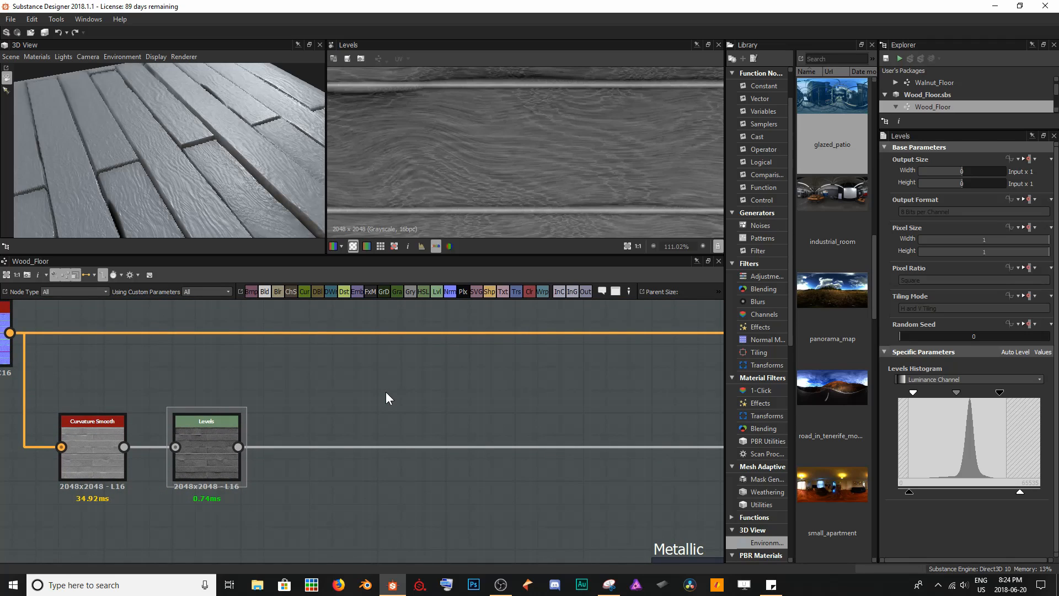
pyautogui.press('space')
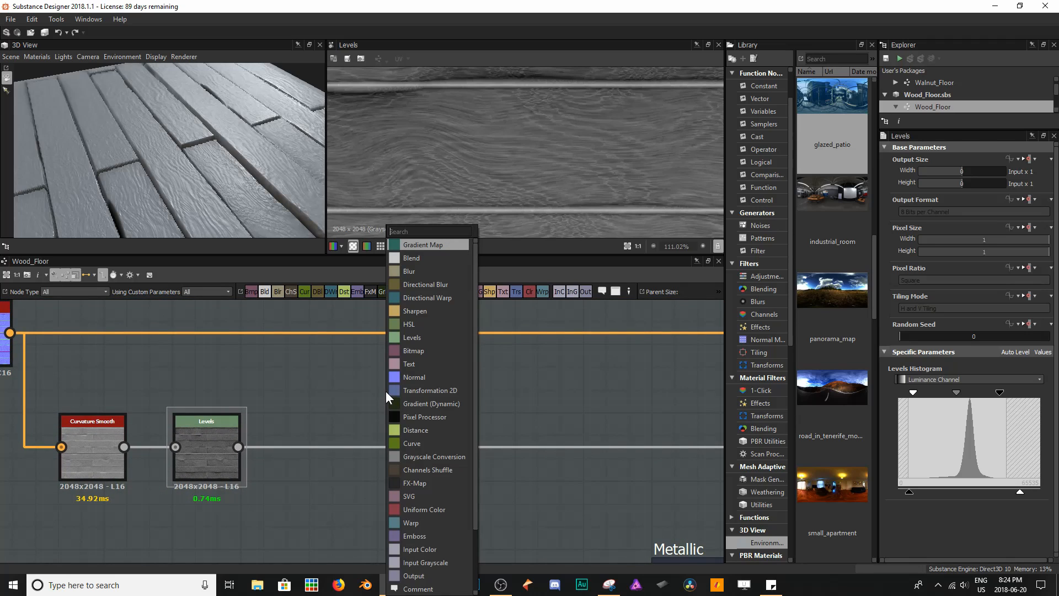
pyautogui.write('bnw')
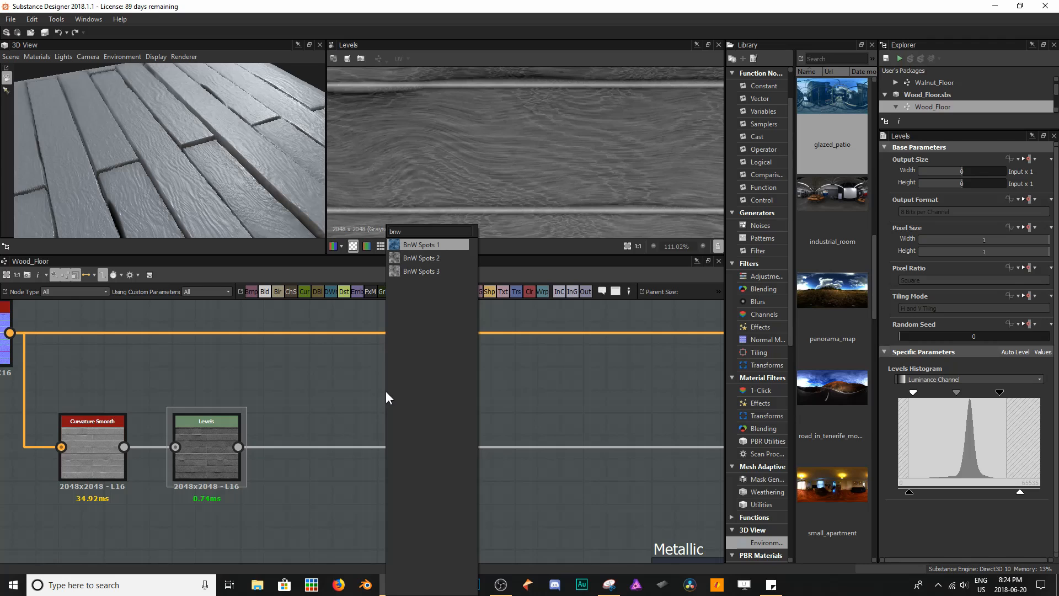
pyautogui.press('Return')
pyautogui.scroll(-5, 510, 116)
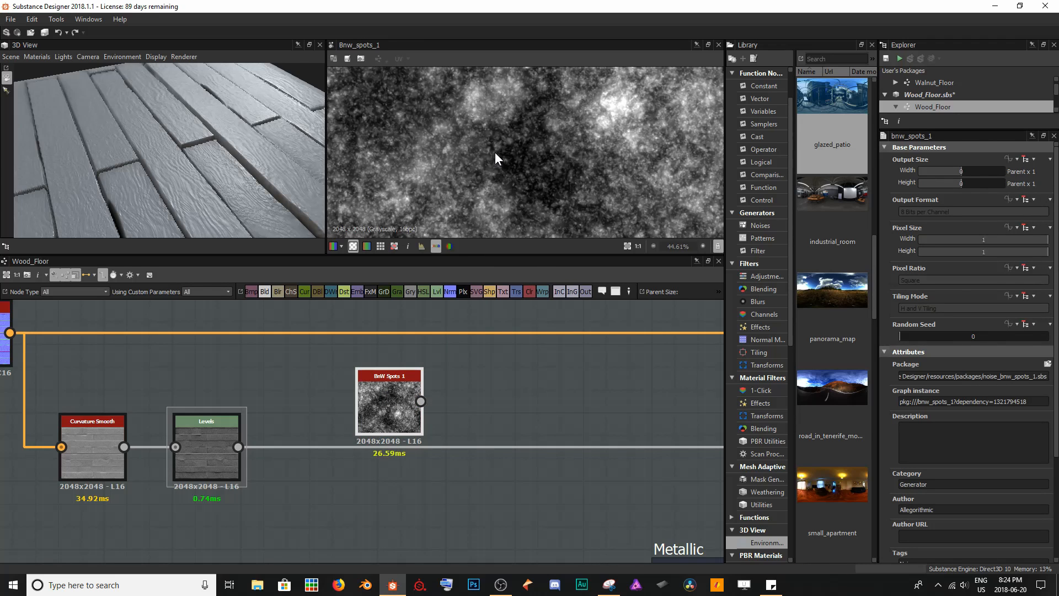
pyautogui.scroll(4, 492, 145)
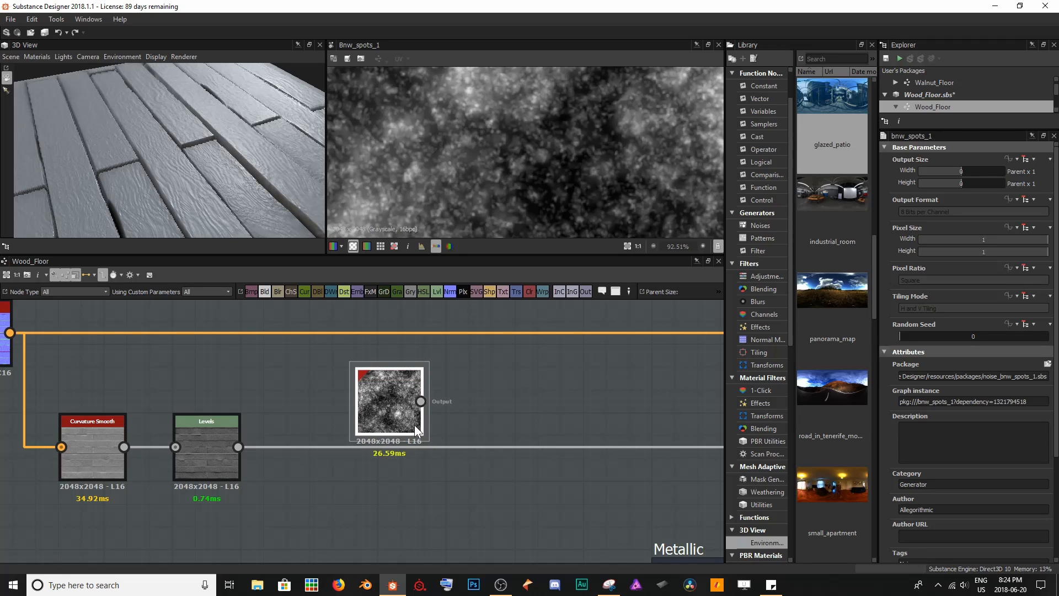
pyautogui.moveTo(369, 396); pyautogui.dragTo(306, 365)
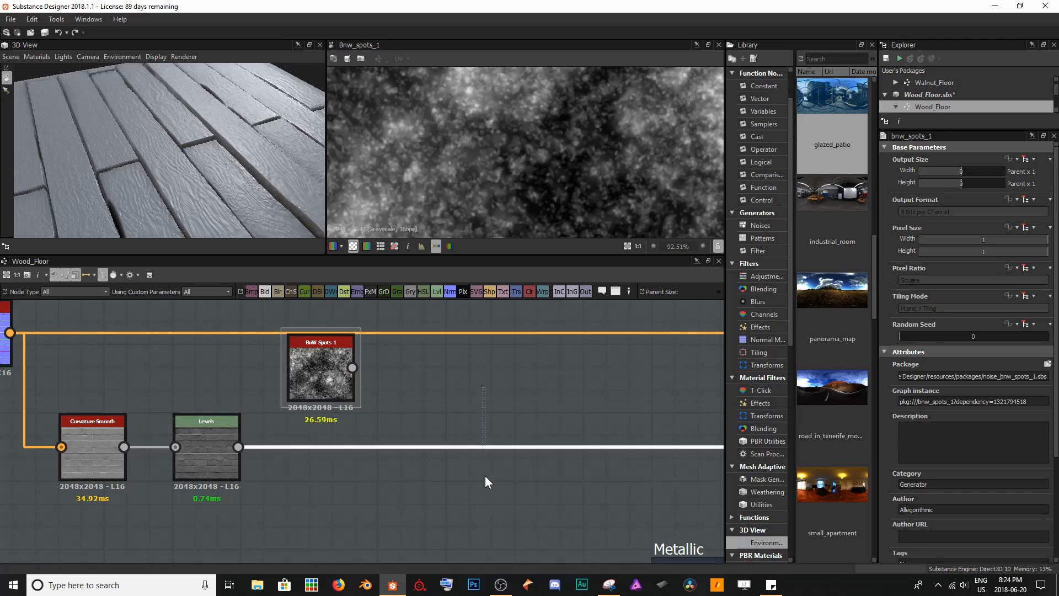
# Insert a Blend node between Levels and the Roughness output, with BnW Spots 1 as its foreground
pyautogui.press('space')
pyautogui.write('bl')
pyautogui.press('Return')
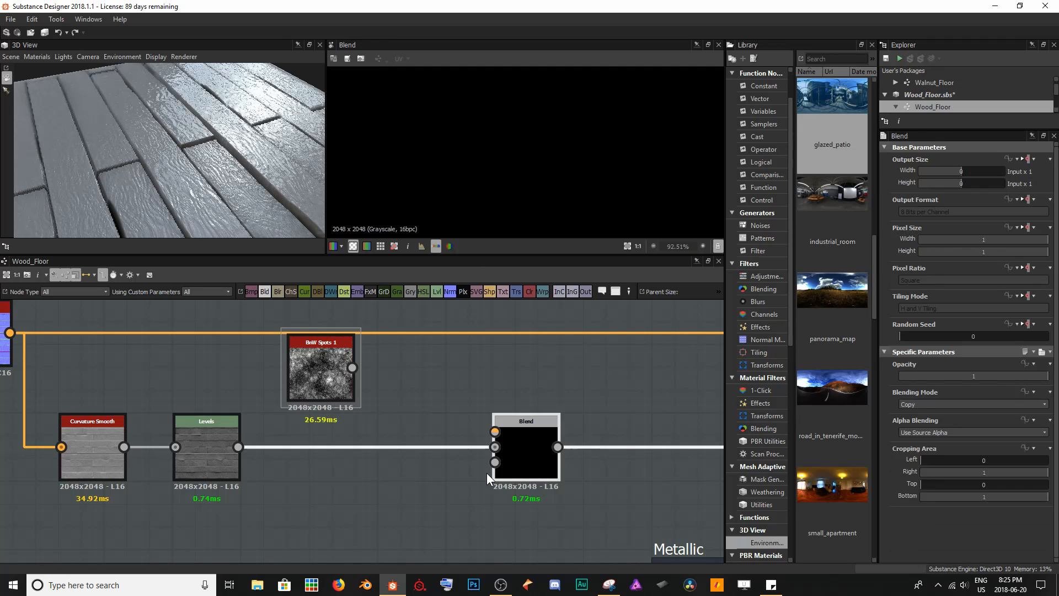
pyautogui.moveTo(352, 366); pyautogui.dragTo(502, 420)
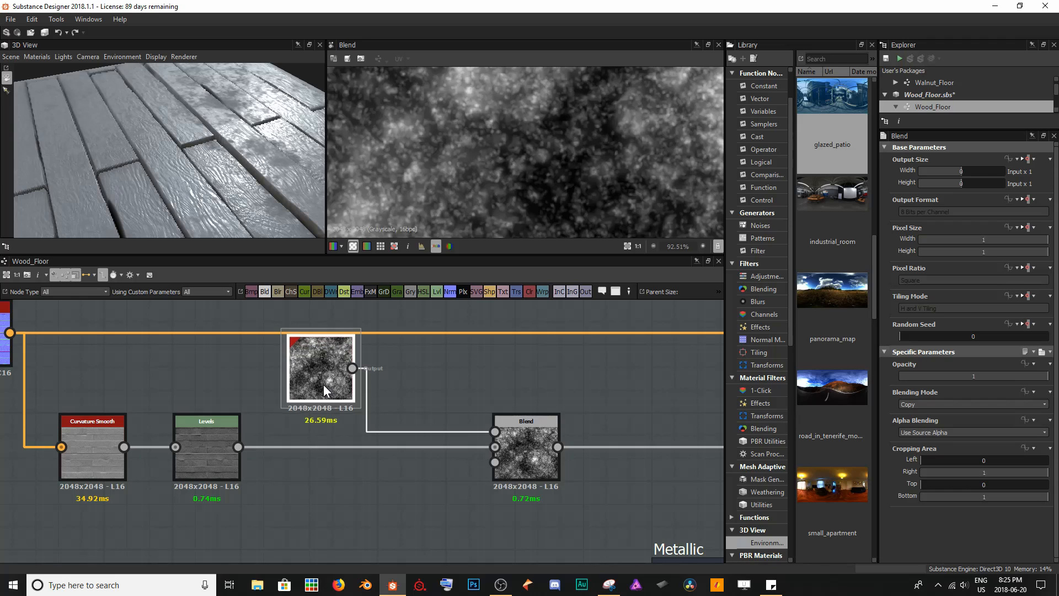
pyautogui.moveTo(324, 385); pyautogui.dragTo(326, 393)
pyautogui.moveTo(173, 174); pyautogui.dragTo(174, 120)
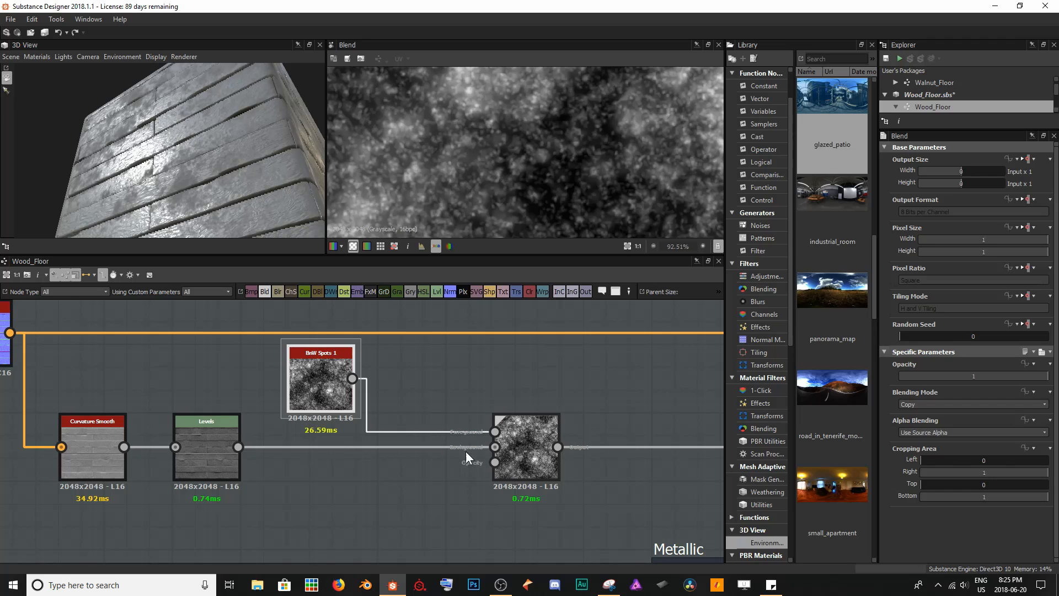
# Compare the Levels and Blend previews, and set the Blend node to Multiply with an opacity of 0.19
pyautogui.doubleClick(193, 438)
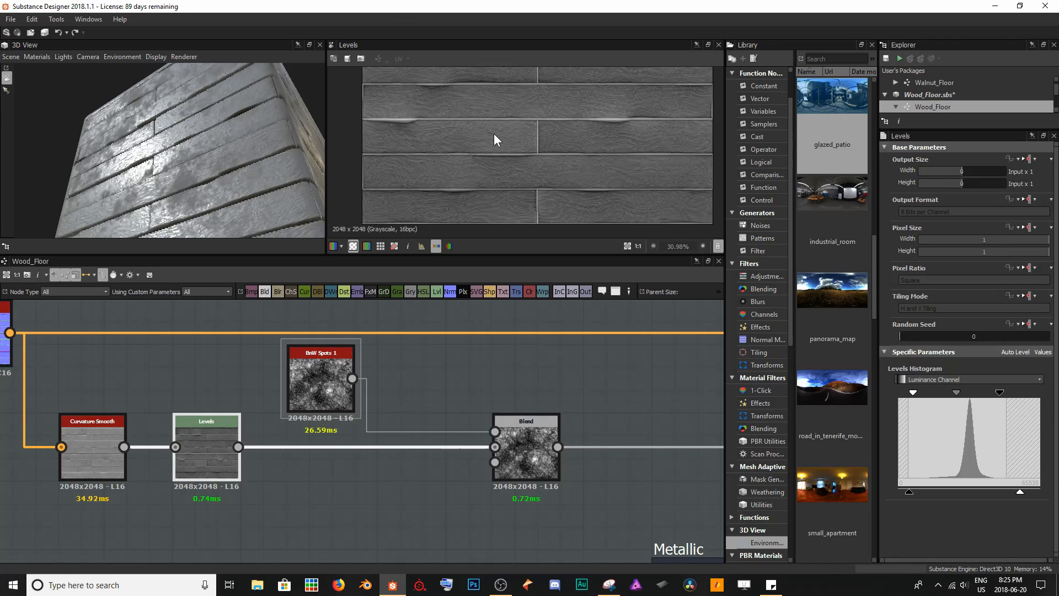
pyautogui.doubleClick(533, 451)
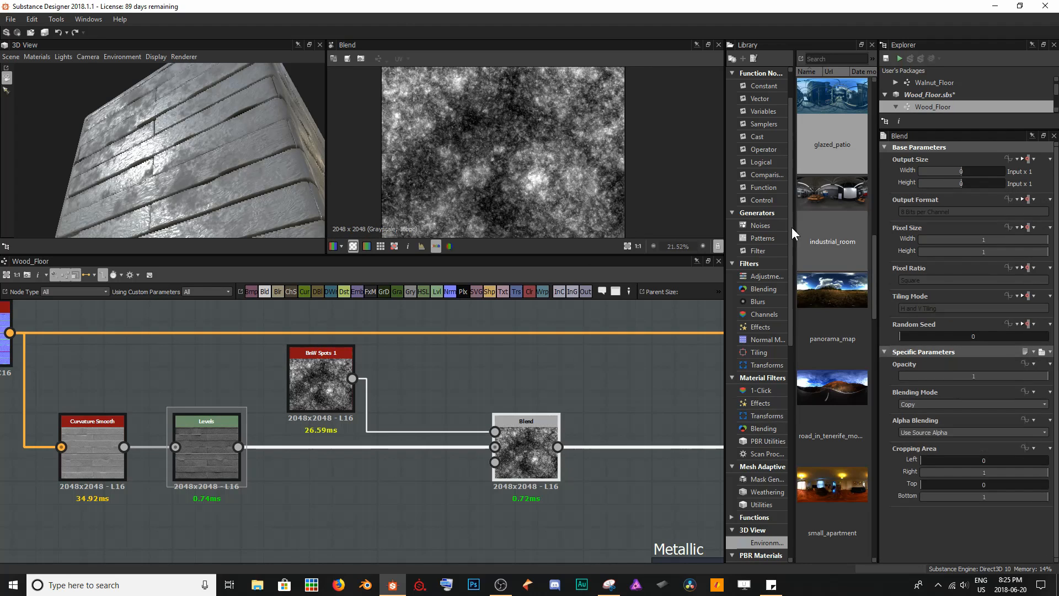
pyautogui.click(958, 405)
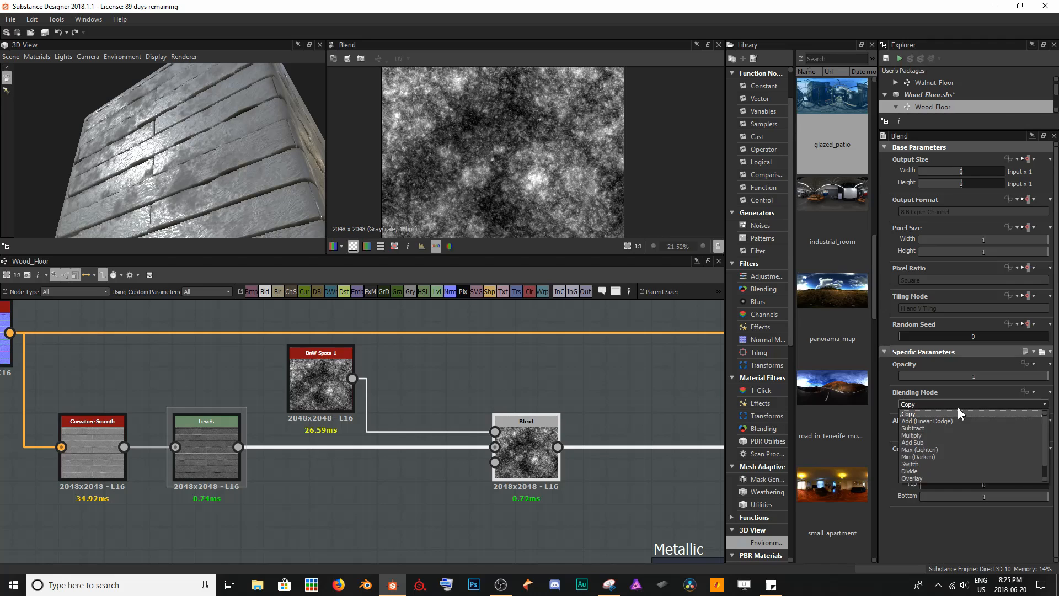
pyautogui.click(942, 434)
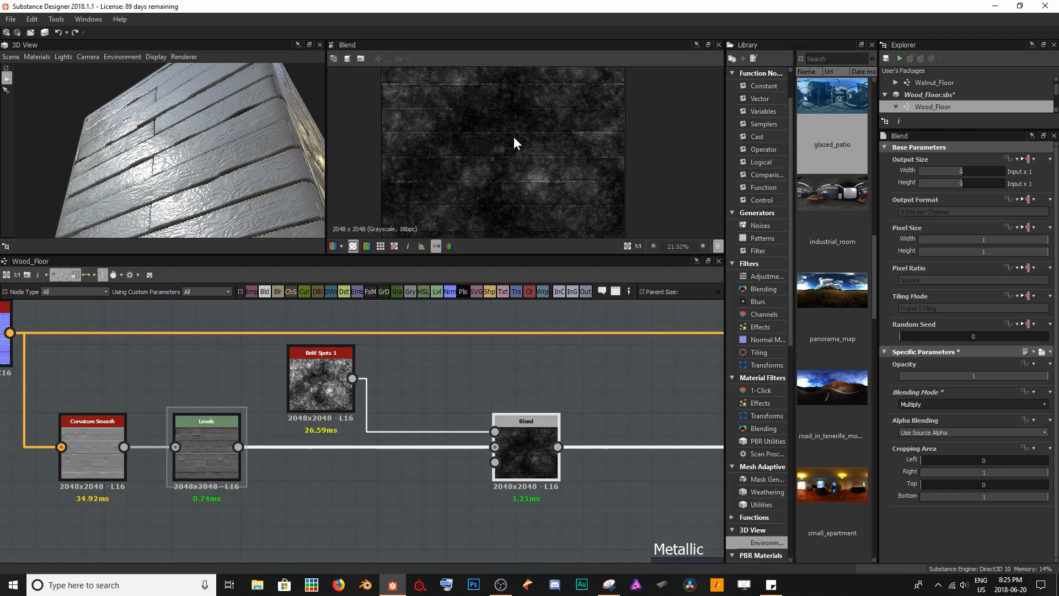
pyautogui.moveTo(1042, 375); pyautogui.dragTo(928, 370)
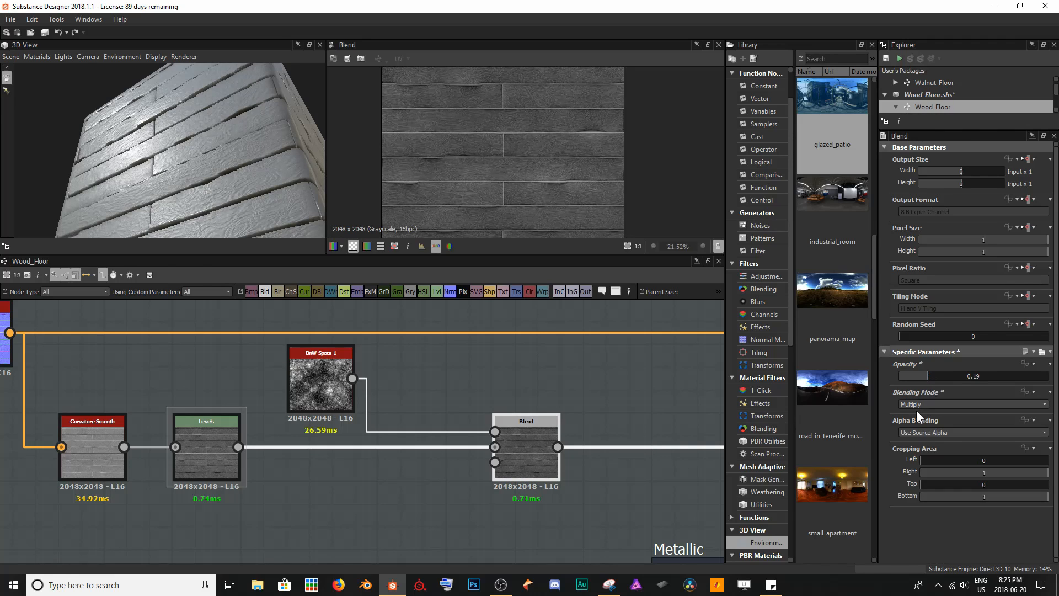
pyautogui.moveTo(148, 123); pyautogui.dragTo(166, 149)
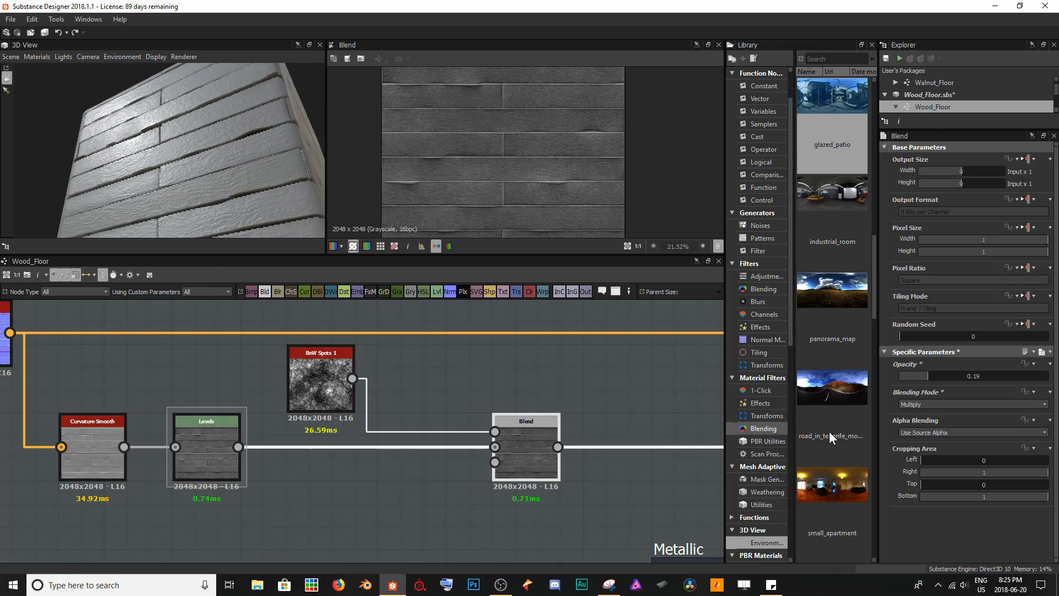
# Try different blending modes on the roughness Blend node, choose Screen, and fine-tune its opacity while checking the planks in the 3D view
pyautogui.click(938, 405)
pyautogui.click(938, 402)
pyautogui.scroll(-1, 938, 403)
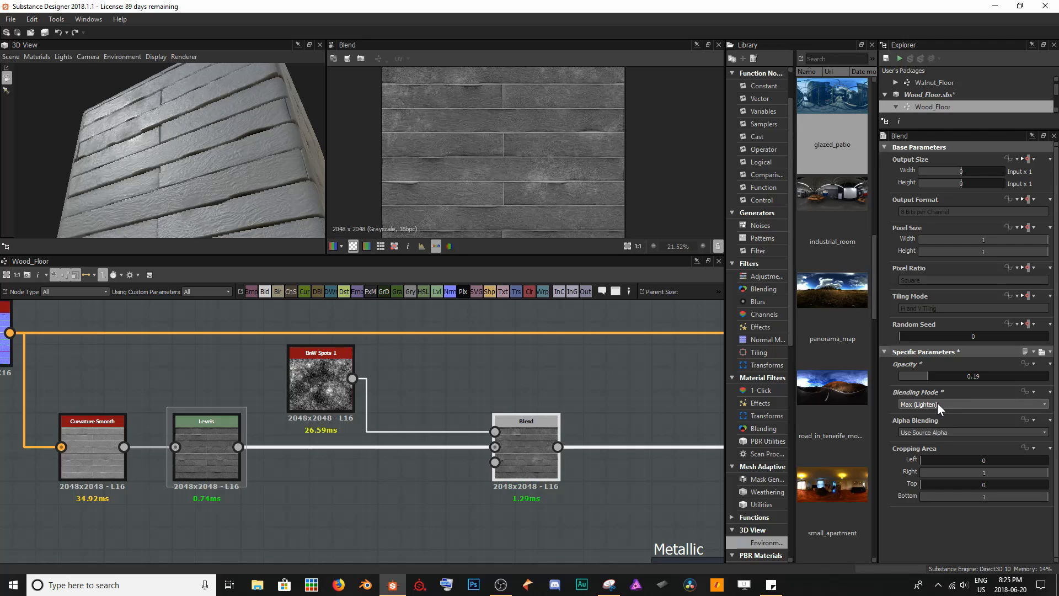
pyautogui.scroll(-2, 937, 403)
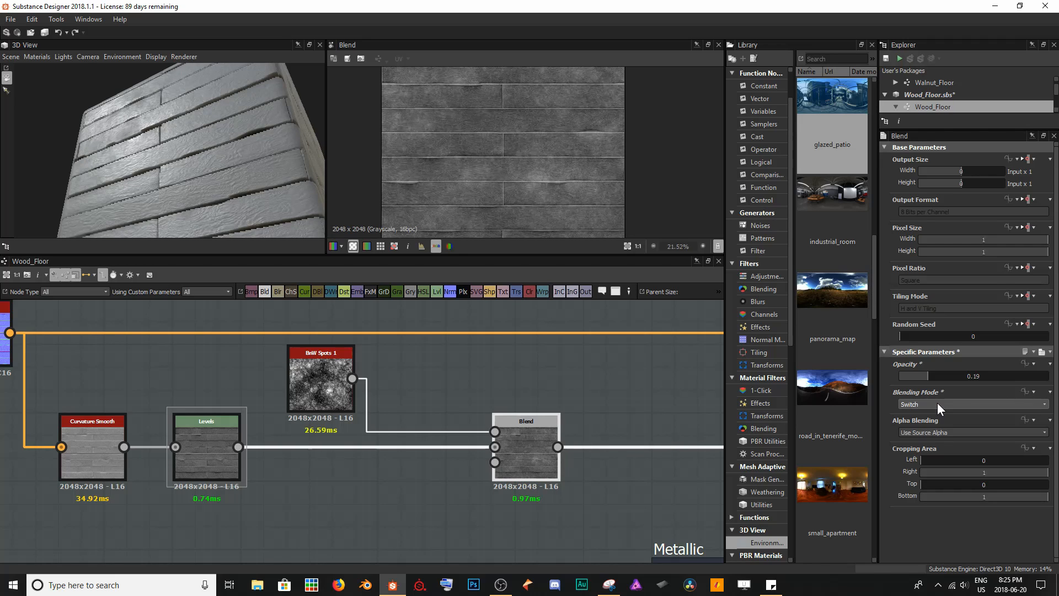
pyautogui.scroll(-1, 937, 403)
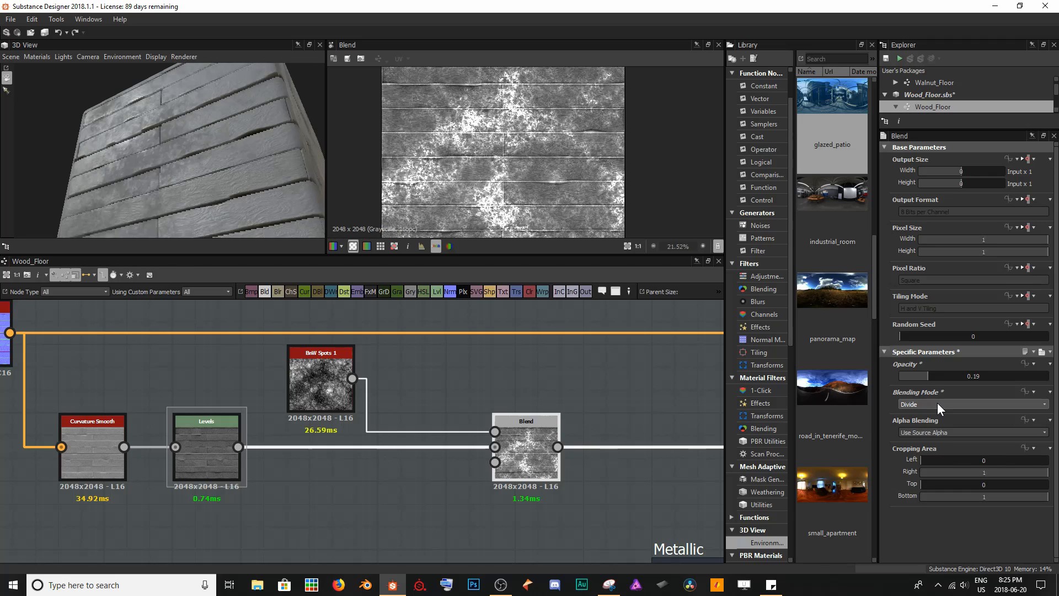
pyautogui.scroll(-1, 938, 402)
pyautogui.scroll(-1, 938, 403)
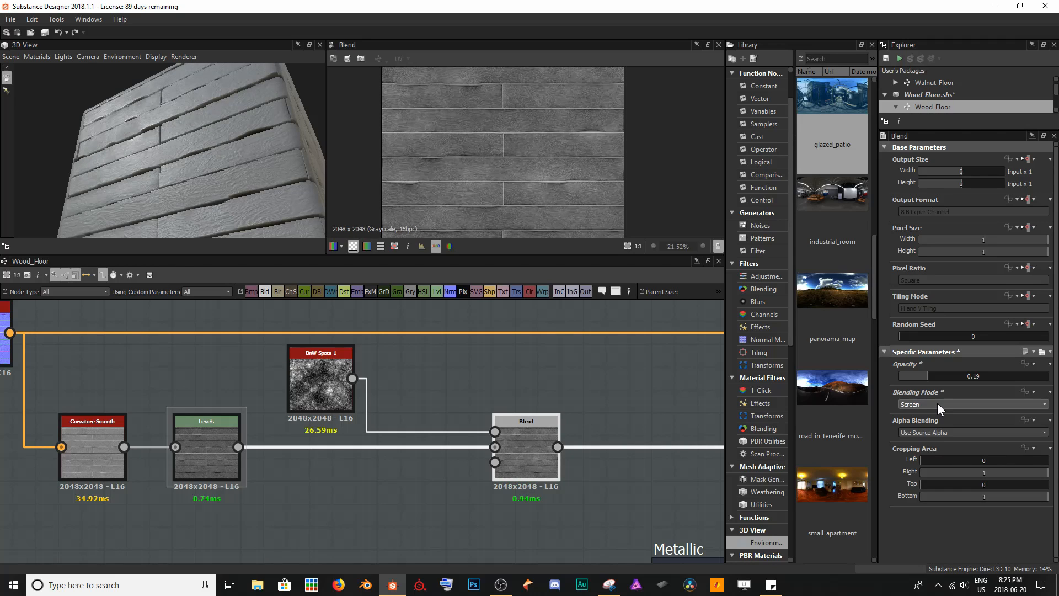
pyautogui.moveTo(932, 374)
pyautogui.mouseDown()
pyautogui.moveTo(985, 372)
pyautogui.moveTo(944, 381)
pyautogui.mouseUp()
pyautogui.moveTo(216, 148); pyautogui.dragTo(99, 224)
pyautogui.scroll(5, 160, 204)
pyautogui.moveTo(160, 204)
pyautogui.mouseDown()
pyautogui.moveTo(162, 177)
pyautogui.moveTo(172, 191)
pyautogui.moveTo(167, 151)
pyautogui.moveTo(207, 151)
pyautogui.moveTo(190, 143)
pyautogui.moveTo(173, 149)
pyautogui.moveTo(200, 164)
pyautogui.moveTo(170, 189)
pyautogui.moveTo(177, 198)
pyautogui.mouseUp()
pyautogui.scroll(-2, 350, 433)
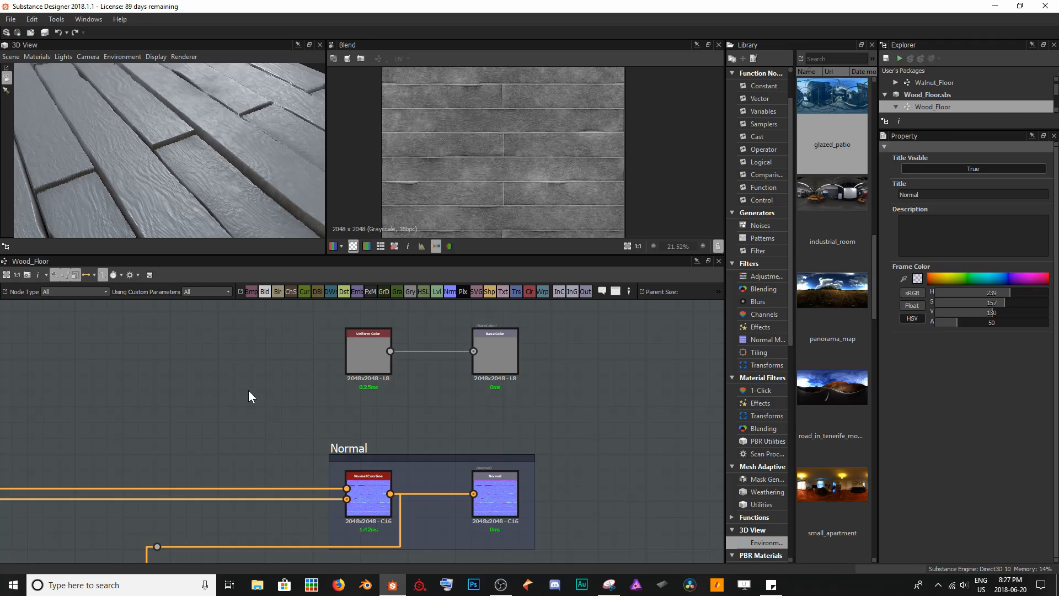
# Add a Gradient Map node in front of the Uniform Color node that feeds the Base Color output
pyautogui.doubleClick(356, 495)
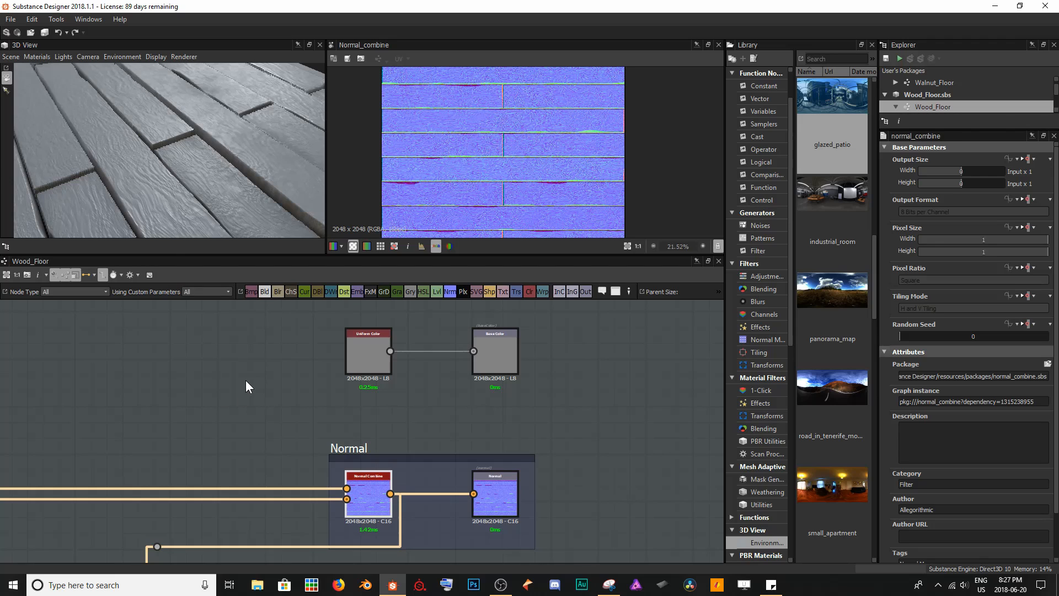
pyautogui.moveTo(250, 375); pyautogui.dragTo(254, 477, button='middle')
pyautogui.scroll(2, 254, 476)
pyautogui.moveTo(333, 457); pyautogui.dragTo(249, 459, button='middle')
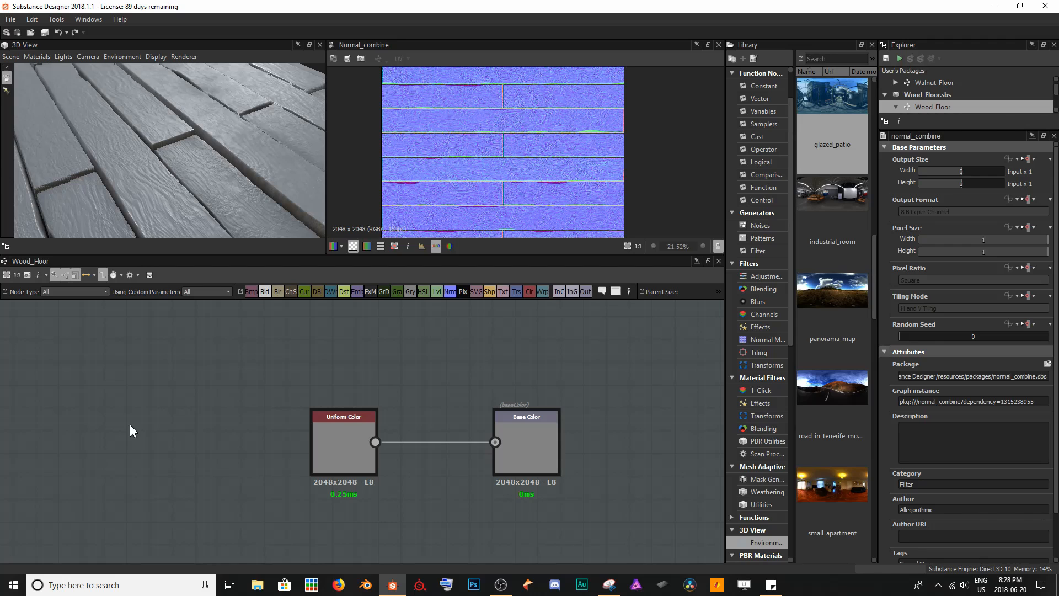
pyautogui.press('space')
pyautogui.write('gradi')
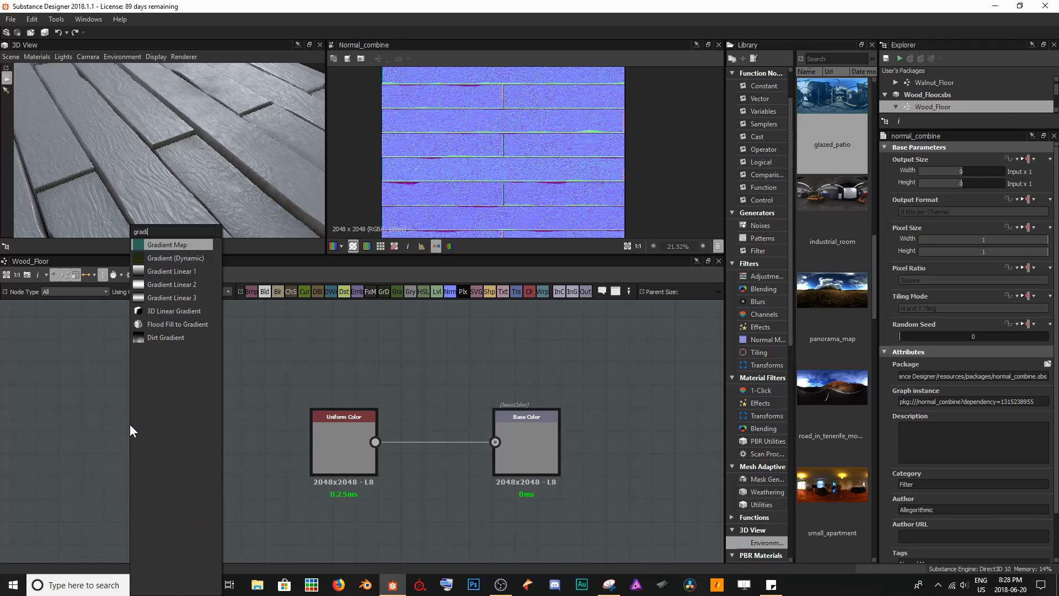
pyautogui.press('Return')
# Connect the Directional Warp node of the Wood Grain frame to the Gradient Map input and compare both nodes' previews
pyautogui.scroll(-4, 130, 423)
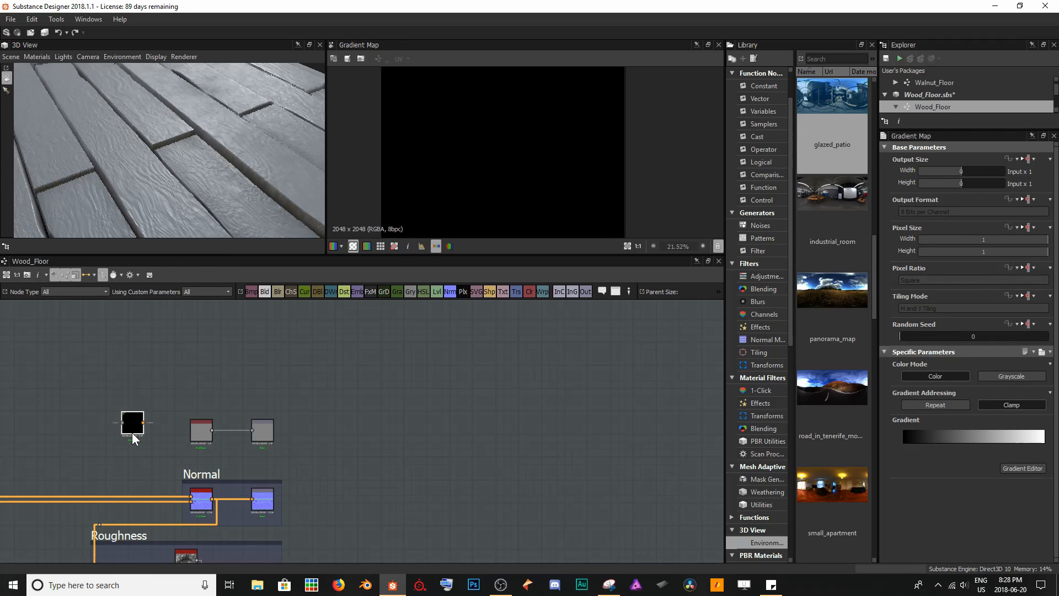
pyautogui.moveTo(130, 424); pyautogui.dragTo(407, 418, button='middle')
pyautogui.scroll(-3, 104, 426)
pyautogui.moveTo(105, 425); pyautogui.dragTo(538, 395, button='middle')
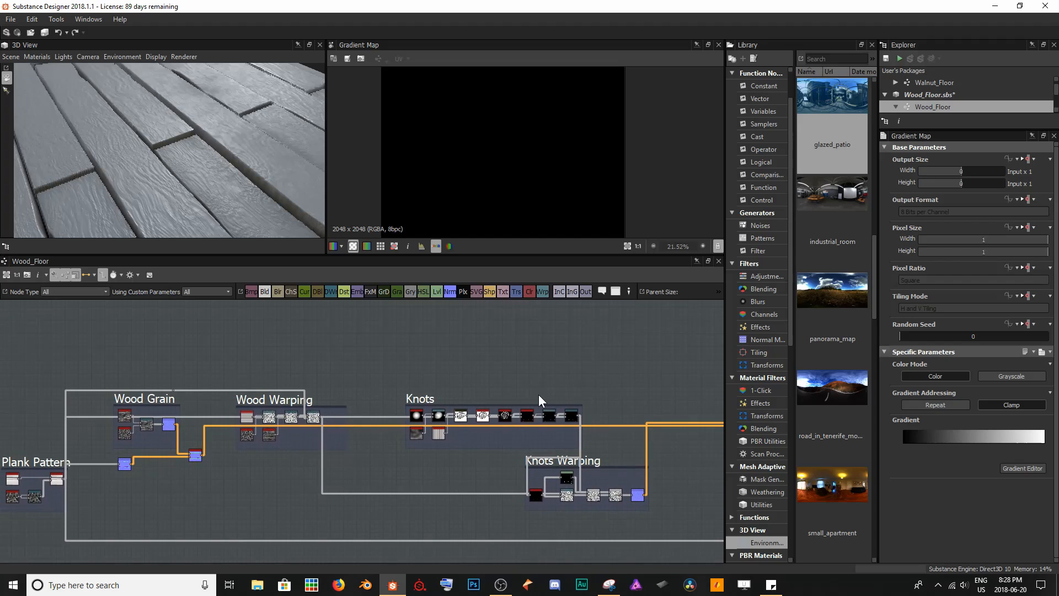
pyautogui.doubleClick(146, 424)
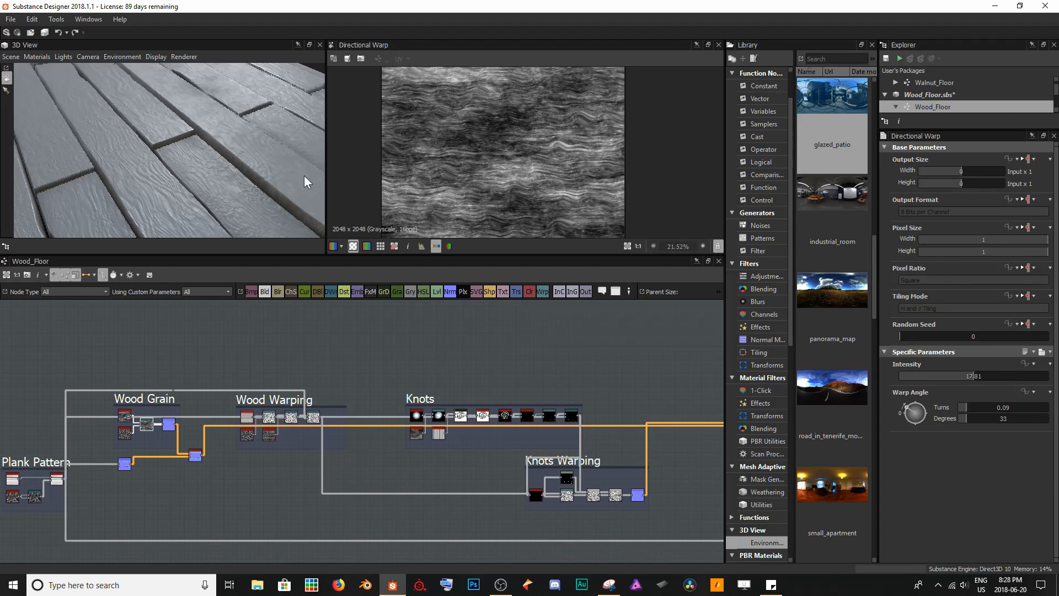
pyautogui.moveTo(484, 337); pyautogui.dragTo(360, 343, button='middle')
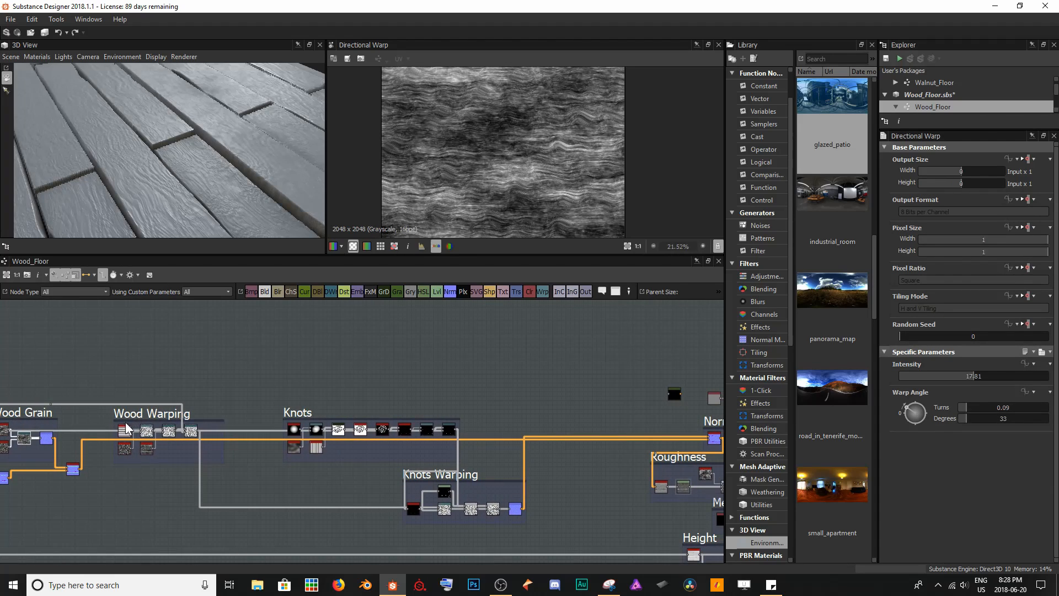
pyautogui.moveTo(35, 439); pyautogui.dragTo(669, 395)
pyautogui.click(676, 396)
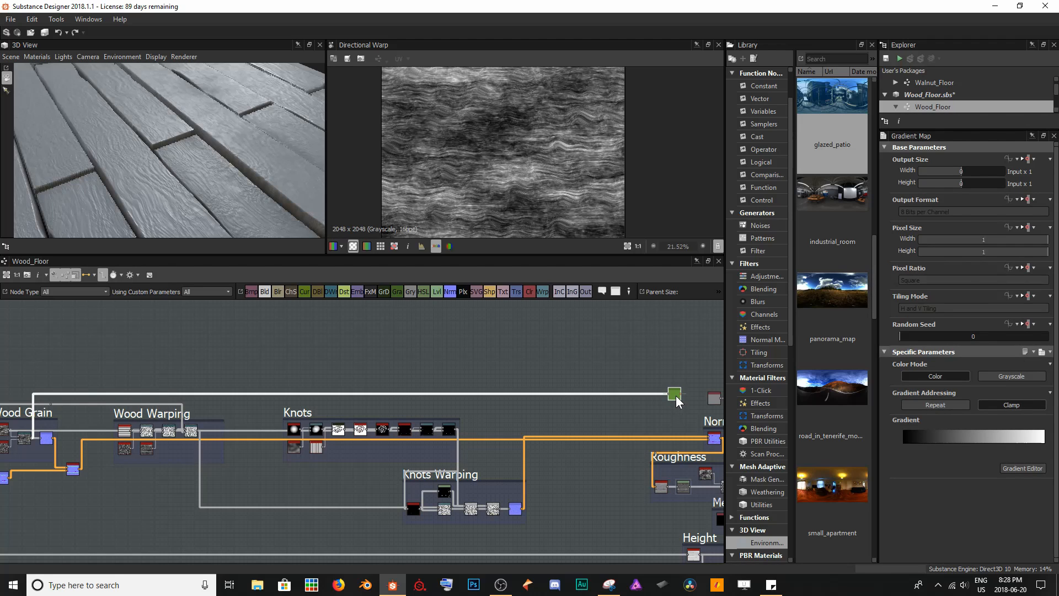
pyautogui.press('f')
pyautogui.doubleClick(372, 407)
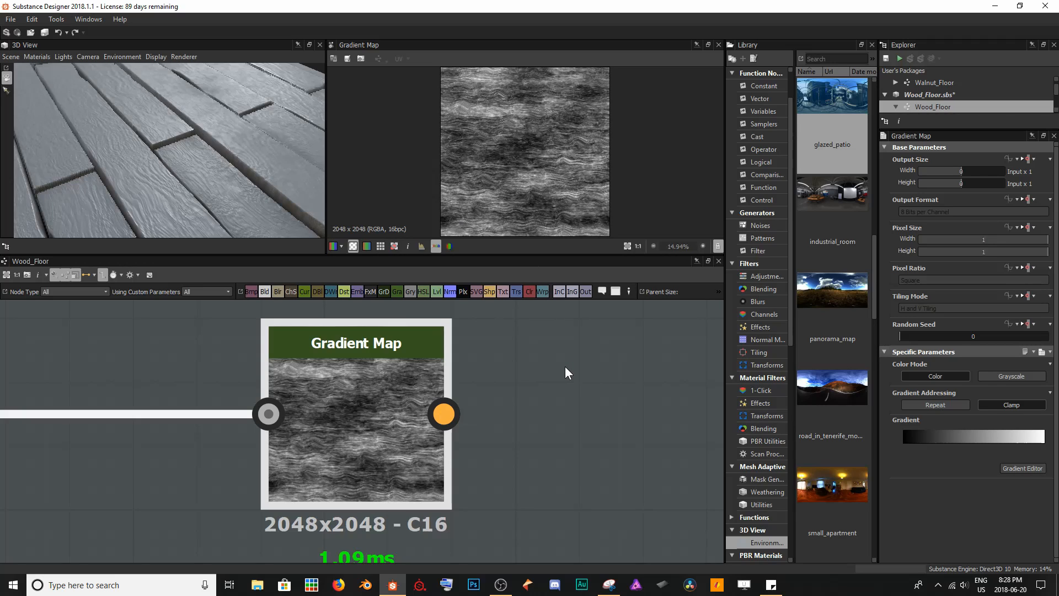
pyautogui.click(268, 414)
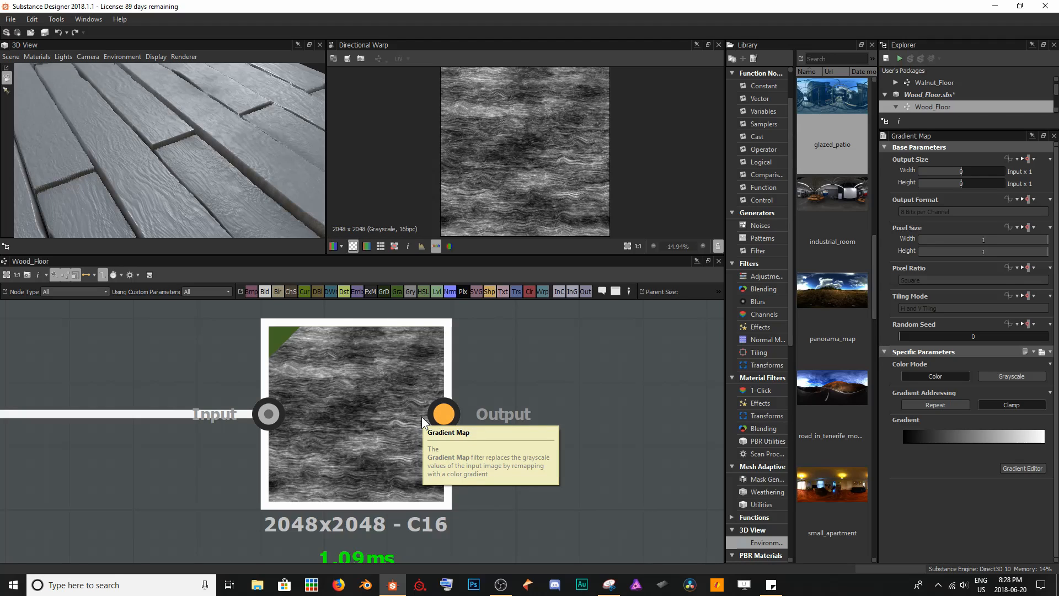
pyautogui.doubleClick(382, 408)
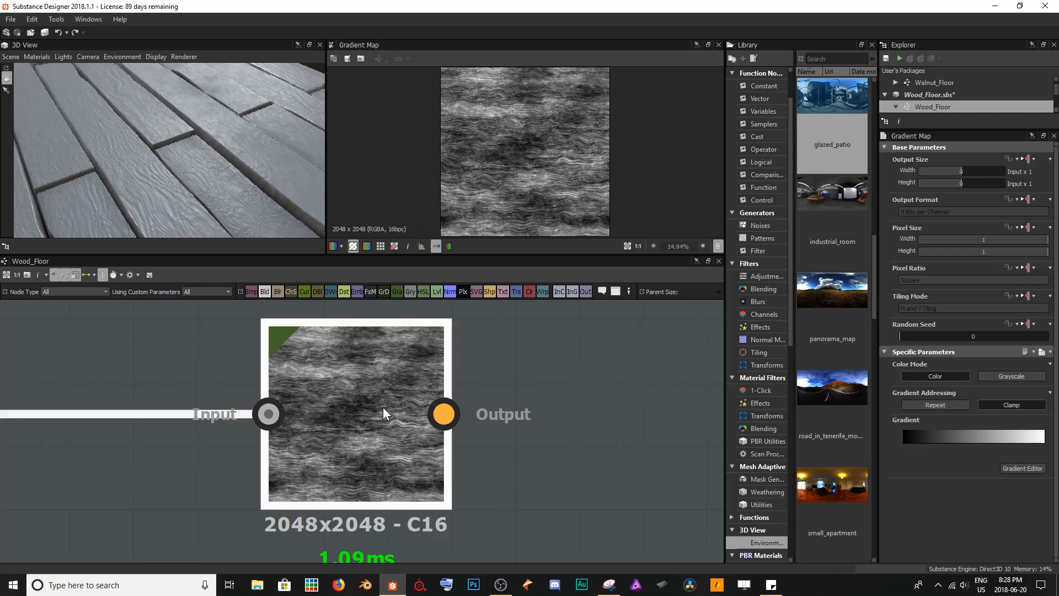
# Open the Gradient Editor for the Gradient Map, enlarge the grain preview, and create the black and white end keys
pyautogui.click(1024, 468)
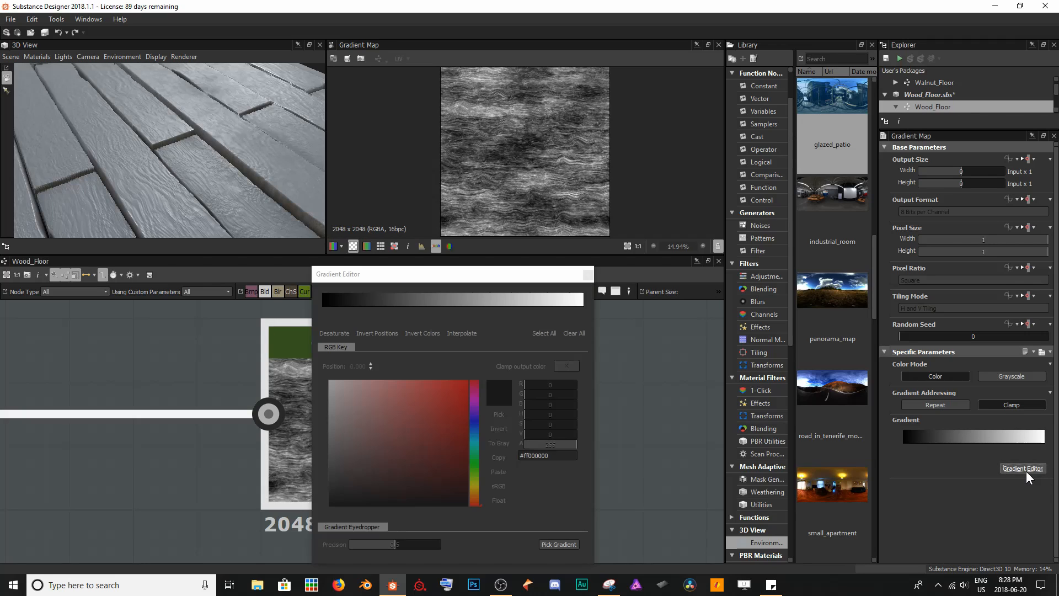
pyautogui.moveTo(206, 357); pyautogui.dragTo(46, 360, button='middle')
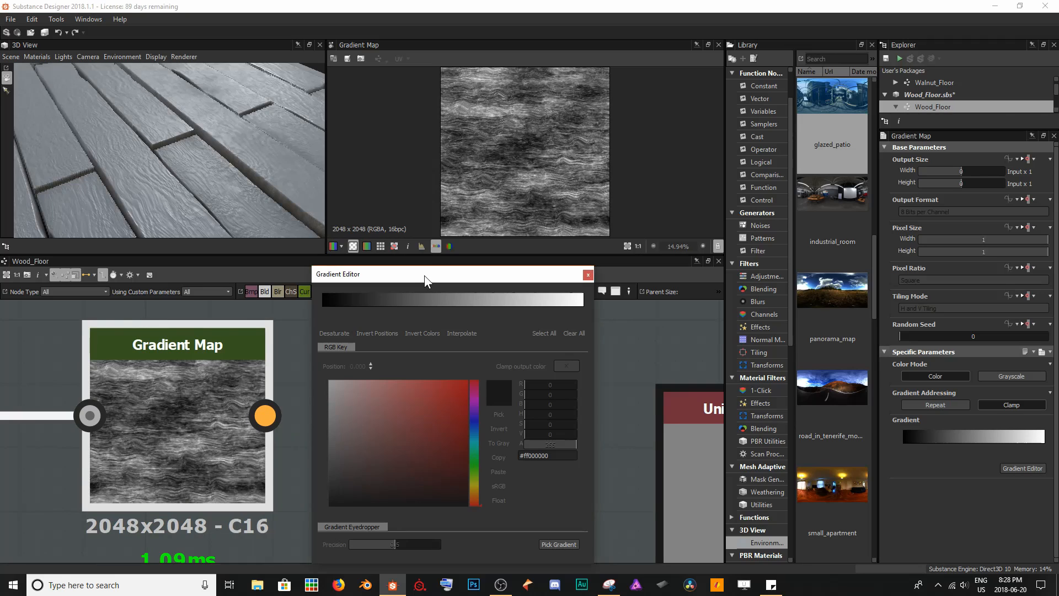
pyautogui.moveTo(425, 276); pyautogui.dragTo(427, 272)
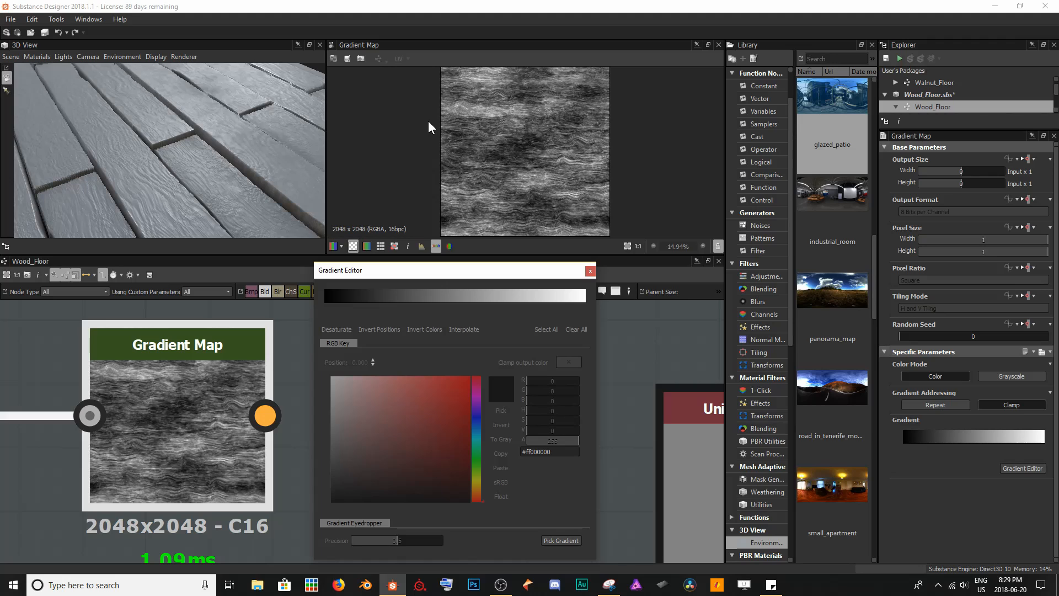
pyautogui.scroll(4, 532, 160)
pyautogui.moveTo(539, 130); pyautogui.dragTo(483, 78, button='middle')
pyautogui.scroll(3, 534, 156)
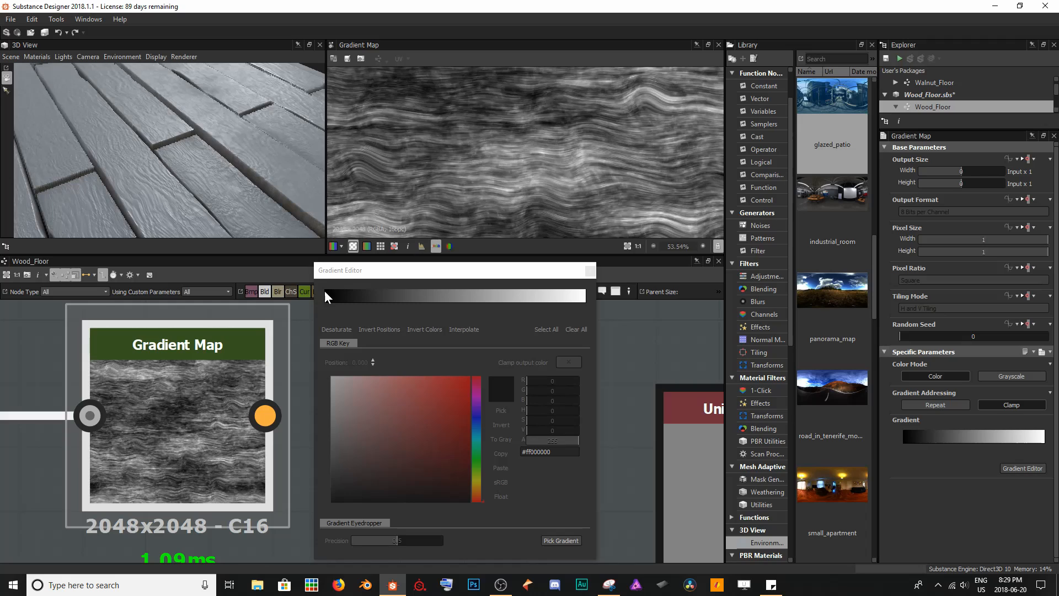
pyautogui.click(325, 315)
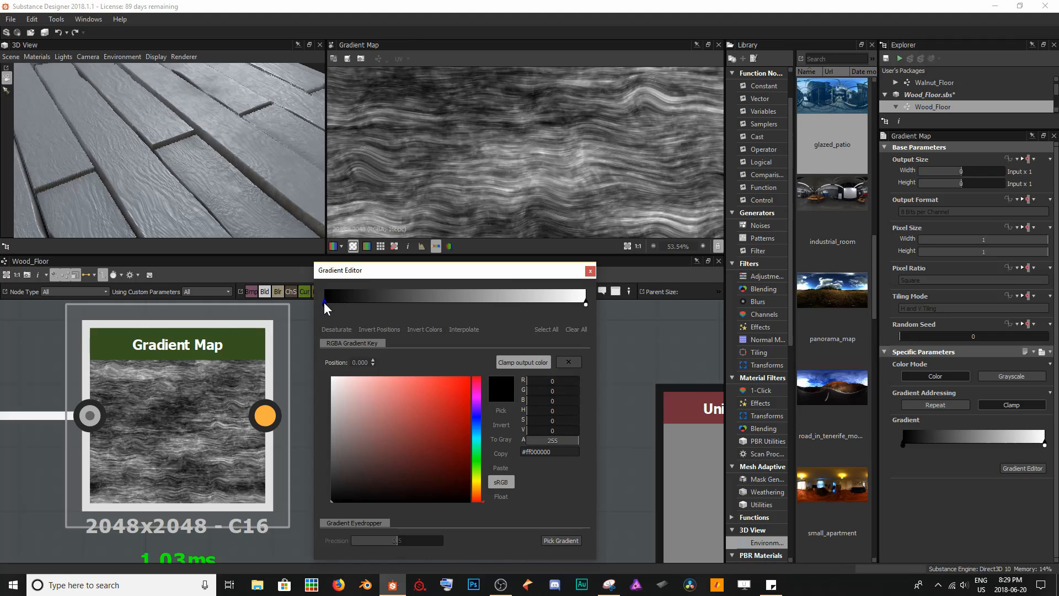
pyautogui.moveTo(325, 303)
pyautogui.mouseDown()
pyautogui.moveTo(392, 306)
pyautogui.moveTo(310, 306)
pyautogui.mouseUp()
pyautogui.click(586, 303)
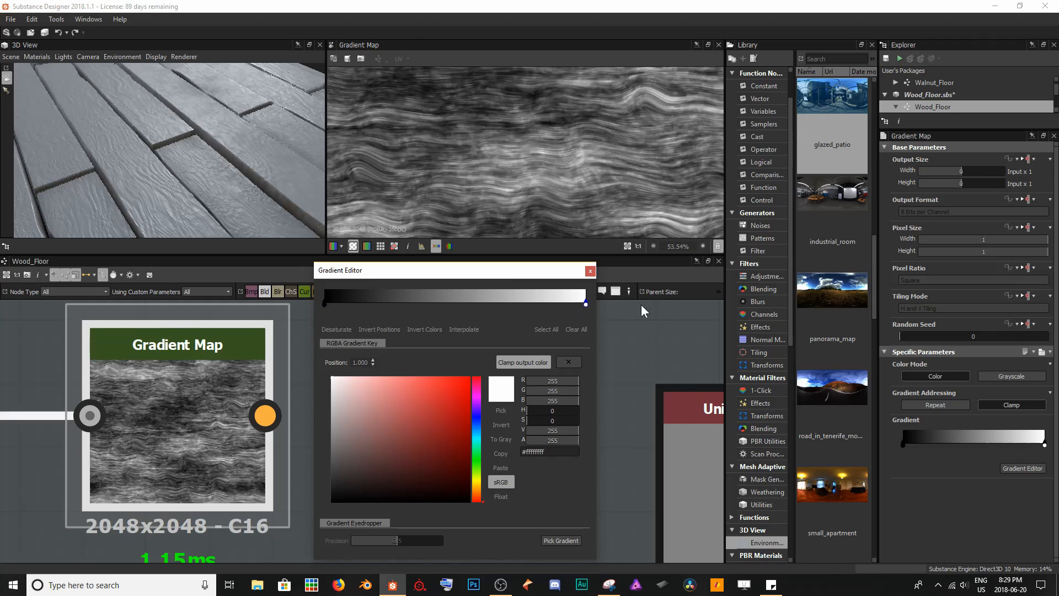
# Try adding three intermediate keys to the gradient, and remove them again
pyautogui.click(492, 300)
pyautogui.click(422, 296)
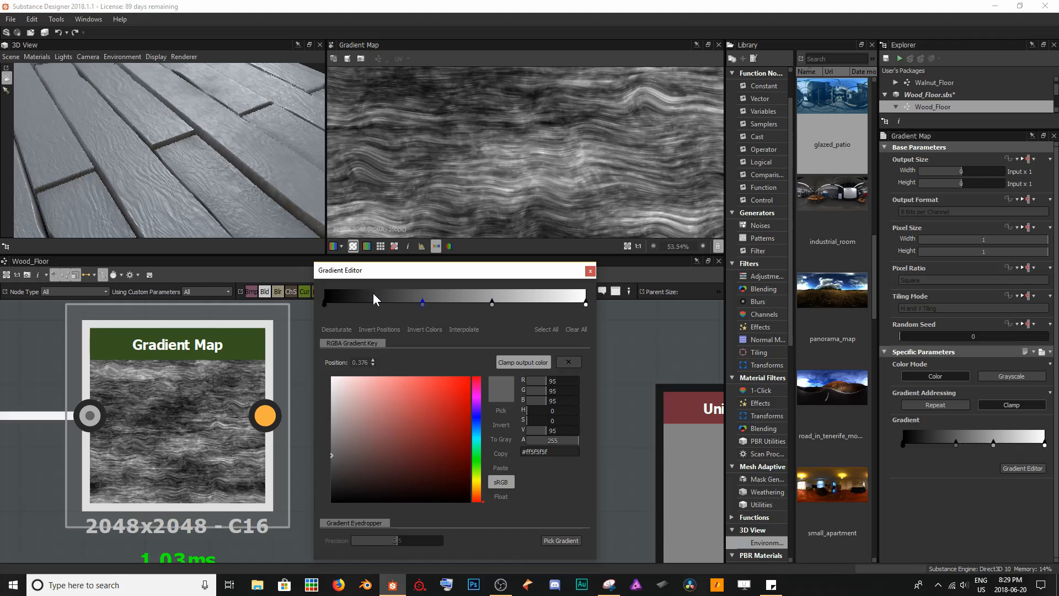
pyautogui.click(373, 293)
pyautogui.moveTo(362, 310); pyautogui.dragTo(500, 298)
pyautogui.moveTo(422, 304); pyautogui.dragTo(425, 234)
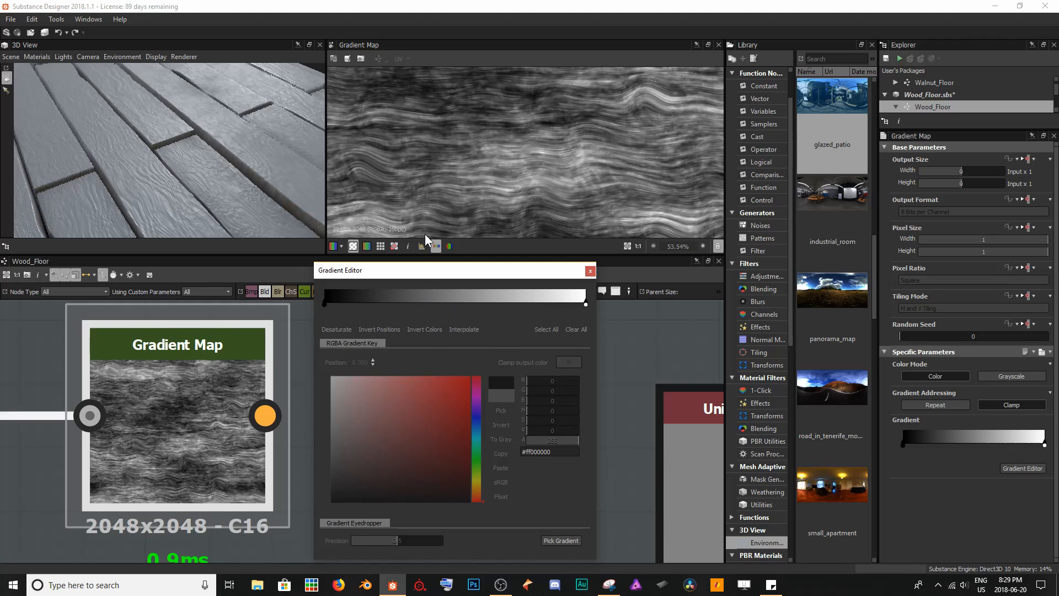
# Set the gradient's end key at position 1.000 to dark brown #2c1705
pyautogui.click(586, 304)
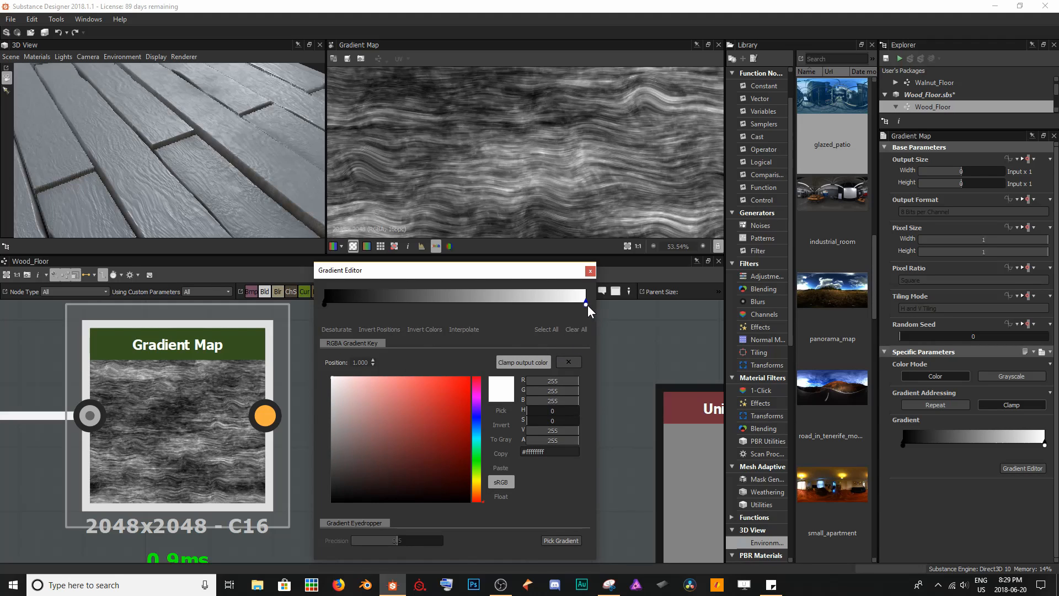
pyautogui.moveTo(402, 425); pyautogui.dragTo(331, 377)
pyautogui.click(477, 493)
pyautogui.click(452, 480)
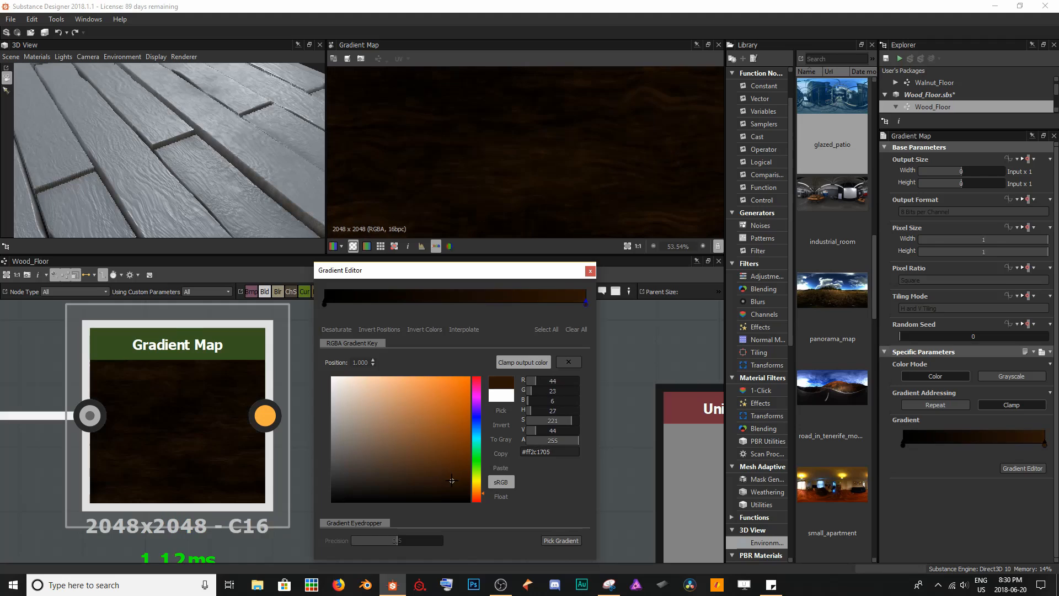
# Set the gradient's start key at position 0.000 to a darker brown, #1f0e04
pyautogui.click(324, 303)
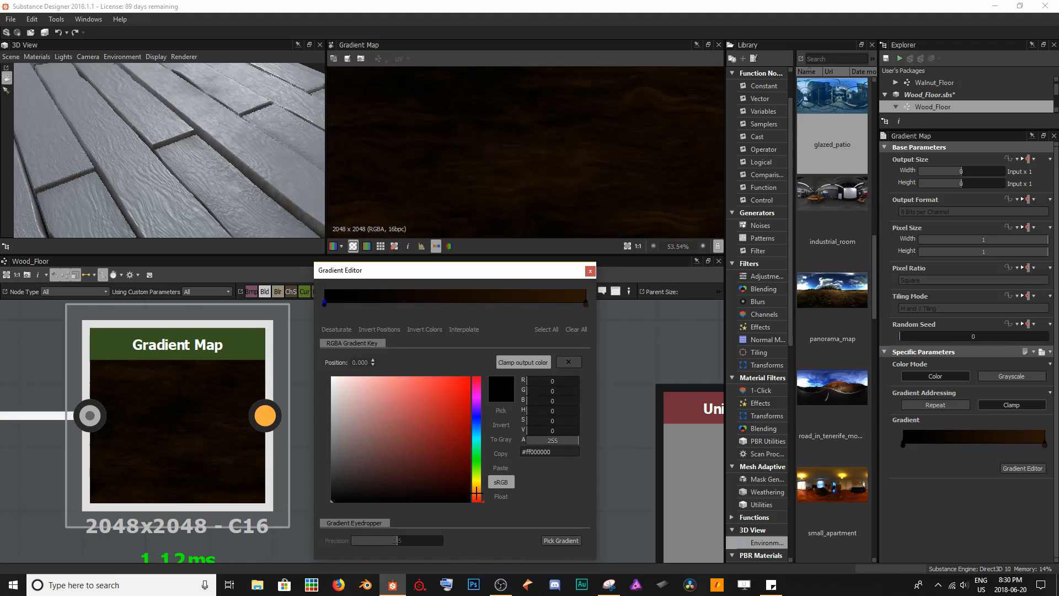
pyautogui.click(479, 486)
pyautogui.click(446, 485)
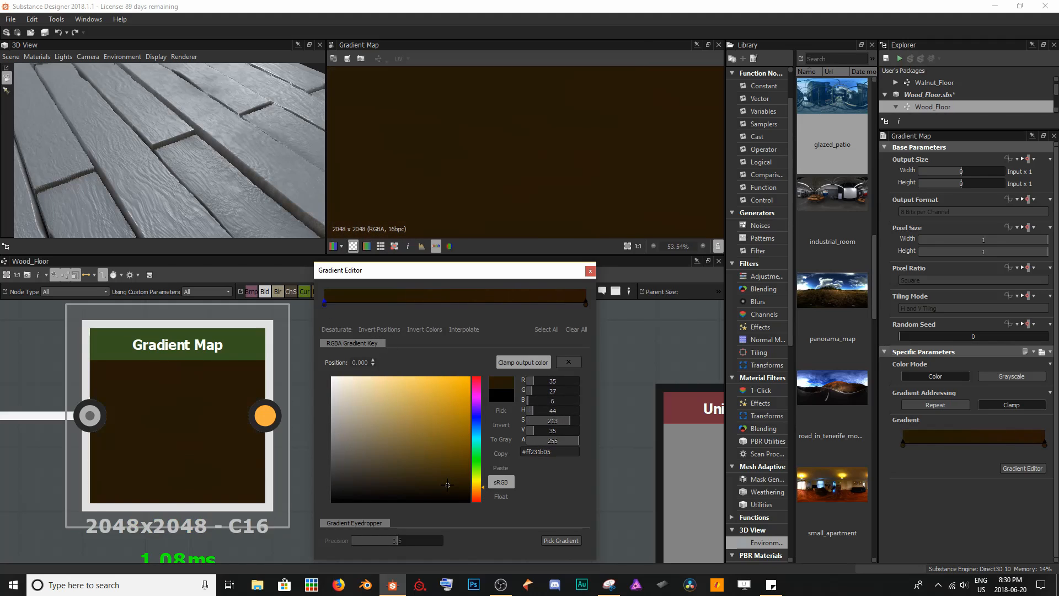
pyautogui.click(477, 495)
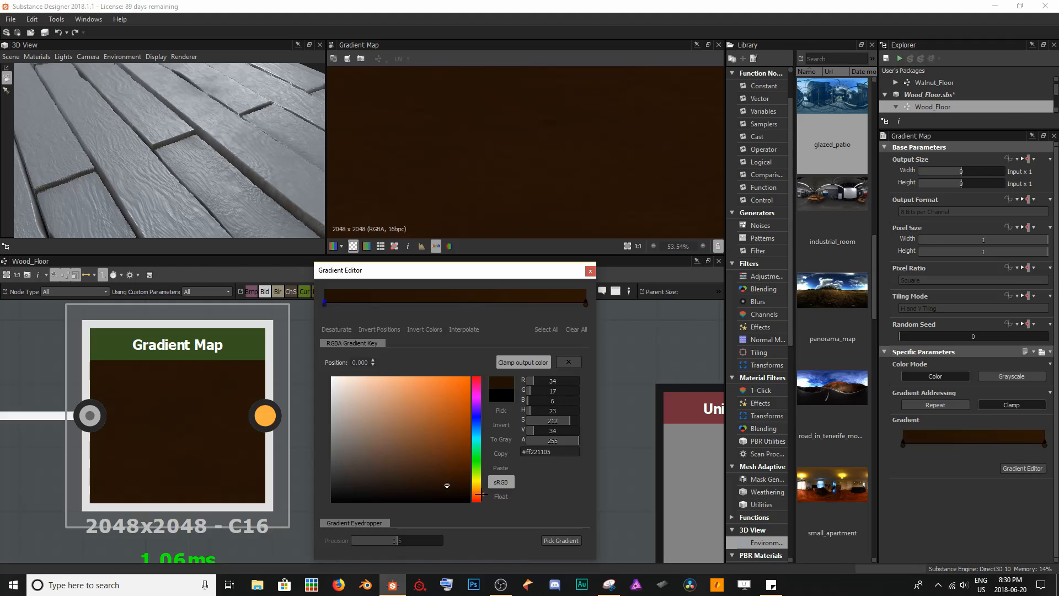
pyautogui.click(451, 488)
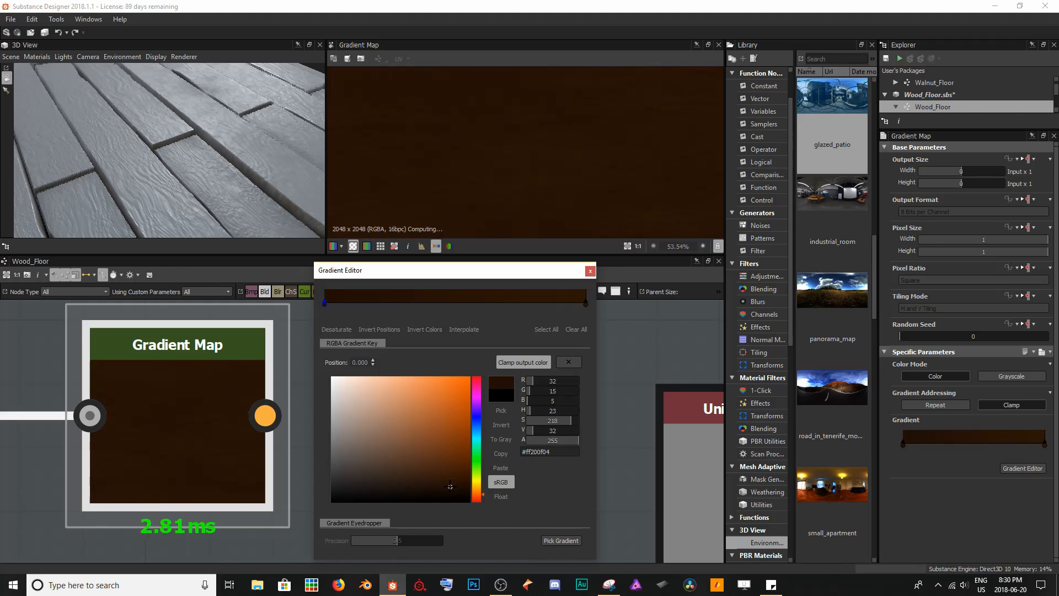
pyautogui.moveTo(451, 488); pyautogui.dragTo(451, 487)
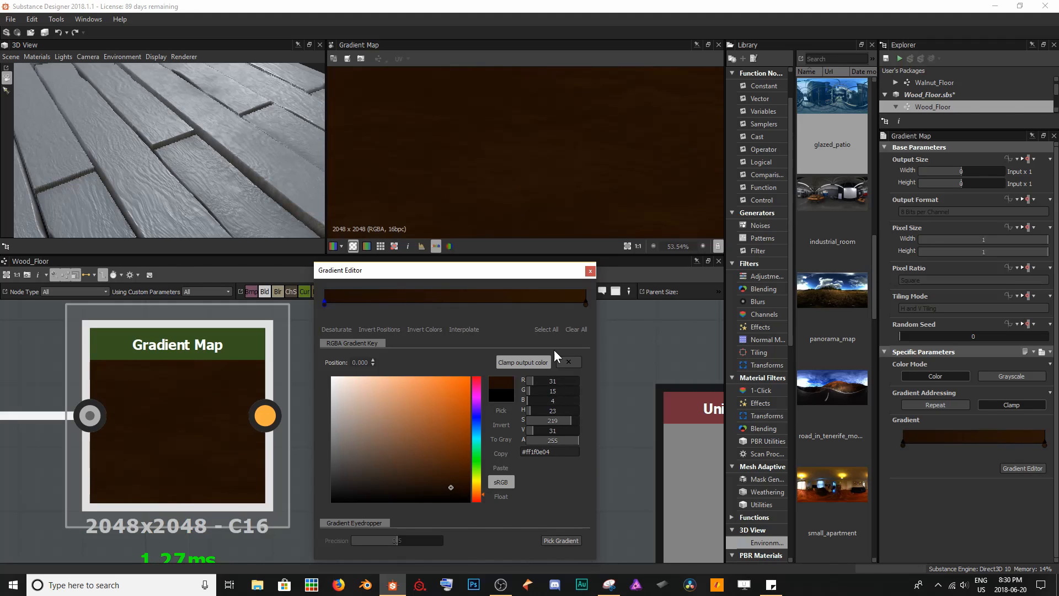
# Add two intermediate gradient keys, one toward the end and one at position 0.232, and close the Gradient Editor
pyautogui.click(507, 302)
pyautogui.click(383, 303)
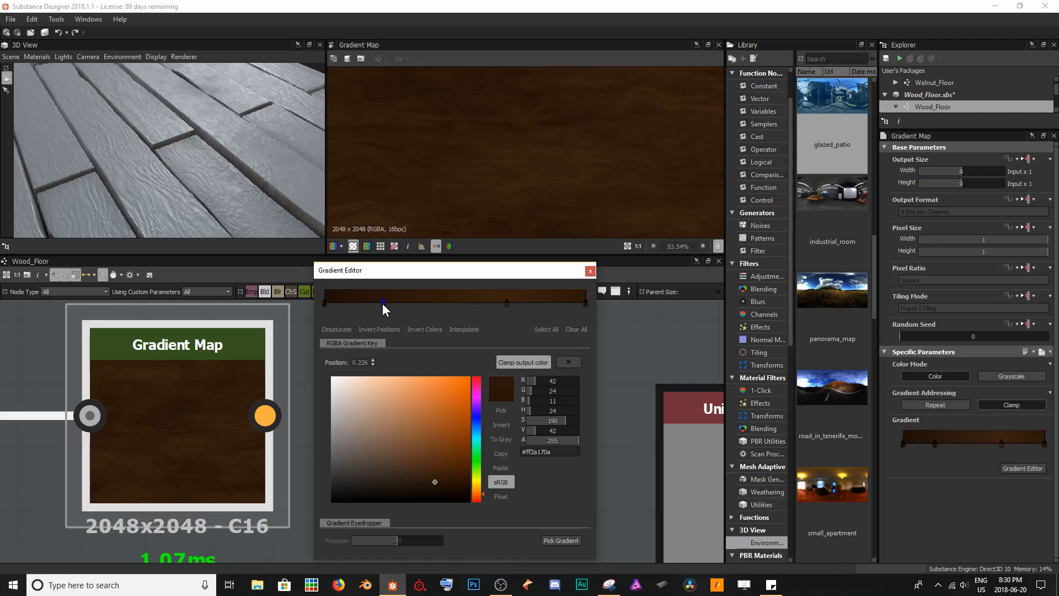
pyautogui.moveTo(382, 303)
pyautogui.mouseDown()
pyautogui.moveTo(438, 306)
pyautogui.moveTo(384, 305)
pyautogui.mouseUp()
pyautogui.scroll(-3, 499, 131)
pyautogui.scroll(3, 498, 129)
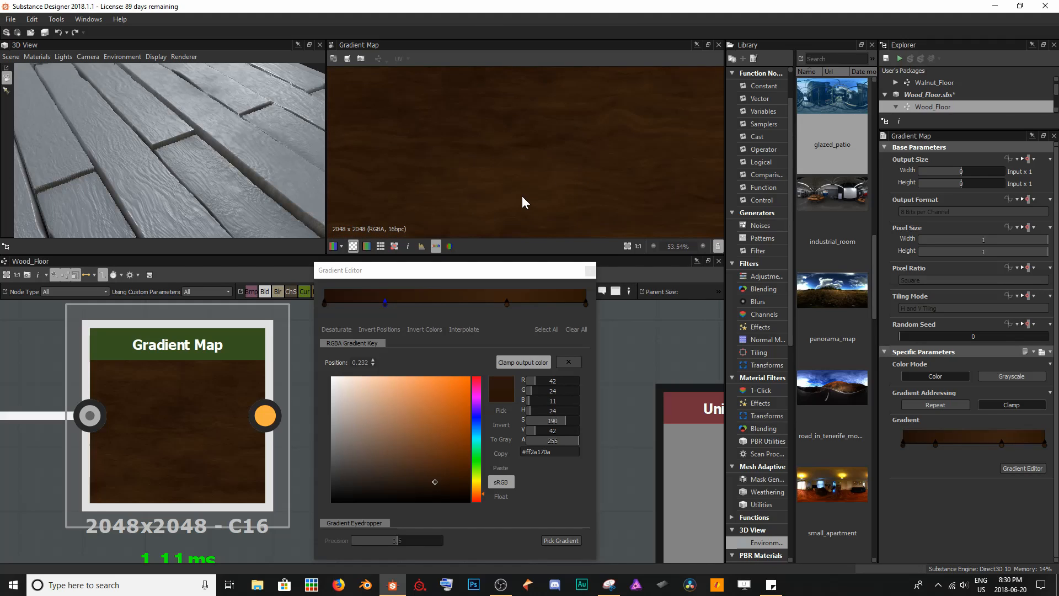
pyautogui.click(590, 270)
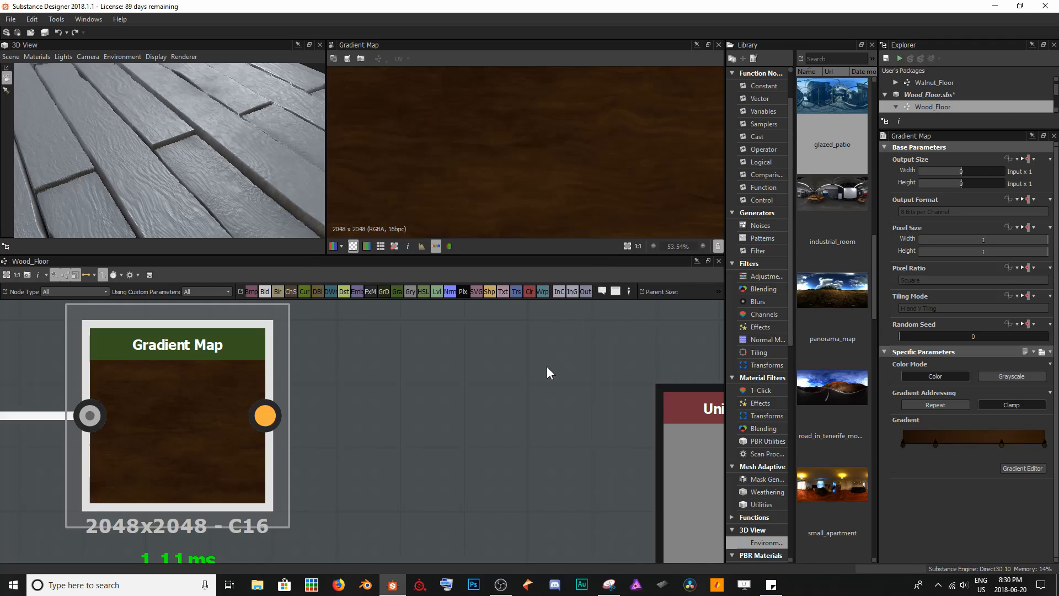
pyautogui.click(402, 411)
pyautogui.scroll(-3, 402, 409)
pyautogui.moveTo(426, 417); pyautogui.dragTo(332, 409, button='middle')
pyautogui.scroll(-1, 332, 409)
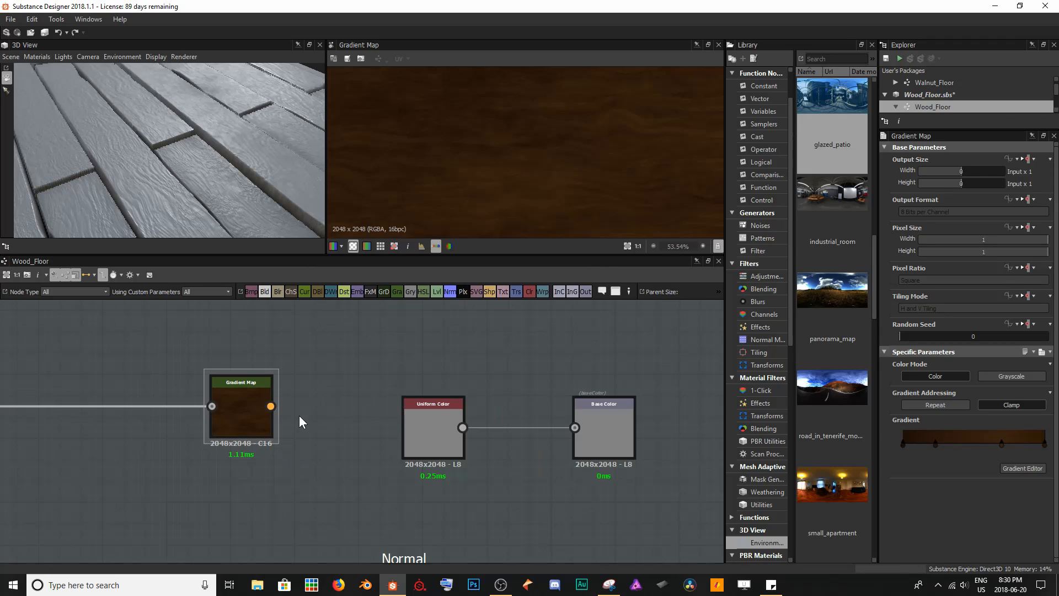
# Delete the Uniform Color node, connect the wood grain Gradient Map to the Base Color output instead, and save the package
pyautogui.click(422, 436)
pyautogui.press('Delete')
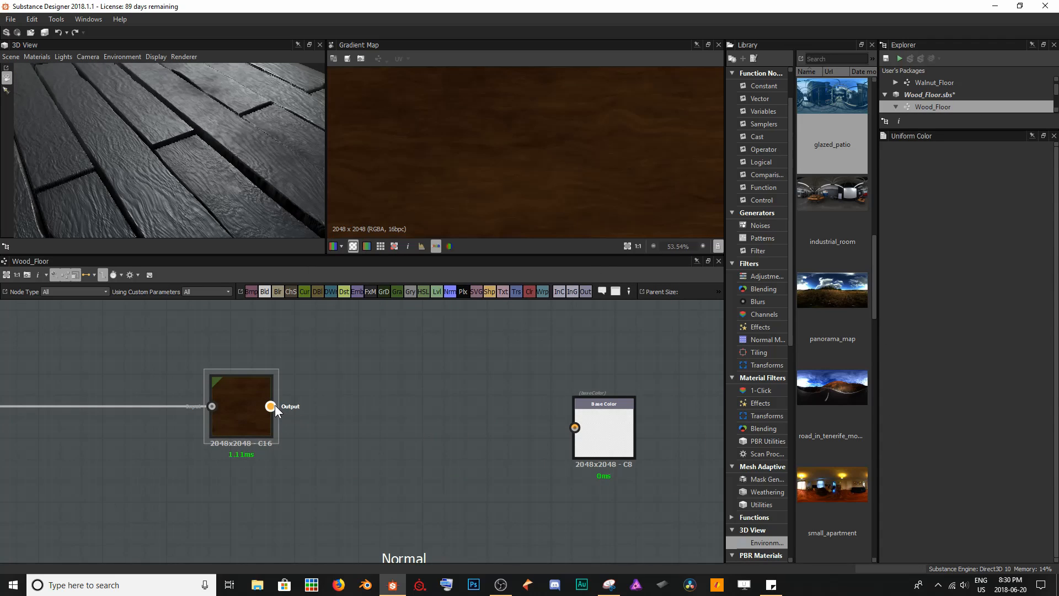
pyautogui.moveTo(271, 406); pyautogui.dragTo(576, 425)
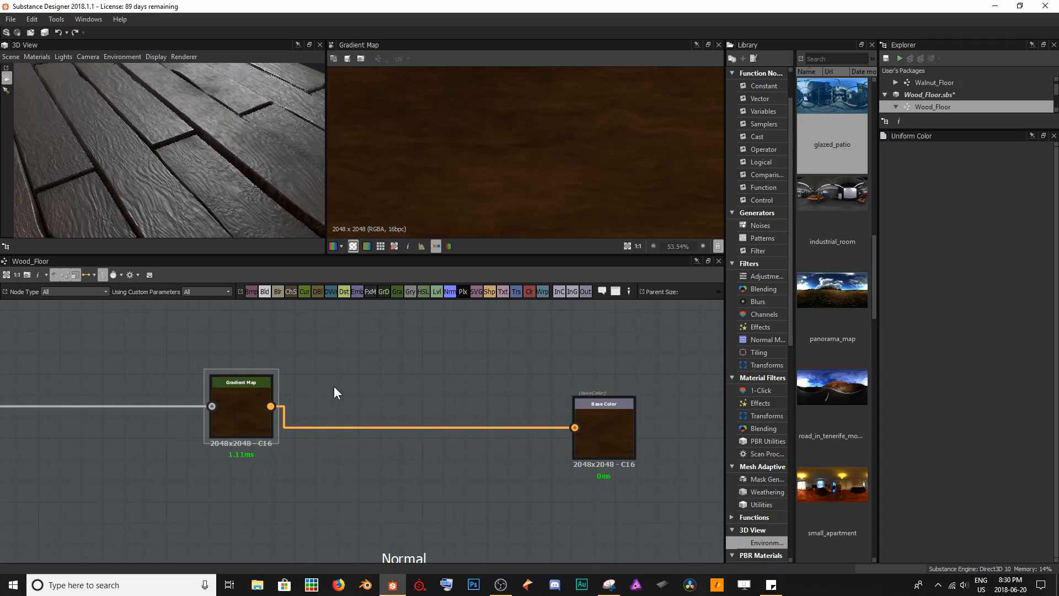
pyautogui.click(239, 420)
pyautogui.moveTo(238, 422); pyautogui.dragTo(231, 431)
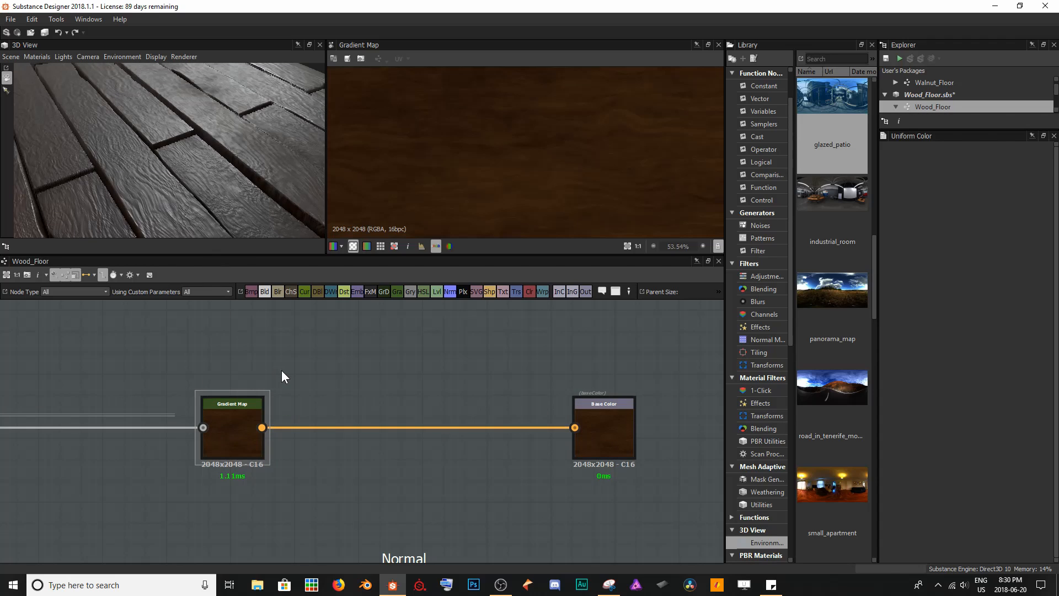
pyautogui.hotkey('ctrl', 's')
pyautogui.moveTo(273, 190); pyautogui.dragTo(205, 203)
pyautogui.scroll(-4, 207, 202)
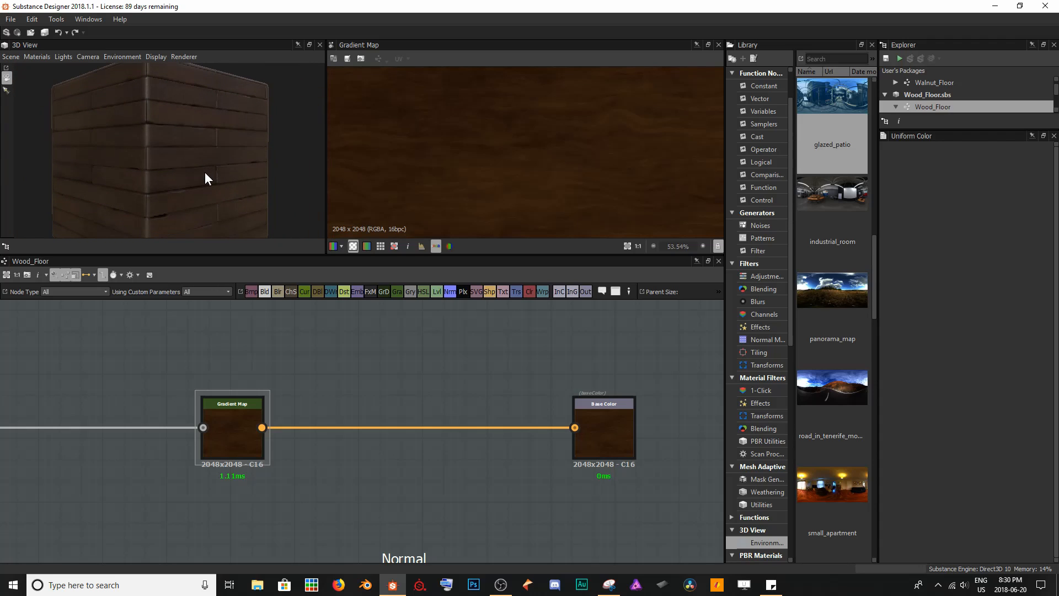
pyautogui.moveTo(227, 181)
pyautogui.mouseDown()
pyautogui.moveTo(211, 176)
pyautogui.moveTo(221, 180)
pyautogui.mouseUp()
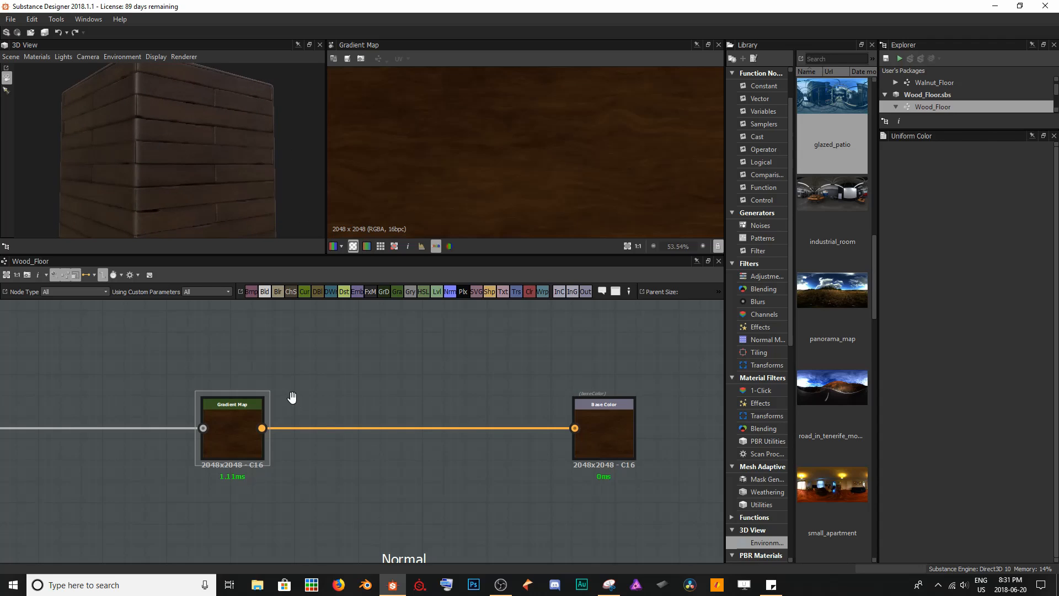
# Insert a Blend node on the link between the Gradient Map and Base Color, and place it close to the Gradient Map
pyautogui.scroll(-3, 455, 395)
pyautogui.moveTo(249, 407); pyautogui.dragTo(215, 412)
pyautogui.scroll(5, 212, 380)
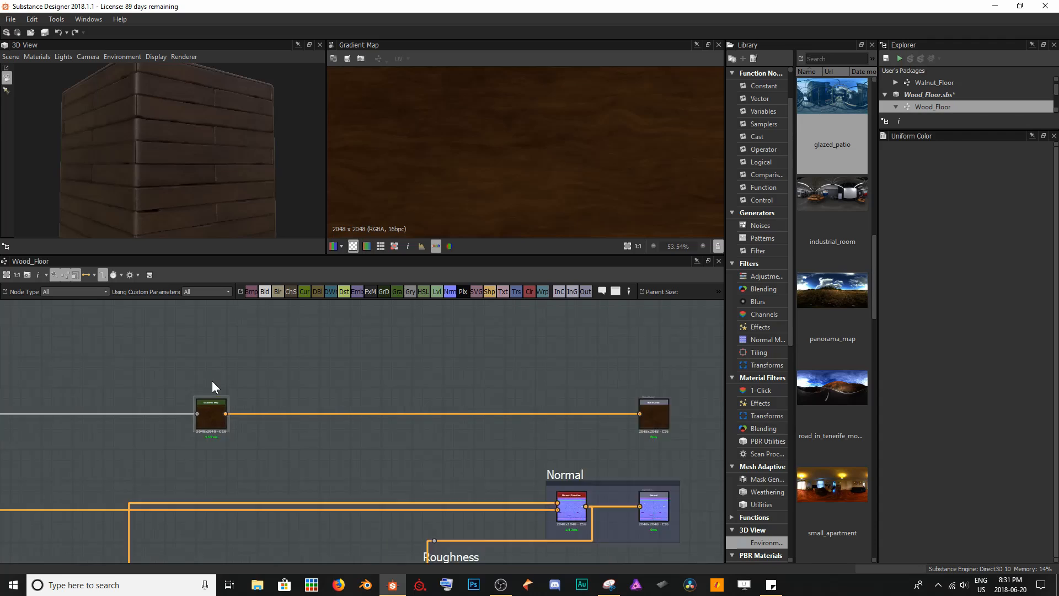
pyautogui.moveTo(359, 399); pyautogui.dragTo(390, 506)
pyautogui.press('space')
pyautogui.write('blend')
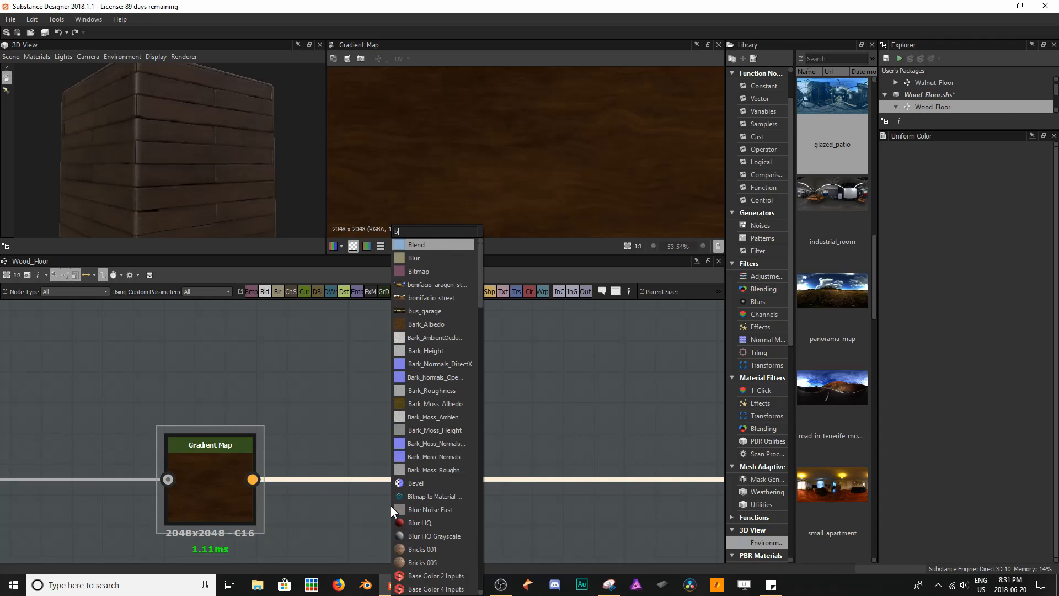
pyautogui.press('Return')
pyautogui.scroll(-5, 397, 500)
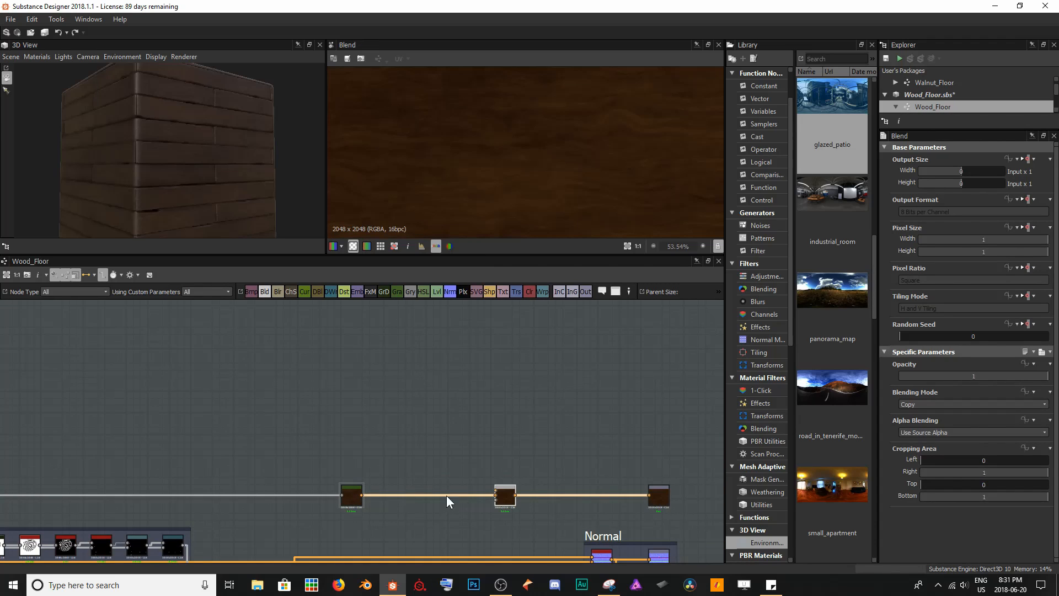
pyautogui.moveTo(511, 496); pyautogui.dragTo(401, 495)
pyautogui.scroll(5, 395, 499)
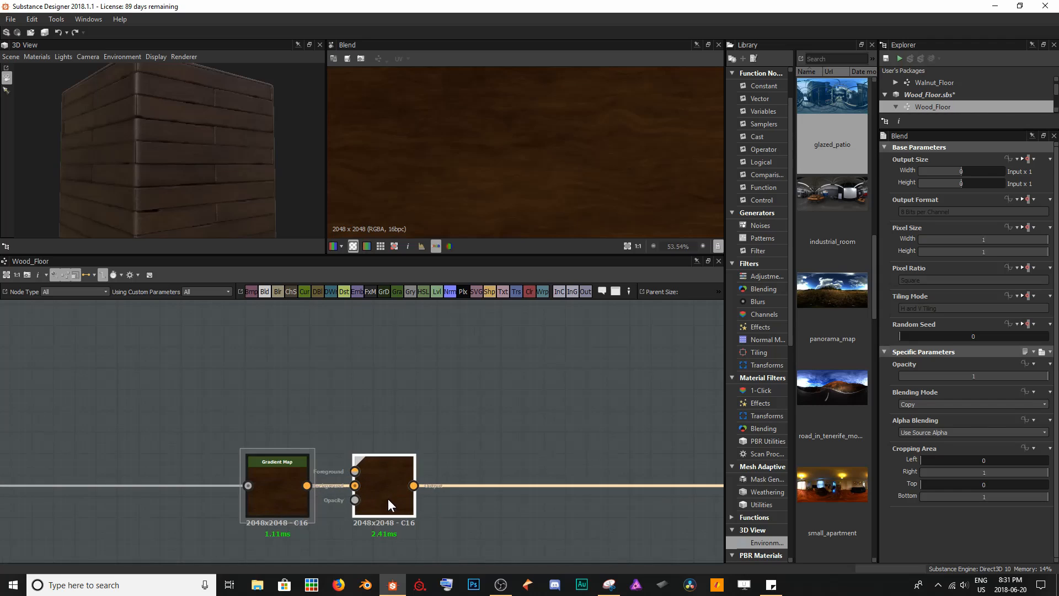
# Add a second Gradient Map node and place it above the existing one
pyautogui.moveTo(296, 407); pyautogui.dragTo(312, 381, button='middle')
pyautogui.scroll(2, 291, 376)
pyautogui.press('space')
pyautogui.write('gra')
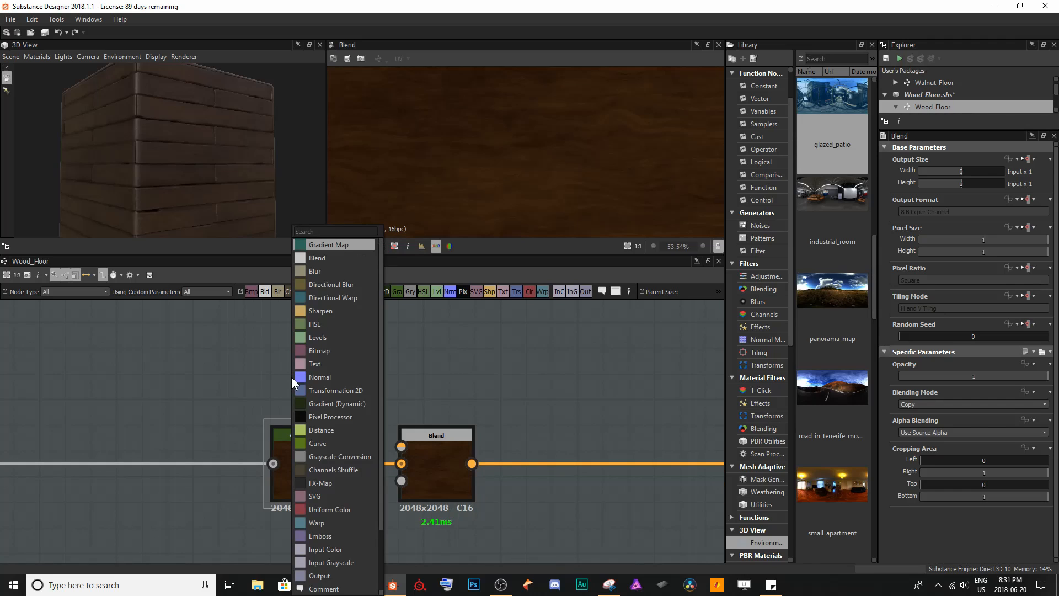
pyautogui.press('Return')
pyautogui.moveTo(292, 376); pyautogui.dragTo(312, 329)
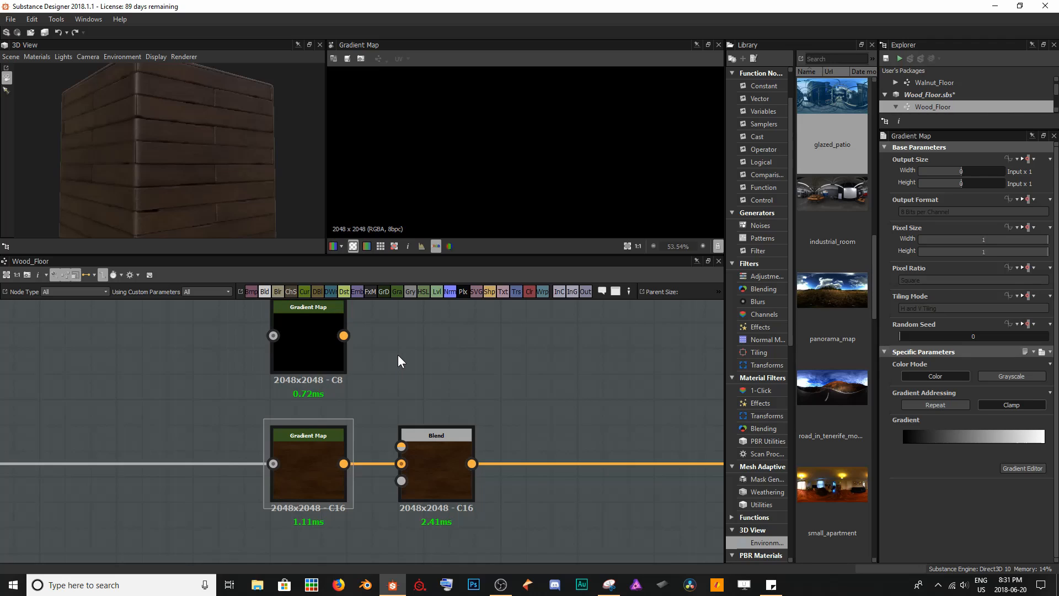
pyautogui.moveTo(399, 355); pyautogui.dragTo(377, 382, button='middle')
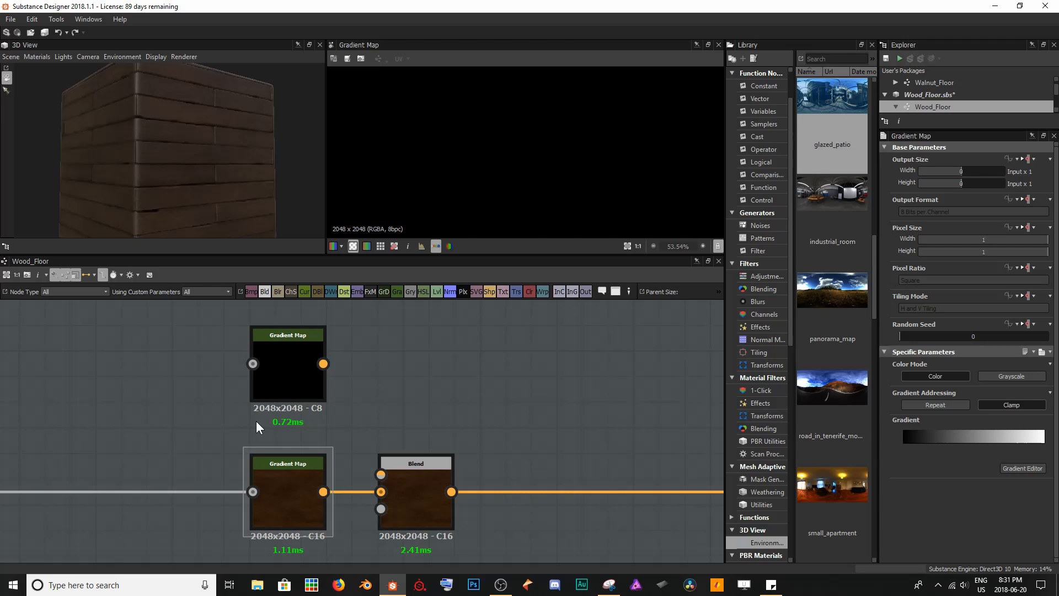
# Connect the final Directional Warp of the Wood Warping group to the new Gradient Map and open that node's parameters
pyautogui.scroll(-4, 182, 435)
pyautogui.moveTo(158, 438); pyautogui.dragTo(577, 364, button='middle')
pyautogui.scroll(-4, 153, 402)
pyautogui.moveTo(163, 395); pyautogui.dragTo(378, 370, button='middle')
pyautogui.doubleClick(201, 409)
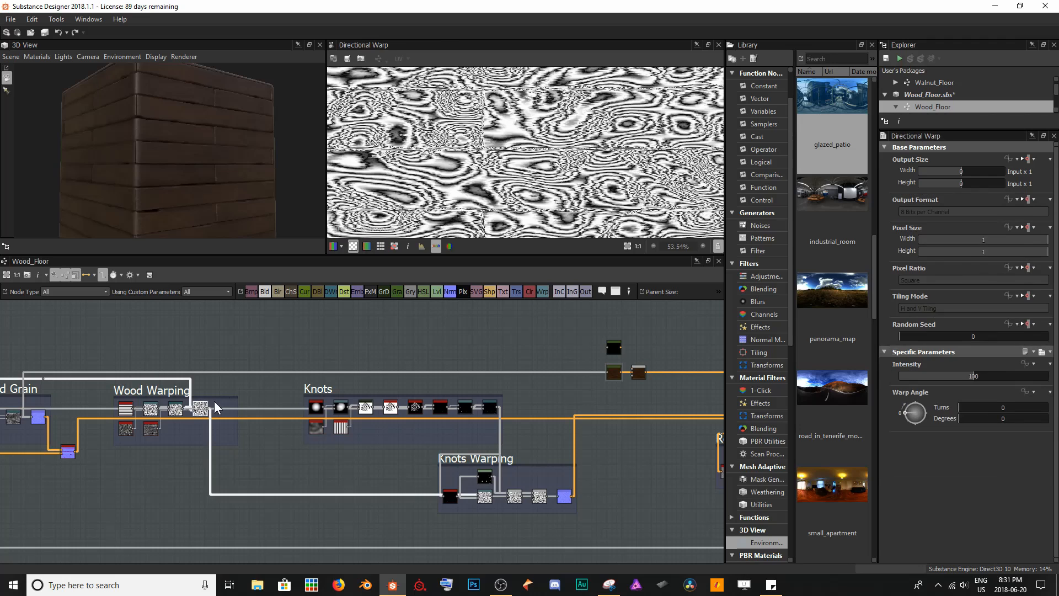
pyautogui.moveTo(300, 355); pyautogui.dragTo(249, 379, button='middle')
pyautogui.moveTo(157, 435)
pyautogui.mouseDown()
pyautogui.moveTo(184, 383)
pyautogui.moveTo(497, 359)
pyautogui.moveTo(561, 374)
pyautogui.mouseUp()
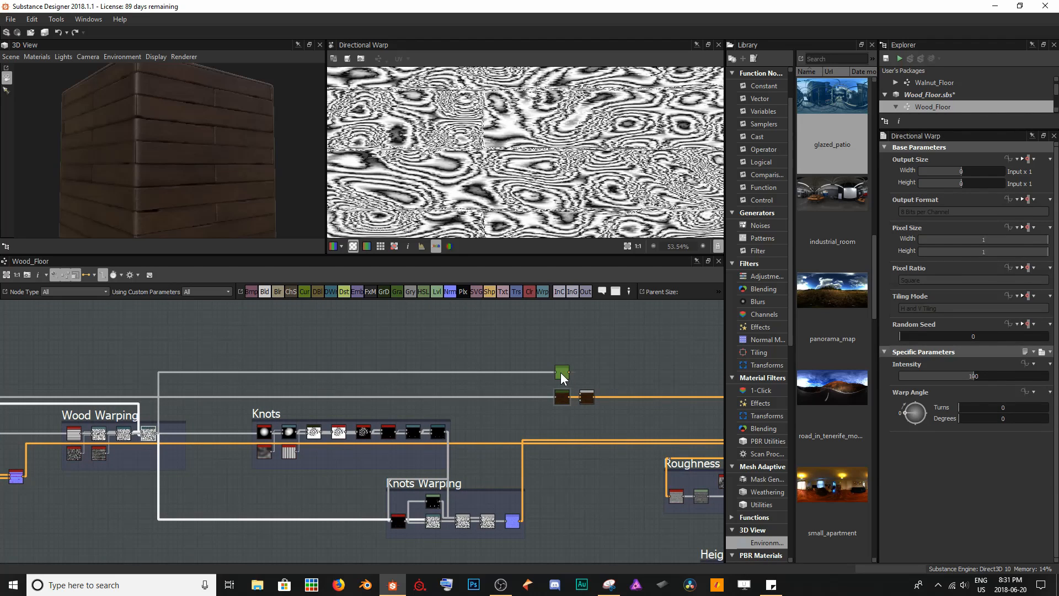
pyautogui.doubleClick(561, 372)
pyautogui.press('f')
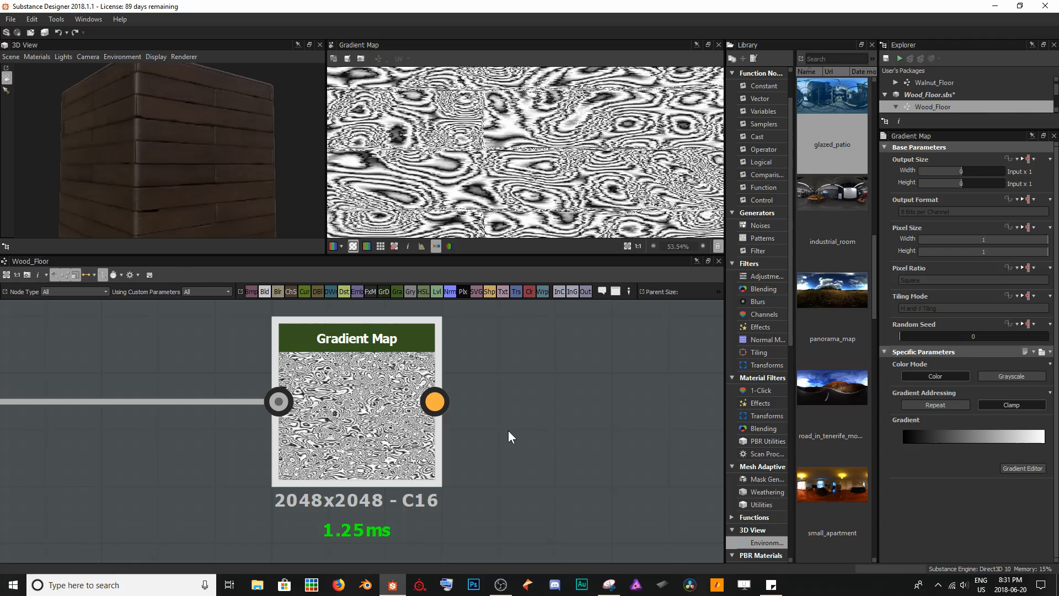
# Edit the new Gradient Map's gradient and set its end key at position 1.000 to dark brown #2f1504
pyautogui.click(1022, 468)
pyautogui.moveTo(218, 367); pyautogui.dragTo(44, 375, button='middle')
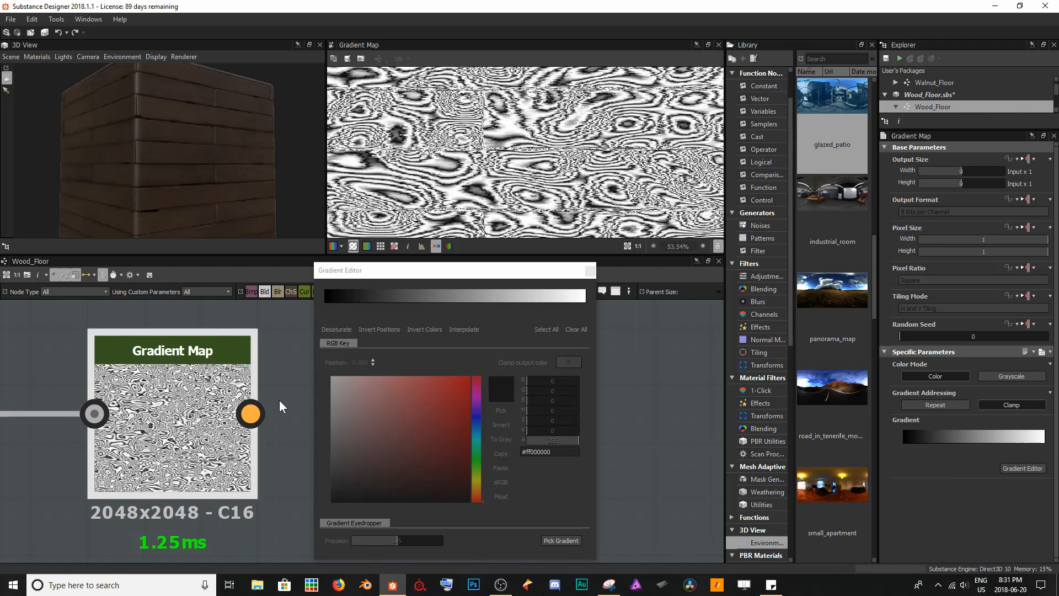
pyautogui.click(326, 304)
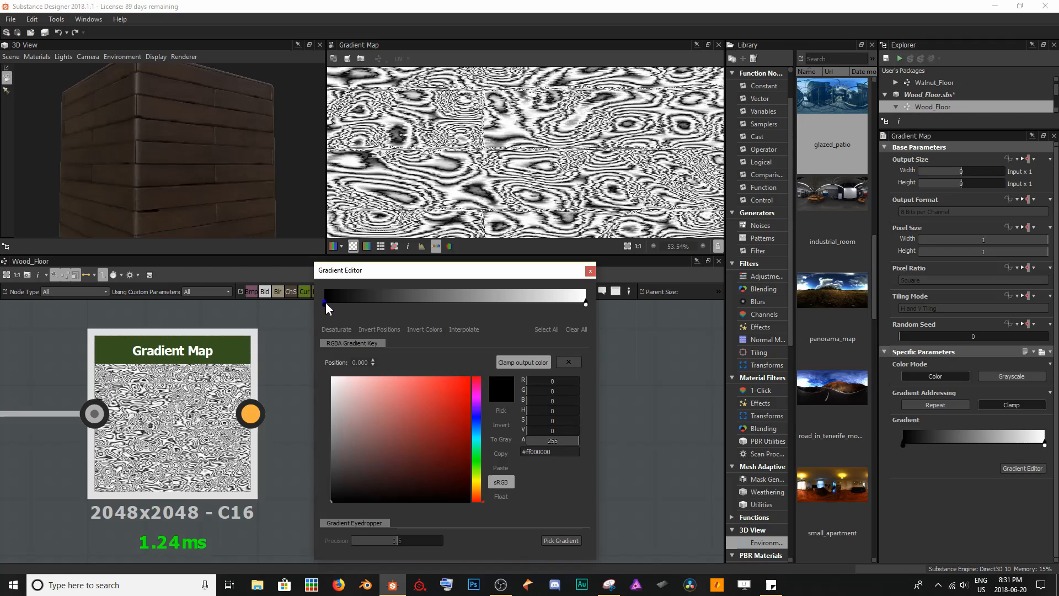
pyautogui.click(586, 303)
pyautogui.click(478, 494)
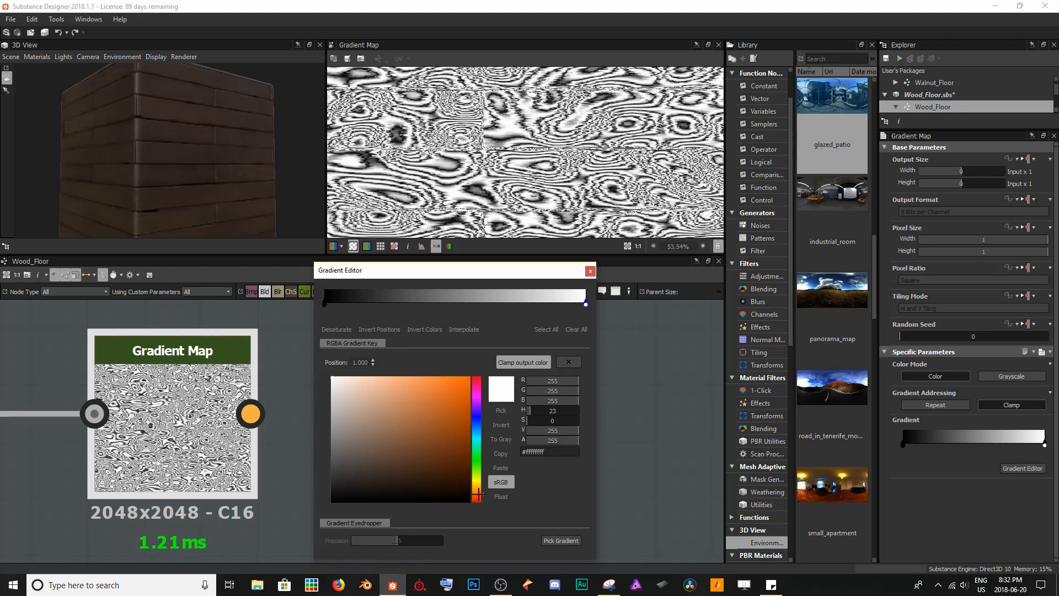
pyautogui.click(456, 479)
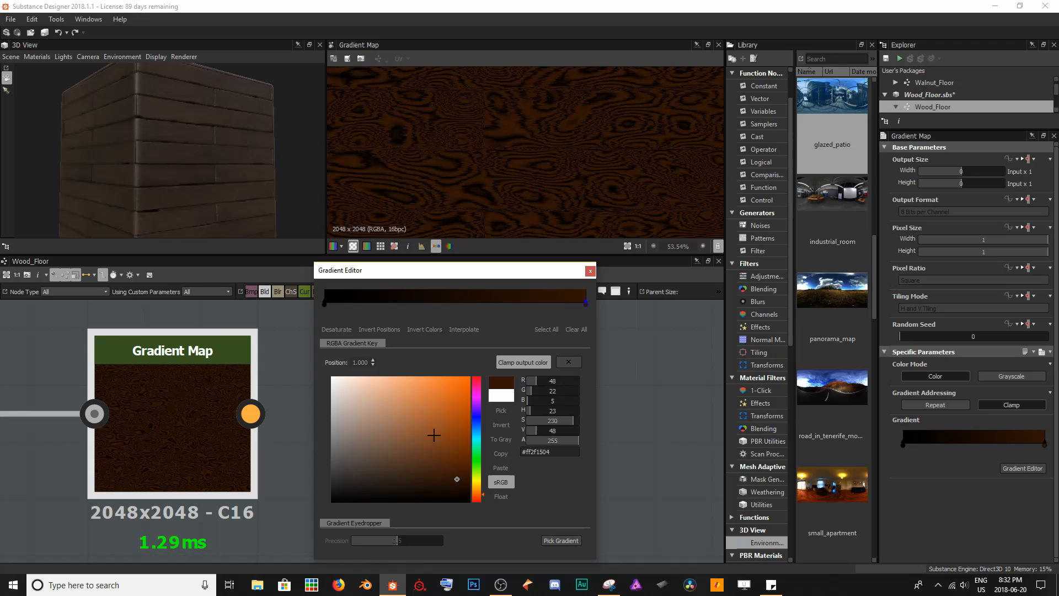
# Set the gradient's start key at position 0.000 to a similar dark orange-brown
pyautogui.click(325, 303)
pyautogui.click(478, 492)
pyautogui.click(453, 487)
# Add two intermediate brown keys, one at position 0.684 and one nearer the start, and close the Gradient Editor
pyautogui.click(503, 303)
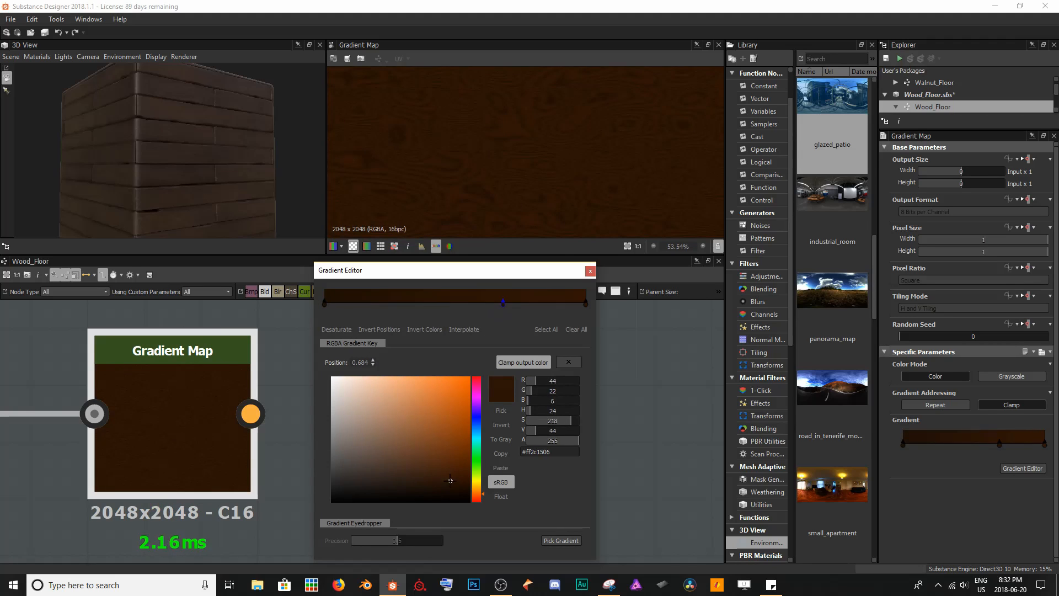
pyautogui.click(448, 487)
pyautogui.click(385, 303)
pyautogui.click(461, 479)
pyautogui.click(590, 270)
# Connect the warped-wood Gradient Map to the Blend node's foreground input and inspect the planks in 3D
pyautogui.scroll(-4, 453, 458)
pyautogui.moveTo(453, 458); pyautogui.dragTo(342, 390, button='middle')
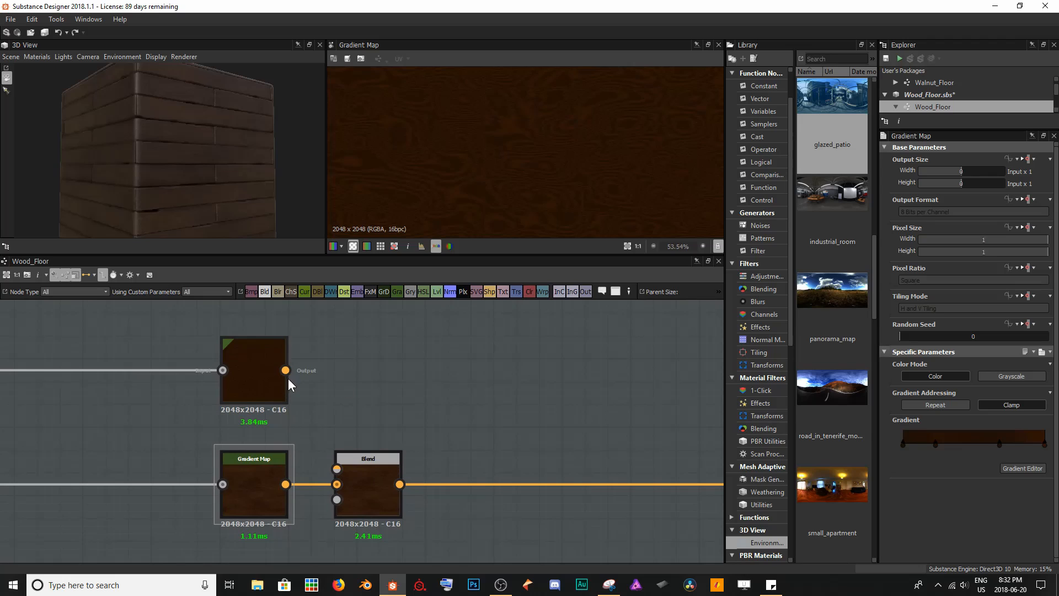
pyautogui.moveTo(285, 370); pyautogui.dragTo(337, 460)
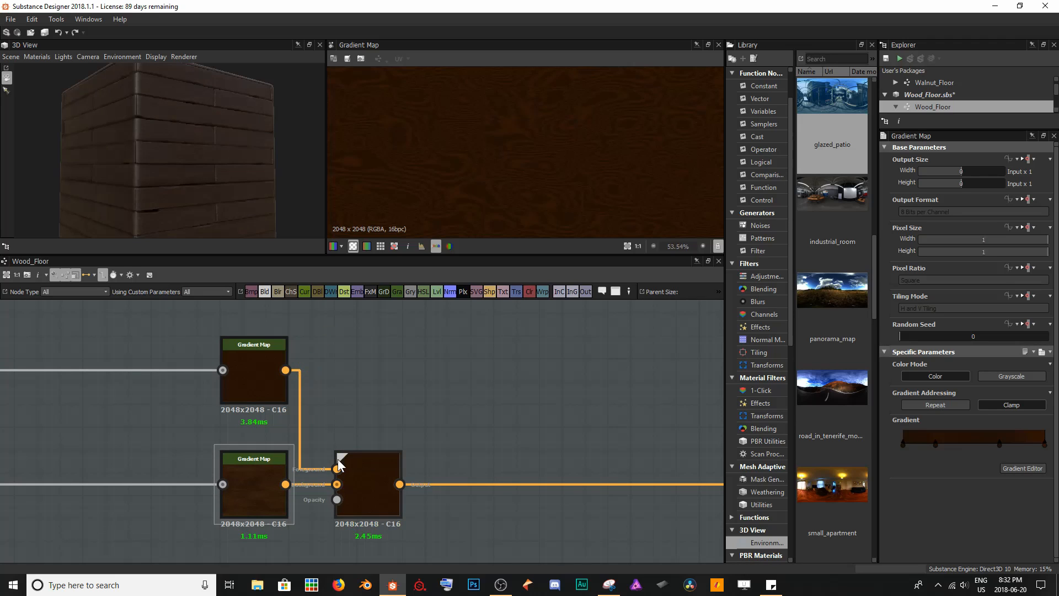
pyautogui.scroll(6, 216, 172)
pyautogui.moveTo(277, 164); pyautogui.dragTo(162, 157)
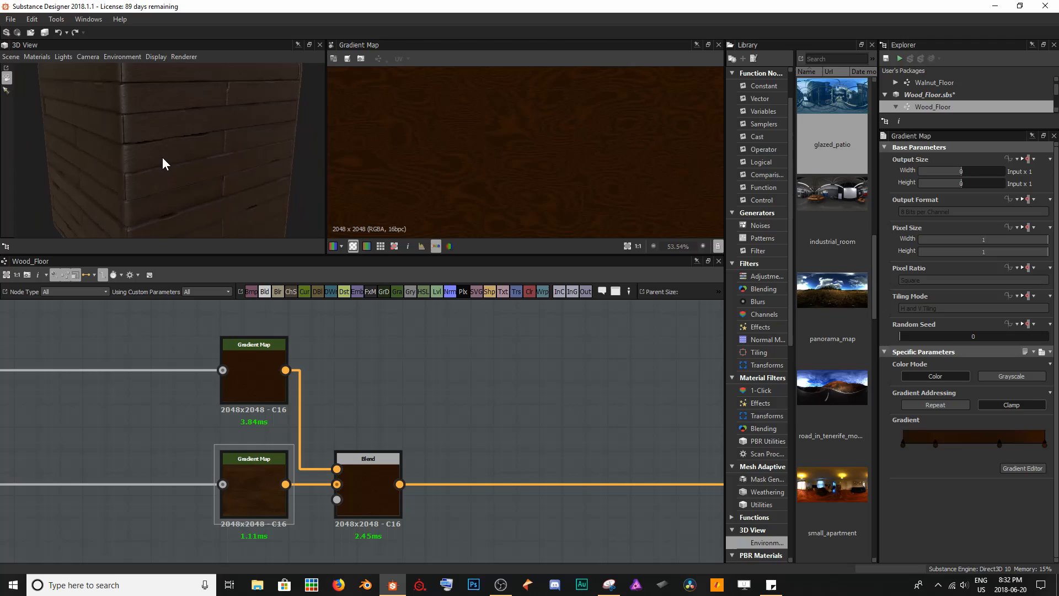
# Compare blending modes such as Multiply and Min (Darken) on the Blend node, and set it to Add (Linear Dodge)
pyautogui.doubleClick(239, 478)
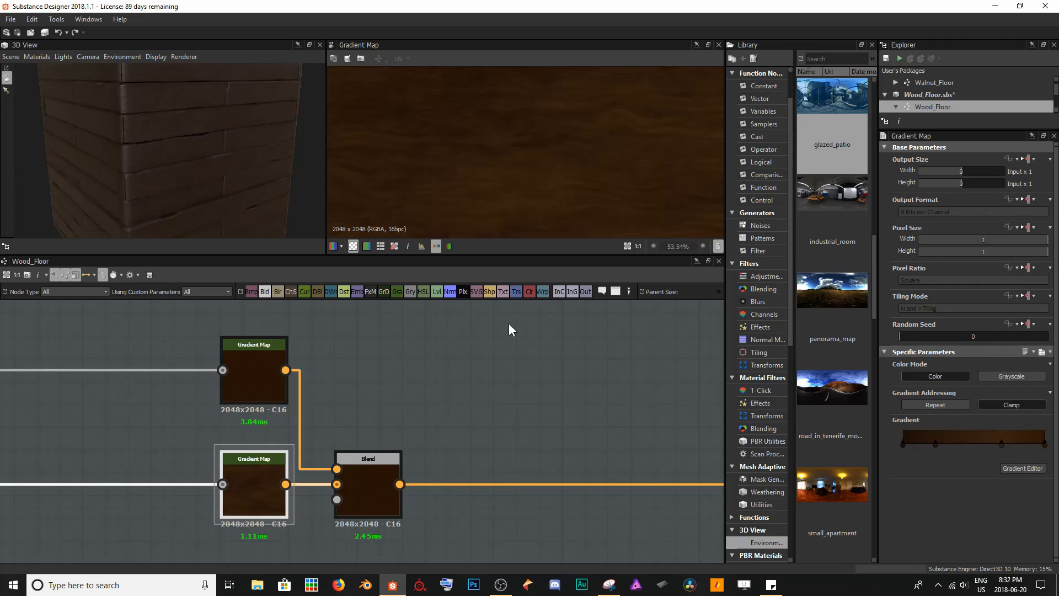
pyautogui.doubleClick(373, 485)
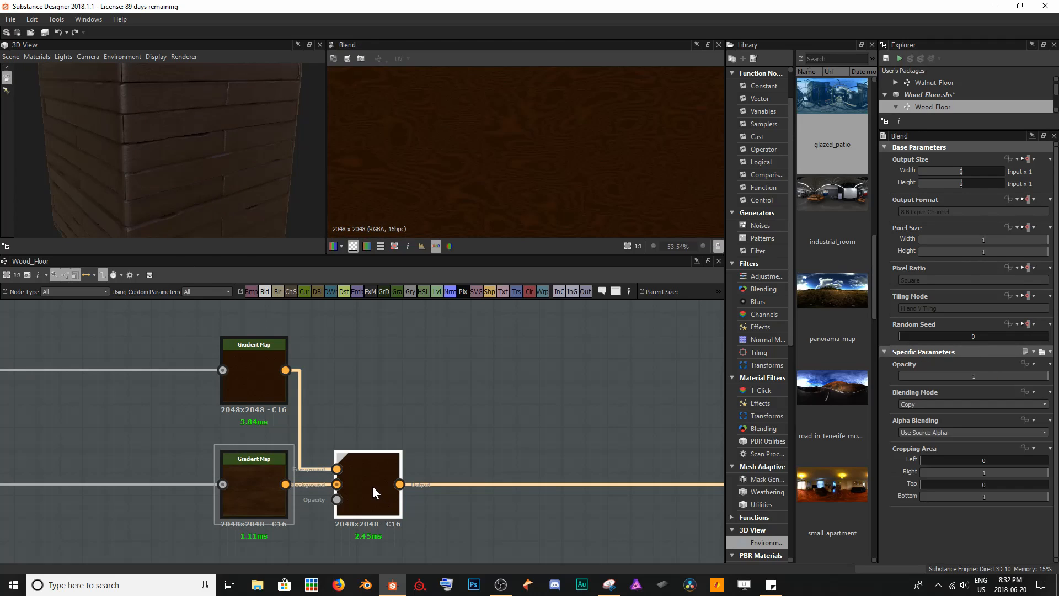
pyautogui.click(978, 406)
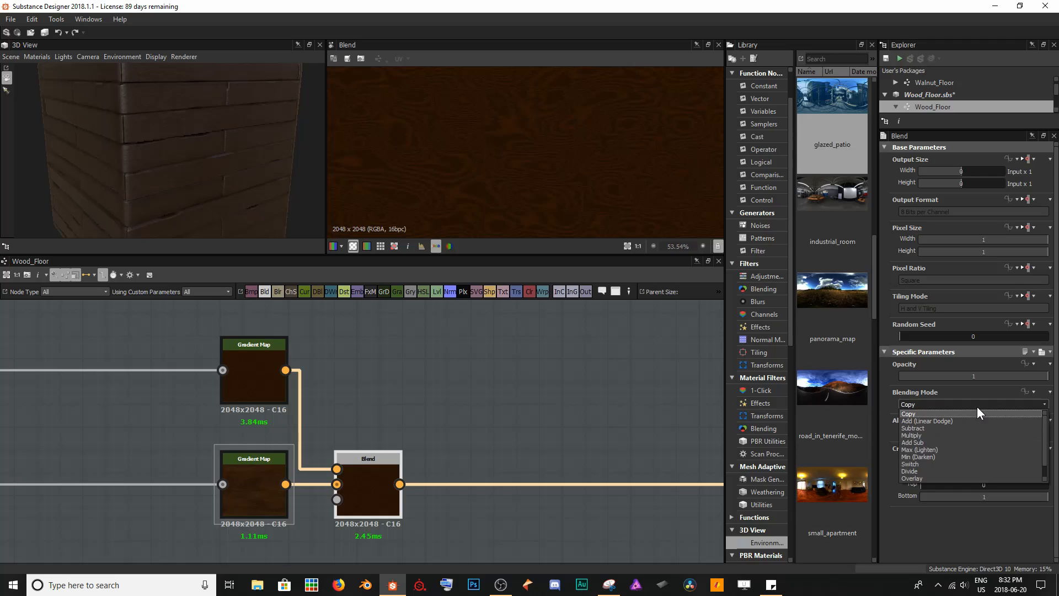
pyautogui.click(978, 406)
pyautogui.scroll(-1, 977, 406)
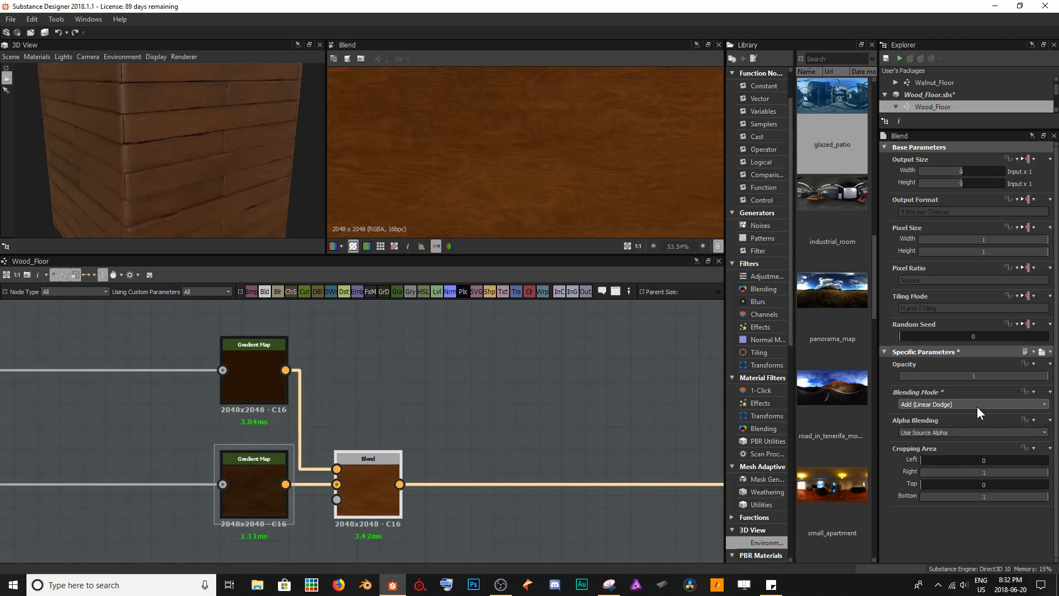
pyautogui.scroll(-2, 978, 406)
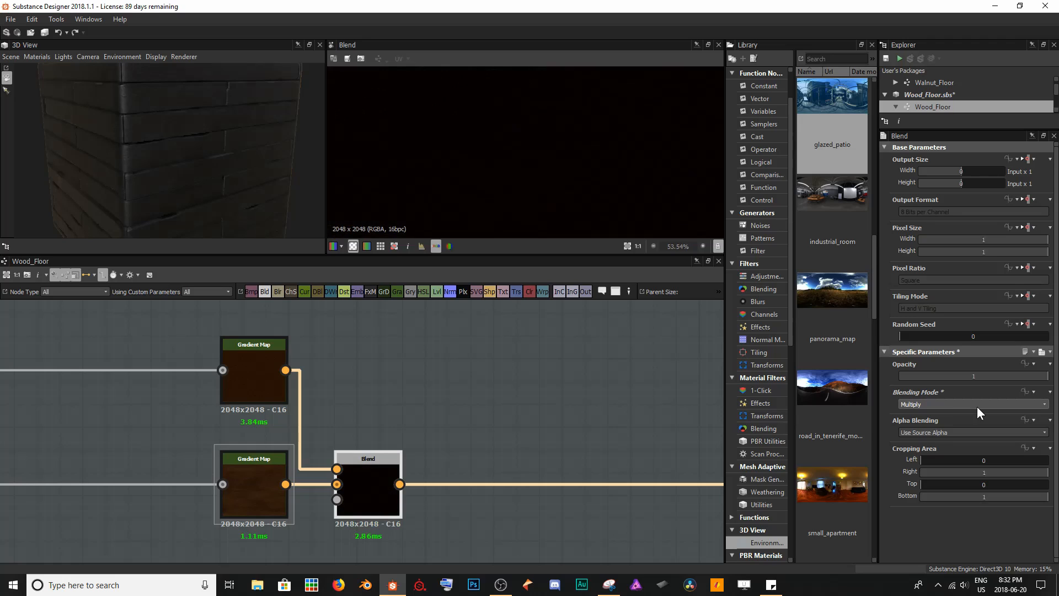
pyautogui.scroll(-3, 977, 406)
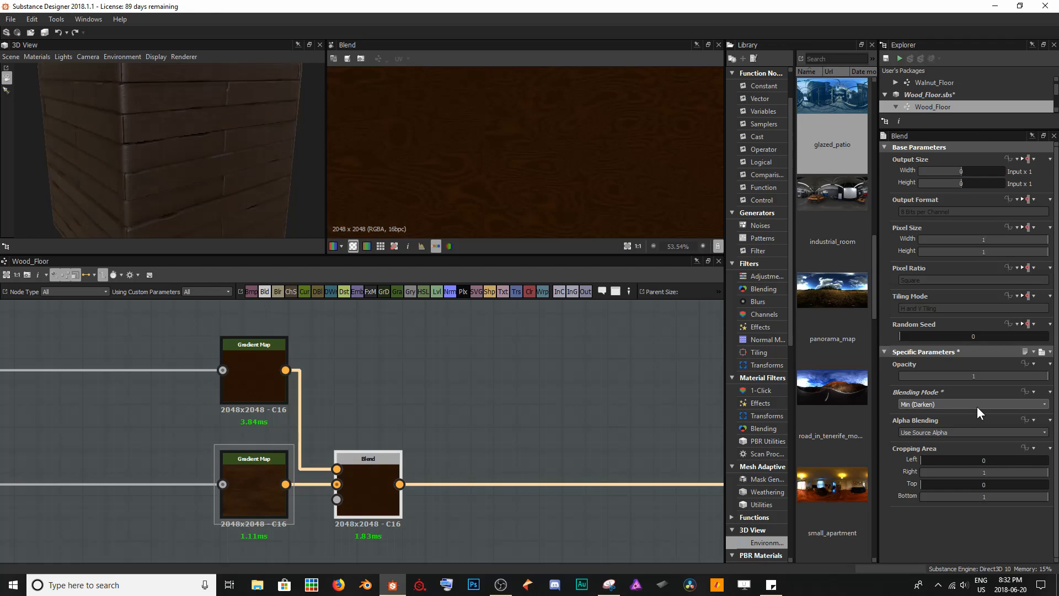
pyautogui.scroll(5, 978, 406)
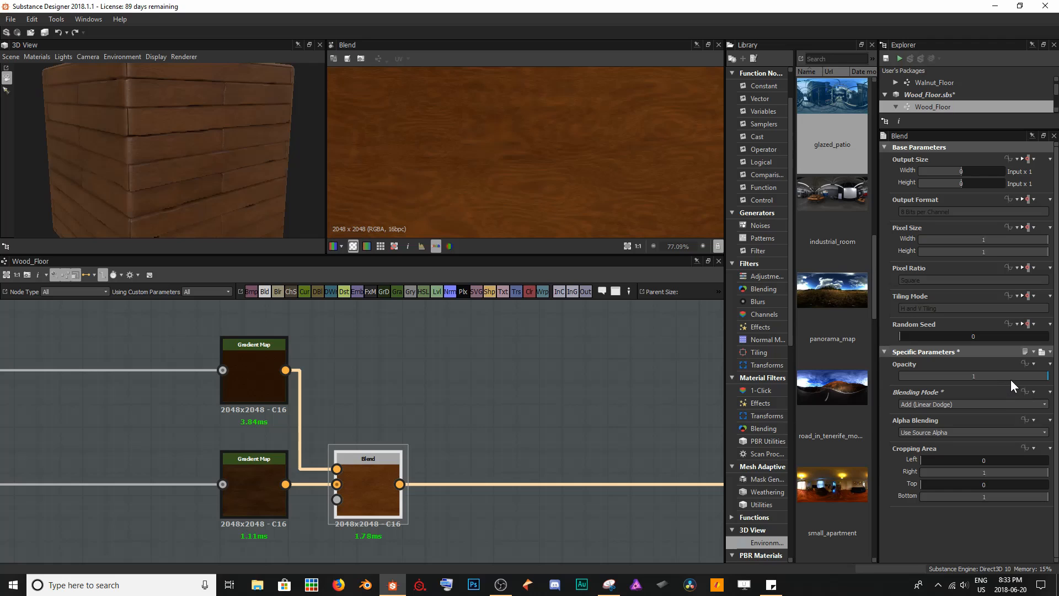
# Set the Blend node's opacity to 0.46, judging the wood color on the 3D planks
pyautogui.moveTo(1024, 375); pyautogui.dragTo(996, 379)
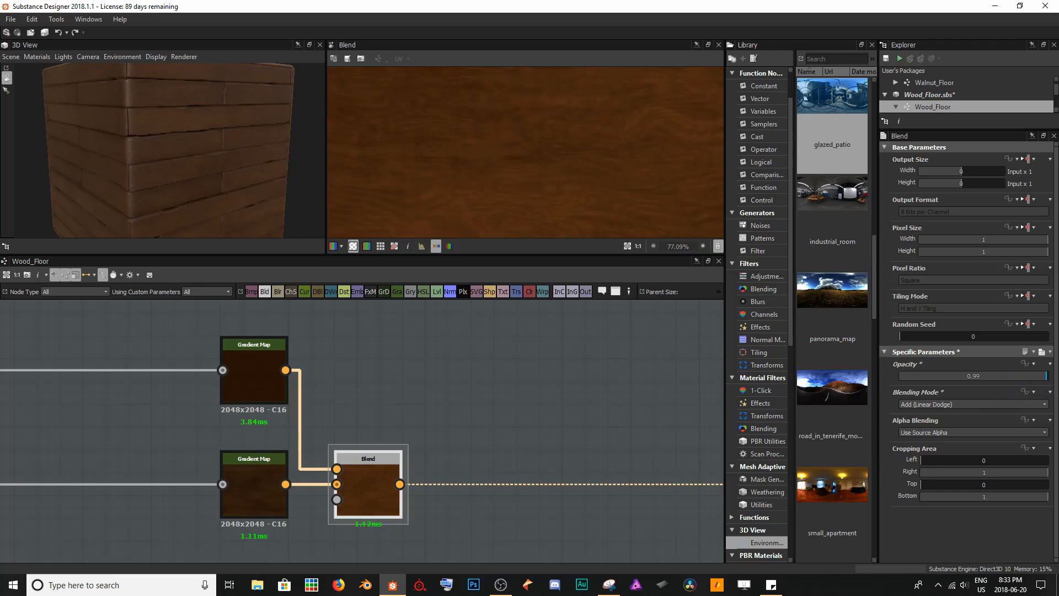
pyautogui.moveTo(897, 379); pyautogui.dragTo(996, 383)
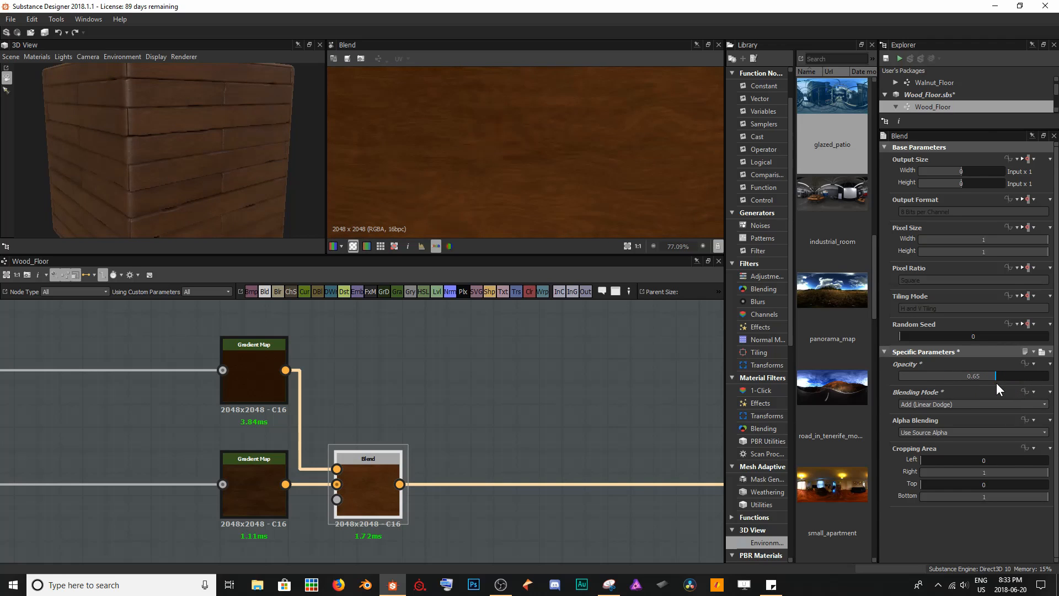
pyautogui.scroll(5, 130, 150)
pyautogui.moveTo(130, 151); pyautogui.dragTo(196, 170)
pyautogui.moveTo(988, 375); pyautogui.dragTo(966, 382)
pyautogui.moveTo(298, 182); pyautogui.dragTo(182, 160)
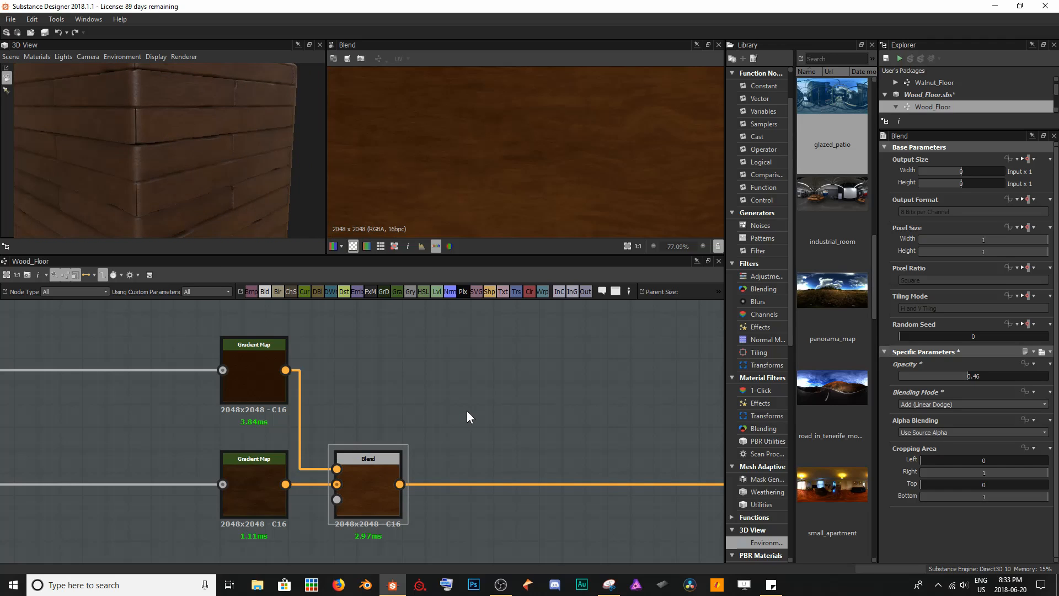
# Save the package and insert a second Blend node between the first Blend and Base Color
pyautogui.hotkey('ctrl', 's')
pyautogui.moveTo(473, 405); pyautogui.dragTo(289, 385, button='middle')
pyautogui.click(341, 465)
pyautogui.press('space')
pyautogui.write('ble')
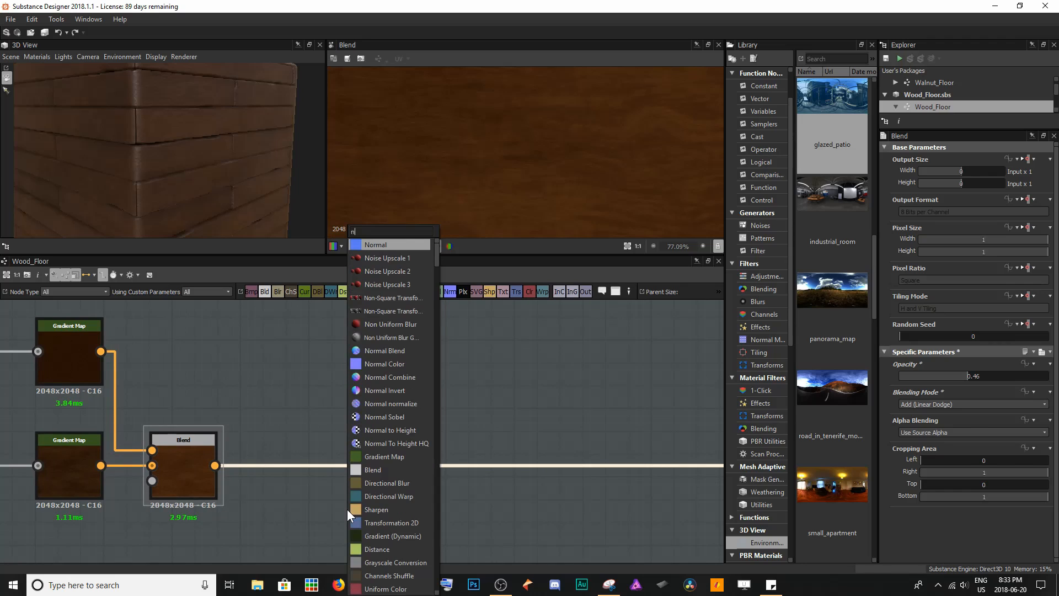
pyautogui.press('Return')
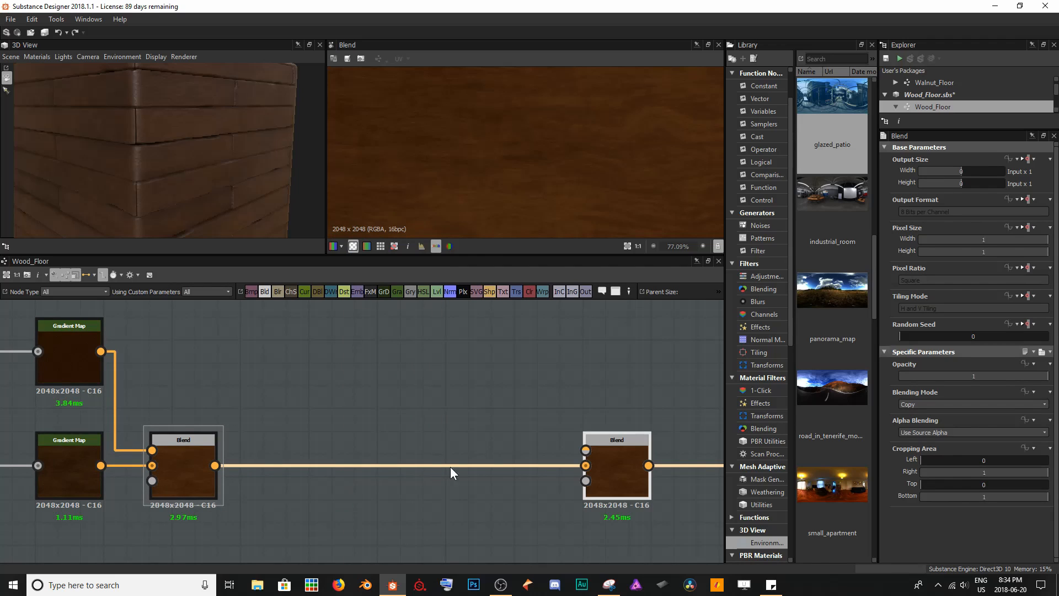
# Move the second Blend node closer to the first and preview the last Directional Warp in the Knots frame
pyautogui.moveTo(450, 466); pyautogui.dragTo(367, 470)
pyautogui.scroll(-2, 277, 512)
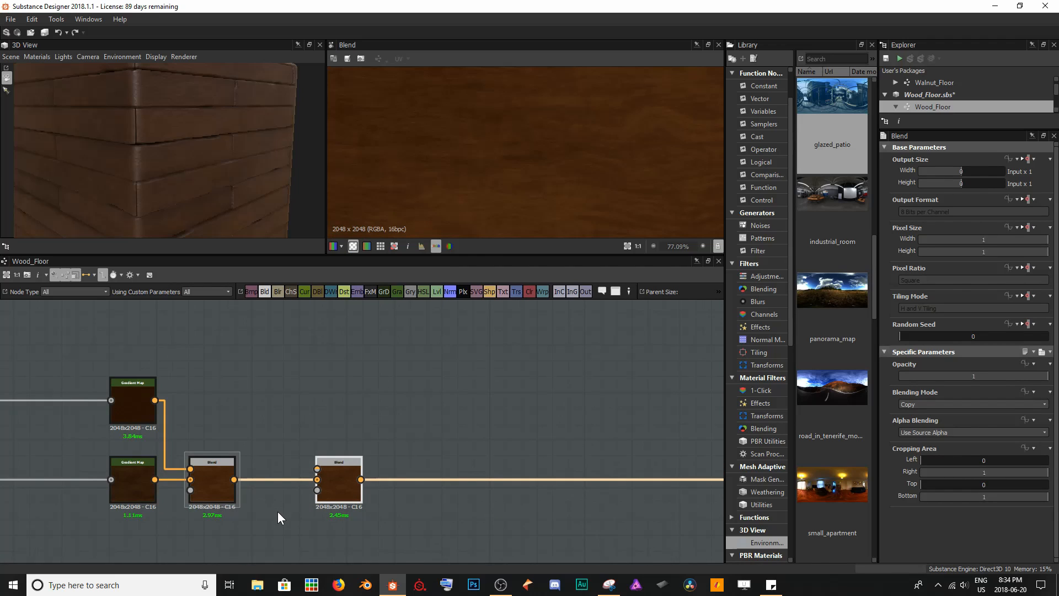
pyautogui.moveTo(278, 512); pyautogui.dragTo(421, 474, button='middle')
pyautogui.scroll(-4, 421, 474)
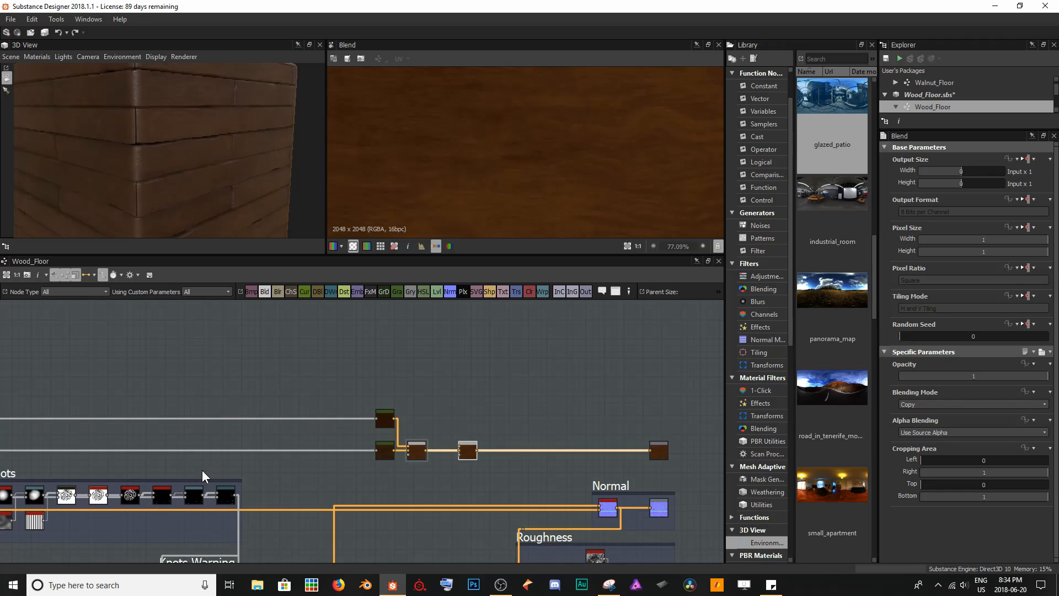
pyautogui.moveTo(202, 470); pyautogui.dragTo(301, 425, button='middle')
pyautogui.scroll(4, 430, 425)
pyautogui.doubleClick(310, 429)
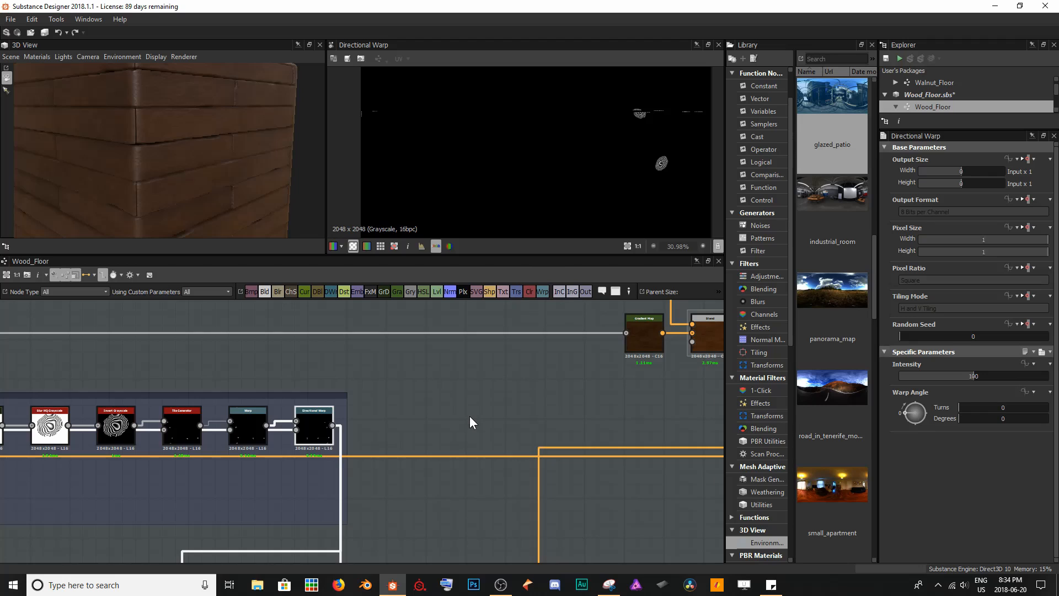
# Add a Gradient Map node beside the Knots frame and feed it the final Directional Warp's output
pyautogui.scroll(3, 436, 424)
pyautogui.press('space')
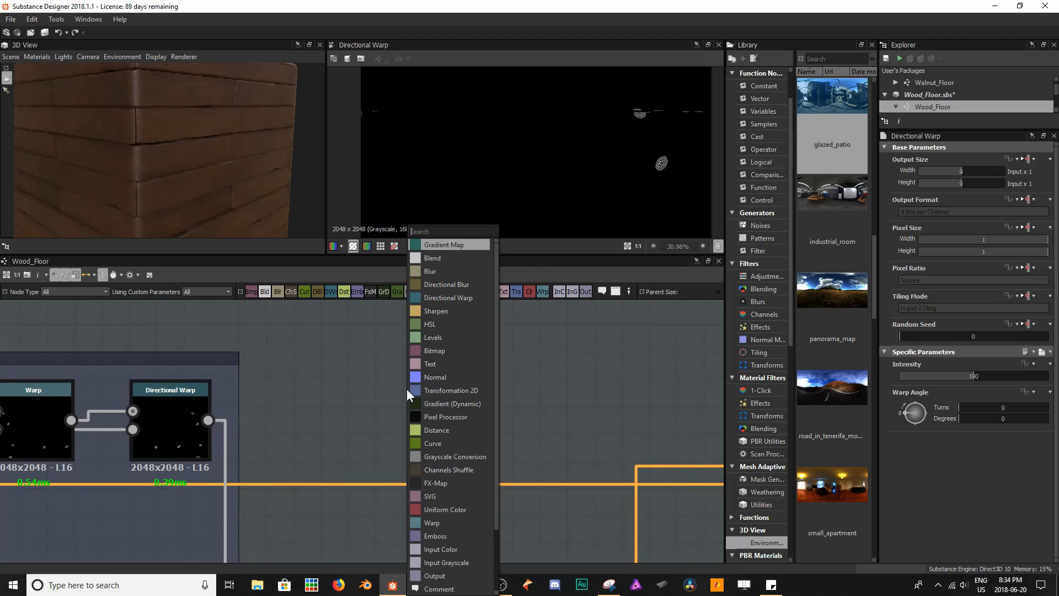
pyautogui.press('Return')
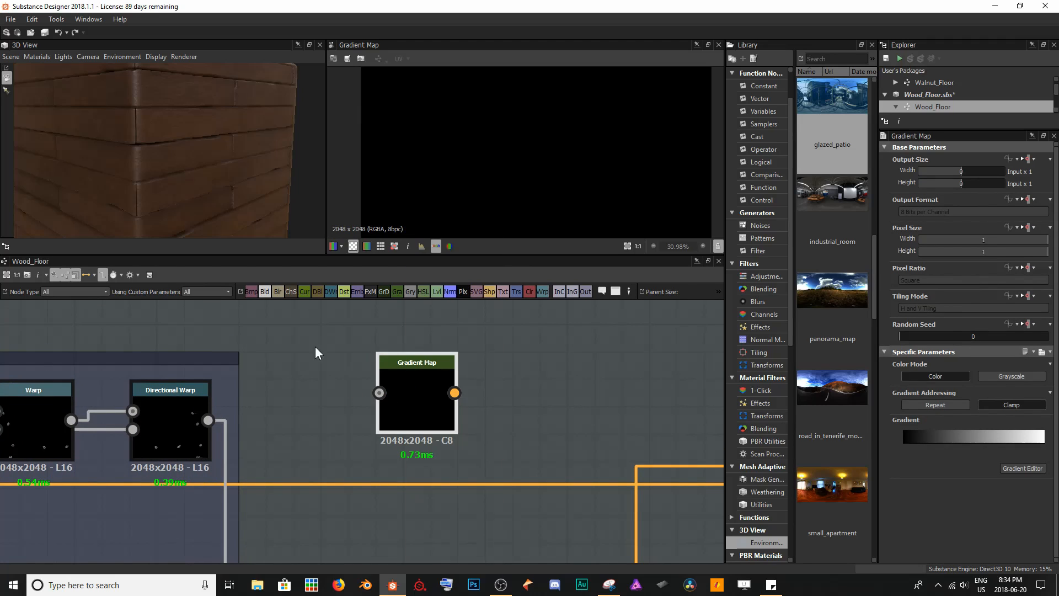
pyautogui.moveTo(208, 421); pyautogui.dragTo(379, 393)
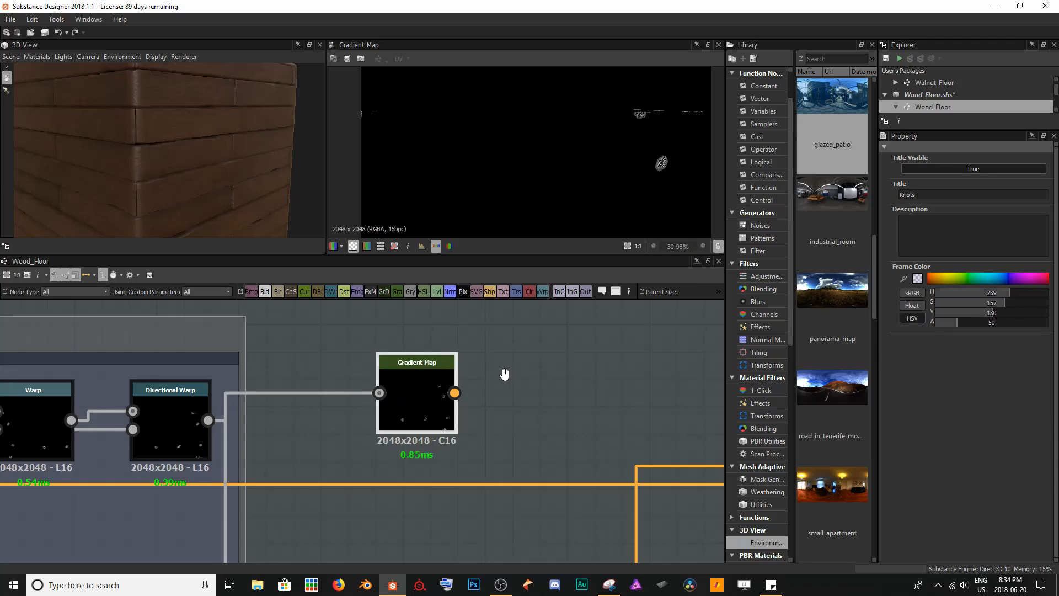
# Move the knots Gradient Map up beside the wood color nodes and connect it to the second Blend's foreground input
pyautogui.scroll(-4, 221, 450)
pyautogui.moveTo(186, 452); pyautogui.dragTo(413, 335)
pyautogui.hotkey('ctrl', 'z')
pyautogui.click(256, 429)
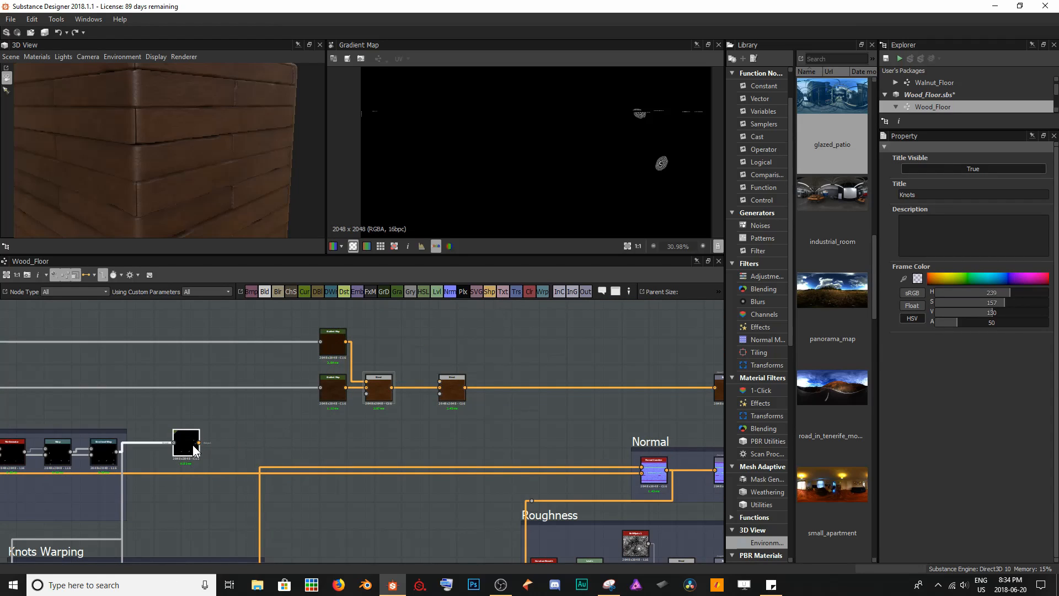
pyautogui.moveTo(197, 445); pyautogui.dragTo(422, 343)
pyautogui.scroll(5, 431, 358)
pyautogui.moveTo(431, 359); pyautogui.dragTo(353, 351, button='middle')
pyautogui.moveTo(362, 334); pyautogui.dragTo(532, 459)
pyautogui.moveTo(342, 350); pyautogui.dragTo(382, 350)
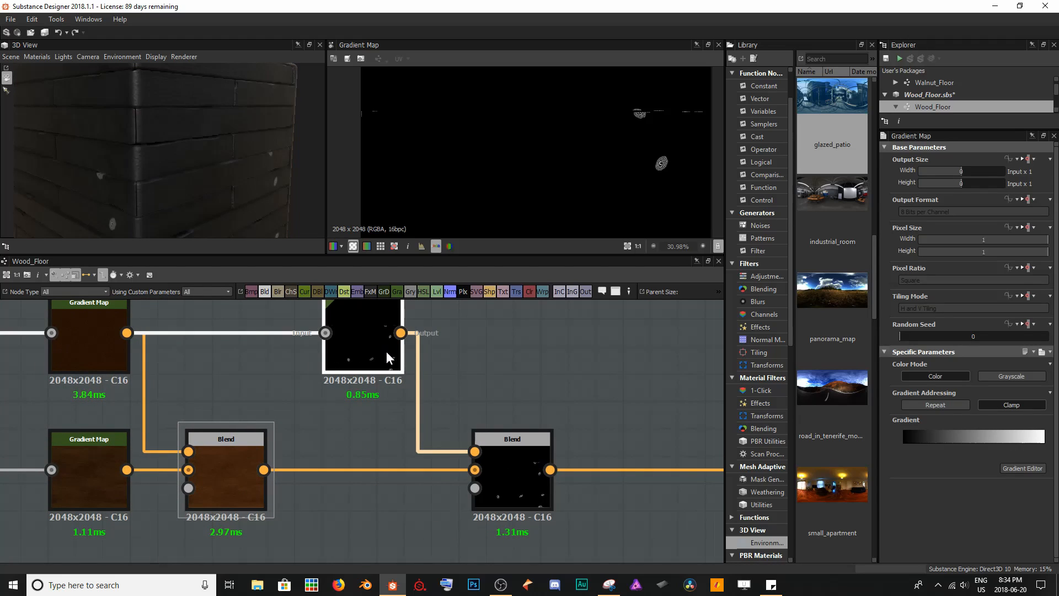
# Reverse the knots Gradient Map's gradient, with the white key at position 0 and the black key at position 1
pyautogui.moveTo(240, 167); pyautogui.dragTo(218, 159)
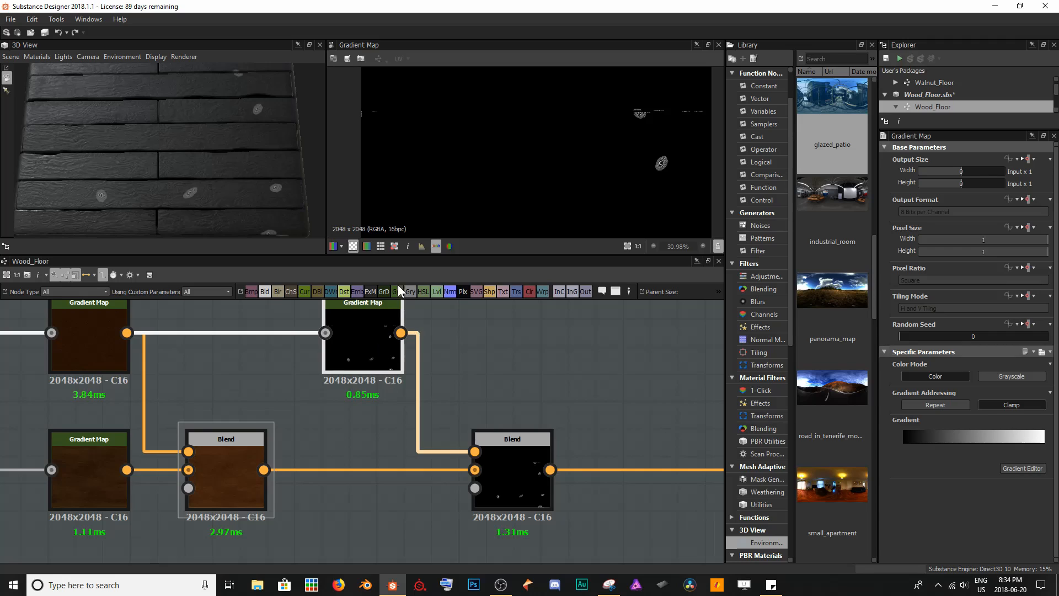
pyautogui.click(1021, 469)
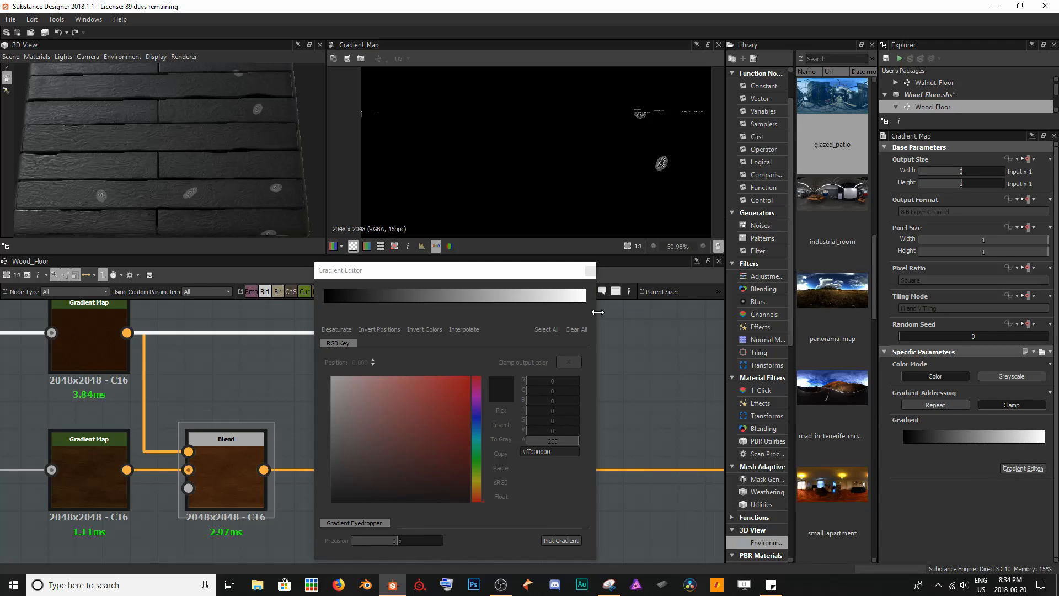
pyautogui.moveTo(585, 303); pyautogui.dragTo(410, 313)
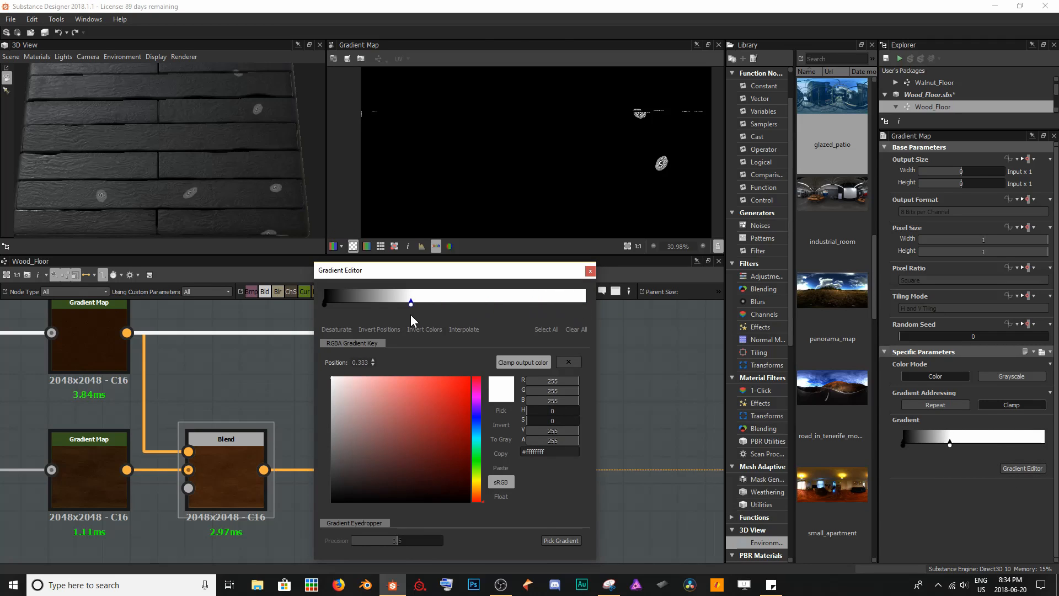
pyautogui.moveTo(326, 303); pyautogui.dragTo(586, 303)
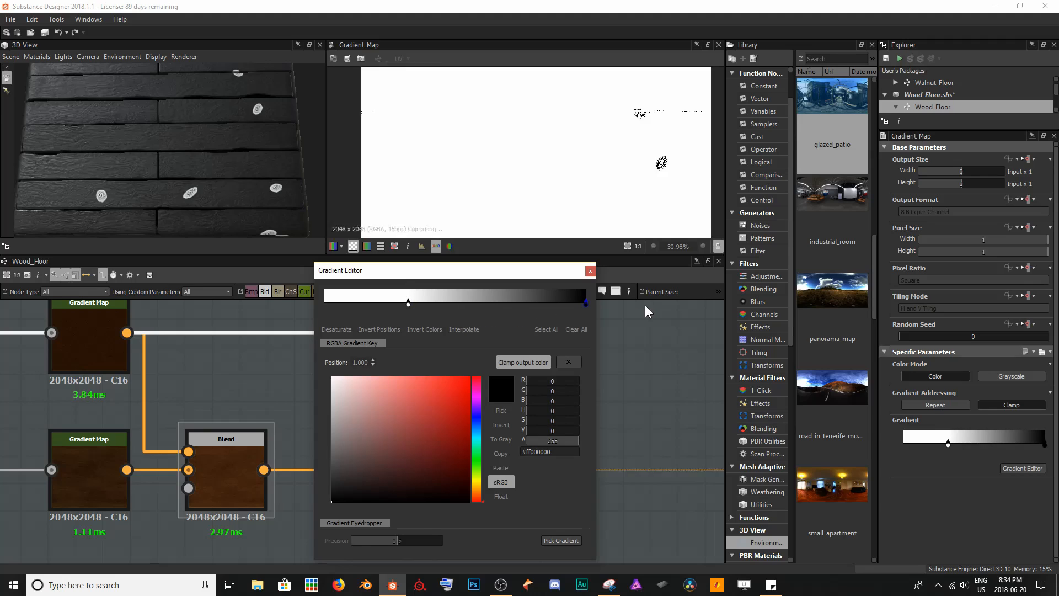
pyautogui.moveTo(408, 303); pyautogui.dragTo(299, 307)
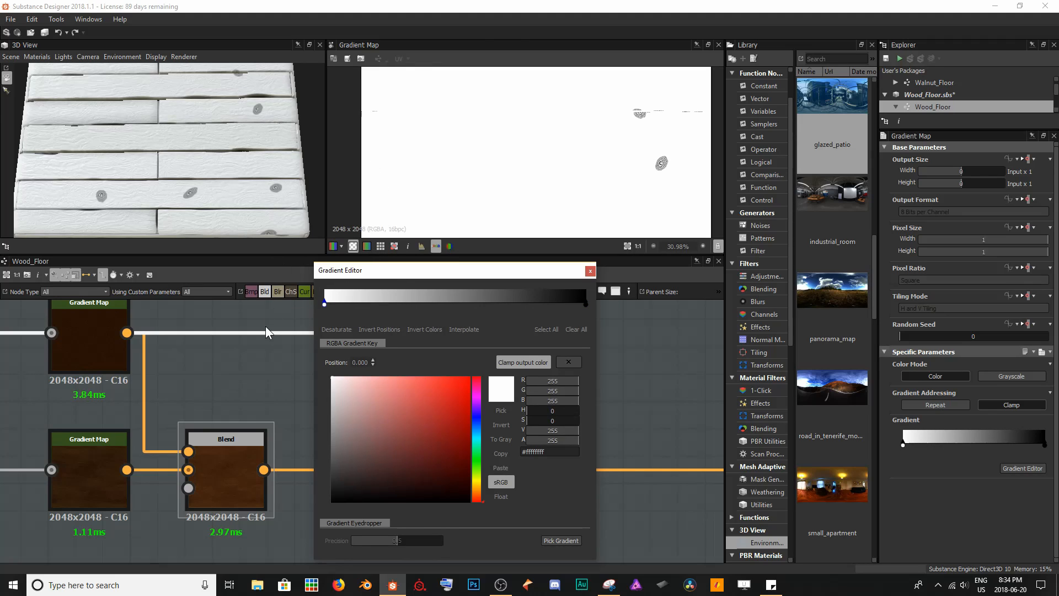
pyautogui.click(590, 271)
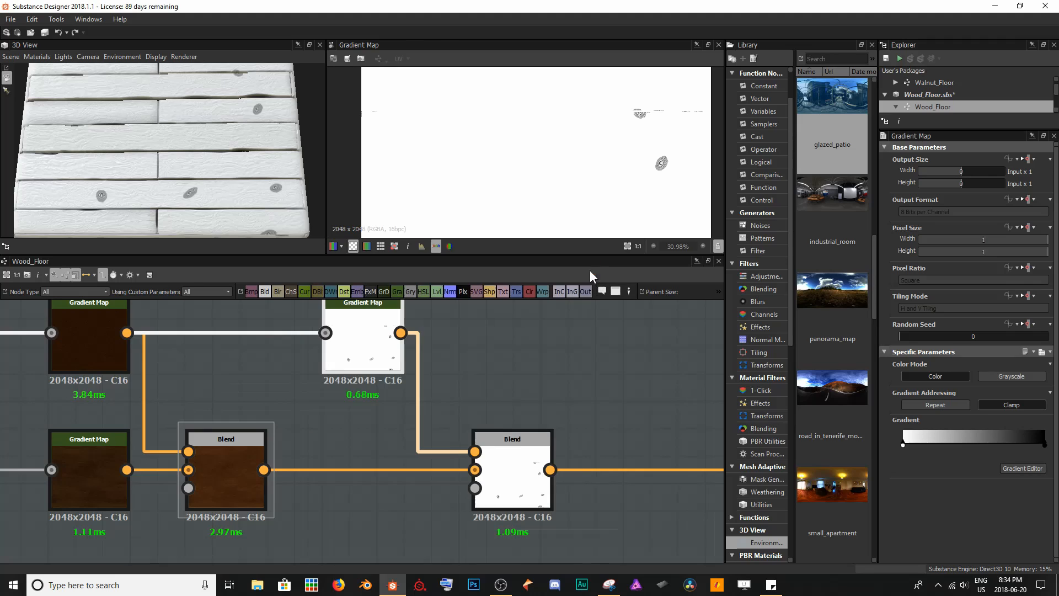
# Set the second Blend node's blending mode to Multiply and inspect the knots up close on the 3D planks
pyautogui.click(515, 471)
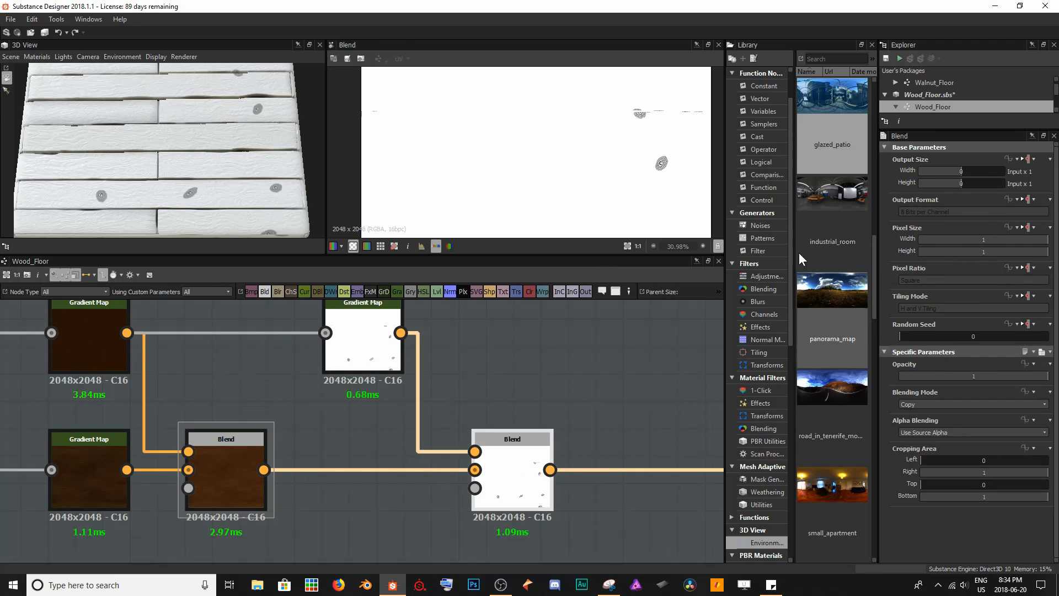
pyautogui.click(977, 404)
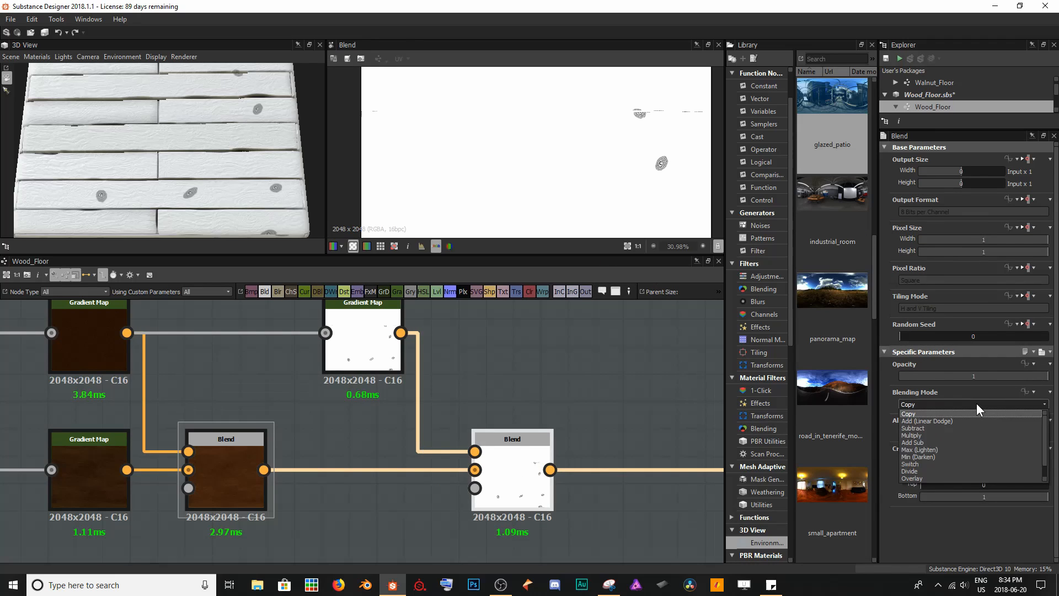
pyautogui.click(942, 435)
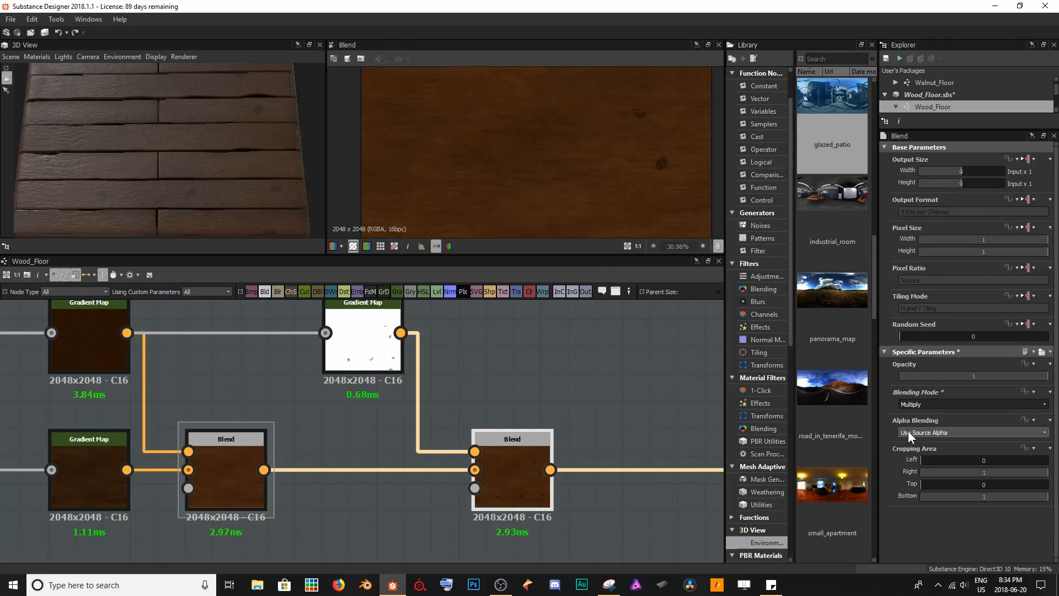
pyautogui.doubleClick(360, 340)
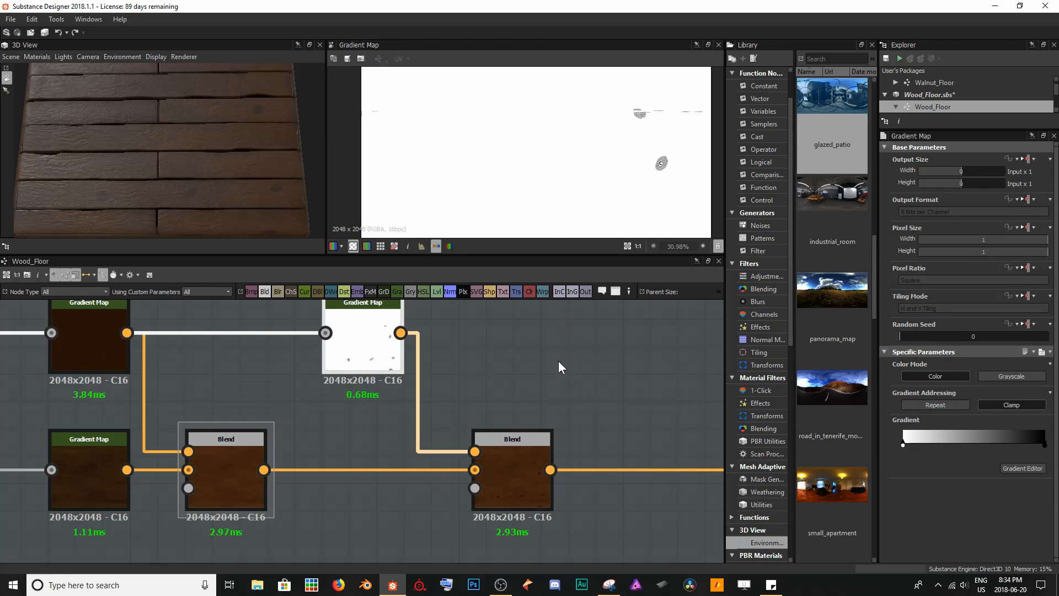
pyautogui.doubleClick(516, 472)
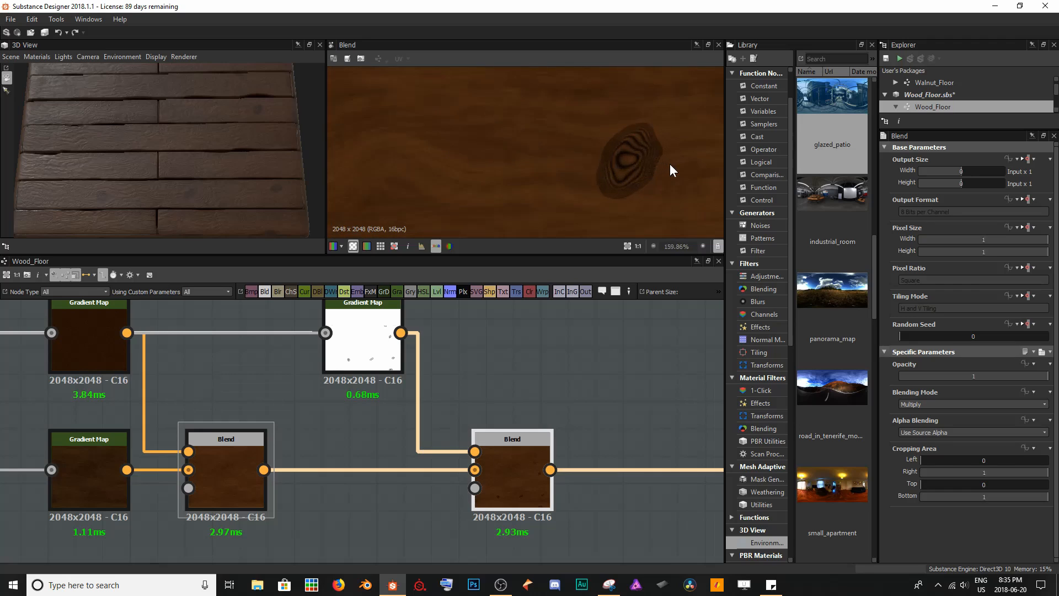
pyautogui.moveTo(255, 152)
pyautogui.mouseDown()
pyautogui.moveTo(283, 159)
pyautogui.moveTo(247, 148)
pyautogui.mouseUp()
pyautogui.scroll(5, 194, 170)
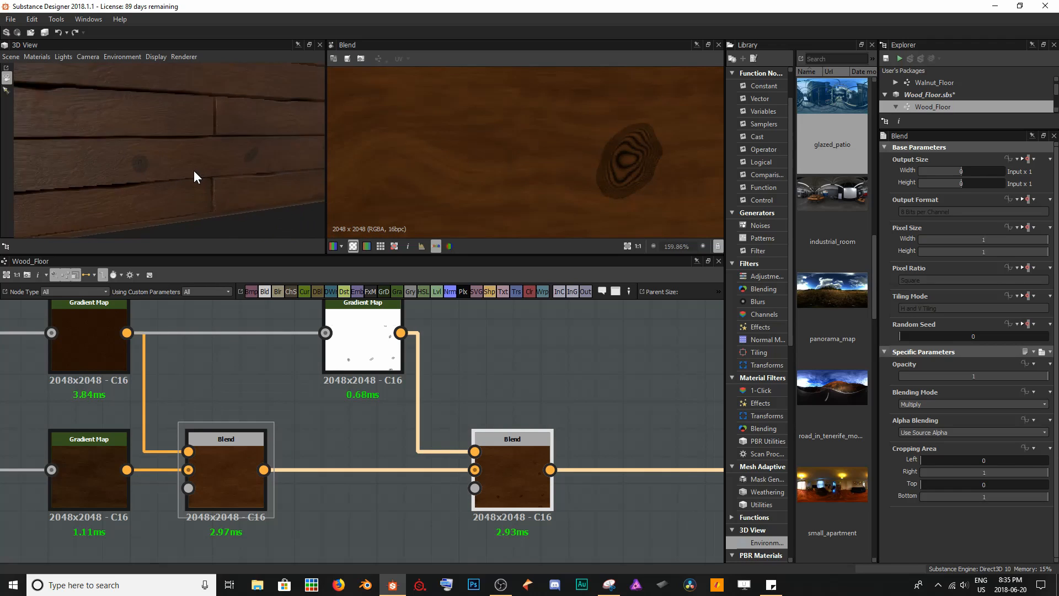
pyautogui.moveTo(189, 170); pyautogui.dragTo(210, 152)
pyautogui.moveTo(217, 155); pyautogui.dragTo(260, 142)
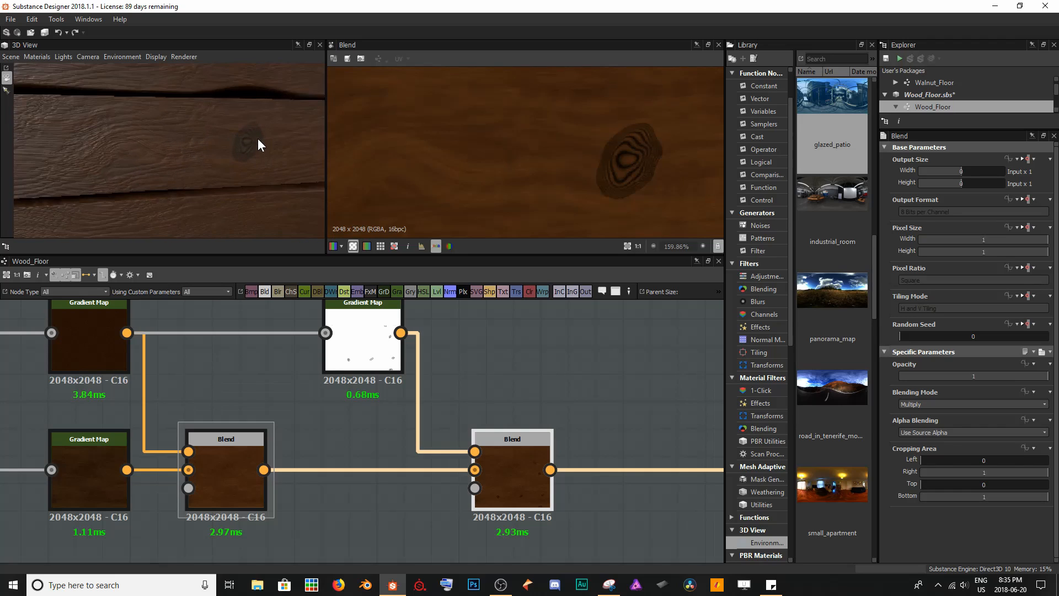
# Recolor the black key of the knots Gradient Map to dark brown #ff2e2014
pyautogui.click(371, 347)
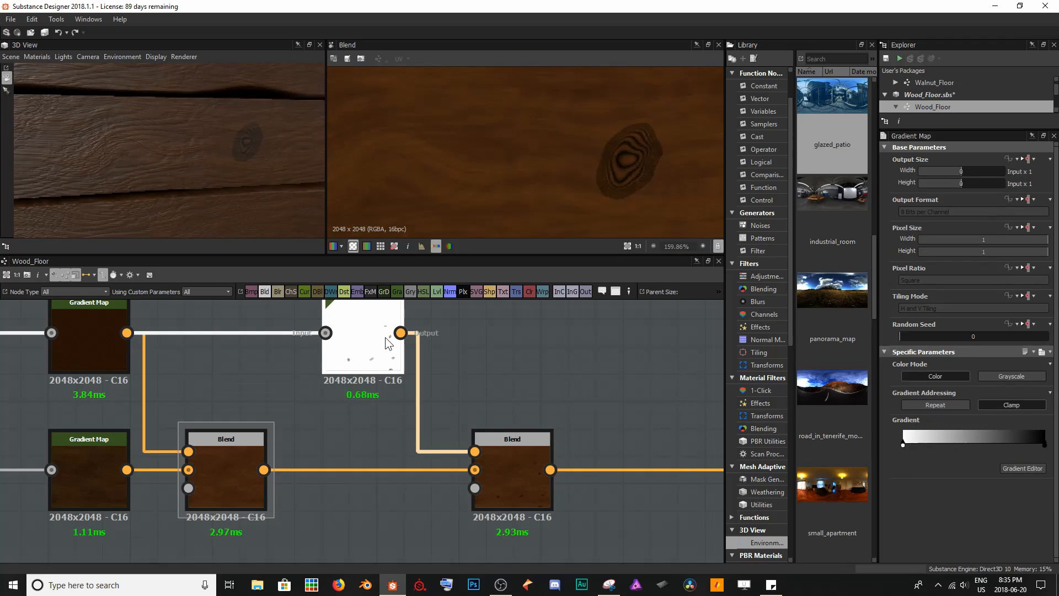
pyautogui.click(1022, 468)
pyautogui.click(586, 303)
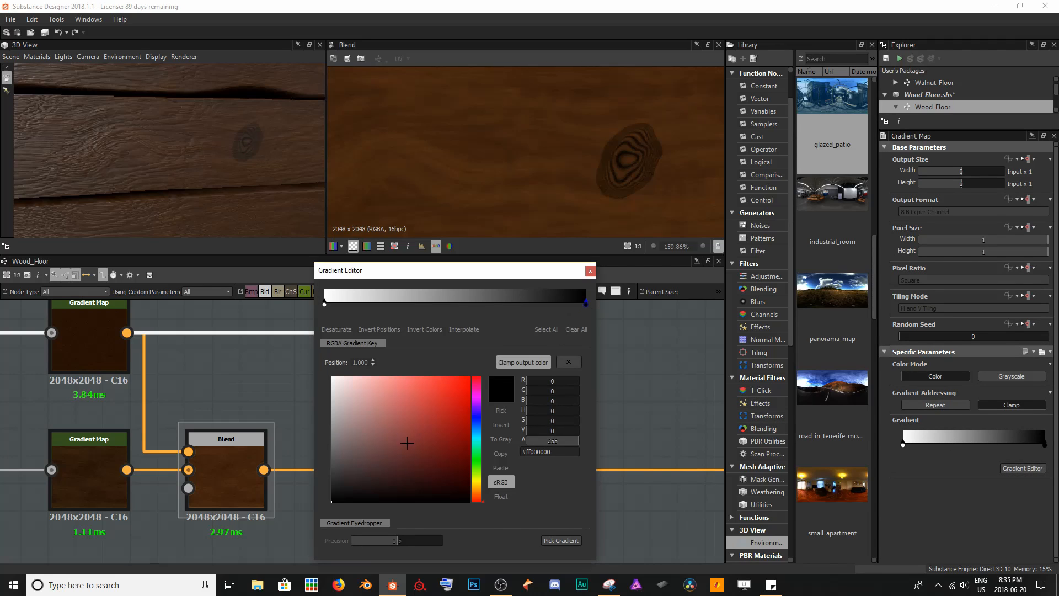
pyautogui.moveTo(335, 480)
pyautogui.mouseDown()
pyautogui.moveTo(358, 463)
pyautogui.moveTo(377, 488)
pyautogui.moveTo(412, 483)
pyautogui.mouseUp()
pyautogui.moveTo(481, 493)
pyautogui.mouseDown()
pyautogui.moveTo(428, 463)
pyautogui.moveTo(351, 461)
pyautogui.moveTo(475, 497)
pyautogui.mouseUp()
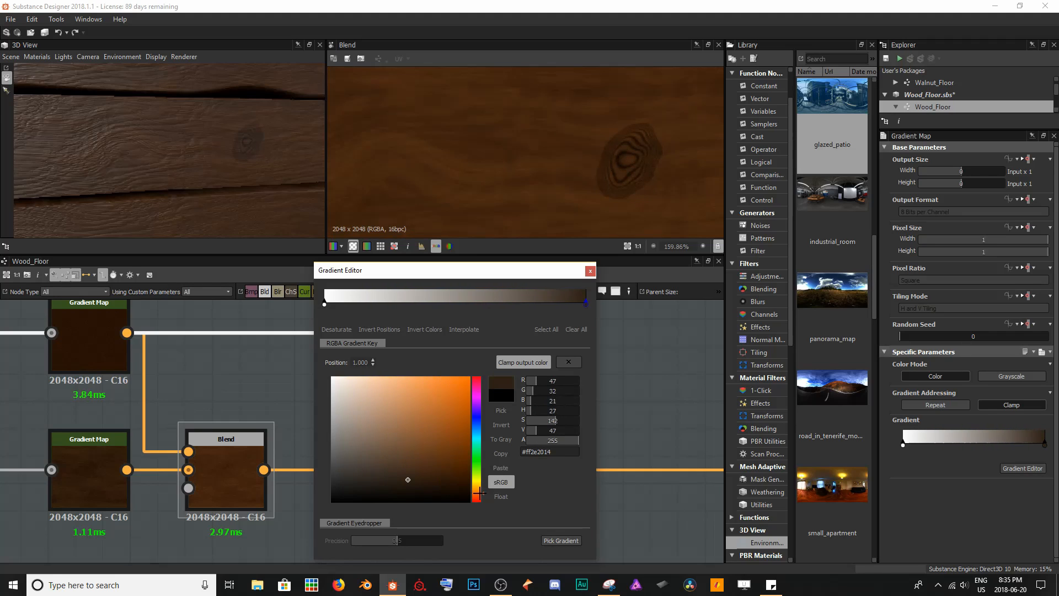
# Move the knots gradient's brown key to position 0.962 and its white key to 0.196
pyautogui.moveTo(585, 305); pyautogui.dragTo(574, 305)
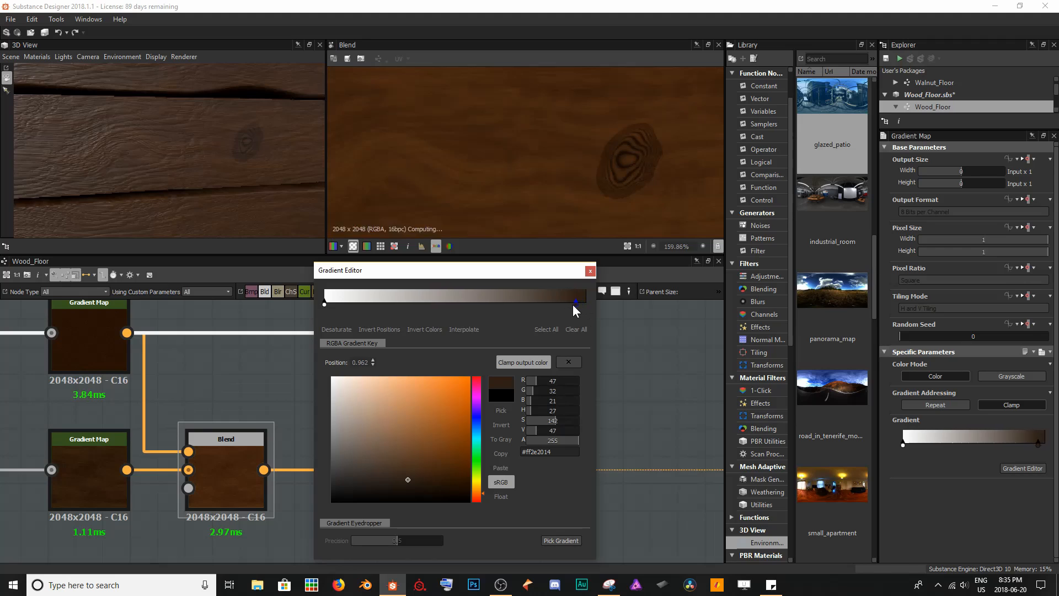
pyautogui.moveTo(326, 305); pyautogui.dragTo(376, 301)
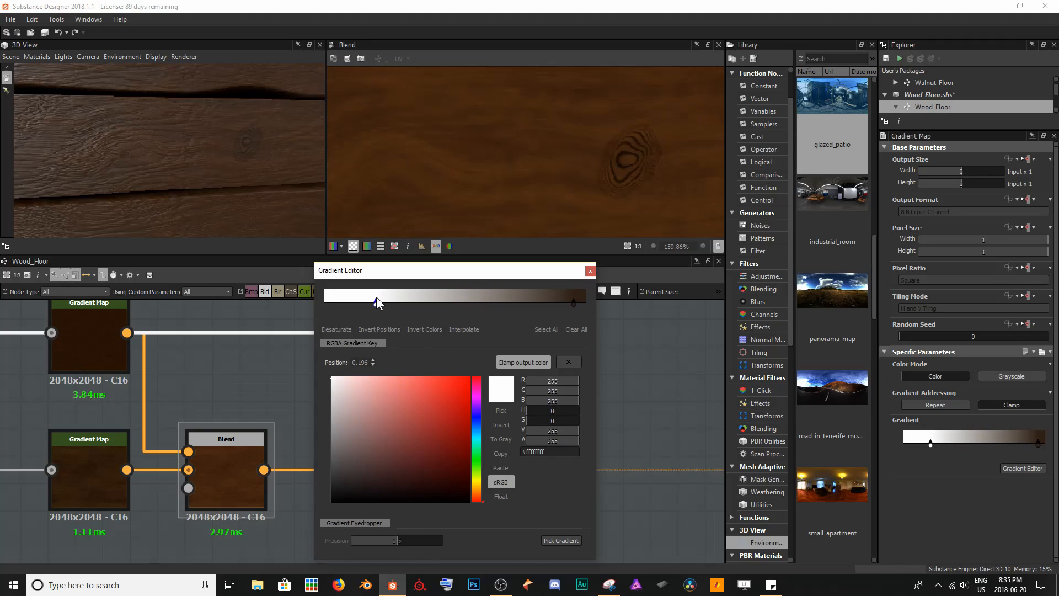
pyautogui.click(590, 272)
# Set the second Blend node's opacity to 0.6, checking the knots on the 3D planks, and save the package
pyautogui.click(498, 485)
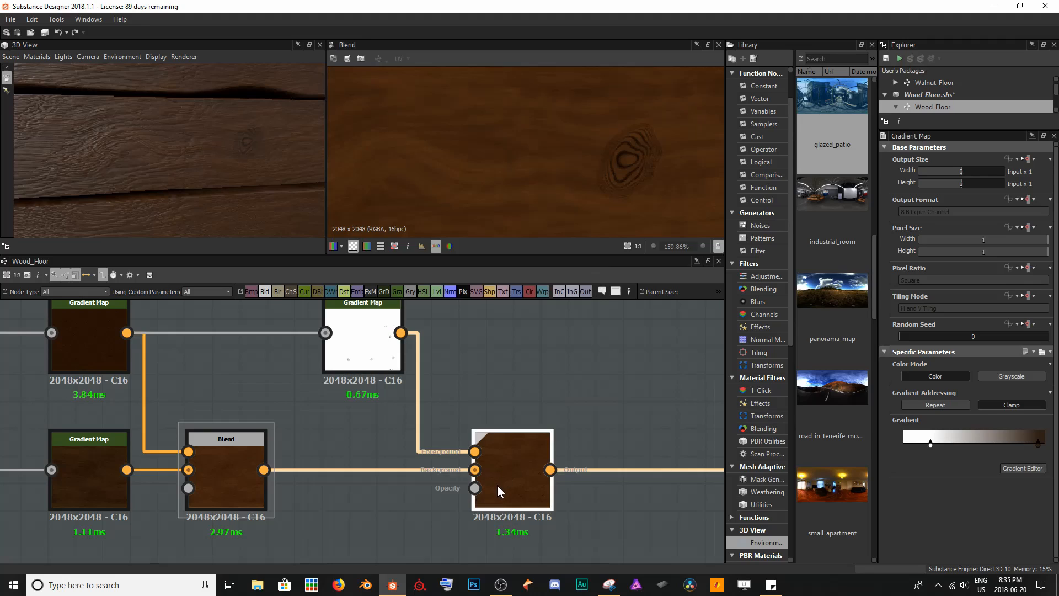
pyautogui.moveTo(1031, 376); pyautogui.dragTo(957, 375)
pyautogui.moveTo(217, 194); pyautogui.dragTo(185, 131)
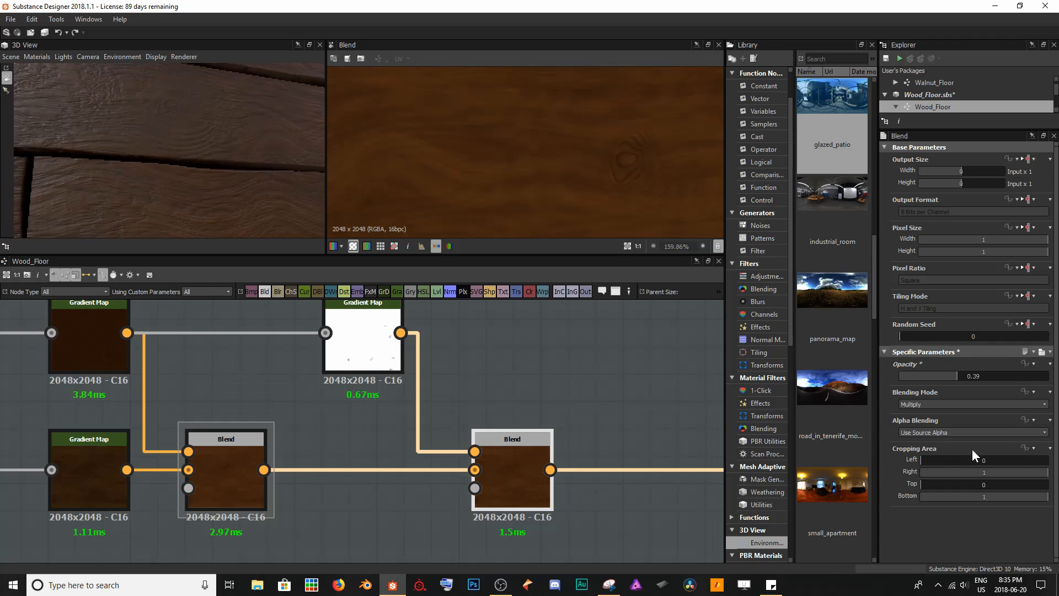
pyautogui.moveTo(963, 376); pyautogui.dragTo(987, 378)
pyautogui.click(625, 344)
pyautogui.hotkey('ctrl', 's')
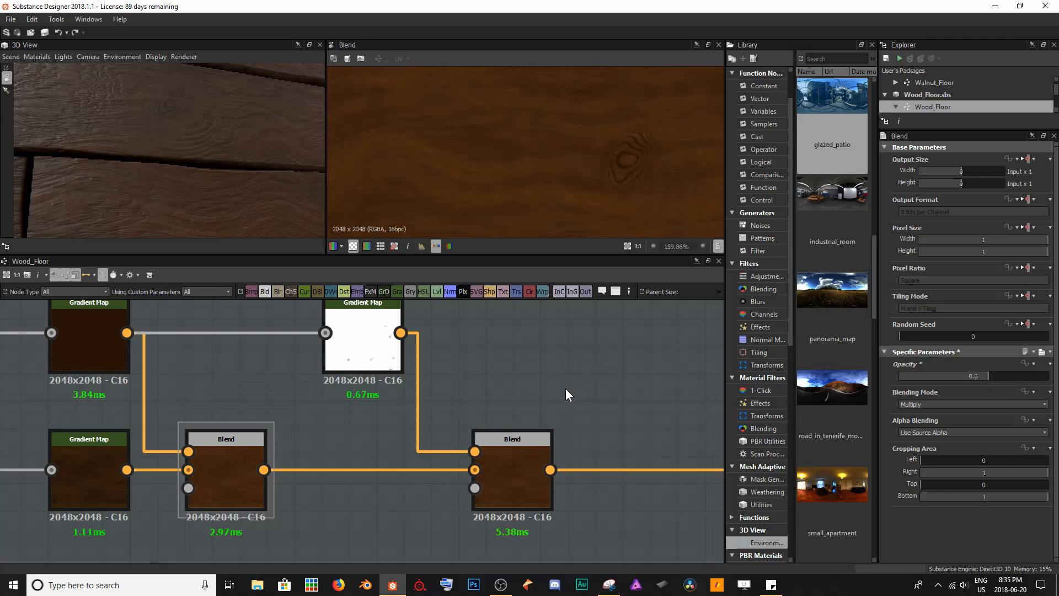
# Preview the Normal Combine node's output in the 2D view
pyautogui.scroll(-3, 564, 388)
pyautogui.moveTo(560, 375); pyautogui.dragTo(448, 382, button='middle')
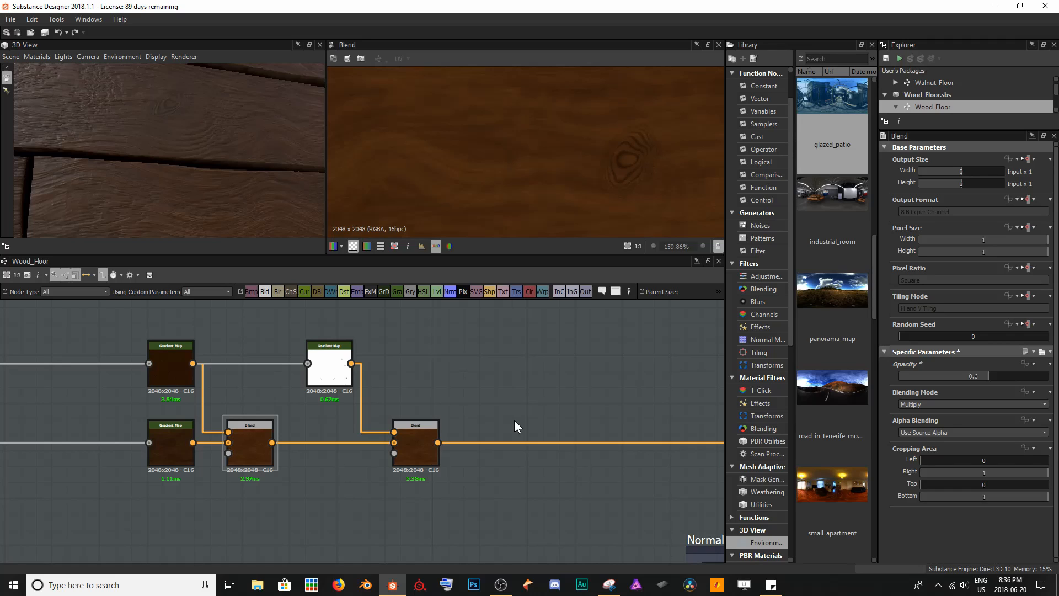
pyautogui.moveTo(515, 419); pyautogui.dragTo(485, 394, button='middle')
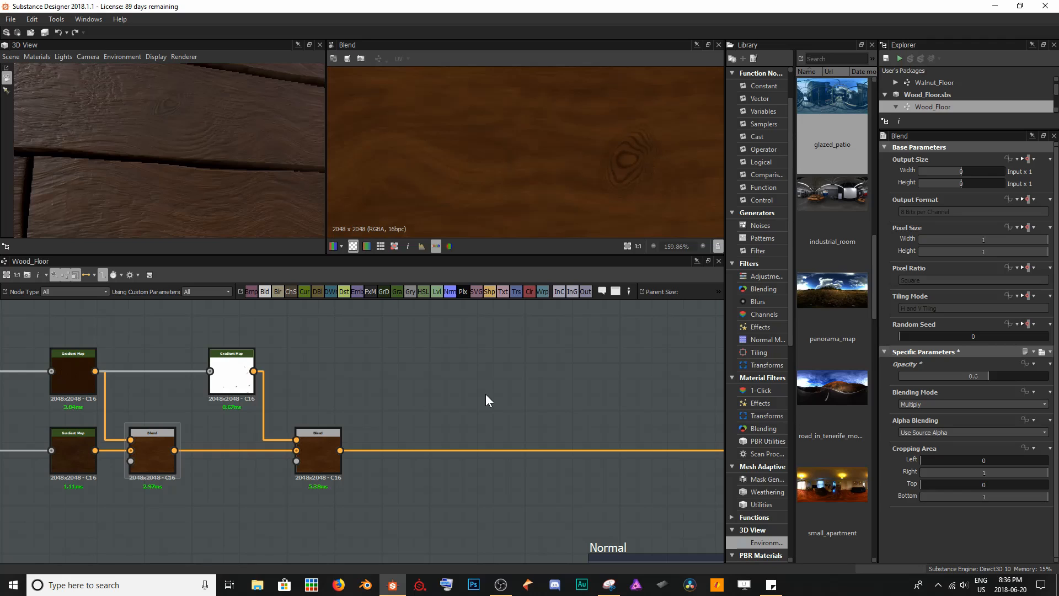
pyautogui.moveTo(475, 518); pyautogui.dragTo(247, 416, button='middle')
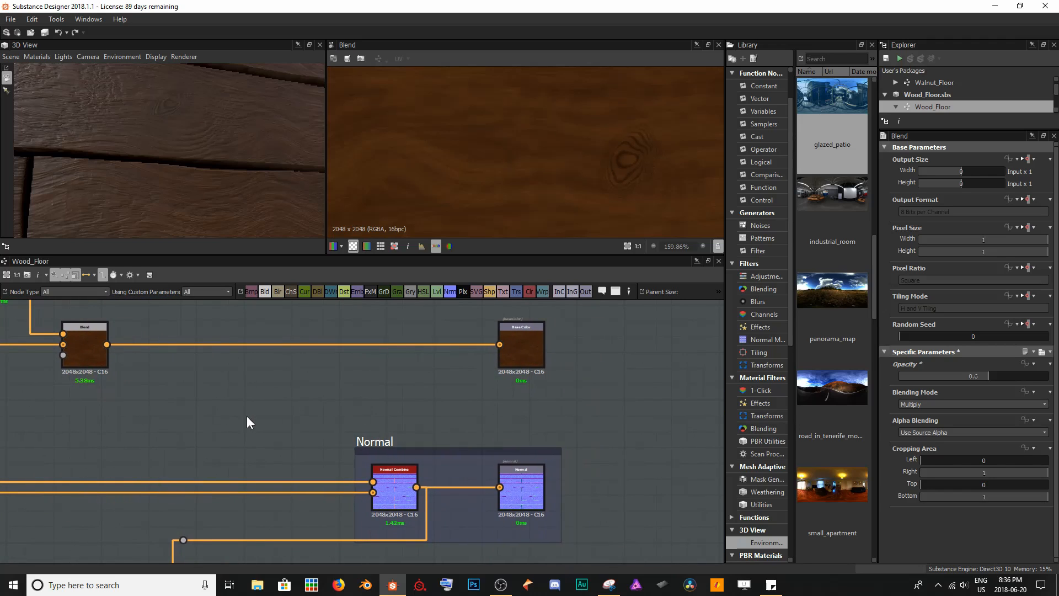
pyautogui.doubleClick(402, 487)
pyautogui.scroll(-3, 525, 143)
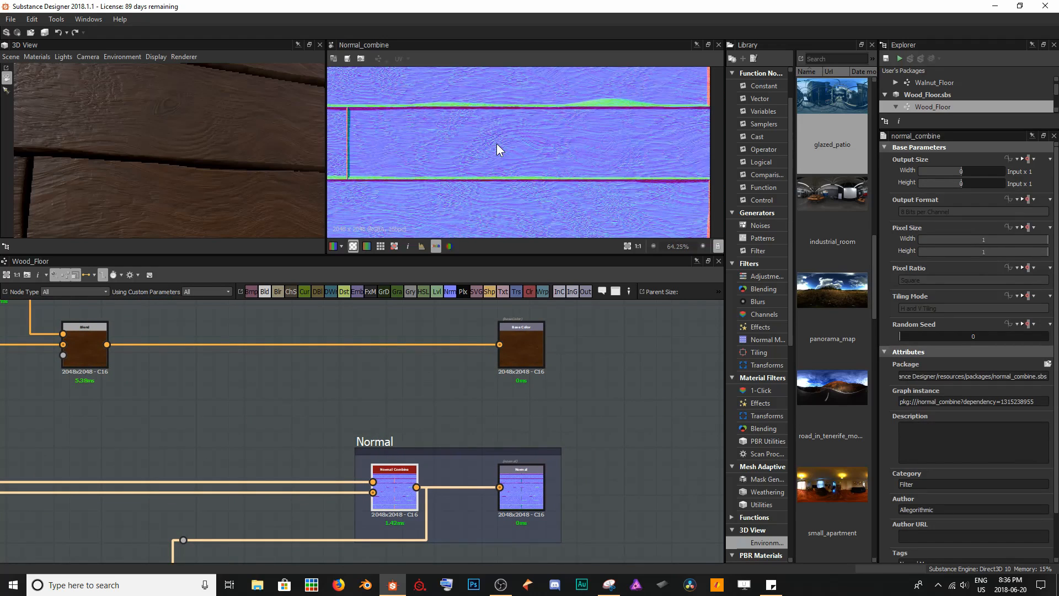
# Add a Curvature Sobel node below the base color line and feed it the Normal Combine output
pyautogui.click(297, 402)
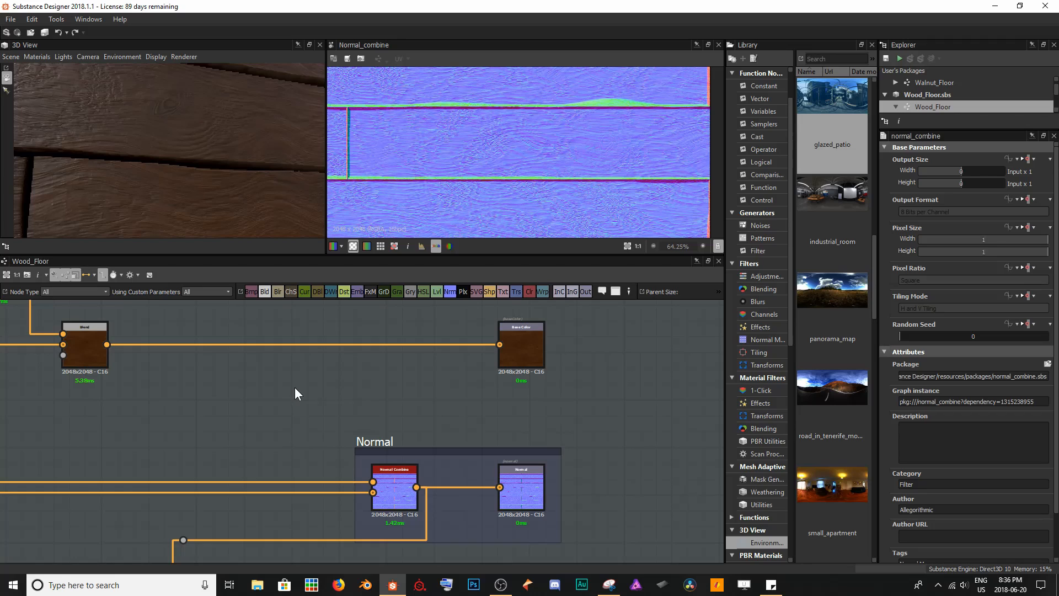
pyautogui.press('space')
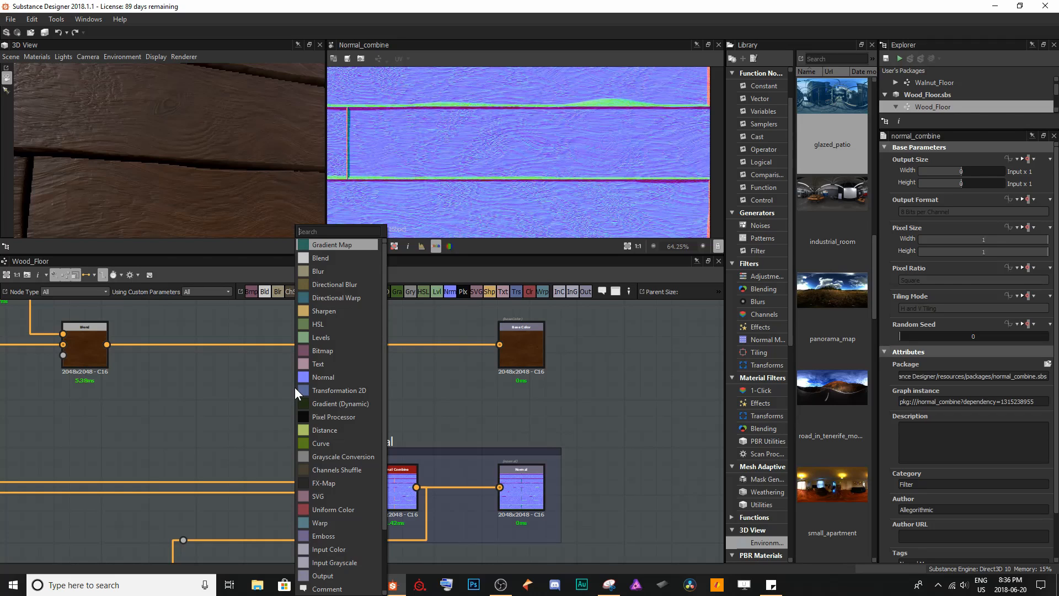
pyautogui.write('curva')
pyautogui.press('Down')
pyautogui.press('Down')
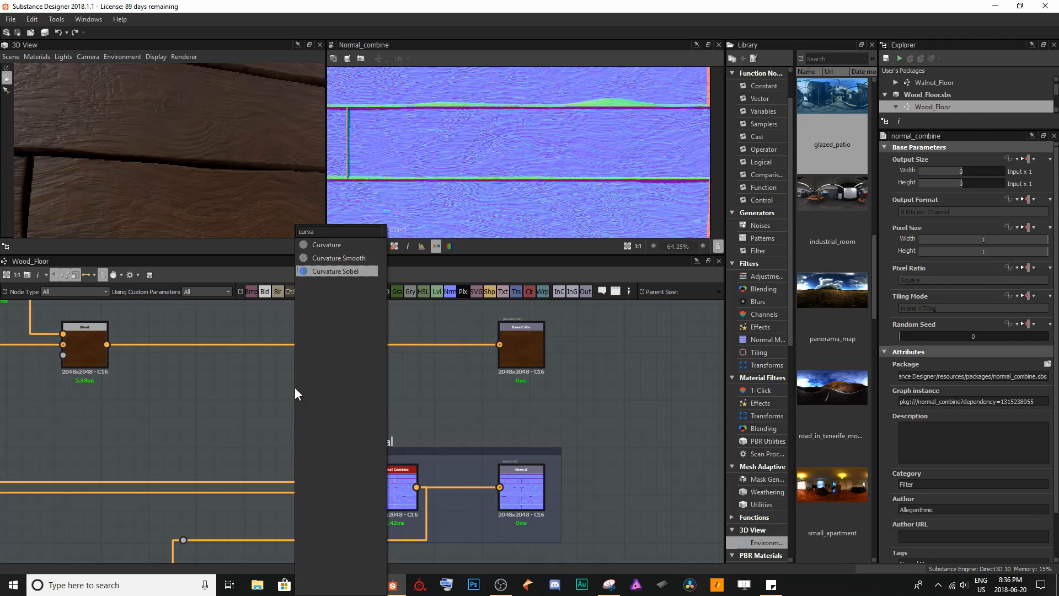
pyautogui.press('Return')
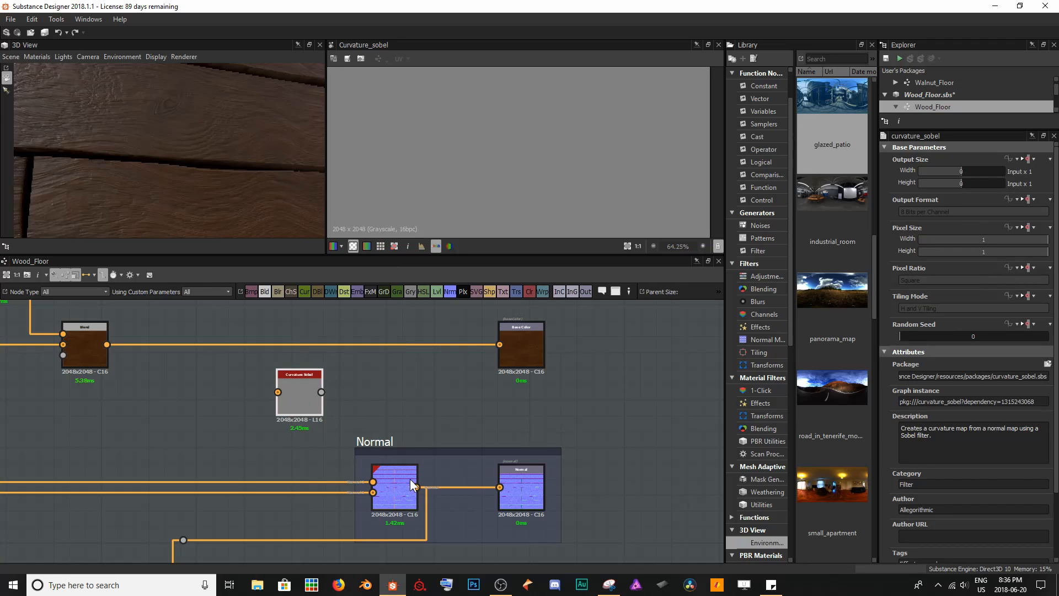
pyautogui.moveTo(415, 487); pyautogui.dragTo(291, 393)
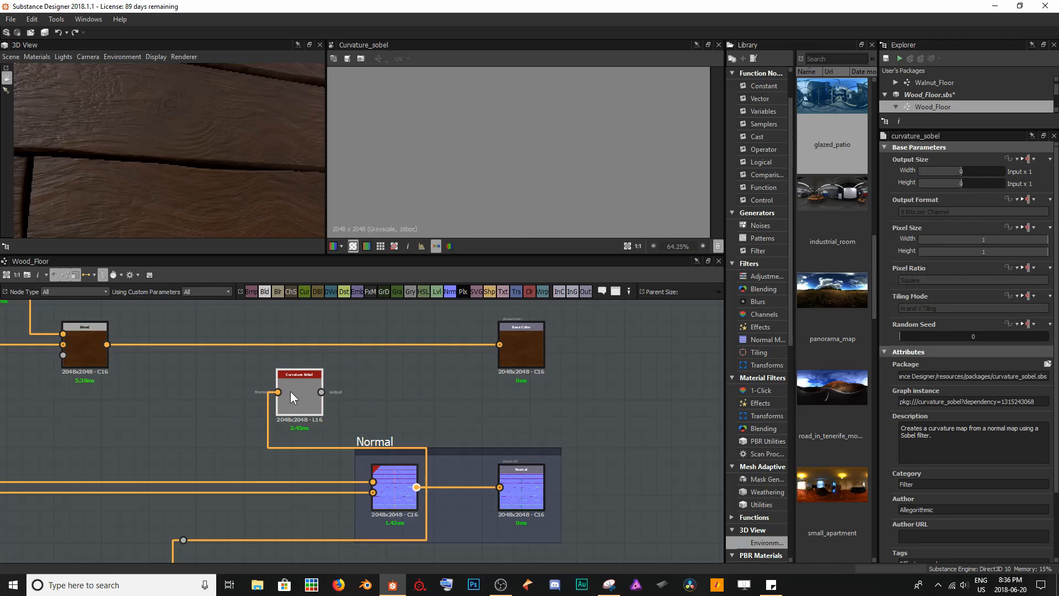
# Set the Curvature Sobel node's Intensity to 1 after trying 0.36 on the grain lines
pyautogui.scroll(-3, 969, 447)
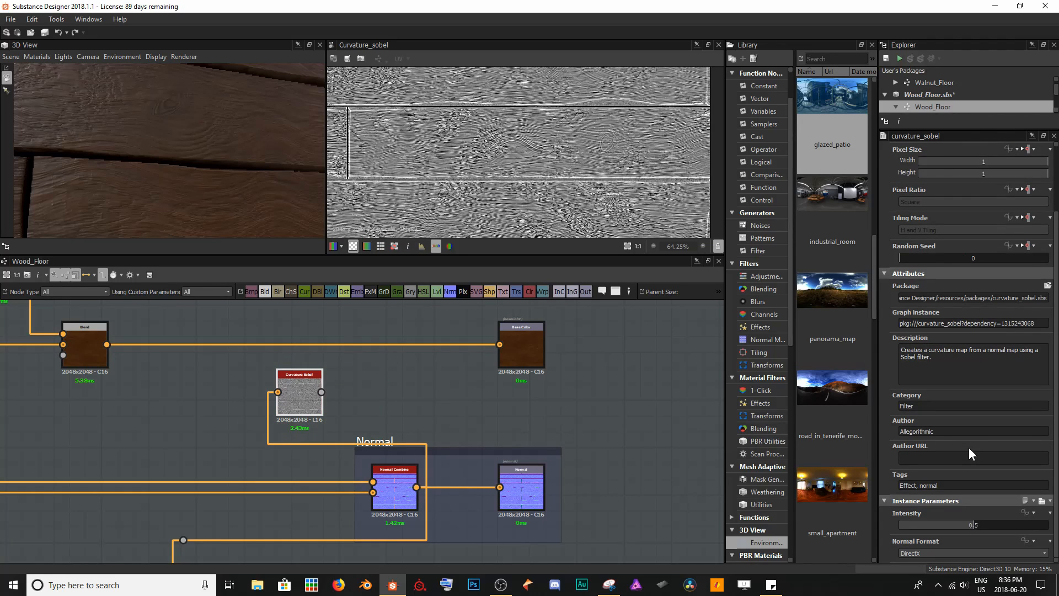
pyautogui.moveTo(974, 527); pyautogui.dragTo(942, 522)
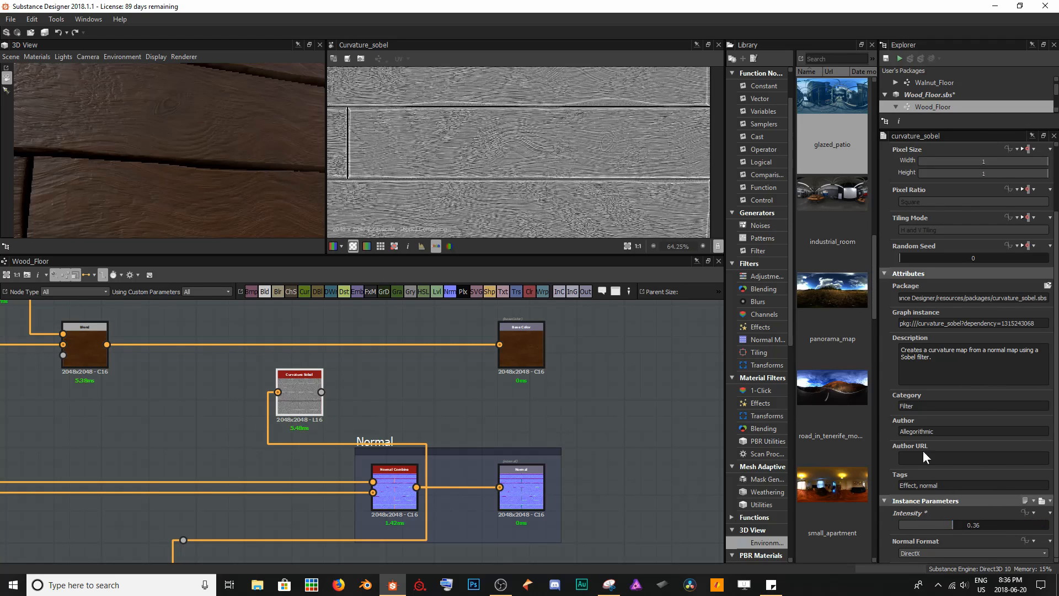
pyautogui.scroll(4, 508, 210)
pyautogui.moveTo(508, 204); pyautogui.dragTo(491, 177, button='middle')
pyautogui.scroll(-1, 491, 177)
pyautogui.moveTo(475, 121); pyautogui.dragTo(544, 164, button='middle')
pyautogui.moveTo(487, 186); pyautogui.dragTo(498, 194, button='middle')
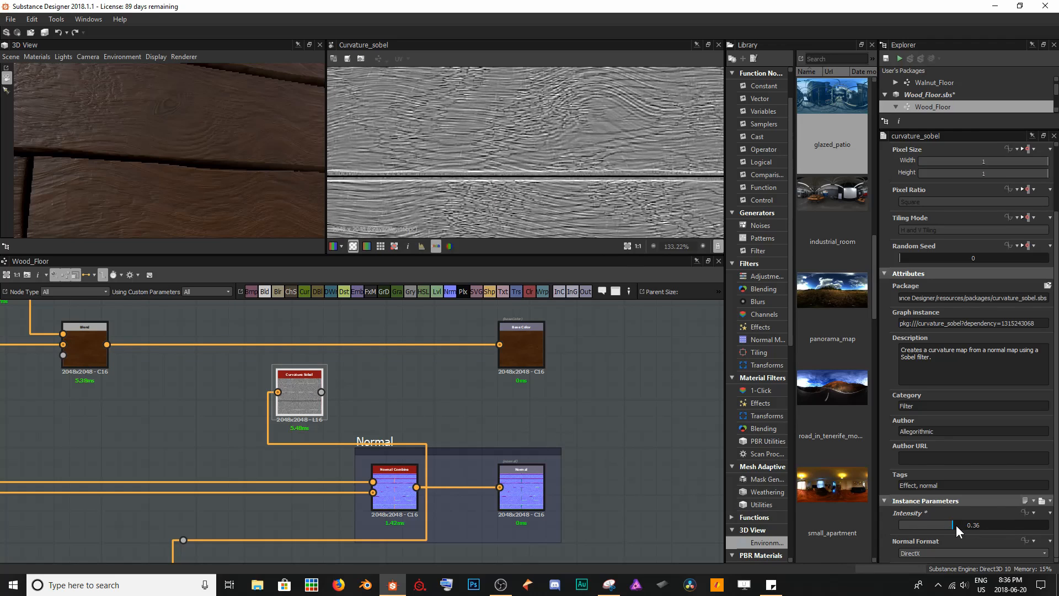
pyautogui.moveTo(956, 525); pyautogui.dragTo(1052, 527)
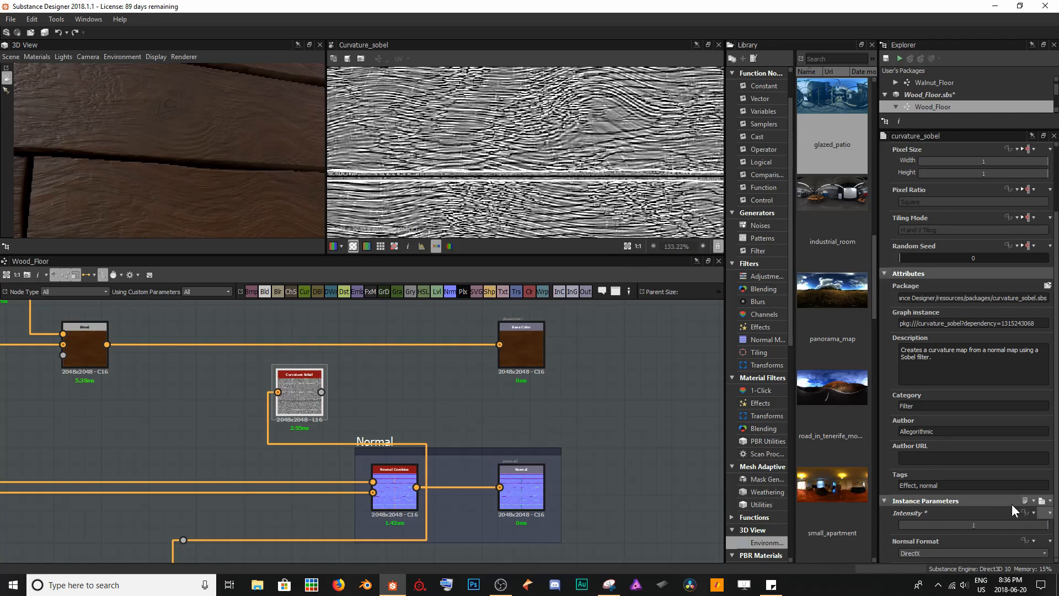
pyautogui.moveTo(496, 173); pyautogui.dragTo(545, 195, button='middle')
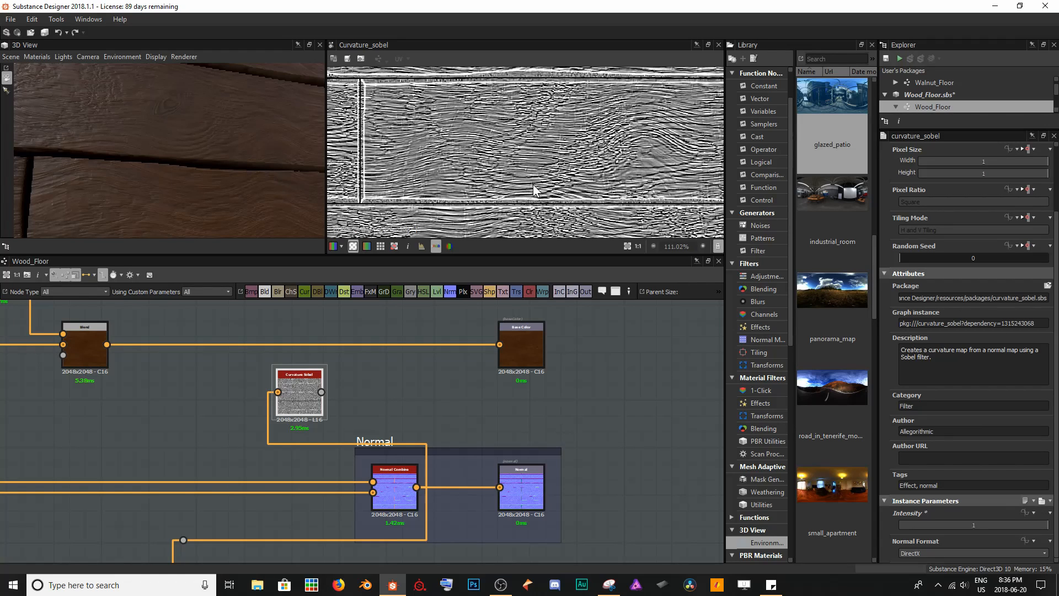
# Move the Curvature Sobel node beside the knots Gradient Map and attach a new Gradient Map to its output
pyautogui.moveTo(418, 381); pyautogui.dragTo(521, 463, button='middle')
pyautogui.moveTo(408, 481); pyautogui.dragTo(281, 362)
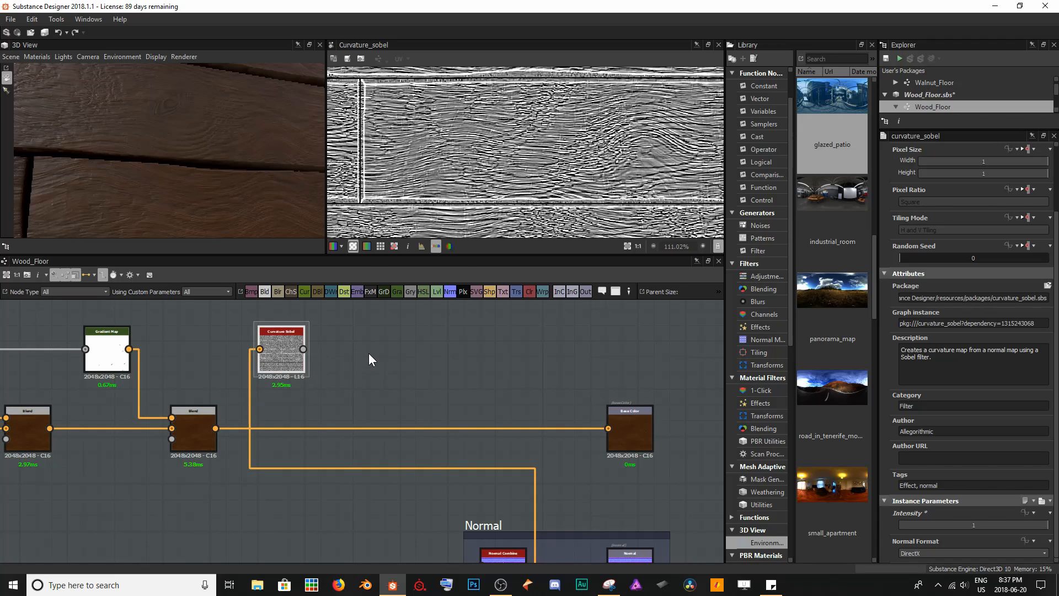
pyautogui.press('space')
pyautogui.write('grad')
pyautogui.press('Return')
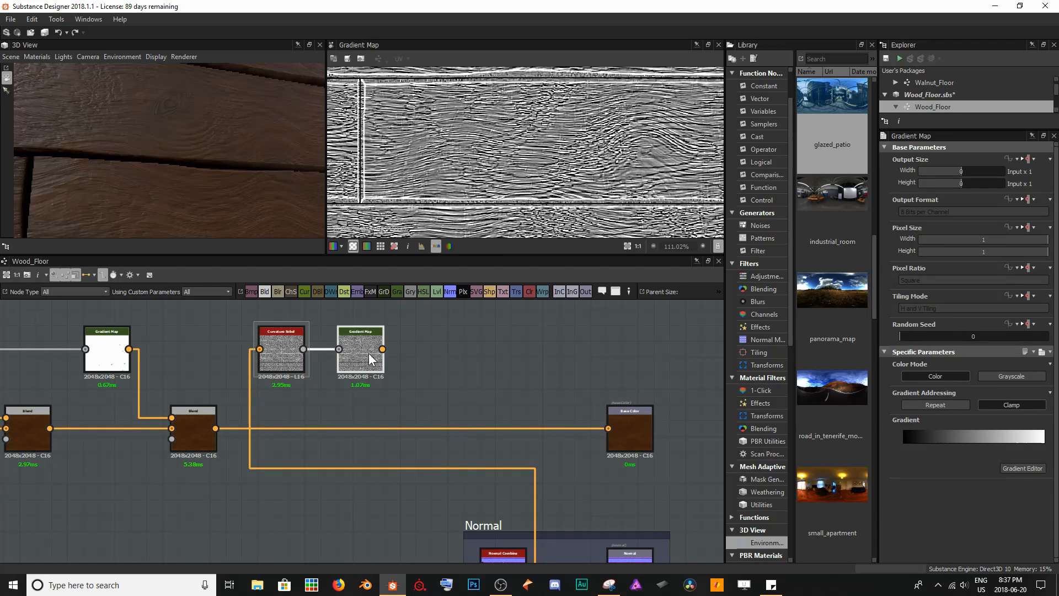
# Insert a third Blend node before the Base Color output and connect the curvature Gradient Map as its foreground
pyautogui.moveTo(444, 398); pyautogui.dragTo(462, 426)
pyautogui.press('space')
pyautogui.write('bl')
pyautogui.press('Return')
pyautogui.doubleClick(364, 359)
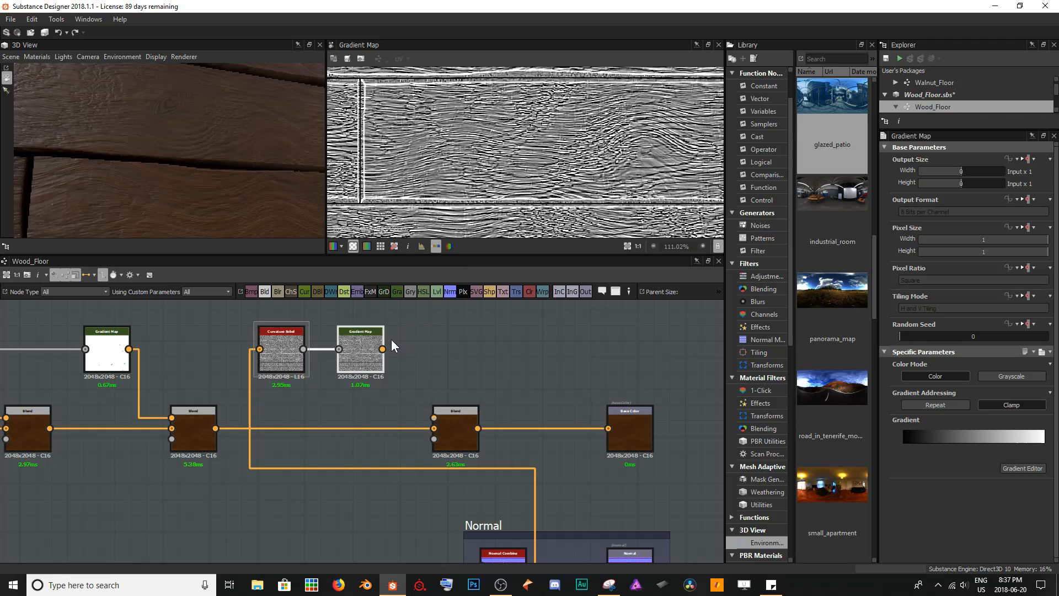
pyautogui.moveTo(382, 349); pyautogui.dragTo(439, 419)
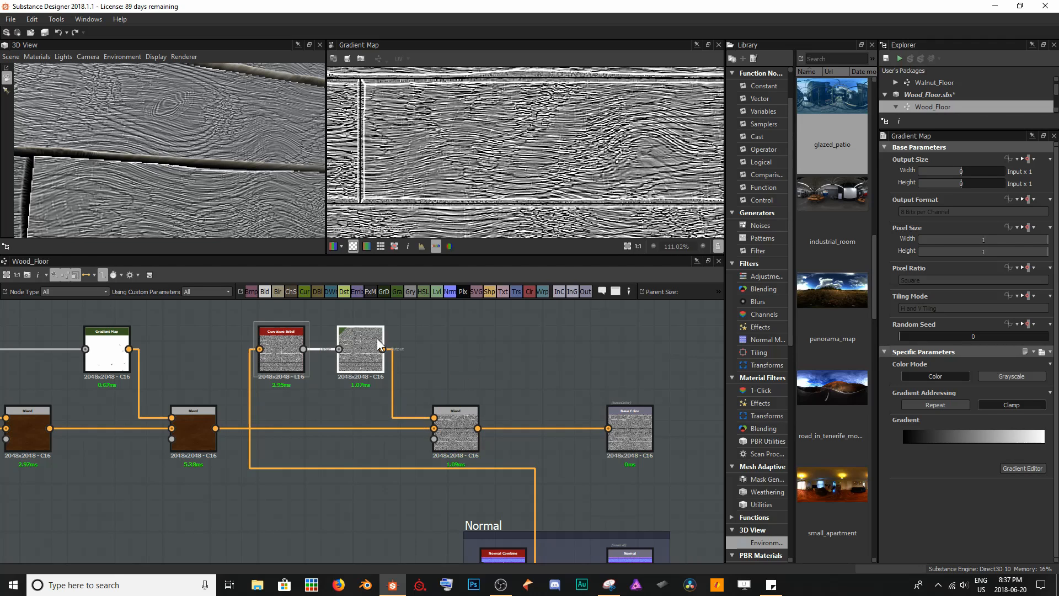
# Give the curvature Gradient Map a white key at position 1.000 and a black key at 0.966
pyautogui.click(1022, 468)
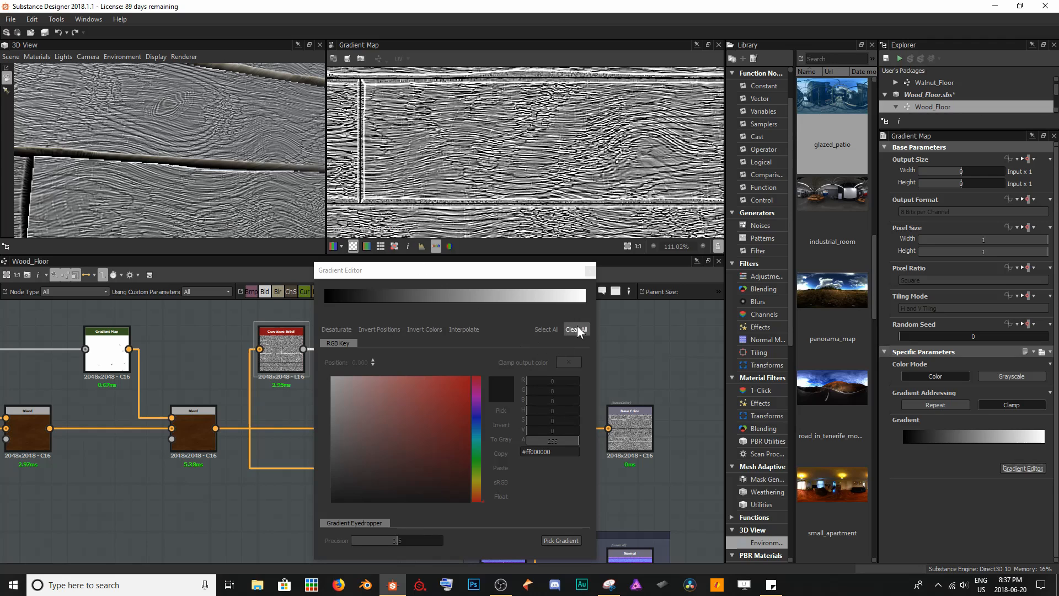
pyautogui.click(586, 307)
pyautogui.click(586, 307)
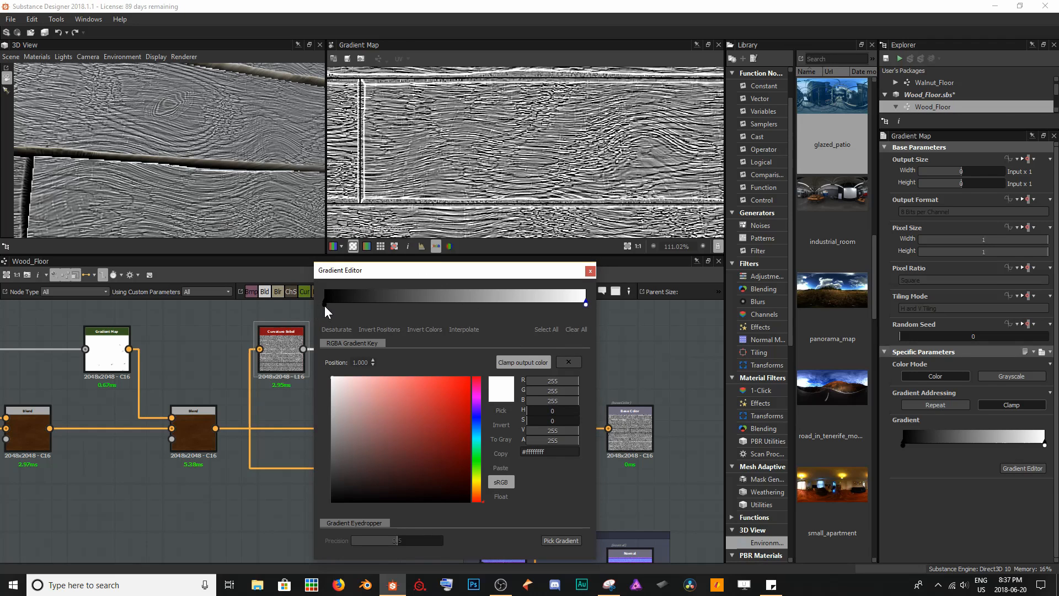
pyautogui.moveTo(325, 306); pyautogui.dragTo(577, 306)
pyautogui.click(586, 305)
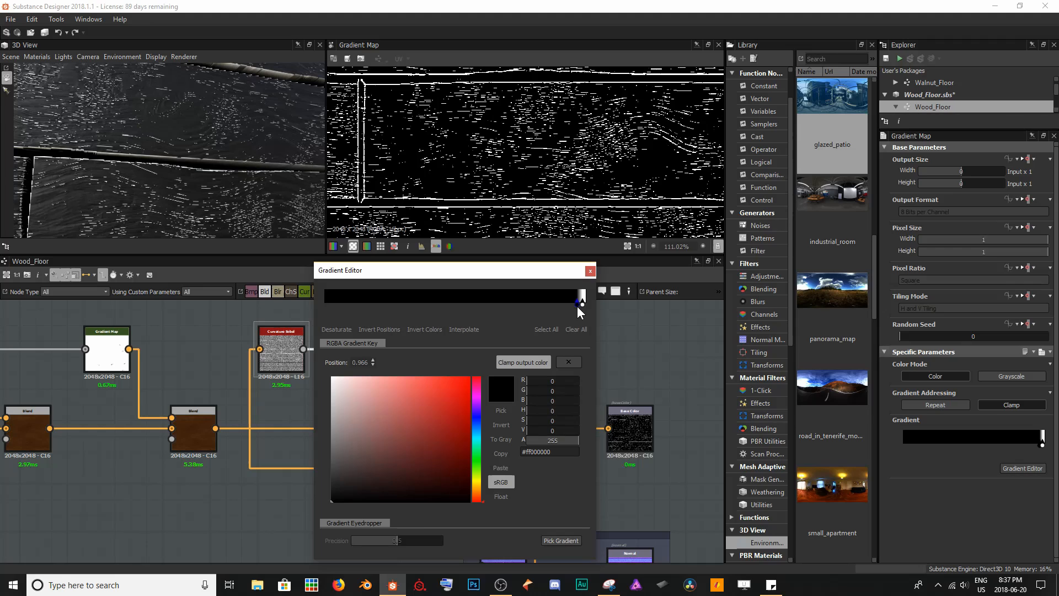
pyautogui.click(589, 271)
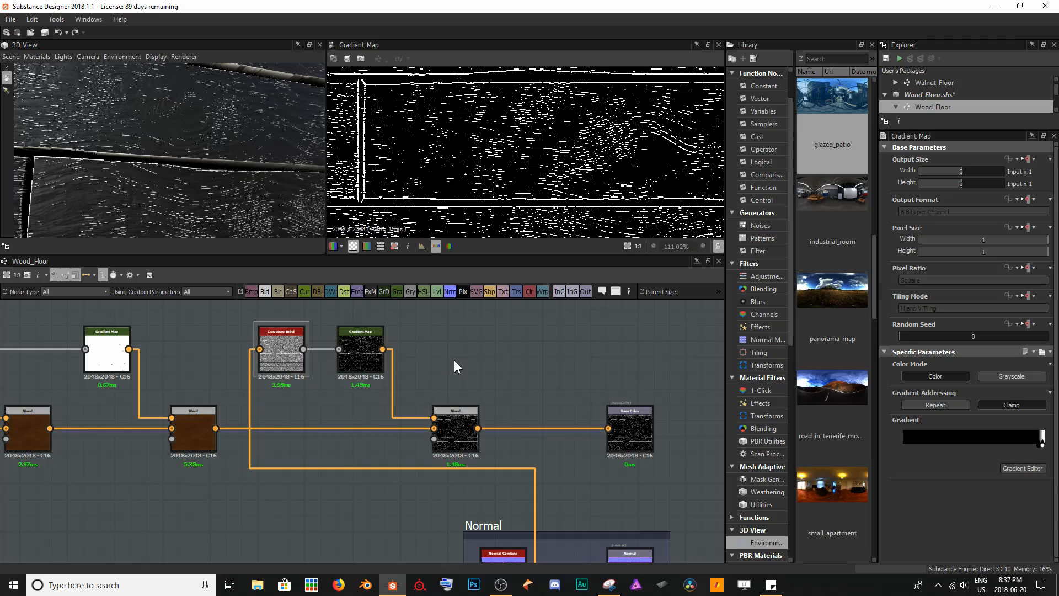
# Save the package and inspect the white curvature lines across the 3D planks
pyautogui.hotkey('ctrl', 's')
pyautogui.scroll(-4, 176, 170)
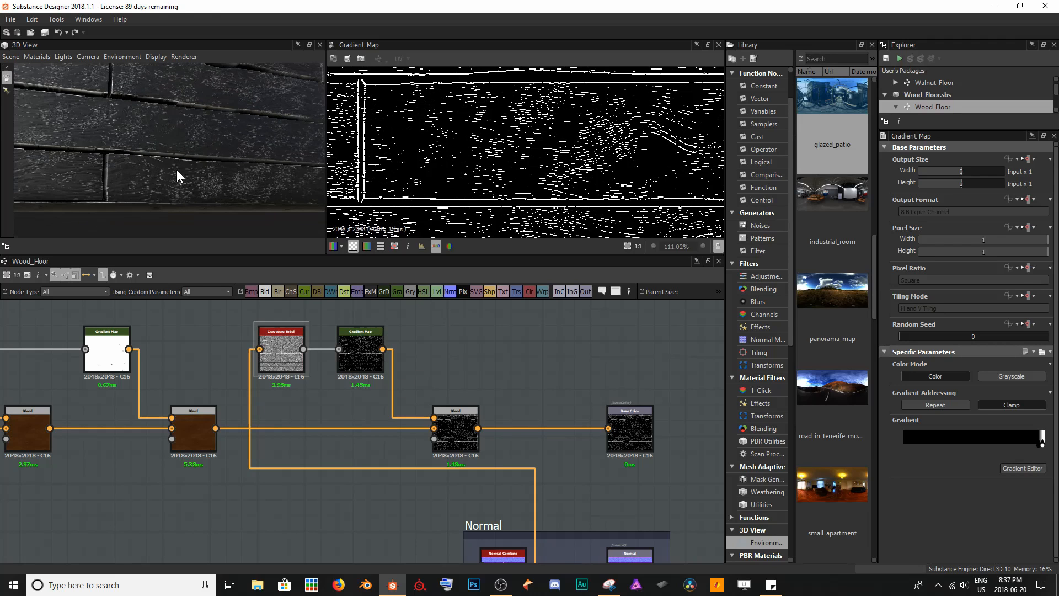
pyautogui.moveTo(177, 170); pyautogui.dragTo(138, 172)
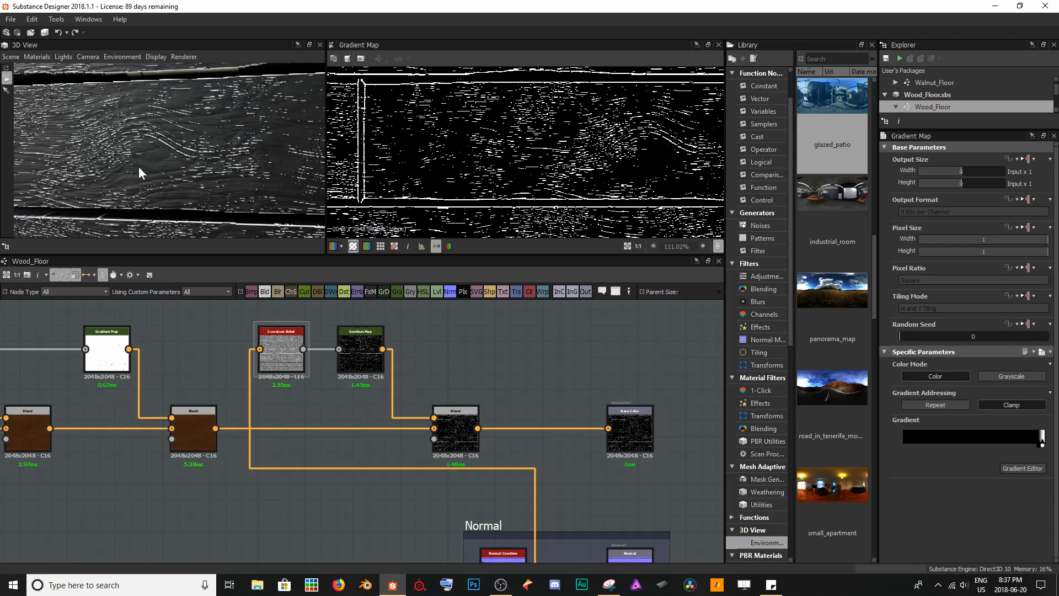
pyautogui.moveTo(283, 158); pyautogui.dragTo(200, 168)
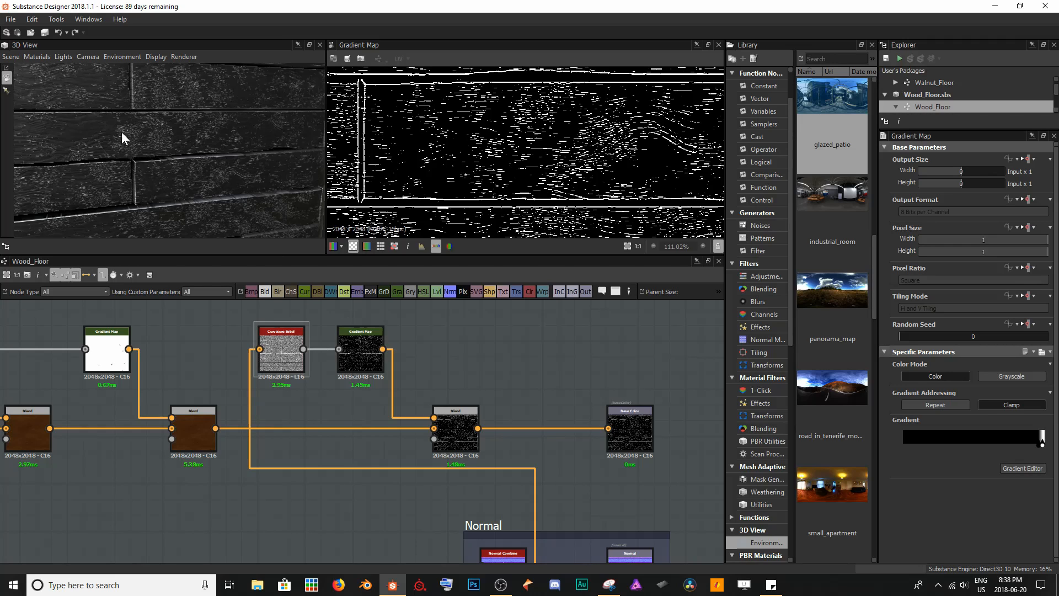
pyautogui.moveTo(122, 131); pyautogui.dragTo(141, 160)
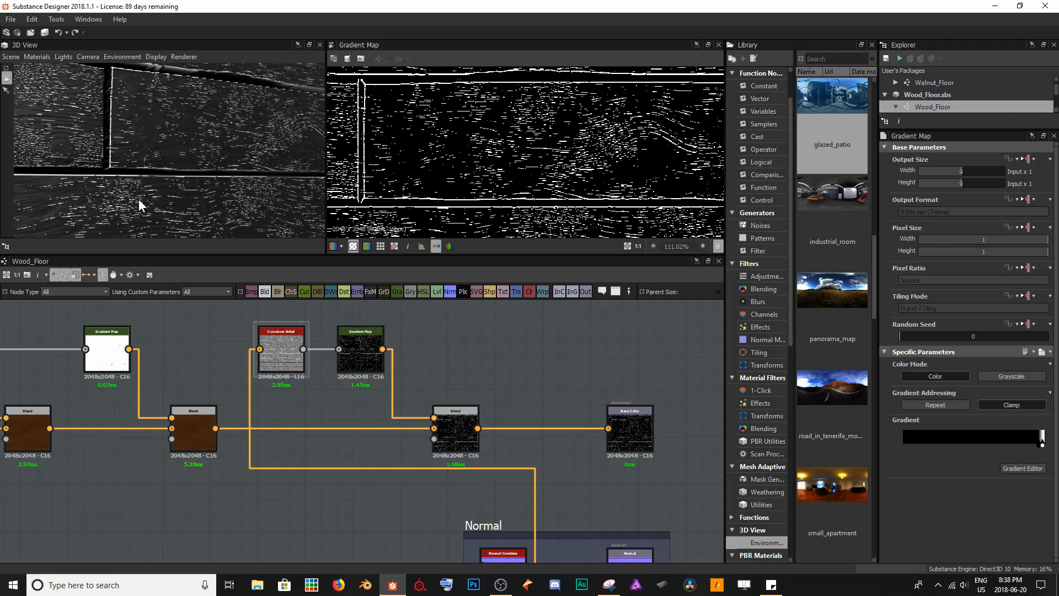
# Move the third Blend node closer to Base Color and insert a Slope Blur node after the curvature Gradient Map
pyautogui.moveTo(367, 313); pyautogui.dragTo(518, 438)
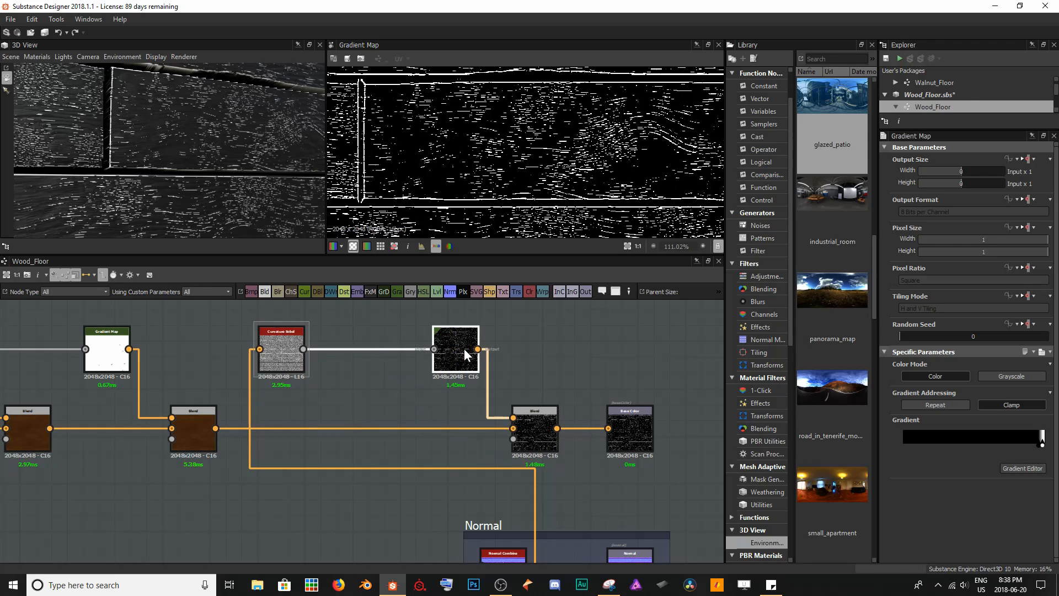
pyautogui.moveTo(467, 350); pyautogui.dragTo(373, 350)
pyautogui.click(465, 348)
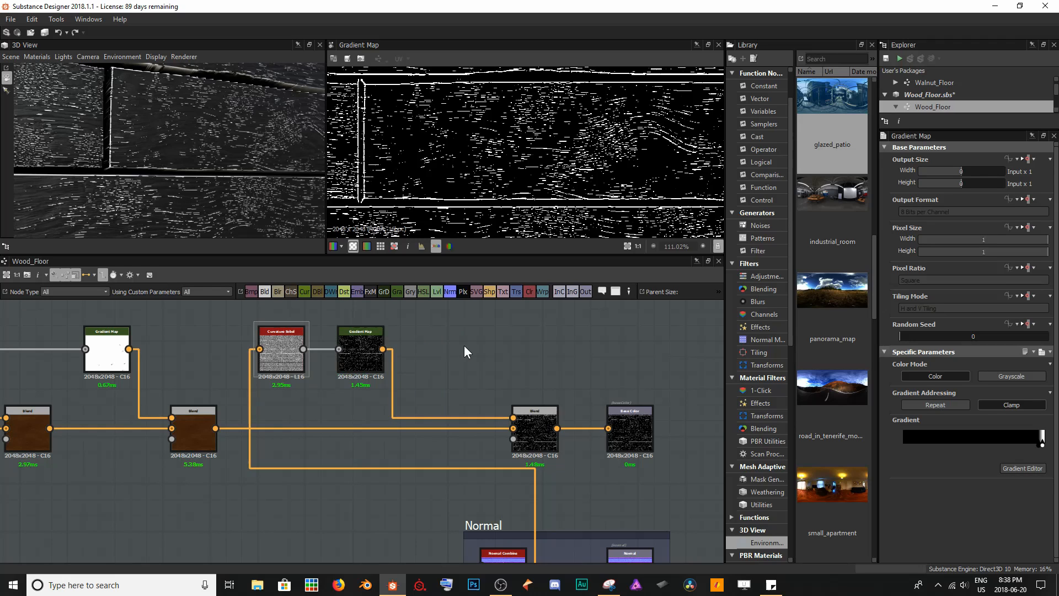
pyautogui.click(356, 361)
pyautogui.press('space')
pyautogui.write('slope')
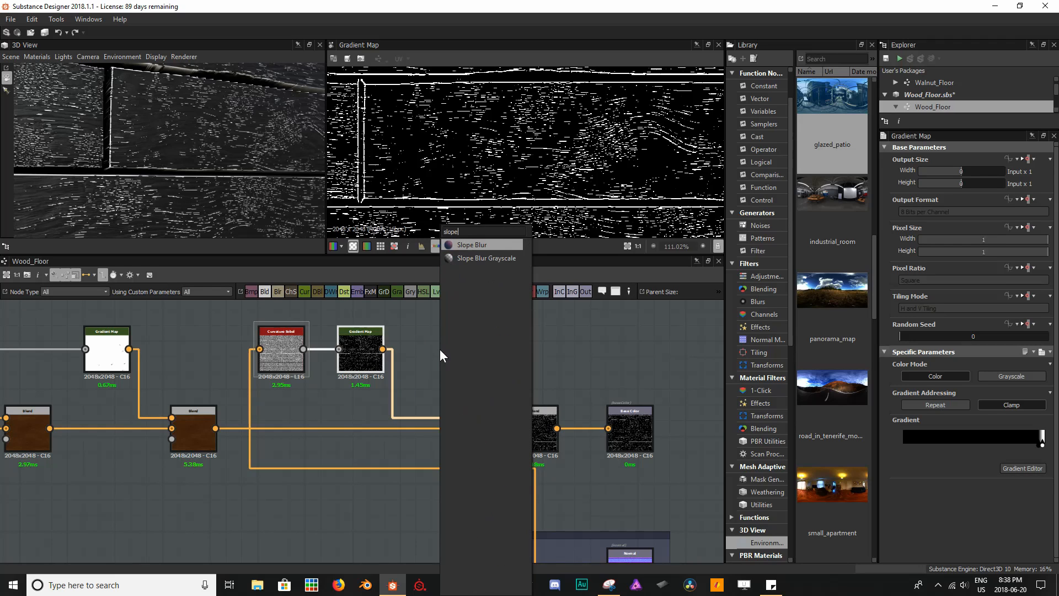
pyautogui.press('Return')
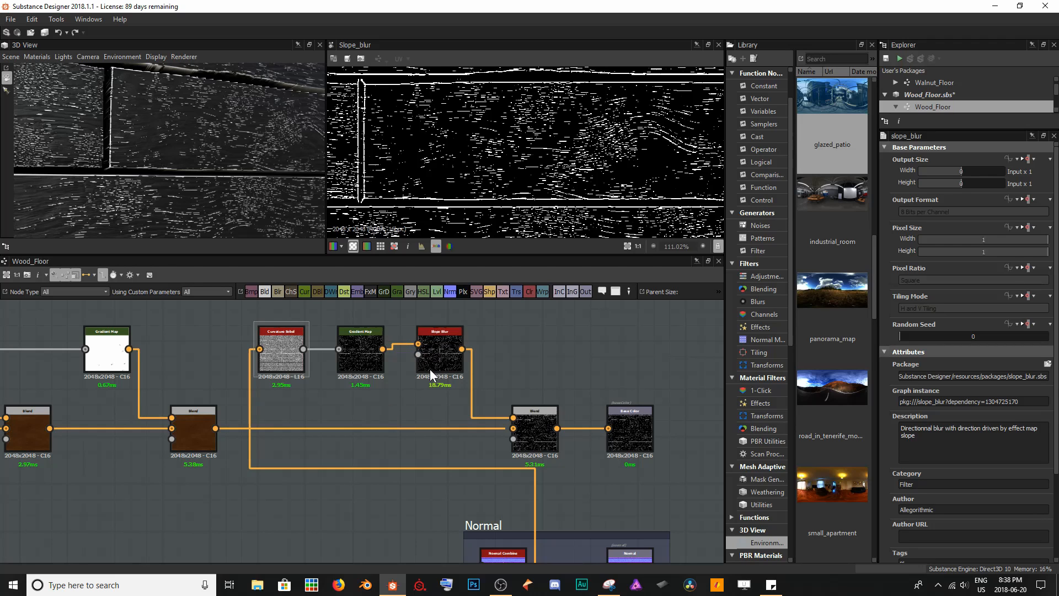
# Add a Fractal Sum Base noise below the curvature Gradient Map and connect it to the Slope Blur's slope input
pyautogui.scroll(4, 429, 369)
pyautogui.scroll(-4, 401, 374)
pyautogui.moveTo(379, 438); pyautogui.dragTo(415, 423, button='middle')
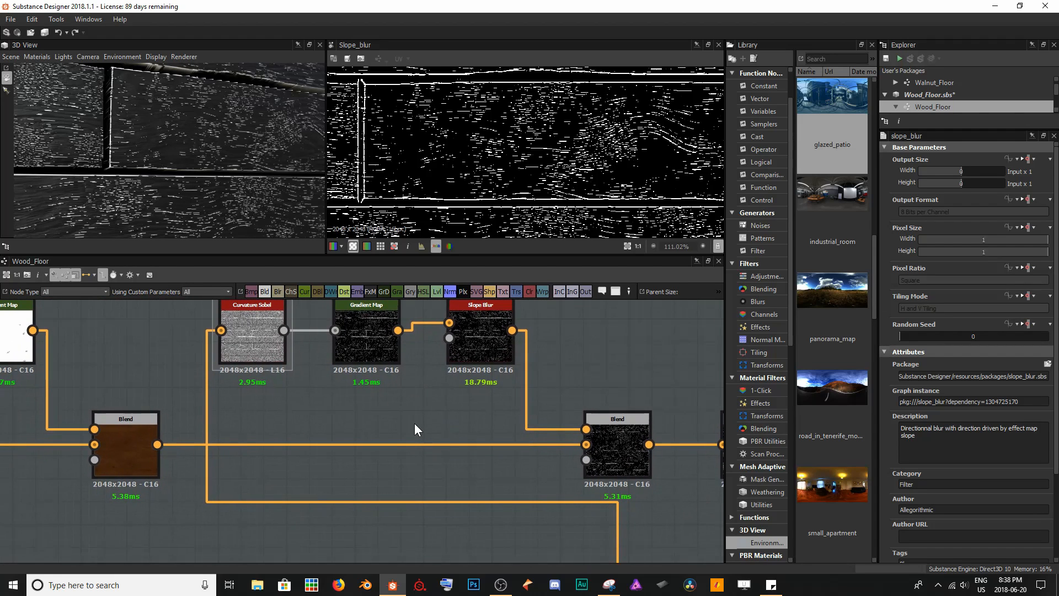
pyautogui.press('space')
pyautogui.write('frac')
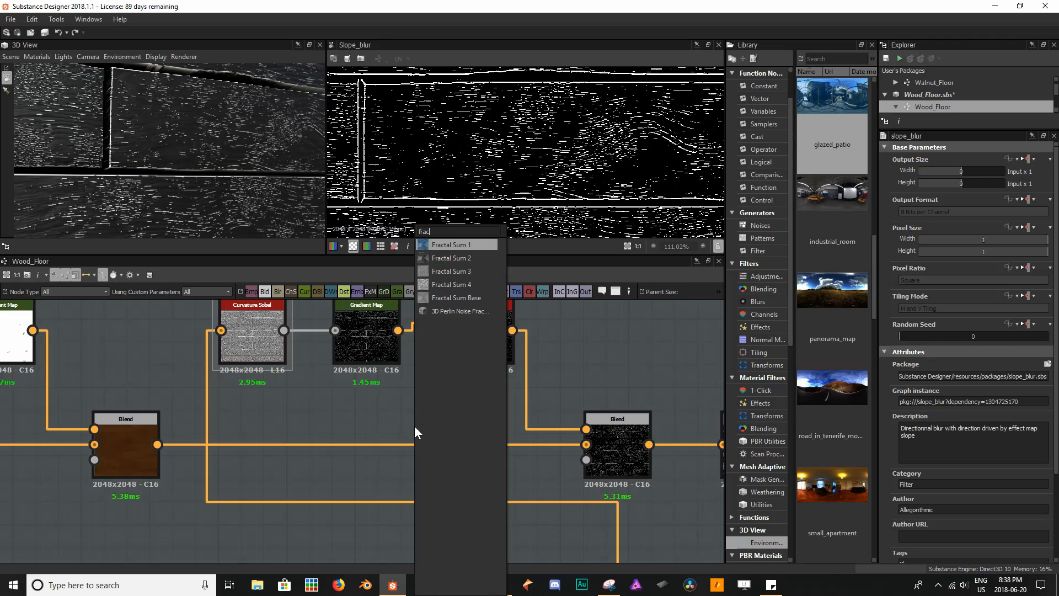
pyautogui.press('Down')
pyautogui.press('Down')
pyautogui.press('Down')
pyautogui.press('Down')
pyautogui.press('Up')
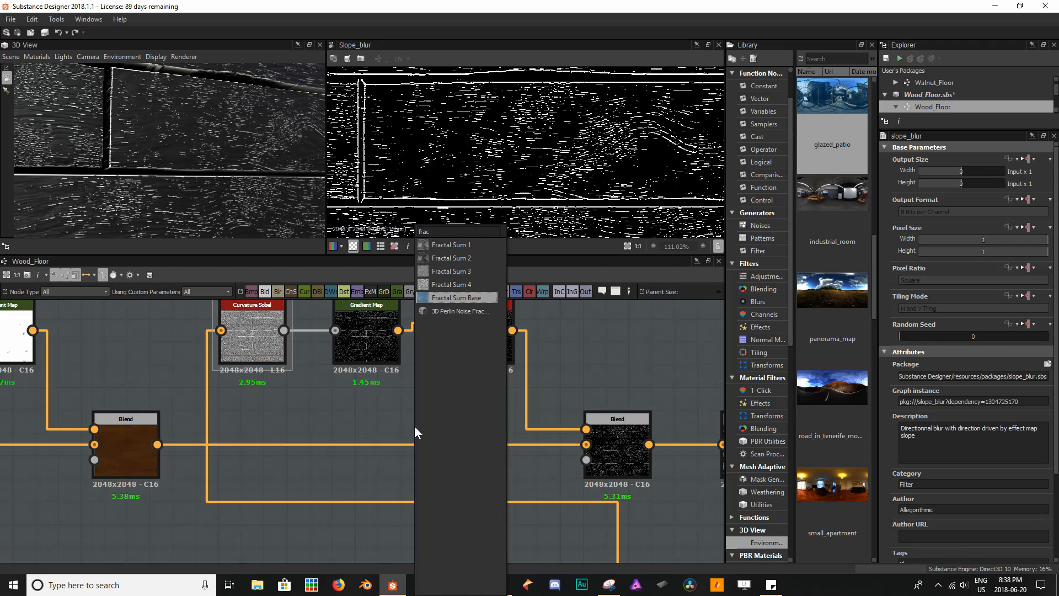
pyautogui.press('Return')
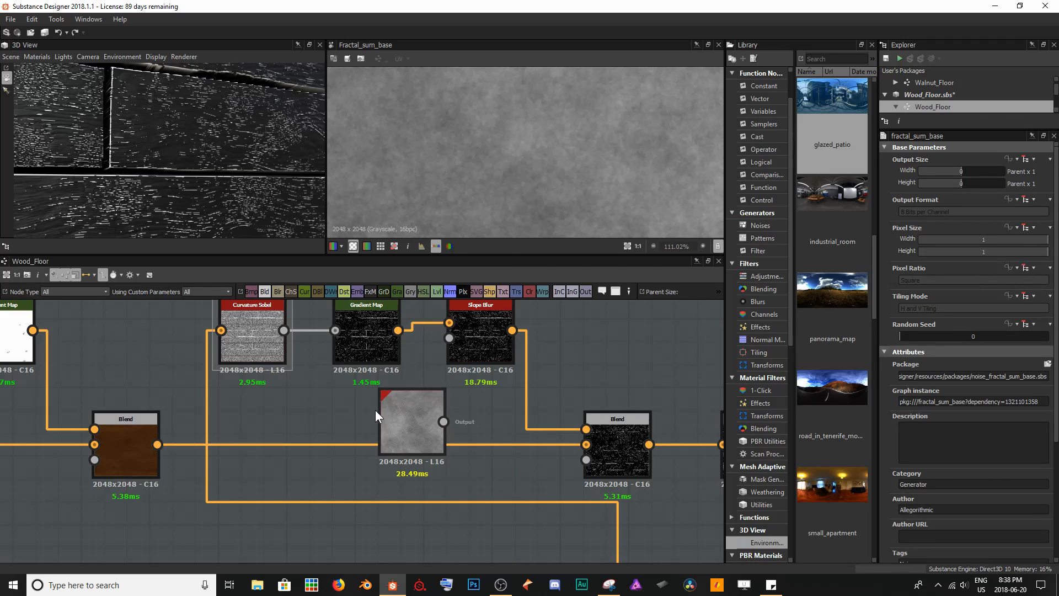
pyautogui.moveTo(392, 408); pyautogui.dragTo(449, 338)
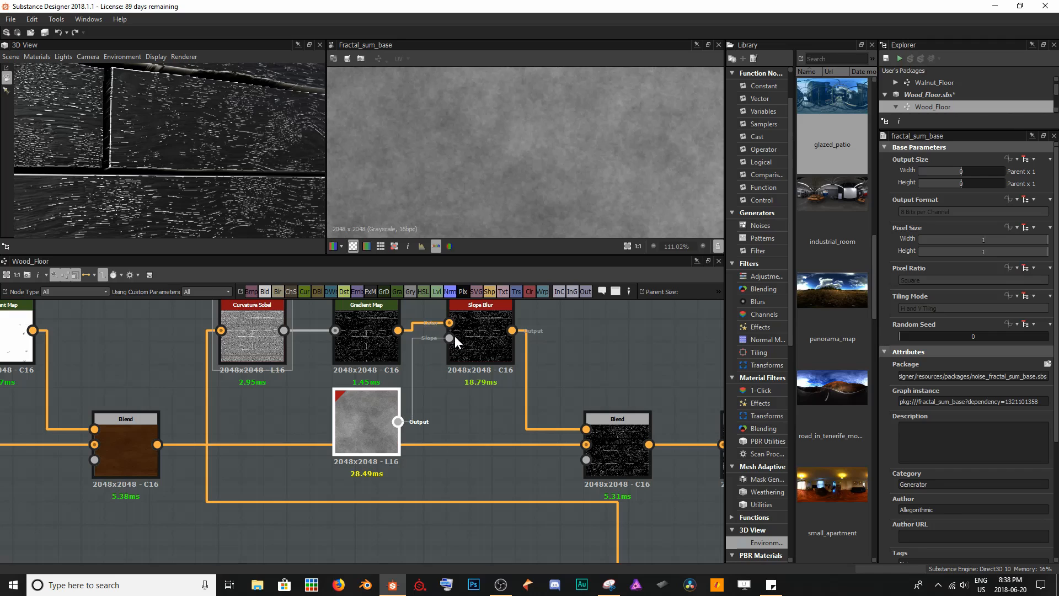
# Set the Slope Blur's samples to 30 and intensity to 0.06 for the curvature highlights
pyautogui.doubleClick(484, 333)
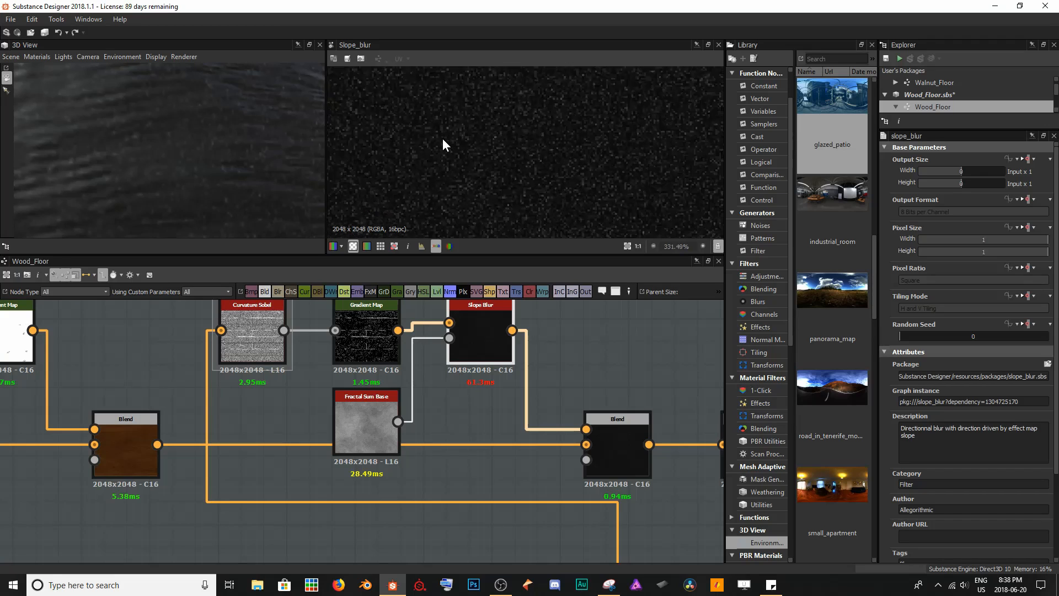
pyautogui.scroll(-5, 443, 145)
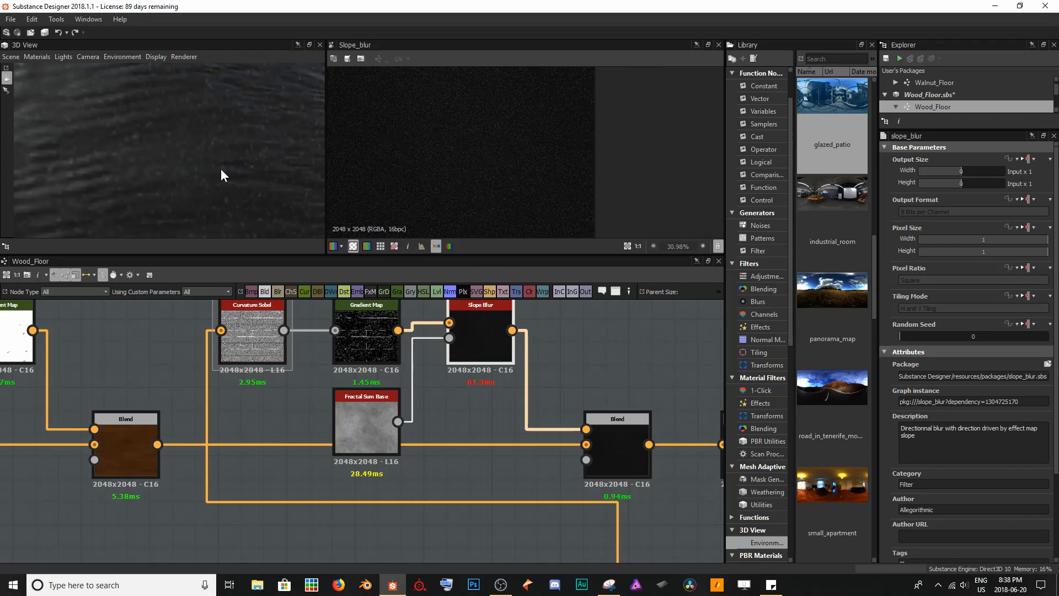
pyautogui.scroll(-2, 223, 157)
pyautogui.moveTo(223, 157); pyautogui.dragTo(229, 165)
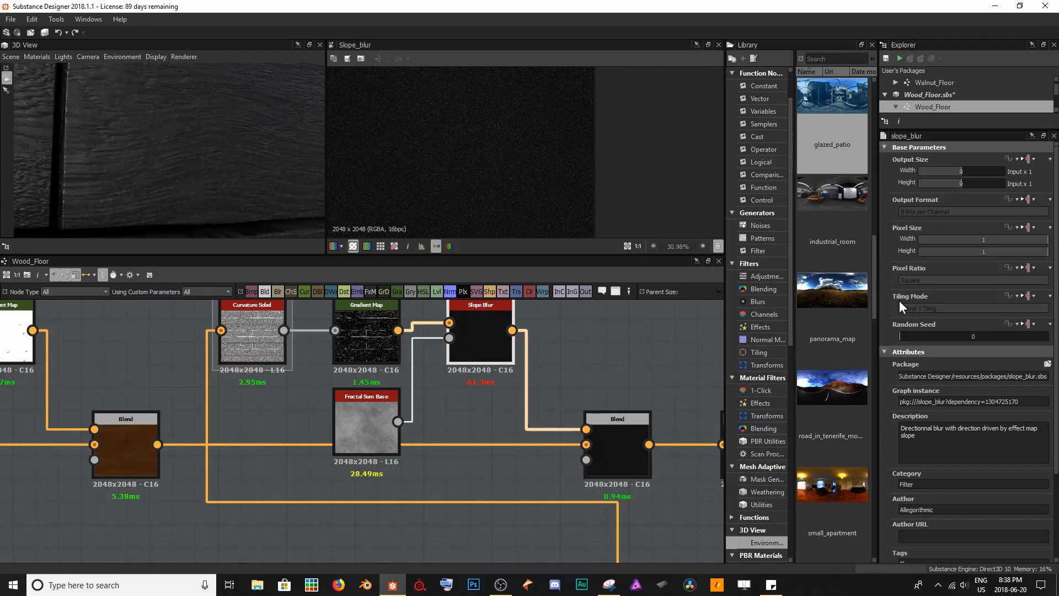
pyautogui.scroll(-3, 962, 417)
pyautogui.moveTo(948, 496); pyautogui.dragTo(1040, 499)
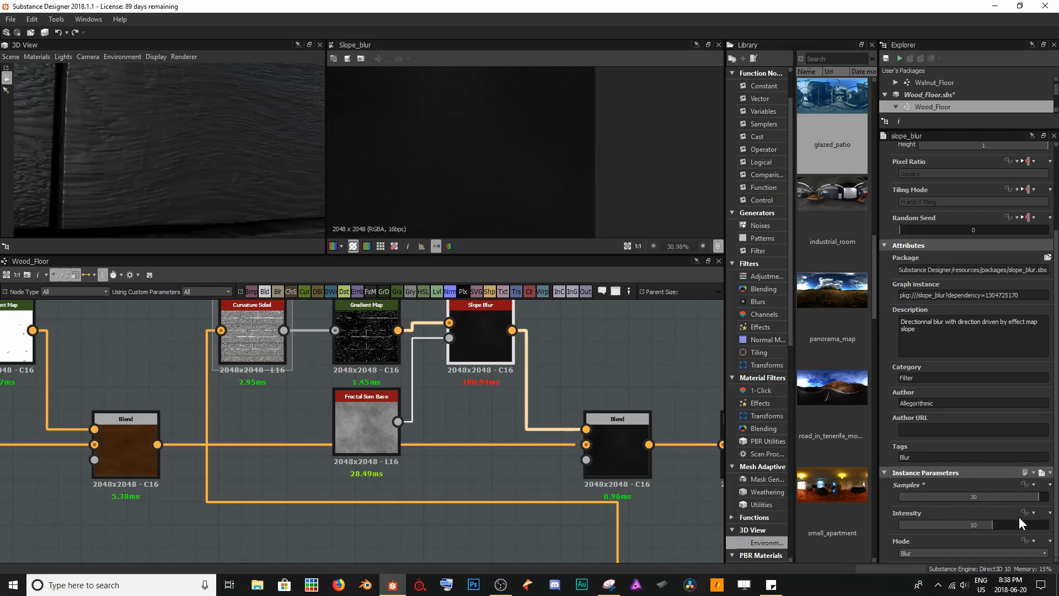
pyautogui.moveTo(992, 524); pyautogui.dragTo(899, 524)
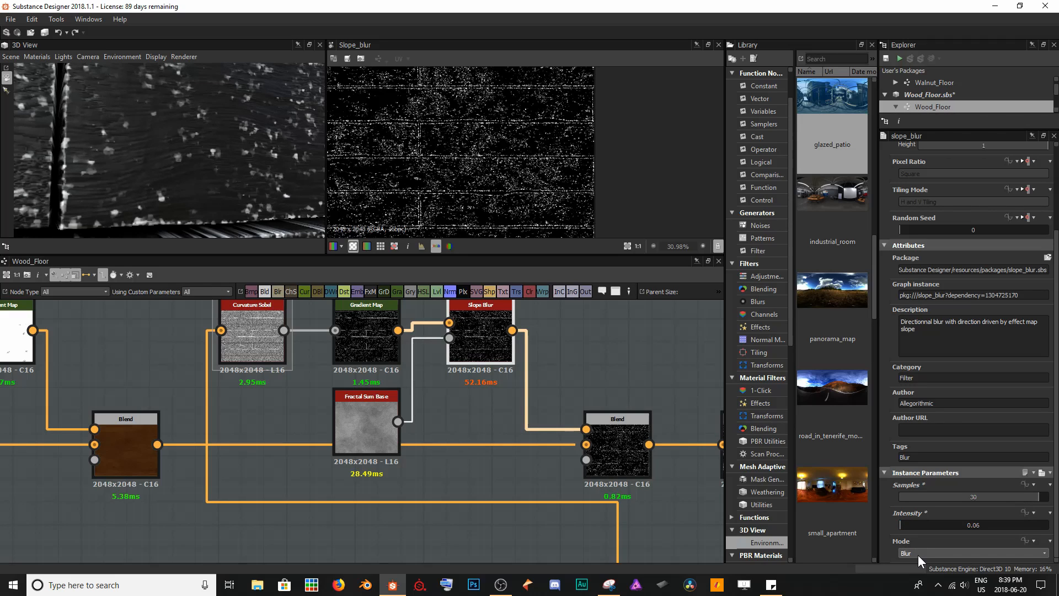
# Set the Fractal Sum Base noise to roughness 0.8, global opacity 0.72, min level 3 and max level 10
pyautogui.doubleClick(375, 427)
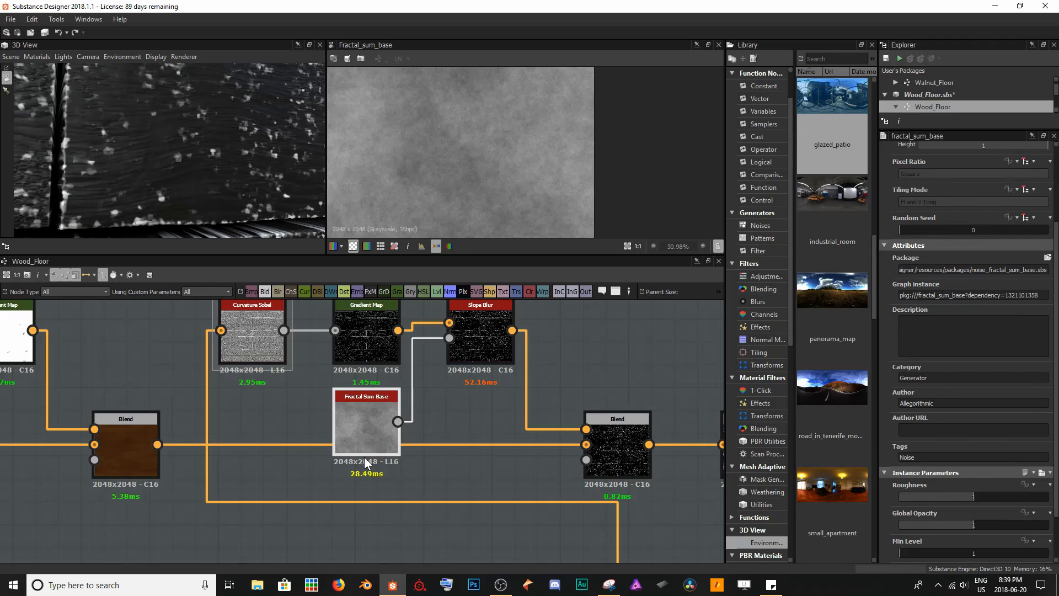
pyautogui.moveTo(972, 497); pyautogui.dragTo(922, 491)
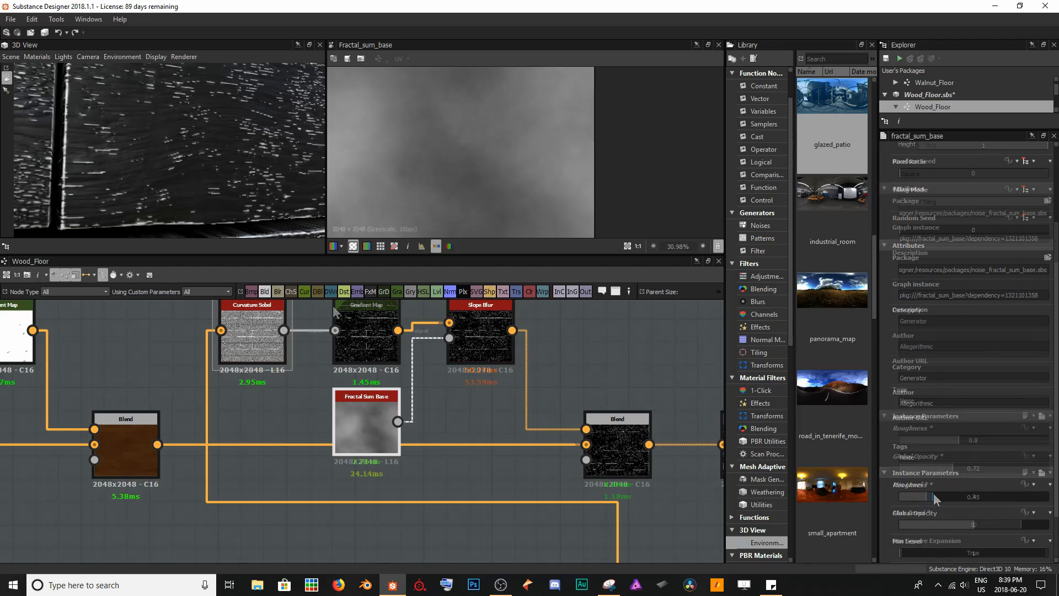
pyautogui.moveTo(205, 207)
pyautogui.mouseDown()
pyautogui.moveTo(197, 210)
pyautogui.moveTo(227, 202)
pyautogui.moveTo(204, 193)
pyautogui.mouseUp()
pyautogui.scroll(3, 223, 194)
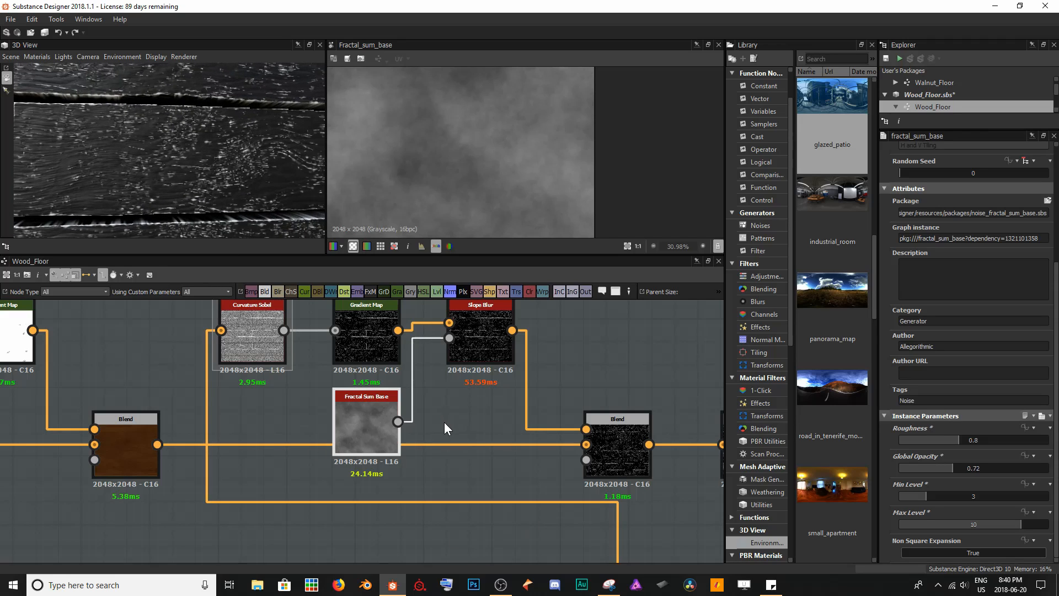
# Recolor the curvature Gradient Map's white key to the muted tan #8e7a5b
pyautogui.doubleClick(356, 333)
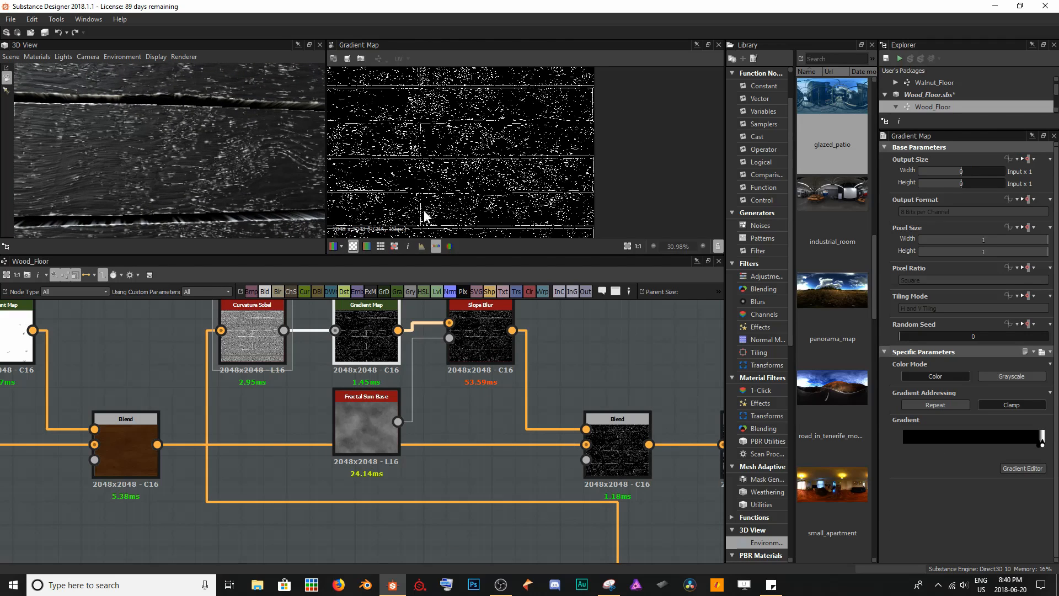
pyautogui.click(1025, 470)
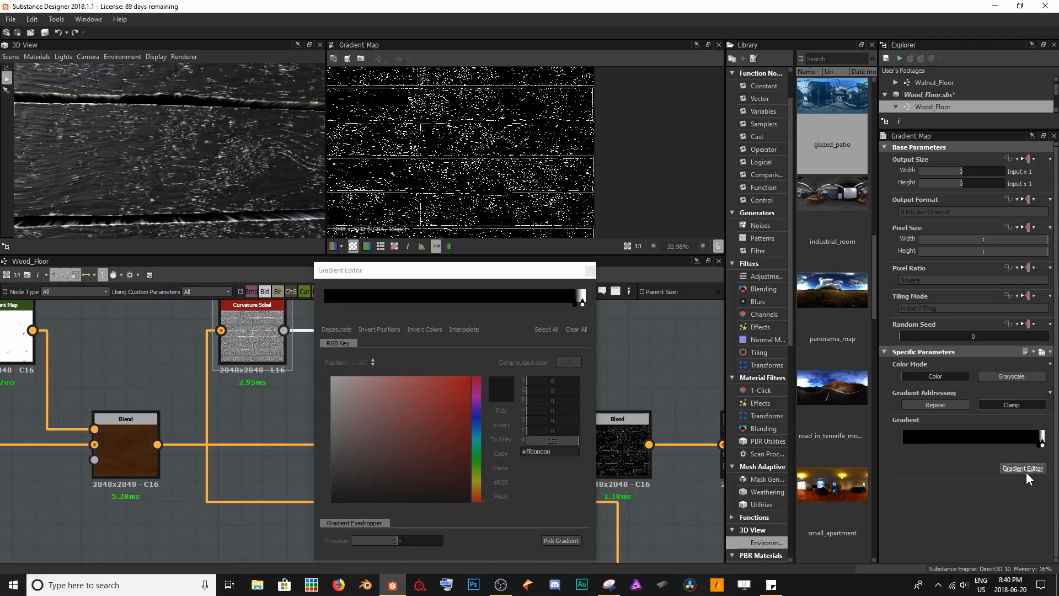
pyautogui.click(582, 303)
pyautogui.moveTo(476, 496); pyautogui.dragTo(480, 489)
pyautogui.moveTo(404, 436); pyautogui.dragTo(380, 432)
pyautogui.click(591, 270)
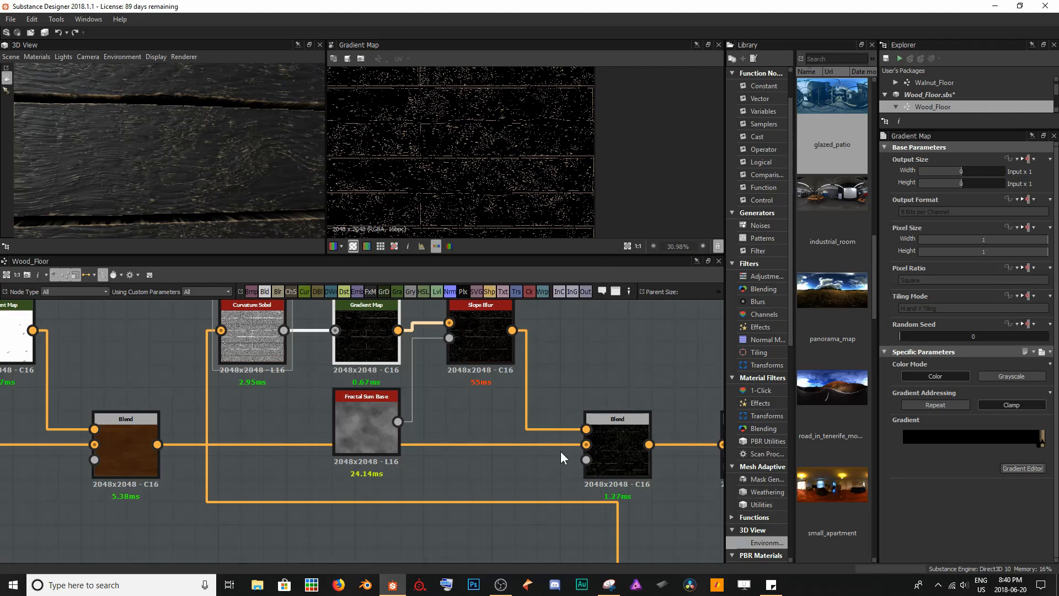
# Set the third Blend node's blending mode to Screen and inspect the edge highlights on the 3D planks
pyautogui.click(616, 425)
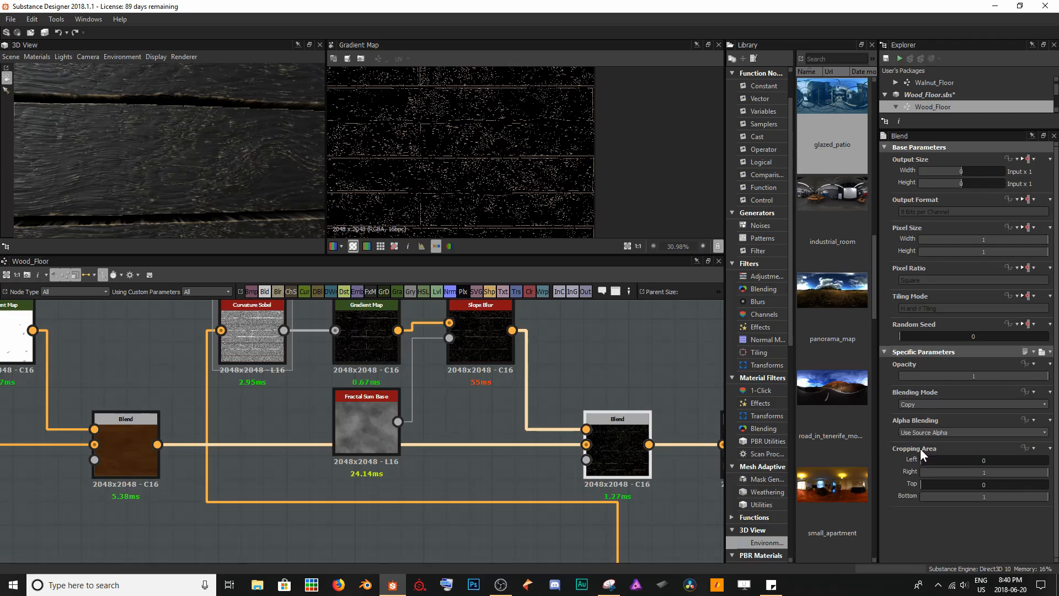
pyautogui.click(935, 405)
pyautogui.scroll(-1, 937, 441)
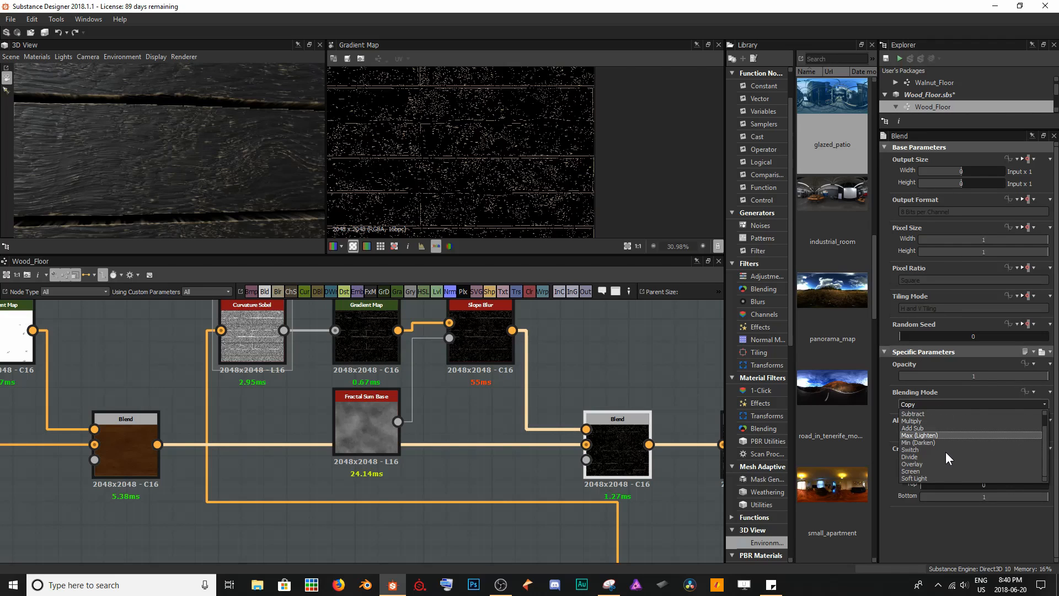
pyautogui.click(932, 471)
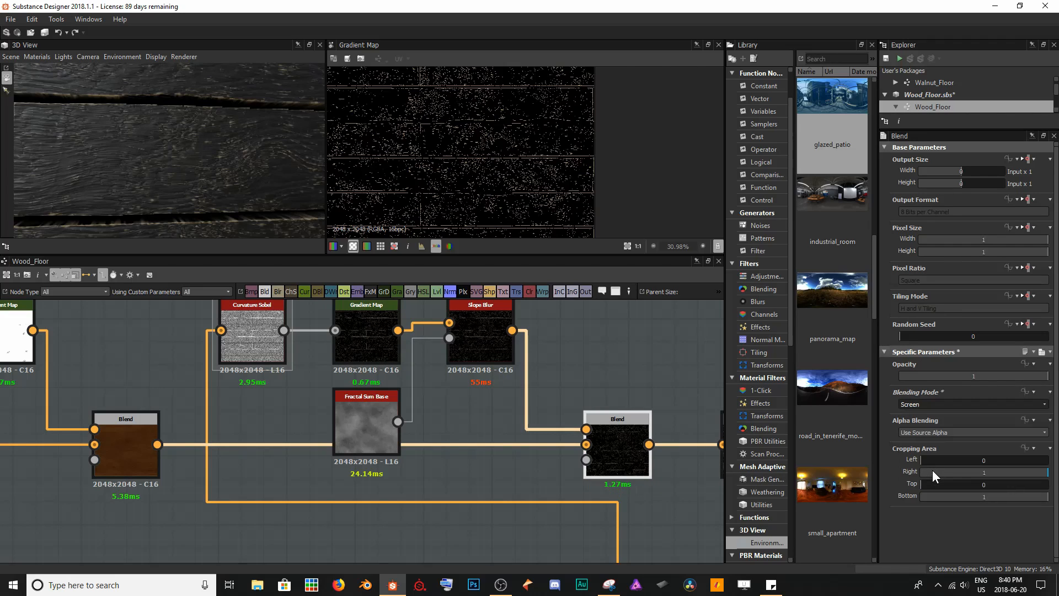
pyautogui.scroll(-3, 168, 130)
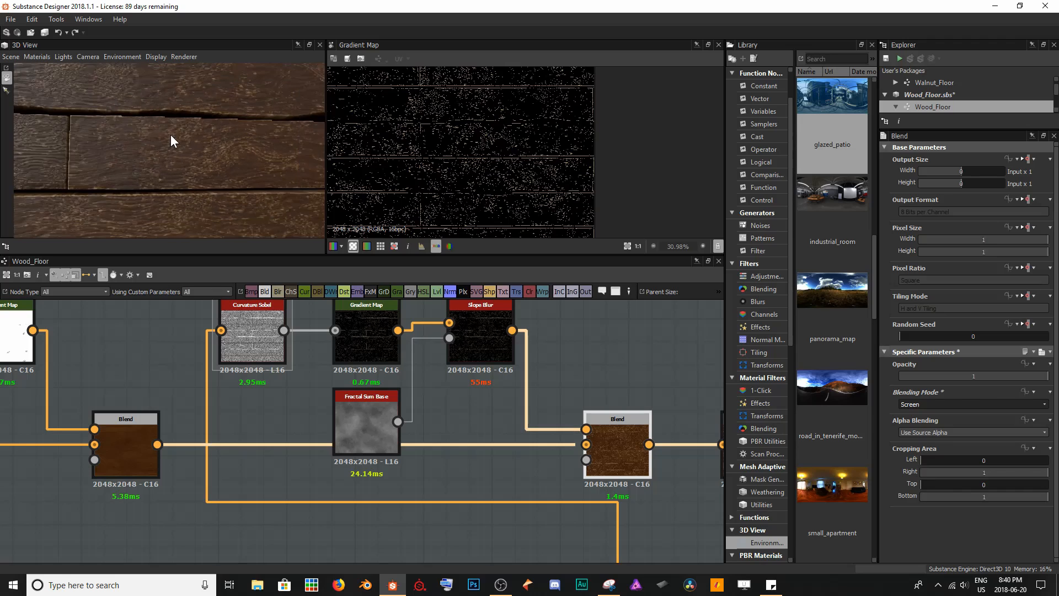
pyautogui.moveTo(171, 135); pyautogui.dragTo(180, 155)
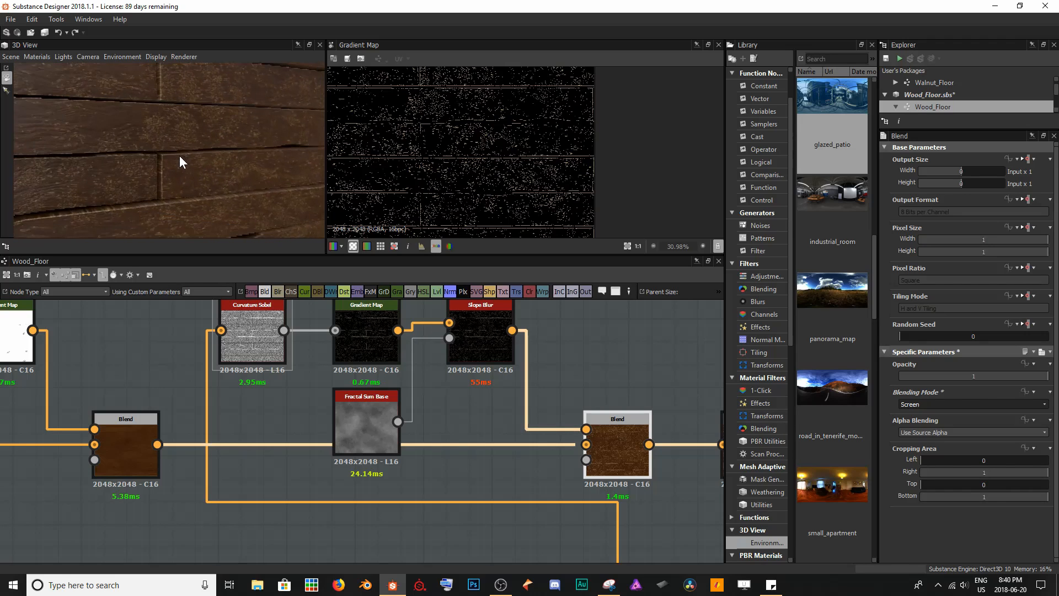
# Move the curvature Gradient Map's black key to position 0.985 to narrow the highlights
pyautogui.click(373, 358)
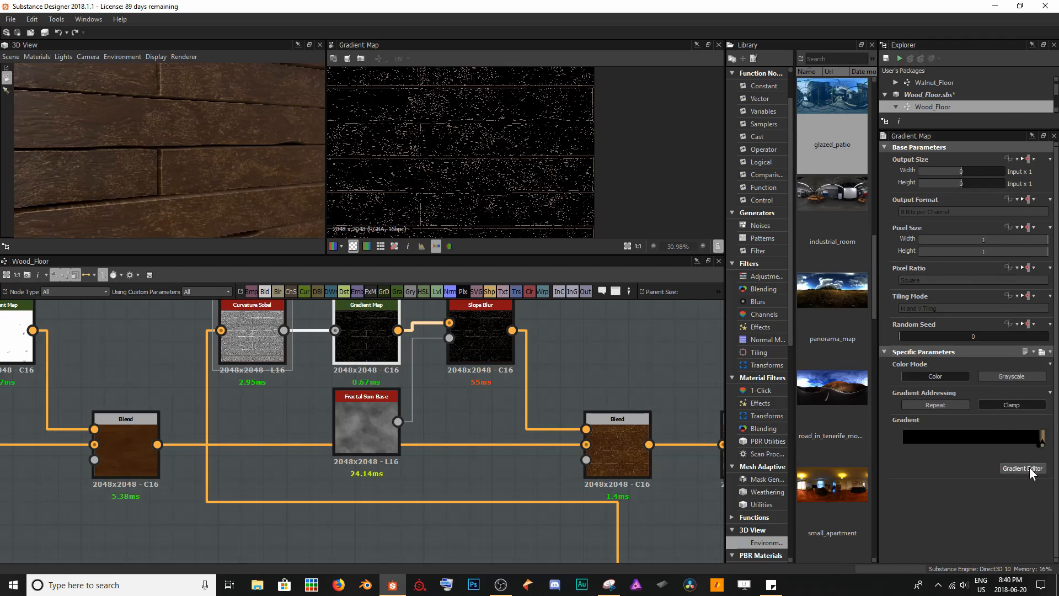
pyautogui.click(1023, 468)
pyautogui.click(582, 303)
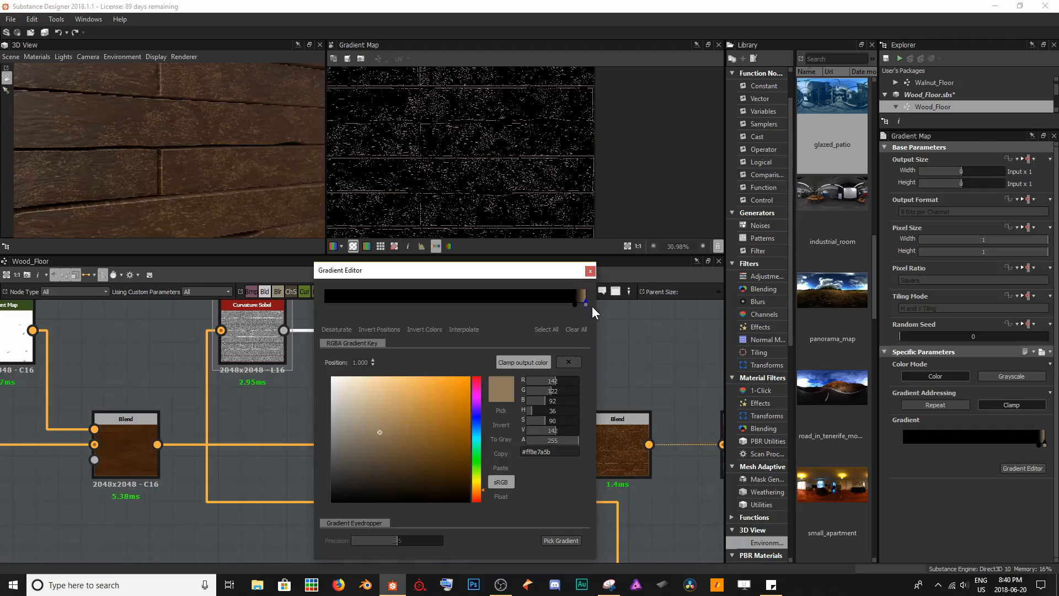
pyautogui.click(579, 304)
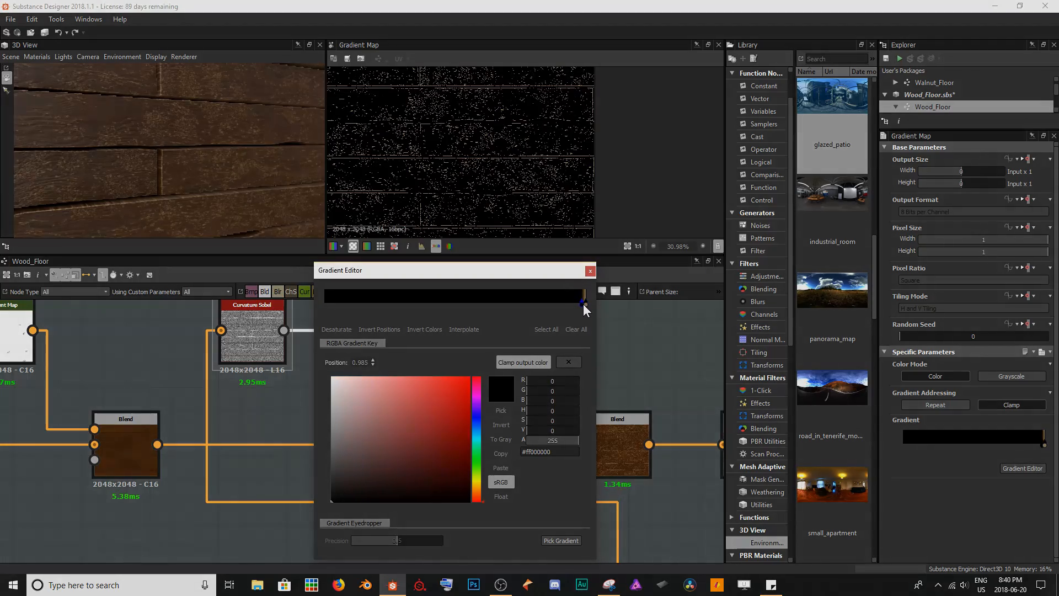